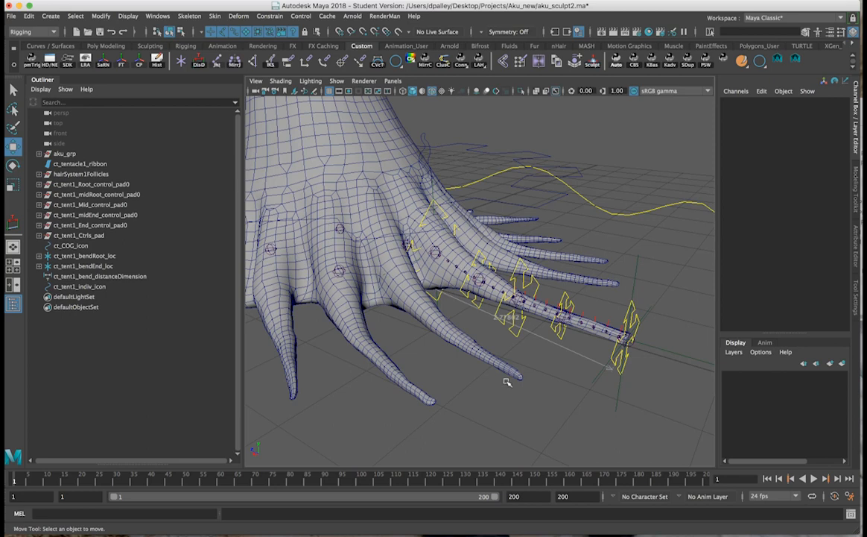
# Move the tentacle's end control inward toward the root to test how the ribbon bends
pyautogui.keyDown('alt'); pyautogui.moveTo(564, 344); pyautogui.dragTo(574, 330); pyautogui.keyUp('alt')
pyautogui.keyDown('alt'); pyautogui.moveTo(574, 330); pyautogui.dragTo(544, 342, button='middle'); pyautogui.keyUp('alt')
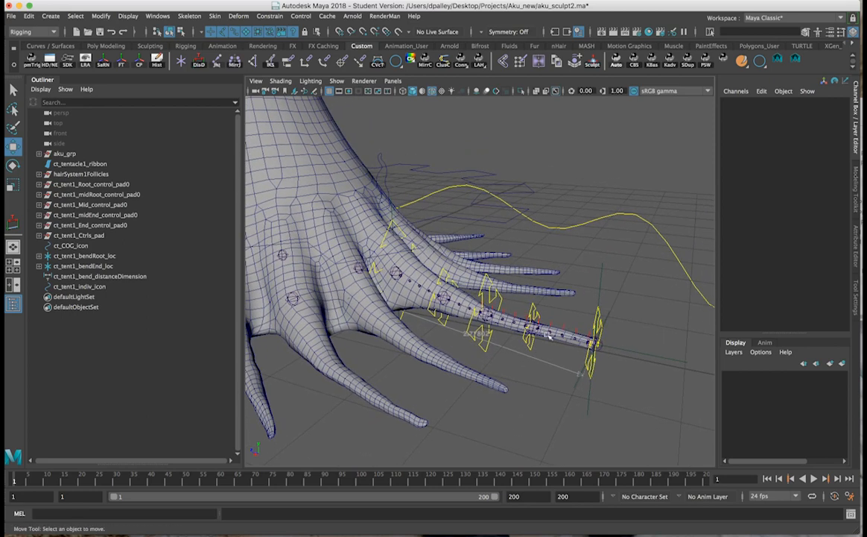
pyautogui.keyDown('alt'); pyautogui.moveTo(563, 343); pyautogui.dragTo(622, 326); pyautogui.keyUp('alt')
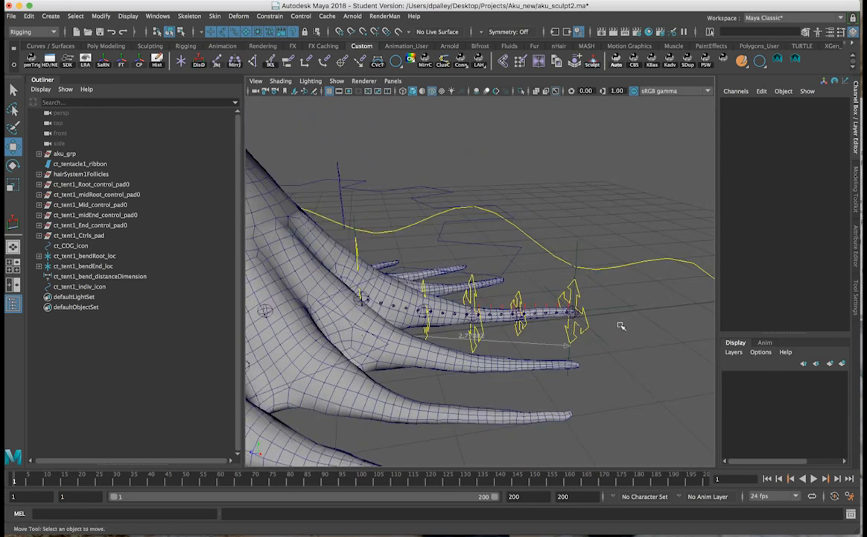
pyautogui.click(578, 302)
pyautogui.moveTo(573, 301)
pyautogui.keyDown('alt'); pyautogui.mouseDown()
pyautogui.moveTo(552, 304)
pyautogui.moveTo(608, 321)
pyautogui.moveTo(479, 316)
pyautogui.moveTo(505, 295)
pyautogui.moveTo(521, 310)
pyautogui.moveTo(562, 311)
pyautogui.mouseUp(); pyautogui.keyUp('alt')
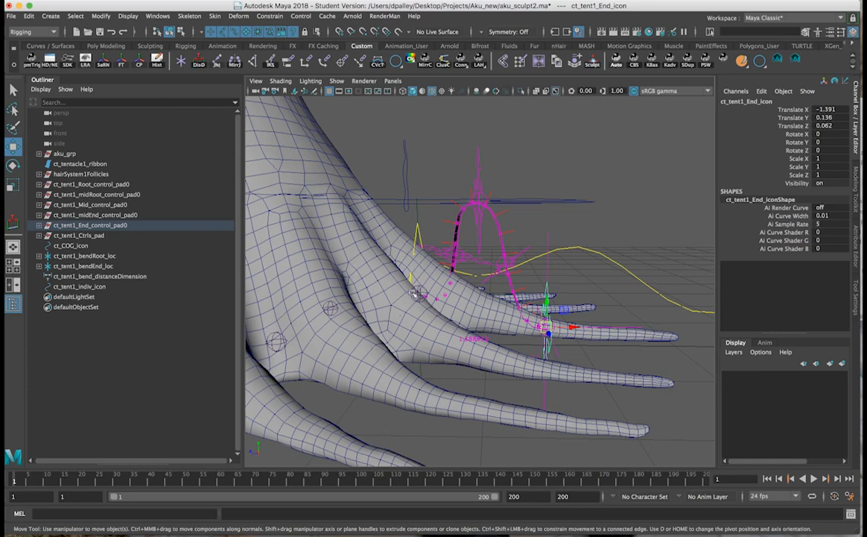
pyautogui.keyDown('alt'); pyautogui.moveTo(481, 262); pyautogui.dragTo(489, 288); pyautogui.keyUp('alt')
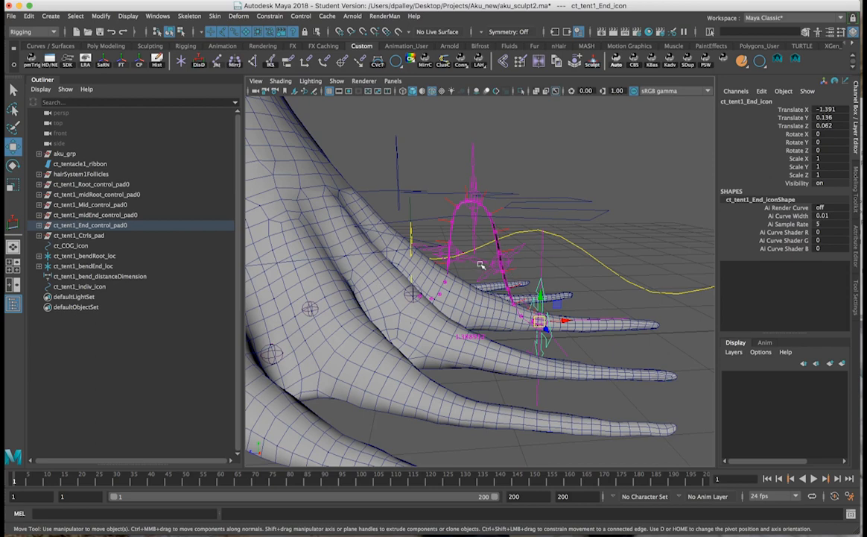
pyautogui.click(616, 293)
pyautogui.keyDown('alt'); pyautogui.moveTo(616, 293); pyautogui.dragTo(470, 310); pyautogui.keyUp('alt')
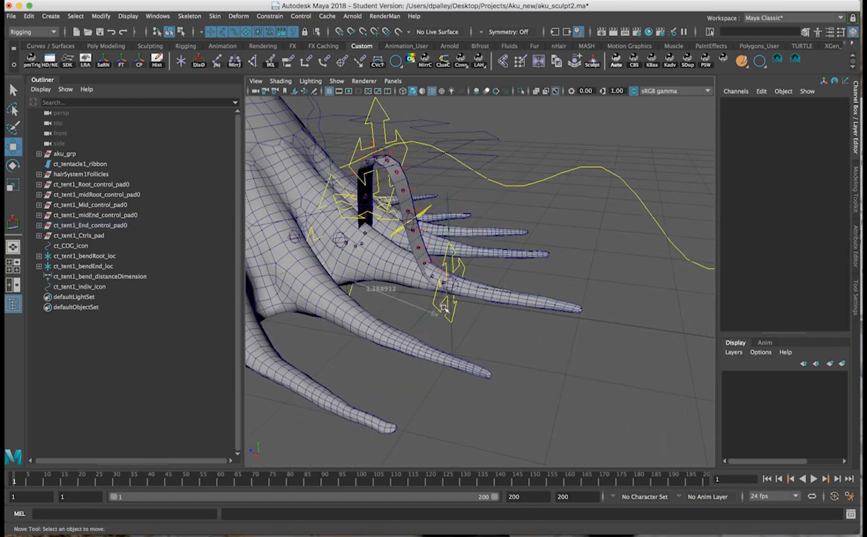
# Reset the tentacle end control's Translate X, Y and Z to 0
pyautogui.click(406, 275)
pyautogui.moveTo(833, 125)
pyautogui.mouseDown()
pyautogui.moveTo(833, 111)
pyautogui.moveTo(738, 175)
pyautogui.moveTo(827, 112)
pyautogui.mouseUp()
pyautogui.write('0')
pyautogui.press('Return')
pyautogui.moveTo(509, 280)
pyautogui.keyDown('alt'); pyautogui.mouseDown()
pyautogui.moveTo(553, 304)
pyautogui.moveTo(506, 277)
pyautogui.mouseUp(); pyautogui.keyUp('alt')
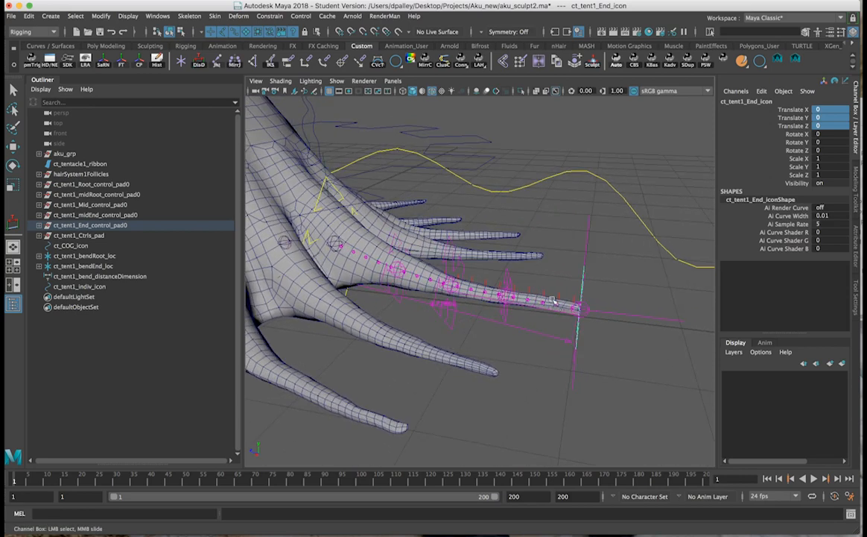
# Open the Node Editor and place it beside the 3D view so the node network and the tentacle are both visible
pyautogui.click(50, 60)
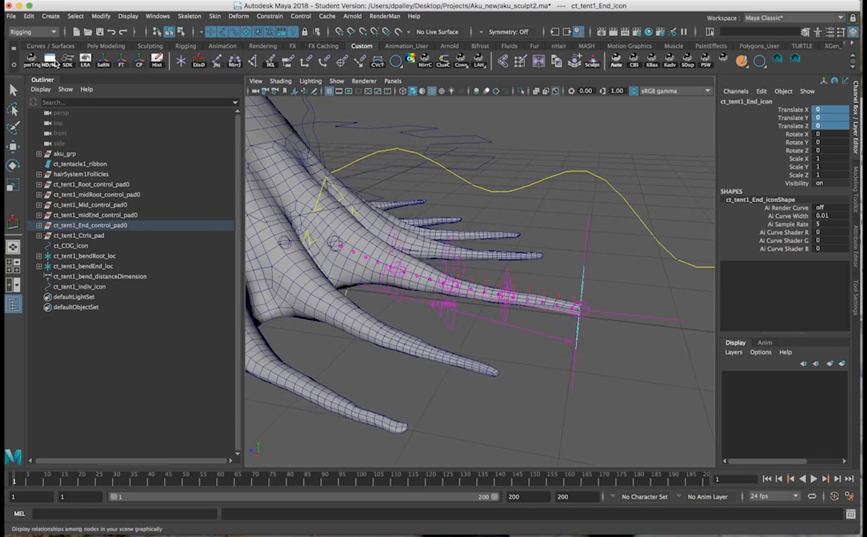
pyautogui.moveTo(470, 10); pyautogui.dragTo(258, 9)
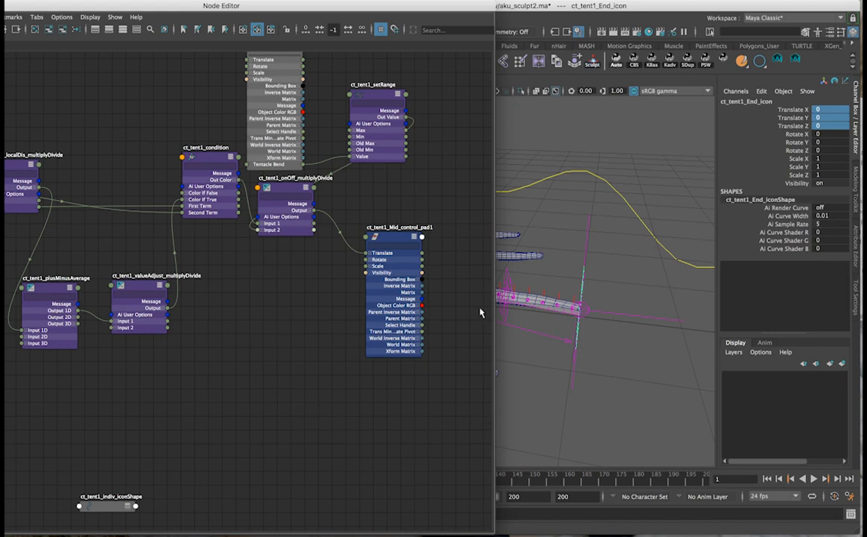
pyautogui.keyDown('alt'); pyautogui.moveTo(543, 302); pyautogui.dragTo(673, 315, button='middle'); pyautogui.keyUp('alt')
pyautogui.keyDown('alt'); pyautogui.moveTo(609, 313); pyautogui.dragTo(599, 308, button='middle'); pyautogui.keyUp('alt')
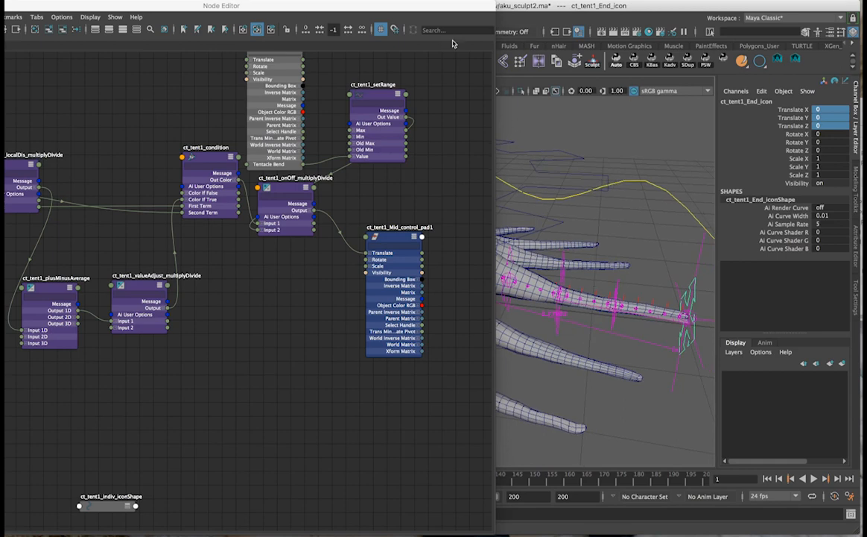
pyautogui.moveTo(451, 11); pyautogui.dragTo(394, 11)
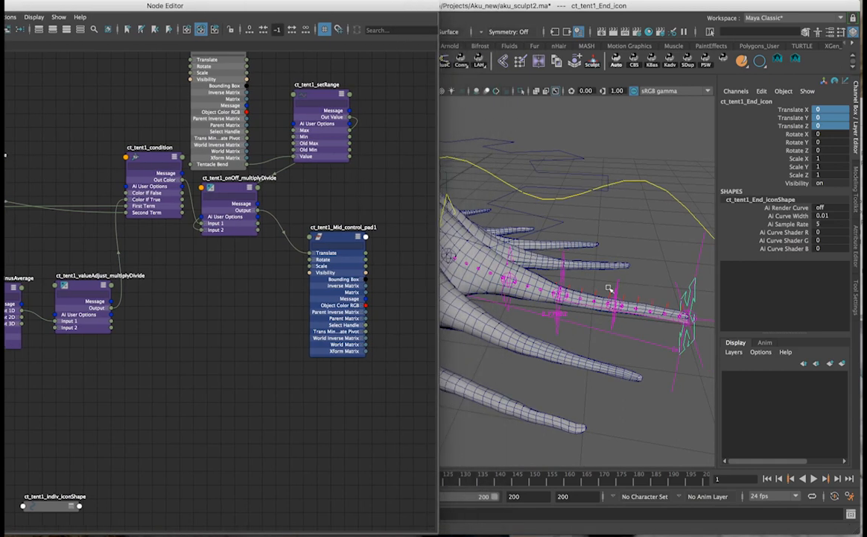
pyautogui.keyDown('alt'); pyautogui.moveTo(588, 316); pyautogui.dragTo(549, 299); pyautogui.keyUp('alt')
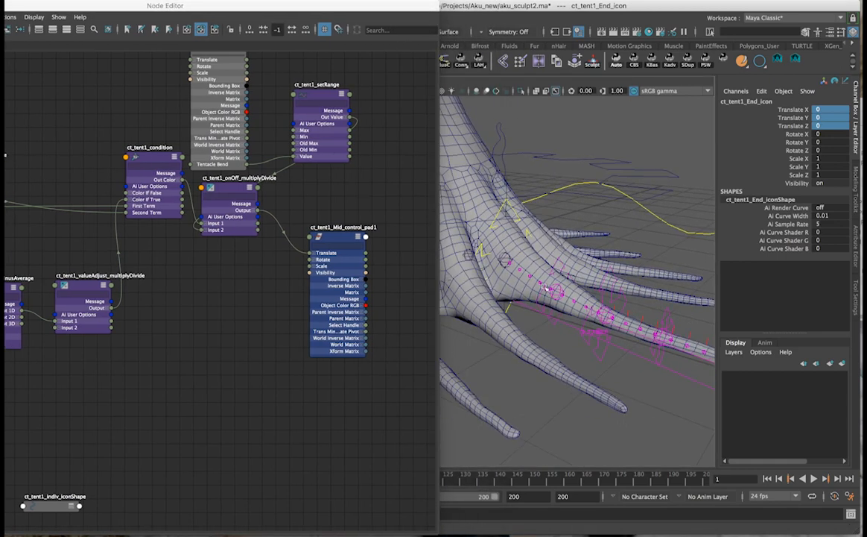
pyautogui.keyDown('alt'); pyautogui.moveTo(614, 332); pyautogui.dragTo(624, 335); pyautogui.keyUp('alt')
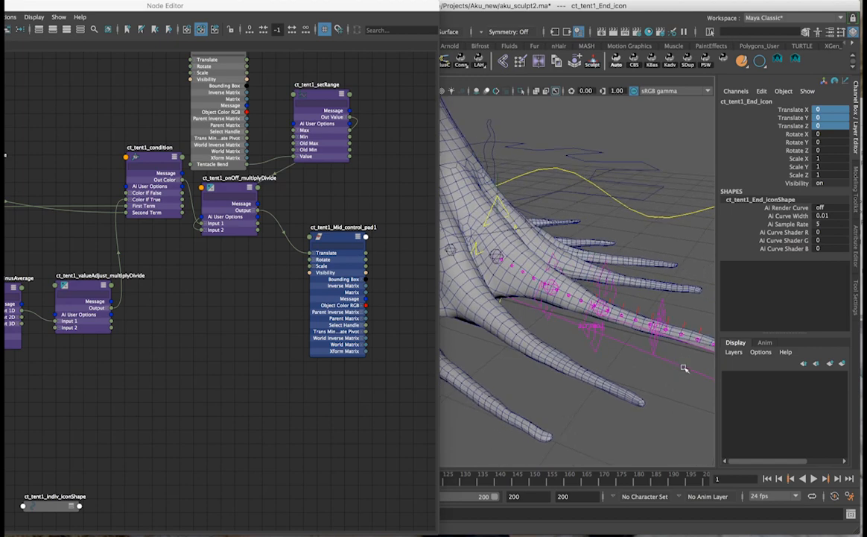
# Add a keyable float attribute Tentacle_Inbtwn_Bend to ct_tent1_indiv_icon with minimum 0, maximum 10 and default 0
pyautogui.click(452, 139)
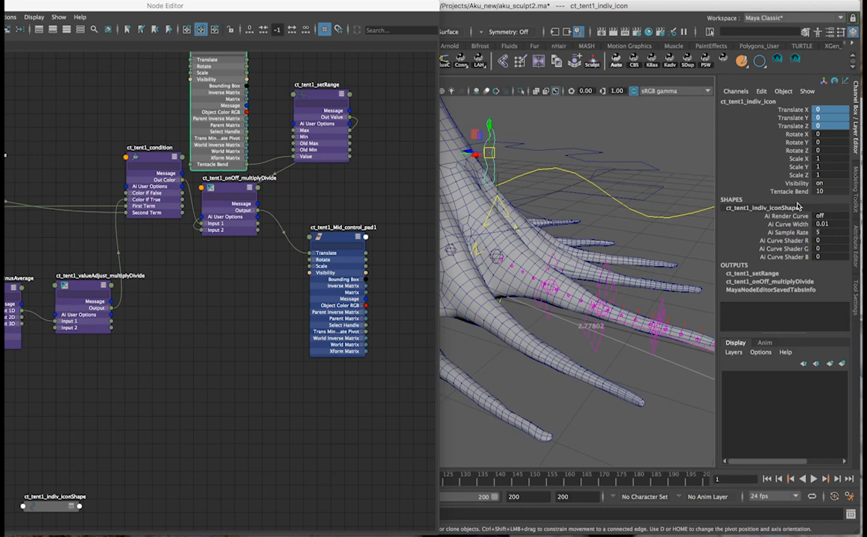
pyautogui.keyDown('alt'); pyautogui.moveTo(456, 215); pyautogui.dragTo(563, 219); pyautogui.keyUp('alt')
pyautogui.click(231, 318)
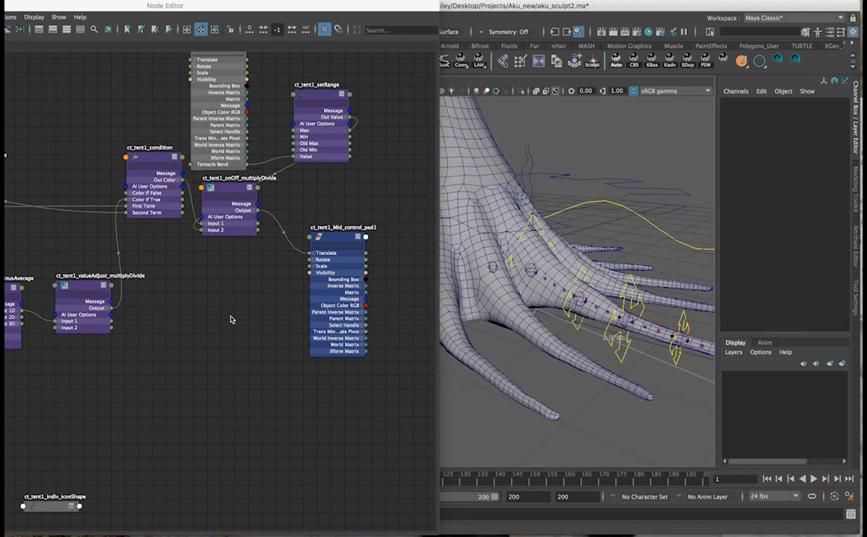
pyautogui.click(485, 141)
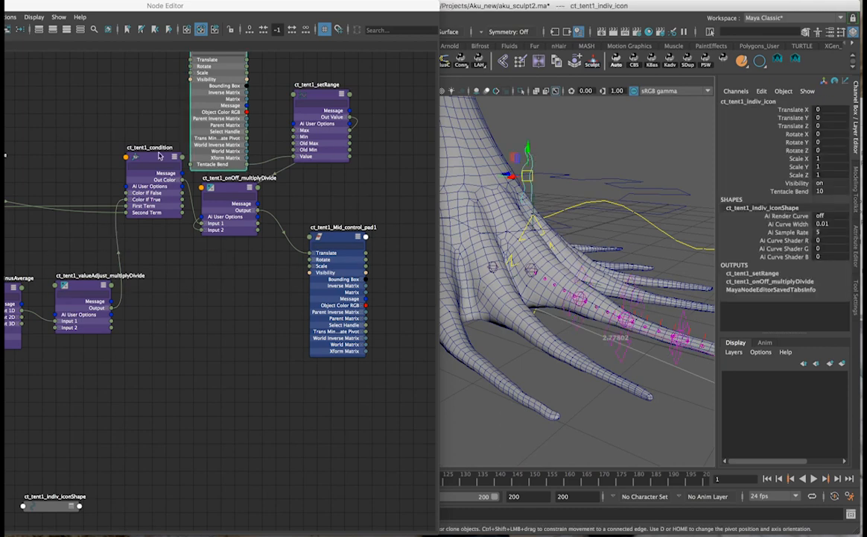
pyautogui.click(762, 91)
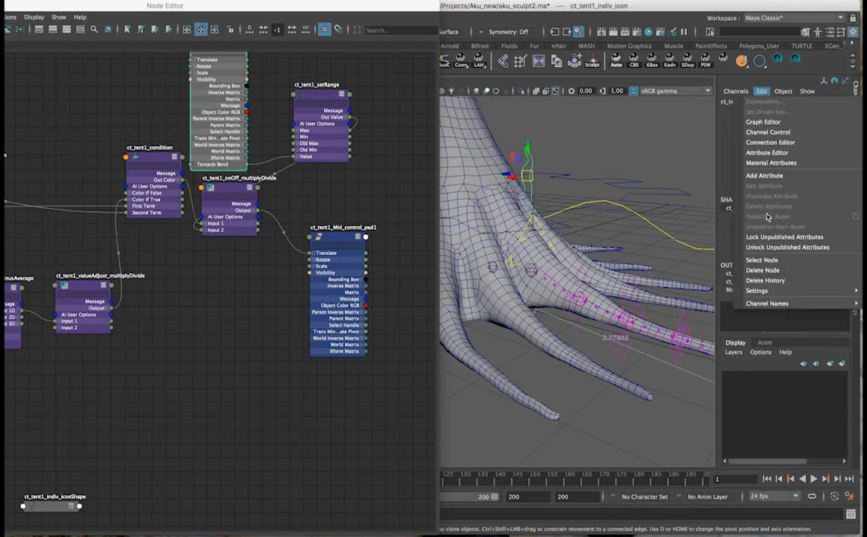
pyautogui.click(765, 175)
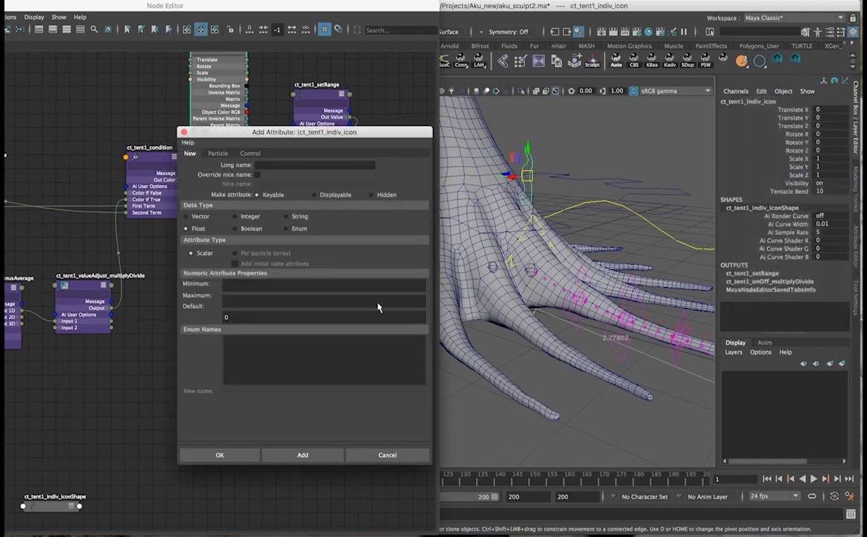
pyautogui.click(258, 165)
pyautogui.write('n')
pyautogui.click(228, 285)
pyautogui.press('Tab')
pyautogui.write('10')
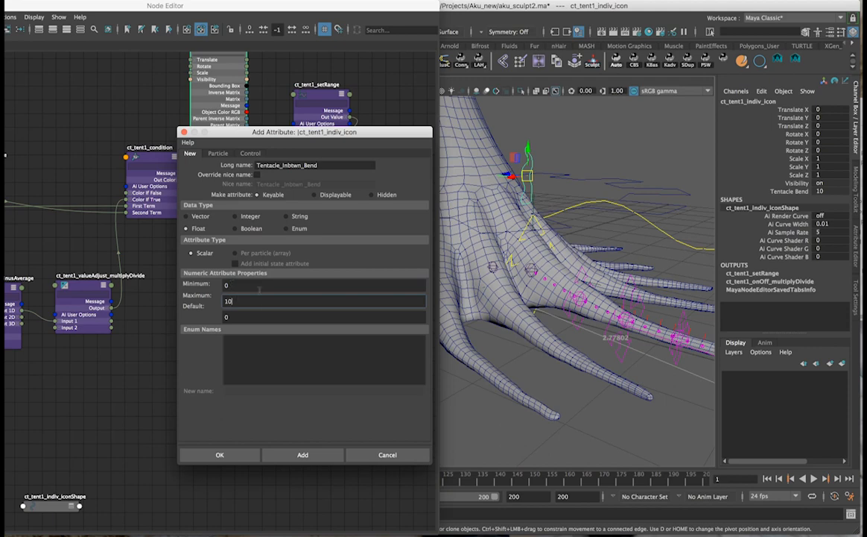
pyautogui.click(219, 454)
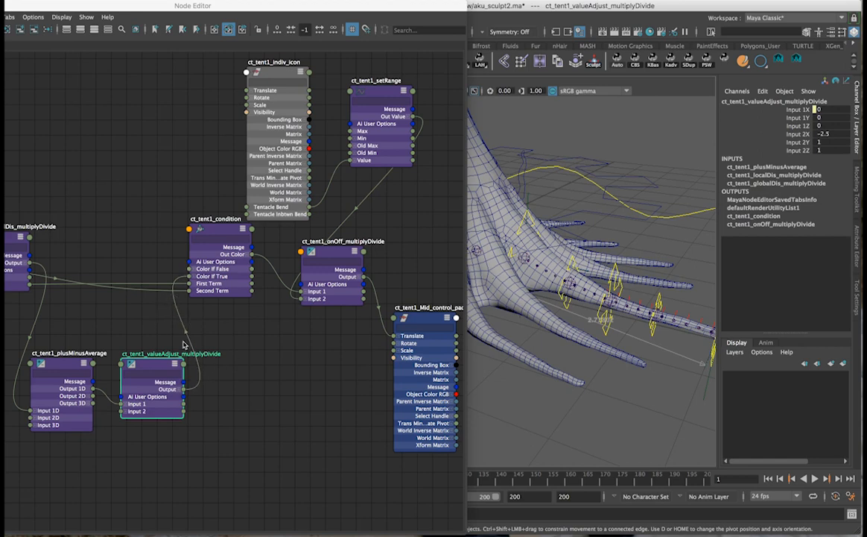
# Set Input 2Y and Input 2Z of ct_tent1_valueAdjust_multiplyDivide to -1
pyautogui.click(53, 367)
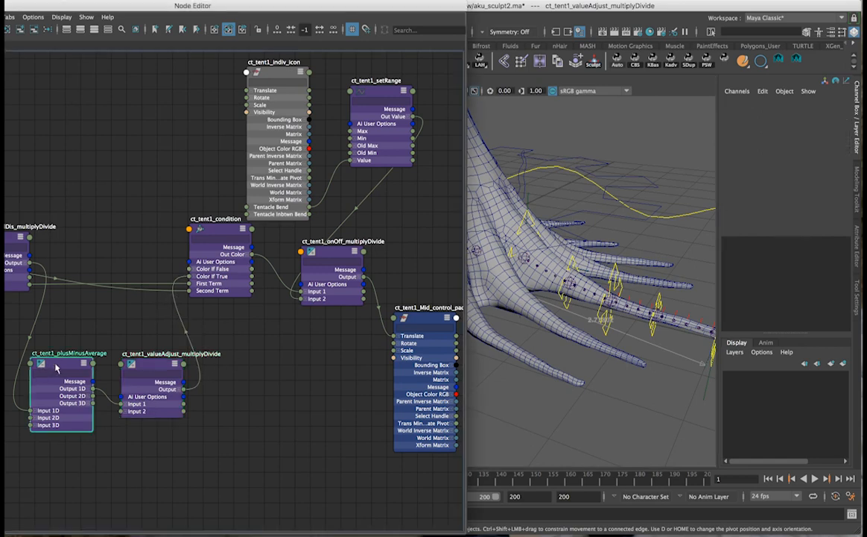
pyautogui.click(156, 368)
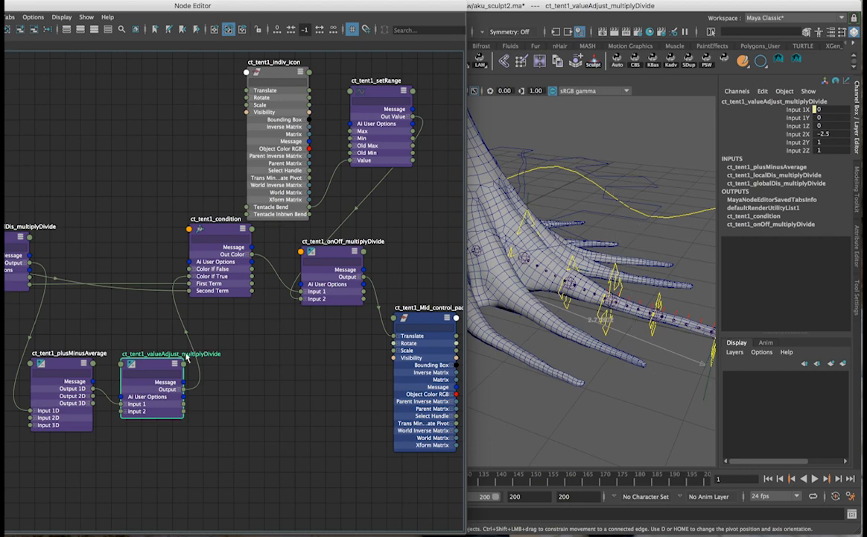
pyautogui.doubleClick(830, 141)
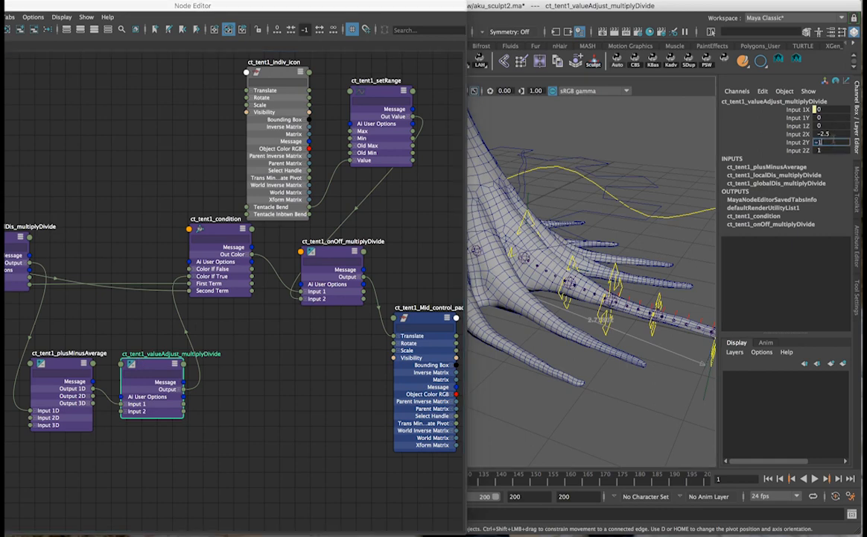
pyautogui.press('Return')
pyautogui.doubleClick(830, 150)
pyautogui.press('Return')
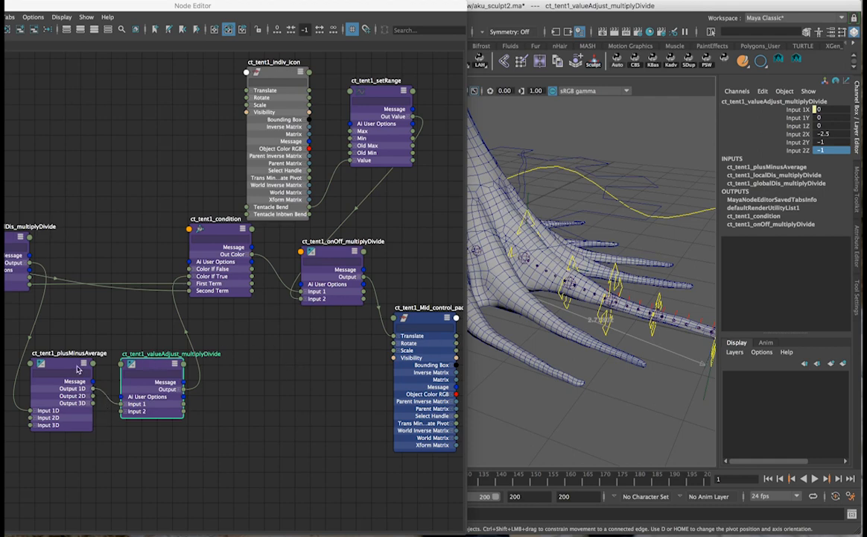
# Connect Output 1D of ct_tent1_plusMinusAverage to Input 1Y and Input 1Z of ct_tent1_valueAdjust_multiplyDivide
pyautogui.click(125, 404)
pyautogui.moveTo(102, 395); pyautogui.dragTo(122, 423)
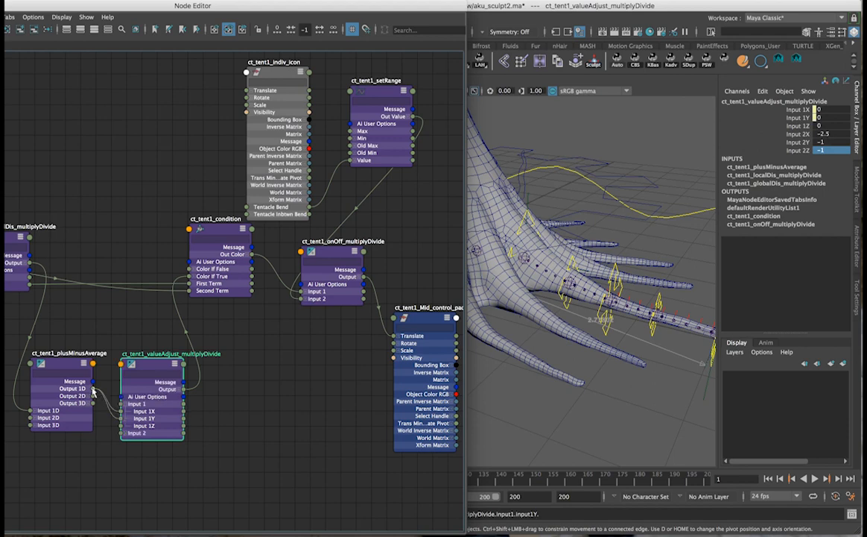
pyautogui.moveTo(93, 389); pyautogui.dragTo(125, 428)
# Connect the valueAdjust multiplyDivide's Output to the condition's Color If True, and the condition's Out Color to Input 1 of the onOff multiplyDivide
pyautogui.click(179, 389)
pyautogui.moveTo(183, 391); pyautogui.dragTo(190, 277)
pyautogui.click(228, 228)
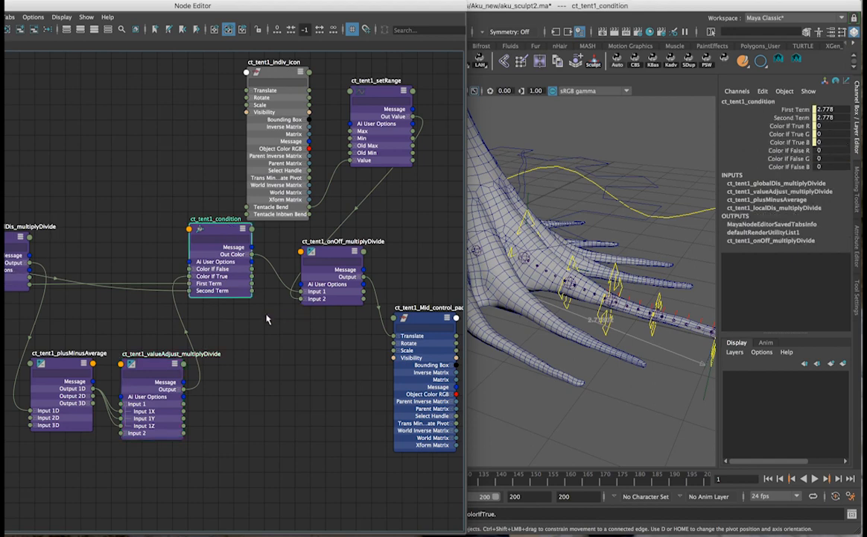
pyautogui.moveTo(253, 257); pyautogui.dragTo(301, 293)
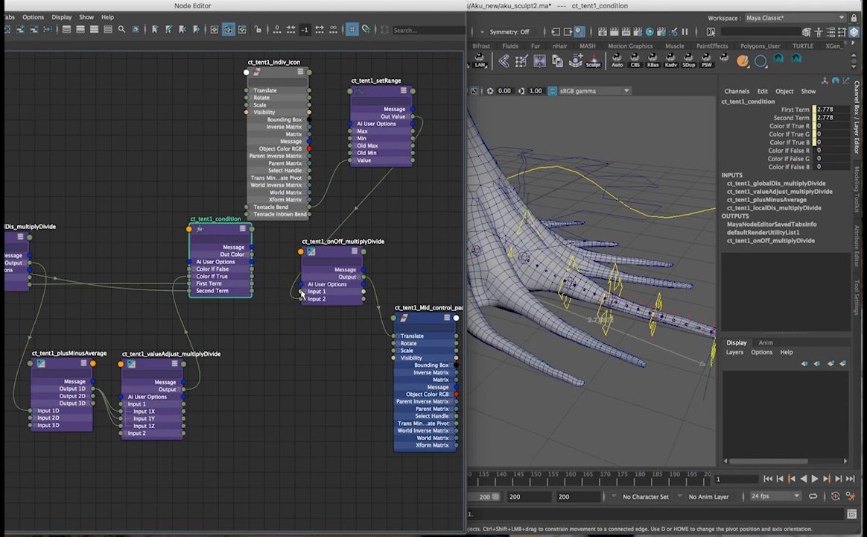
pyautogui.click(337, 259)
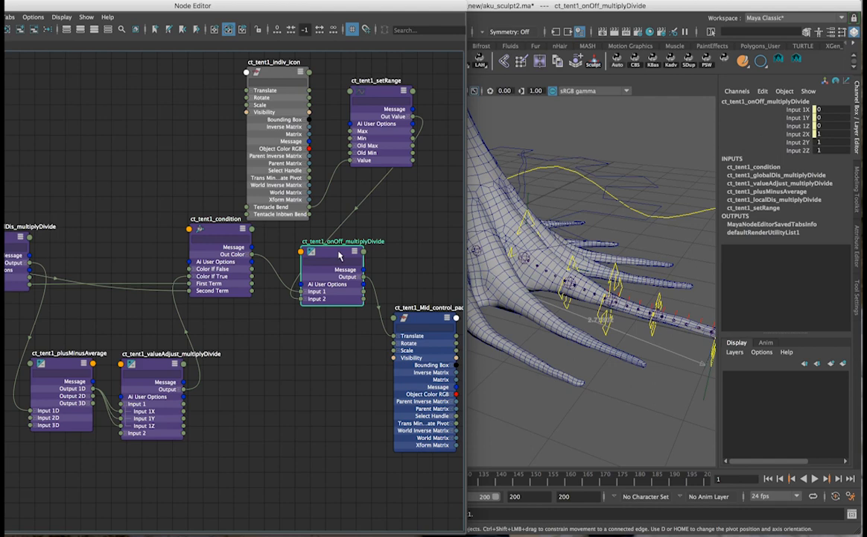
# Connect Out Value X of ct_tent1_setRange to Input 2Y and Input 2Z of ct_tent1_onOff_multiplyDivide
pyautogui.click(409, 119)
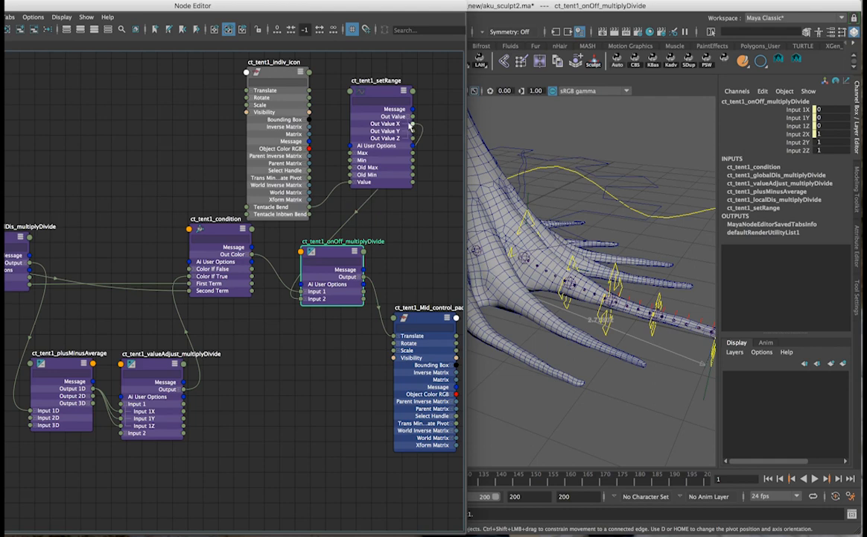
pyautogui.click(413, 128)
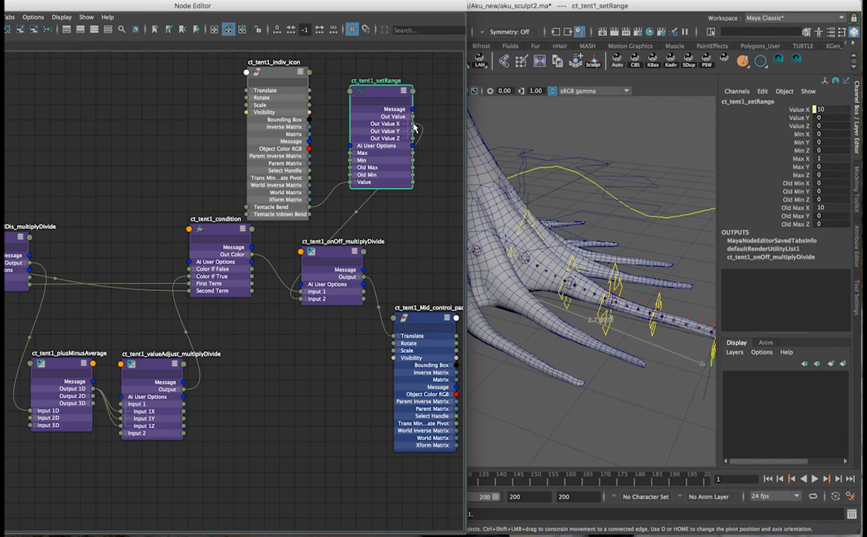
pyautogui.click(306, 299)
pyautogui.moveTo(414, 128); pyautogui.dragTo(301, 313)
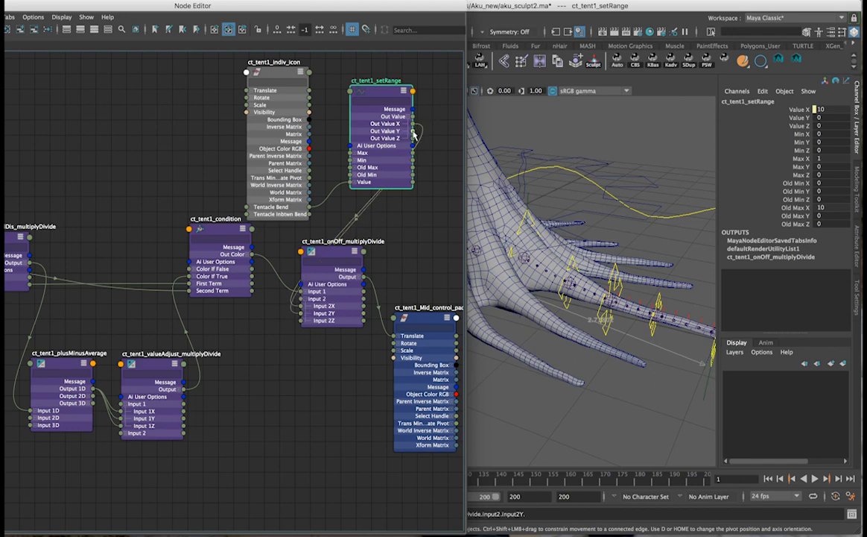
pyautogui.moveTo(415, 128); pyautogui.dragTo(300, 320)
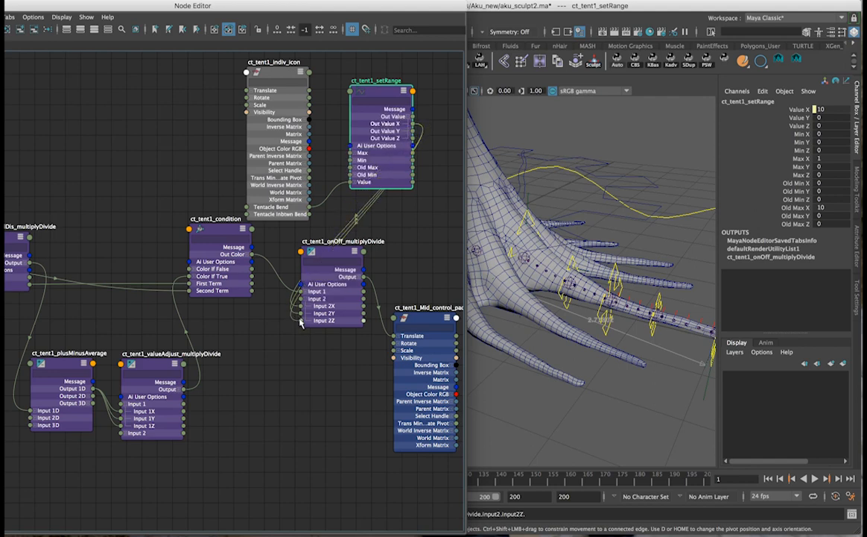
pyautogui.click(337, 257)
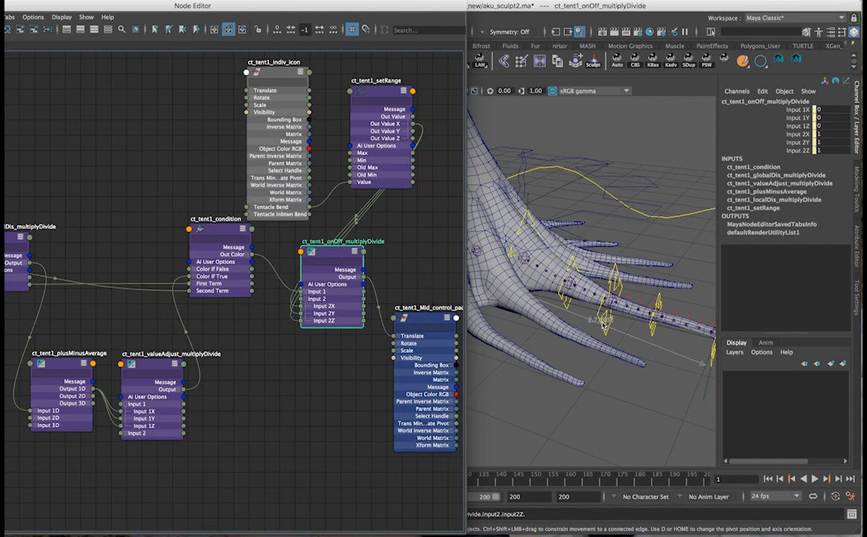
# Select the midRoot and midEnd controls' parent pads and add ct_tent1_midRoot_control_pad1 and ct_tent1_midEnd_control_pad1 to the node network
pyautogui.click(623, 311)
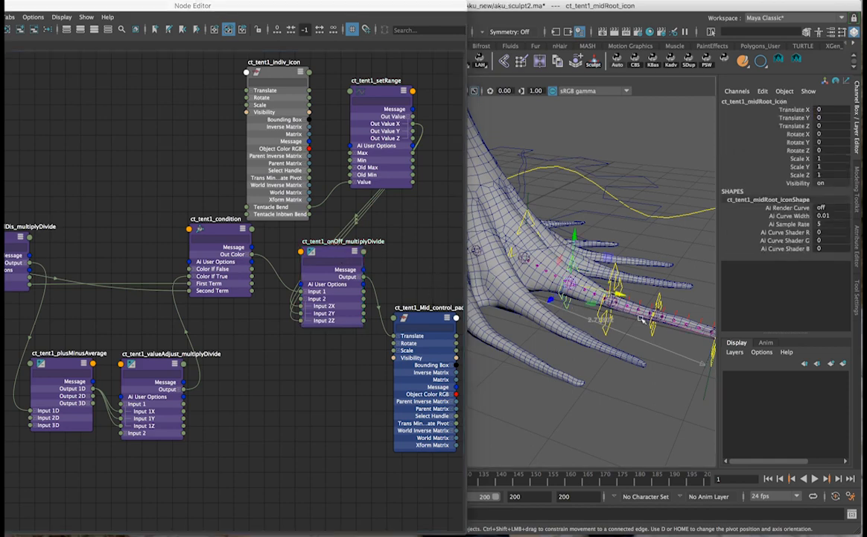
pyautogui.click(654, 332)
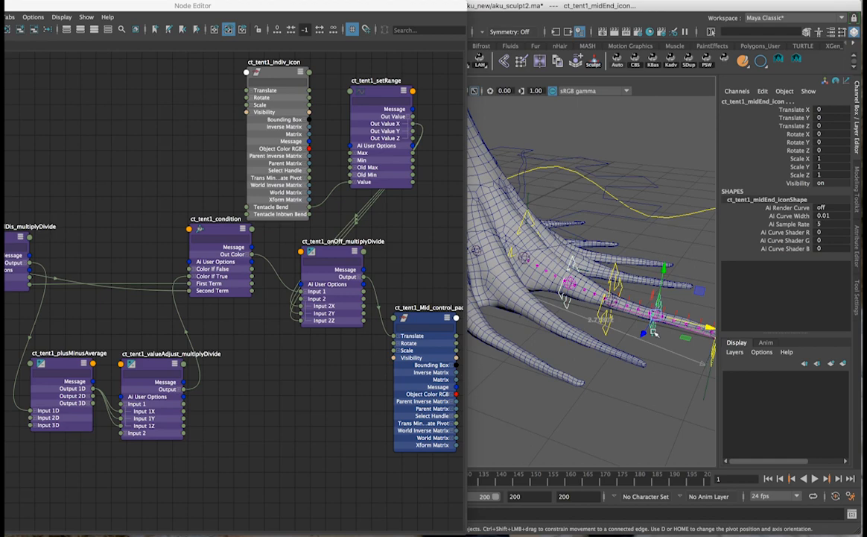
pyautogui.click(653, 332)
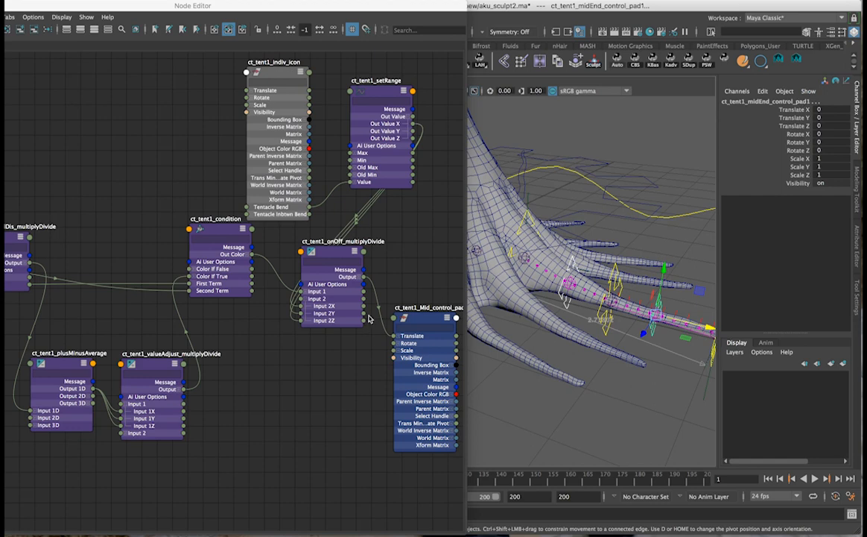
pyautogui.click(21, 30)
pyautogui.keyDown('alt'); pyautogui.moveTo(250, 312); pyautogui.dragTo(179, 300, button='middle'); pyautogui.keyUp('alt')
pyautogui.moveTo(138, 160); pyautogui.dragTo(394, 188)
pyautogui.scroll(5, 377, 277)
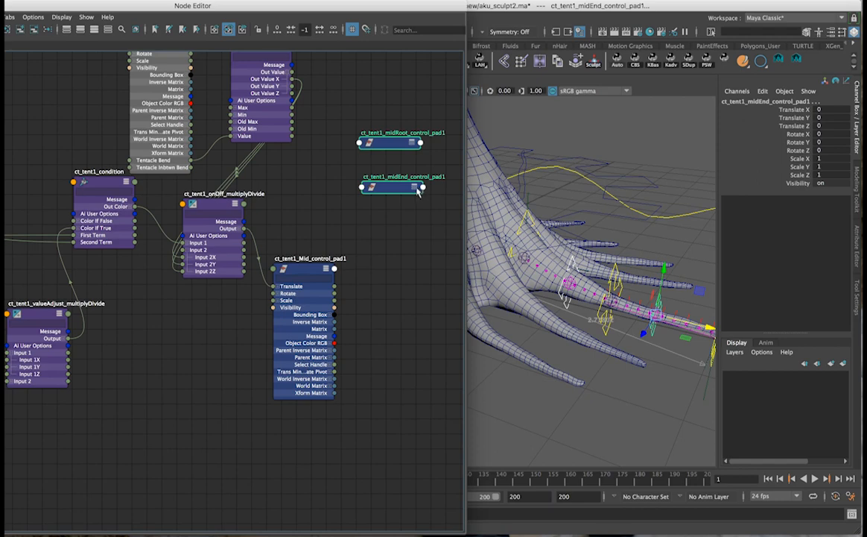
# Show the attributes of the midRoot and midEnd control pads, space both nodes apart, and expand their Translate channels
pyautogui.click(415, 187)
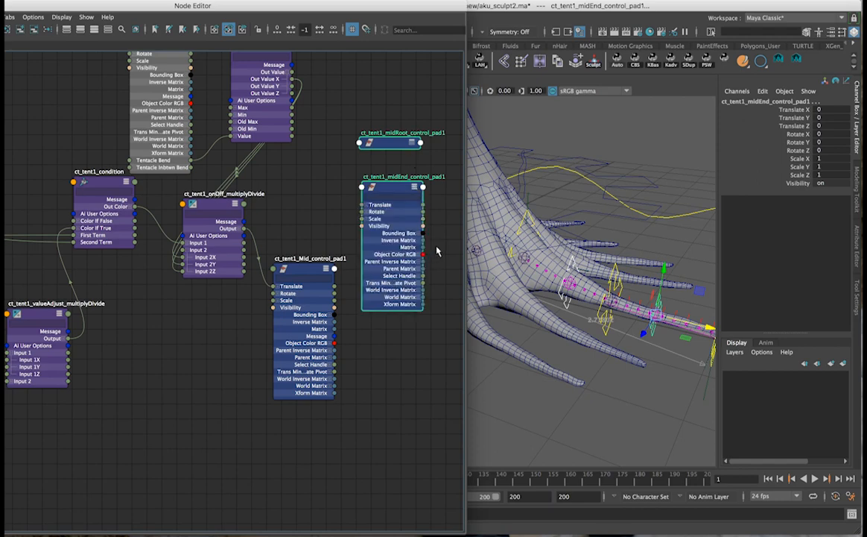
pyautogui.moveTo(407, 246); pyautogui.dragTo(440, 276)
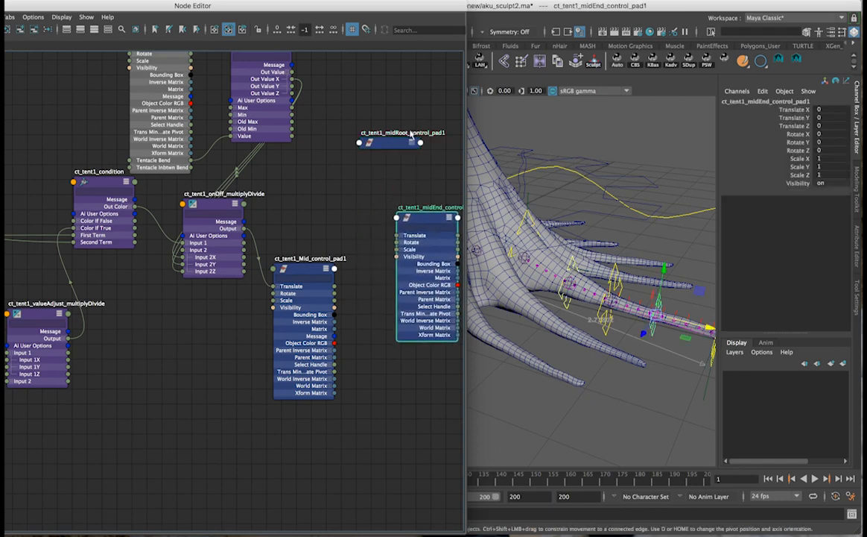
pyautogui.click(412, 143)
pyautogui.moveTo(404, 144); pyautogui.dragTo(384, 91)
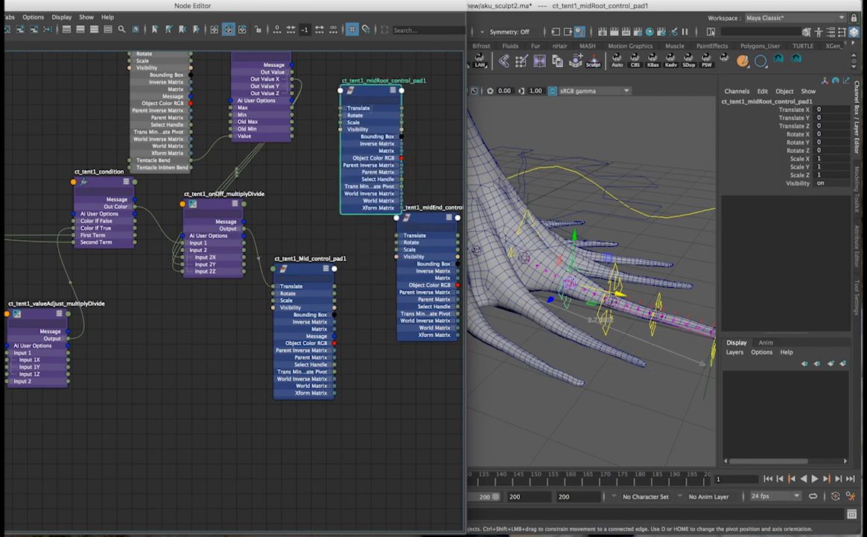
pyautogui.click(346, 109)
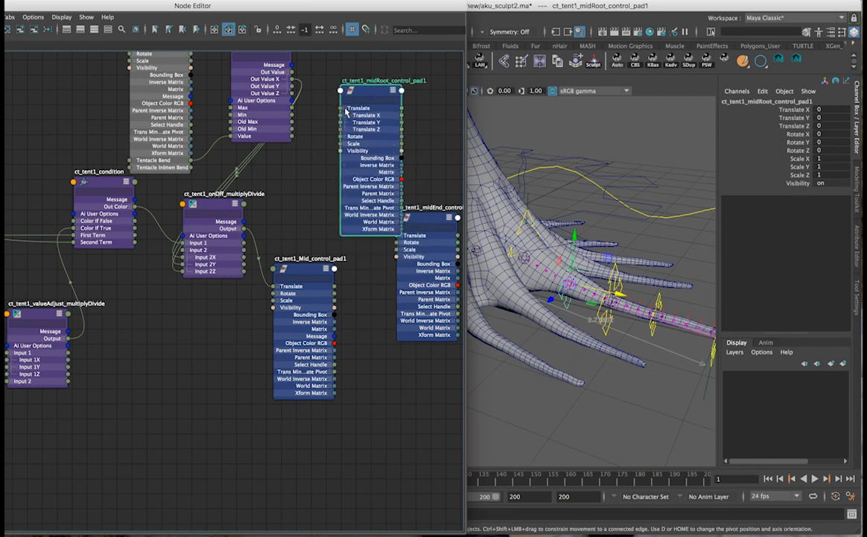
pyautogui.moveTo(418, 219); pyautogui.dragTo(416, 263)
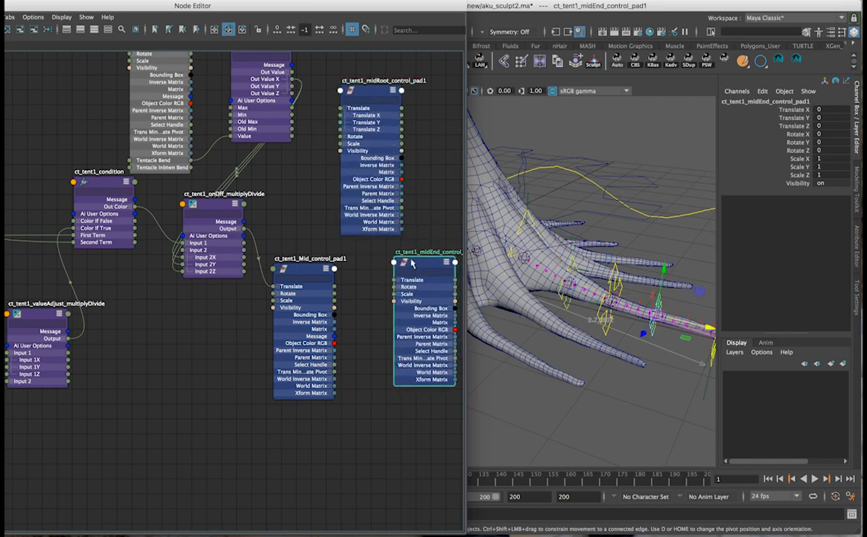
pyautogui.click(398, 281)
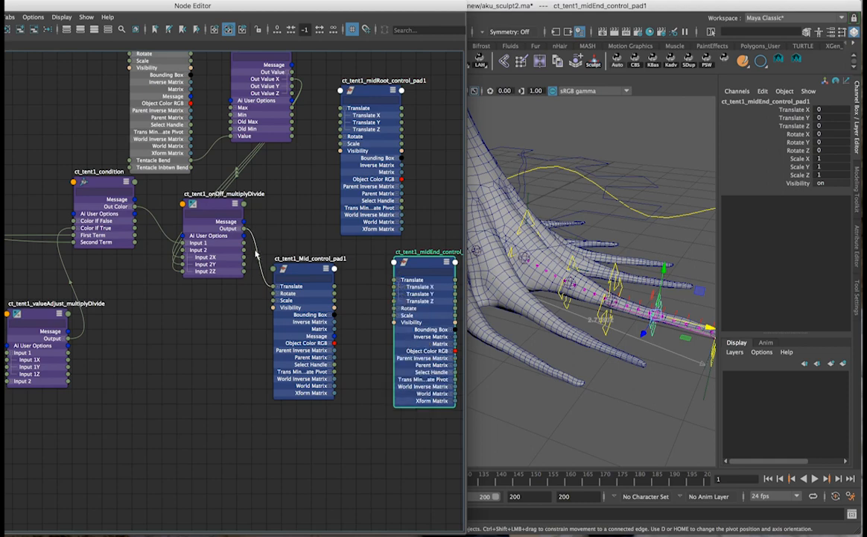
# Connect ct_tent1_onOff_multiplyDivide's Output Y to the midRoot pad's Translate Y and Output Z to the midEnd pad's Translate Y
pyautogui.keyDown('alt'); pyautogui.moveTo(254, 222); pyautogui.dragTo(264, 230, button='middle'); pyautogui.keyUp('alt')
pyautogui.click(249, 238)
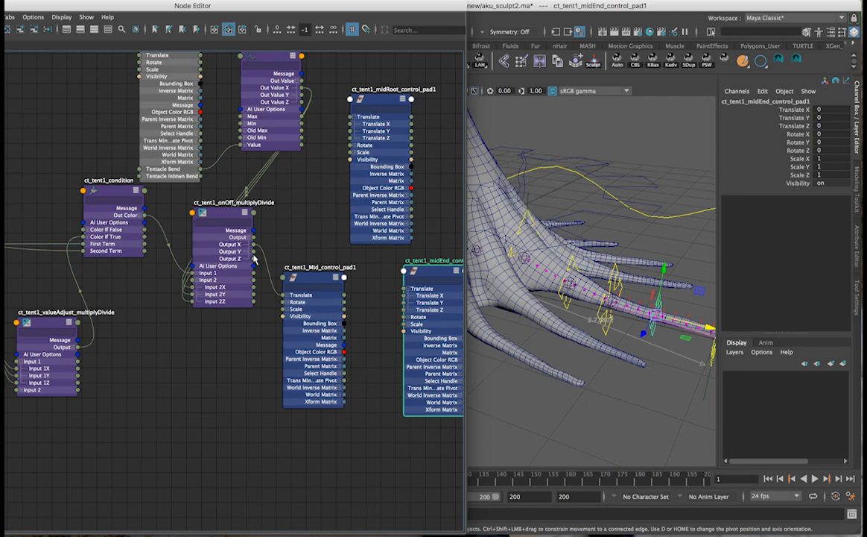
pyautogui.moveTo(254, 251); pyautogui.dragTo(351, 131)
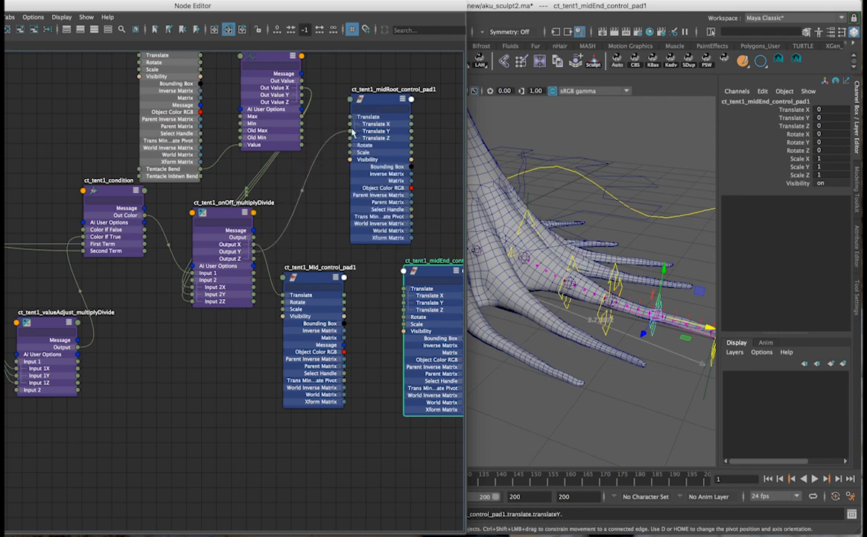
pyautogui.moveTo(254, 260); pyautogui.dragTo(406, 304)
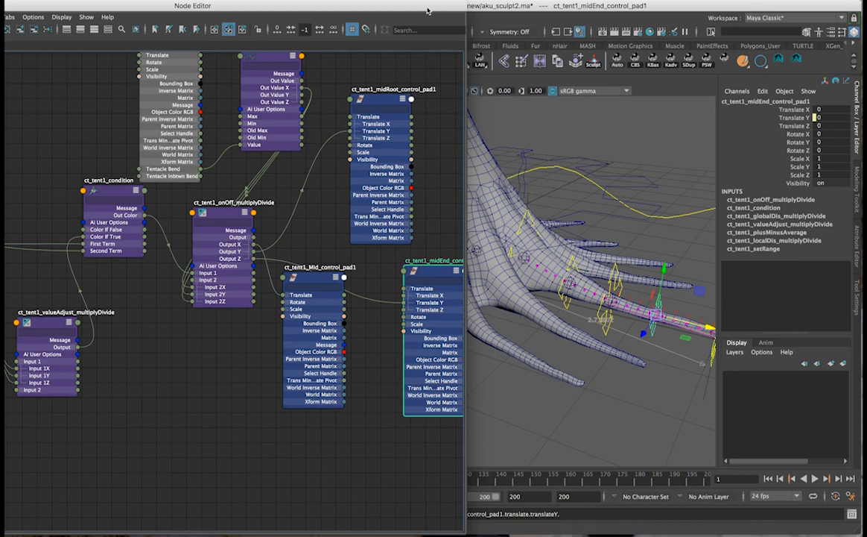
# Move ct_tent1_End_icon toward the tentacle's root to about -0.927, 0.354, 0.21 to test the bend
pyautogui.moveTo(428, 10); pyautogui.dragTo(369, 11)
pyautogui.keyDown('alt'); pyautogui.moveTo(559, 191); pyautogui.dragTo(471, 193, button='middle'); pyautogui.keyUp('alt')
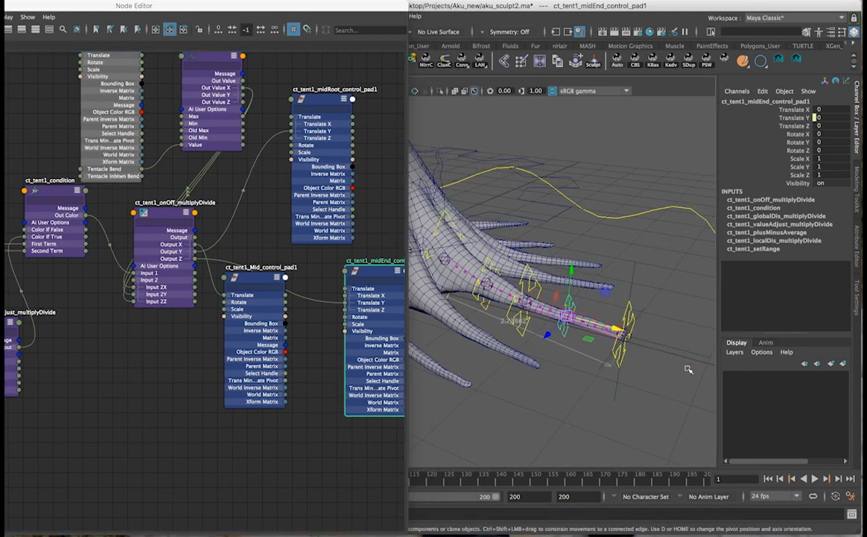
pyautogui.click(616, 343)
pyautogui.moveTo(622, 339); pyautogui.dragTo(540, 264)
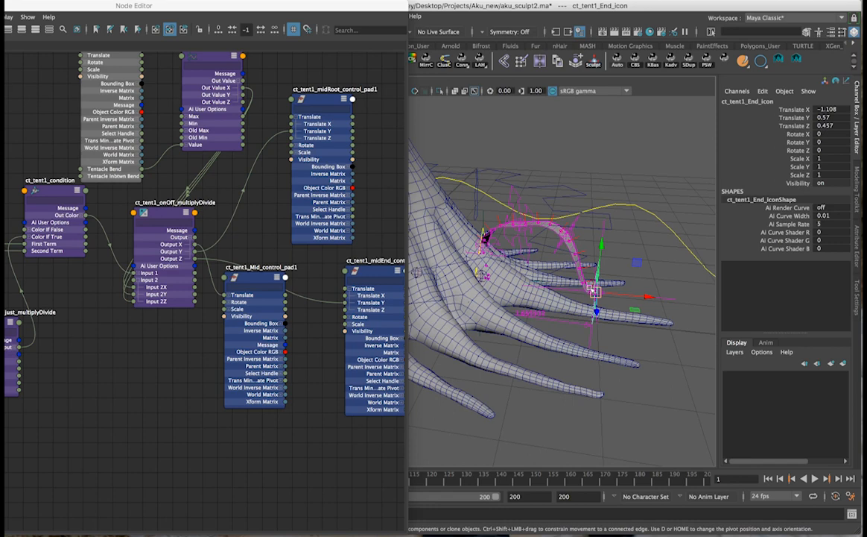
pyautogui.moveTo(597, 311); pyautogui.dragTo(597, 375)
# Try -0.5 for Input 2Y and Input 2Z of ct_tent1_valueAdjust_multiplyDivide
pyautogui.moveTo(296, 13); pyautogui.dragTo(390, 5)
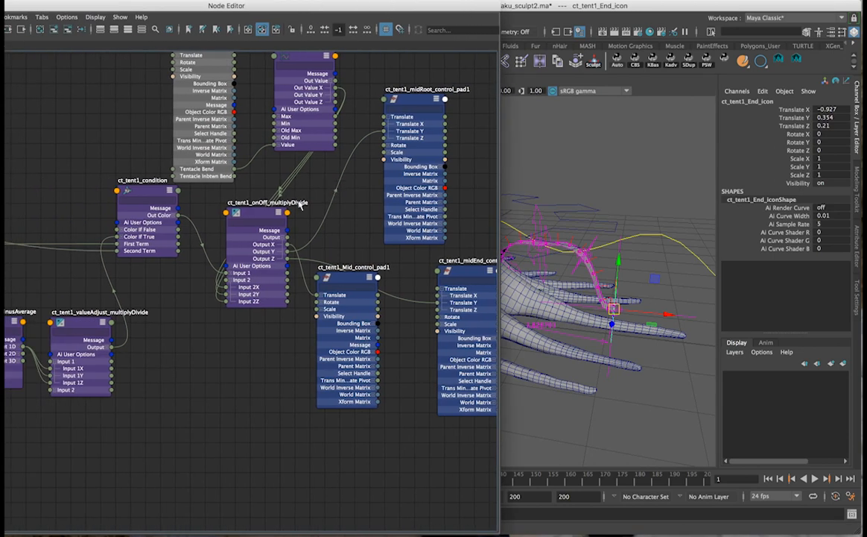
pyautogui.click(85, 322)
pyautogui.moveTo(838, 141); pyautogui.dragTo(835, 149)
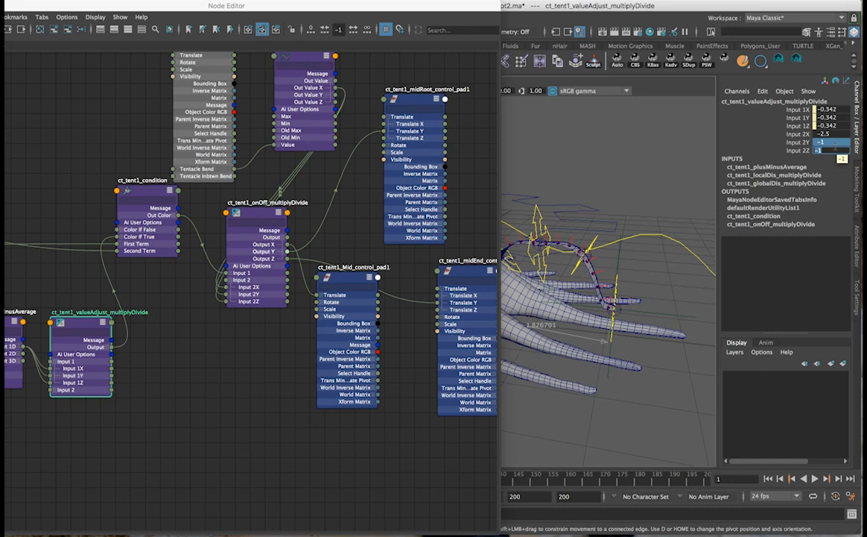
pyautogui.press('Return')
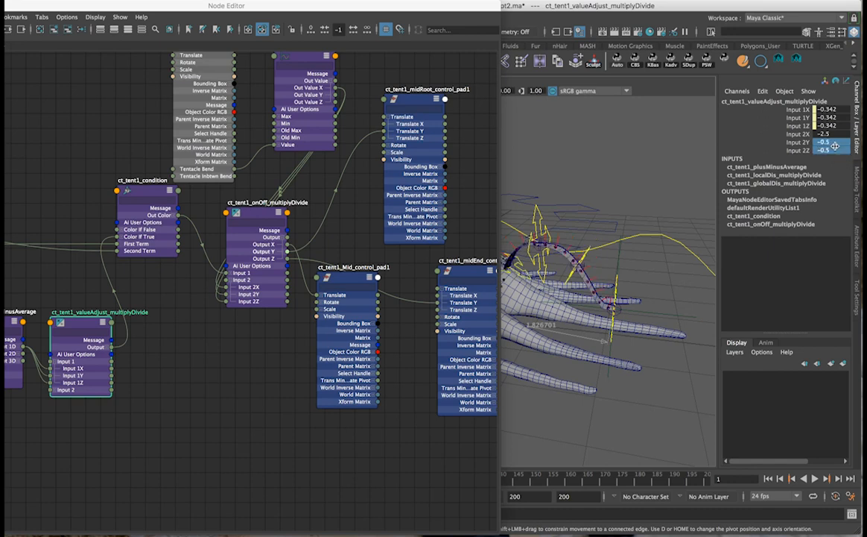
# Select ct_tent1_indiv_icon and examine its bend attributes alongside the bent tentacle's shape
pyautogui.keyDown('alt'); pyautogui.moveTo(618, 261); pyautogui.dragTo(566, 186); pyautogui.keyUp('alt')
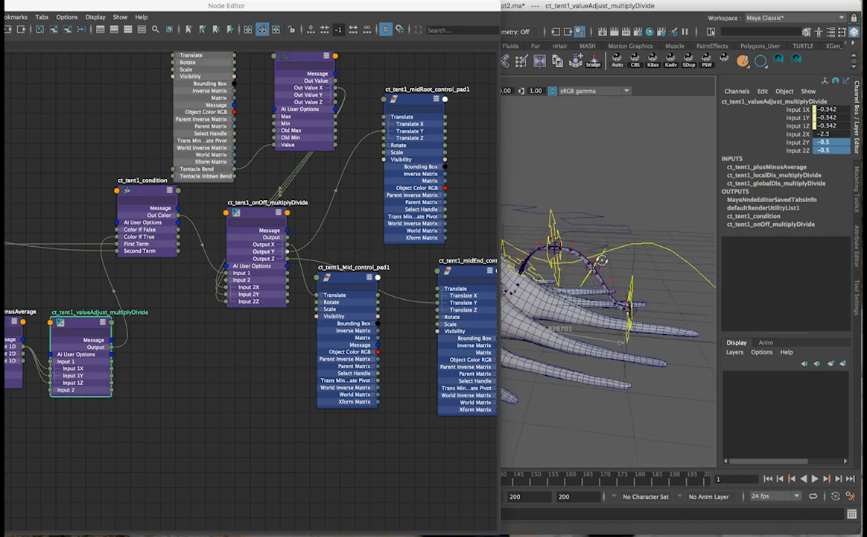
pyautogui.moveTo(472, 8); pyautogui.dragTo(334, 6)
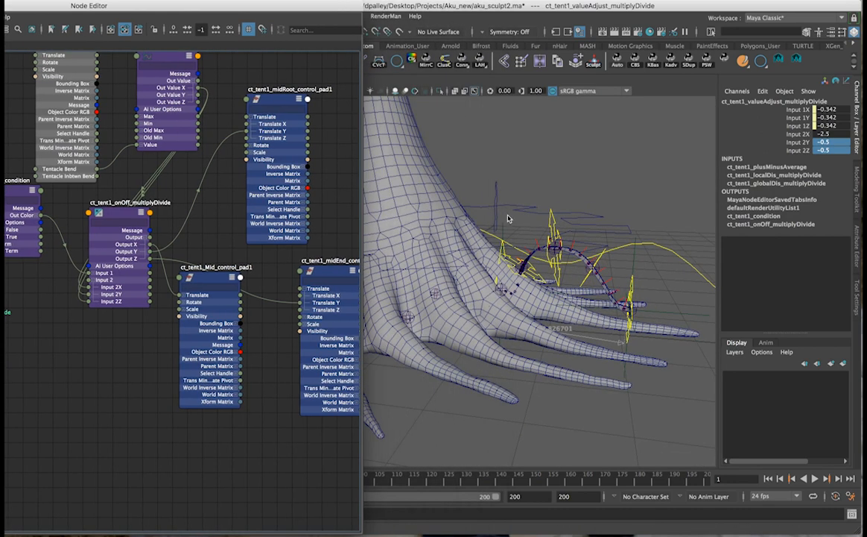
pyautogui.click(497, 212)
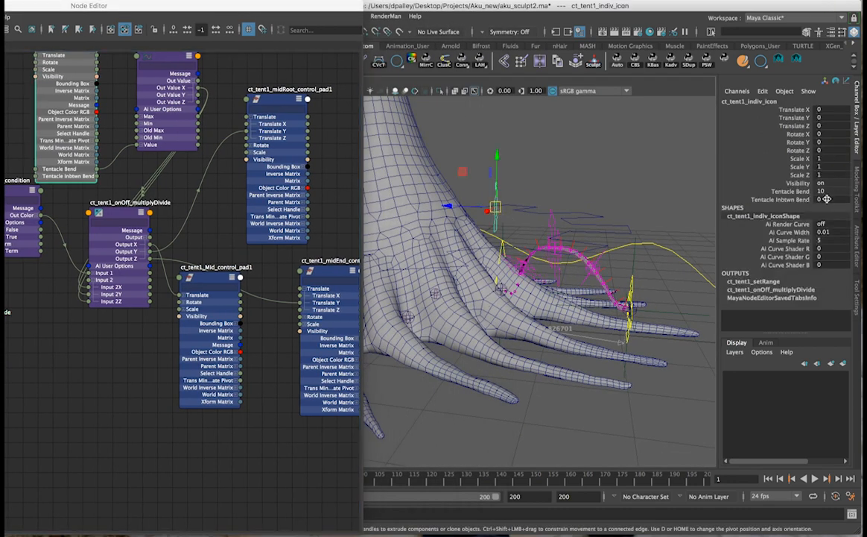
pyautogui.keyDown('alt'); pyautogui.moveTo(637, 297); pyautogui.dragTo(631, 292); pyautogui.keyUp('alt')
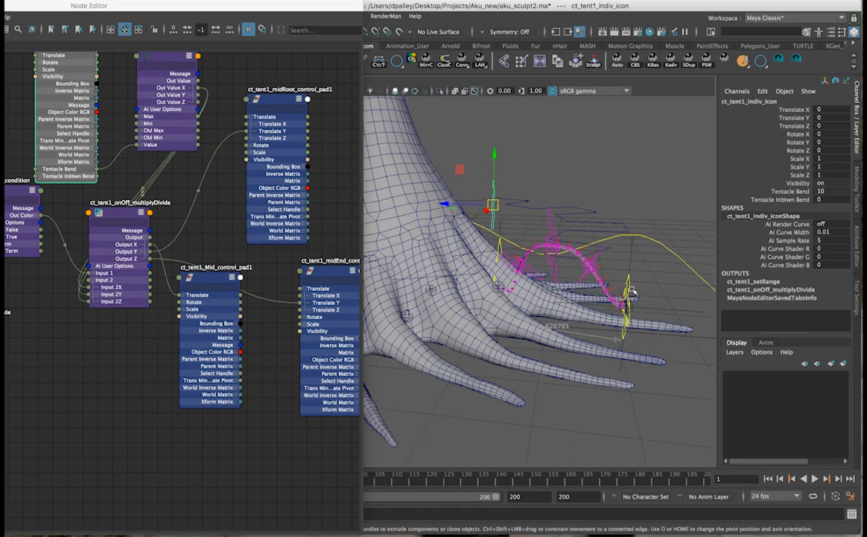
# Undo the last change to Input 2Y and Input 2Z of ct_tent1_valueAdjust_multiplyDivide
pyautogui.moveTo(152, 4)
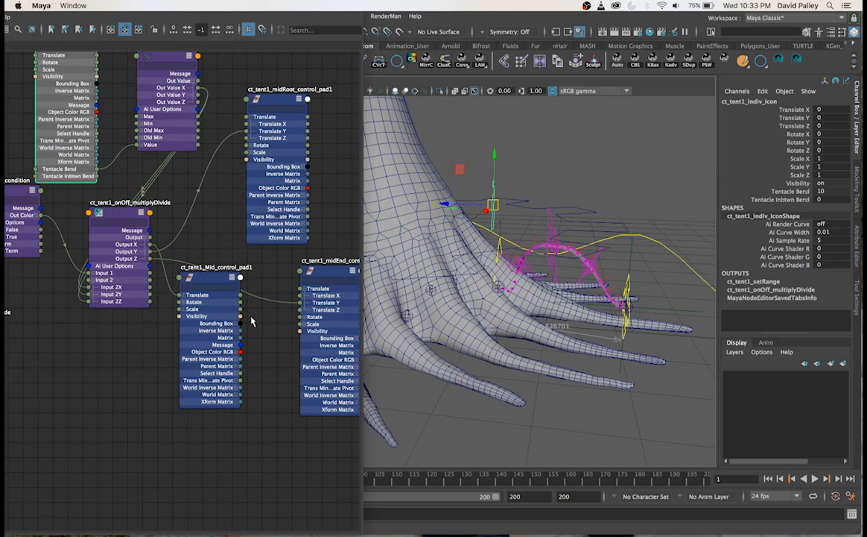
pyautogui.click(244, 463)
pyautogui.moveTo(129, 10); pyautogui.dragTo(301, 8)
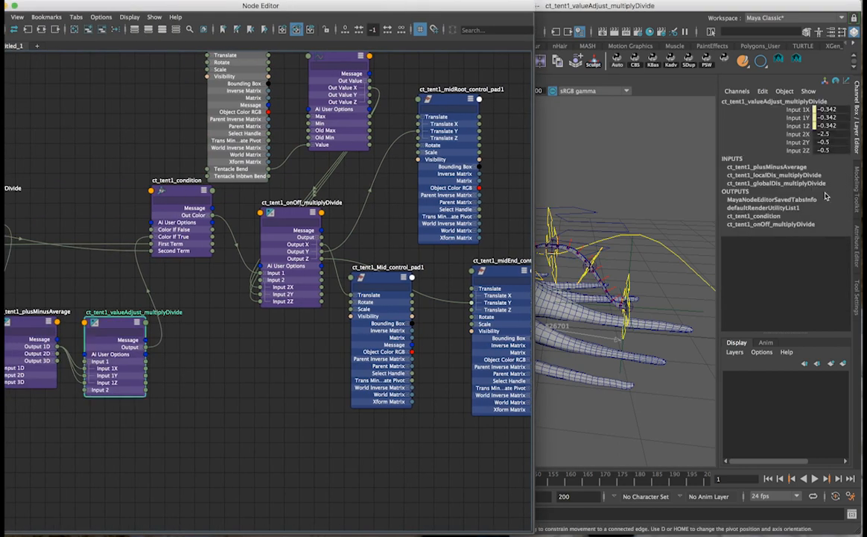
pyautogui.press('z')
pyautogui.press('z')
pyautogui.press('z')
pyautogui.press('z')
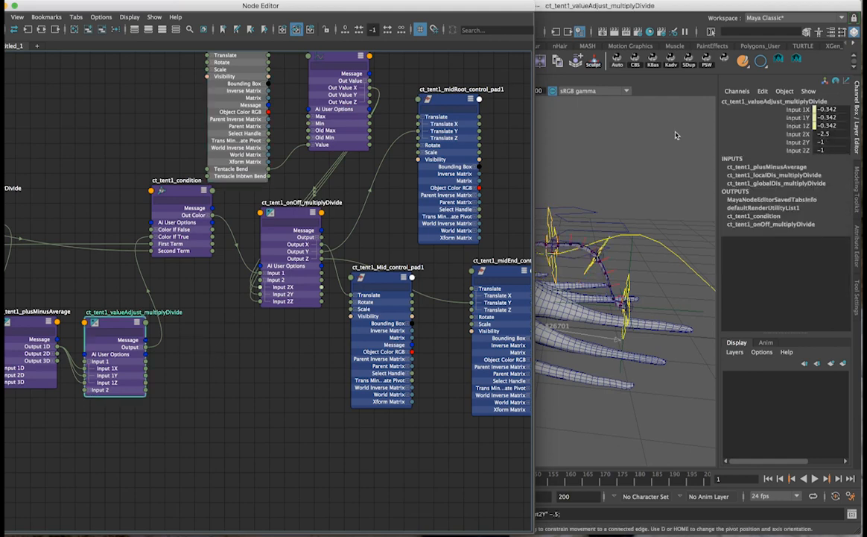
# Examine the tentacle's arch from another angle with ct_tent1_indiv_icon selected
pyautogui.moveTo(471, 6); pyautogui.dragTo(238, 6)
pyautogui.click(495, 204)
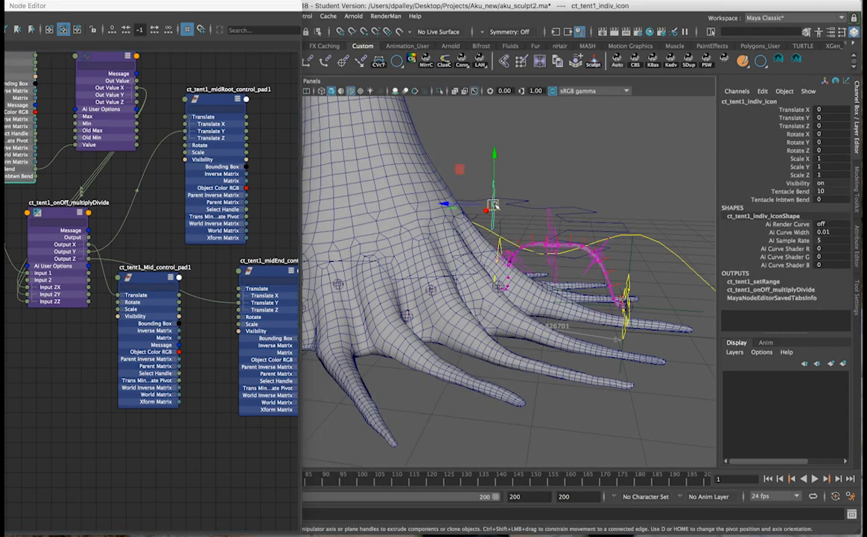
pyautogui.keyDown('alt'); pyautogui.moveTo(565, 269); pyautogui.dragTo(505, 240); pyautogui.keyUp('alt')
# Connect Tentacle Inbtwn Bend of ct_tent1_indiv_icon to Value Z of ct_tent1_setRange
pyautogui.moveTo(273, 5); pyautogui.dragTo(485, 4)
pyautogui.click(102, 322)
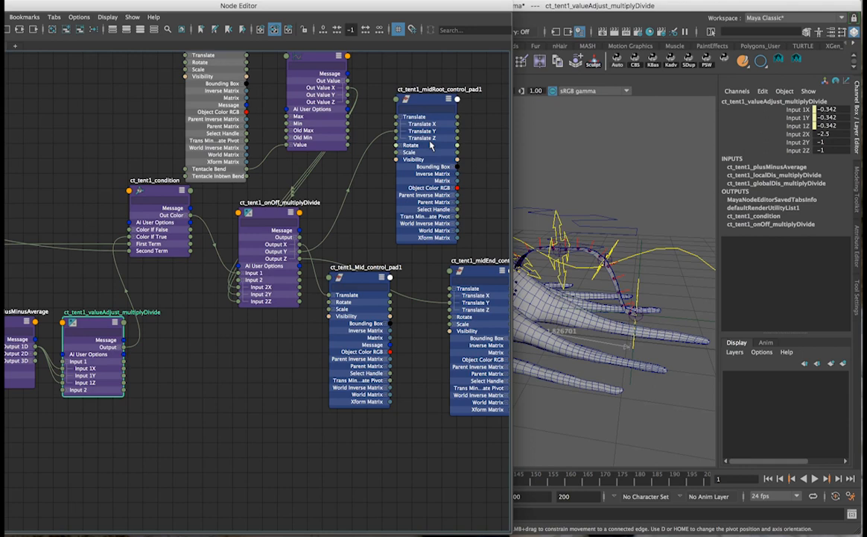
pyautogui.moveTo(450, 7)
pyautogui.mouseDown()
pyautogui.moveTo(390, 6)
pyautogui.moveTo(460, 4)
pyautogui.mouseUp()
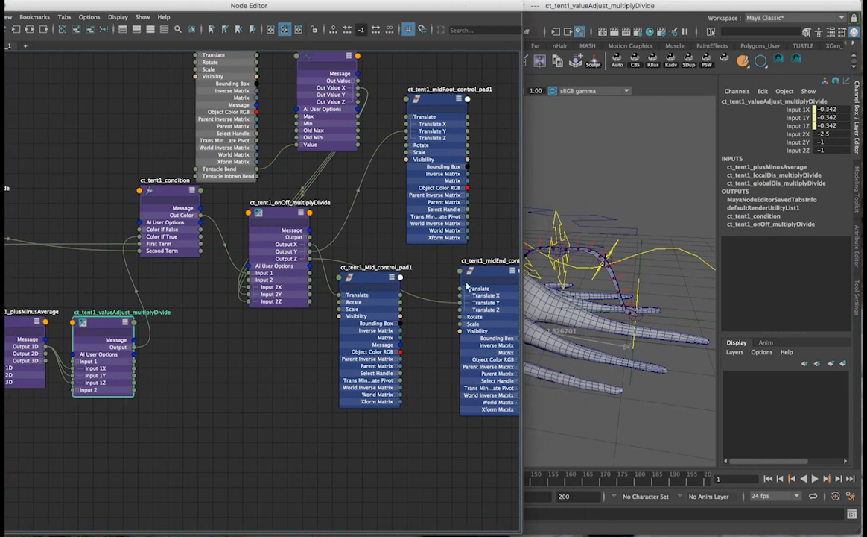
pyautogui.keyDown('alt'); pyautogui.moveTo(400, 228); pyautogui.dragTo(409, 258, button='middle'); pyautogui.keyUp('alt')
pyautogui.keyDown('alt'); pyautogui.moveTo(379, 184); pyautogui.dragTo(383, 199, button='middle'); pyautogui.keyUp('alt')
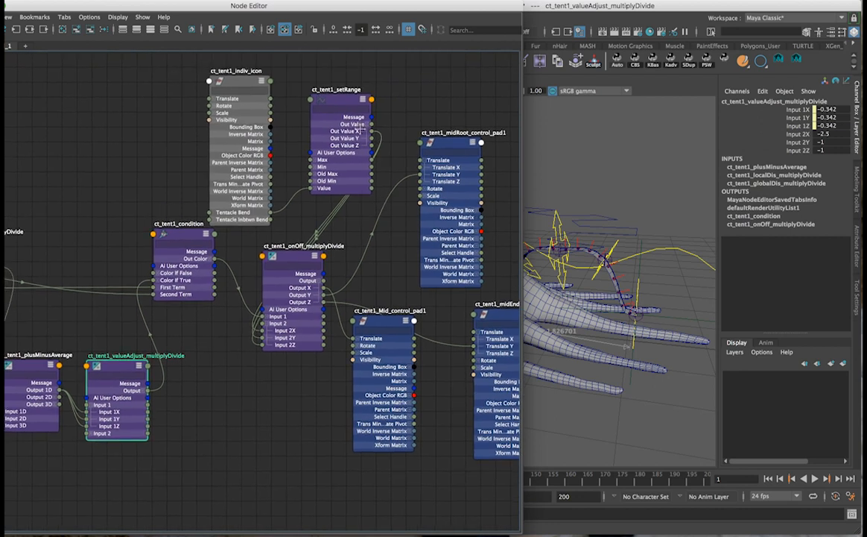
pyautogui.click(346, 102)
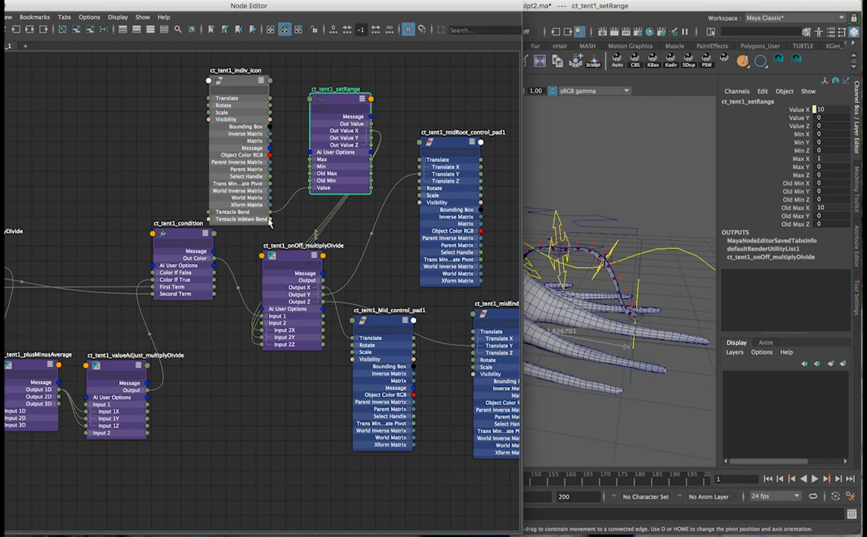
pyautogui.click(314, 188)
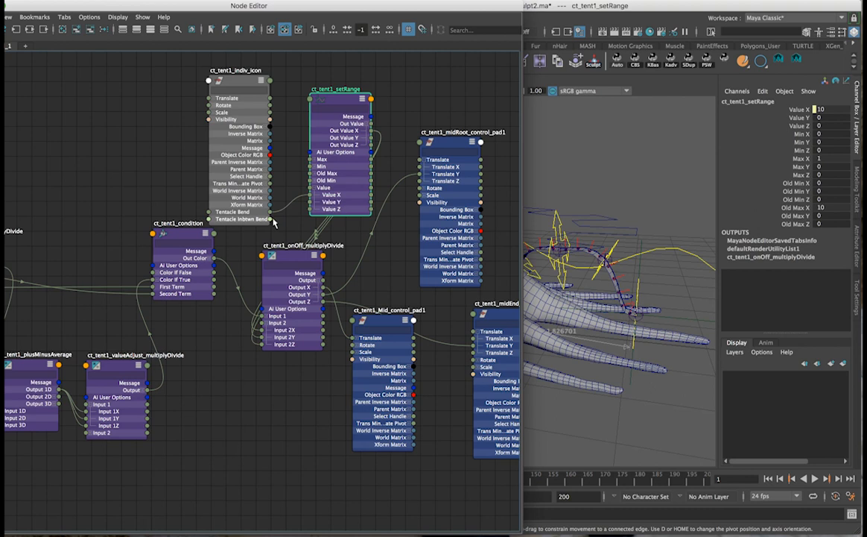
pyautogui.moveTo(270, 219); pyautogui.dragTo(311, 212)
# Set Old Max Z to 10 and Max Z to -1 on the ct_tent1_setRange node
pyautogui.click(341, 102)
pyautogui.moveTo(341, 102); pyautogui.dragTo(343, 86)
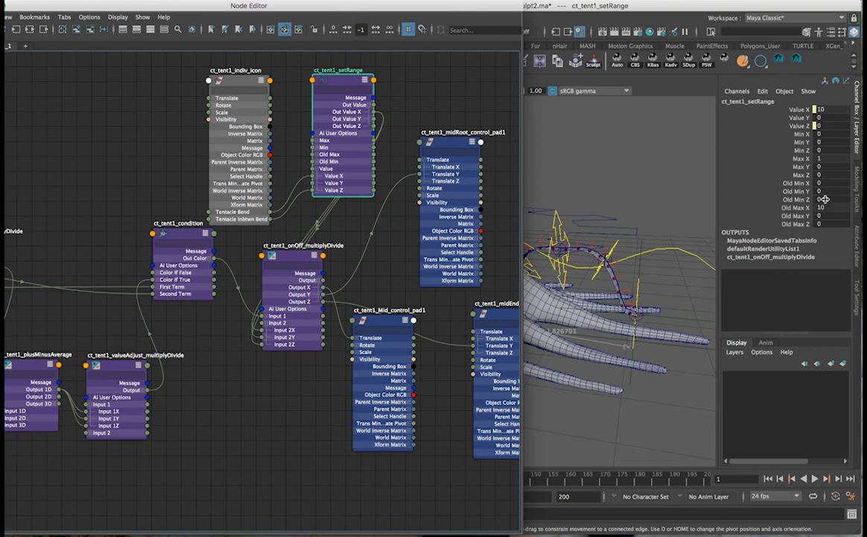
pyautogui.click(828, 223)
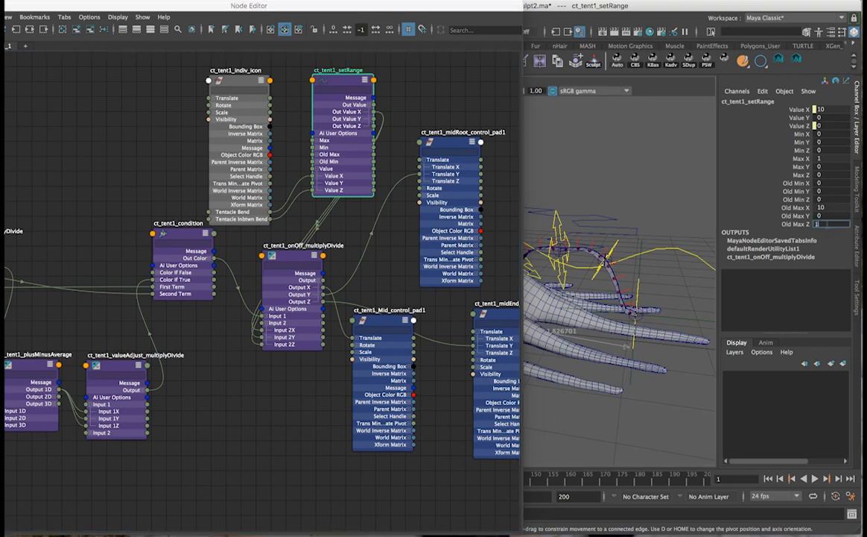
pyautogui.press('Return')
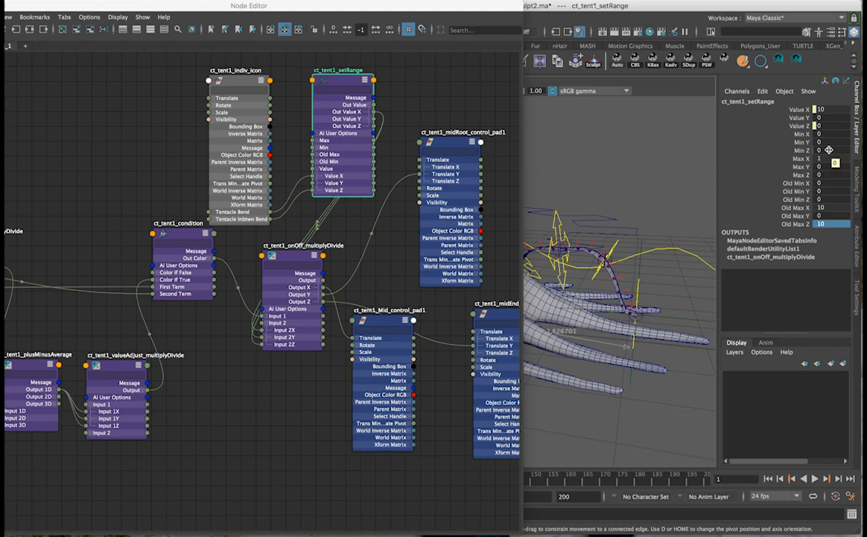
pyautogui.doubleClick(829, 151)
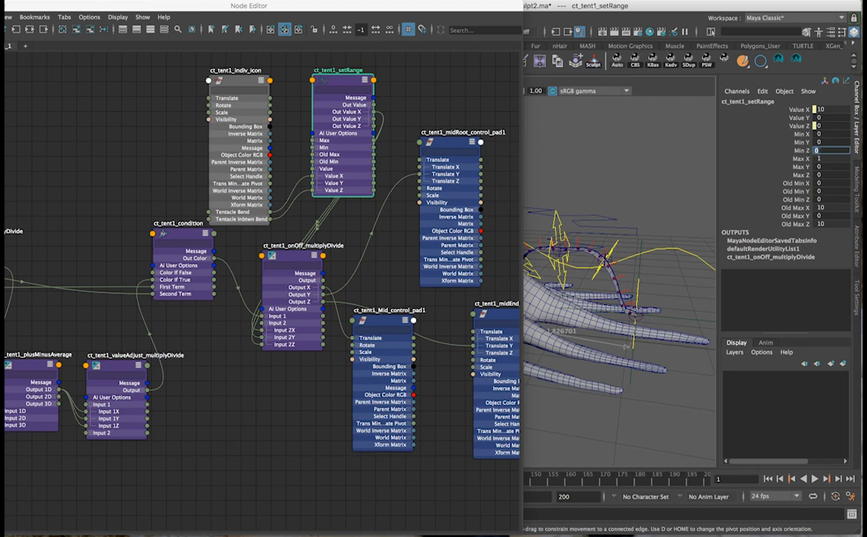
pyautogui.doubleClick(819, 174)
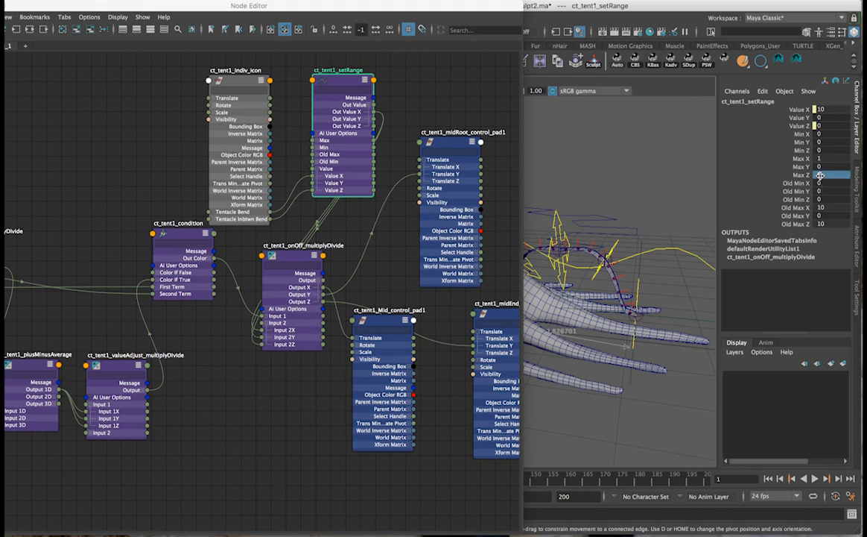
pyautogui.write('-1')
pyautogui.press('Return')
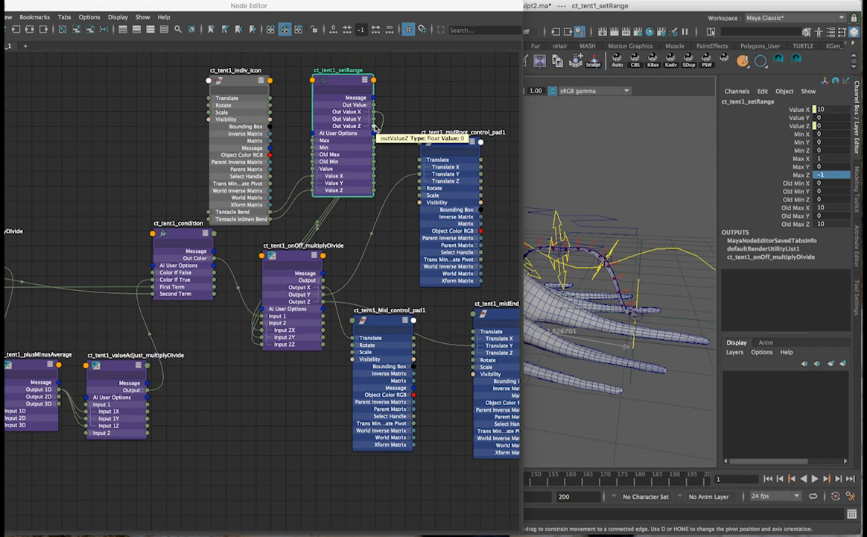
# Connect Out Value Z of ct_tent1_setRange to Input 2Y and Input 2Z of ct_tent1_valueAdjust_multiplyDivide
pyautogui.click(117, 371)
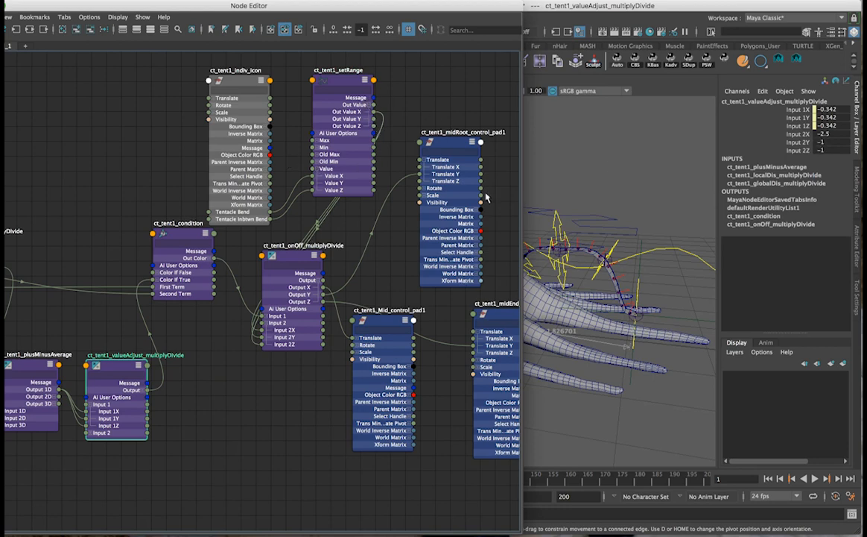
pyautogui.click(248, 88)
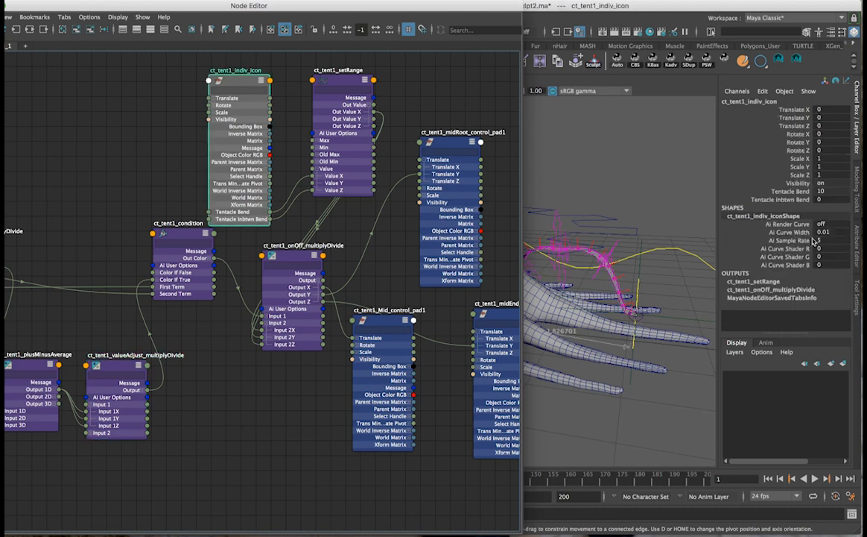
pyautogui.click(341, 82)
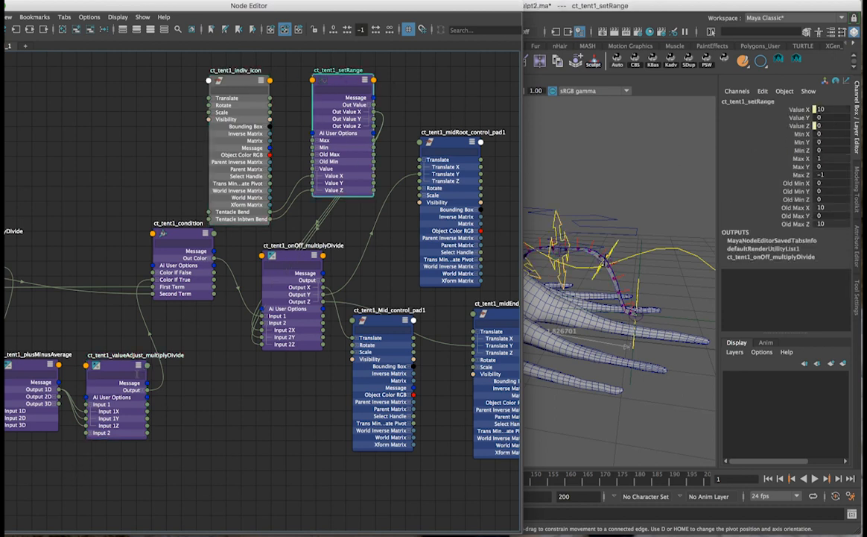
pyautogui.click(109, 401)
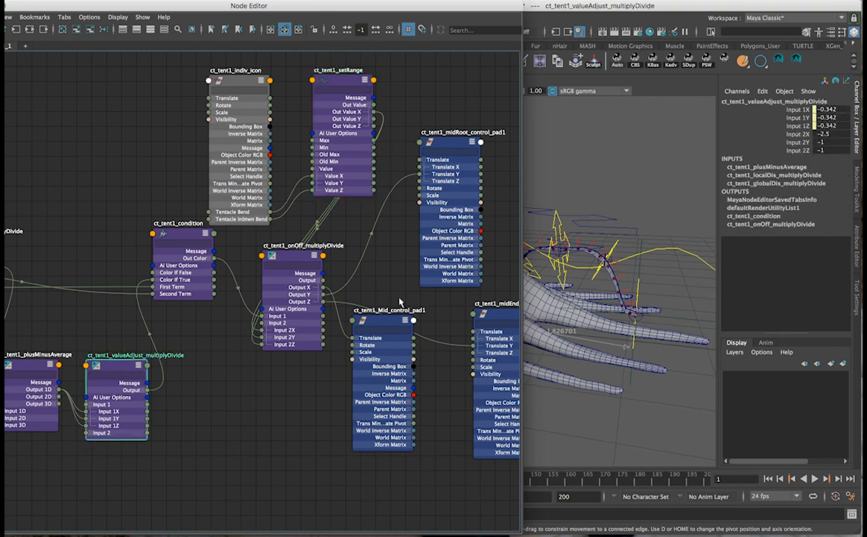
pyautogui.click(91, 433)
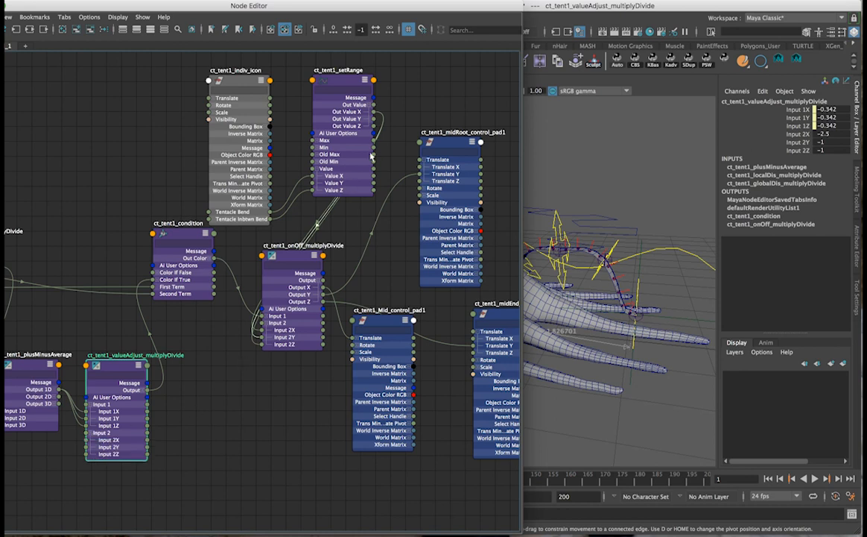
pyautogui.moveTo(375, 127); pyautogui.dragTo(85, 447)
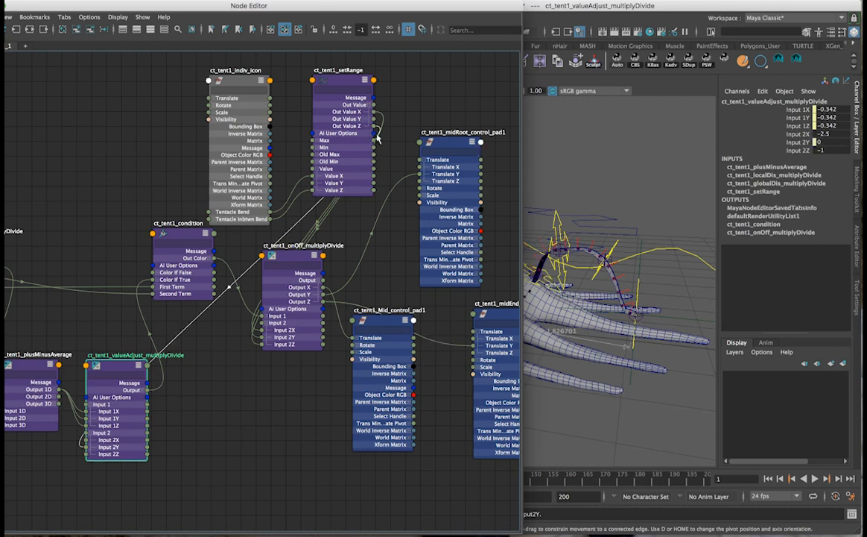
pyautogui.moveTo(375, 129); pyautogui.dragTo(85, 453)
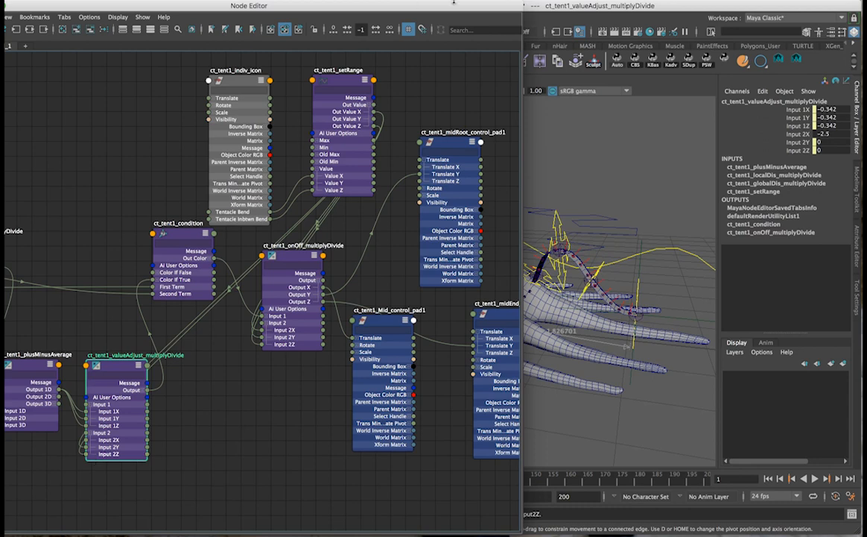
# Select ct_tent1_indiv_icon in the viewport and raise its Tentacle Inbtwn Bend to 10 to test the arch
pyautogui.moveTo(499, 6); pyautogui.dragTo(377, 12)
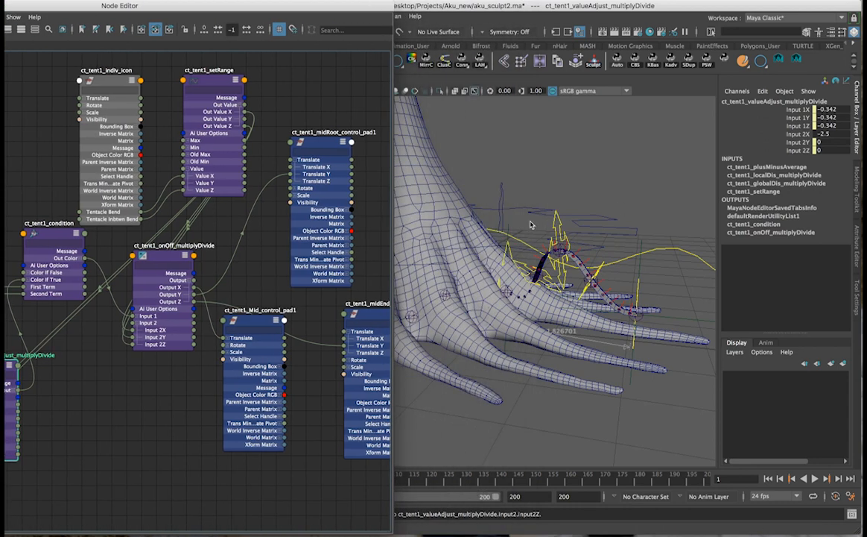
pyautogui.keyDown('alt'); pyautogui.moveTo(514, 257); pyautogui.dragTo(630, 270); pyautogui.keyUp('alt')
pyautogui.moveTo(509, 219); pyautogui.dragTo(447, 176)
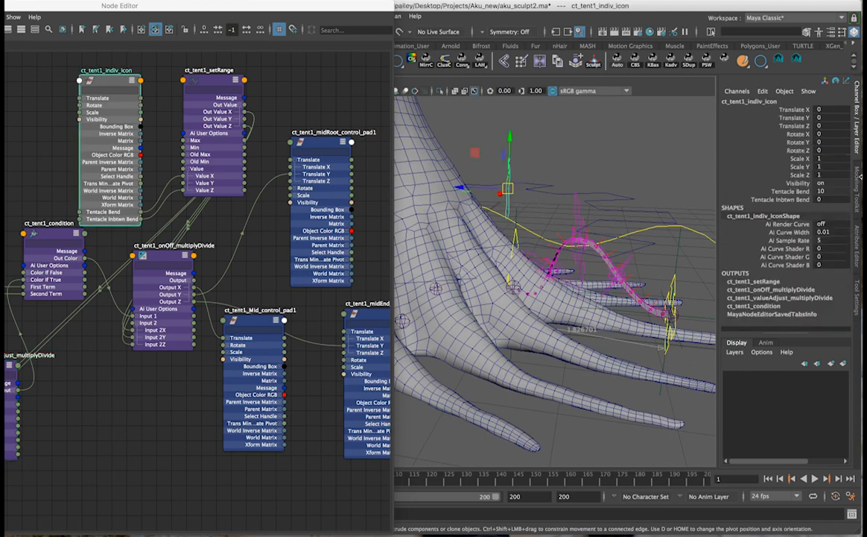
pyautogui.click(780, 200)
pyautogui.moveTo(660, 192); pyautogui.dragTo(860, 175, button='middle')
pyautogui.click(788, 191)
pyautogui.moveTo(679, 184); pyautogui.dragTo(701, 178, button='middle')
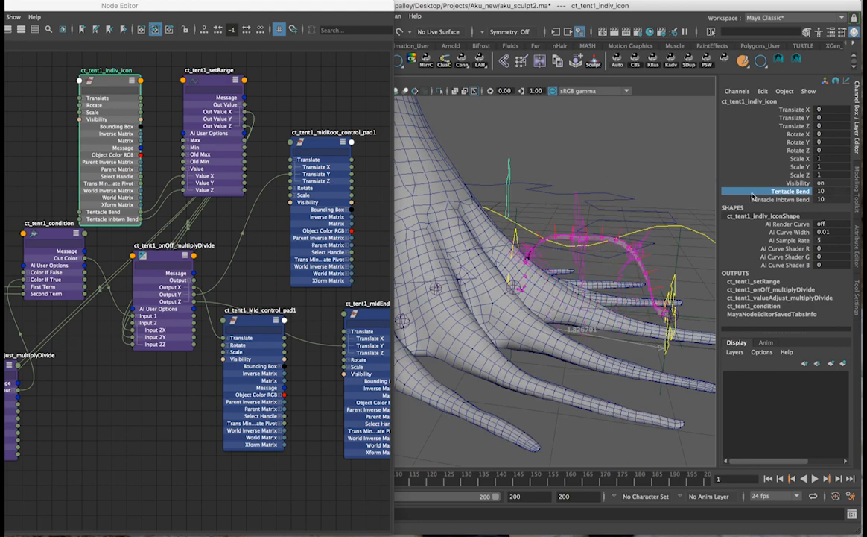
# Scrub Tentacle Inbtwn Bend of ct_tent1_indiv_icon through lower values and bring it back to 0
pyautogui.click(793, 201)
pyautogui.moveTo(607, 200); pyautogui.dragTo(636, 219, button='middle')
pyautogui.keyDown('alt'); pyautogui.moveTo(641, 261); pyautogui.dragTo(639, 252); pyautogui.keyUp('alt')
pyautogui.moveTo(639, 252)
pyautogui.mouseDown(button='middle')
pyautogui.moveTo(681, 236)
pyautogui.moveTo(607, 261)
pyautogui.moveTo(643, 252)
pyautogui.mouseUp(button='middle')
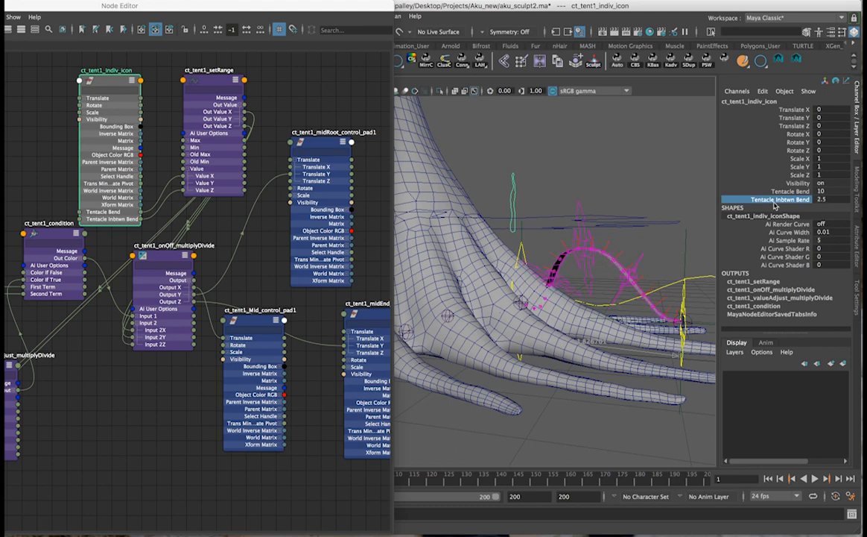
pyautogui.moveTo(651, 200); pyautogui.dragTo(606, 200, button='middle')
pyautogui.keyDown('alt'); pyautogui.moveTo(606, 200); pyautogui.dragTo(582, 222); pyautogui.keyUp('alt')
pyautogui.keyDown('alt'); pyautogui.moveTo(570, 200); pyautogui.dragTo(522, 163, button='middle'); pyautogui.keyUp('alt')
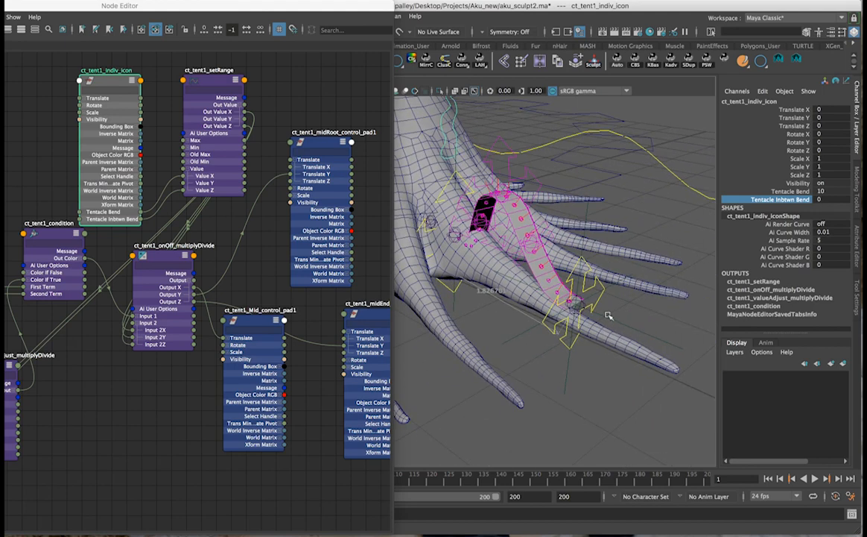
# Reset Translate X, Y and Z of ct_tent1_End_icon to 0 to straighten the tentacle
pyautogui.click(546, 270)
pyautogui.press('w')
pyautogui.moveTo(824, 126); pyautogui.dragTo(826, 111)
pyautogui.write('0')
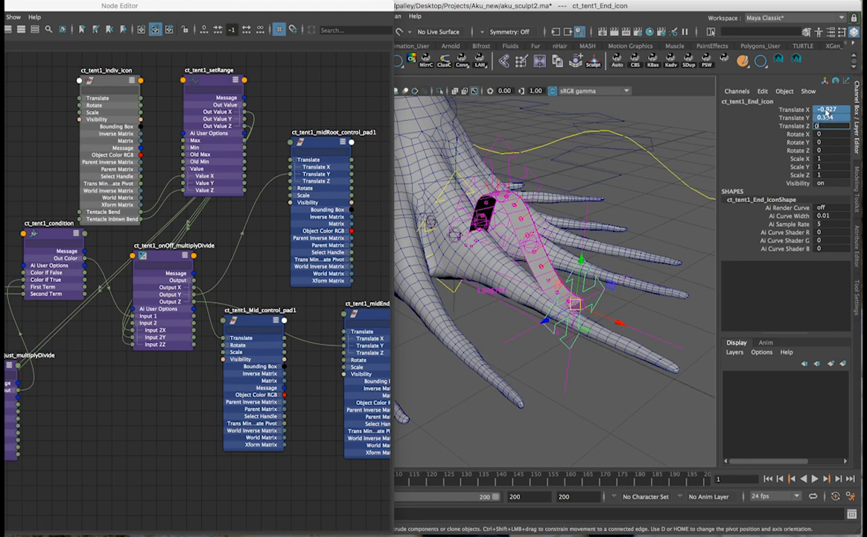
pyautogui.press('Return')
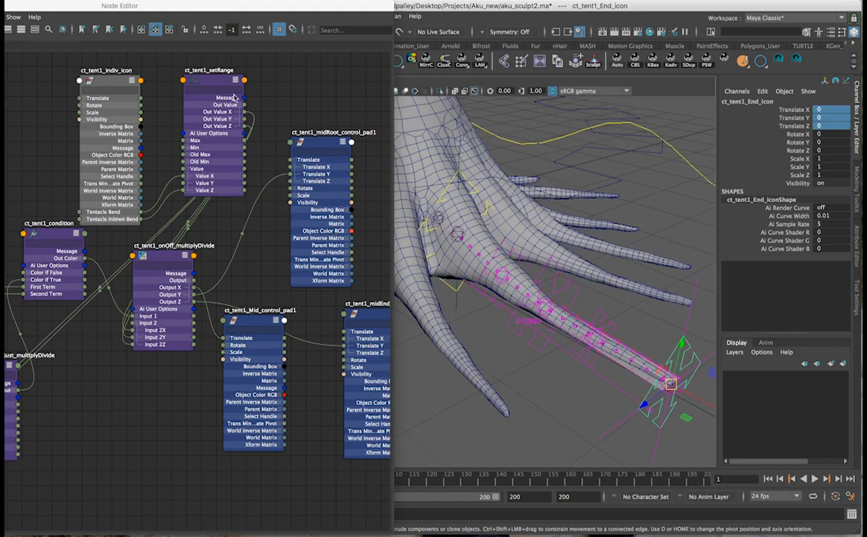
# Close the Node Editor, clear the selection and look over the straightened tentacle on the character's base
pyautogui.moveTo(219, 10); pyautogui.dragTo(473, 4)
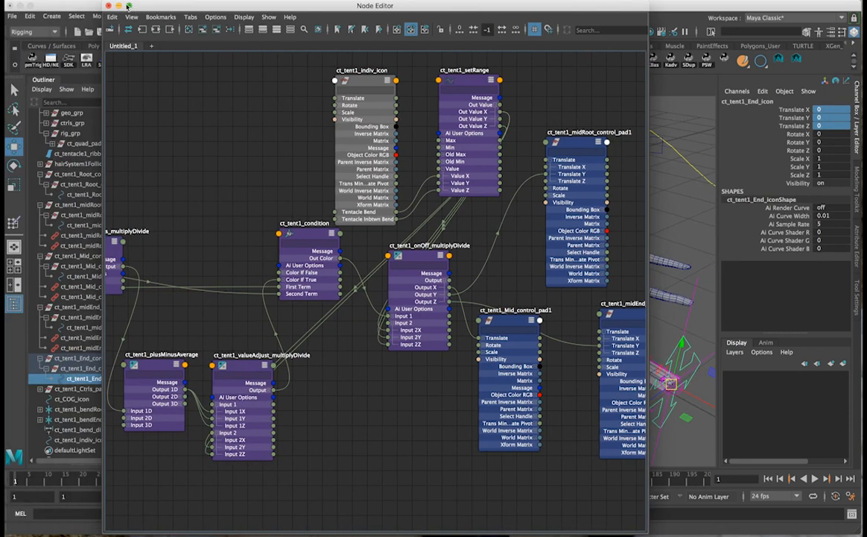
pyautogui.click(108, 6)
pyautogui.keyDown('alt'); pyautogui.moveTo(450, 305); pyautogui.dragTo(418, 331); pyautogui.keyUp('alt')
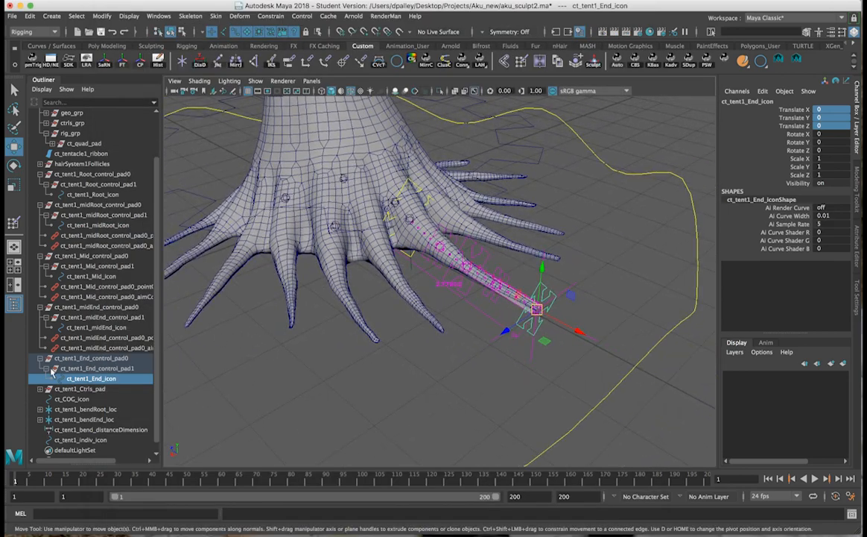
pyautogui.click(382, 387)
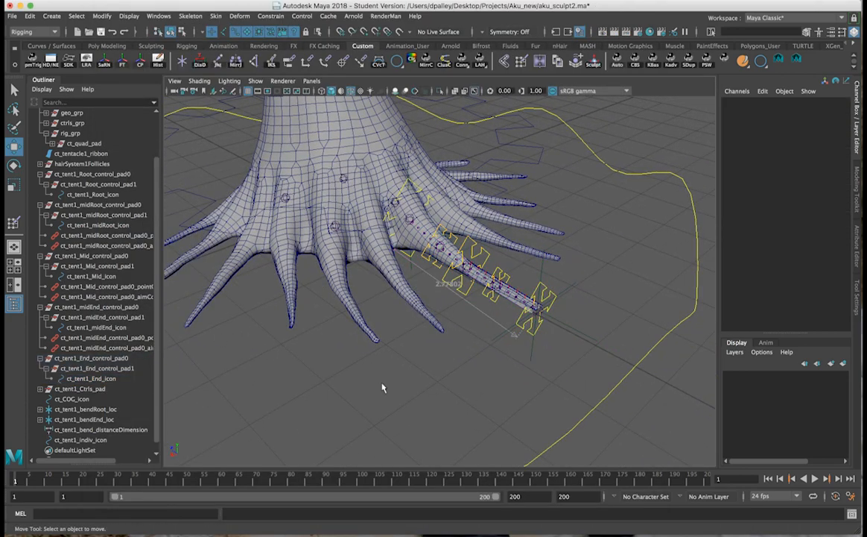
pyautogui.keyDown('alt'); pyautogui.moveTo(521, 357); pyautogui.dragTo(462, 336); pyautogui.keyUp('alt')
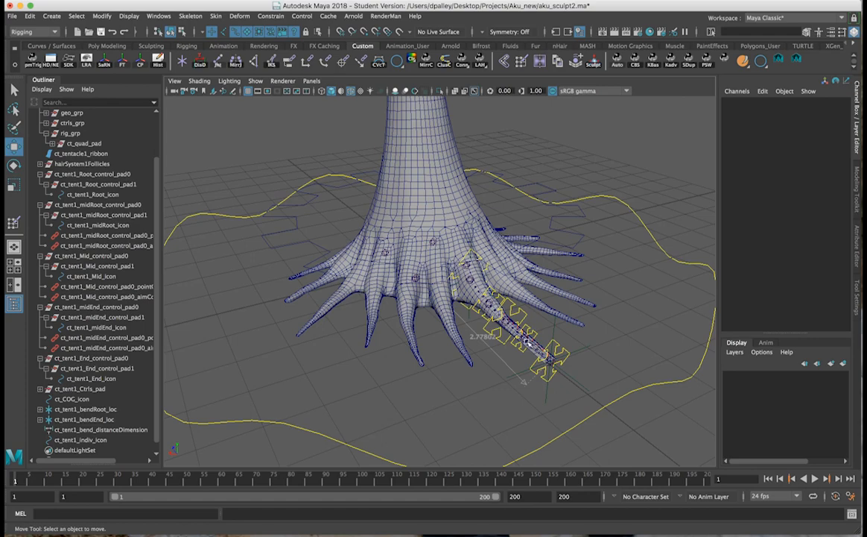
pyautogui.keyDown('alt'); pyautogui.moveTo(489, 315); pyautogui.dragTo(484, 317); pyautogui.keyUp('alt')
pyautogui.keyDown('alt'); pyautogui.moveTo(415, 269); pyautogui.dragTo(456, 277); pyautogui.keyUp('alt')
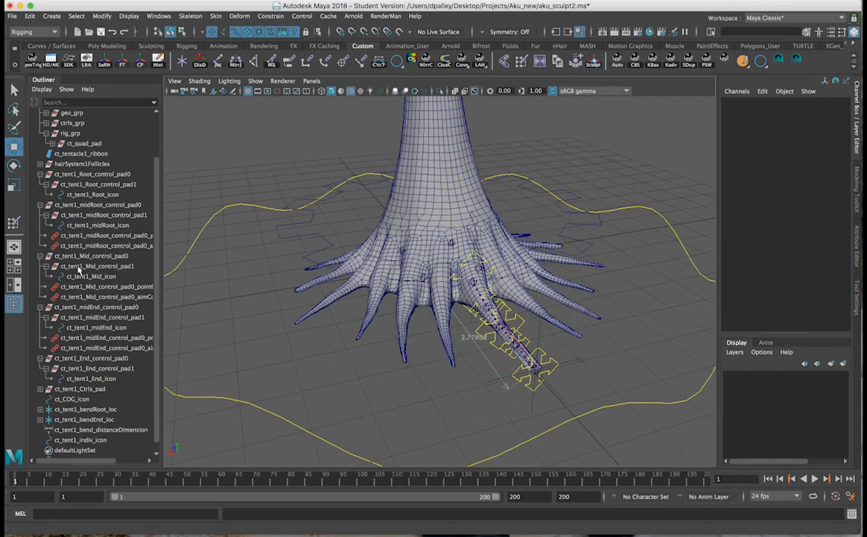
pyautogui.keyDown('alt'); pyautogui.moveTo(361, 324); pyautogui.dragTo(371, 324); pyautogui.keyUp('alt')
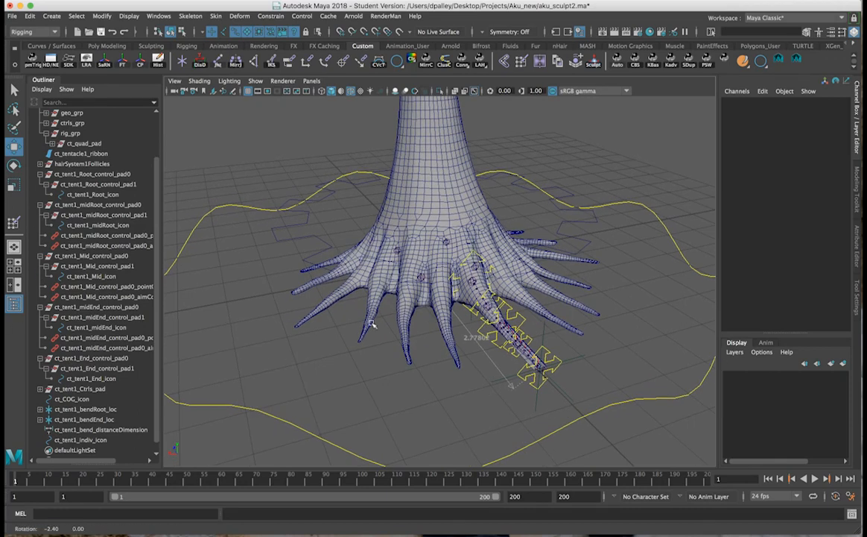
# Collapse the Root, midRoot, Mid, midEnd and End control_pad0 hierarchies of ct_tent1 in the Outliner
pyautogui.click(41, 256)
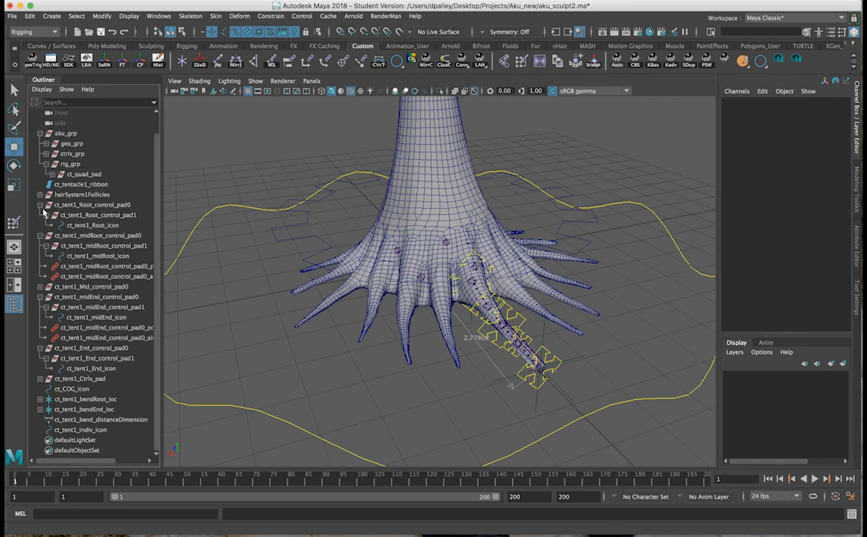
pyautogui.click(41, 235)
pyautogui.click(41, 225)
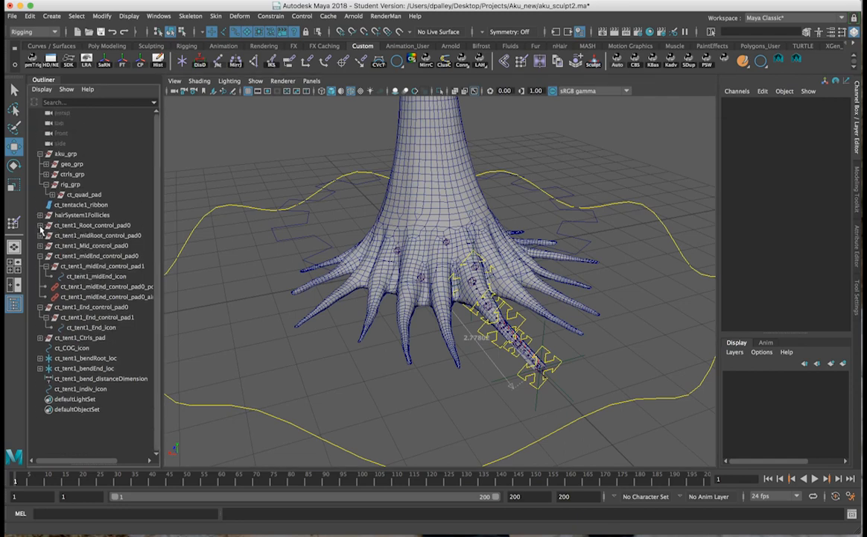
pyautogui.click(40, 256)
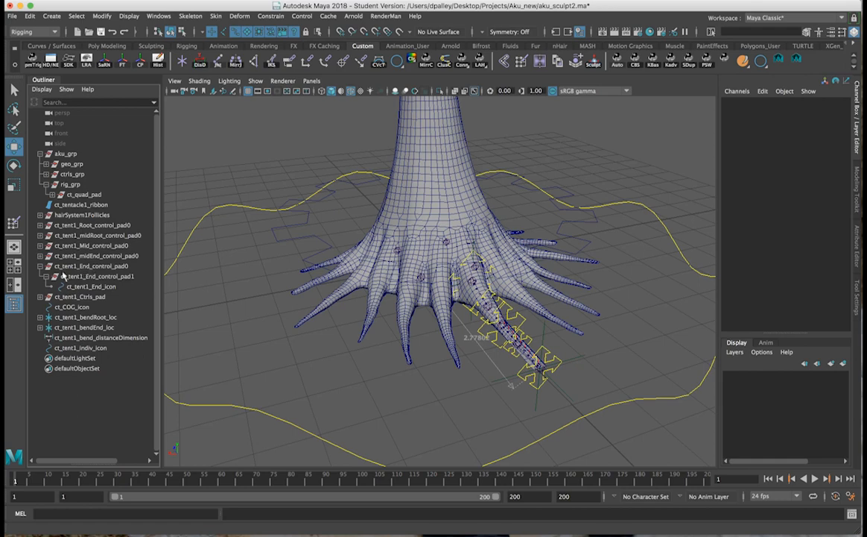
pyautogui.click(41, 266)
pyautogui.keyDown('alt'); pyautogui.moveTo(261, 296); pyautogui.dragTo(246, 230); pyautogui.keyUp('alt')
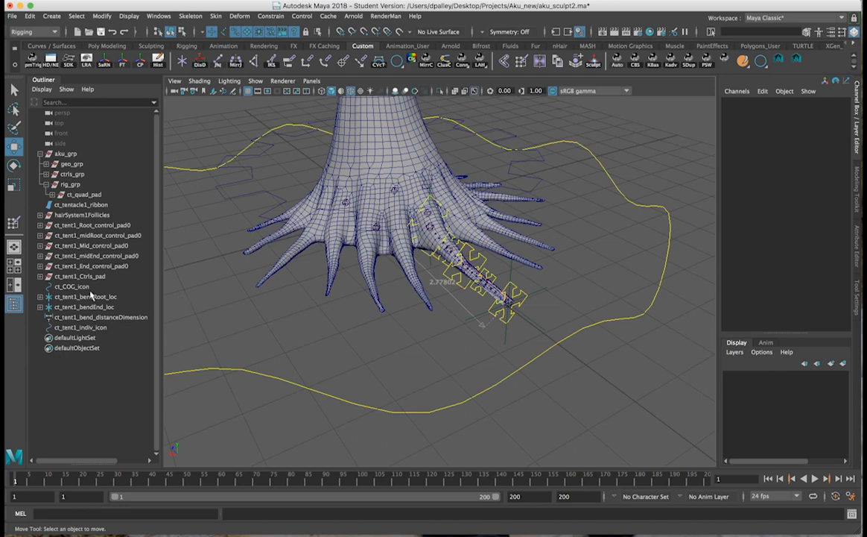
# Examine the hairSystem1Follicles group and rig_grp in the Outliner alongside the tentacle rig in the viewport
pyautogui.keyDown('alt'); pyautogui.moveTo(305, 273); pyautogui.dragTo(307, 280); pyautogui.keyUp('alt')
pyautogui.keyDown('alt'); pyautogui.moveTo(308, 281); pyautogui.dragTo(363, 284, button='right'); pyautogui.keyUp('alt')
pyautogui.keyDown('alt'); pyautogui.moveTo(412, 253); pyautogui.dragTo(430, 271); pyautogui.keyUp('alt')
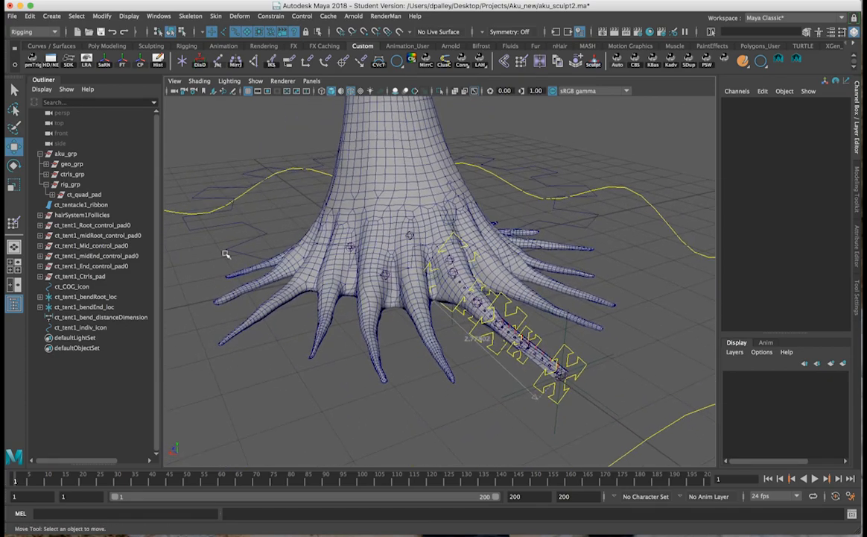
pyautogui.click(94, 215)
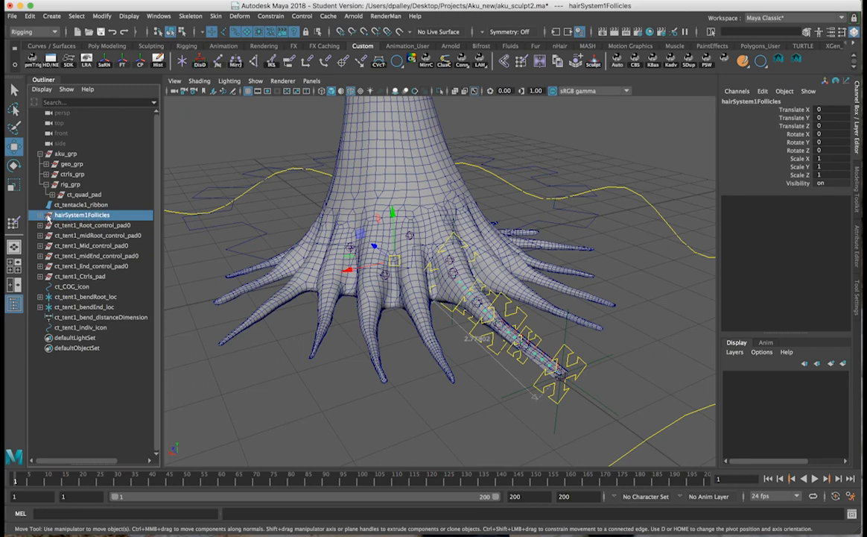
pyautogui.click(41, 215)
pyautogui.click(41, 214)
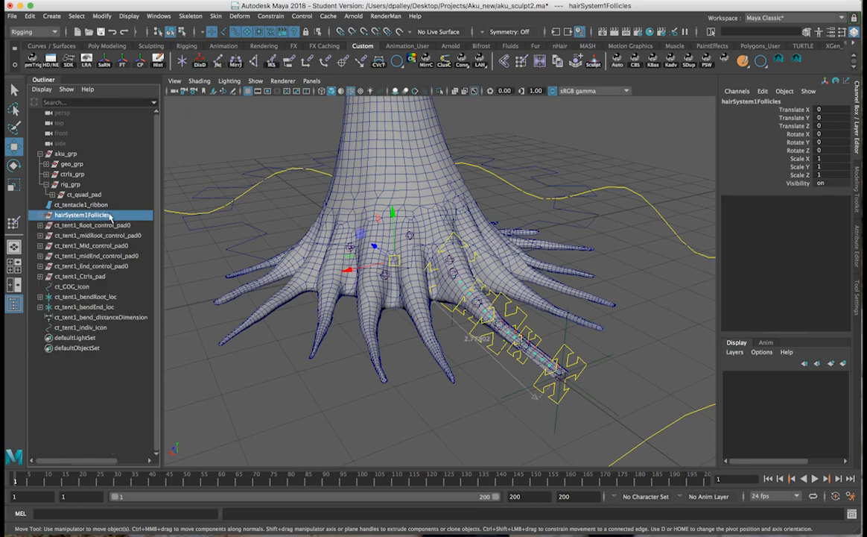
pyautogui.click(70, 185)
pyautogui.keyDown('alt'); pyautogui.moveTo(295, 202); pyautogui.dragTo(272, 196); pyautogui.keyUp('alt')
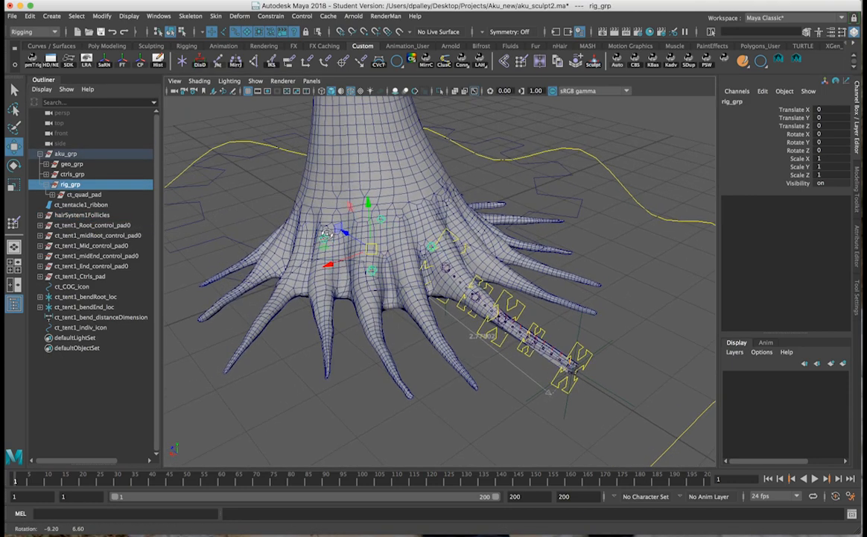
pyautogui.keyDown('alt'); pyautogui.moveTo(326, 232); pyautogui.dragTo(295, 226, button='right'); pyautogui.keyUp('alt')
pyautogui.keyDown('alt'); pyautogui.moveTo(295, 226); pyautogui.dragTo(285, 200); pyautogui.keyUp('alt')
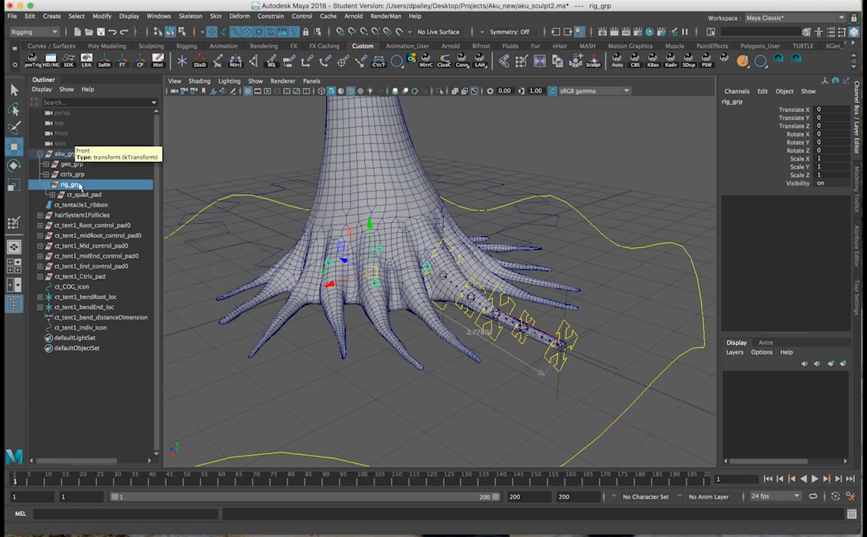
# Create an empty group named follicles_grp and place it inside aku_grp
pyautogui.click(74, 215)
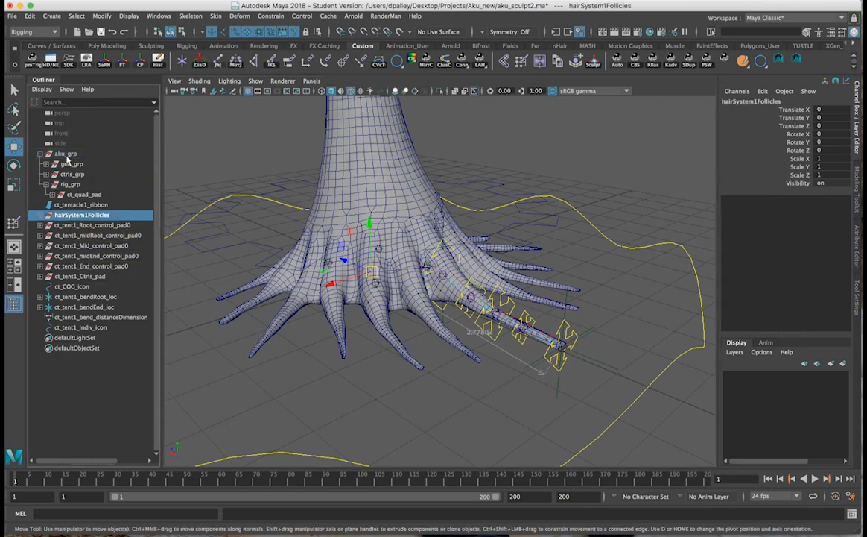
pyautogui.click(92, 409)
pyautogui.hotkey('ctrl', 'g')
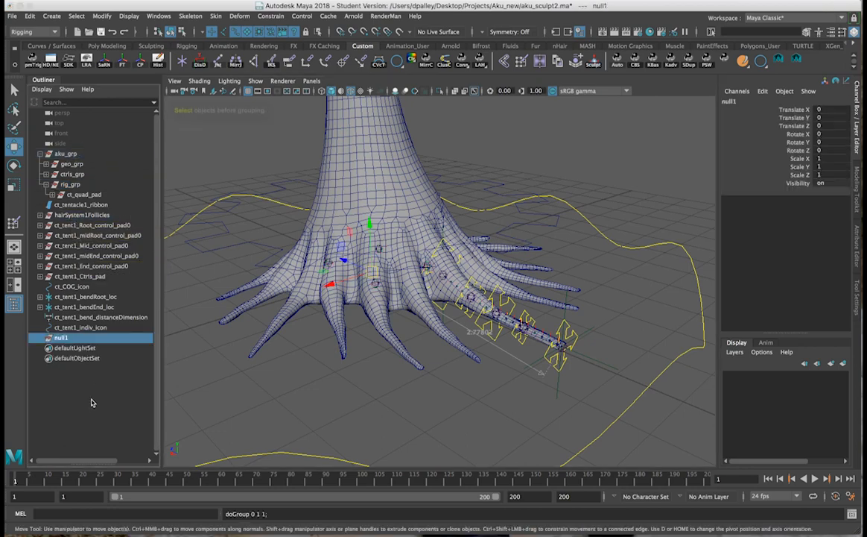
pyautogui.doubleClick(61, 338)
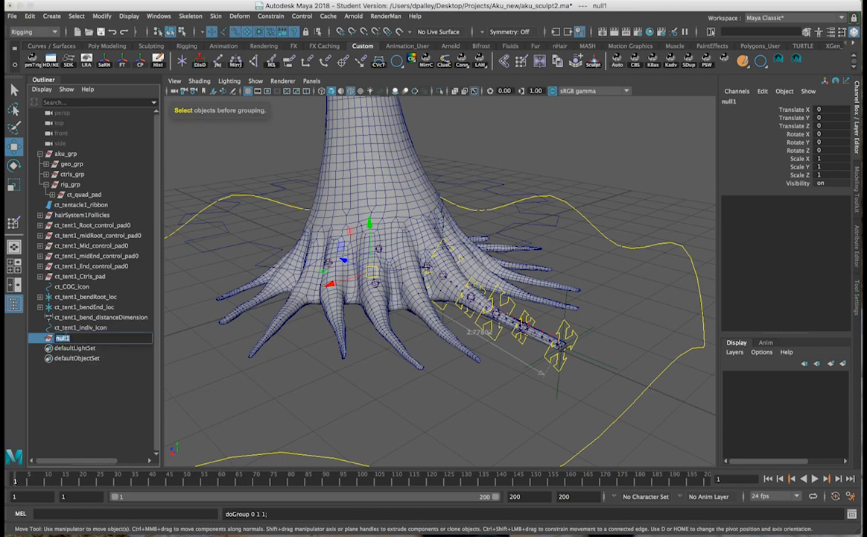
pyautogui.write('folli')
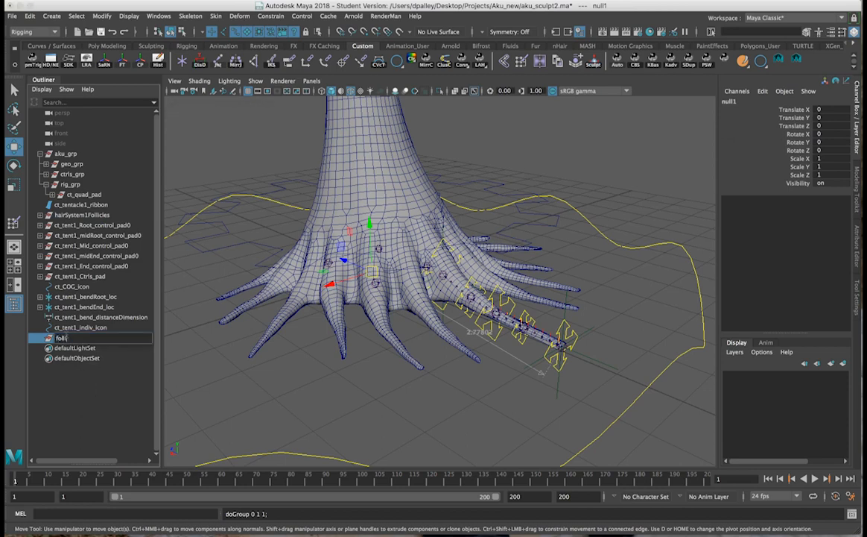
pyautogui.write('cles_grp')
pyautogui.press('Return')
pyautogui.moveTo(71, 340); pyautogui.dragTo(71, 154, button='middle')
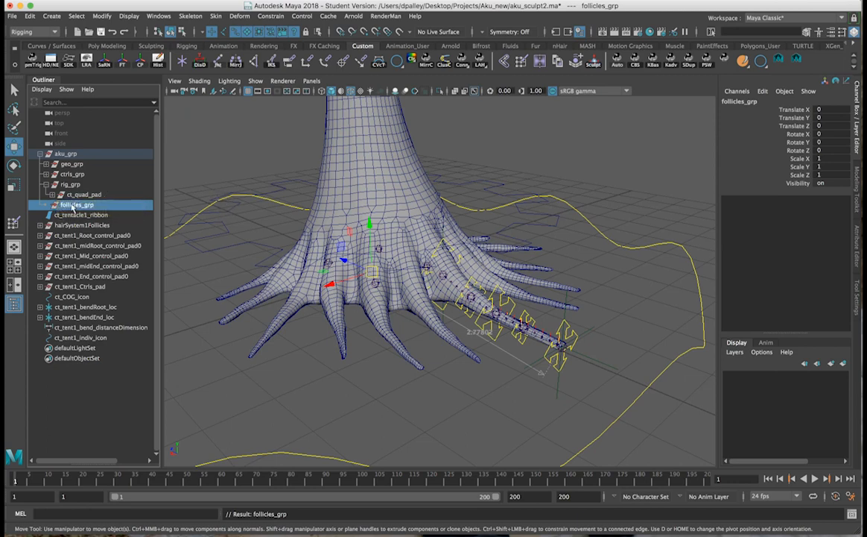
# Parent hairSystem1Follicles under follicles_grp and expand the group in the Outliner
pyautogui.click(82, 224)
pyautogui.keyDown('ctrl'); pyautogui.click(84, 206); pyautogui.keyUp('ctrl')
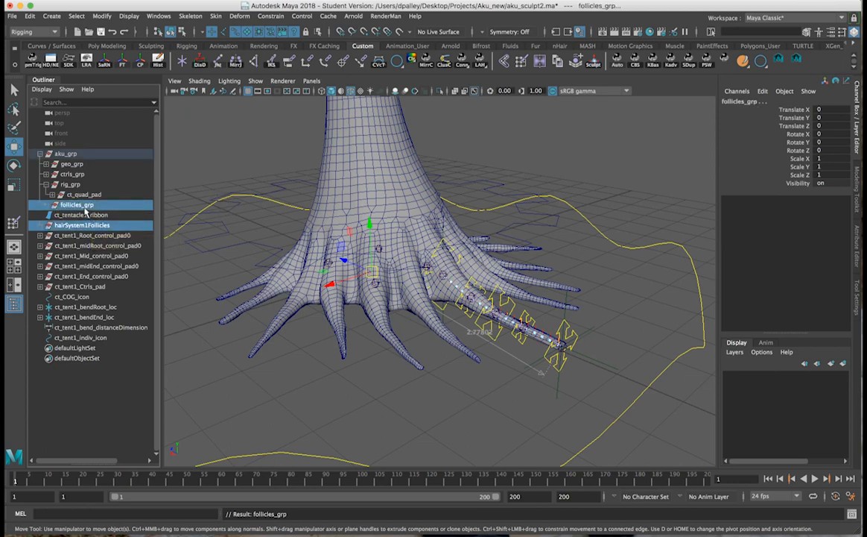
pyautogui.press('p')
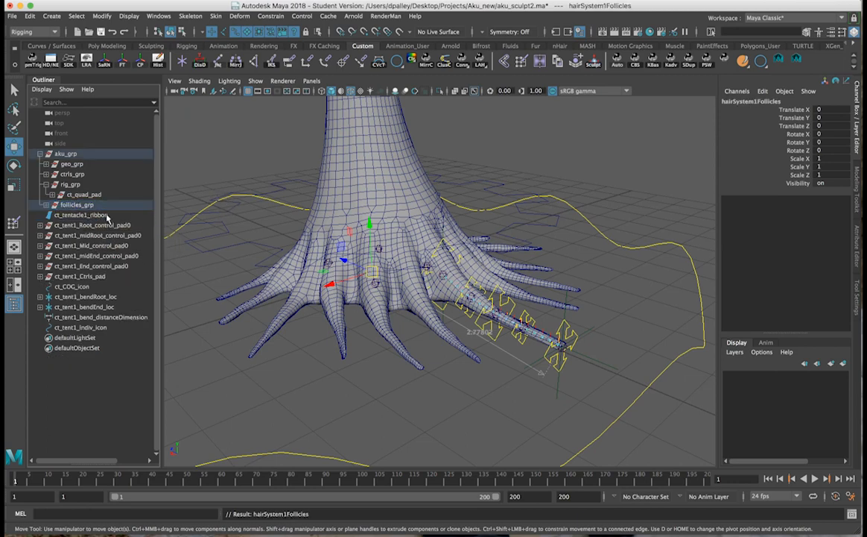
pyautogui.click(46, 205)
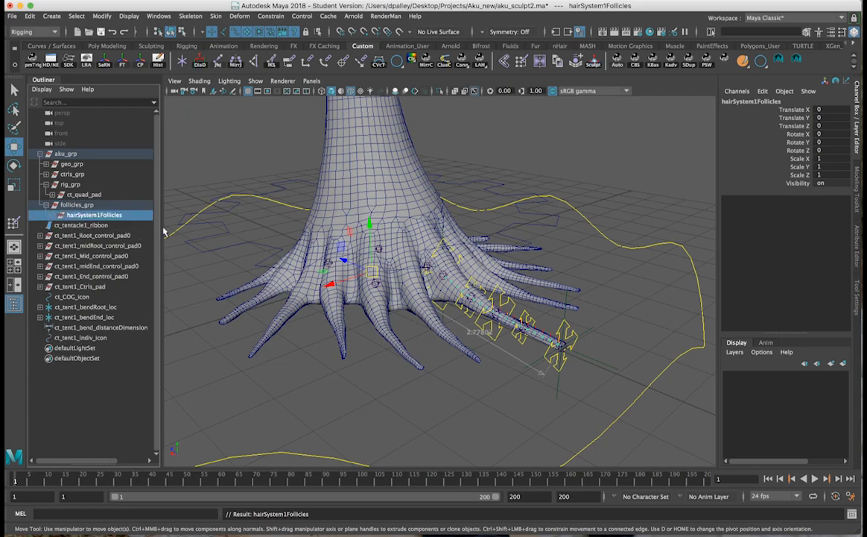
# Examine the character from the tentacle base up to the head from several angles, then clear the selection
pyautogui.keyDown('alt'); pyautogui.moveTo(510, 341); pyautogui.dragTo(441, 326, button='right'); pyautogui.keyUp('alt')
pyautogui.keyDown('alt'); pyautogui.moveTo(372, 324); pyautogui.dragTo(417, 322); pyautogui.keyUp('alt')
pyautogui.keyDown('alt'); pyautogui.moveTo(417, 322); pyautogui.dragTo(387, 321, button='right'); pyautogui.keyUp('alt')
pyautogui.keyDown('alt'); pyautogui.moveTo(388, 321); pyautogui.dragTo(425, 320); pyautogui.keyUp('alt')
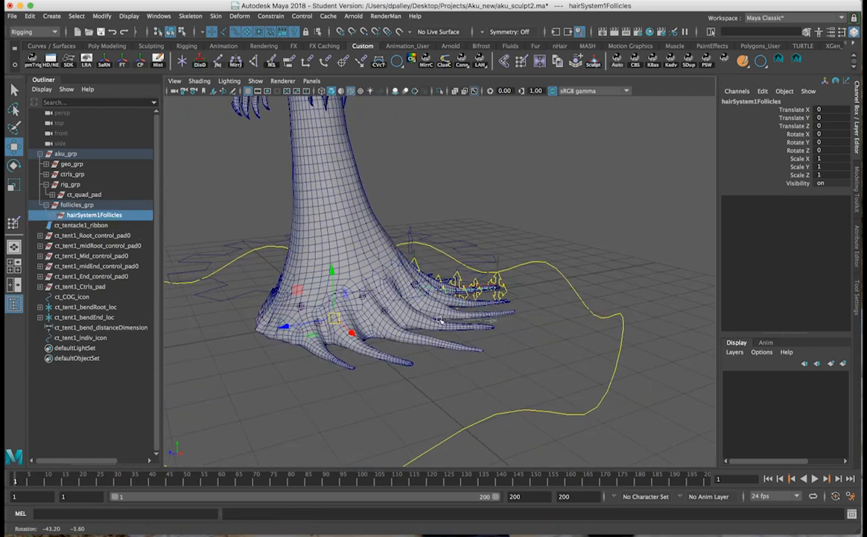
pyautogui.keyDown('alt'); pyautogui.moveTo(425, 321); pyautogui.dragTo(391, 318, button='right'); pyautogui.keyUp('alt')
pyautogui.keyDown('alt'); pyautogui.moveTo(391, 318); pyautogui.dragTo(377, 317); pyautogui.keyUp('alt')
pyautogui.keyDown('alt'); pyautogui.moveTo(378, 317); pyautogui.dragTo(385, 375, button='middle'); pyautogui.keyUp('alt')
pyautogui.keyDown('alt'); pyautogui.moveTo(386, 375); pyautogui.dragTo(346, 368); pyautogui.keyUp('alt')
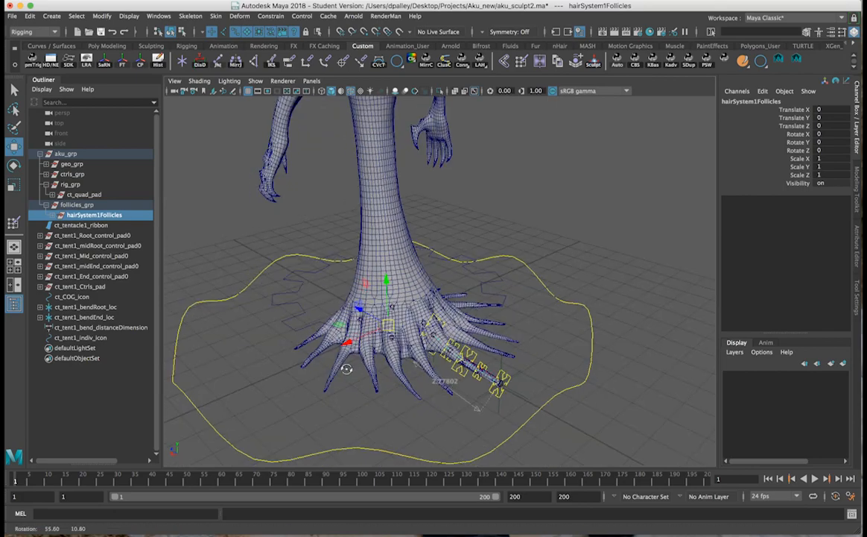
pyautogui.keyDown('alt'); pyautogui.moveTo(398, 339); pyautogui.dragTo(440, 336); pyautogui.keyUp('alt')
pyautogui.keyDown('alt'); pyautogui.moveTo(402, 312); pyautogui.dragTo(362, 321, button='right'); pyautogui.keyUp('alt')
pyautogui.keyDown('alt'); pyautogui.moveTo(362, 321); pyautogui.dragTo(360, 288); pyautogui.keyUp('alt')
pyautogui.keyDown('alt'); pyautogui.moveTo(371, 175); pyautogui.dragTo(388, 279, button='middle'); pyautogui.keyUp('alt')
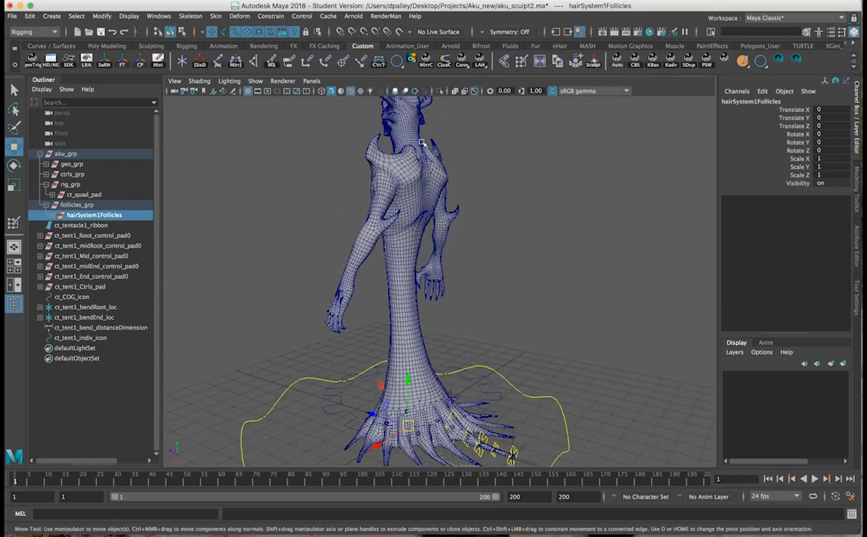
pyautogui.moveTo(459, 290)
pyautogui.keyDown('alt'); pyautogui.mouseDown()
pyautogui.moveTo(550, 287)
pyautogui.moveTo(418, 275)
pyautogui.moveTo(485, 285)
pyautogui.moveTo(453, 302)
pyautogui.mouseUp(); pyautogui.keyUp('alt')
pyautogui.keyDown('alt'); pyautogui.moveTo(455, 358); pyautogui.dragTo(457, 227, button='middle'); pyautogui.keyUp('alt')
pyautogui.keyDown('alt'); pyautogui.moveTo(457, 227); pyautogui.dragTo(551, 265); pyautogui.keyUp('alt')
pyautogui.keyDown('alt'); pyautogui.moveTo(552, 265); pyautogui.dragTo(594, 260, button='right'); pyautogui.keyUp('alt')
pyautogui.keyDown('alt'); pyautogui.moveTo(593, 259); pyautogui.dragTo(587, 243); pyautogui.keyUp('alt')
pyautogui.keyDown('alt'); pyautogui.moveTo(588, 243); pyautogui.dragTo(522, 253, button='right'); pyautogui.keyUp('alt')
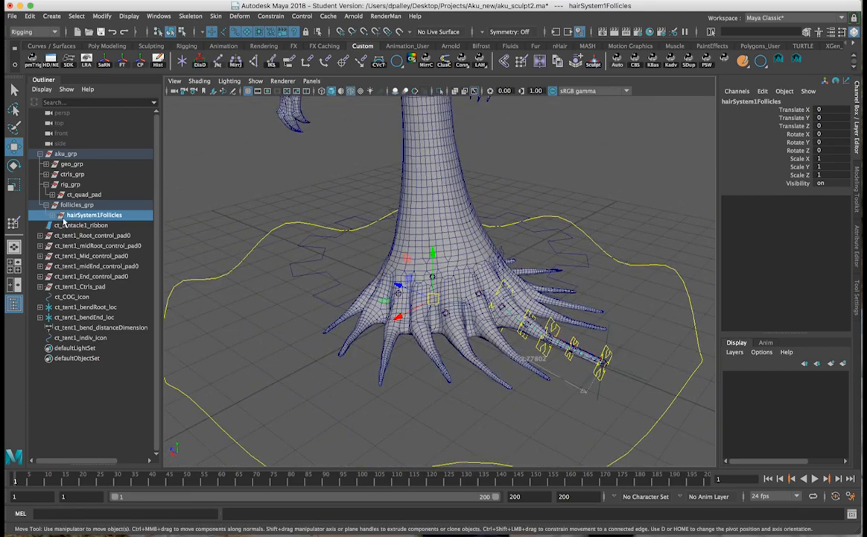
pyautogui.click(80, 204)
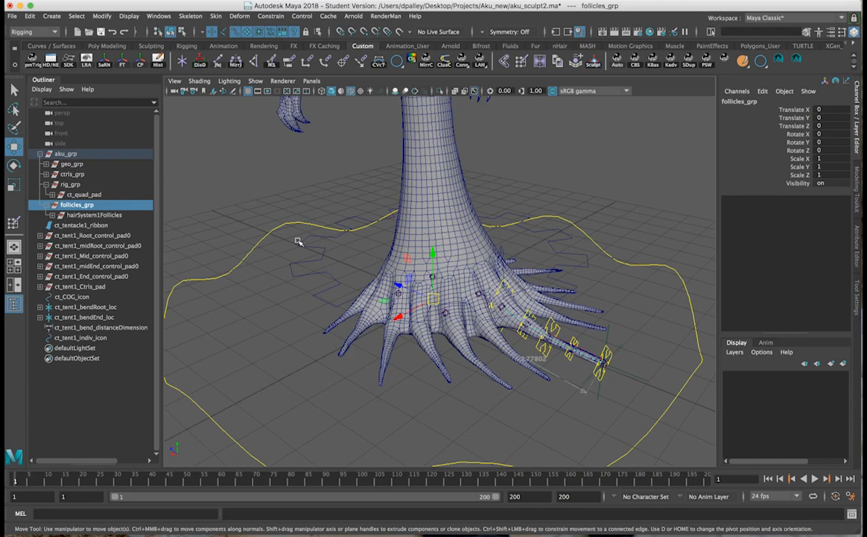
pyautogui.click(231, 170)
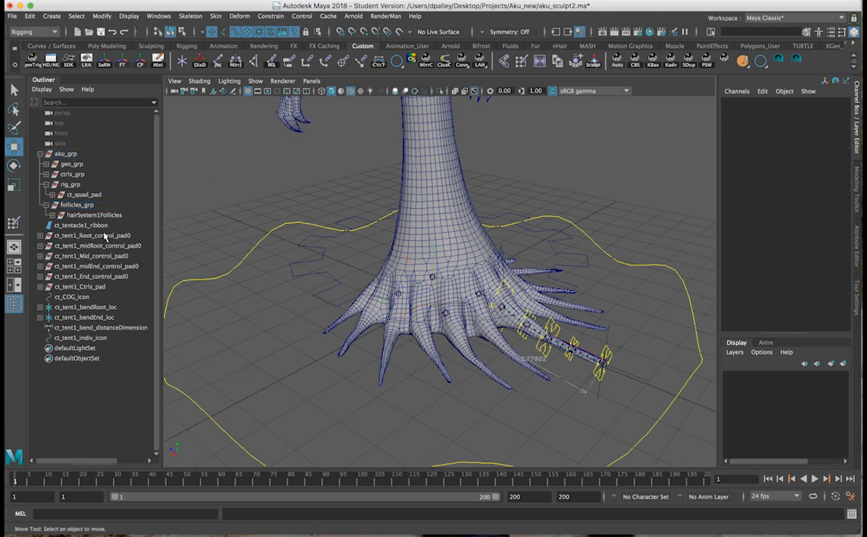
# Parent the ct_tent1 Root, midRoot, Mid, midEnd and End control_pad0 groups under ct_moveAll_icon in ctrls_grp
pyautogui.moveTo(105, 235); pyautogui.dragTo(106, 277)
pyautogui.keyDown('alt'); pyautogui.moveTo(387, 283); pyautogui.dragTo(270, 293); pyautogui.keyUp('alt')
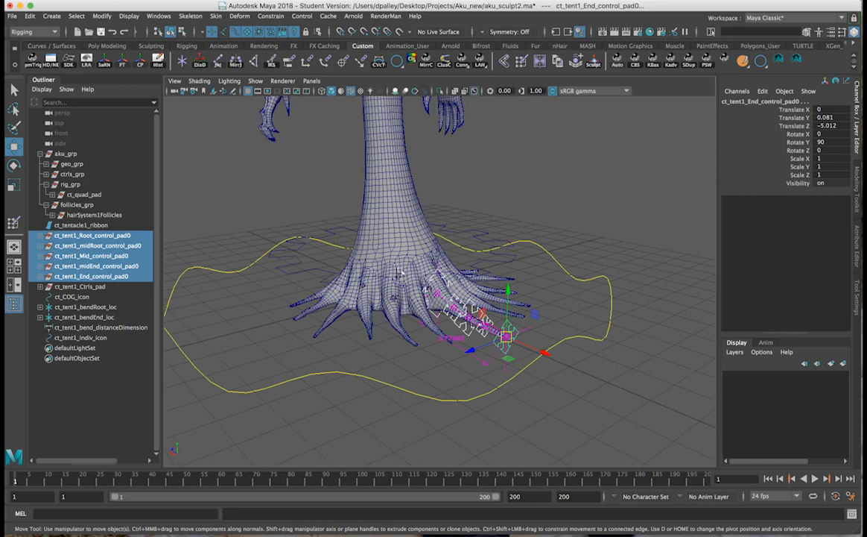
pyautogui.click(46, 174)
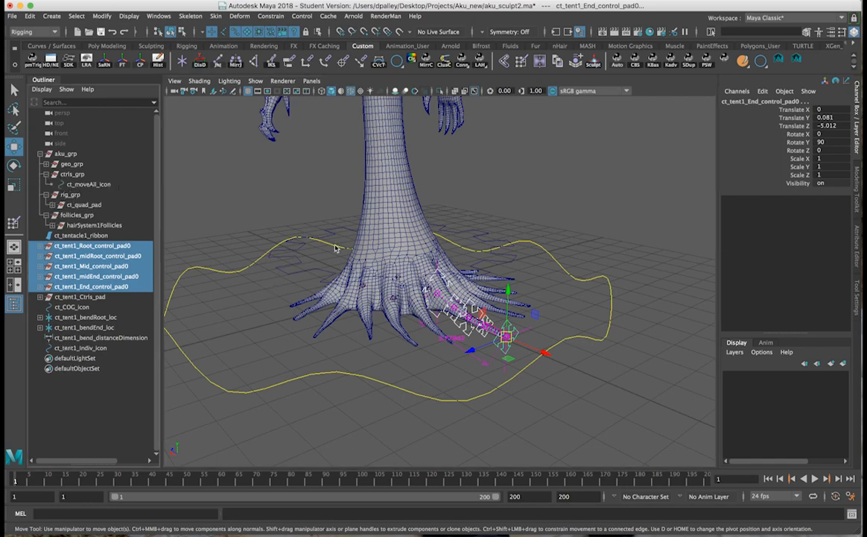
pyautogui.keyDown('alt'); pyautogui.moveTo(335, 248); pyautogui.dragTo(512, 213); pyautogui.keyUp('alt')
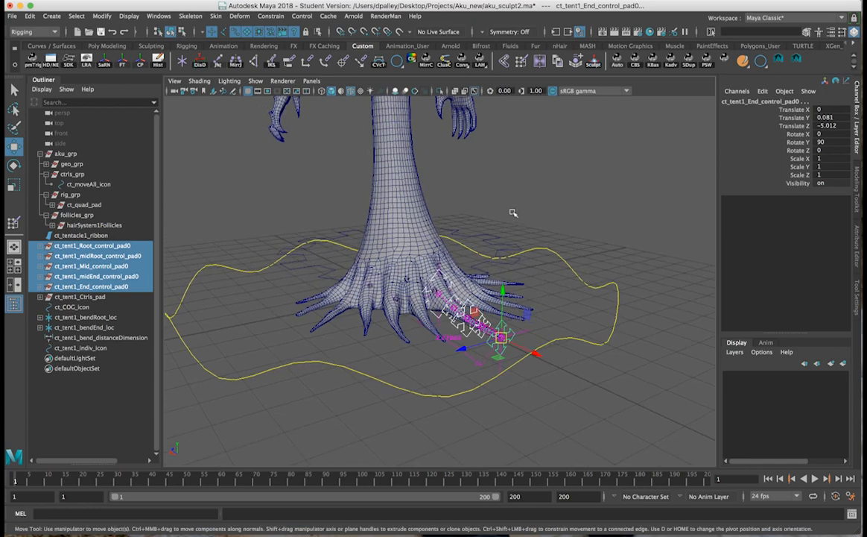
pyautogui.keyDown('alt'); pyautogui.moveTo(422, 222); pyautogui.dragTo(477, 243); pyautogui.keyUp('alt')
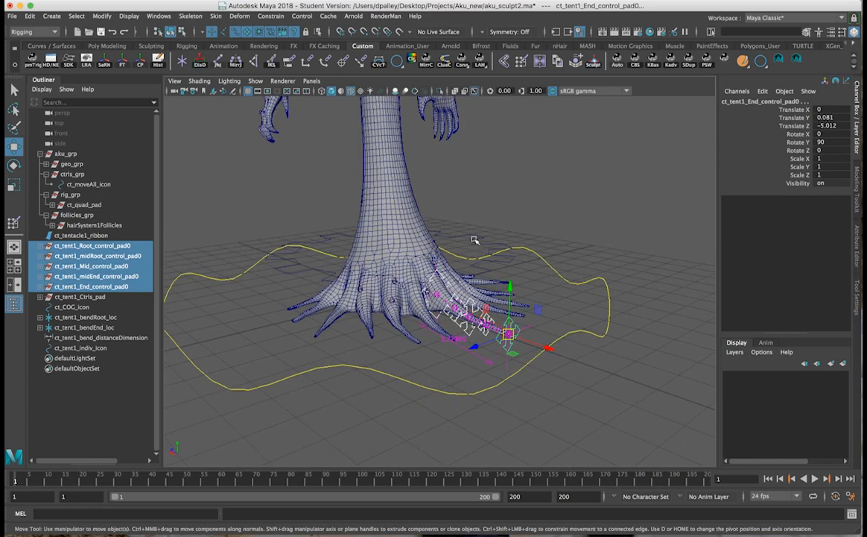
pyautogui.moveTo(475, 243)
pyautogui.keyDown('alt'); pyautogui.mouseDown()
pyautogui.moveTo(463, 263)
pyautogui.moveTo(476, 253)
pyautogui.mouseUp(); pyautogui.keyUp('alt')
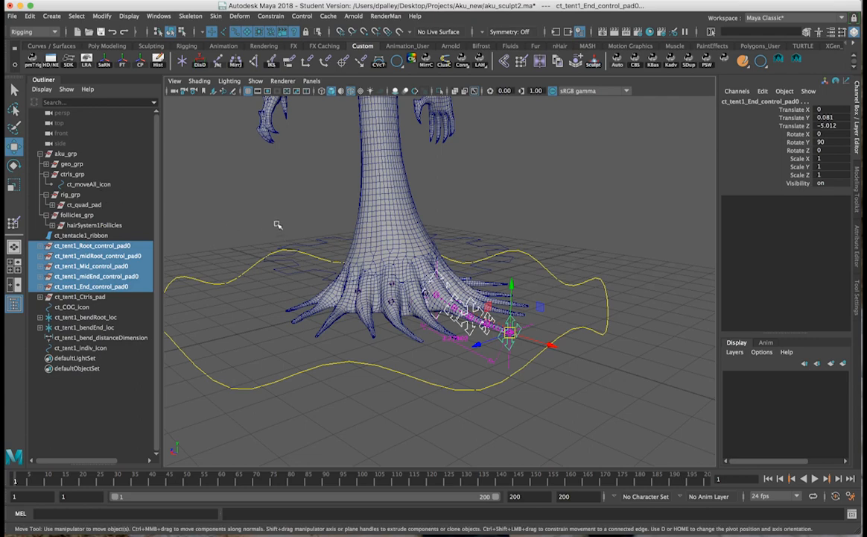
pyautogui.keyDown('alt'); pyautogui.moveTo(255, 225); pyautogui.dragTo(253, 229); pyautogui.keyUp('alt')
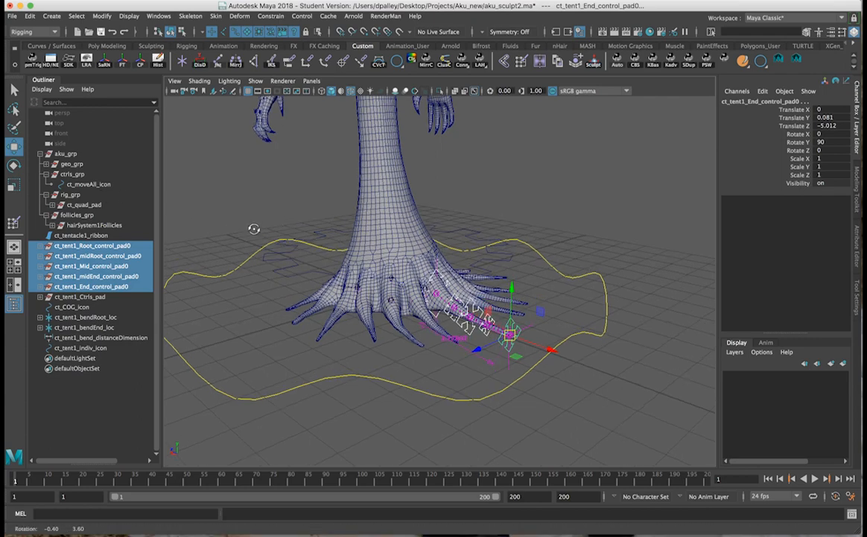
pyautogui.click(83, 184)
pyautogui.press('p')
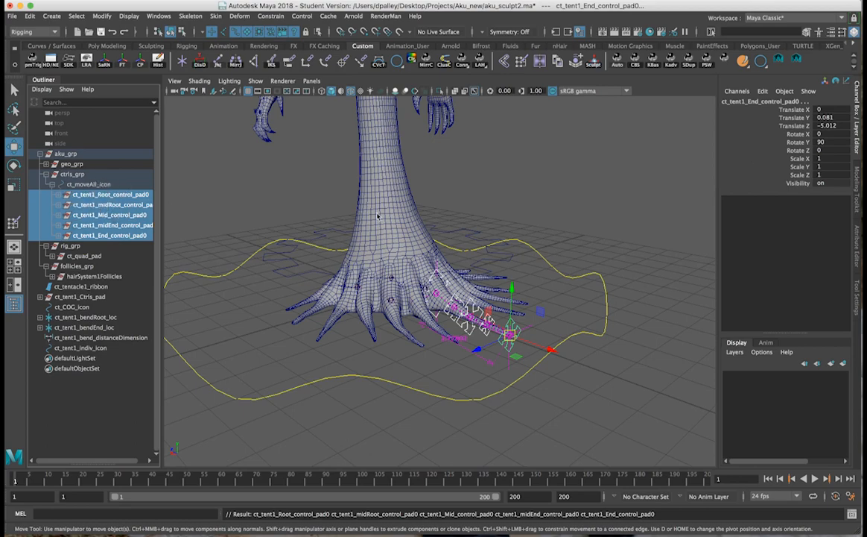
# Examine the ct_COG_icon and ct_moveAll_icon curves around the tentacle base, selecting each to compare what it drives
pyautogui.moveTo(577, 248)
pyautogui.keyDown('alt'); pyautogui.mouseDown()
pyautogui.moveTo(550, 252)
pyautogui.moveTo(585, 247)
pyautogui.mouseUp(); pyautogui.keyUp('alt')
pyautogui.keyDown('alt'); pyautogui.moveTo(554, 266); pyautogui.dragTo(553, 267, button='right'); pyautogui.keyUp('alt')
pyautogui.keyDown('alt'); pyautogui.moveTo(553, 267); pyautogui.dragTo(447, 308); pyautogui.keyUp('alt')
pyautogui.click(498, 227)
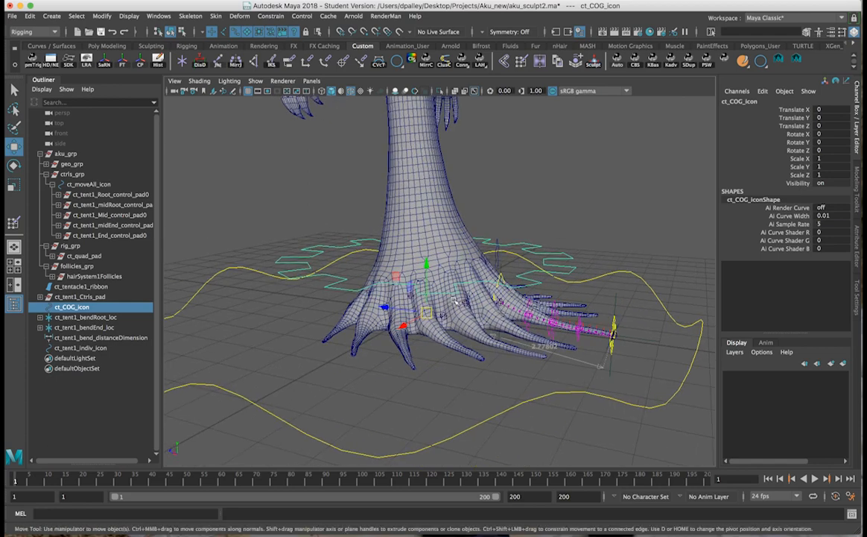
pyautogui.keyDown('alt'); pyautogui.moveTo(448, 302); pyautogui.dragTo(510, 311); pyautogui.keyUp('alt')
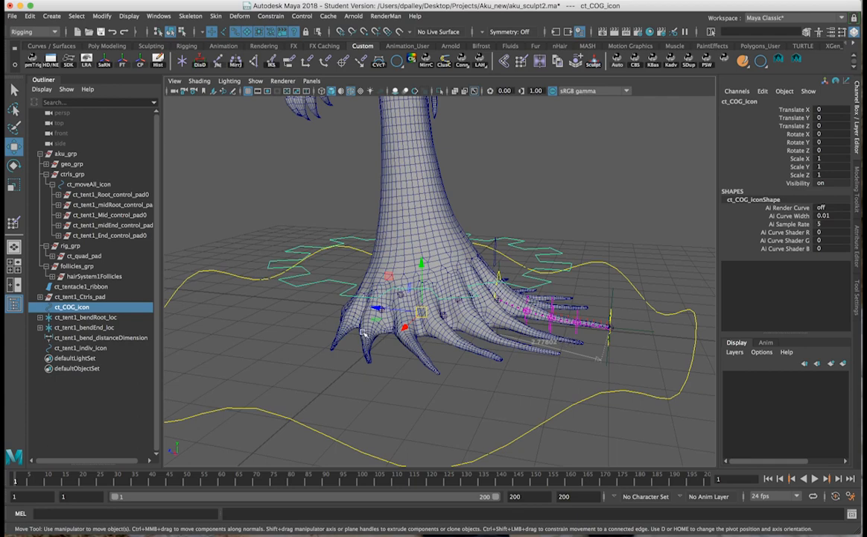
pyautogui.click(639, 301)
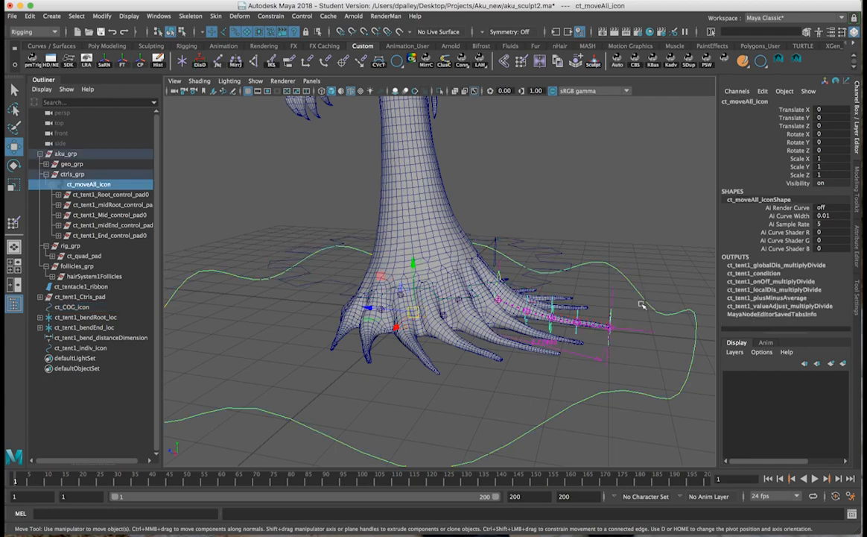
pyautogui.keyDown('alt'); pyautogui.moveTo(642, 305); pyautogui.dragTo(623, 305); pyautogui.keyUp('alt')
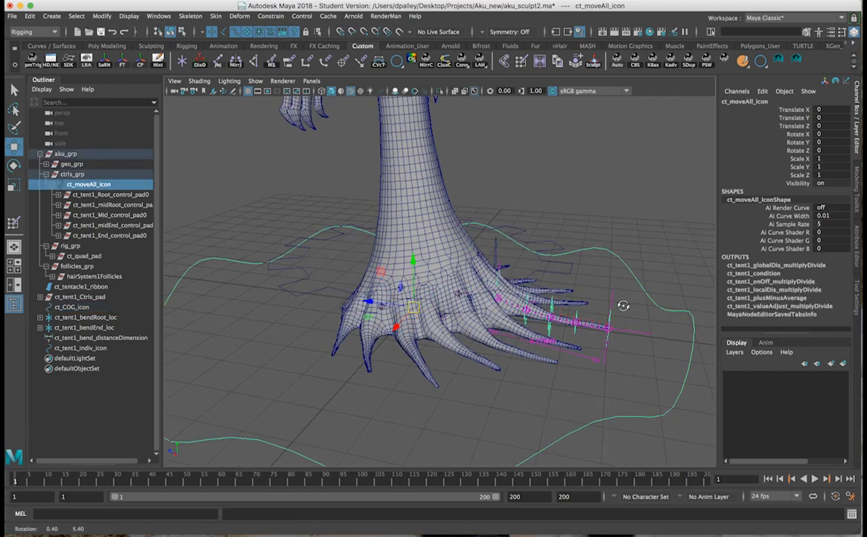
pyautogui.click(568, 275)
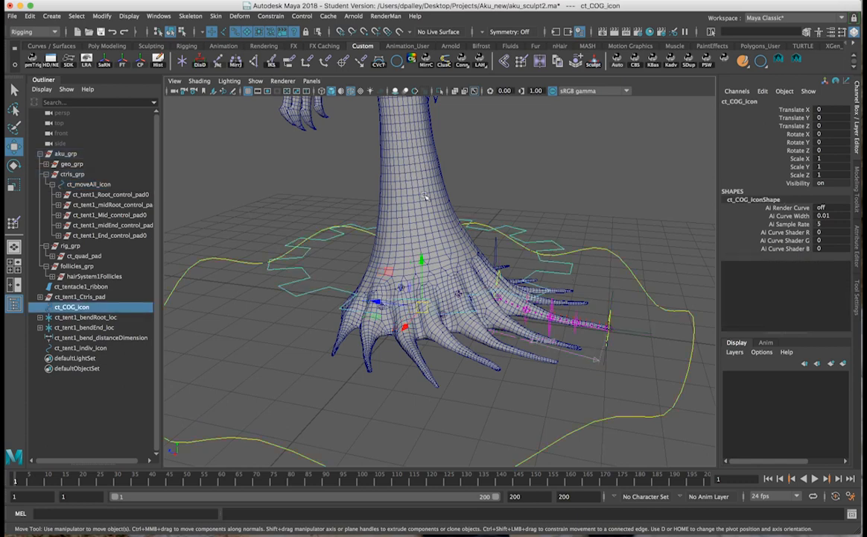
pyautogui.keyDown('alt'); pyautogui.moveTo(430, 273); pyautogui.dragTo(424, 311); pyautogui.keyUp('alt')
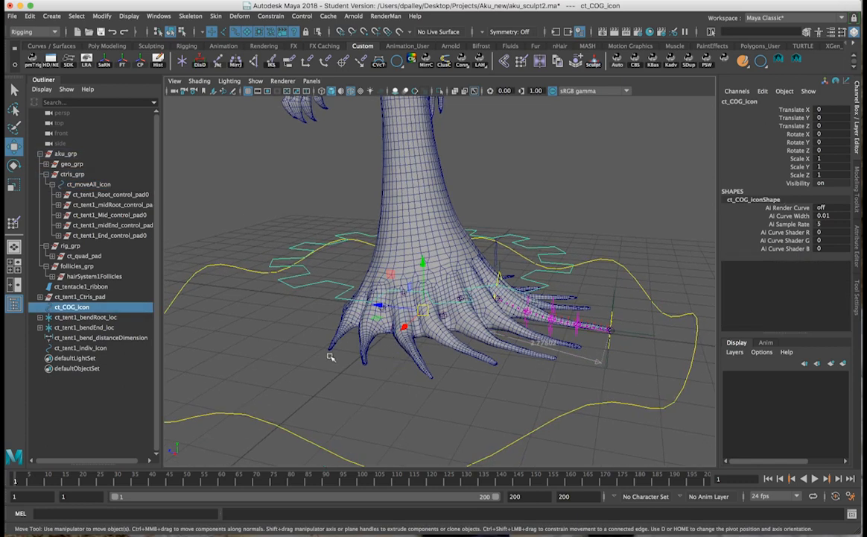
pyautogui.keyDown('alt'); pyautogui.moveTo(500, 327); pyautogui.dragTo(477, 328); pyautogui.keyUp('alt')
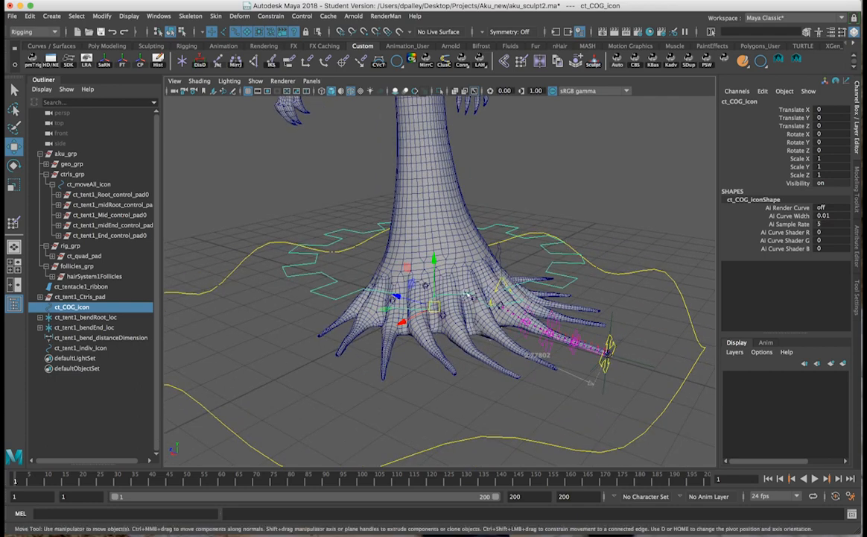
pyautogui.keyDown('alt'); pyautogui.moveTo(477, 328); pyautogui.dragTo(293, 303); pyautogui.keyUp('alt')
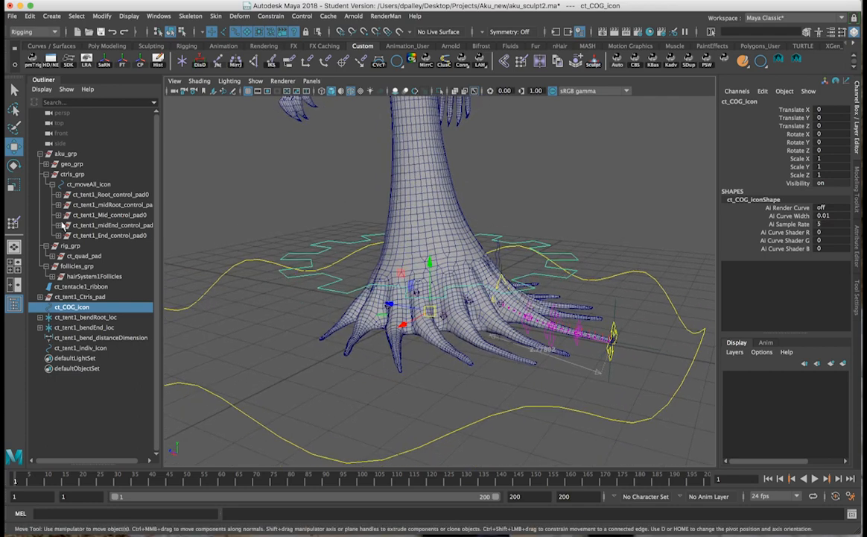
# Parent ct_COG_icon under ct_moveAll_icon alongside the tentacle control pads
pyautogui.moveTo(97, 195); pyautogui.dragTo(96, 235)
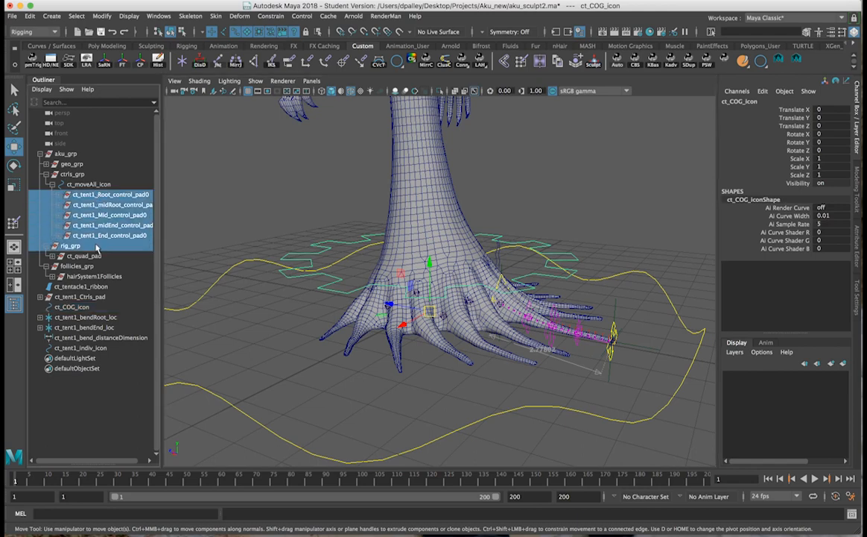
pyautogui.click(76, 307)
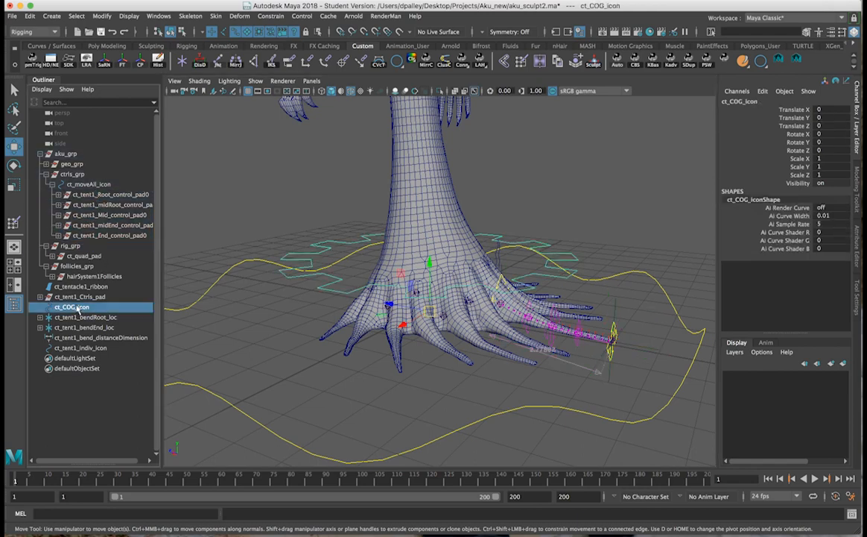
pyautogui.keyDown('ctrl'); pyautogui.click(82, 184); pyautogui.keyUp('ctrl')
pyautogui.press('p')
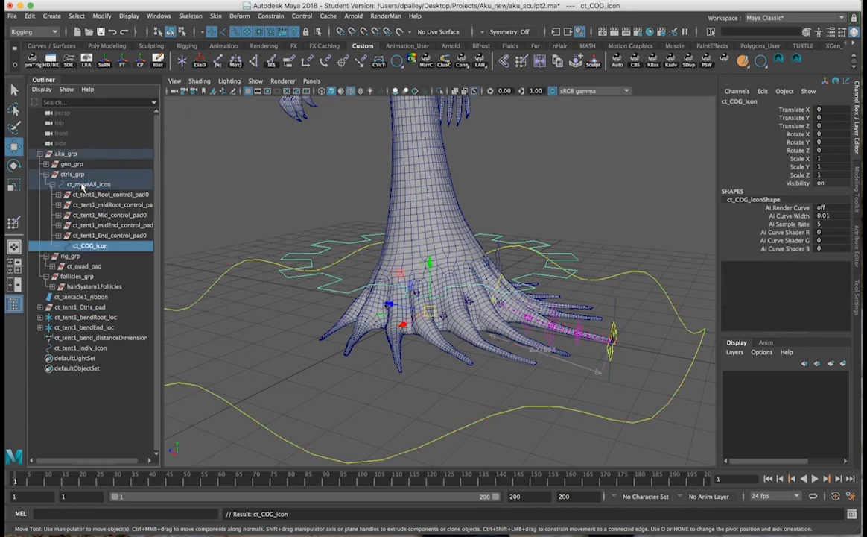
# Select ct_moveAll_icon in the viewport to check that its hierarchy includes the COG curve, then view the base from around
pyautogui.keyDown('alt'); pyautogui.moveTo(596, 238); pyautogui.dragTo(575, 258); pyautogui.keyUp('alt')
pyautogui.click(564, 271)
pyautogui.moveTo(527, 237); pyautogui.dragTo(610, 290)
pyautogui.click(598, 285)
pyautogui.click(639, 298)
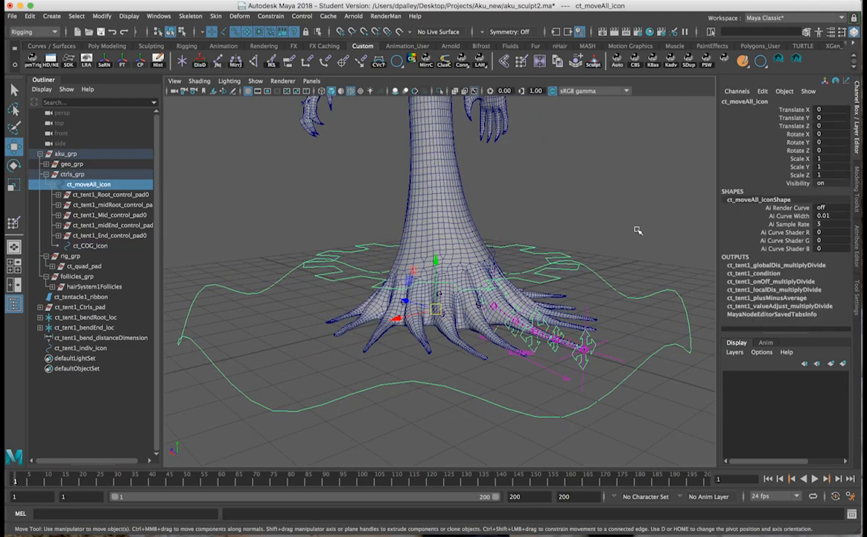
pyautogui.click(641, 246)
pyautogui.keyDown('alt'); pyautogui.moveTo(641, 246); pyautogui.dragTo(658, 253); pyautogui.keyUp('alt')
# Colour the ct_COG_icon curve around the tentacle base yellow and deselect it
pyautogui.click(538, 262)
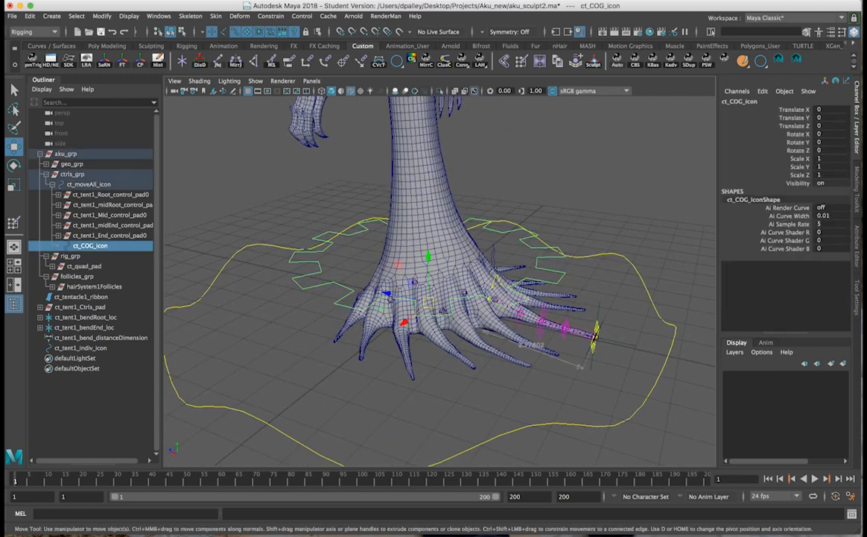
pyautogui.keyDown('alt'); pyautogui.moveTo(540, 248); pyautogui.dragTo(535, 213); pyautogui.keyUp('alt')
pyautogui.rightClick(416, 65)
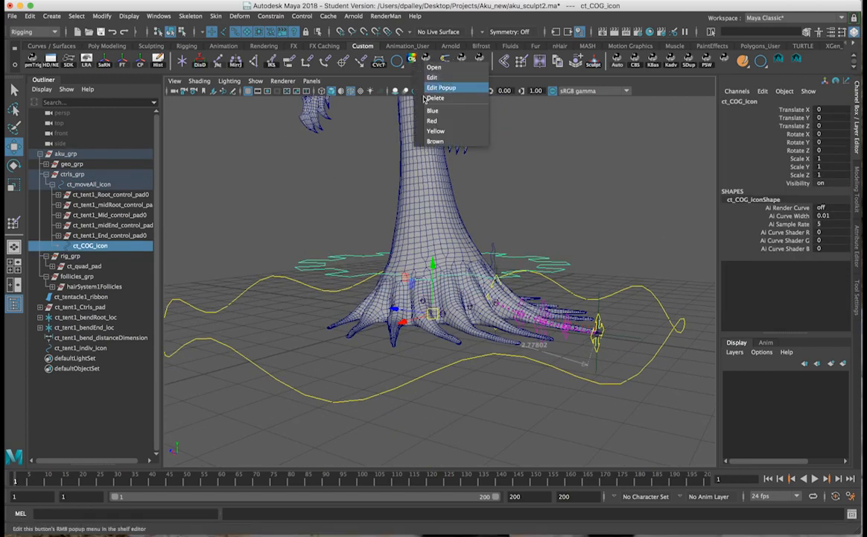
pyautogui.click(407, 119)
pyautogui.click(537, 196)
pyautogui.moveTo(548, 211)
pyautogui.keyDown('alt'); pyautogui.mouseDown()
pyautogui.moveTo(446, 223)
pyautogui.moveTo(540, 215)
pyautogui.mouseUp(); pyautogui.keyUp('alt')
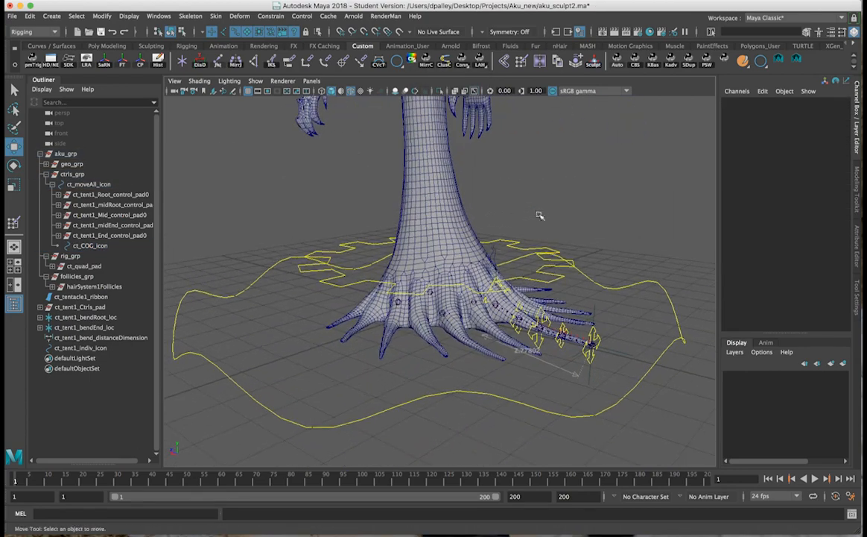
# Parent the ct_tent1_indiv_icon control under ct_COG_icon and select ct_COG_icon to check the hierarchy
pyautogui.click(495, 258)
pyautogui.keyDown('alt'); pyautogui.moveTo(516, 286); pyautogui.dragTo(582, 285, button='right'); pyautogui.keyUp('alt')
pyautogui.keyDown('alt'); pyautogui.moveTo(582, 286); pyautogui.dragTo(522, 267); pyautogui.keyUp('alt')
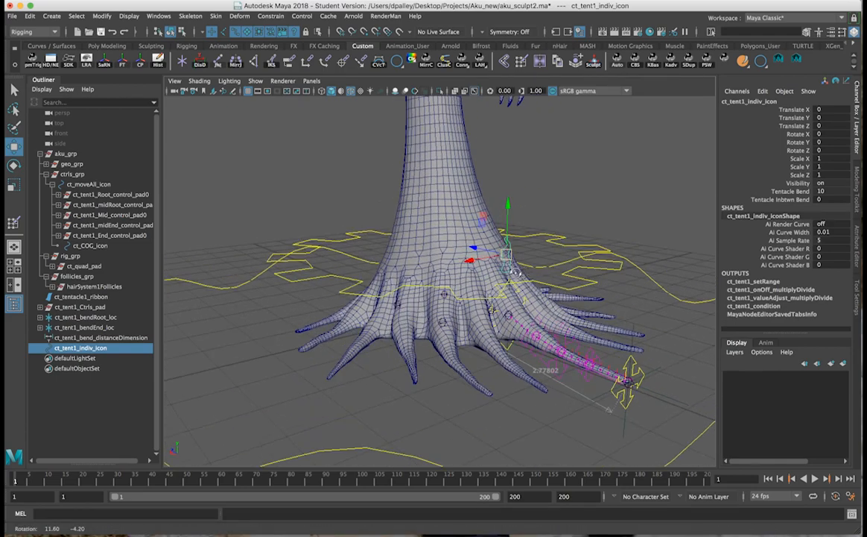
pyautogui.keyDown('shift'); pyautogui.click(574, 277); pyautogui.keyUp('shift')
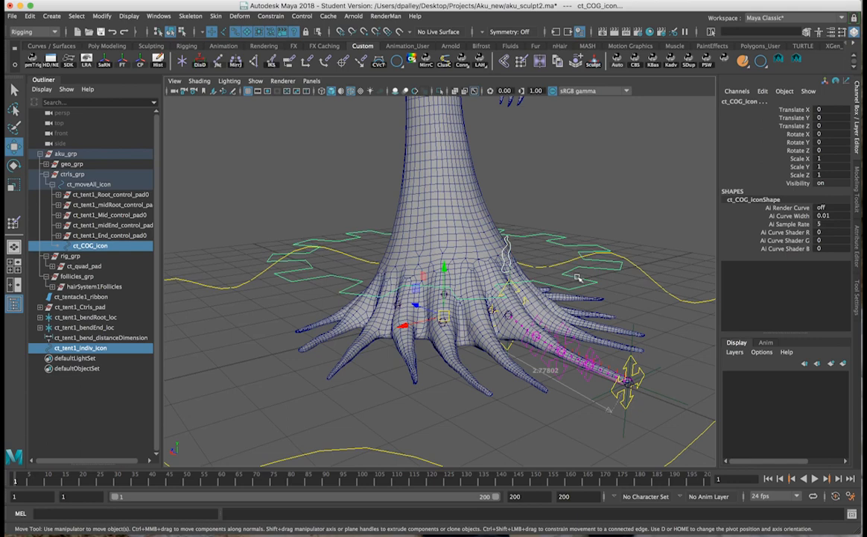
pyautogui.keyDown('shift'); pyautogui.click(577, 277); pyautogui.keyUp('shift')
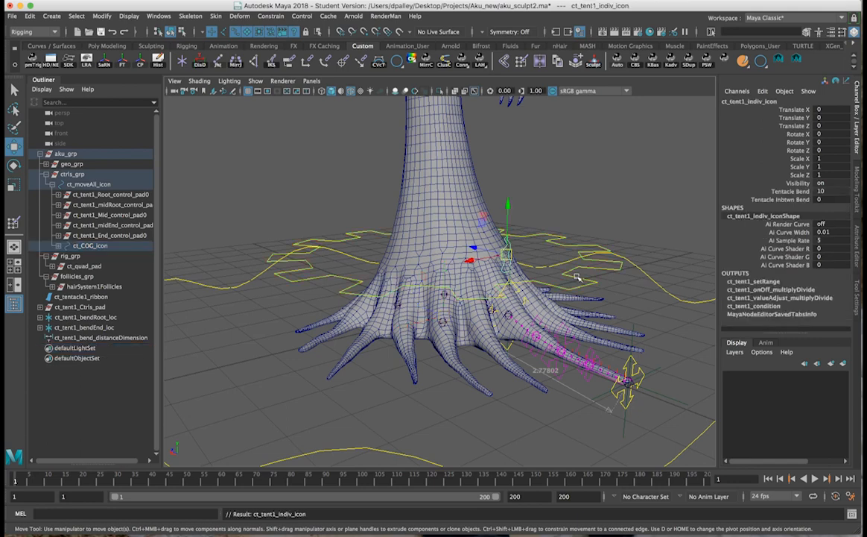
pyautogui.click(578, 278)
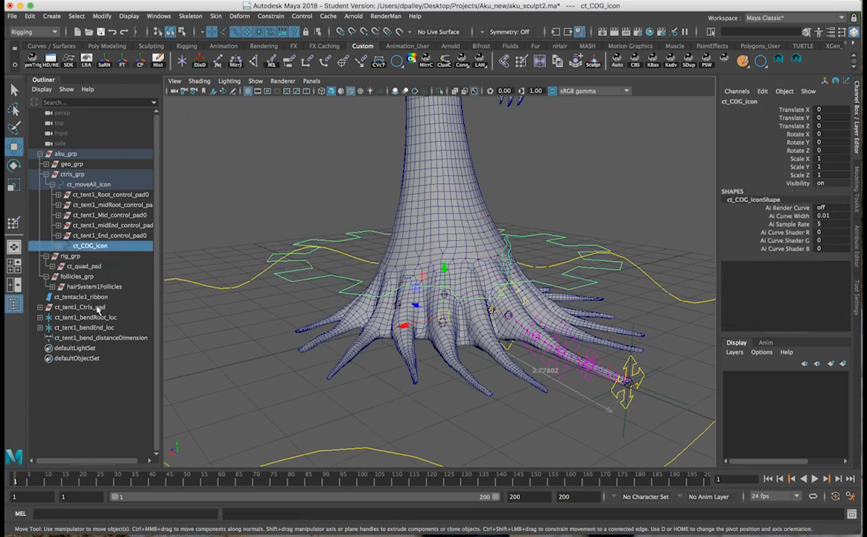
# Check the contents of ct_tent1_Ctrls_pad and parent it under rig_grp
pyautogui.click(39, 307)
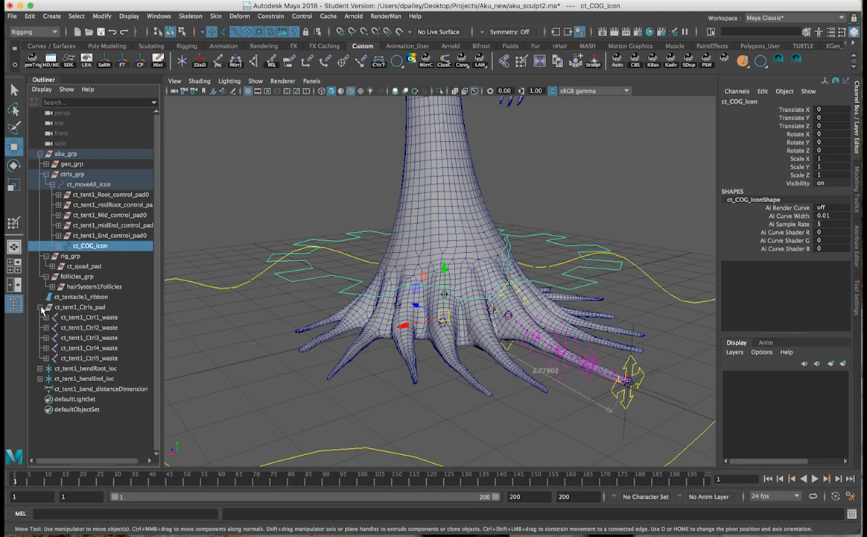
pyautogui.click(39, 308)
pyautogui.doubleClick(81, 307)
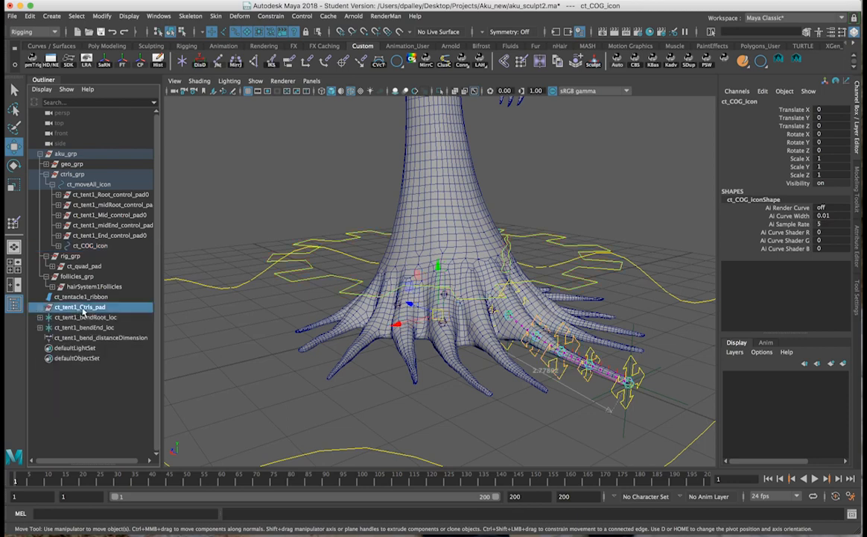
pyautogui.click(83, 321)
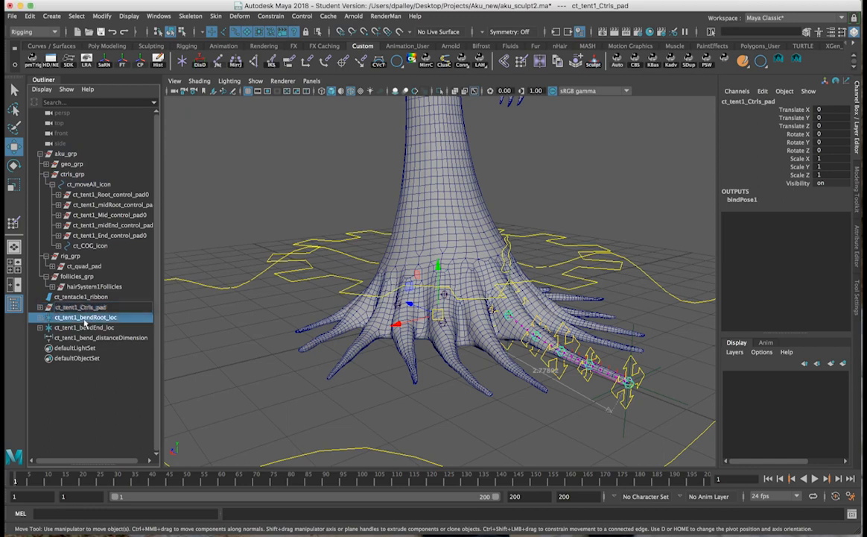
pyautogui.click(84, 311)
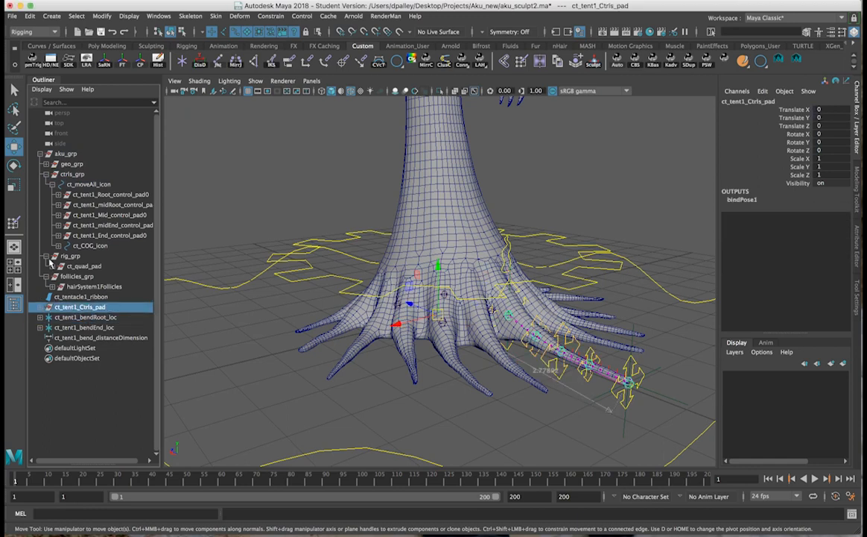
pyautogui.keyDown('ctrl'); pyautogui.click(75, 258); pyautogui.keyUp('ctrl')
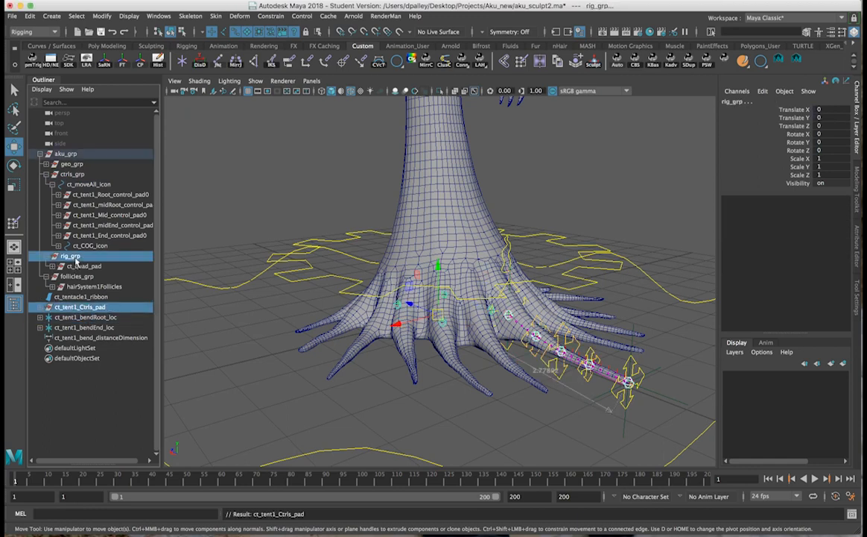
pyautogui.press('p')
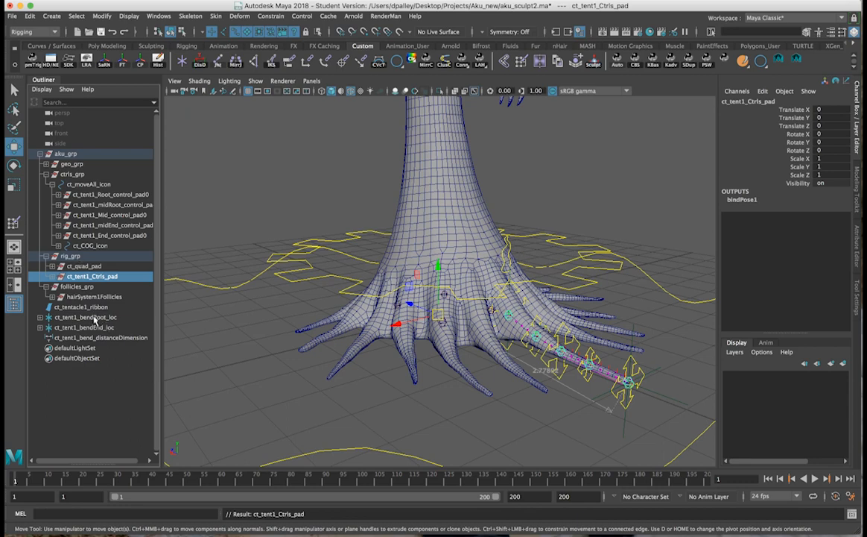
# Group ct_tent1_bendRoot_loc, ct_tent1_bendEnd_loc and ct_tent1_bend_distanceDimension together and name the group locators_pad
pyautogui.click(94, 319)
pyautogui.keyDown('ctrl'); pyautogui.click(90, 327); pyautogui.keyUp('ctrl')
pyautogui.keyDown('ctrl'); pyautogui.click(92, 337); pyautogui.keyUp('ctrl')
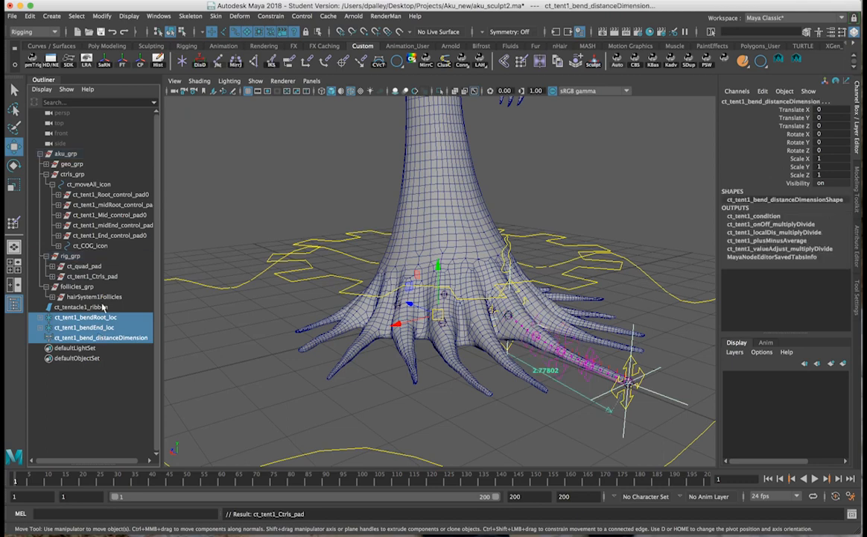
pyautogui.keyDown('alt'); pyautogui.moveTo(354, 321); pyautogui.dragTo(340, 340); pyautogui.keyUp('alt')
pyautogui.keyDown('alt'); pyautogui.moveTo(385, 344); pyautogui.dragTo(372, 257, button='middle'); pyautogui.keyUp('alt')
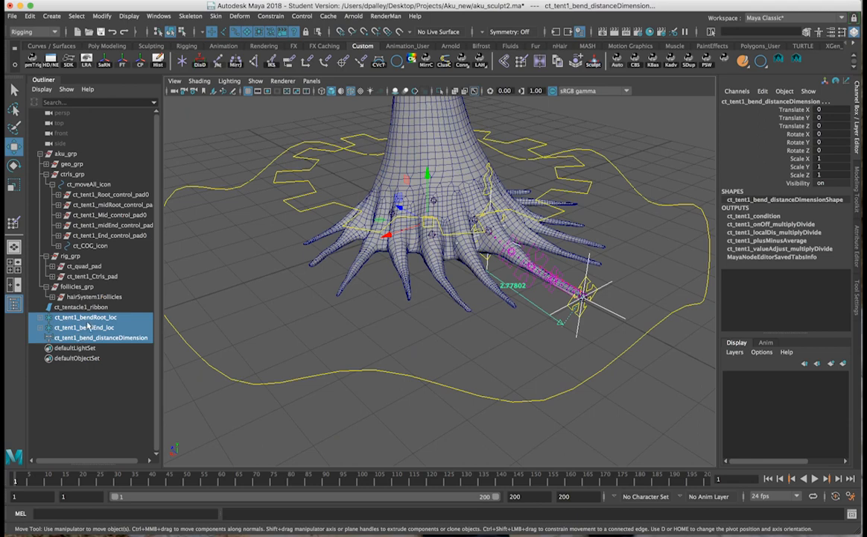
pyautogui.hotkey('ctrl', 'g')
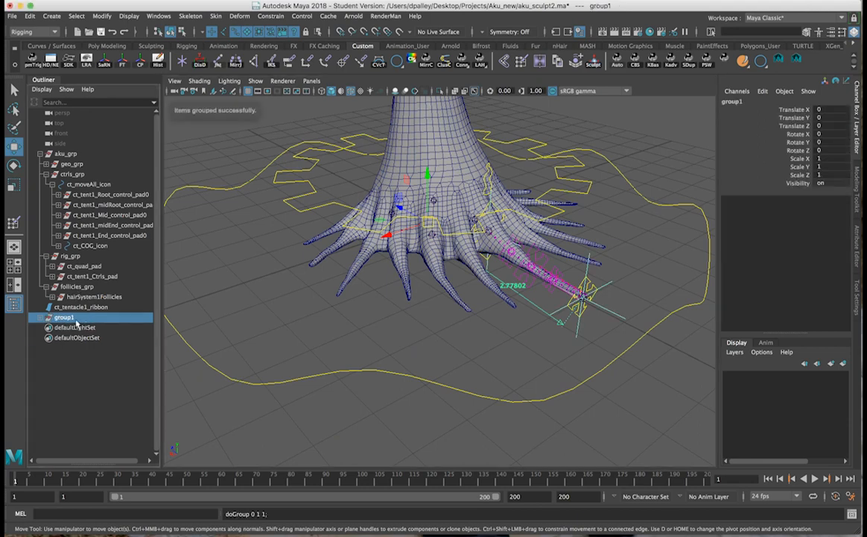
pyautogui.doubleClick(69, 318)
pyautogui.press('BackSpace')
pyautogui.write('locat')
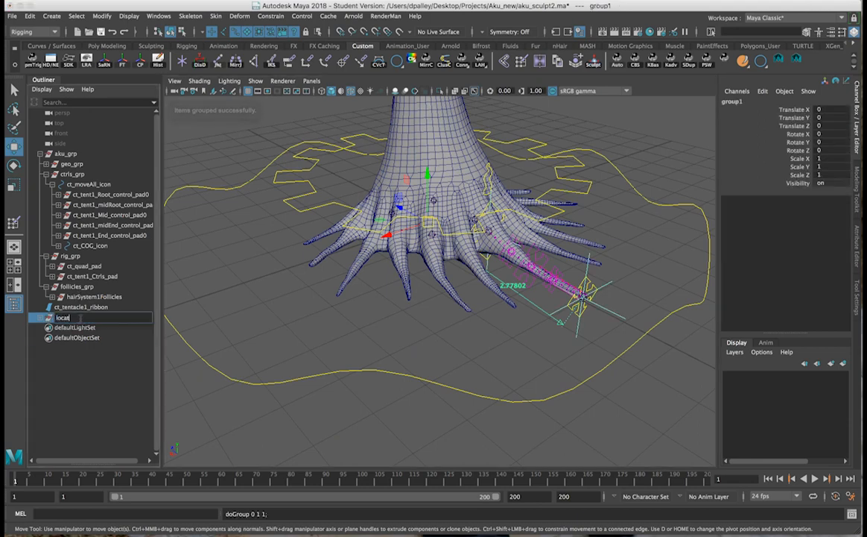
pyautogui.write('ors_pad')
pyautogui.press('Return')
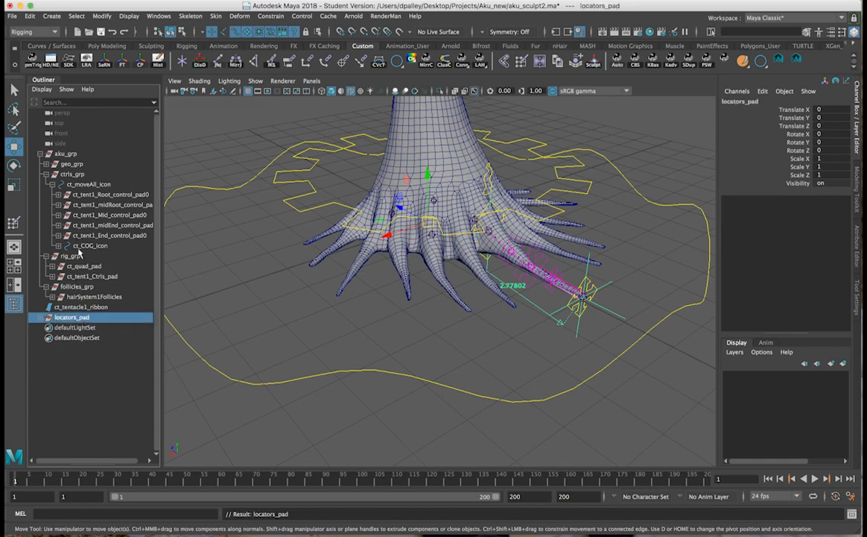
# Parent locators_pad under rig_grp and view the tentacle base from around
pyautogui.keyDown('super'); pyautogui.click(75, 258); pyautogui.keyUp('super')
pyautogui.press('p')
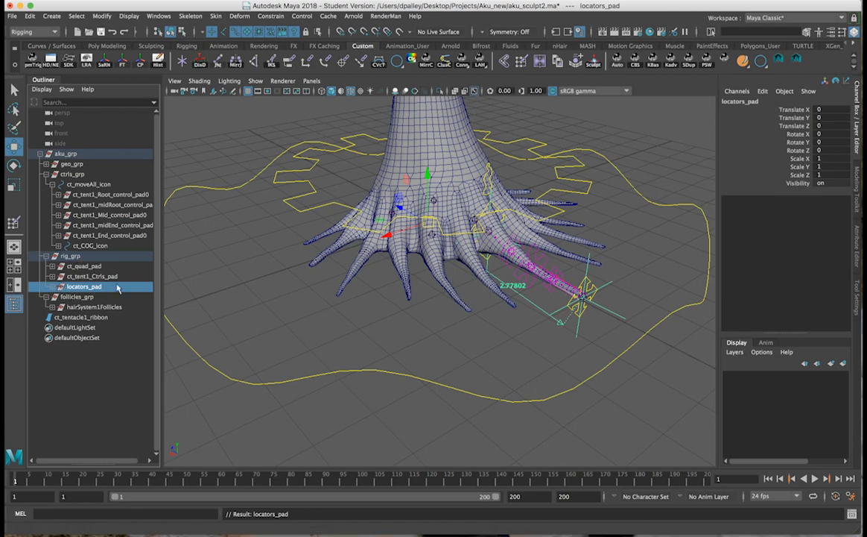
pyautogui.keyDown('alt'); pyautogui.moveTo(347, 249); pyautogui.dragTo(170, 304); pyautogui.keyUp('alt')
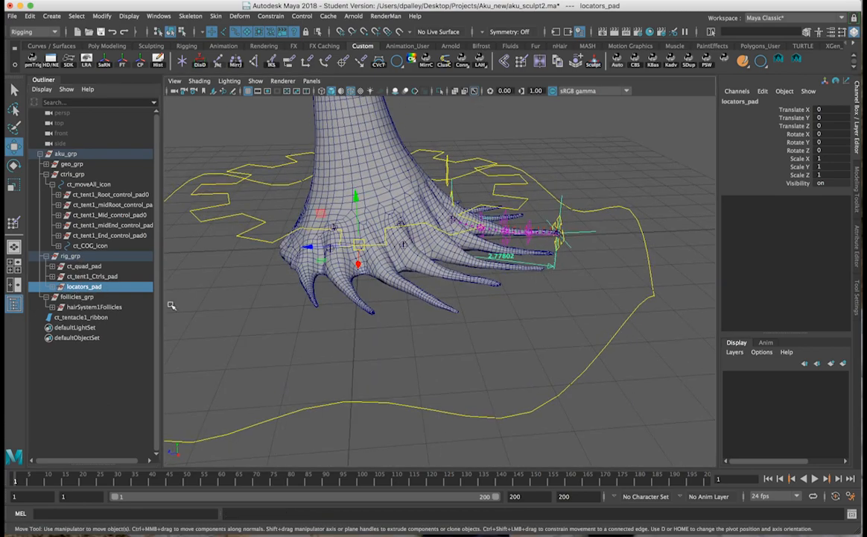
pyautogui.keyDown('alt'); pyautogui.moveTo(517, 244); pyautogui.dragTo(297, 290); pyautogui.keyUp('alt')
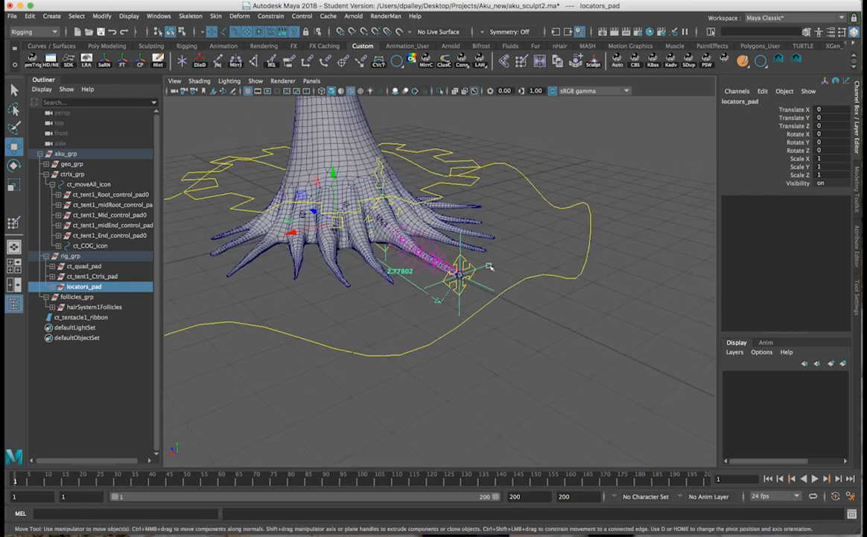
pyautogui.keyDown('alt'); pyautogui.moveTo(351, 278); pyautogui.dragTo(179, 298); pyautogui.keyUp('alt')
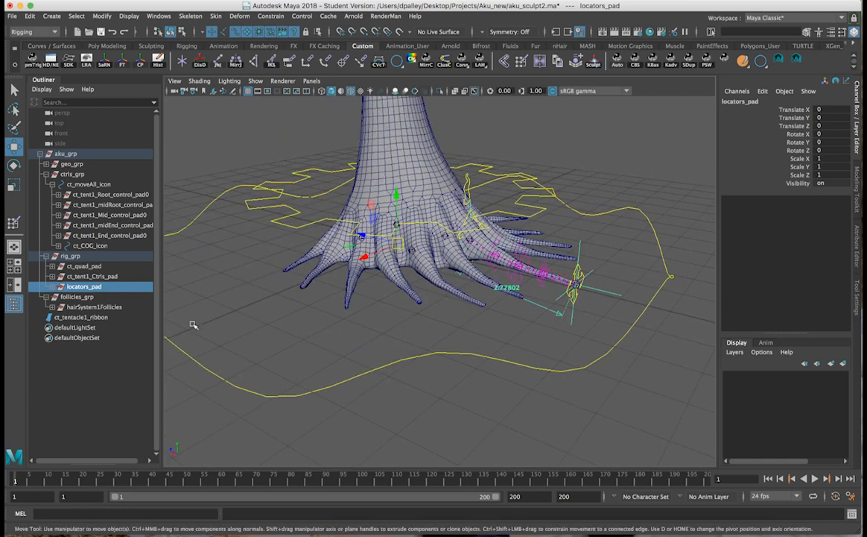
# Select ct_tentacle1_ribbon and examine its transform attributes, including the Inherits Transform option
pyautogui.click(74, 327)
pyautogui.click(81, 316)
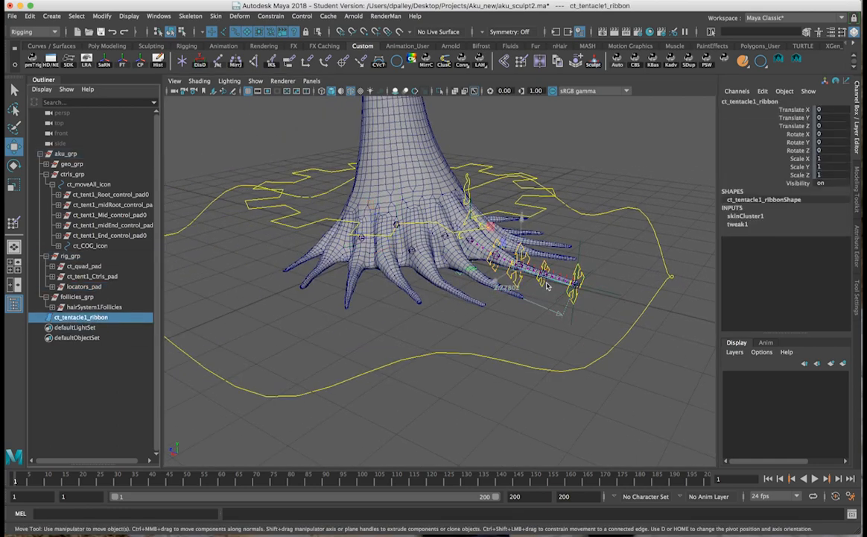
pyautogui.keyDown('alt'); pyautogui.moveTo(542, 283); pyautogui.dragTo(455, 265); pyautogui.keyUp('alt')
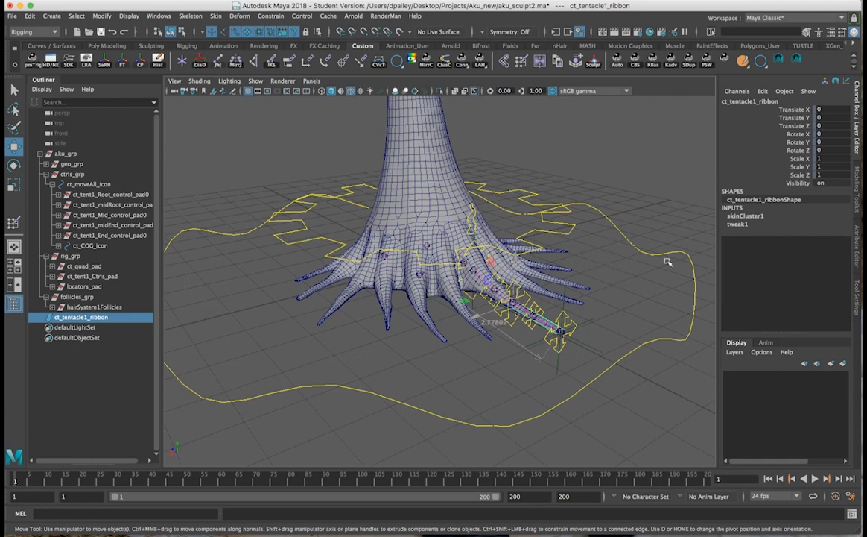
pyautogui.click(857, 244)
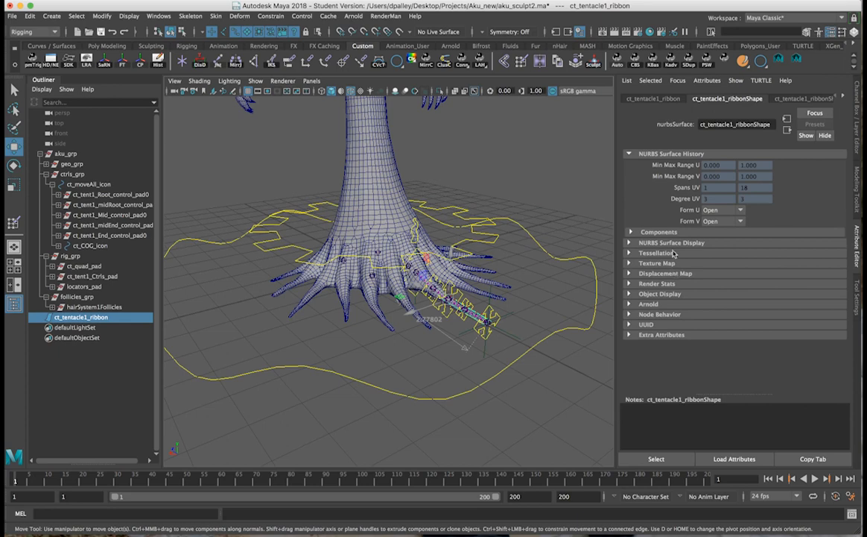
pyautogui.click(651, 99)
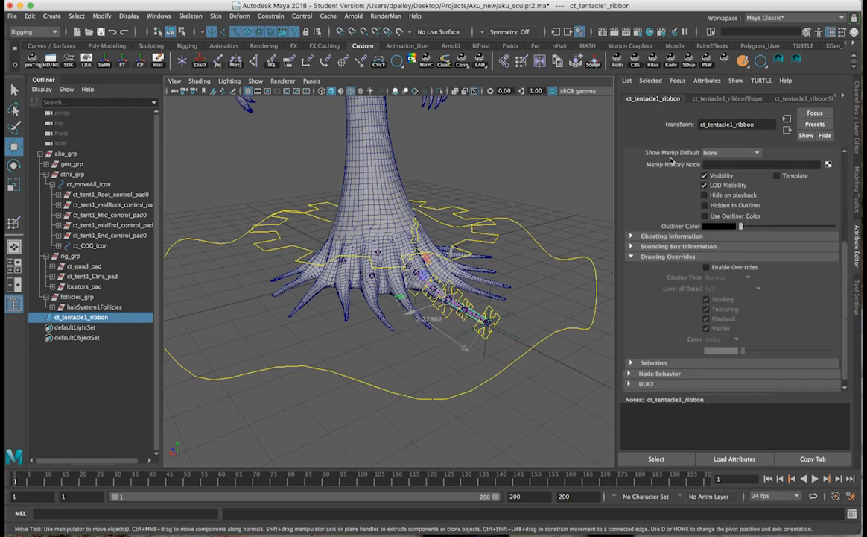
pyautogui.scroll(4, 684, 229)
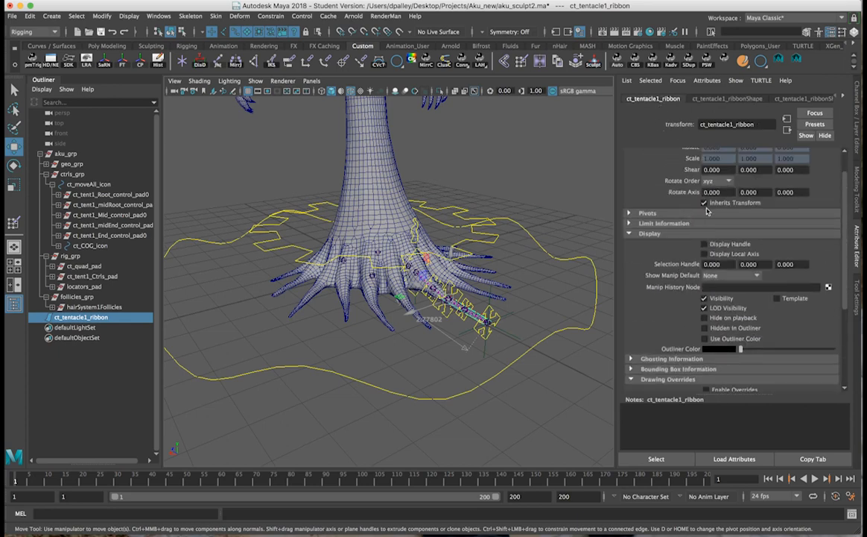
pyautogui.keyDown('alt'); pyautogui.moveTo(406, 291); pyautogui.dragTo(552, 298); pyautogui.keyUp('alt')
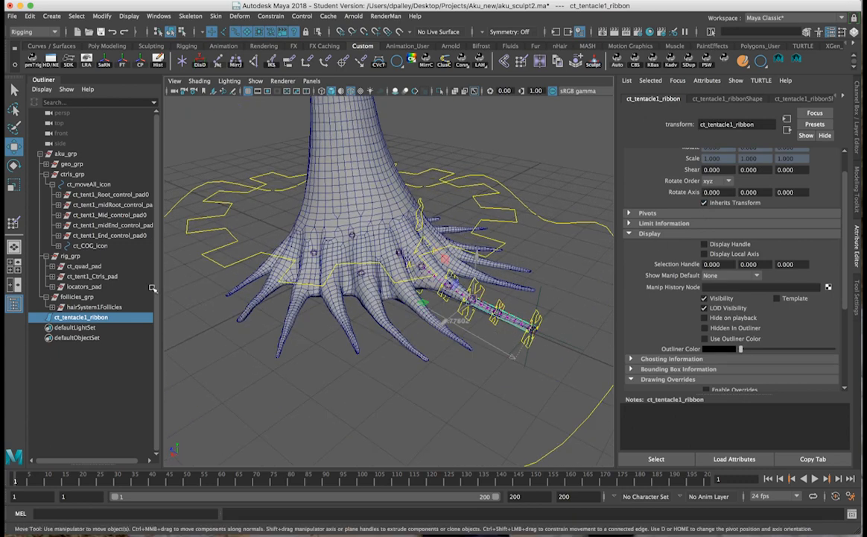
pyautogui.click(856, 120)
pyautogui.keyDown('alt'); pyautogui.moveTo(418, 270); pyautogui.dragTo(389, 268); pyautogui.keyUp('alt')
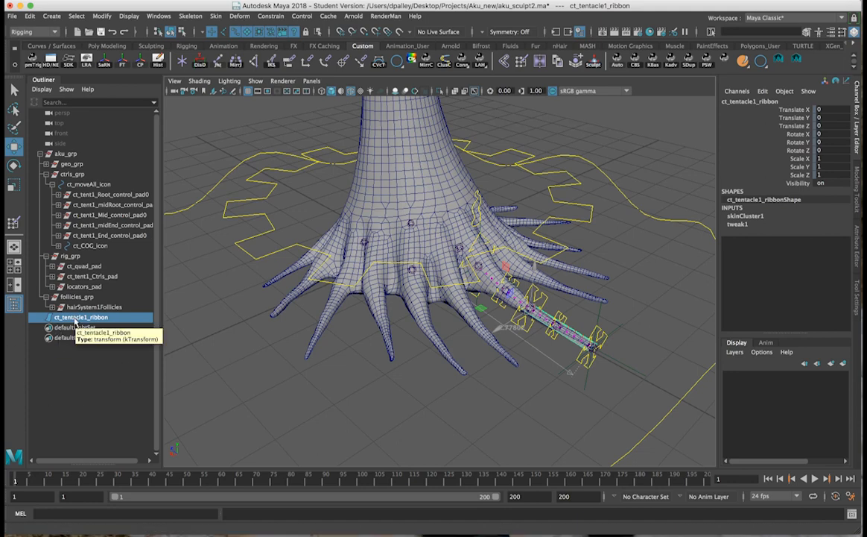
# Group ct_tentacle1_ribbon on its own and name the group ribbons_pad
pyautogui.hotkey('ctrl', 'g')
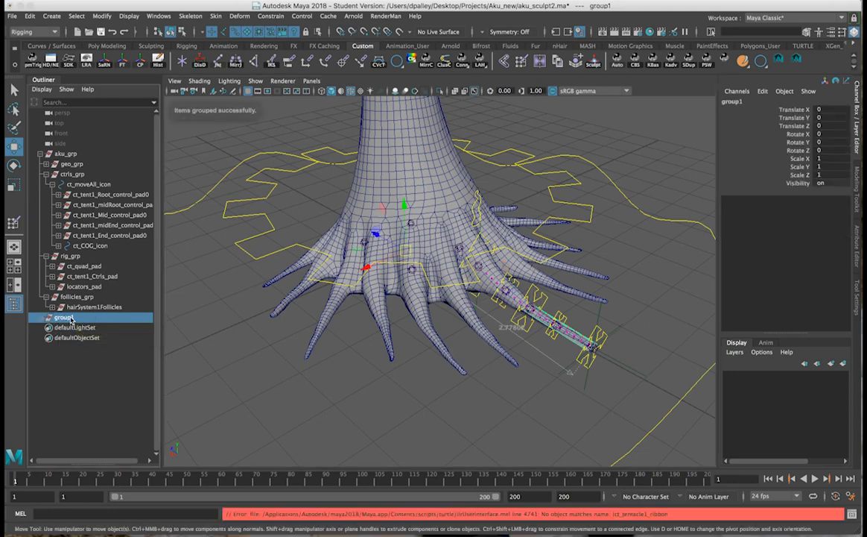
pyautogui.click(427, 408)
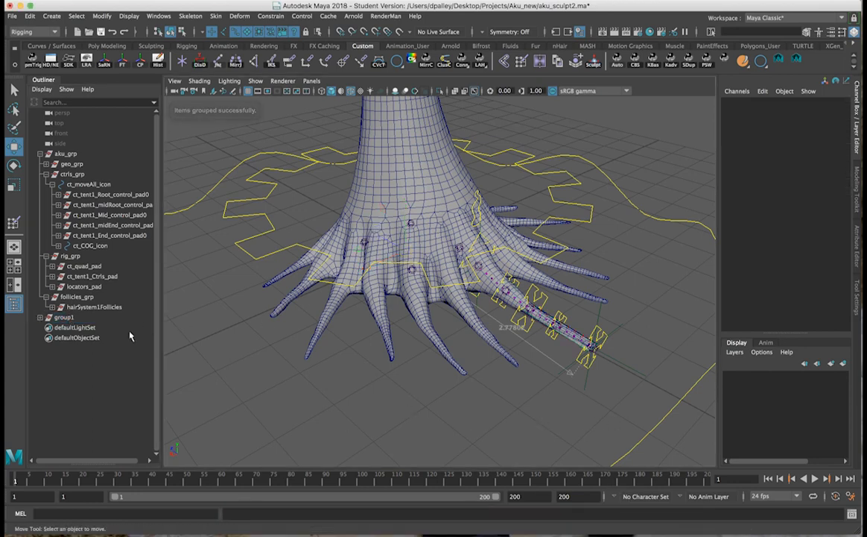
pyautogui.doubleClick(66, 318)
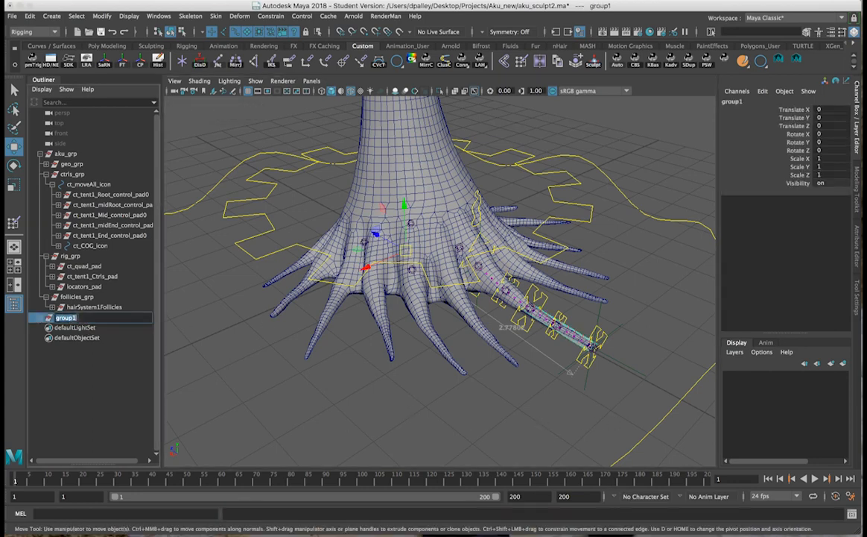
pyautogui.write('ribbons_pad')
pyautogui.press('Return')
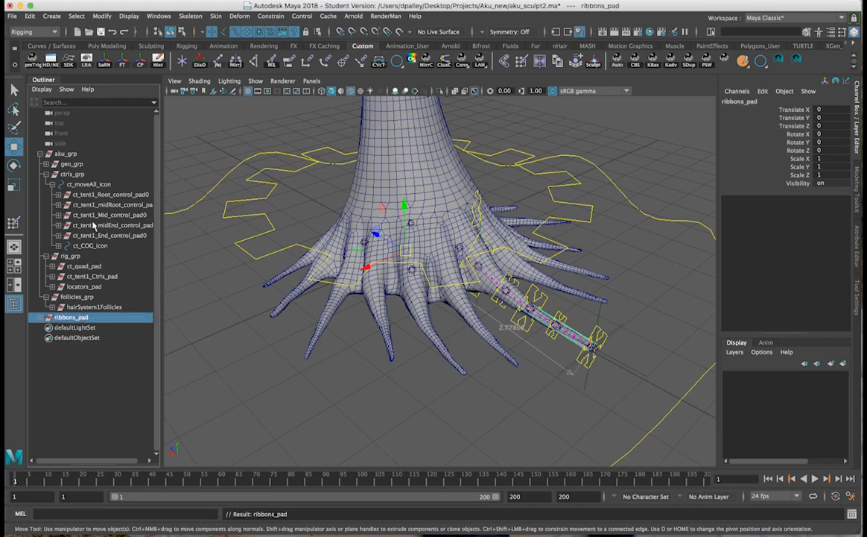
# Parent ribbons_pad directly under aku_grp and collapse the ctrls_grp hierarchy
pyautogui.keyDown('ctrl'); pyautogui.click(66, 154); pyautogui.keyUp('ctrl')
pyautogui.press('p')
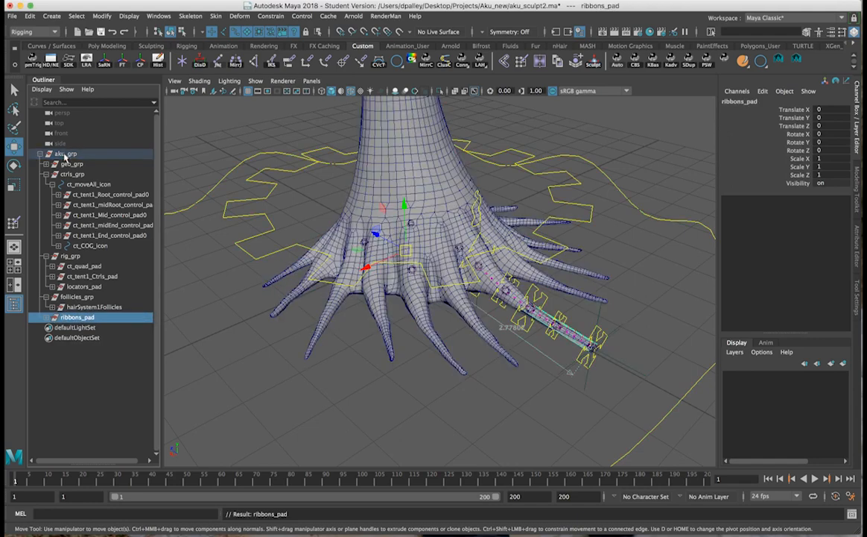
pyautogui.click(46, 173)
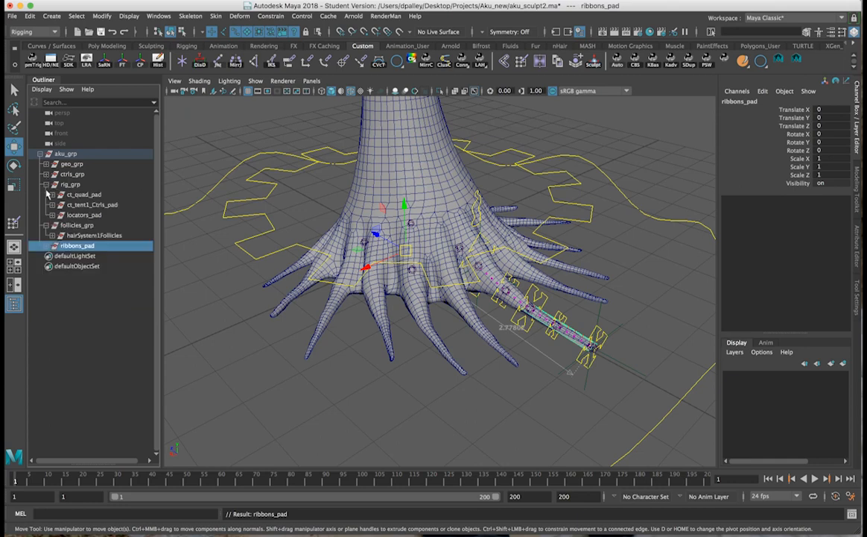
# Collapse rig_grp and follicles_grp, and review follicles_grp and ribbons_pad together against the tentacle base
pyautogui.click(46, 184)
pyautogui.click(45, 194)
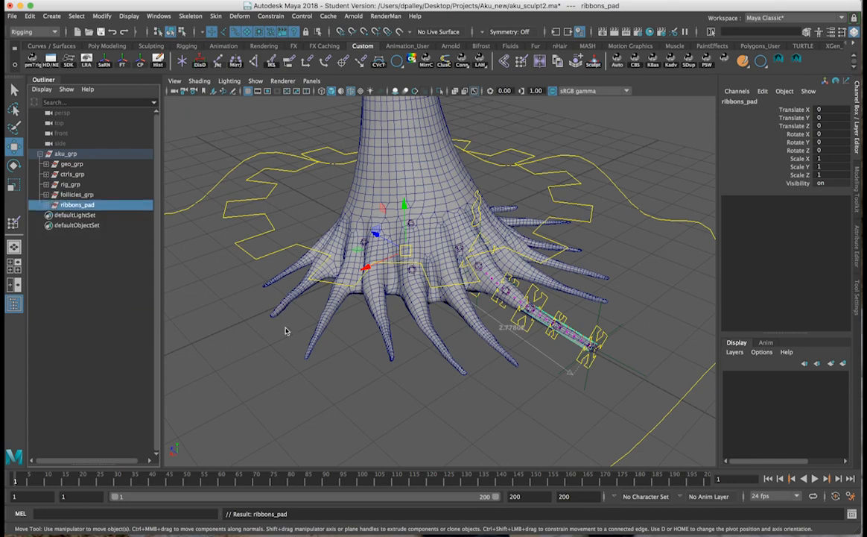
pyautogui.click(368, 395)
pyautogui.moveTo(74, 194); pyautogui.dragTo(78, 207)
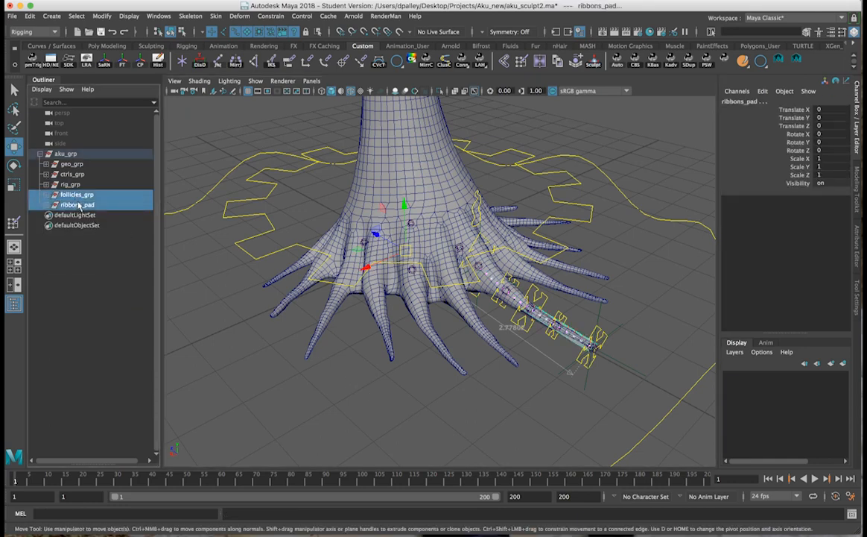
pyautogui.keyDown('alt'); pyautogui.moveTo(439, 261); pyautogui.dragTo(418, 265); pyautogui.keyUp('alt')
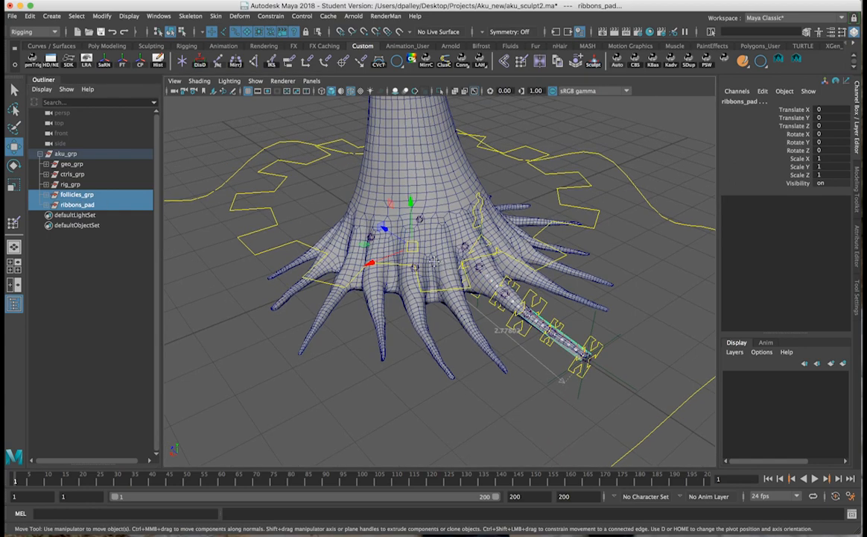
pyautogui.keyDown('alt'); pyautogui.moveTo(418, 265); pyautogui.dragTo(372, 268, button='middle'); pyautogui.keyUp('alt')
pyautogui.keyDown('alt'); pyautogui.moveTo(372, 269); pyautogui.dragTo(351, 272); pyautogui.keyUp('alt')
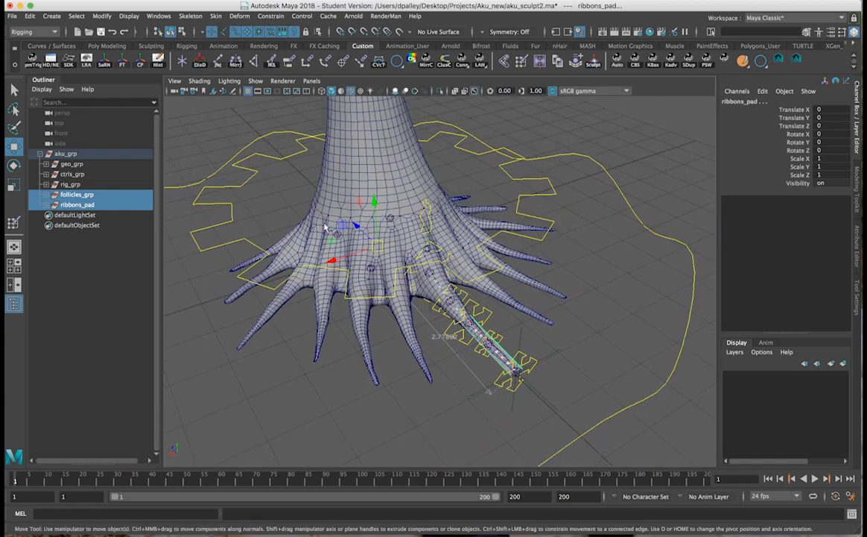
pyautogui.click(533, 247)
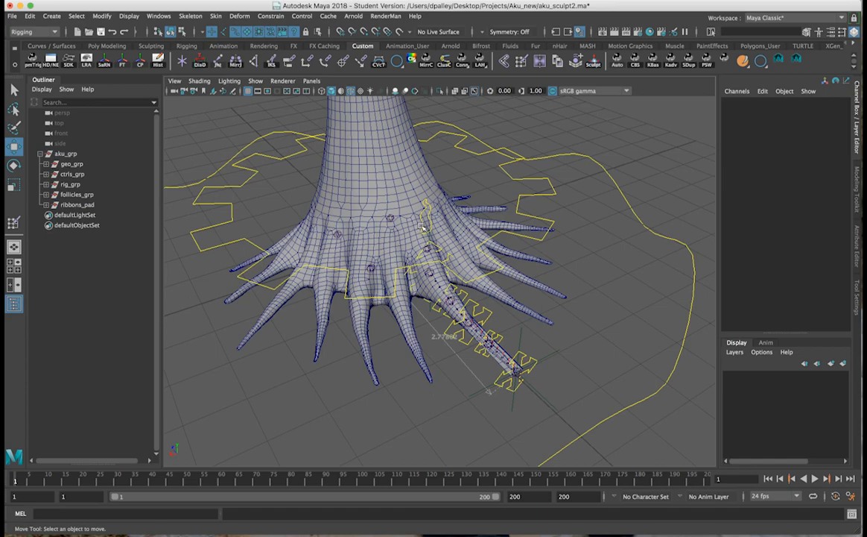
pyautogui.keyDown('alt'); pyautogui.moveTo(423, 229); pyautogui.dragTo(376, 217); pyautogui.keyUp('alt')
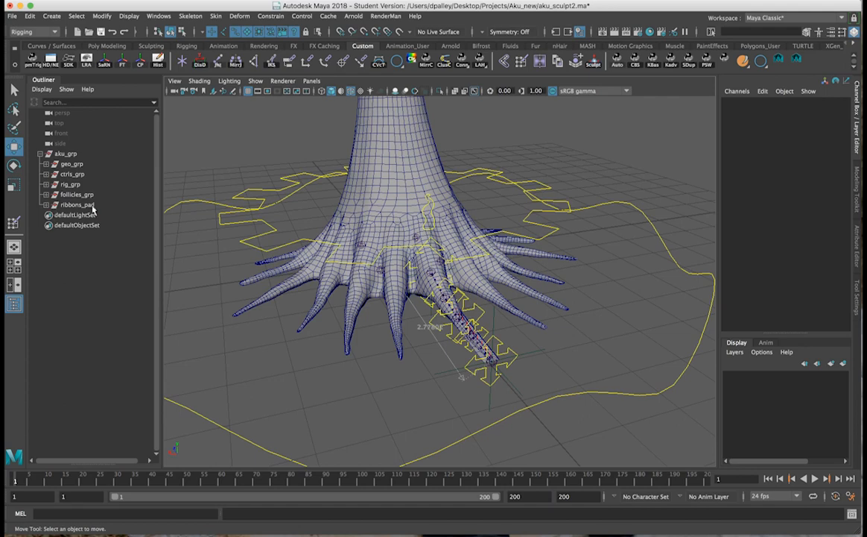
# Hide locators_pad inside rig_grp and inspect the tentacle base
pyautogui.click(46, 184)
pyautogui.click(79, 216)
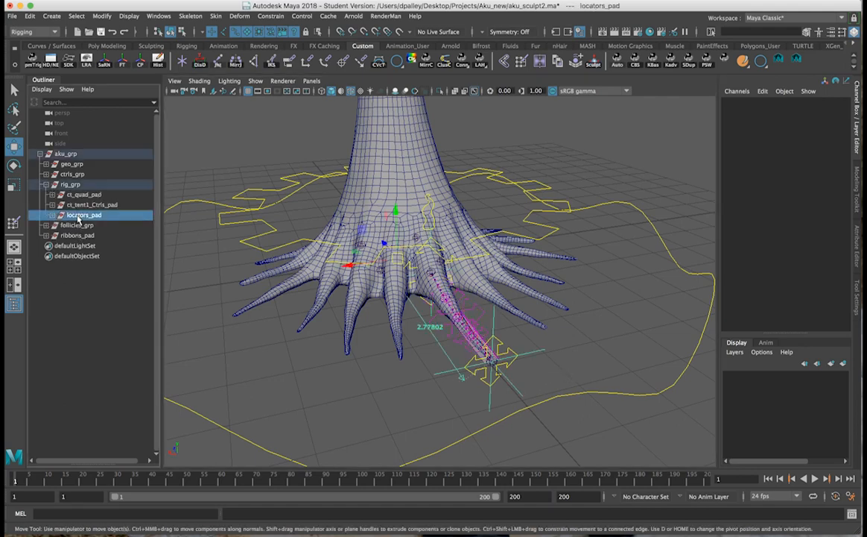
pyautogui.hotkey('ctrl', 'h')
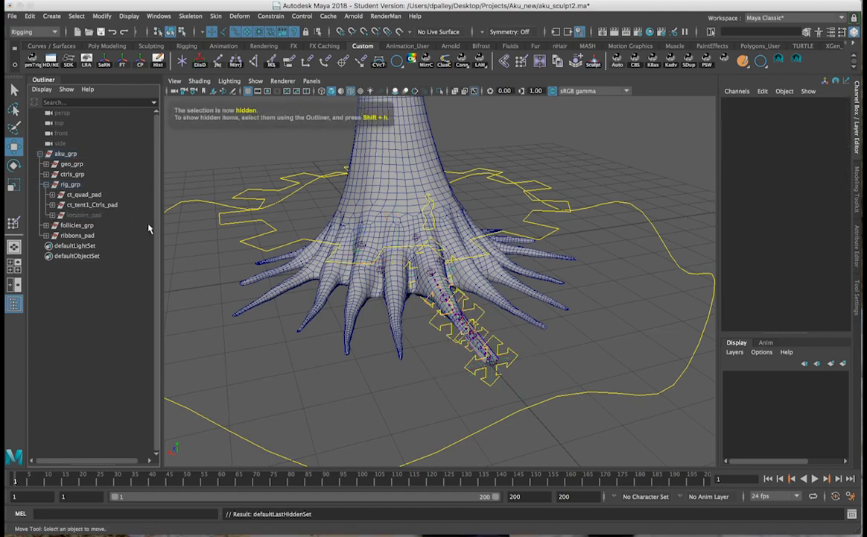
pyautogui.keyDown('alt'); pyautogui.moveTo(439, 304); pyautogui.dragTo(531, 320); pyautogui.keyUp('alt')
pyautogui.keyDown('alt'); pyautogui.moveTo(337, 231); pyautogui.dragTo(395, 261); pyautogui.keyUp('alt')
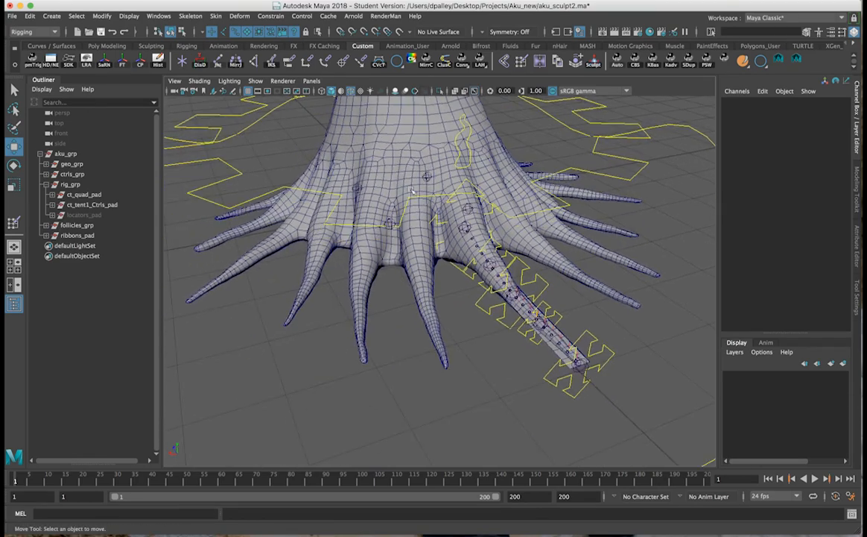
# Turn off polygon display in the viewport so only the ribbon, joints and control curves are shown
pyautogui.click(255, 80)
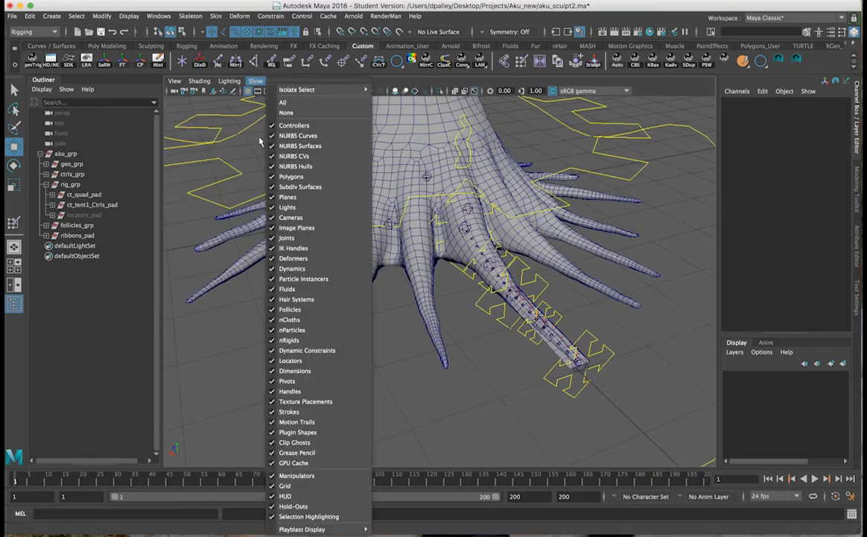
pyautogui.click(291, 177)
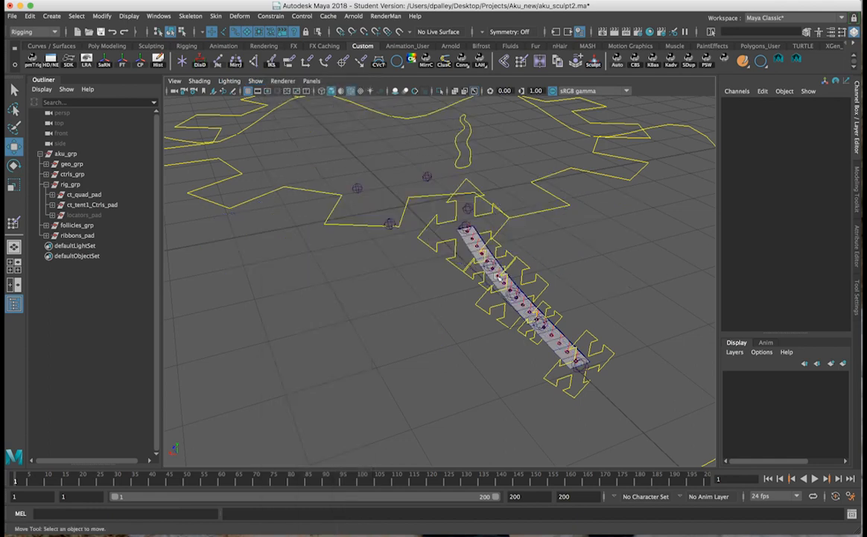
pyautogui.keyDown('alt'); pyautogui.moveTo(291, 180); pyautogui.dragTo(439, 237); pyautogui.keyUp('alt')
pyautogui.click(472, 248)
pyautogui.keyDown('alt'); pyautogui.moveTo(469, 272); pyautogui.dragTo(633, 300); pyautogui.keyUp('alt')
pyautogui.click(628, 300)
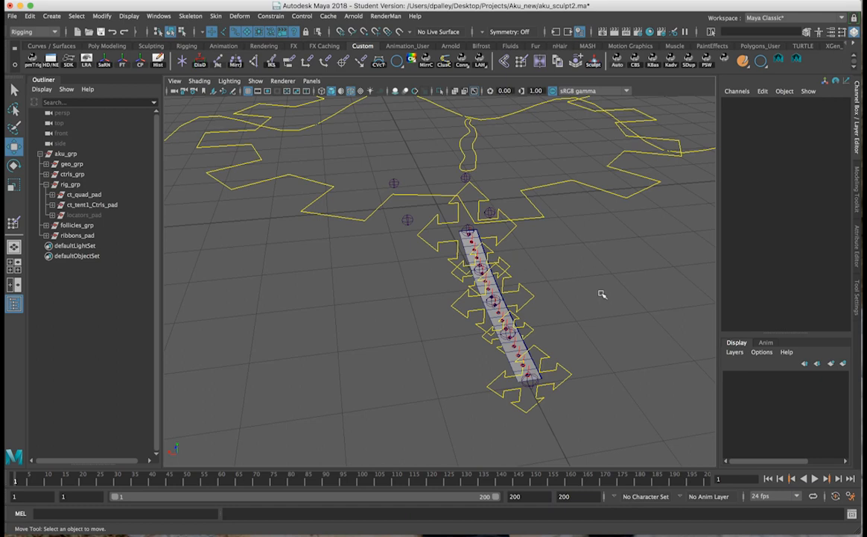
pyautogui.keyDown('alt'); pyautogui.moveTo(601, 294); pyautogui.dragTo(631, 296); pyautogui.keyUp('alt')
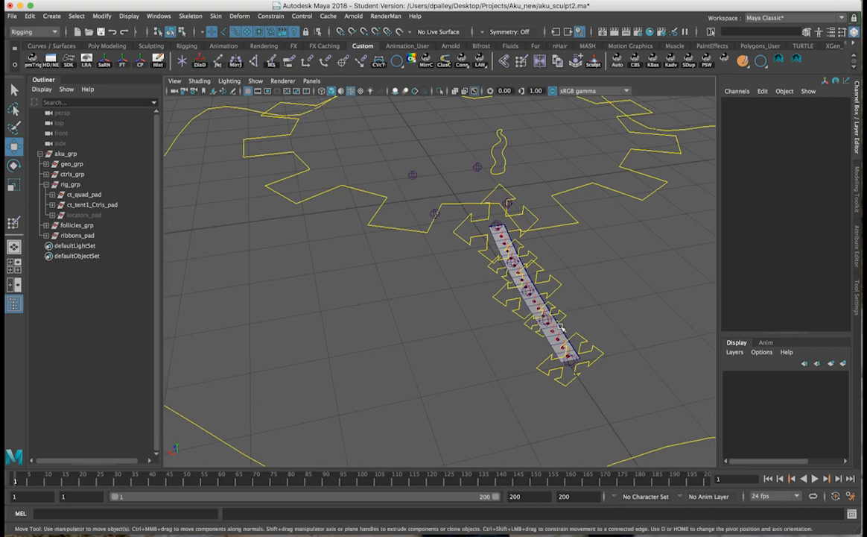
# Duplicate the tentacle ribbon and unlock the copy's translate, rotate and scale channels
pyautogui.click(516, 296)
pyautogui.hotkey('ctrl', 'd')
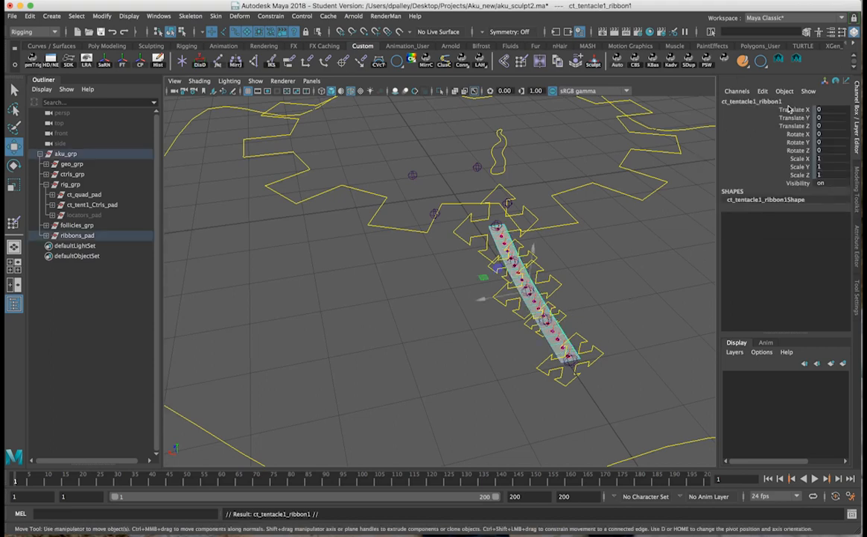
pyautogui.moveTo(790, 112); pyautogui.dragTo(793, 183)
pyautogui.rightClick(736, 178)
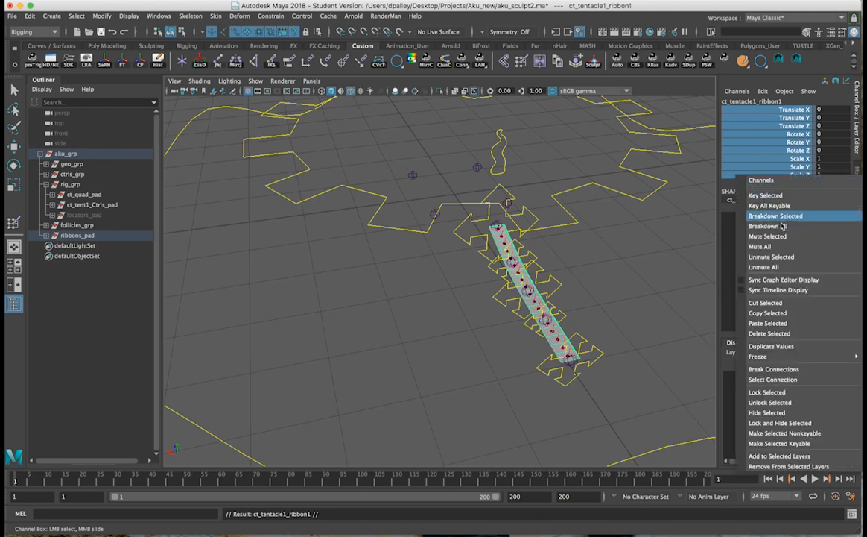
pyautogui.click(774, 402)
# Move the duplicated ribbon about 1.32 units along X, beside the original, and deselect it
pyautogui.press('w')
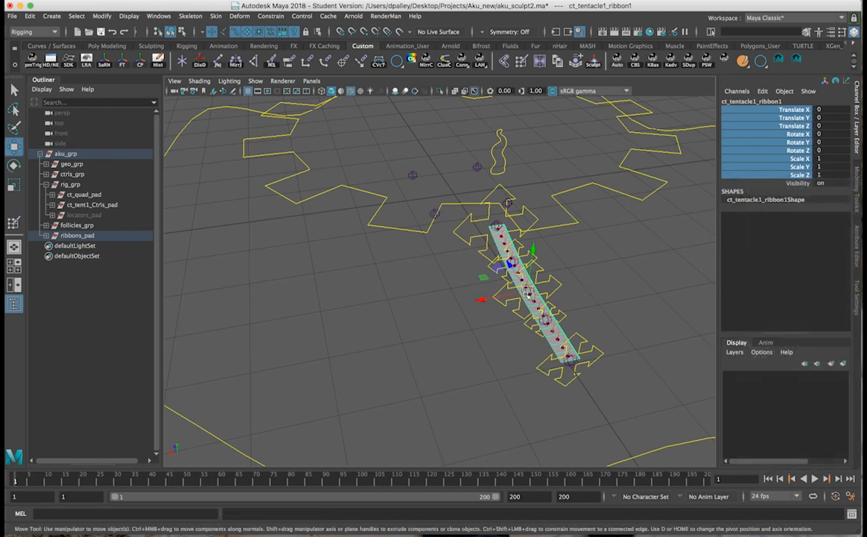
pyautogui.moveTo(481, 299); pyautogui.dragTo(465, 283)
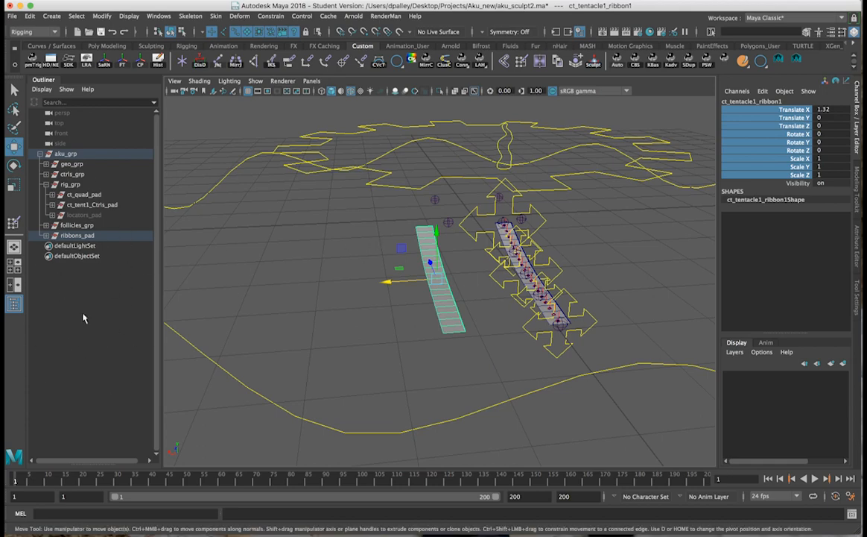
pyautogui.keyDown('alt'); pyautogui.moveTo(382, 236); pyautogui.dragTo(391, 243); pyautogui.keyUp('alt')
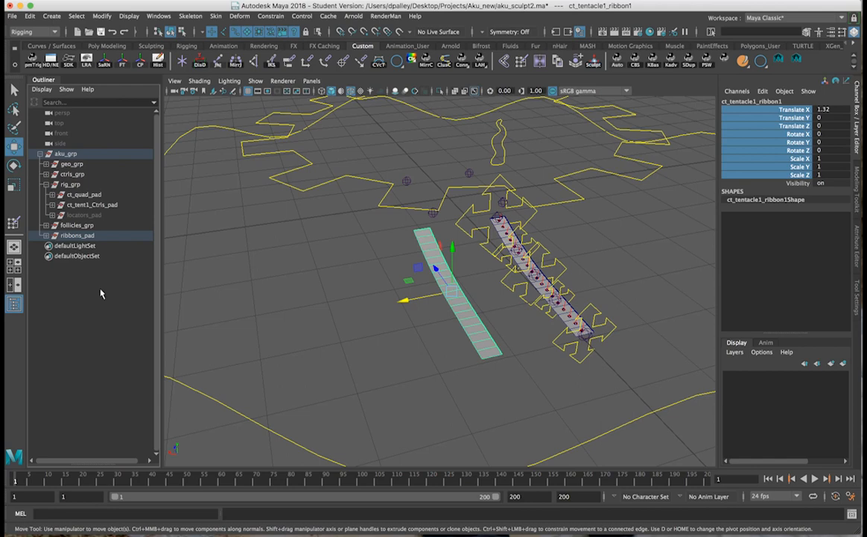
pyautogui.click(272, 289)
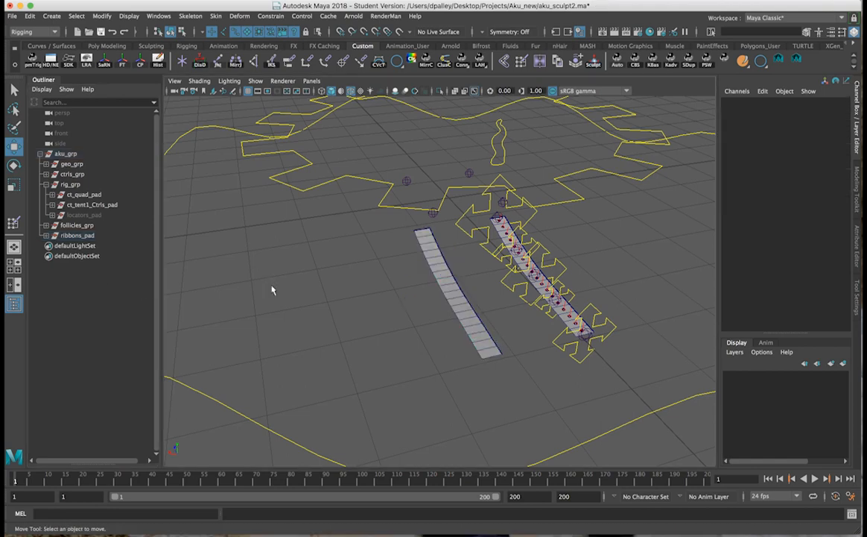
# Create an empty group at the top level of the scene and name it ct_tent1_FKblend_pad
pyautogui.hotkey('ctrl', 'g')
pyautogui.doubleClick(62, 246)
pyautogui.write('d')
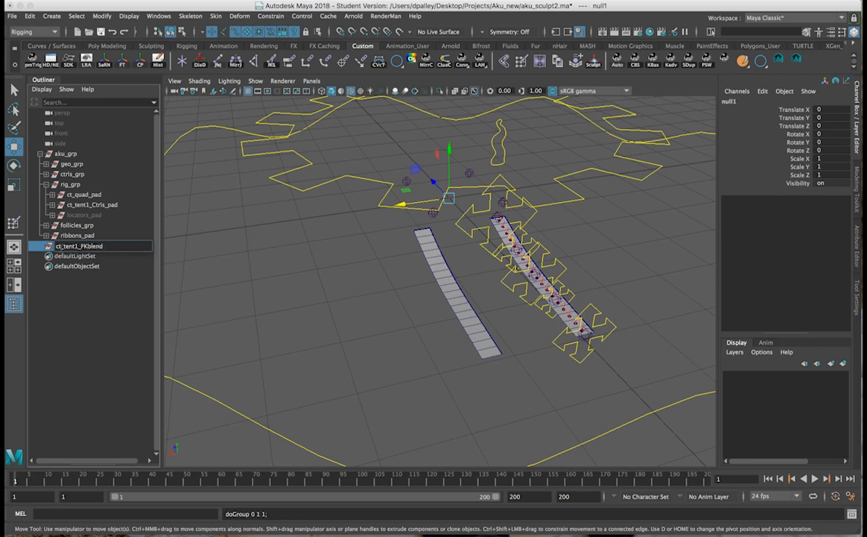
pyautogui.write('pad')
pyautogui.press('Return')
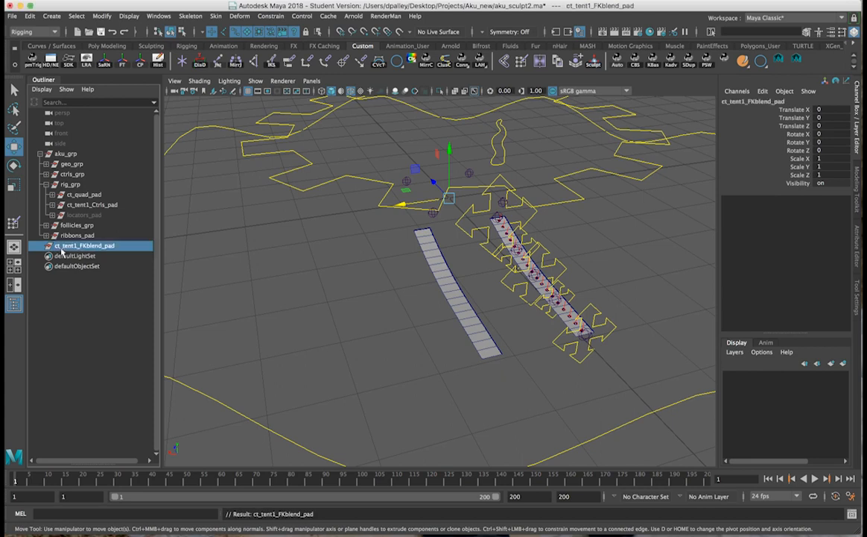
# Duplicate ct_tent1_FKblend_pad five times
pyautogui.hotkey('ctrl', 'd')
pyautogui.hotkey('ctrl', 'd')
pyautogui.hotkey('ctrl', 'd')
pyautogui.hotkey('ctrl', 'd')
pyautogui.hotkey('ctrl', 'd')
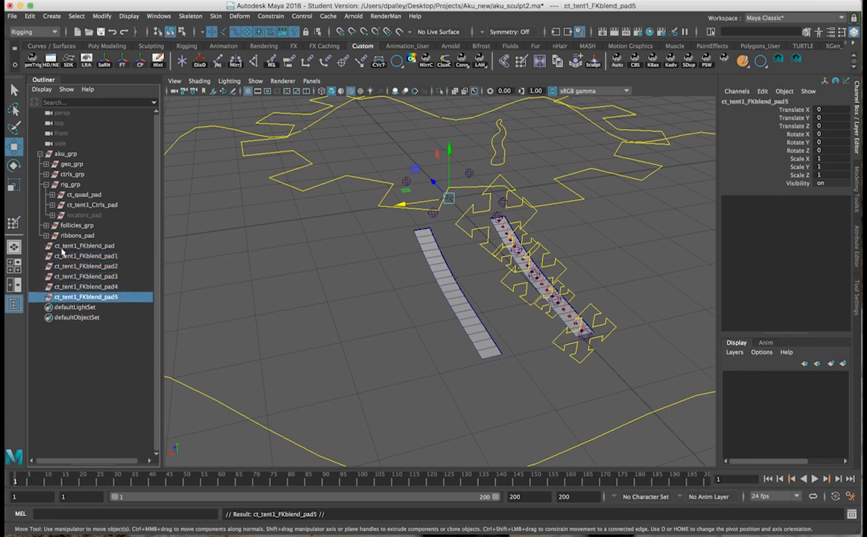
# Rename ct_tent1_FKblend_pad as ct_tent1_FKbShape_pad and delete its five numbered duplicates
pyautogui.click(82, 245)
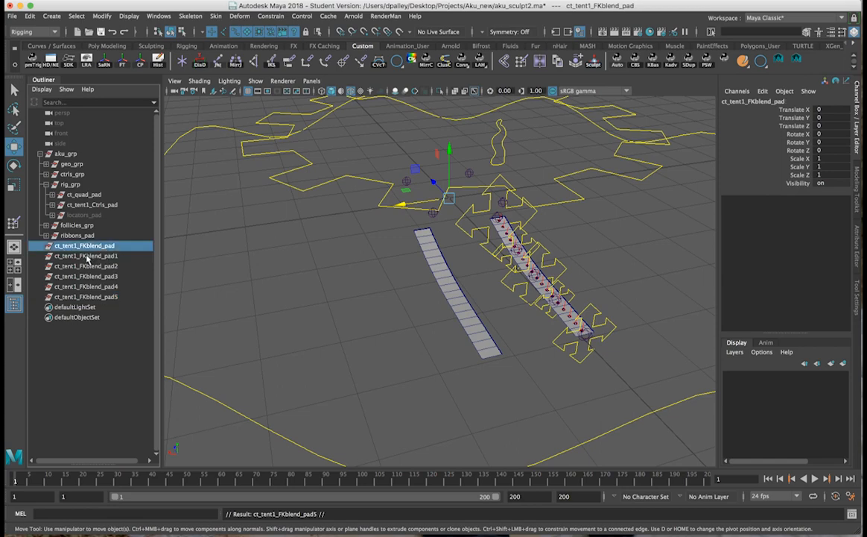
pyautogui.doubleClick(86, 246)
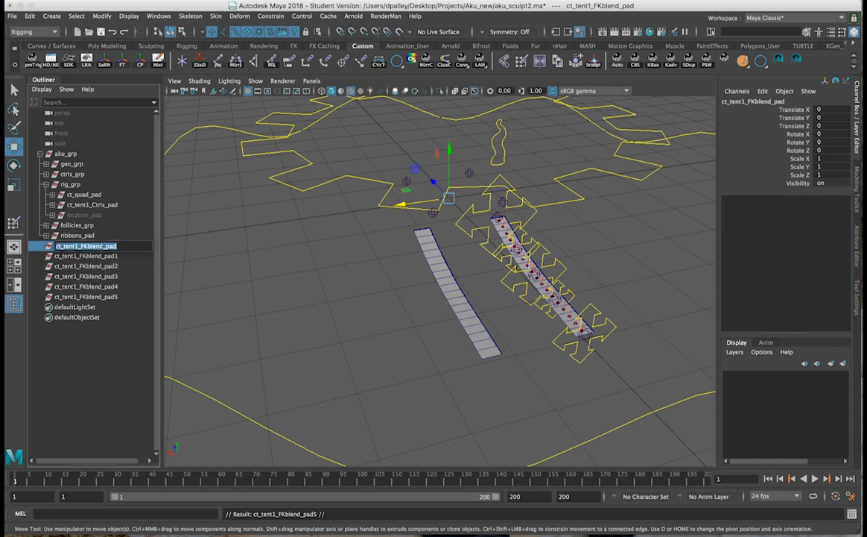
pyautogui.click(84, 246)
pyautogui.moveTo(90, 246); pyautogui.dragTo(104, 246)
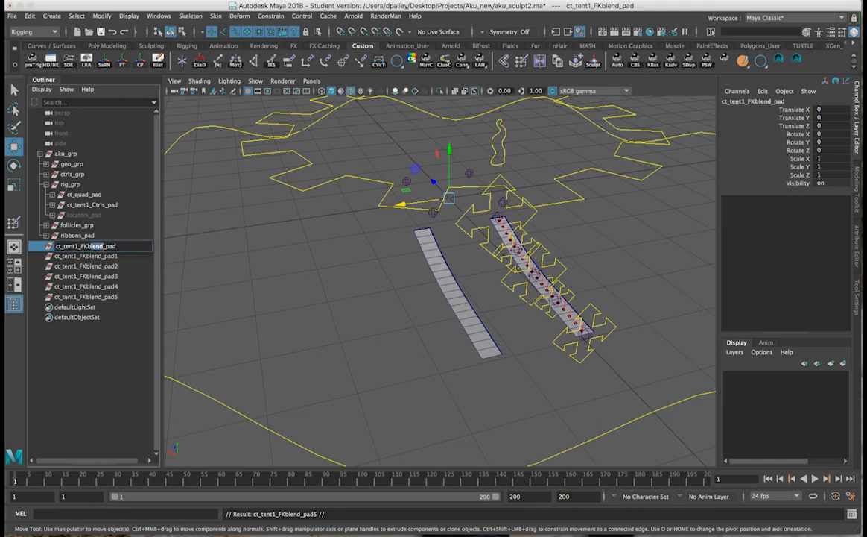
pyautogui.write('Shape')
pyautogui.moveTo(117, 257); pyautogui.dragTo(117, 296)
pyautogui.press('Delete')
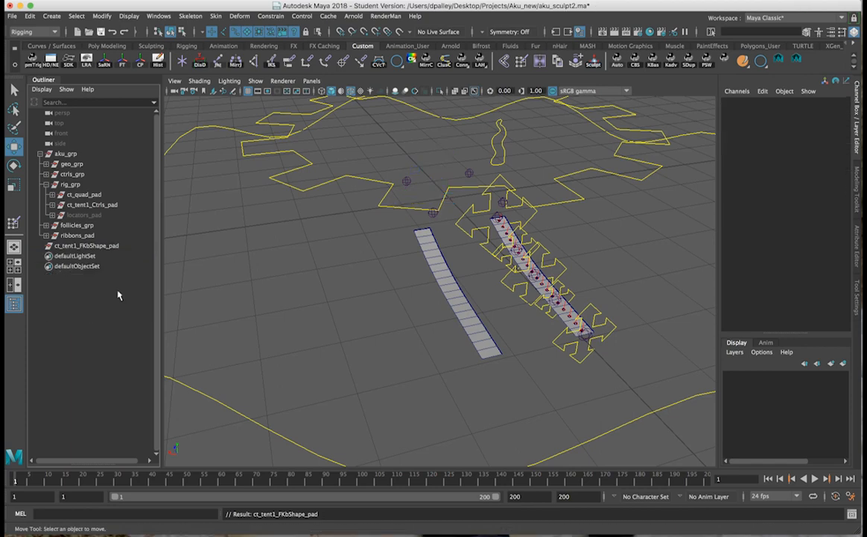
# Duplicate the empty group ct_tent1_FKbShape_pad five times
pyautogui.click(79, 247)
pyautogui.hotkey('ctrl', 'd')
pyautogui.hotkey('ctrl', 'd')
pyautogui.hotkey('ctrl', 'd')
pyautogui.hotkey('ctrl', 'd')
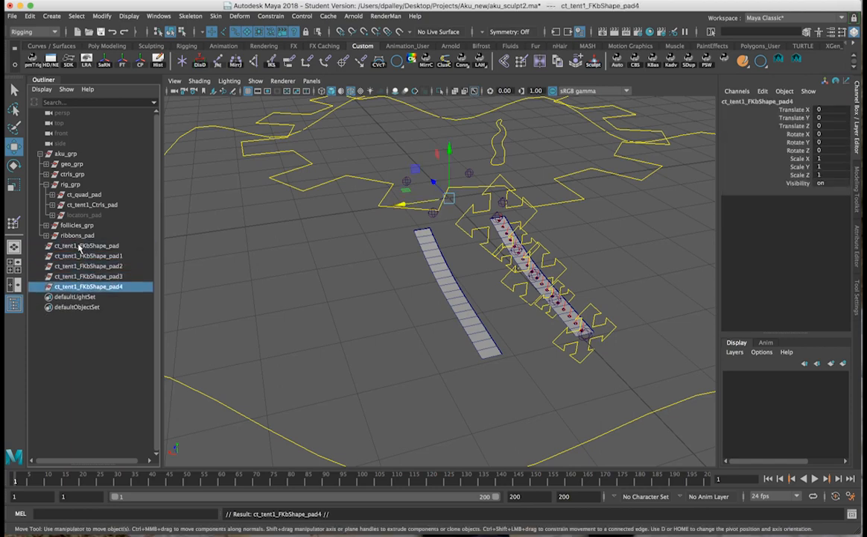
pyautogui.hotkey('ctrl', 'd')
# Rename ct_tent1_FKbShape_pad1 as ct_tent1_SINEbShape_pad
pyautogui.click(88, 247)
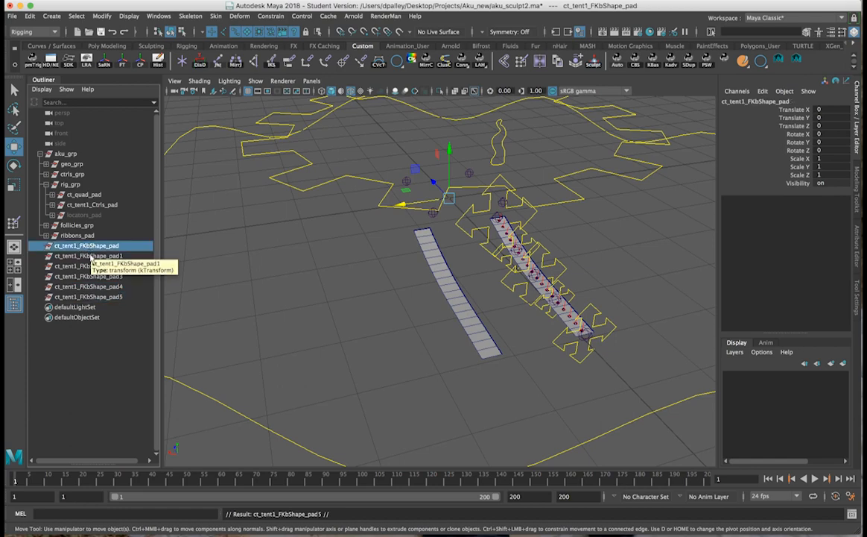
pyautogui.click(91, 256)
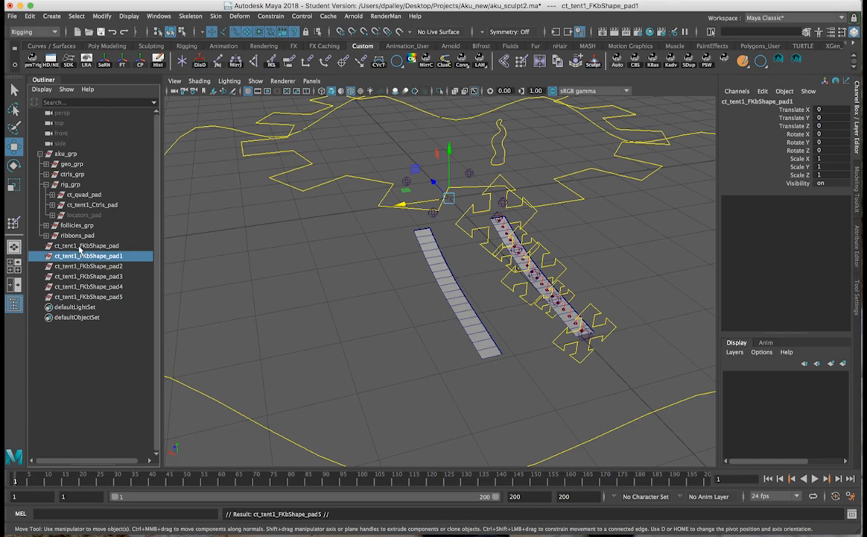
pyautogui.click(80, 246)
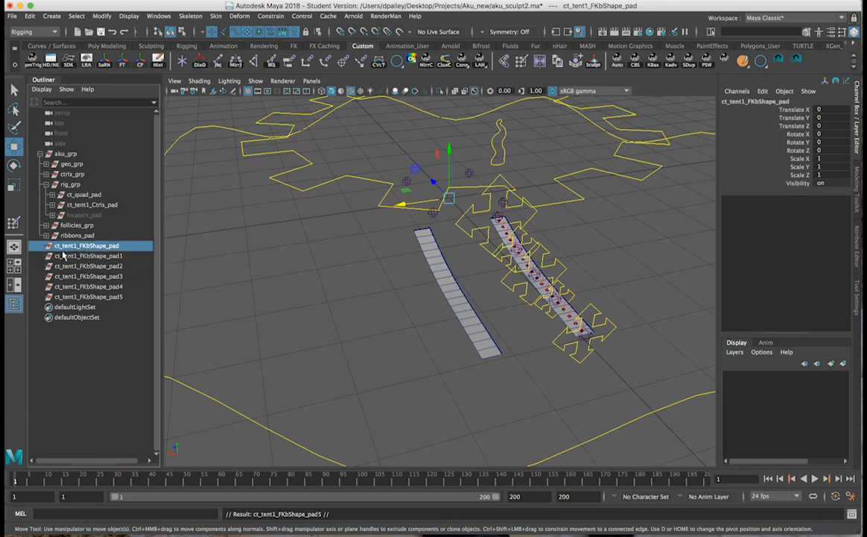
pyautogui.doubleClick(89, 256)
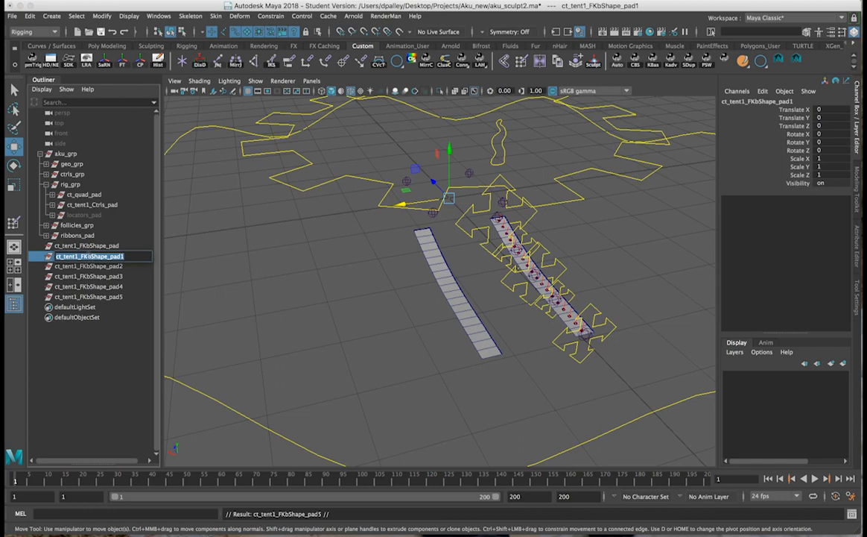
pyautogui.click(81, 256)
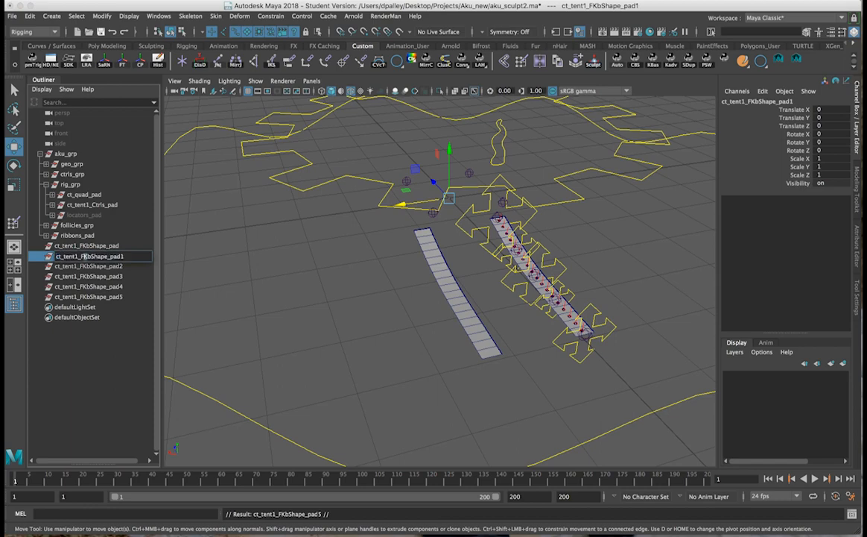
pyautogui.write('fk')
pyautogui.press('BackSpace')
pyautogui.press('BackSpace')
pyautogui.write('Sine')
pyautogui.press('Return')
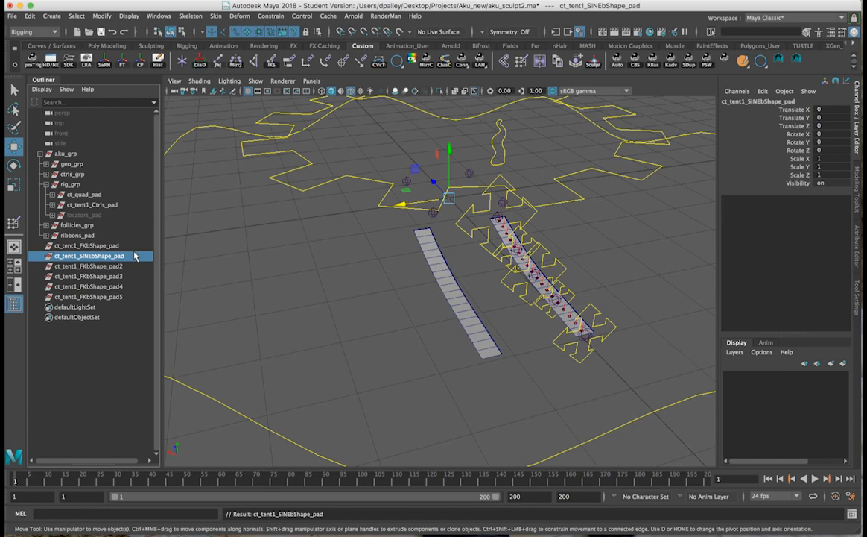
# Rename the empty group ct_tent1_FKbShape_pad2 as ct_tent1_TWISTbShape_pad2
pyautogui.doubleClick(108, 266)
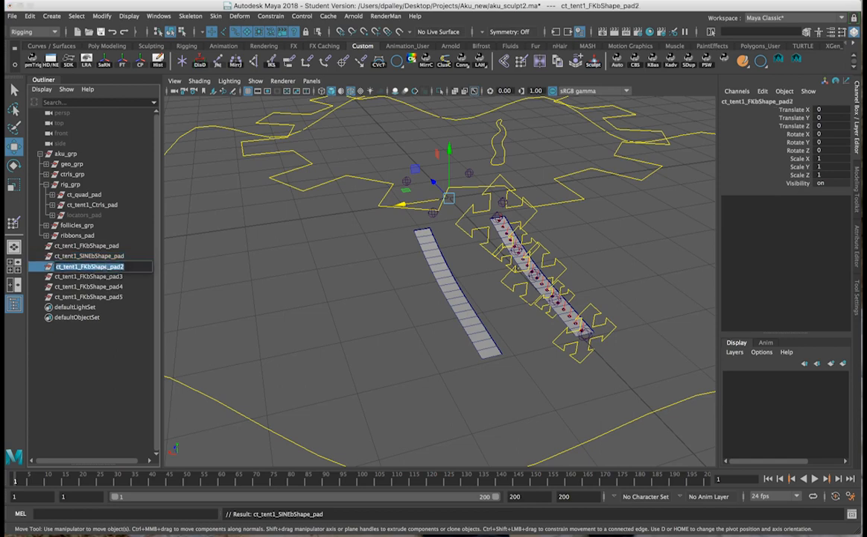
pyautogui.moveTo(81, 266); pyautogui.dragTo(87, 266)
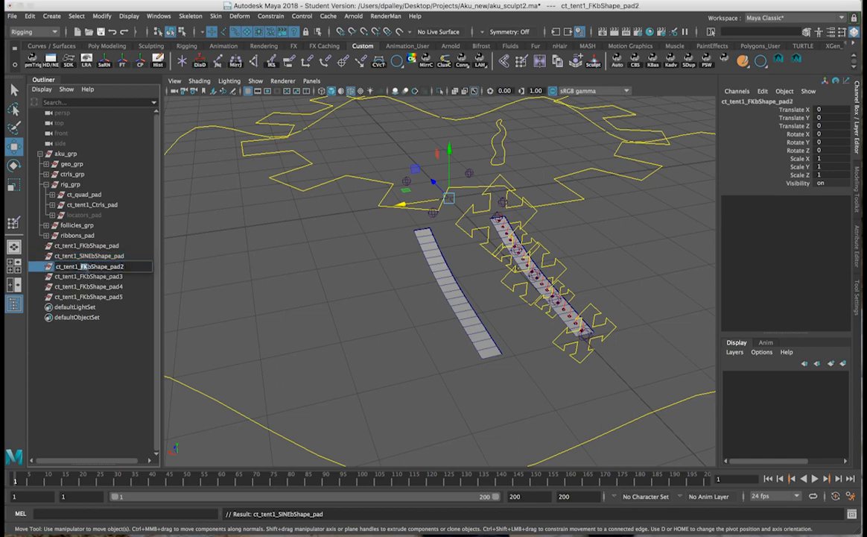
pyautogui.write('TWIST')
pyautogui.press('Return')
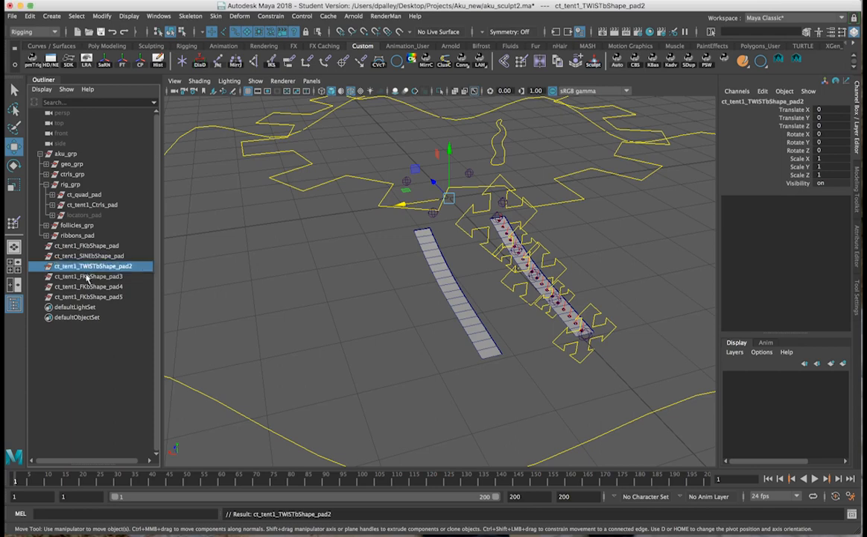
# Rename ct_tent1_FKbShape_pad3 as ct_tent1_SQSTbShape_pad and remove the trailing 2 from the TWIST pad's name
pyautogui.doubleClick(85, 277)
pyautogui.click(82, 277)
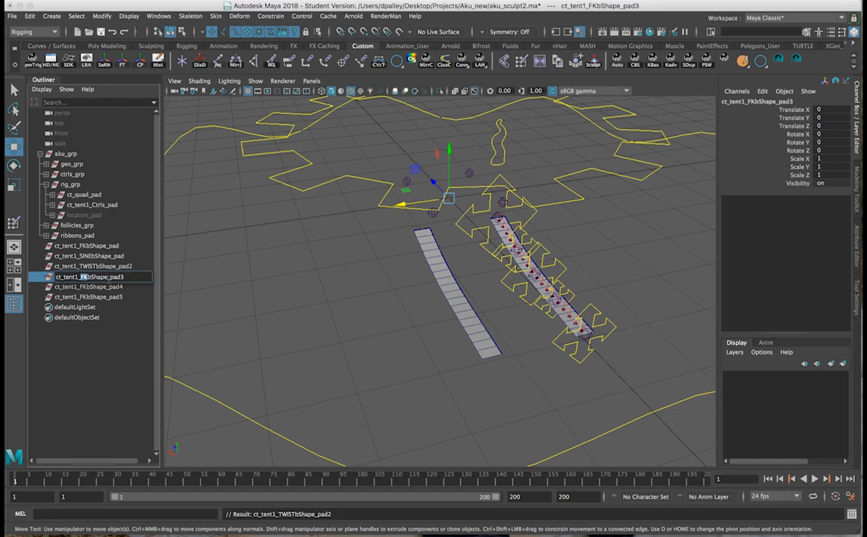
pyautogui.write('SQST')
pyautogui.click(96, 266)
pyautogui.doubleClick(135, 266)
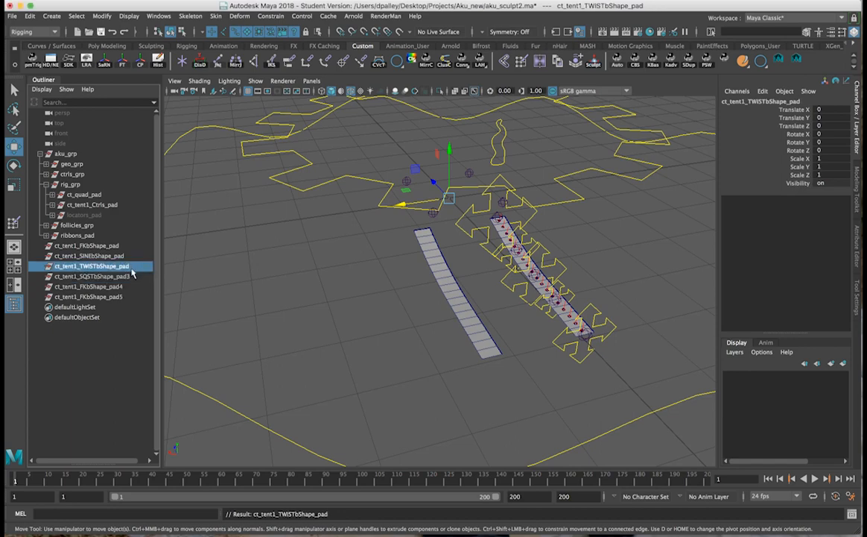
pyautogui.doubleClick(133, 276)
pyautogui.press('BackSpace')
pyautogui.press('Return')
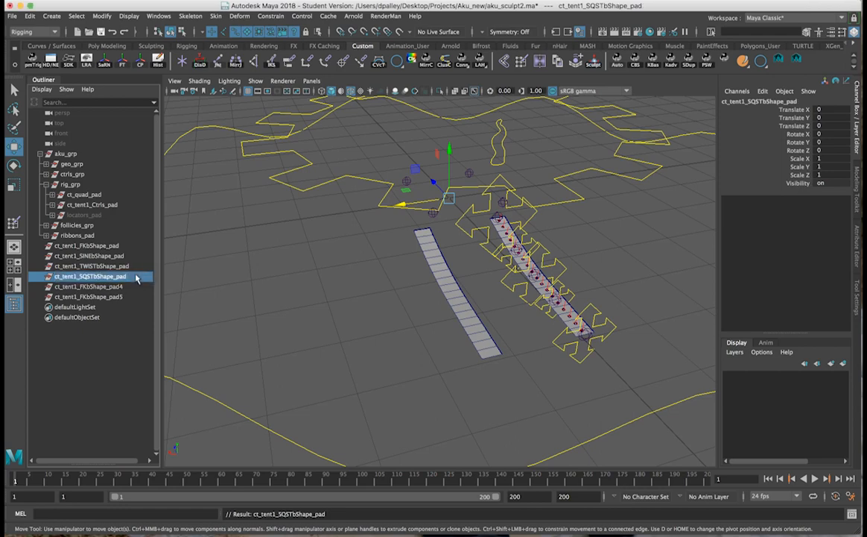
# Rename the empty group ct_tent1_FKbShape_pad4 as ct_tent1_ROLLbShape_pad
pyautogui.doubleClick(82, 287)
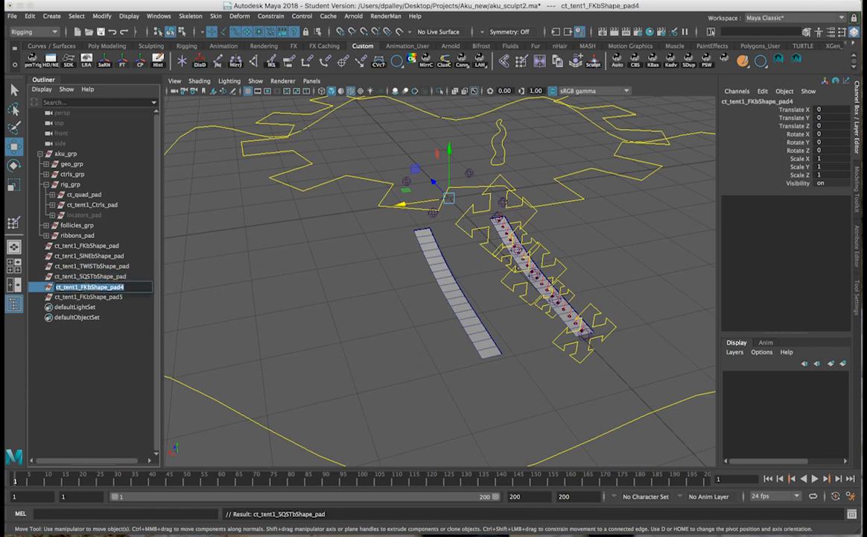
pyautogui.click(83, 286)
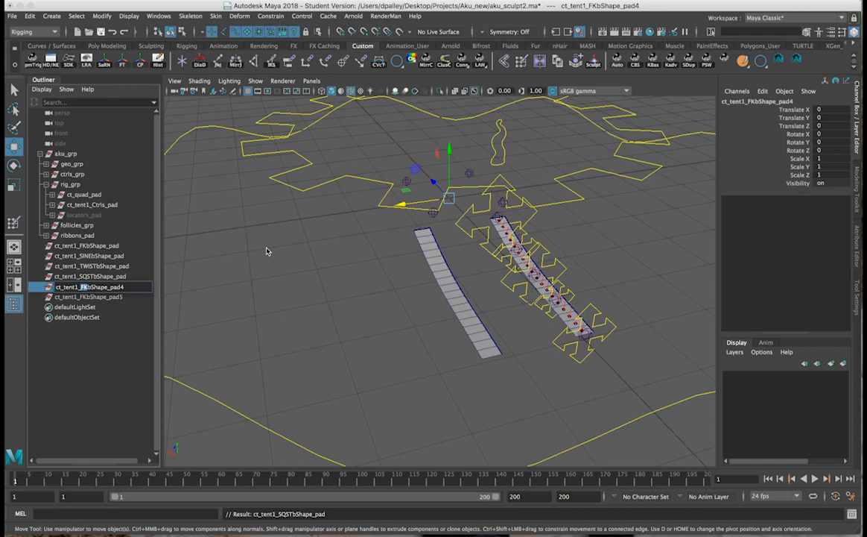
pyautogui.write('ROLL')
pyautogui.press('Return')
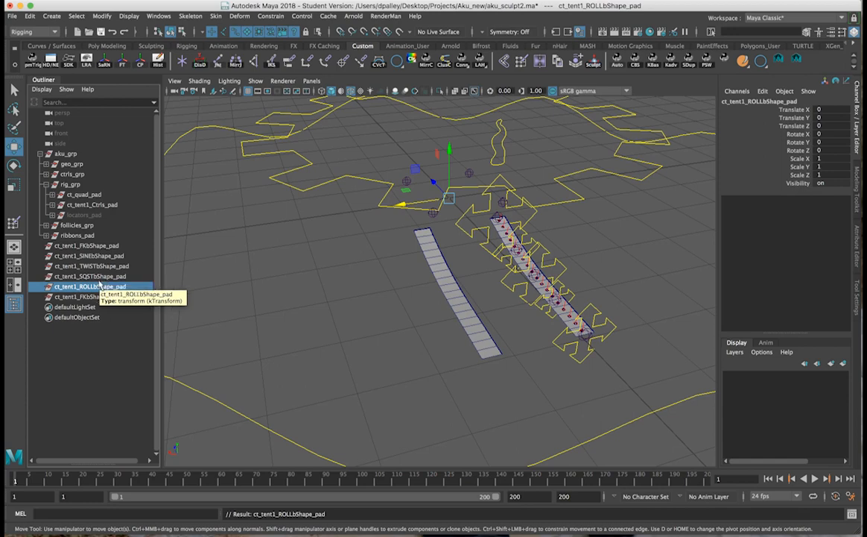
pyautogui.click(99, 278)
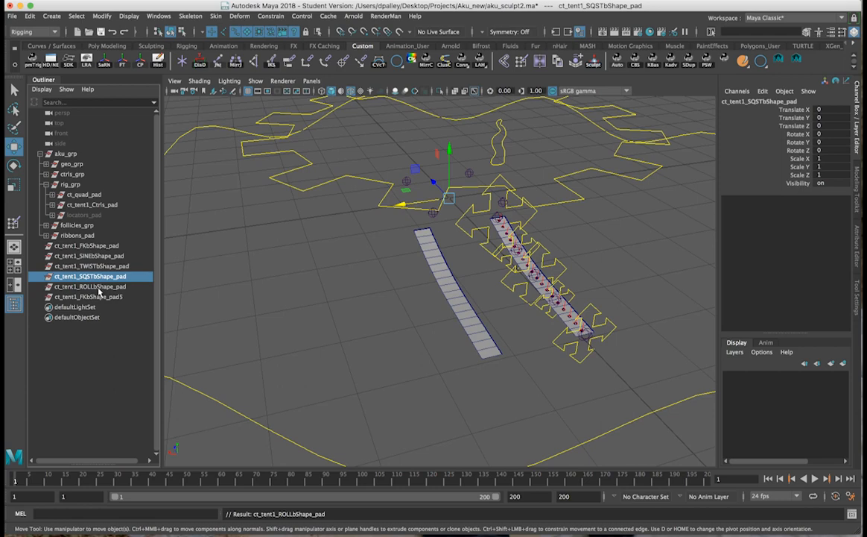
pyautogui.moveTo(99, 289); pyautogui.dragTo(99, 252)
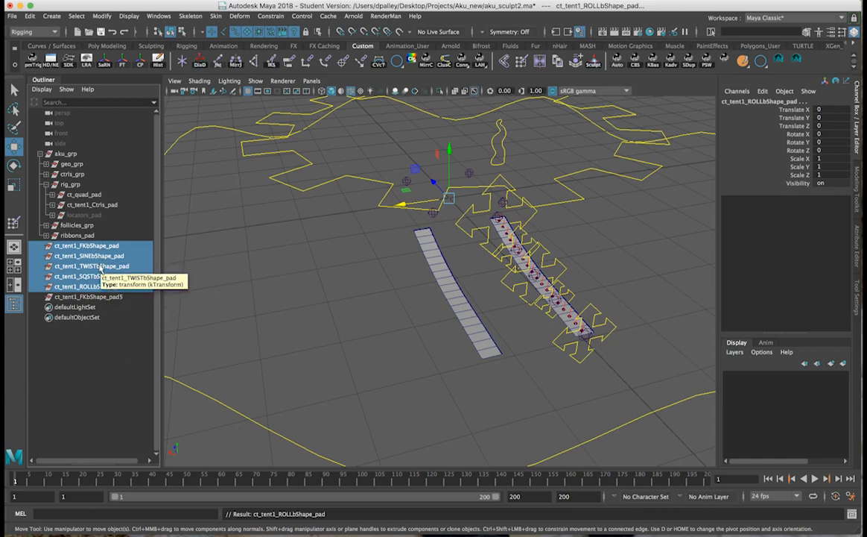
pyautogui.click(88, 257)
pyautogui.doubleClick(88, 257)
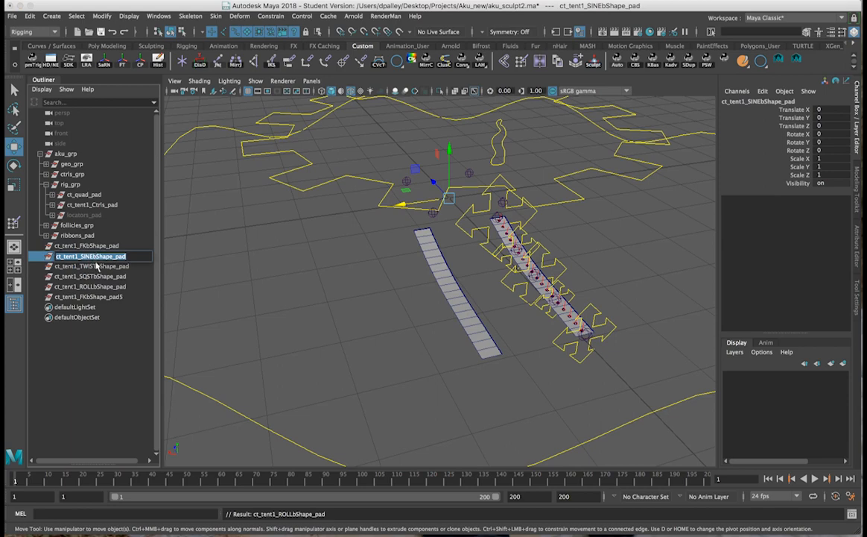
pyautogui.click(93, 266)
pyautogui.click(86, 257)
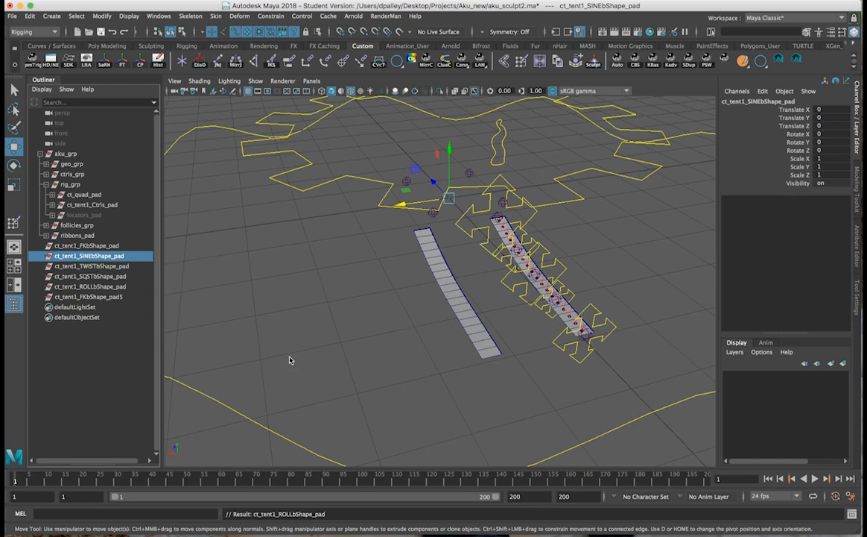
pyautogui.click(105, 278)
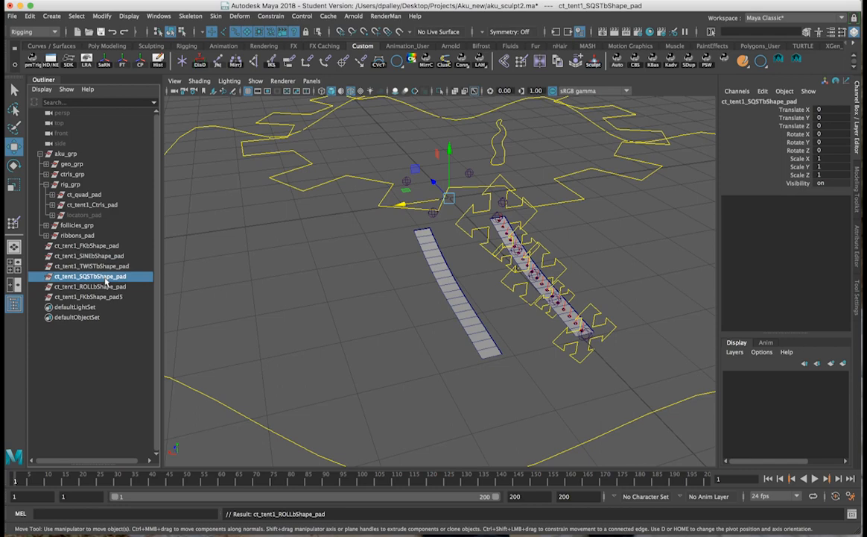
# Test-move the end and middle controls of tentacle 1 along the ribbon, undoing each move
pyautogui.click(316, 254)
pyautogui.keyDown('alt'); pyautogui.moveTo(347, 261); pyautogui.dragTo(502, 254); pyautogui.keyUp('alt')
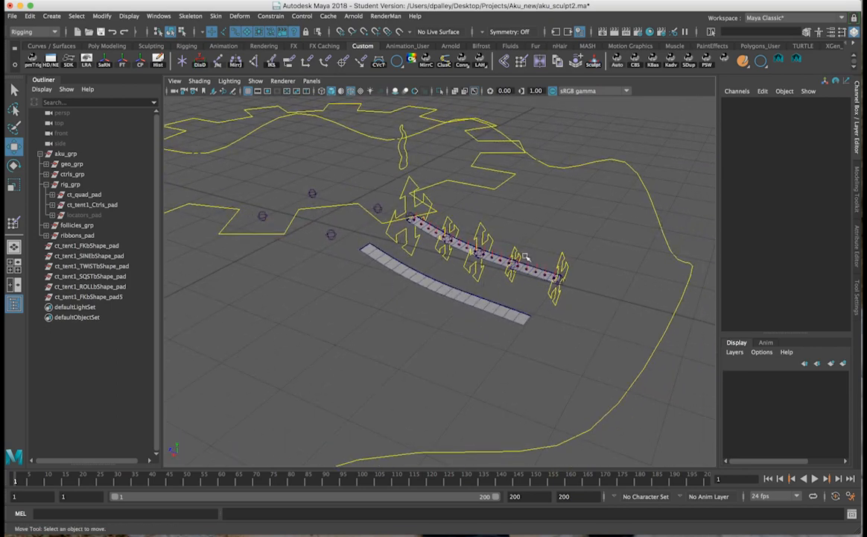
pyautogui.click(556, 294)
pyautogui.moveTo(559, 279); pyautogui.dragTo(460, 294)
pyautogui.press('super+z')
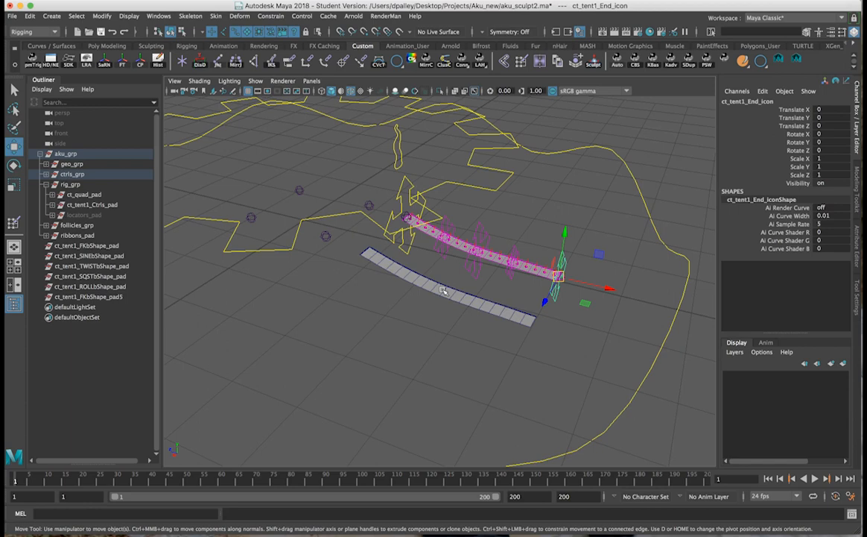
pyautogui.keyDown('alt'); pyautogui.moveTo(462, 274); pyautogui.dragTo(530, 256); pyautogui.keyUp('alt')
pyautogui.click(467, 263)
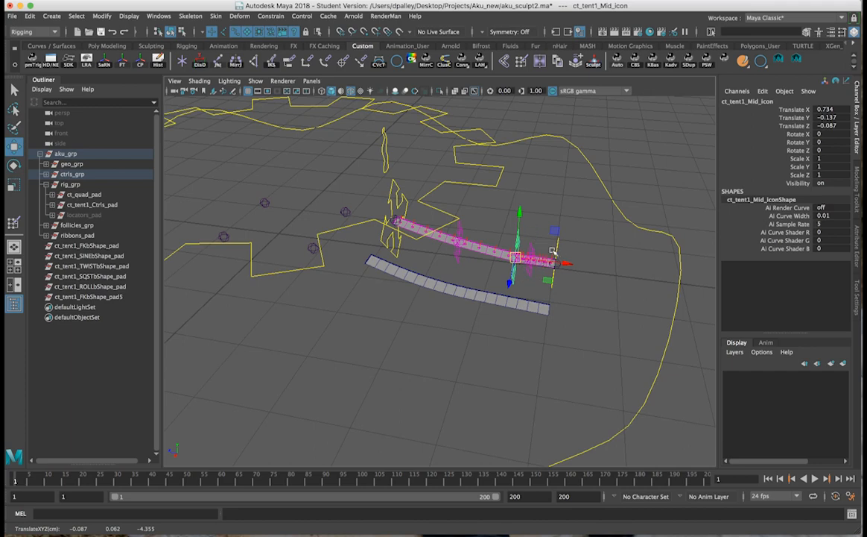
pyautogui.hotkey('ctrl', 'z')
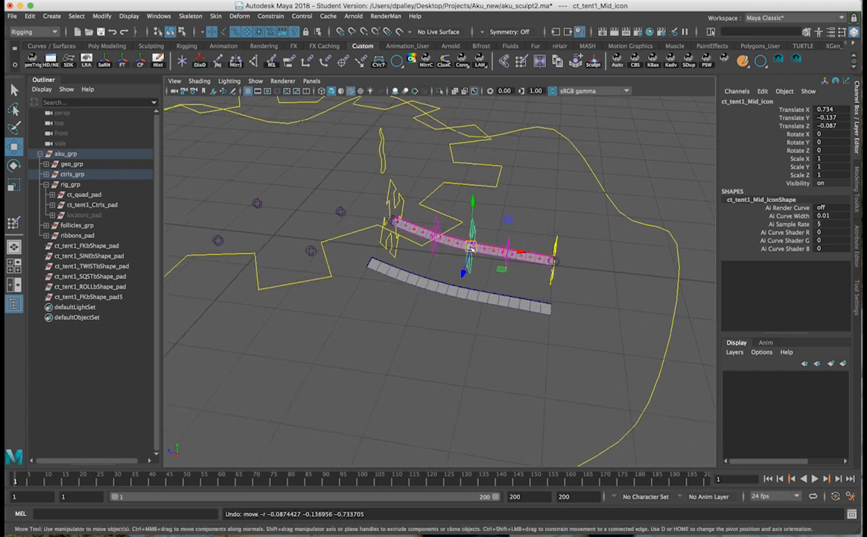
pyautogui.keyDown('alt'); pyautogui.moveTo(493, 273); pyautogui.dragTo(417, 287); pyautogui.keyUp('alt')
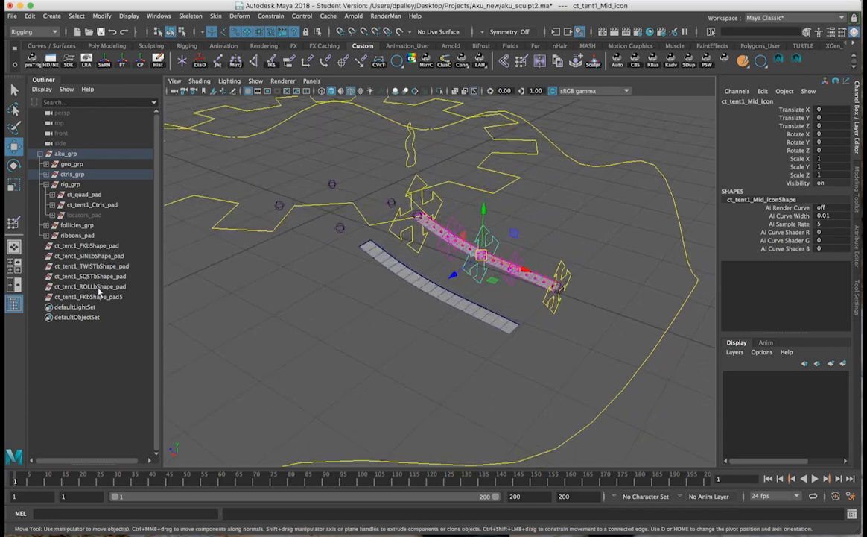
# Rename the SQST group as ct_tent1_SQST1bShape_pad
pyautogui.click(86, 275)
pyautogui.write('1')
pyautogui.click(106, 304)
# Rename ct_tent1_FKbShape_pad5 as ct_tent1_SQST2bShape_pad, reusing the copied name of the SQST1 pad
pyautogui.click(104, 278)
pyautogui.doubleClick(104, 277)
pyautogui.press('super+c')
pyautogui.doubleClick(99, 298)
pyautogui.press('super+v')
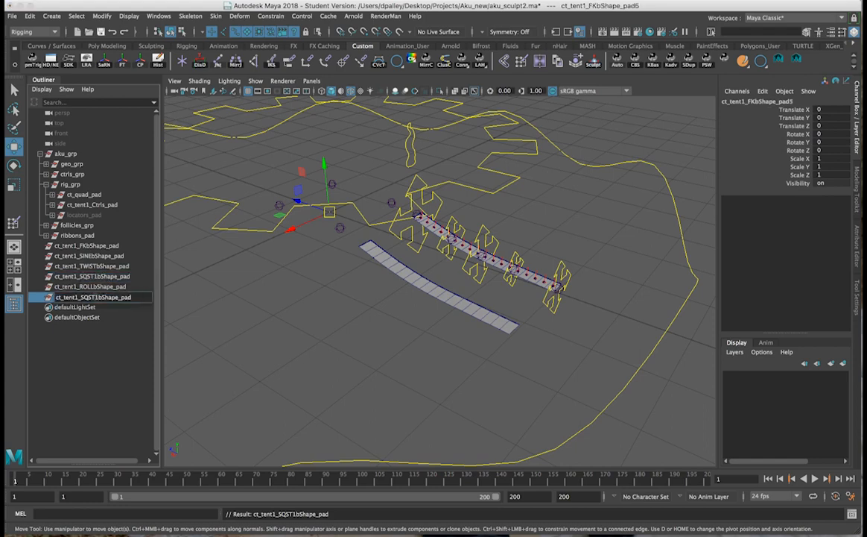
pyautogui.press('Return')
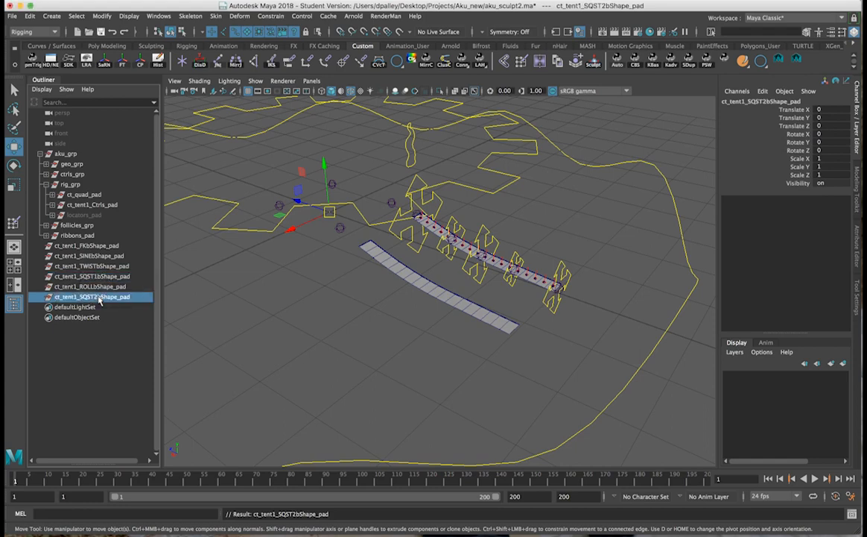
pyautogui.click(91, 245)
pyautogui.moveTo(91, 248); pyautogui.dragTo(101, 300)
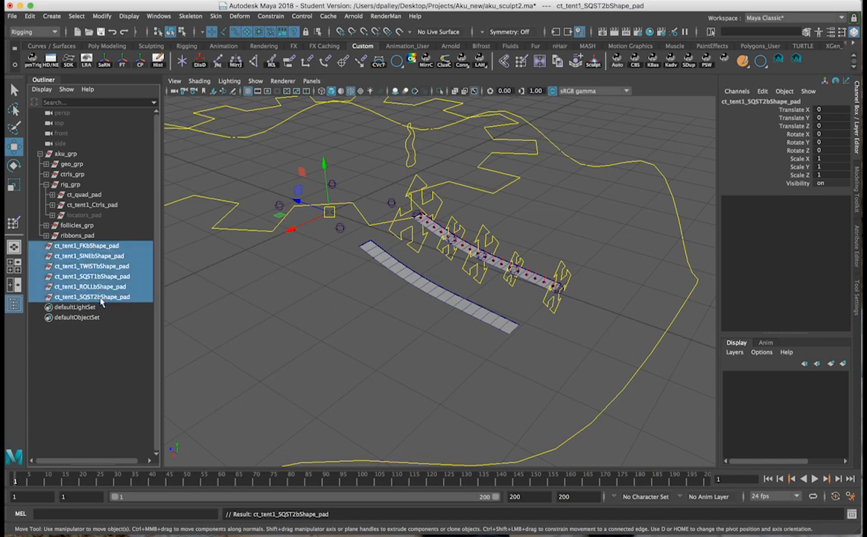
pyautogui.keyDown('alt'); pyautogui.moveTo(306, 287); pyautogui.dragTo(393, 291); pyautogui.keyUp('alt')
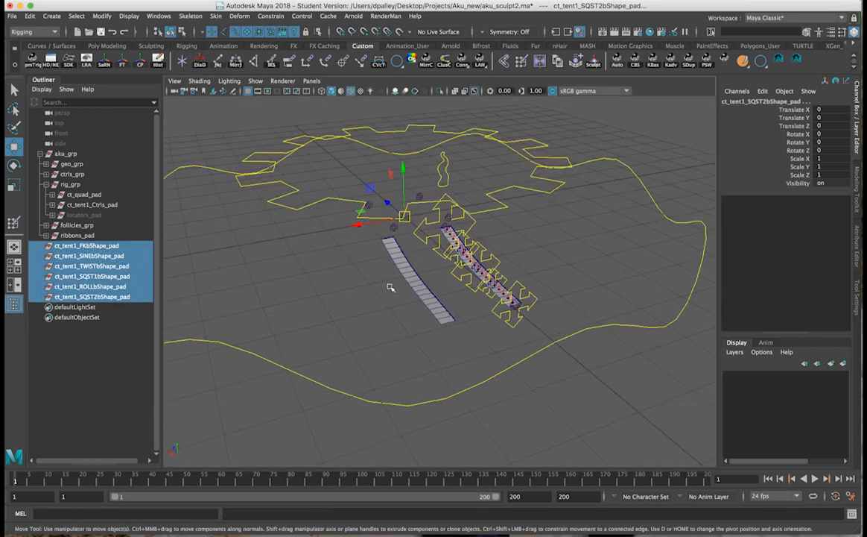
# Rename the duplicate ribbon ct_tentacle1_ribbon1 as ct_tentacle1_FKbShape_geo
pyautogui.click(384, 245)
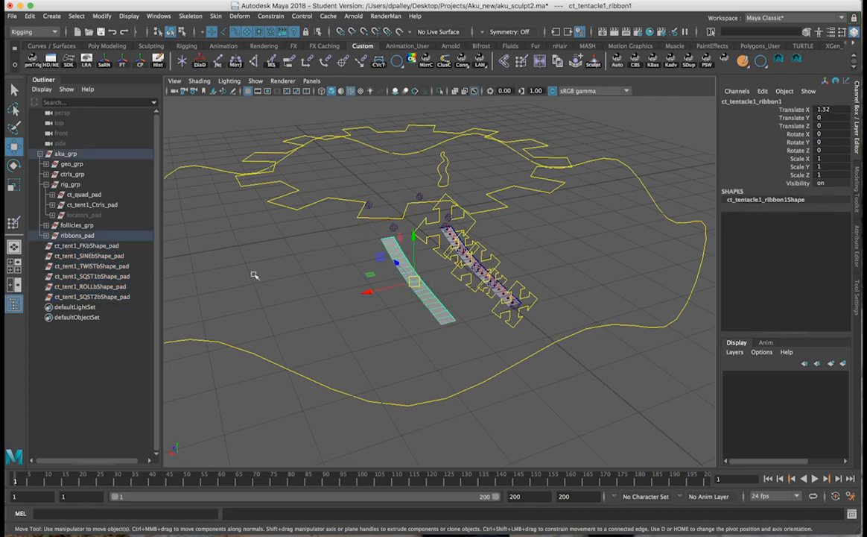
pyautogui.doubleClick(745, 101)
pyautogui.click(794, 101)
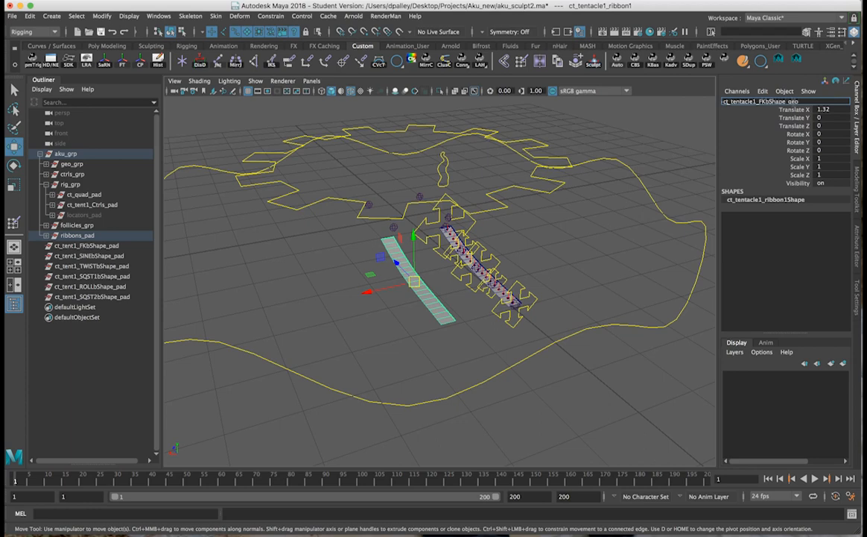
pyautogui.press('Return')
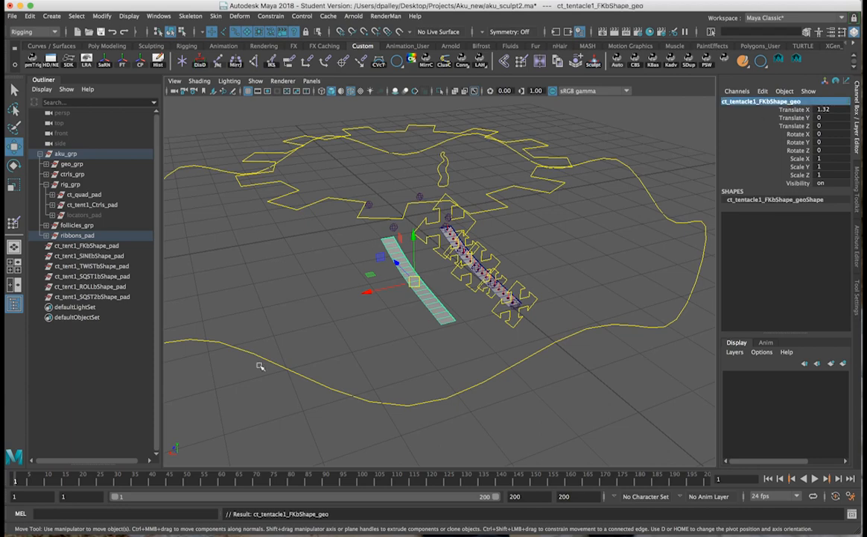
# Parent ct_tentacle1_FKbShape_geo under ct_tent1_FKbShape_pad and expand the group in the hierarchy
pyautogui.click(105, 246)
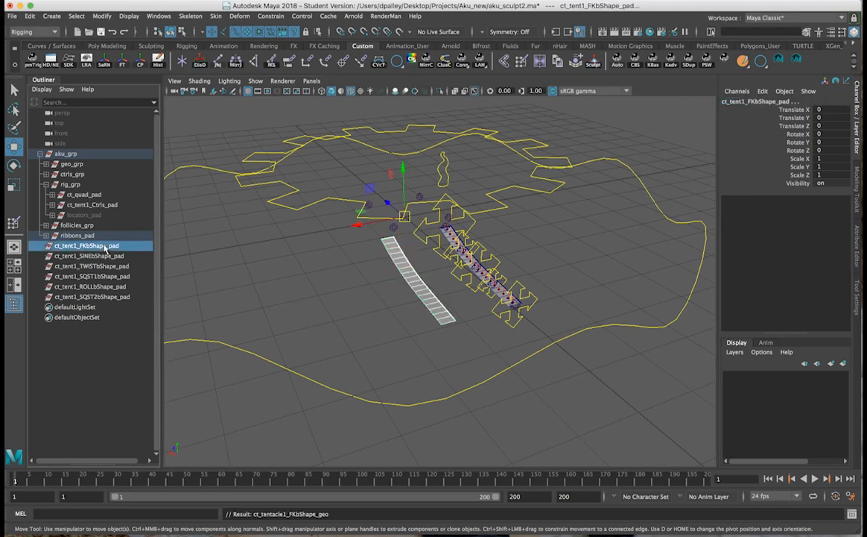
pyautogui.press('Down')
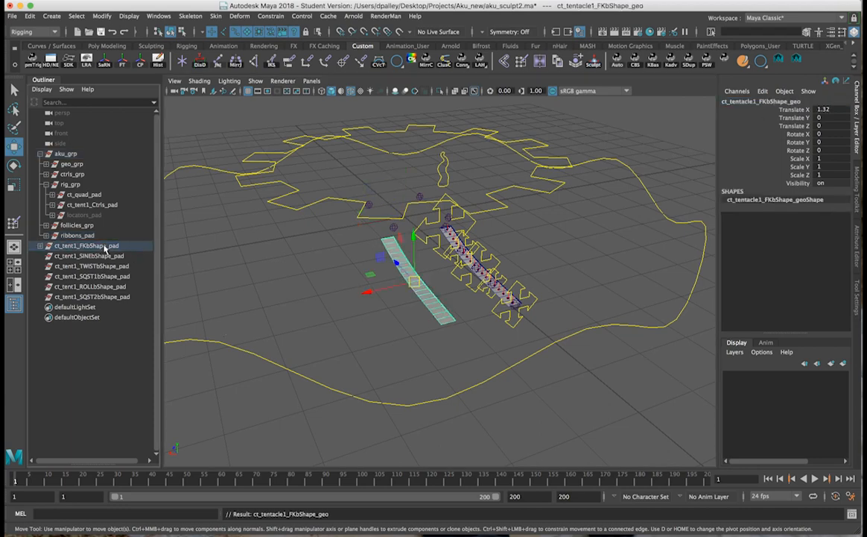
pyautogui.click(40, 247)
# Examine the duplicate FK blend-shape ribbon beside the rigged tentacle ribbon from several angles and distances
pyautogui.keyDown('alt'); pyautogui.moveTo(458, 307); pyautogui.dragTo(414, 295); pyautogui.keyUp('alt')
pyautogui.moveTo(382, 300); pyautogui.dragTo(355, 297, button='right')
pyautogui.press('z')
pyautogui.keyDown('alt'); pyautogui.moveTo(403, 301); pyautogui.dragTo(407, 309); pyautogui.keyUp('alt')
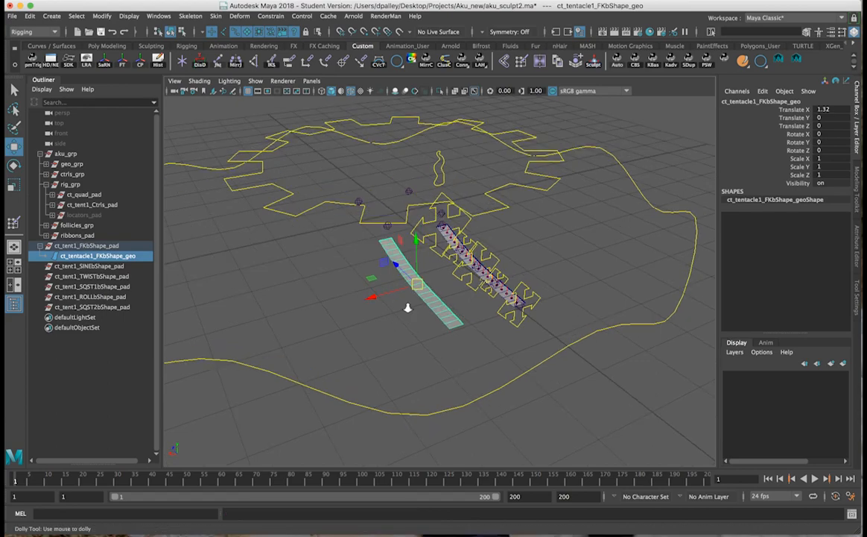
pyautogui.keyDown('alt'); pyautogui.moveTo(407, 308); pyautogui.dragTo(444, 308, button='right'); pyautogui.keyUp('alt')
pyautogui.keyDown('alt'); pyautogui.moveTo(444, 307); pyautogui.dragTo(483, 303); pyautogui.keyUp('alt')
pyautogui.keyDown('alt'); pyautogui.moveTo(446, 310); pyautogui.dragTo(190, 237); pyautogui.keyUp('alt')
pyautogui.click(81, 246)
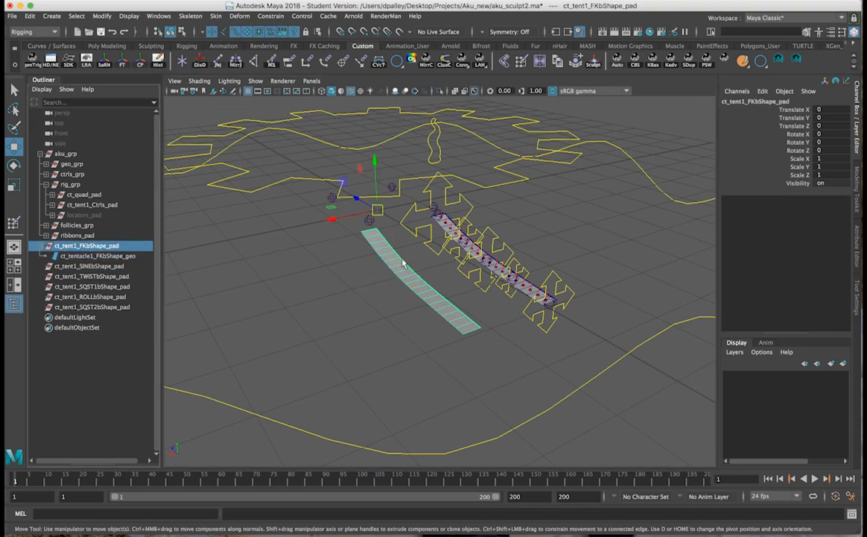
pyautogui.click(42, 254)
pyautogui.moveTo(266, 256)
pyautogui.keyDown('alt'); pyautogui.mouseDown()
pyautogui.moveTo(278, 256)
pyautogui.moveTo(269, 259)
pyautogui.mouseUp(); pyautogui.keyUp('alt')
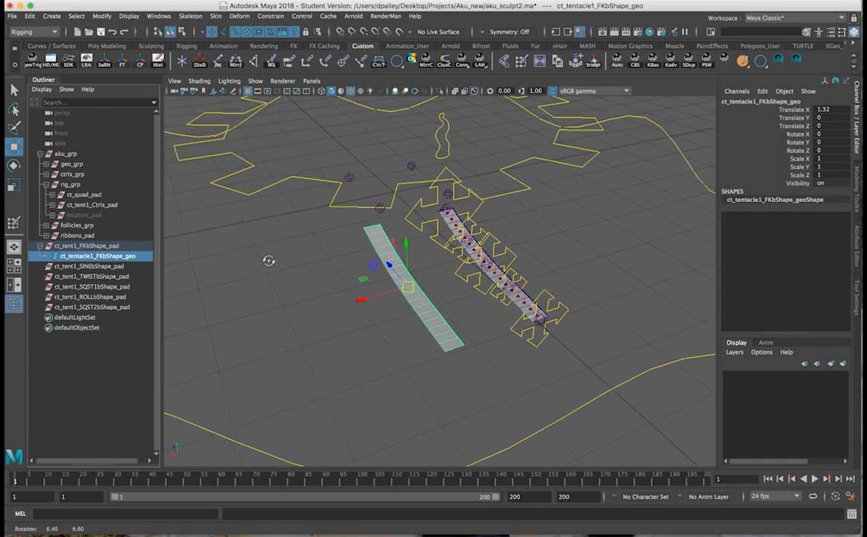
pyautogui.click(353, 253)
pyautogui.keyDown('alt'); pyautogui.moveTo(452, 261); pyautogui.dragTo(418, 262, button='right'); pyautogui.keyUp('alt')
pyautogui.keyDown('alt'); pyautogui.moveTo(418, 261); pyautogui.dragTo(602, 363); pyautogui.keyUp('alt')
pyautogui.press('e')
pyautogui.keyDown('alt'); pyautogui.moveTo(449, 320); pyautogui.dragTo(313, 224); pyautogui.keyUp('alt')
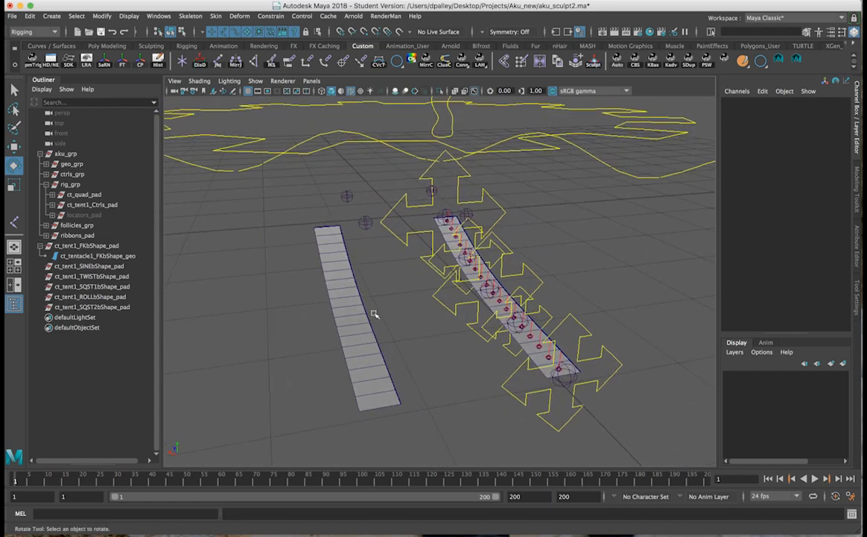
pyautogui.keyDown('alt'); pyautogui.moveTo(387, 335); pyautogui.dragTo(373, 371); pyautogui.keyUp('alt')
pyautogui.keyDown('alt'); pyautogui.moveTo(354, 370); pyautogui.dragTo(437, 370, button='middle'); pyautogui.keyUp('alt')
pyautogui.keyDown('alt'); pyautogui.moveTo(438, 370); pyautogui.dragTo(465, 334, button='right'); pyautogui.keyUp('alt')
pyautogui.moveTo(465, 335)
pyautogui.keyDown('alt'); pyautogui.mouseDown()
pyautogui.moveTo(441, 324)
pyautogui.moveTo(459, 326)
pyautogui.mouseUp(); pyautogui.keyUp('alt')
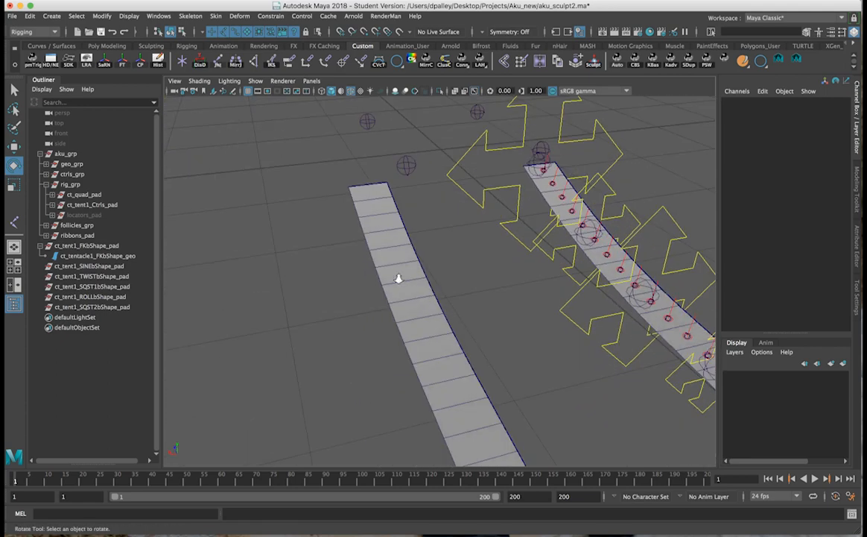
pyautogui.keyDown('alt'); pyautogui.moveTo(399, 278); pyautogui.dragTo(374, 250, button='right'); pyautogui.keyUp('alt')
pyautogui.keyDown('alt'); pyautogui.moveTo(466, 298); pyautogui.dragTo(373, 235); pyautogui.keyUp('alt')
pyautogui.keyDown('alt'); pyautogui.moveTo(510, 419); pyautogui.dragTo(490, 374); pyautogui.keyUp('alt')
pyautogui.keyDown('alt'); pyautogui.moveTo(490, 373); pyautogui.dragTo(454, 379, button='right'); pyautogui.keyUp('alt')
pyautogui.keyDown('alt'); pyautogui.moveTo(453, 379); pyautogui.dragTo(490, 379); pyautogui.keyUp('alt')
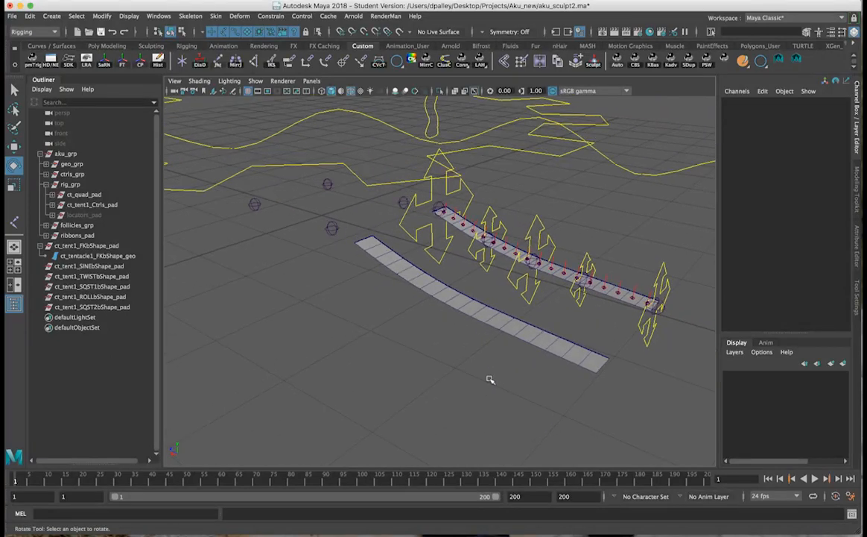
# Select the ribbon ct_tentacle1_FKbShape_geo and set it to the lowest display smoothness
pyautogui.keyDown('alt'); pyautogui.moveTo(436, 314); pyautogui.dragTo(360, 271); pyautogui.keyUp('alt')
pyautogui.click(420, 307)
pyautogui.press('1')
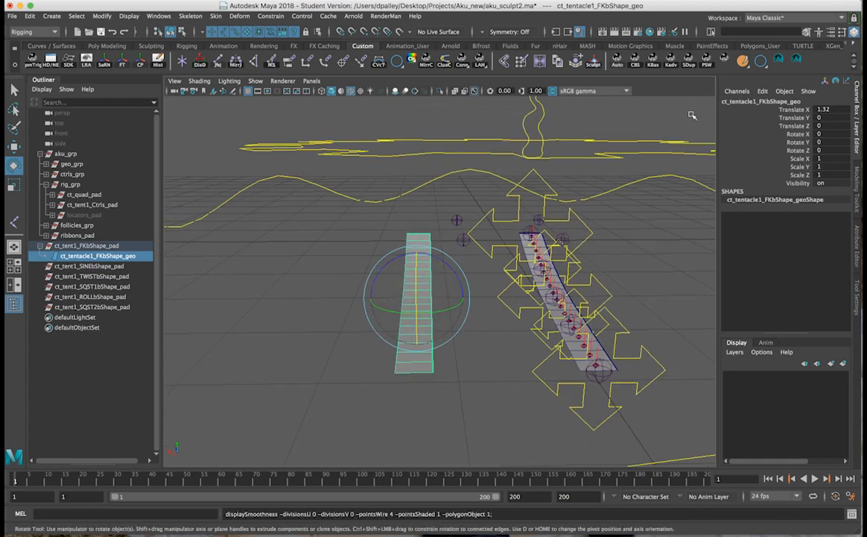
# Set the Translate X of ct_tentacle1_FKbShape_geo to 1
pyautogui.doubleClick(830, 110)
pyautogui.write('1')
pyautogui.press('Return')
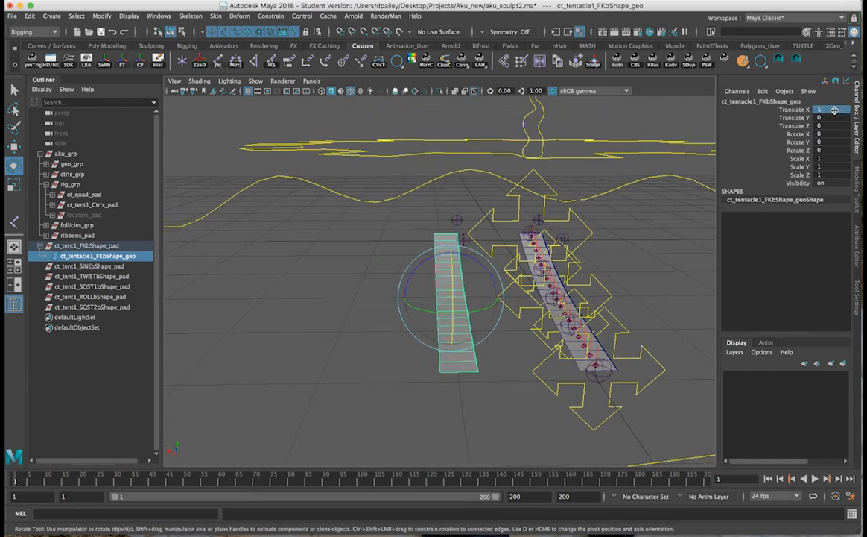
pyautogui.moveTo(353, 294)
pyautogui.keyDown('alt'); pyautogui.mouseDown()
pyautogui.moveTo(457, 304)
pyautogui.moveTo(350, 304)
pyautogui.mouseUp(); pyautogui.keyUp('alt')
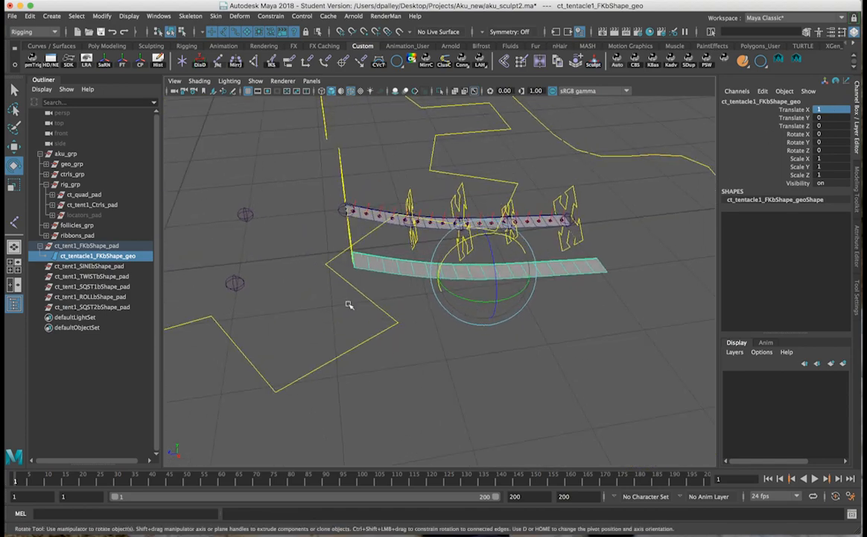
# Create a locator and snap it to the outer corner at the base end of the FK blend-shape ribbon
pyautogui.press('w')
pyautogui.keyDown('alt'); pyautogui.moveTo(408, 317); pyautogui.dragTo(442, 319); pyautogui.keyUp('alt')
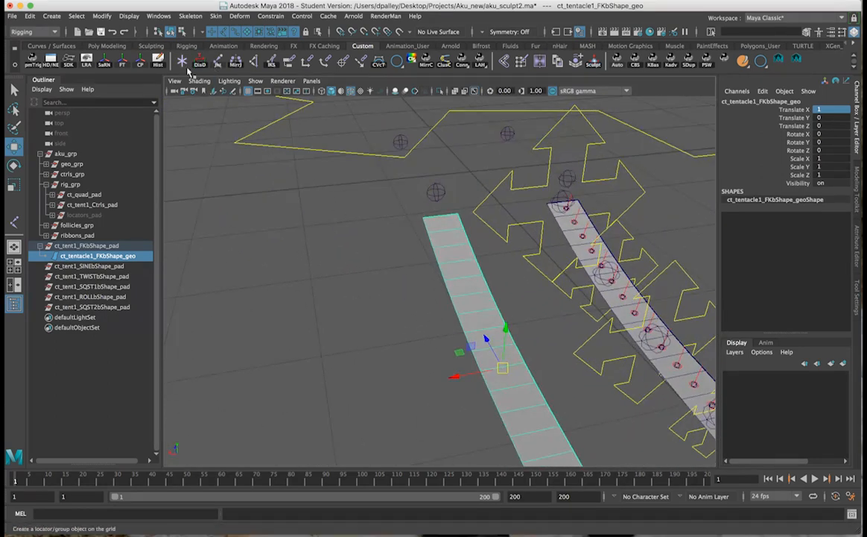
pyautogui.press('g')
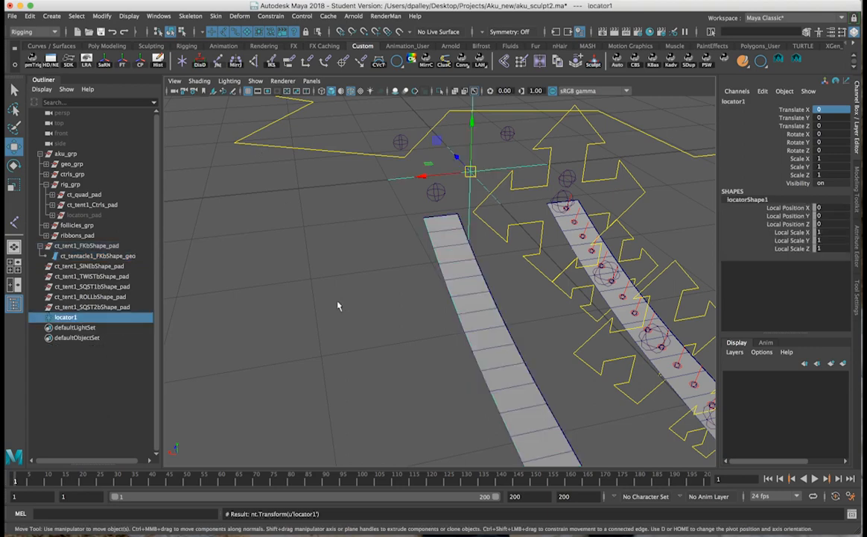
pyautogui.keyDown('alt'); pyautogui.moveTo(353, 305); pyautogui.dragTo(436, 290); pyautogui.keyUp('alt')
pyautogui.press('v')
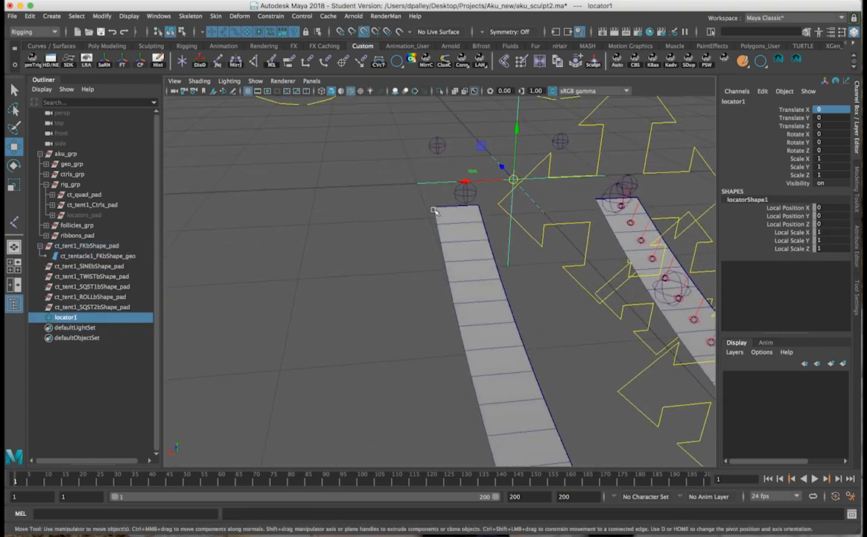
pyautogui.press('v')
pyautogui.moveTo(443, 204); pyautogui.dragTo(437, 208, button='middle')
pyautogui.keyDown('alt'); pyautogui.moveTo(449, 233); pyautogui.dragTo(527, 278); pyautogui.keyUp('alt')
pyautogui.keyDown('alt'); pyautogui.moveTo(527, 320); pyautogui.dragTo(454, 293); pyautogui.keyUp('alt')
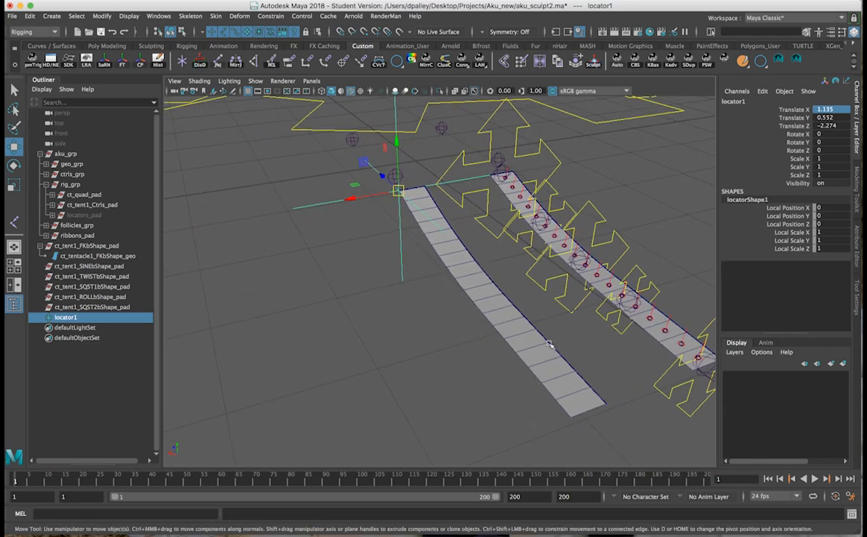
# Duplicate the locator and snap the copy to the ribbon's outer edge, three spans down from the base corner
pyautogui.keyDown('alt'); pyautogui.moveTo(464, 297); pyautogui.dragTo(364, 269); pyautogui.keyUp('alt')
pyautogui.keyDown('alt'); pyautogui.moveTo(364, 269); pyautogui.dragTo(494, 259, button='right'); pyautogui.keyUp('alt')
pyautogui.keyDown('alt'); pyautogui.moveTo(494, 260); pyautogui.dragTo(426, 243); pyautogui.keyUp('alt')
pyautogui.keyDown('alt'); pyautogui.moveTo(426, 244); pyautogui.dragTo(488, 246, button='right'); pyautogui.keyUp('alt')
pyautogui.keyDown('alt'); pyautogui.moveTo(521, 205); pyautogui.dragTo(510, 255, button='middle'); pyautogui.keyUp('alt')
pyautogui.hotkey('ctrl', 'd')
pyautogui.press('v')
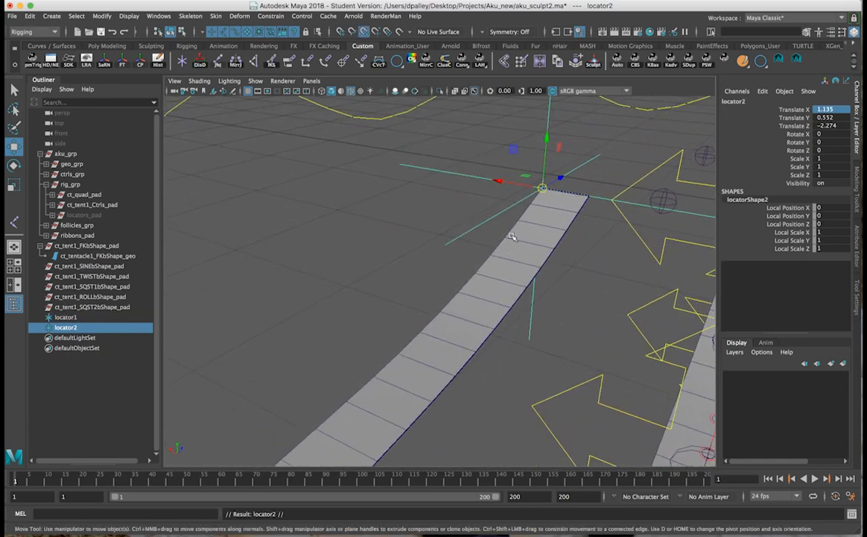
pyautogui.moveTo(509, 235); pyautogui.dragTo(507, 237, button='middle')
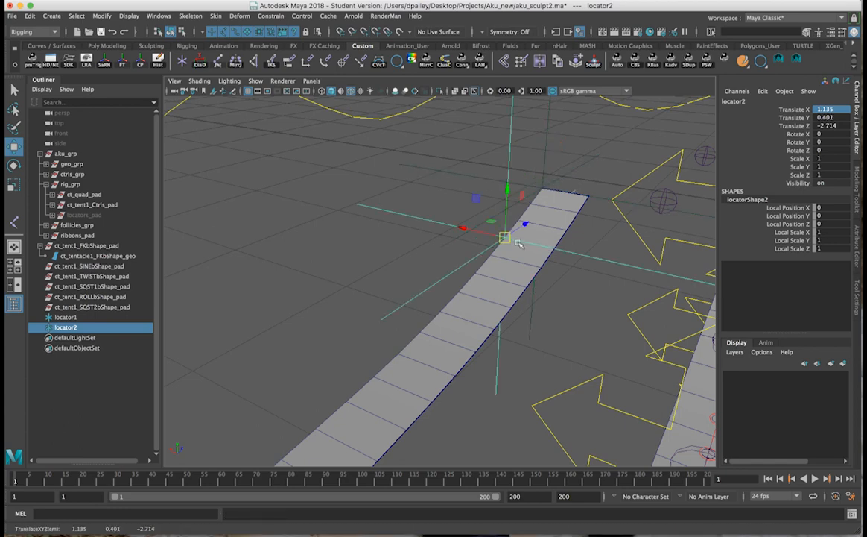
# Duplicate the locator two more times, snapping each copy three spans further along the ribbon's outer edge
pyautogui.hotkey('ctrl', 'd')
pyautogui.press('v')
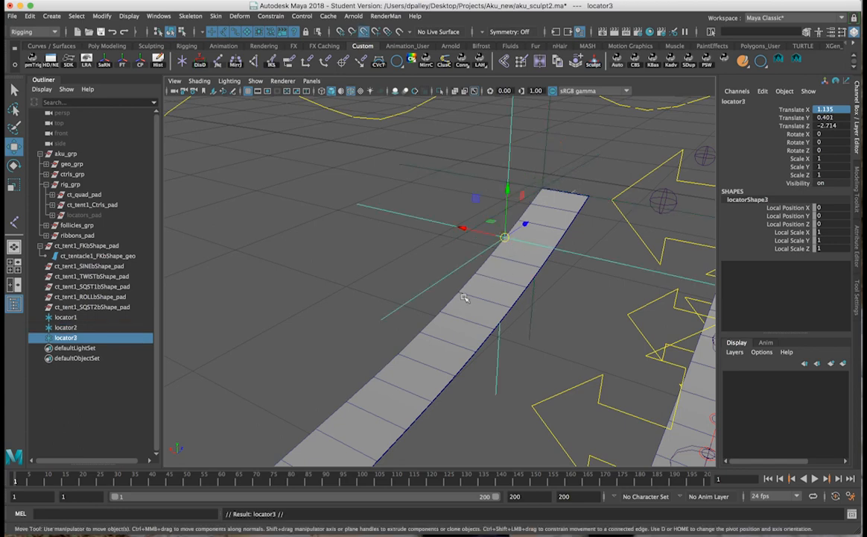
pyautogui.moveTo(458, 293); pyautogui.dragTo(457, 292, button='middle')
pyautogui.hotkey('ctrl', 'd')
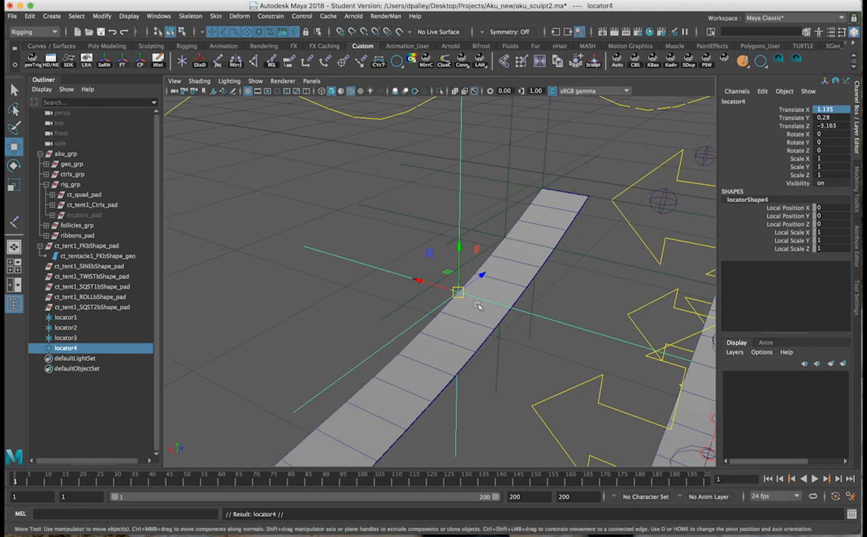
pyautogui.press('v')
pyautogui.middleClick(398, 353)
pyautogui.keyDown('alt'); pyautogui.moveTo(448, 352); pyautogui.dragTo(435, 329, button='right'); pyautogui.keyUp('alt')
pyautogui.keyDown('alt'); pyautogui.moveTo(435, 329); pyautogui.dragTo(523, 264, button='middle'); pyautogui.keyUp('alt')
pyautogui.keyDown('alt'); pyautogui.moveTo(523, 263); pyautogui.dragTo(495, 267, button='right'); pyautogui.keyUp('alt')
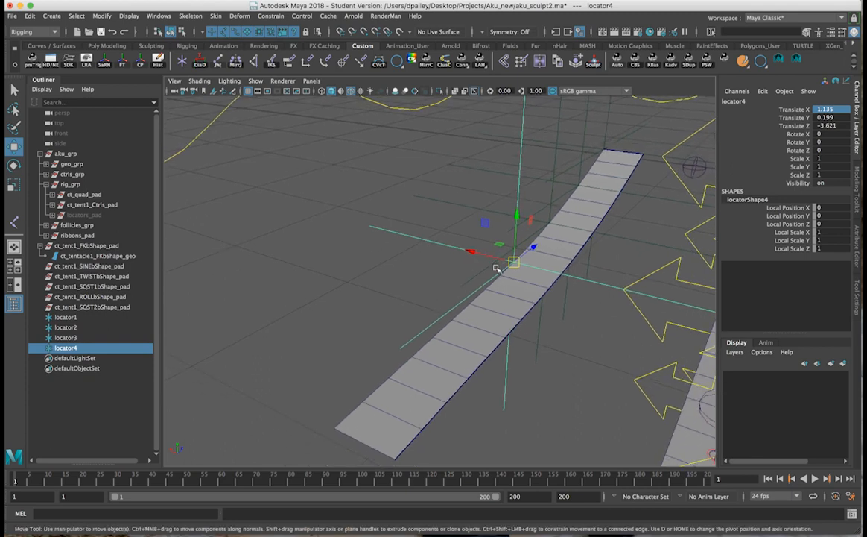
# Add three more locator copies at three-span intervals along the same edge, snapping the last one to the ribbon's tip corner
pyautogui.hotkey('ctrl', 'd')
pyautogui.press('v')
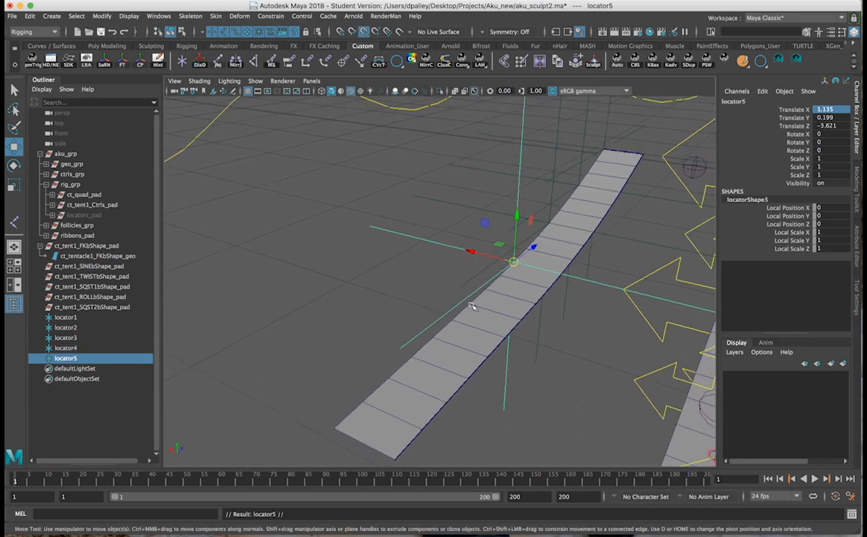
pyautogui.middleClick(470, 306)
pyautogui.hotkey('ctrl', 'd')
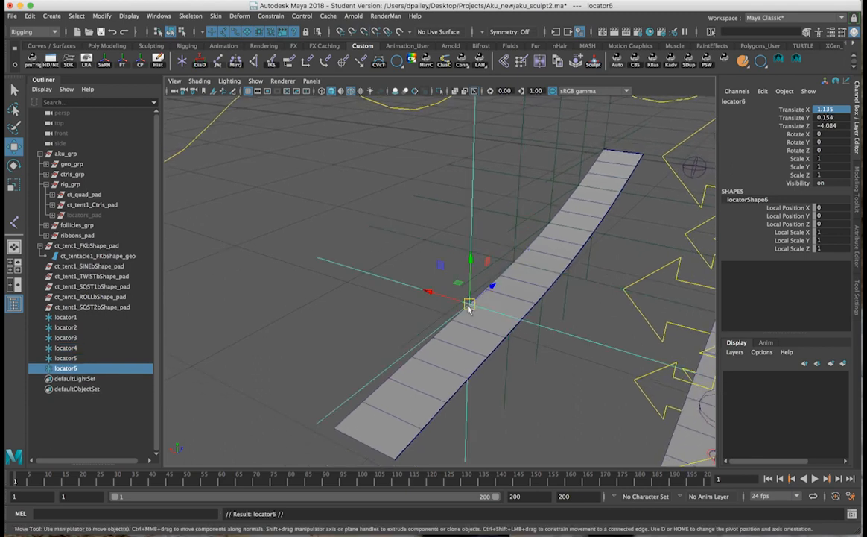
pyautogui.press('v')
pyautogui.middleClick(416, 357)
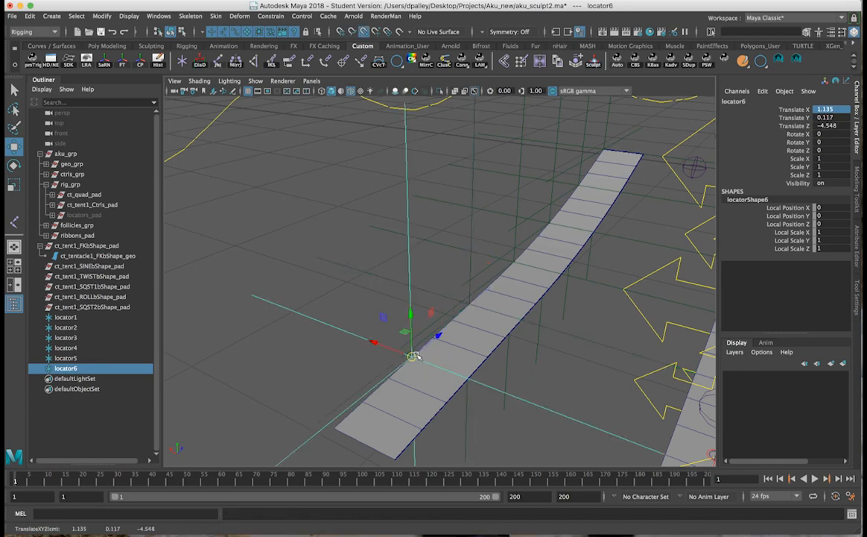
pyautogui.hotkey('ctrl', 'd')
pyautogui.middleClick(337, 427)
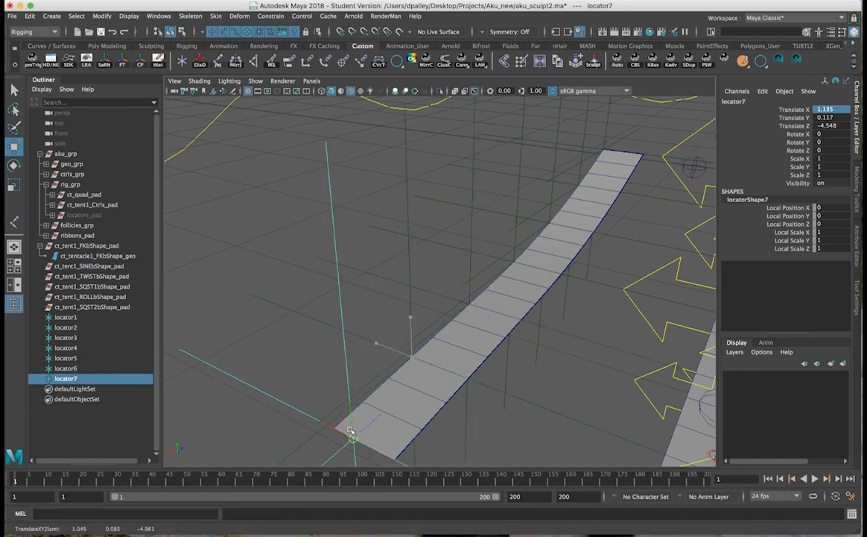
pyautogui.keyDown('alt'); pyautogui.moveTo(337, 428); pyautogui.dragTo(396, 366); pyautogui.keyUp('alt')
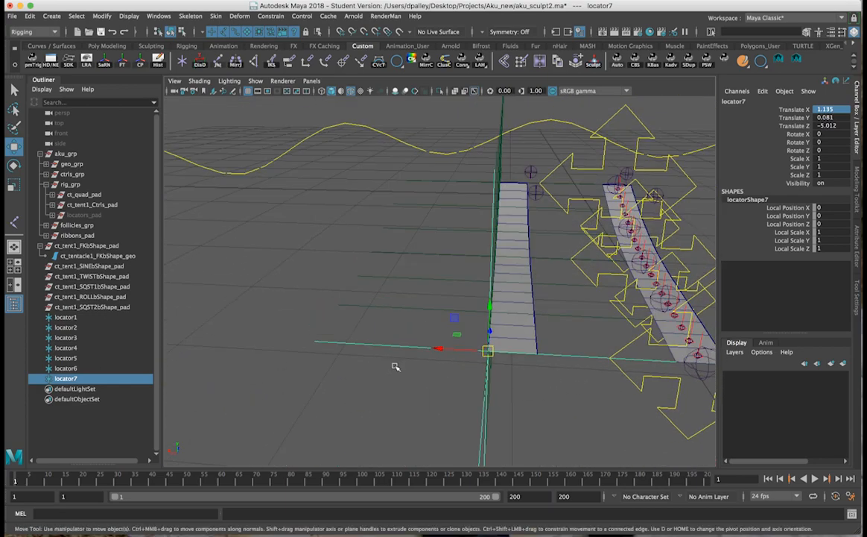
# Centre all seven locators across the ribbon by setting their Translate X to 1, leaving them deselected
pyautogui.keyDown('alt'); pyautogui.moveTo(405, 326); pyautogui.dragTo(410, 330); pyautogui.keyUp('alt')
pyautogui.moveTo(408, 400); pyautogui.dragTo(420, 174)
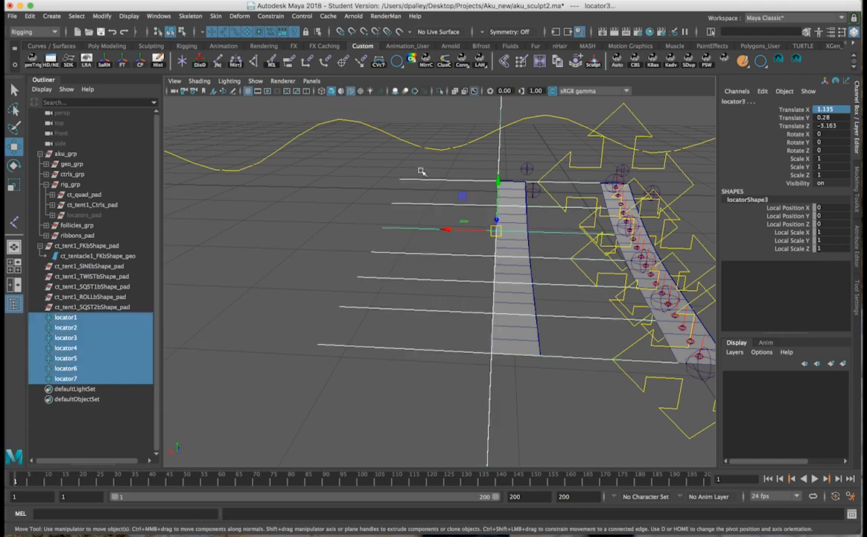
pyautogui.write('1')
pyautogui.press('Return')
pyautogui.keyDown('alt'); pyautogui.moveTo(669, 259); pyautogui.dragTo(457, 356); pyautogui.keyUp('alt')
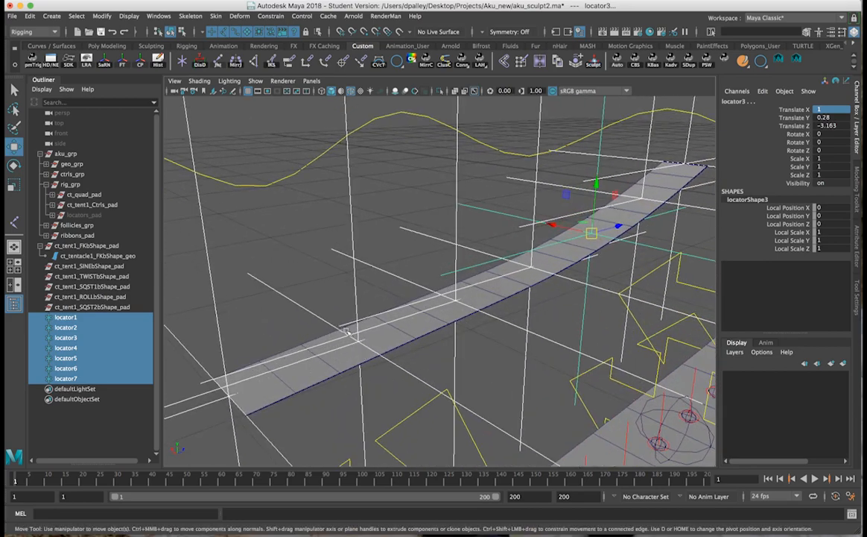
pyautogui.keyDown('alt'); pyautogui.moveTo(402, 339); pyautogui.dragTo(392, 222); pyautogui.keyUp('alt')
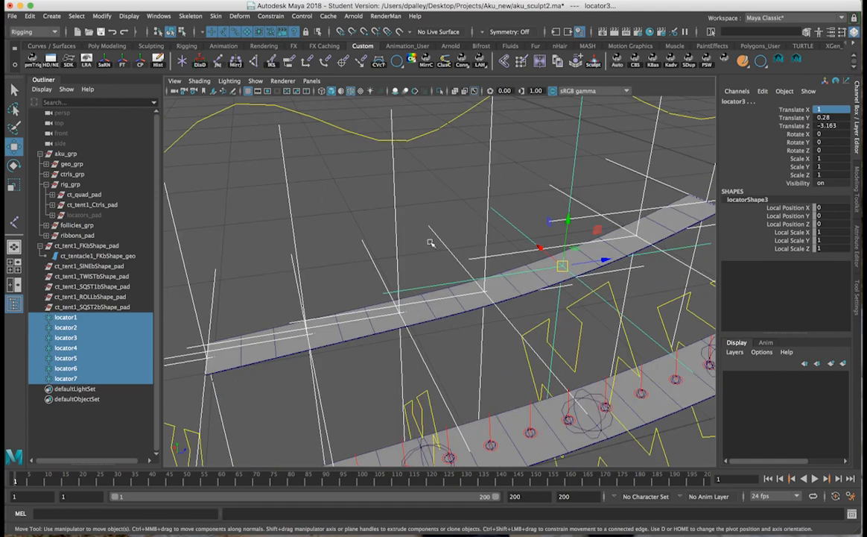
pyautogui.click(422, 253)
pyautogui.keyDown('alt'); pyautogui.moveTo(422, 253); pyautogui.dragTo(477, 298); pyautogui.keyUp('alt')
# Build a chain of seven joints with the Joint Tool, snapping one joint to each locator from the ribbon's base to its tip
pyautogui.click(218, 60)
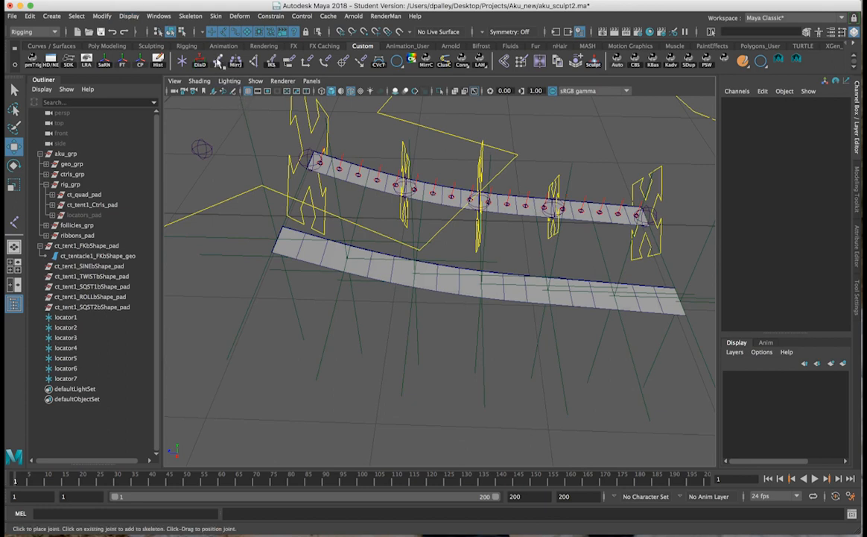
pyautogui.keyDown('alt'); pyautogui.moveTo(325, 229); pyautogui.dragTo(305, 238); pyautogui.keyUp('alt')
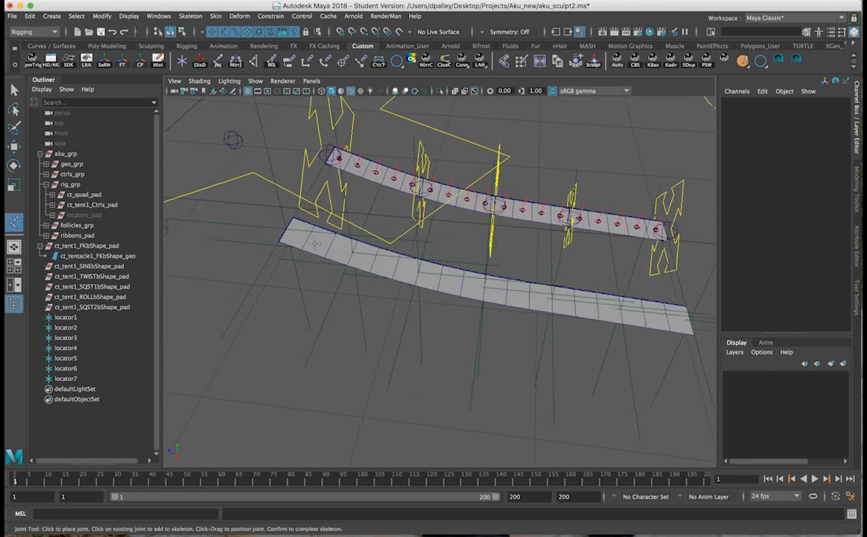
pyautogui.click(285, 223)
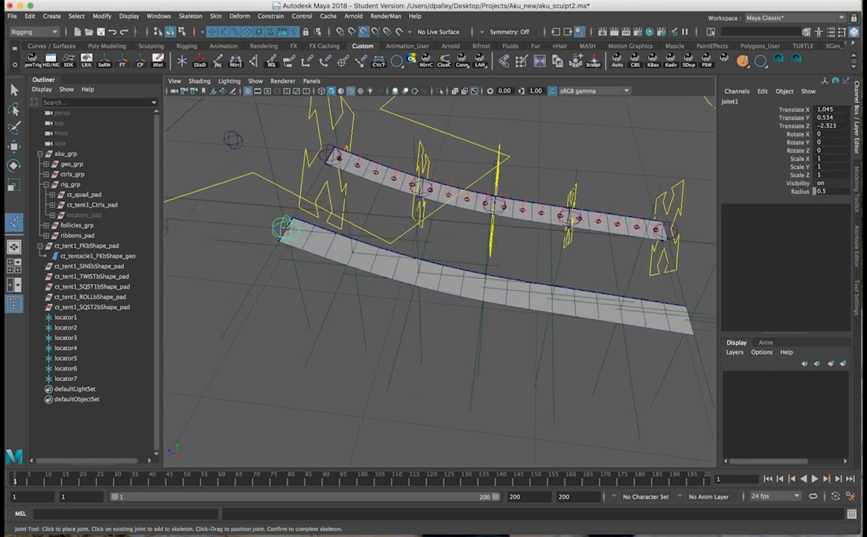
pyautogui.press('Return')
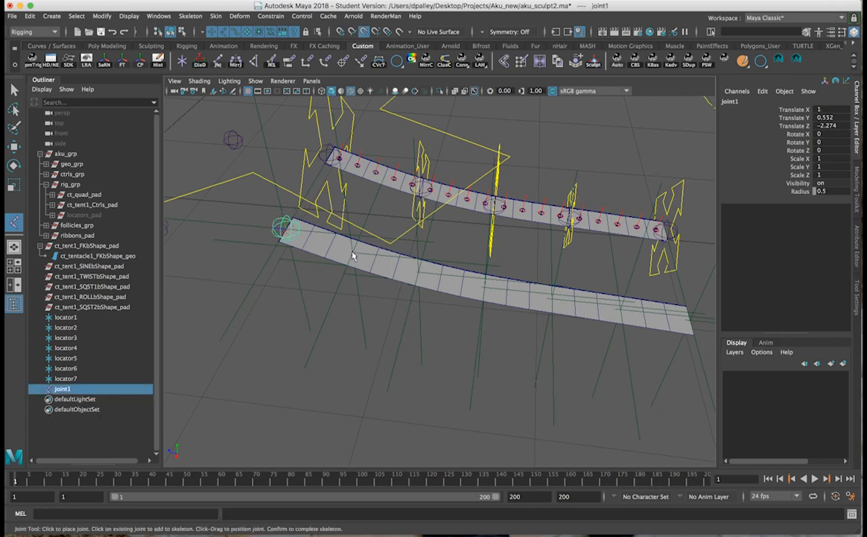
pyautogui.click(353, 254)
pyautogui.click(419, 272)
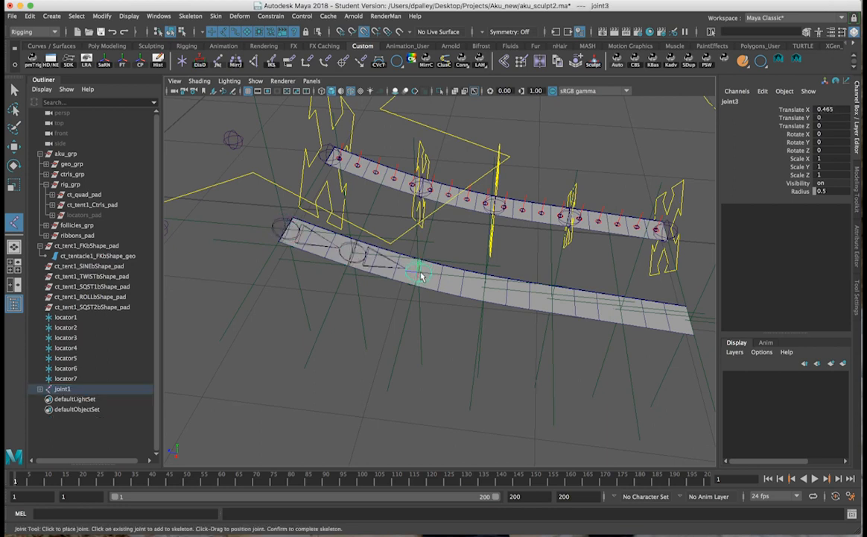
pyautogui.click(485, 285)
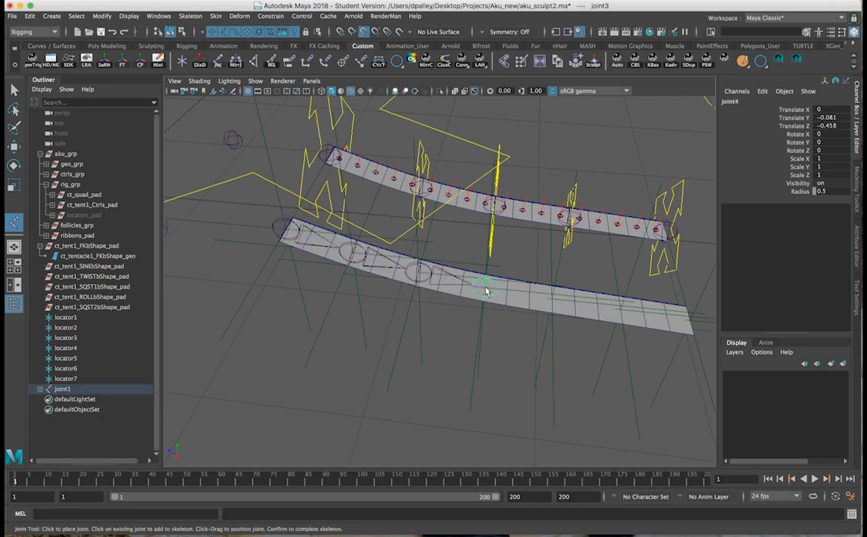
pyautogui.click(553, 299)
pyautogui.click(622, 308)
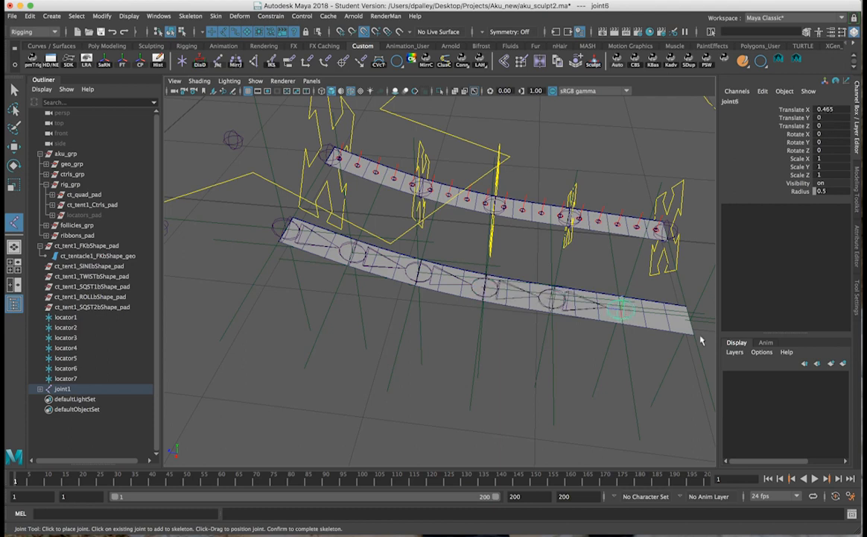
pyautogui.click(689, 325)
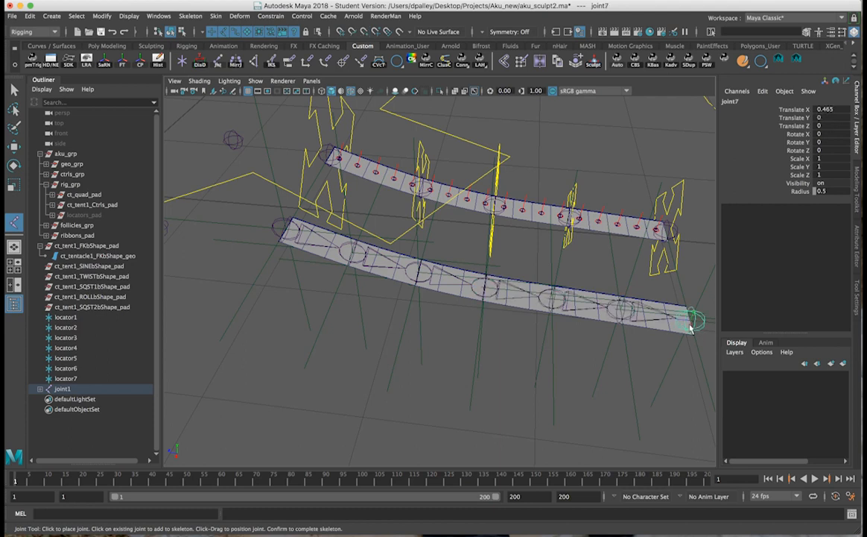
pyautogui.press('Return')
pyautogui.scroll(-2, 508, 323)
pyautogui.keyDown('alt'); pyautogui.moveTo(509, 323); pyautogui.dragTo(448, 312); pyautogui.keyUp('alt')
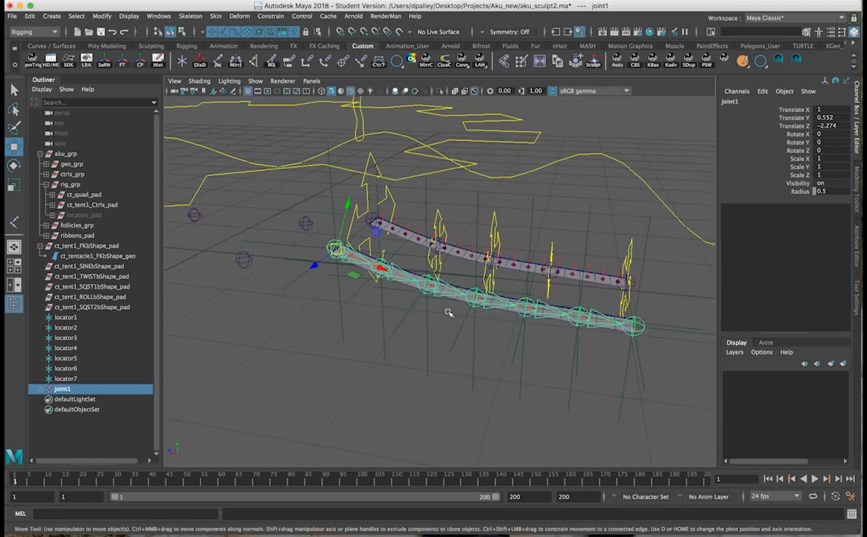
# Walk the selection down the new joint chain and back up to the root to check its hierarchy
pyautogui.press('Down')
pyautogui.press('Down')
pyautogui.press('Down')
pyautogui.press('Down')
pyautogui.press('Down')
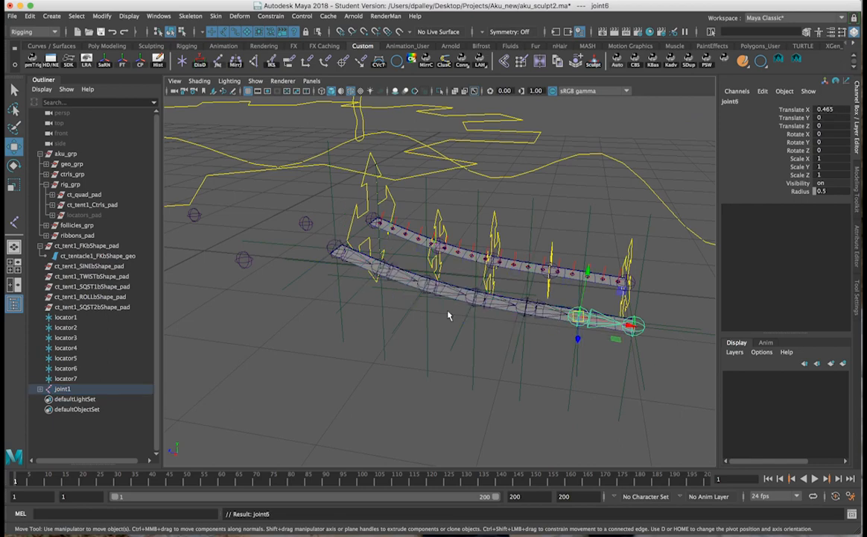
pyautogui.press('Up')
pyautogui.press('Up')
pyautogui.press('Up')
pyautogui.press('Up')
pyautogui.press('Up')
# Delete the seven guide locators, keeping the joint chain on the FK ribbon
pyautogui.keyDown('alt'); pyautogui.moveTo(448, 315); pyautogui.dragTo(365, 216); pyautogui.keyUp('alt')
pyautogui.press('Delete')
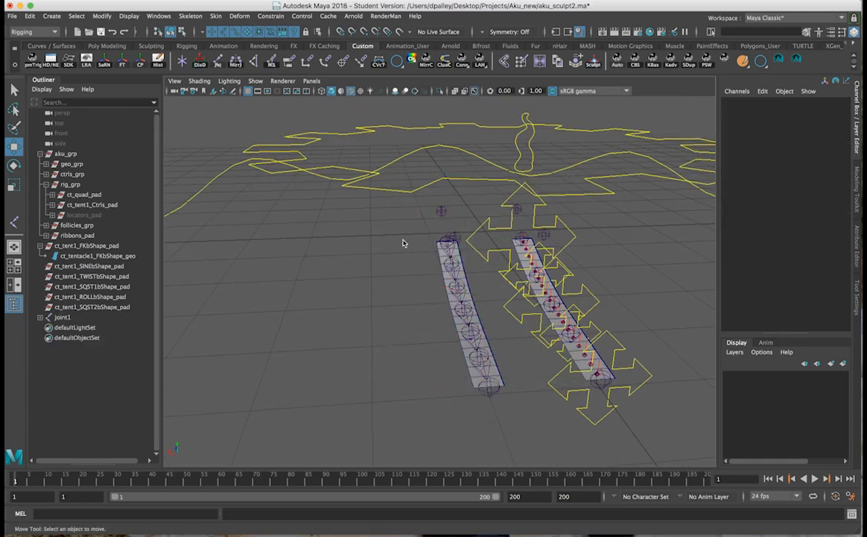
pyautogui.keyDown('alt'); pyautogui.moveTo(401, 289); pyautogui.dragTo(414, 253); pyautogui.keyUp('alt')
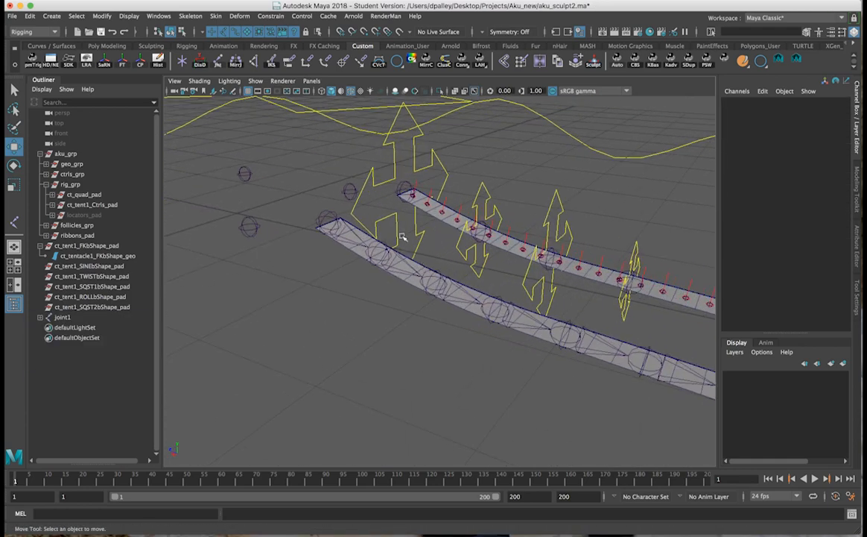
# Expand the whole joint chain in the hierarchy and rename its root joint as ct_tent1_FK1_waste
pyautogui.click(333, 218)
pyautogui.keyDown('alt'); pyautogui.moveTo(374, 272); pyautogui.dragTo(335, 269); pyautogui.keyUp('alt')
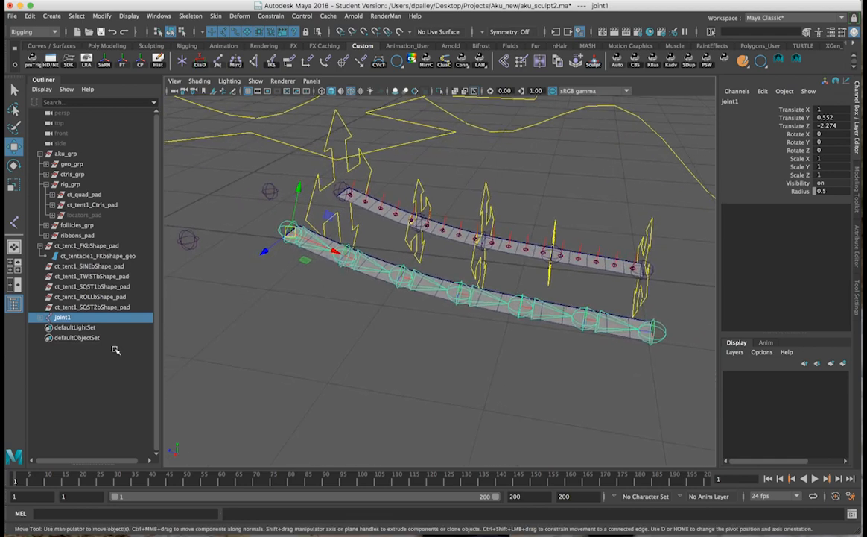
pyautogui.keyDown('shift'); pyautogui.click(41, 316); pyautogui.keyUp('shift')
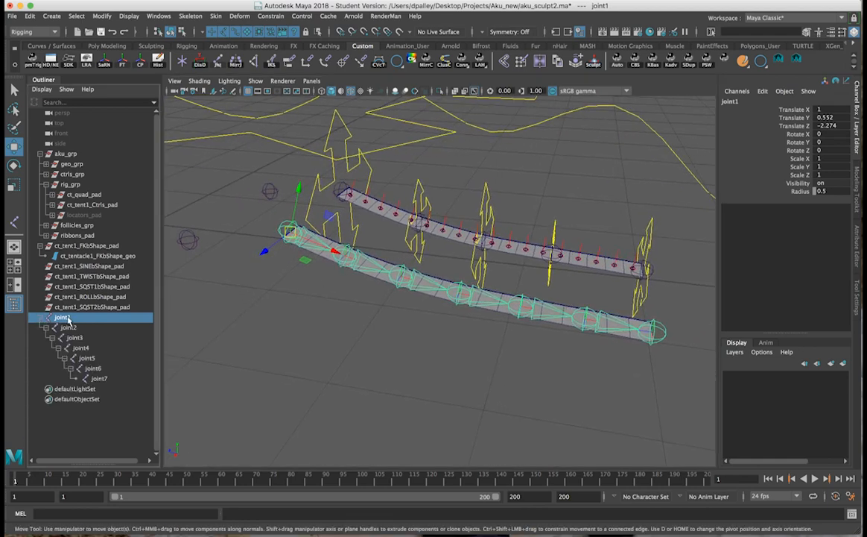
pyautogui.doubleClick(65, 318)
pyautogui.write('ct_te')
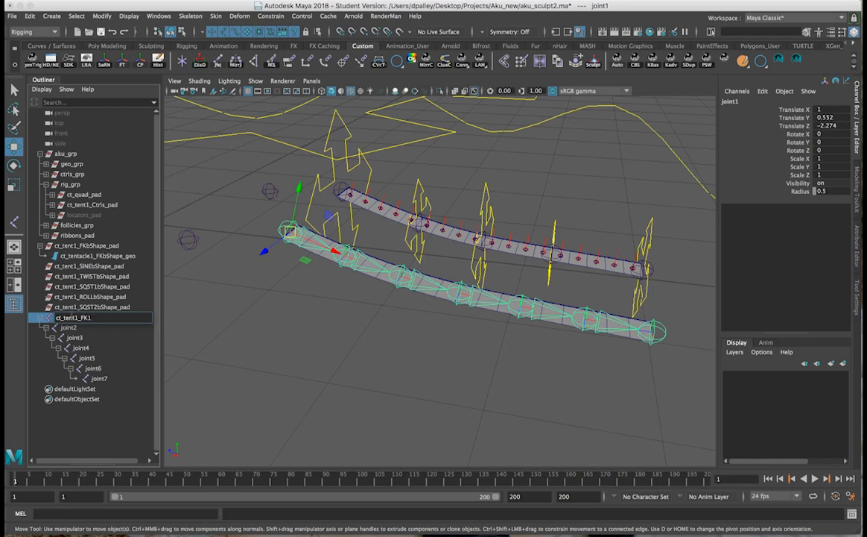
pyautogui.press('Return')
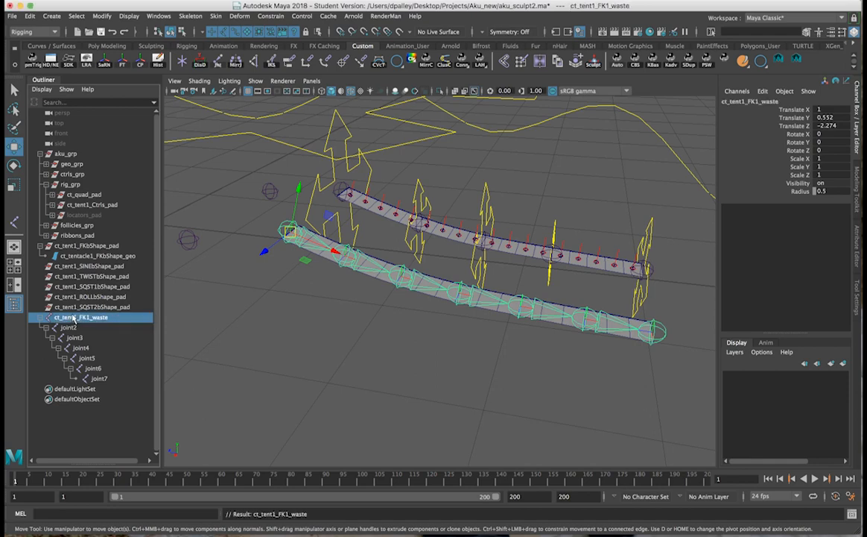
# Copy the root joint's name onto its child joint2 and rename that child as ct_tent2_FK1_waste
pyautogui.doubleClick(74, 317)
pyautogui.hotkey('ctrl', 'c')
pyautogui.doubleClick(74, 328)
pyautogui.hotkey('ctrl', 'v')
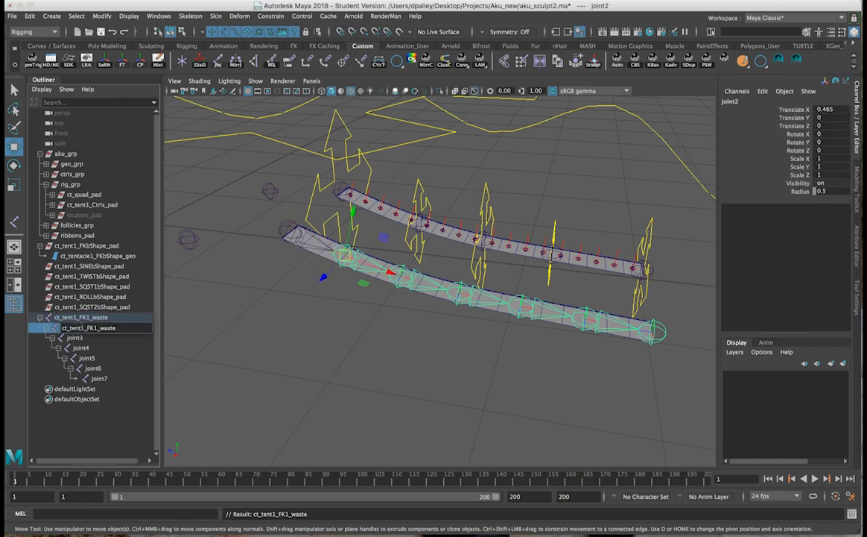
pyautogui.press('Return')
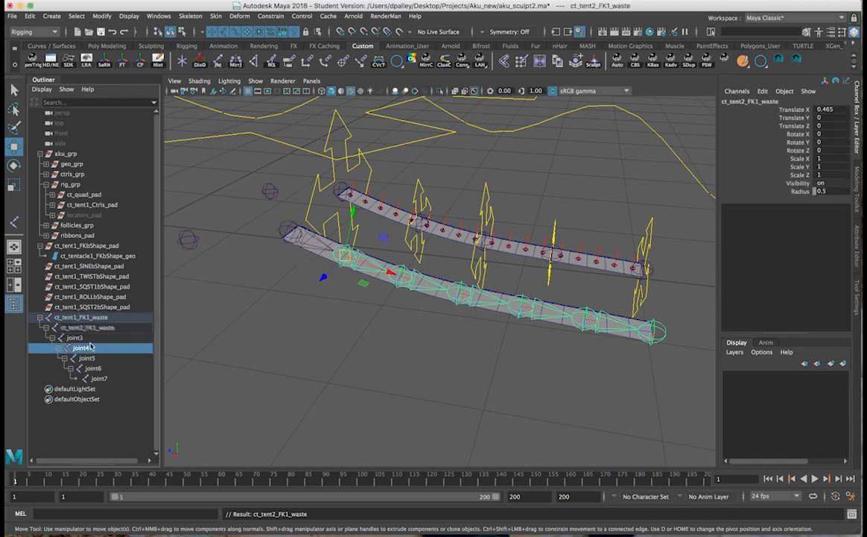
# Batch-rename the whole chain from its root with the DP Autorigger Renamer, using Joint type, orient ct and part tent1_FK
pyautogui.click(86, 319)
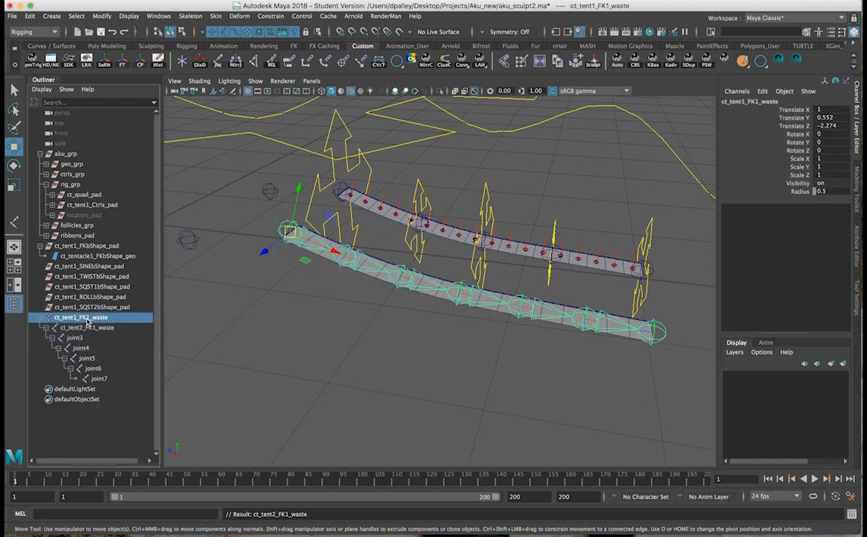
pyautogui.doubleClick(88, 319)
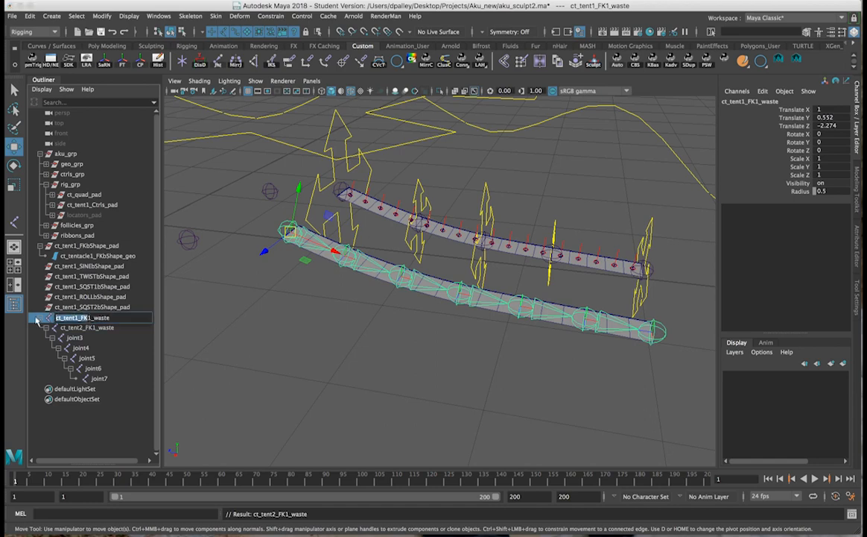
pyautogui.press('Return')
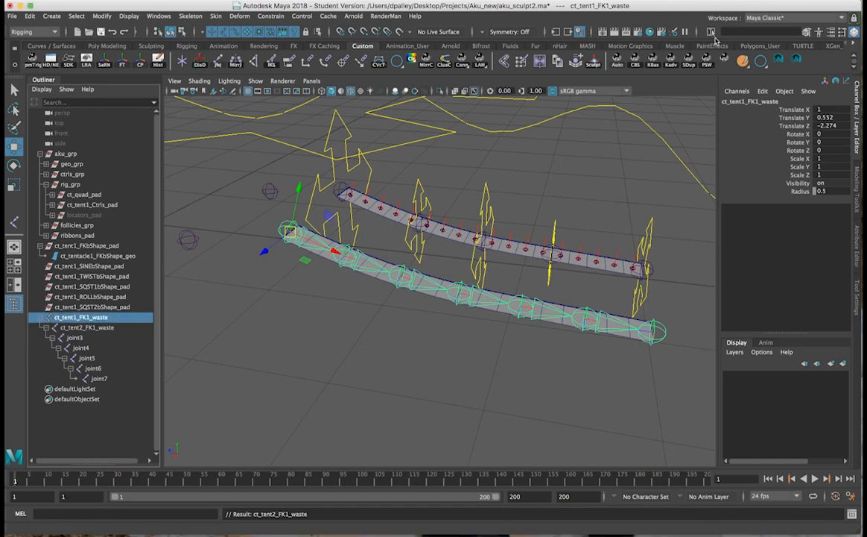
pyautogui.click(625, 65)
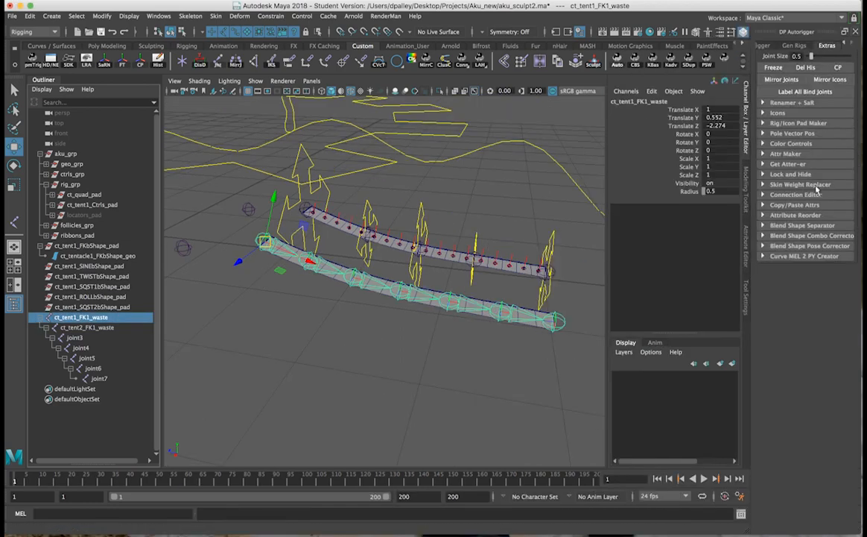
pyautogui.click(797, 103)
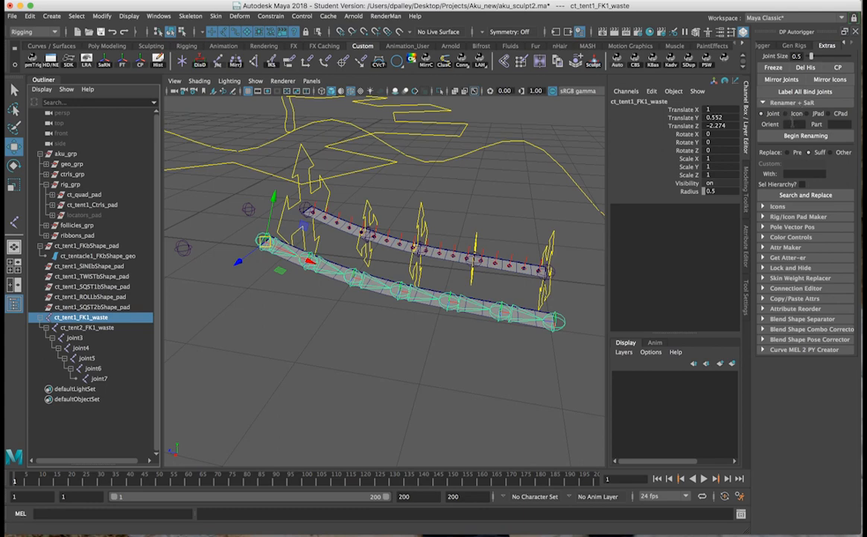
pyautogui.click(793, 124)
pyautogui.doubleClick(71, 317)
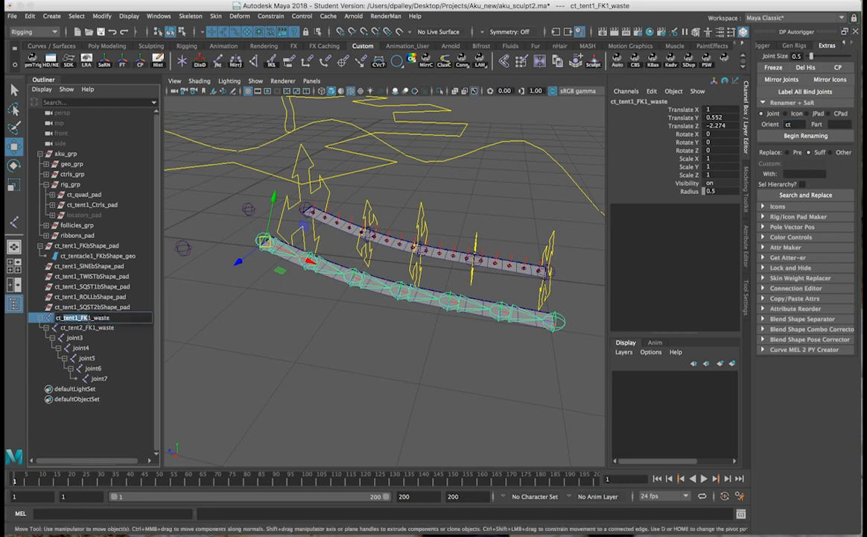
pyautogui.click(841, 123)
pyautogui.write('tent1_FK')
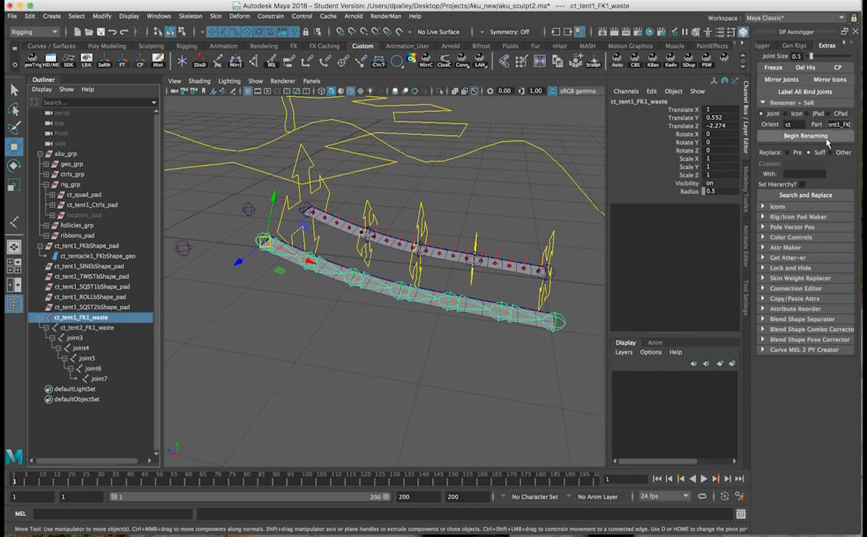
pyautogui.click(817, 137)
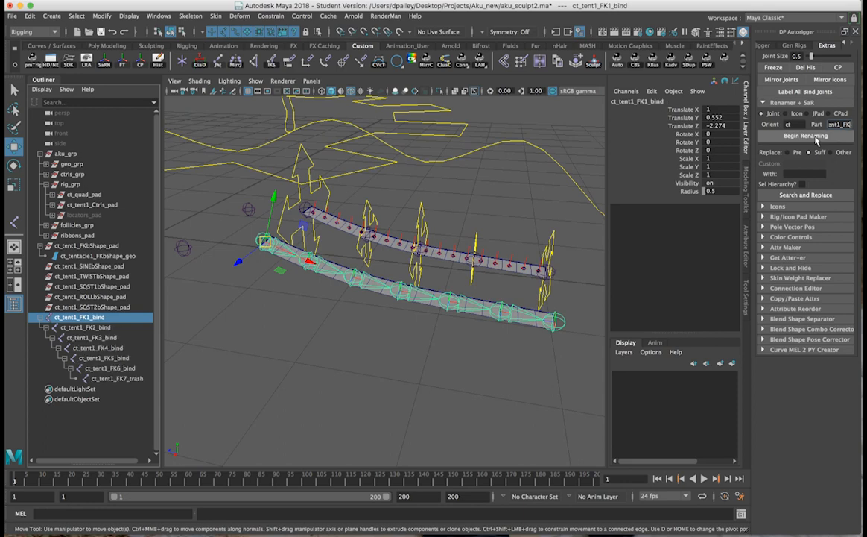
pyautogui.doubleClick(99, 316)
pyautogui.doubleClick(100, 316)
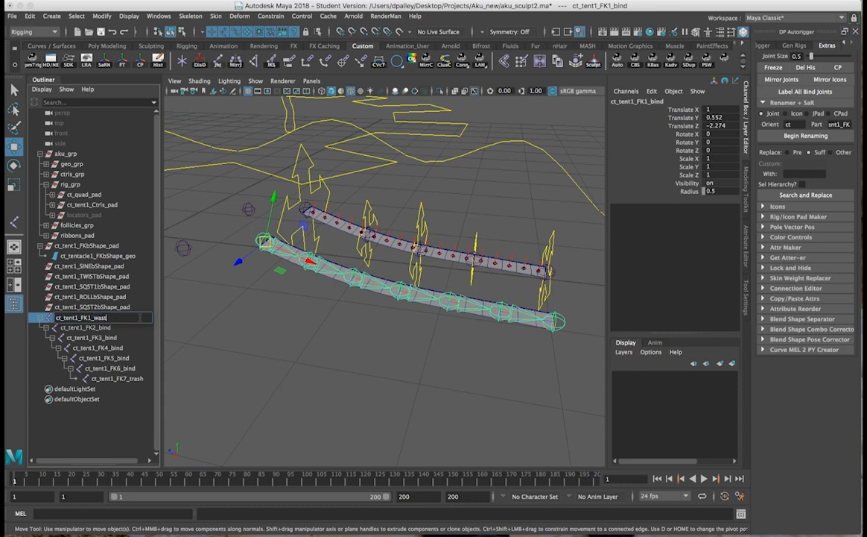
pyautogui.press('super+z')
# Replace _bind with _waste in the names of the selected joints ct_tent1_FK1 through ct_tent1_FK6 using Search and Replace Names
pyautogui.click(137, 360)
pyautogui.moveTo(103, 320); pyautogui.dragTo(147, 409)
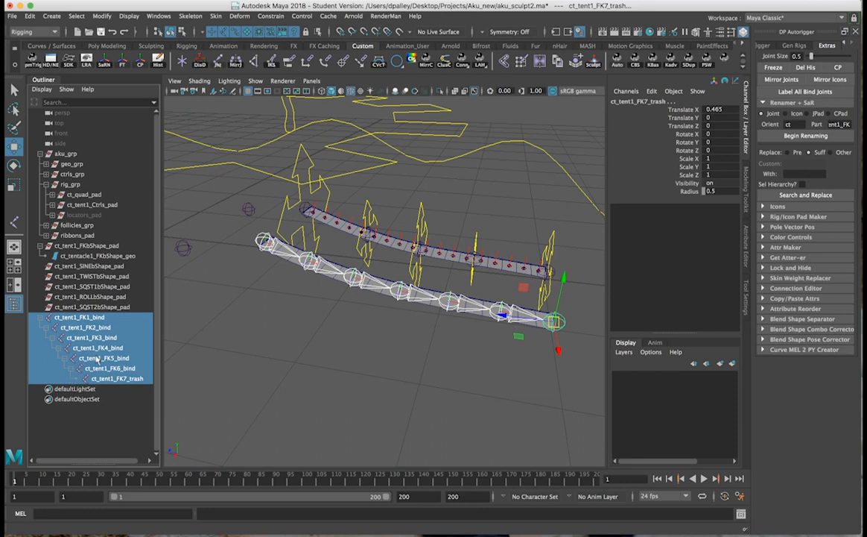
pyautogui.moveTo(103, 320); pyautogui.dragTo(132, 370)
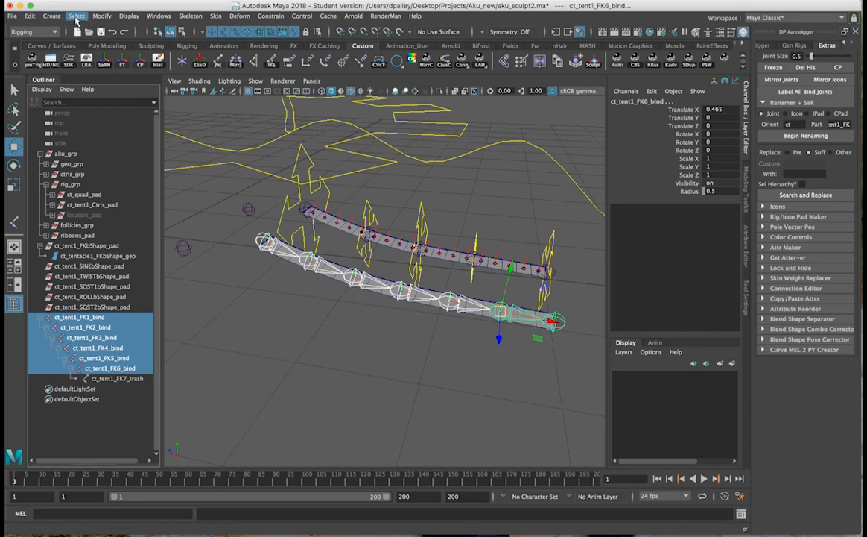
pyautogui.click(101, 61)
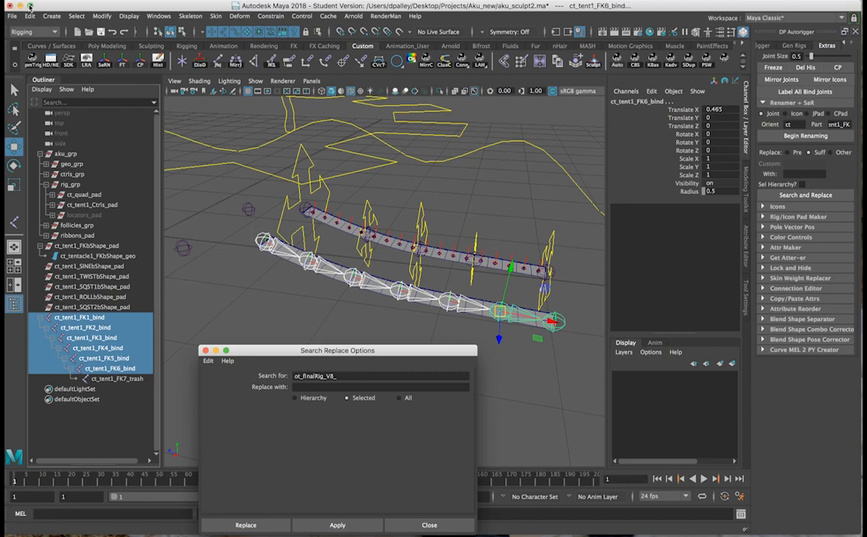
pyautogui.click(75, 17)
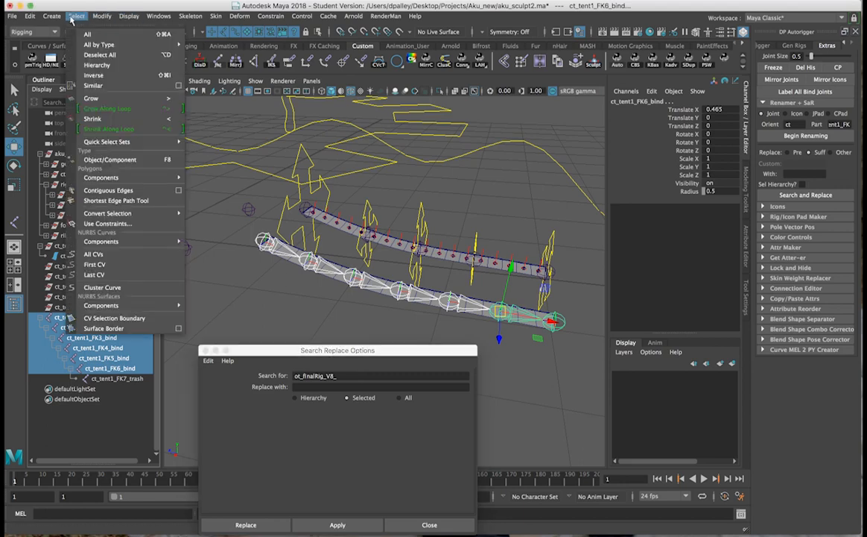
pyautogui.moveTo(36, 20)
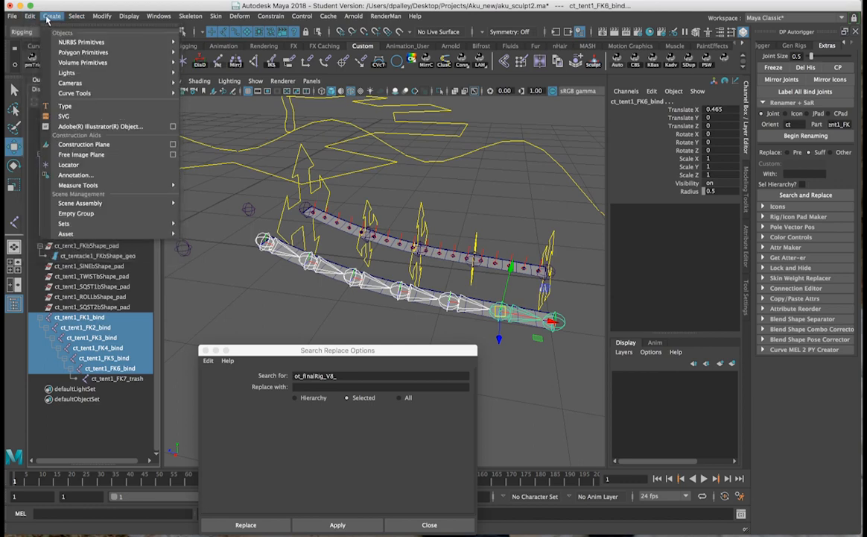
pyautogui.moveTo(75, 19)
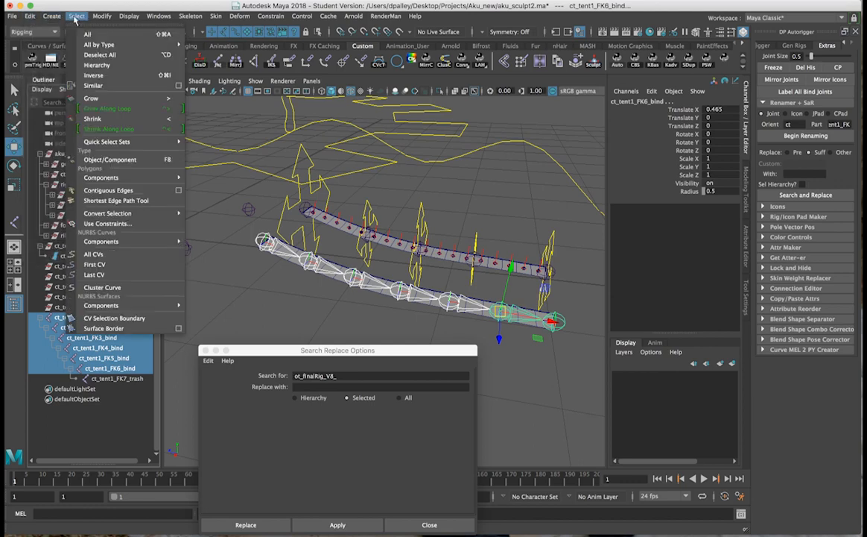
pyautogui.moveTo(106, 20)
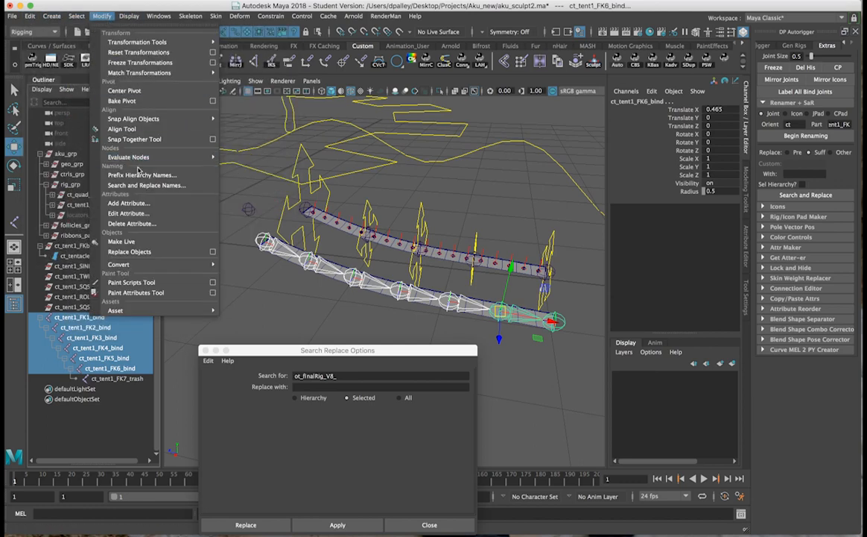
pyautogui.click(143, 185)
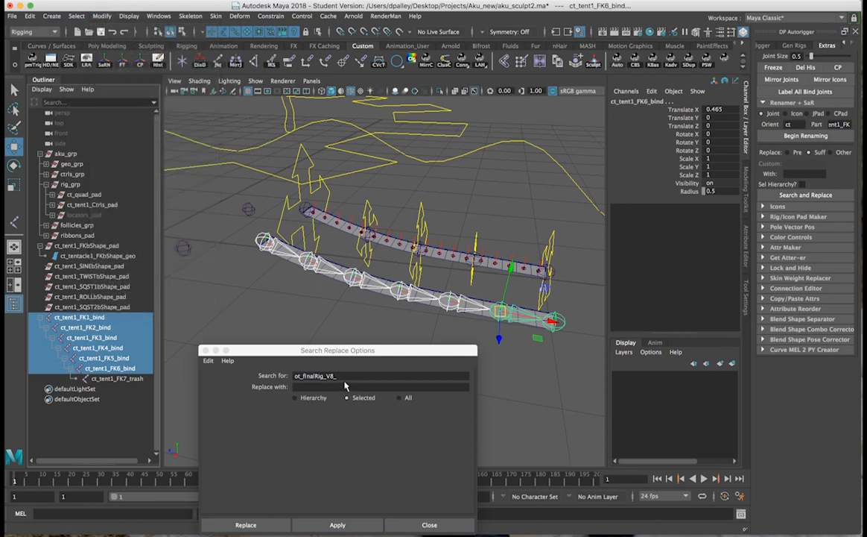
pyautogui.press('BackSpace')
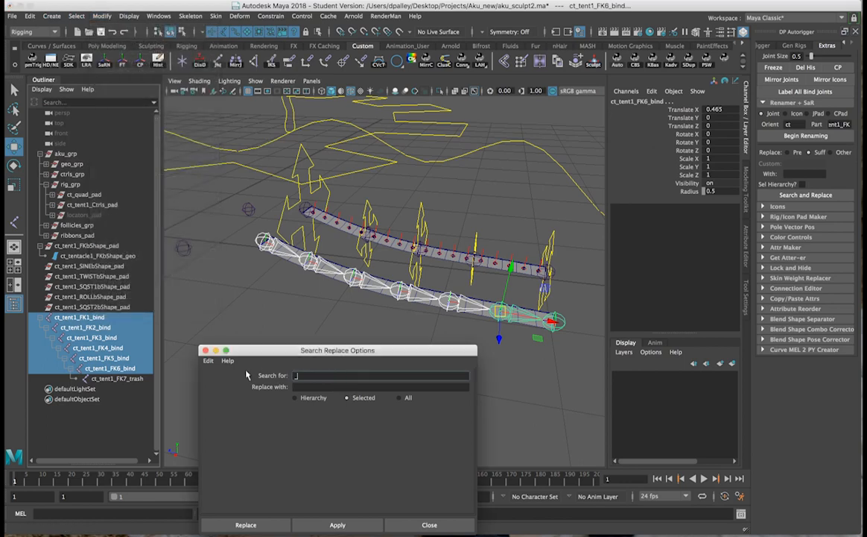
pyautogui.click(296, 386)
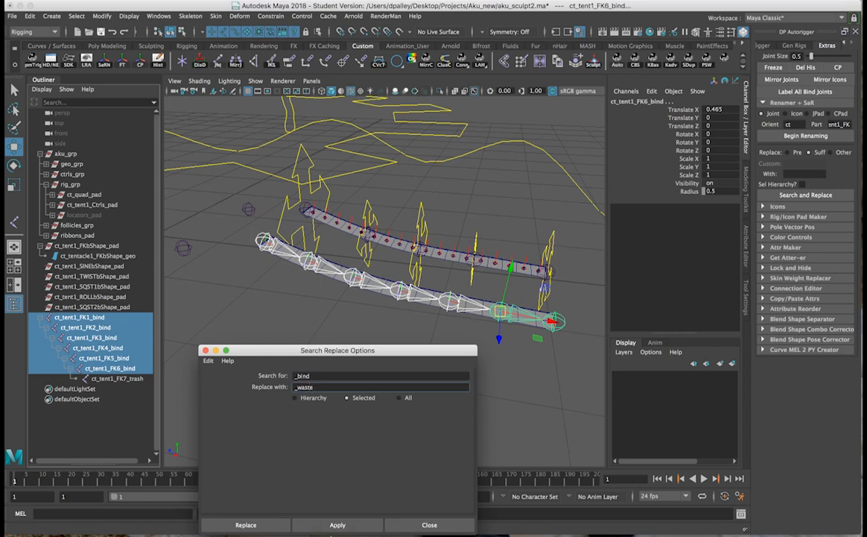
pyautogui.click(337, 524)
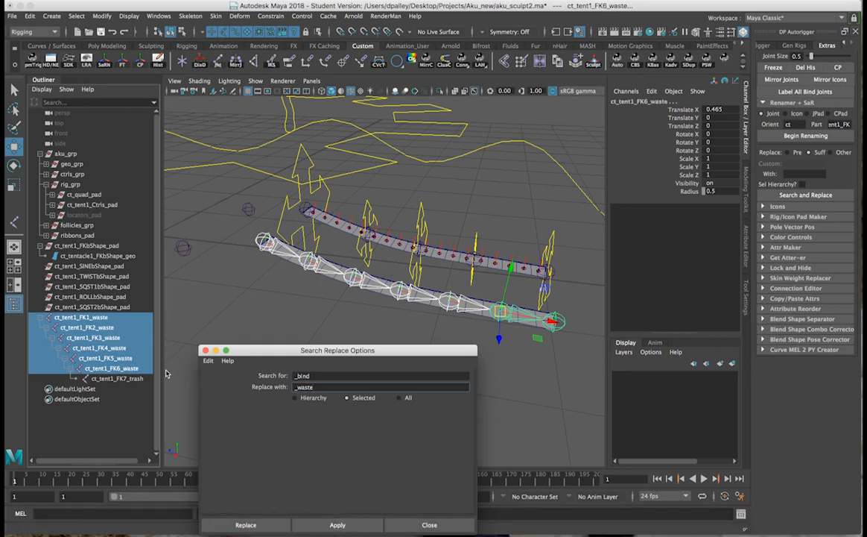
# Replace _trash with _waste in the name of the chain's last joint and close the Search Replace Options
pyautogui.click(138, 380)
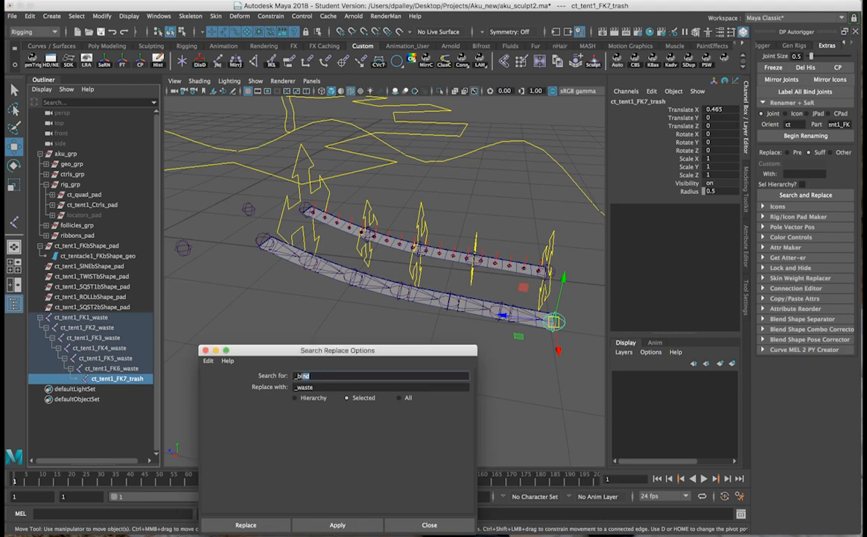
pyautogui.write('_trash')
pyautogui.click(337, 524)
pyautogui.click(430, 524)
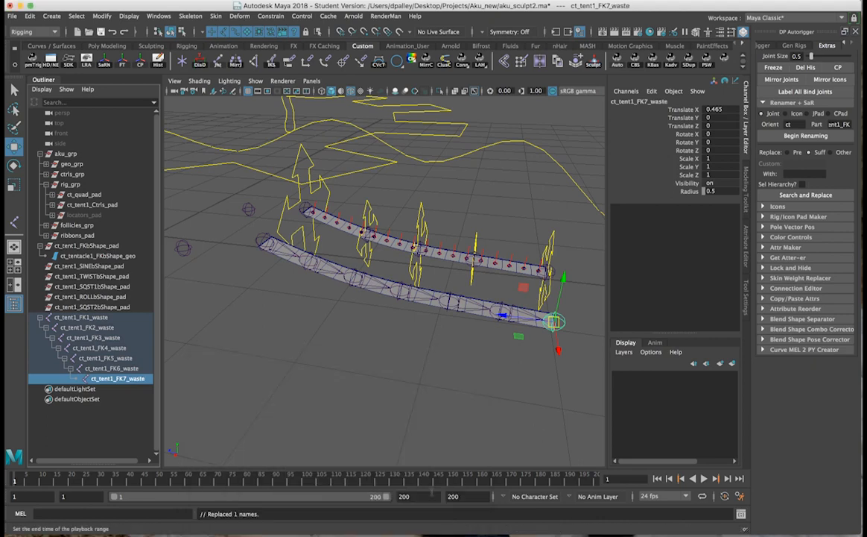
# Create a NURBS circle as an FK control for the joint chain and group it
pyautogui.click(81, 316)
pyautogui.keyDown('alt'); pyautogui.moveTo(417, 304); pyautogui.dragTo(338, 310); pyautogui.keyUp('alt')
pyautogui.moveTo(338, 309); pyautogui.dragTo(684, 358, button='right')
pyautogui.keyDown('alt'); pyautogui.moveTo(309, 296); pyautogui.dragTo(316, 295); pyautogui.keyUp('alt')
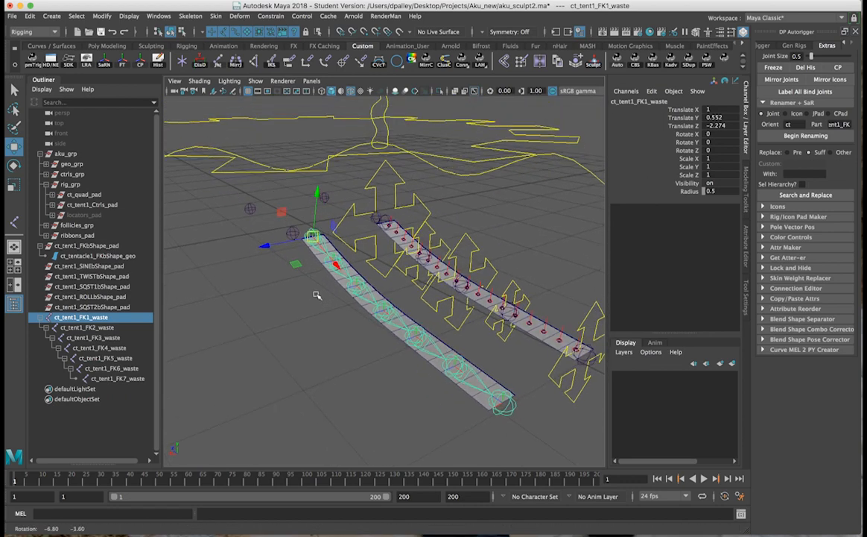
pyautogui.keyDown('alt'); pyautogui.moveTo(316, 295); pyautogui.dragTo(345, 305); pyautogui.keyUp('alt')
pyautogui.click(299, 312)
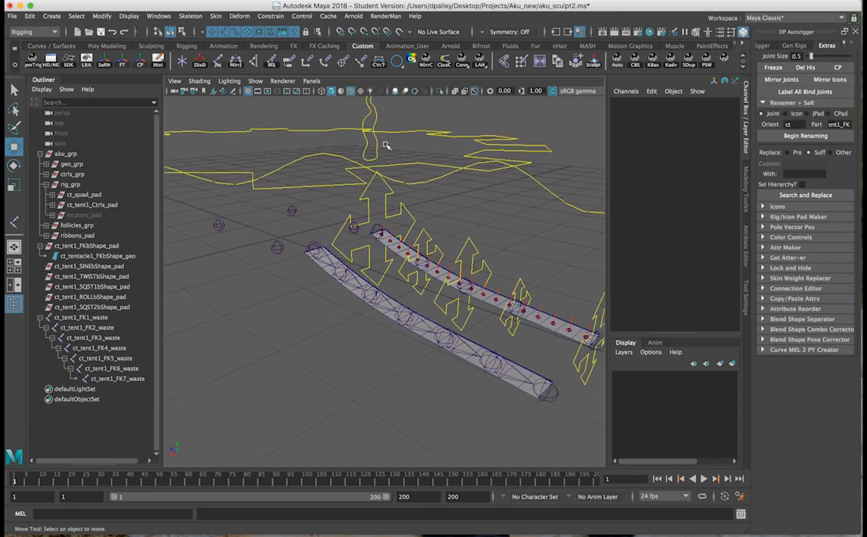
pyautogui.click(397, 61)
pyautogui.moveTo(300, 216)
pyautogui.keyDown('alt'); pyautogui.mouseDown()
pyautogui.moveTo(305, 238)
pyautogui.moveTo(316, 240)
pyautogui.moveTo(310, 246)
pyautogui.moveTo(287, 221)
pyautogui.moveTo(315, 251)
pyautogui.moveTo(290, 224)
pyautogui.mouseUp(); pyautogui.keyUp('alt')
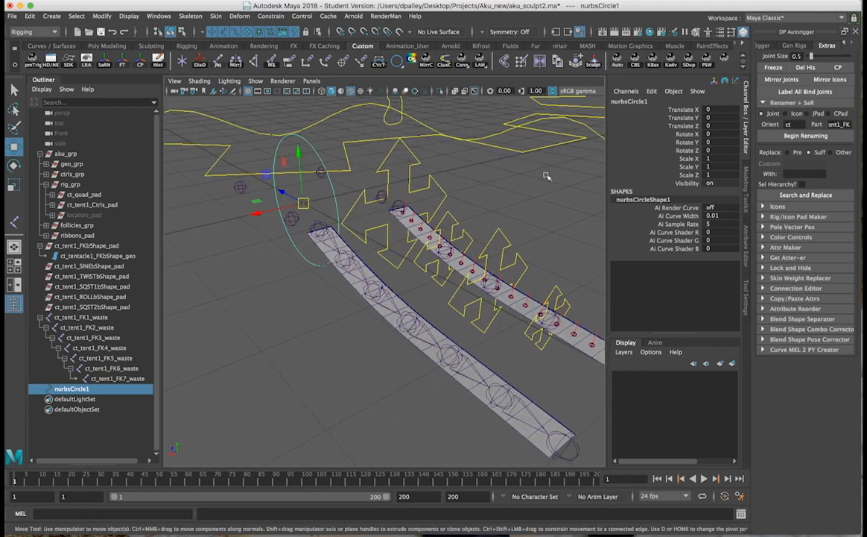
pyautogui.click(811, 104)
pyautogui.moveTo(367, 206)
pyautogui.keyDown('alt'); pyautogui.mouseDown()
pyautogui.moveTo(348, 206)
pyautogui.moveTo(380, 209)
pyautogui.mouseUp(); pyautogui.keyUp('alt')
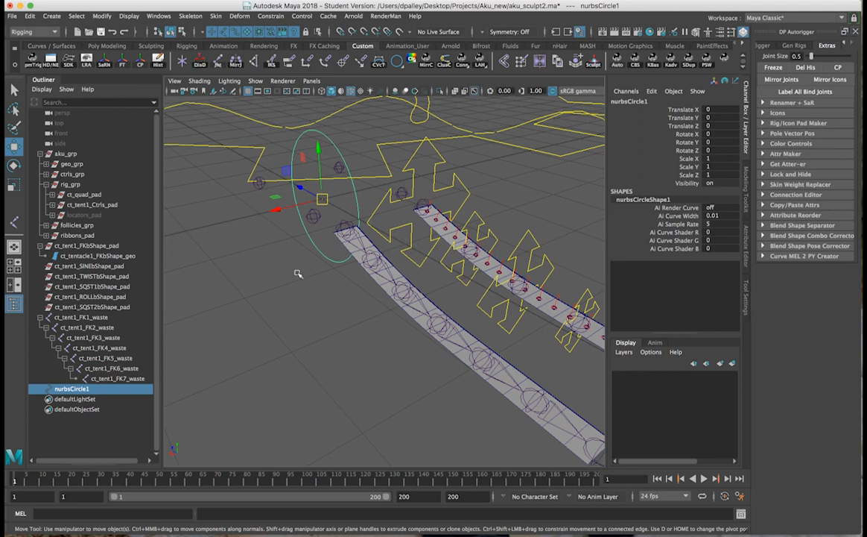
pyautogui.hotkey('ctrl', 'g')
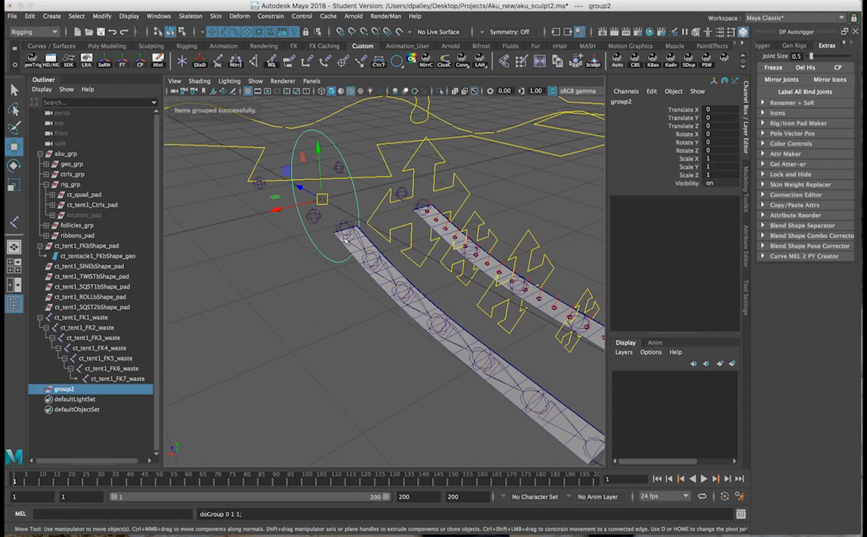
# Parent-constrain the circle's group to the root joint ct_tent1_FK1_waste so the control aligns with it
pyautogui.click(344, 232)
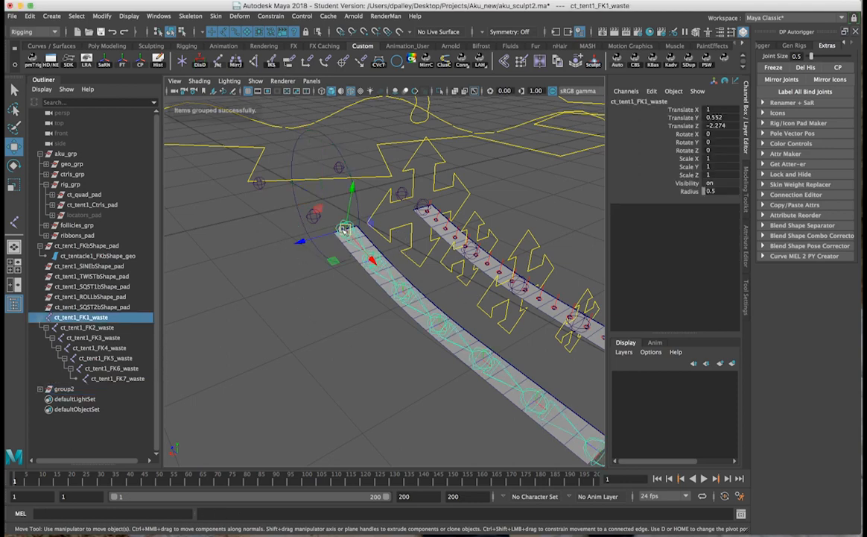
pyautogui.keyDown('ctrl'); pyautogui.click(81, 389); pyautogui.keyUp('ctrl')
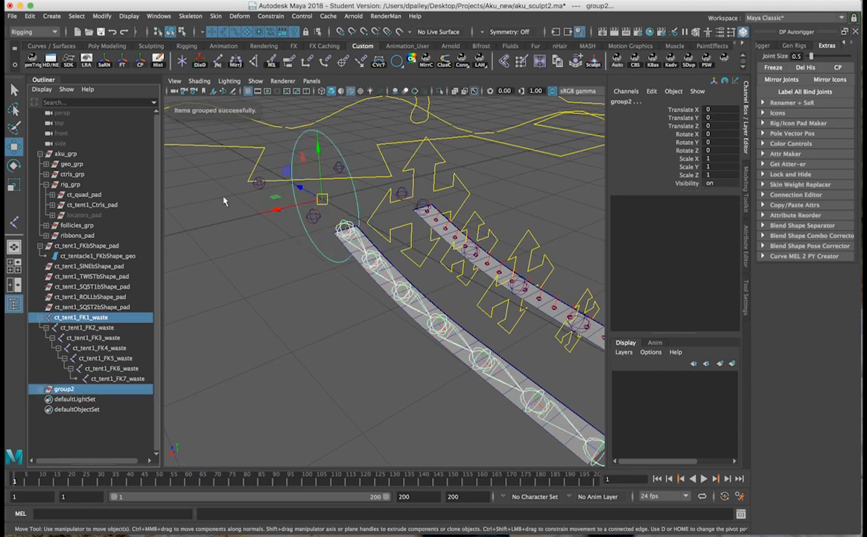
pyautogui.click(289, 62)
pyautogui.keyDown('alt'); pyautogui.moveTo(418, 223); pyautogui.dragTo(515, 224); pyautogui.keyUp('alt')
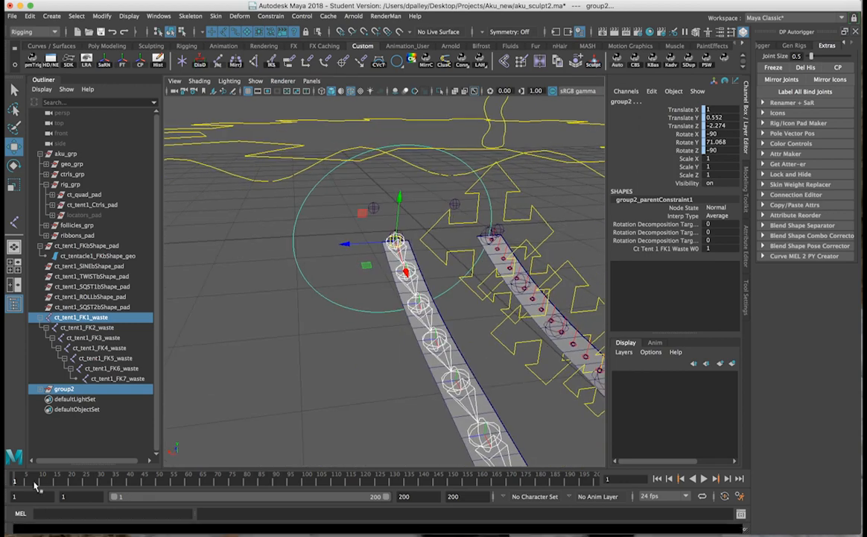
# Delete the parent constraint under group2 and expand the nested groups to reveal nurbsCircle1
pyautogui.click(40, 389)
pyautogui.click(78, 409)
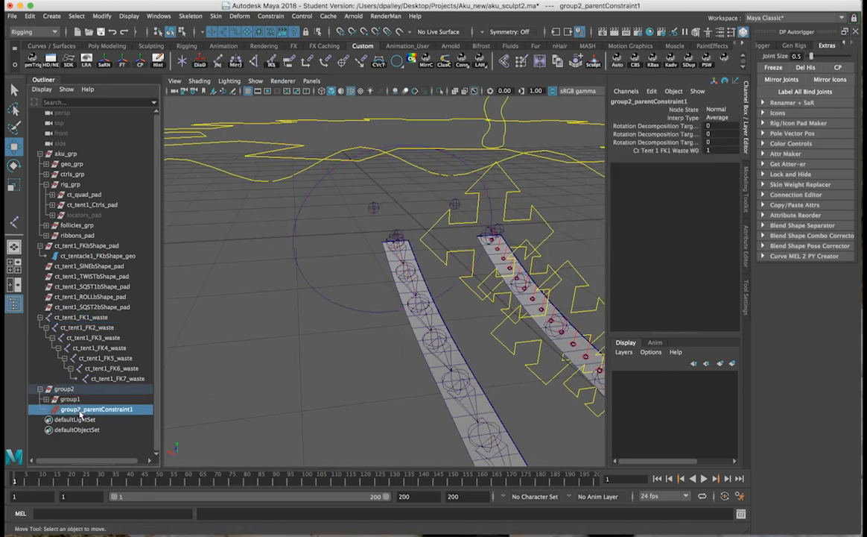
pyautogui.press('Delete')
pyautogui.click(44, 399)
pyautogui.keyDown('alt'); pyautogui.moveTo(296, 389); pyautogui.dragTo(280, 374); pyautogui.keyUp('alt')
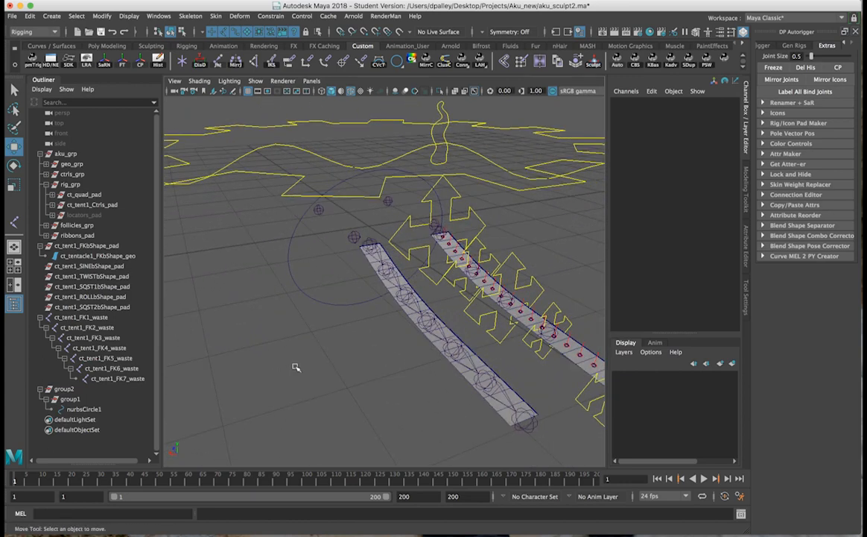
# Undo the recent edits back through the grouping of nurbsCircle1
pyautogui.press('z')
pyautogui.press('z')
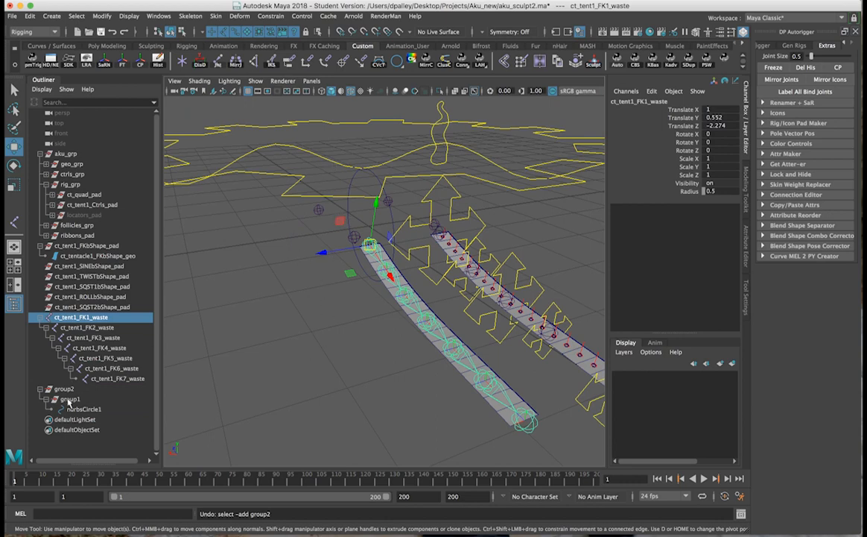
pyautogui.press('z')
pyautogui.press('z')
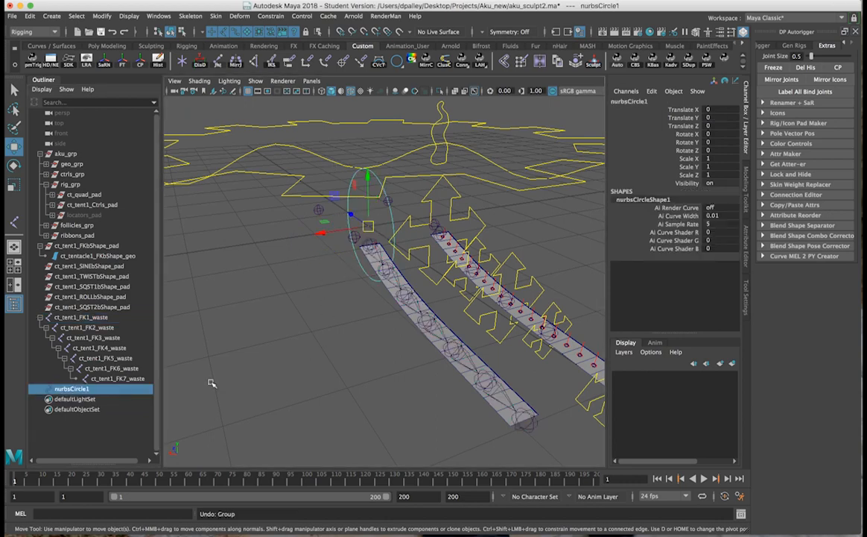
# Configure the Rig/Icon Pad Maker for icons with 2 pads and Zero Out cleanup
pyautogui.keyDown('alt'); pyautogui.moveTo(481, 239); pyautogui.dragTo(418, 282); pyautogui.keyUp('alt')
pyautogui.keyDown('alt'); pyautogui.moveTo(288, 183); pyautogui.dragTo(411, 206); pyautogui.keyUp('alt')
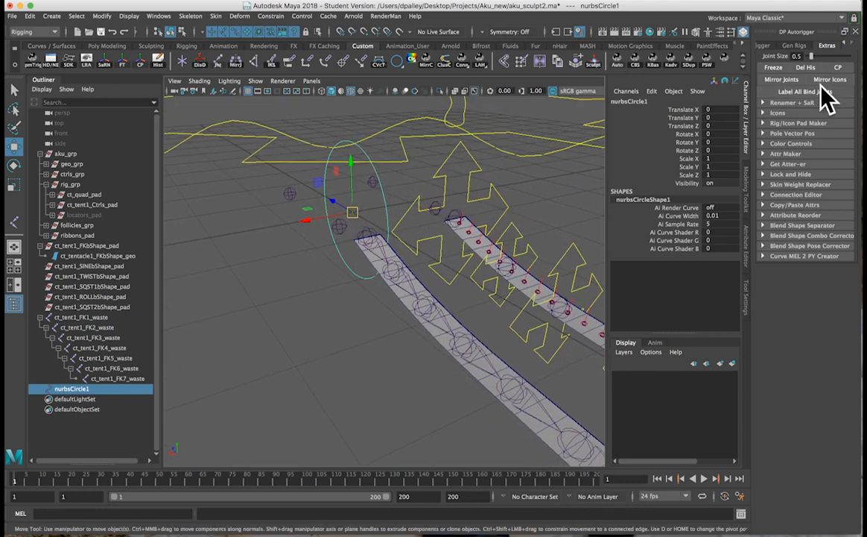
pyautogui.click(791, 123)
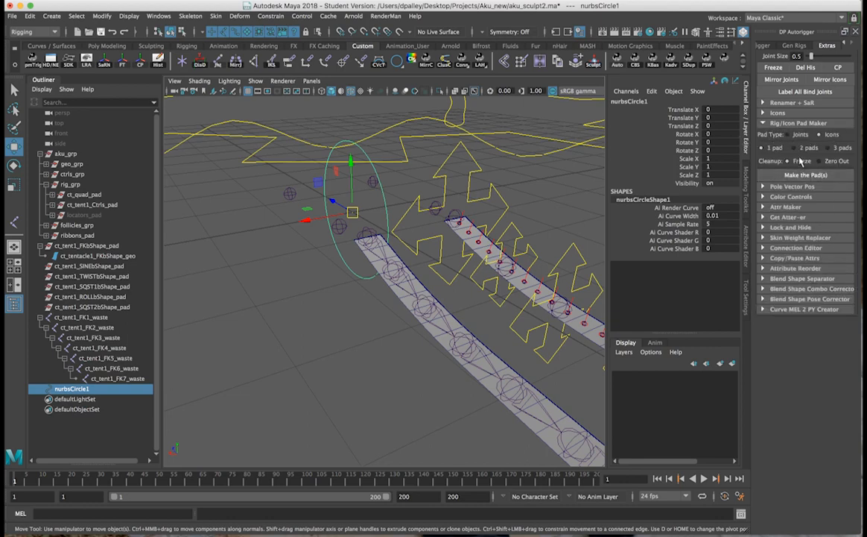
pyautogui.click(801, 148)
# Add the first joint, ct_tent1_FK1_waste, to the selection together with nurbsCircle1
pyautogui.keyDown('alt'); pyautogui.moveTo(384, 346); pyautogui.dragTo(377, 260); pyautogui.keyUp('alt')
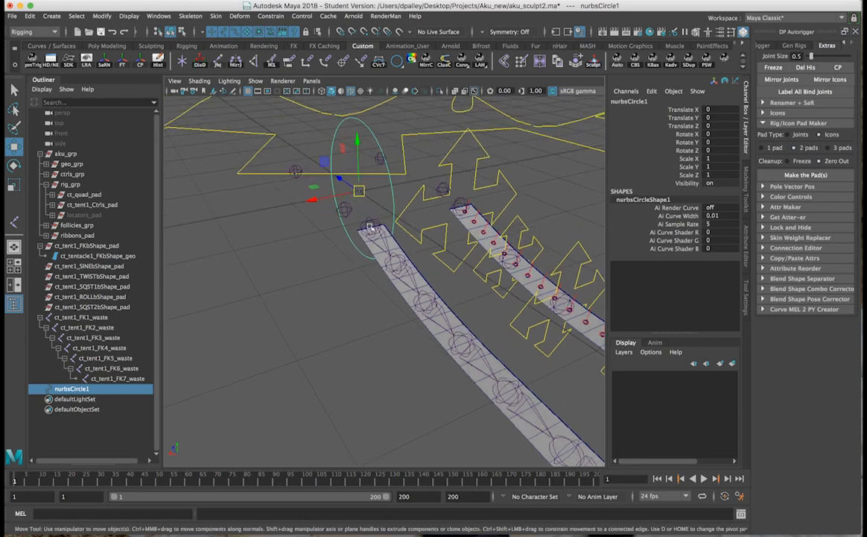
pyautogui.keyDown('shift'); pyautogui.click(369, 227); pyautogui.keyUp('shift')
pyautogui.press('z')
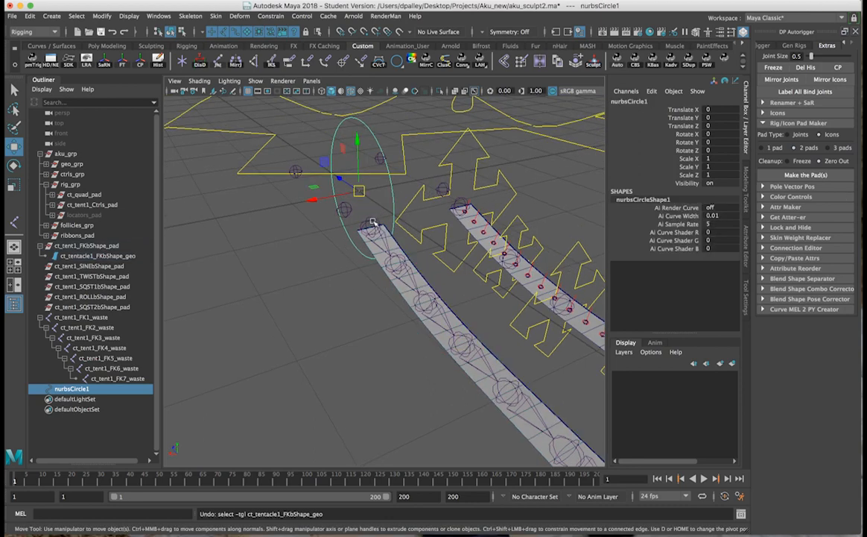
pyautogui.keyDown('shift'); pyautogui.click(370, 225); pyautogui.keyUp('shift')
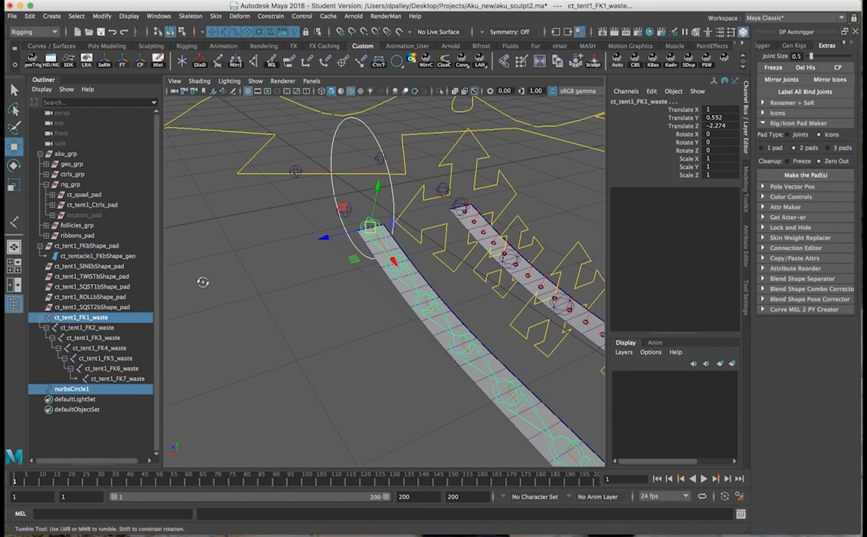
# Close and reopen the DP Autorigger, leaving its Renamer section collapsed
pyautogui.keyDown('alt'); pyautogui.moveTo(203, 281); pyautogui.dragTo(207, 283); pyautogui.keyUp('alt')
pyautogui.click(856, 31)
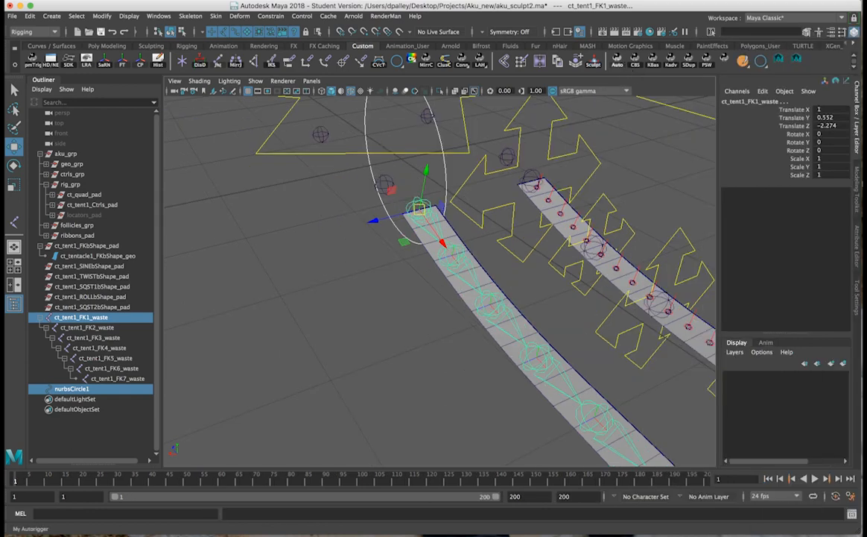
pyautogui.click(617, 61)
pyautogui.click(803, 104)
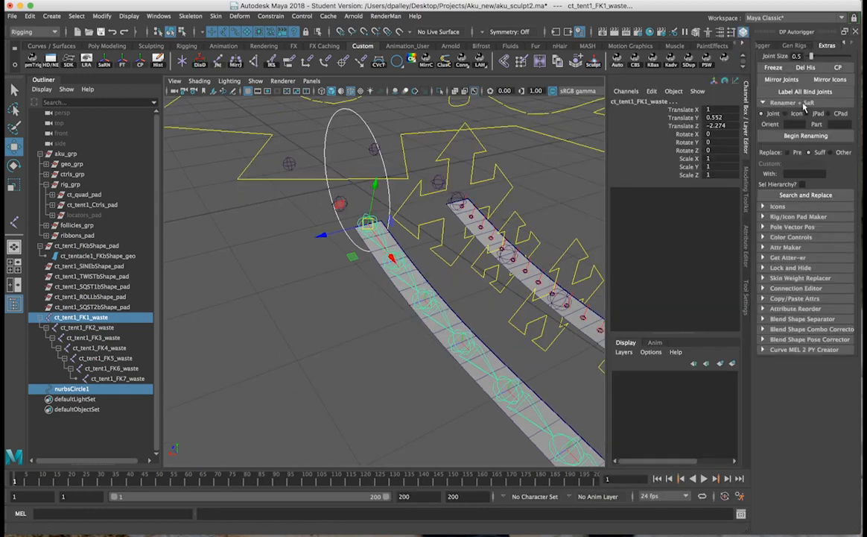
pyautogui.click(803, 104)
# Make 2 zeroed-out icon pads that place nurbsCircle1 on ct_tent1_FK1_waste, and expand the new pad hierarchy
pyautogui.click(794, 123)
pyautogui.click(807, 147)
pyautogui.click(805, 174)
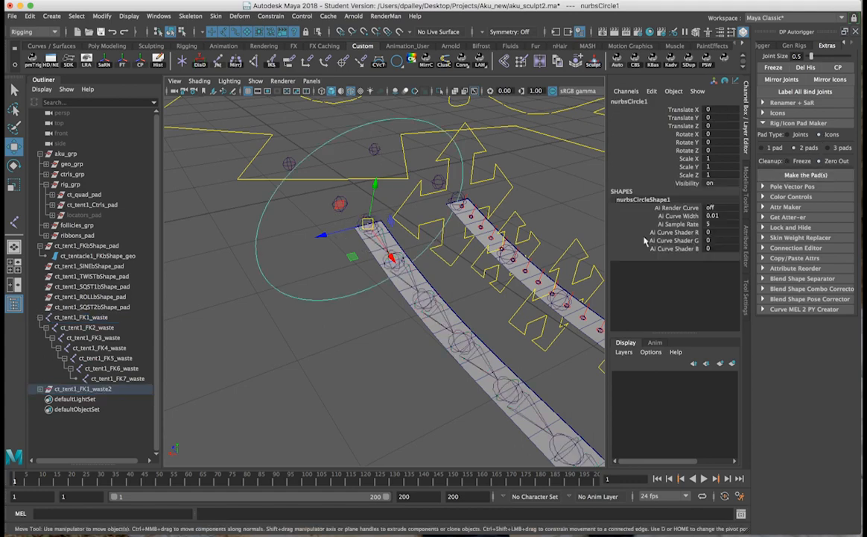
pyautogui.click(41, 389)
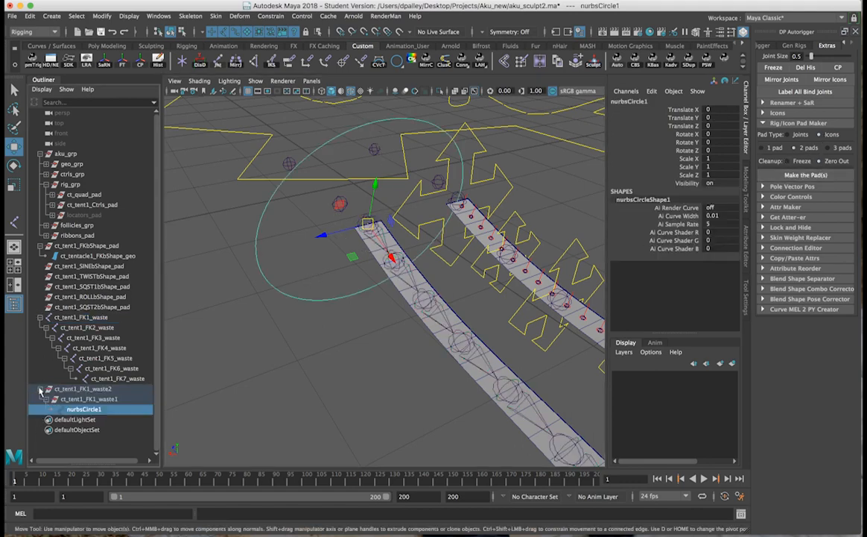
pyautogui.keyDown('alt'); pyautogui.moveTo(445, 357); pyautogui.dragTo(296, 298); pyautogui.keyUp('alt')
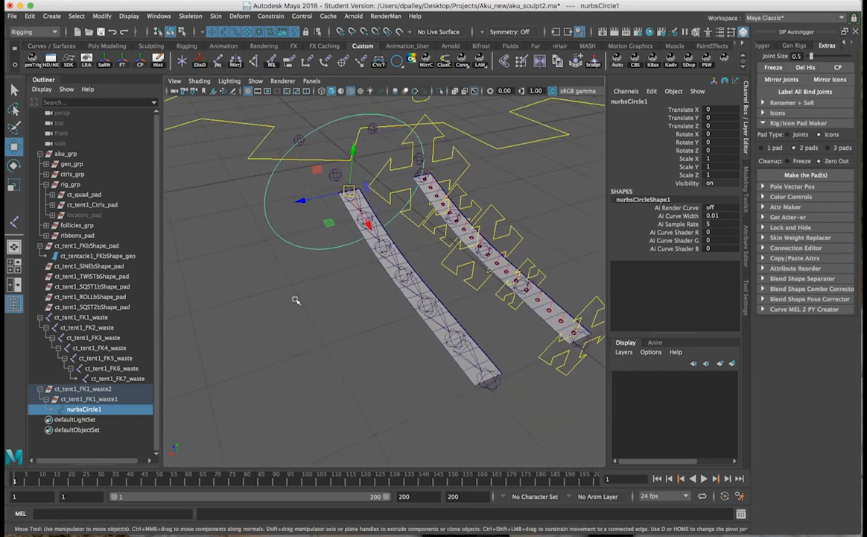
# Create five more NURBS circle controls for the remaining tentacle joints
pyautogui.click(335, 274)
pyautogui.click(396, 61)
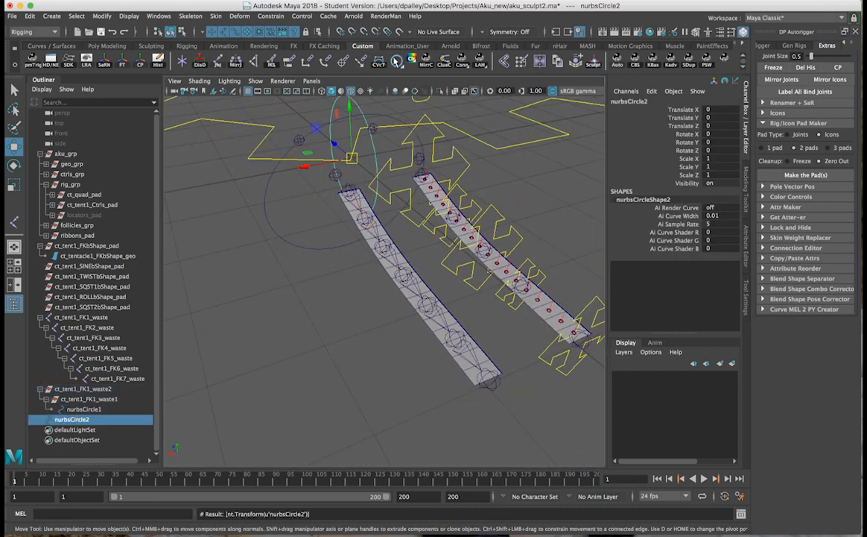
pyautogui.click(396, 61)
pyautogui.click(397, 61)
pyautogui.click(396, 61)
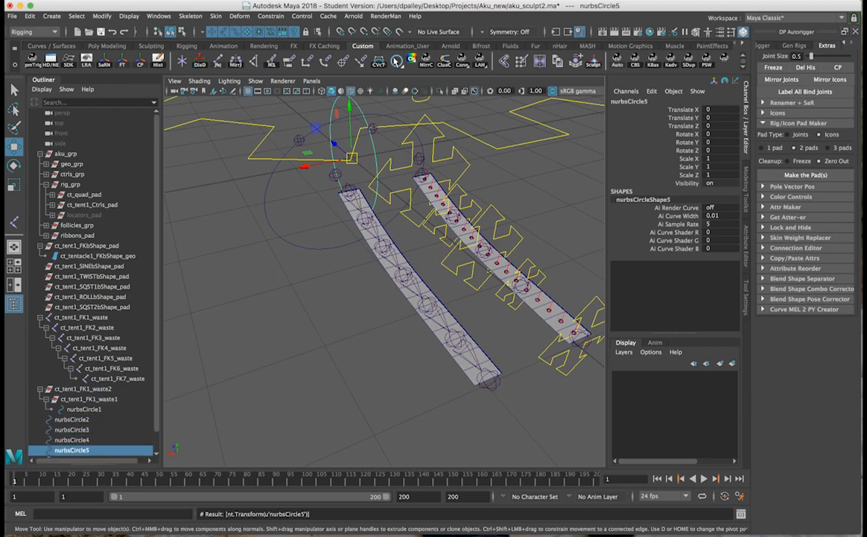
pyautogui.click(397, 61)
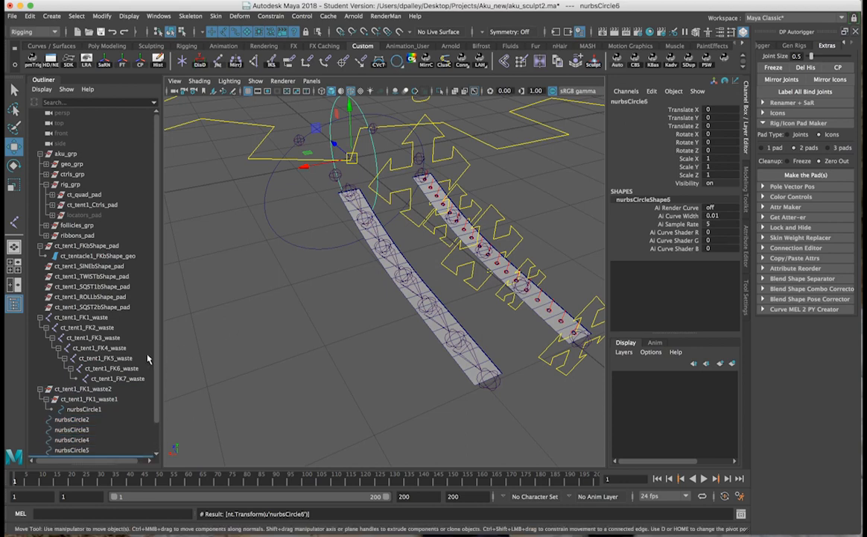
# Make the double zeroed-out pads that place nurbsCircle2 on joint ct_tent1_FK2_waste
pyautogui.scroll(-3, 149, 356)
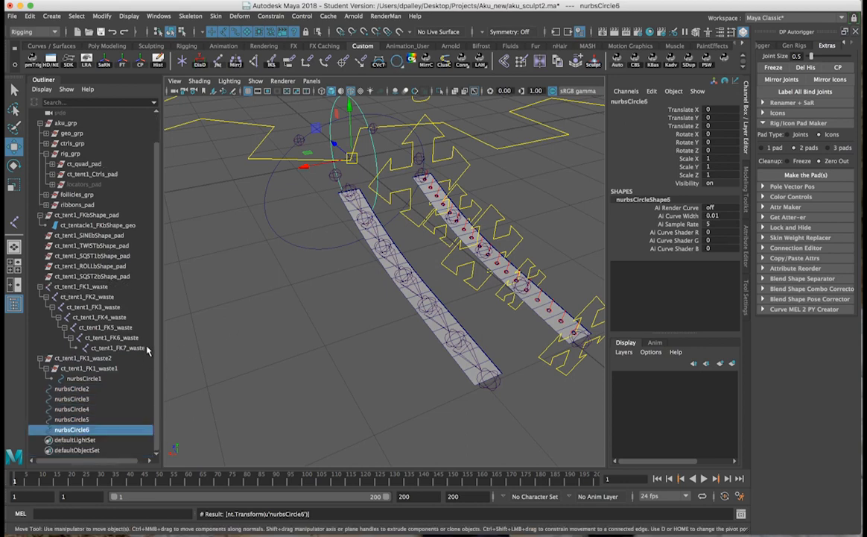
pyautogui.click(84, 389)
pyautogui.keyDown('ctrl'); pyautogui.click(87, 296); pyautogui.keyUp('ctrl')
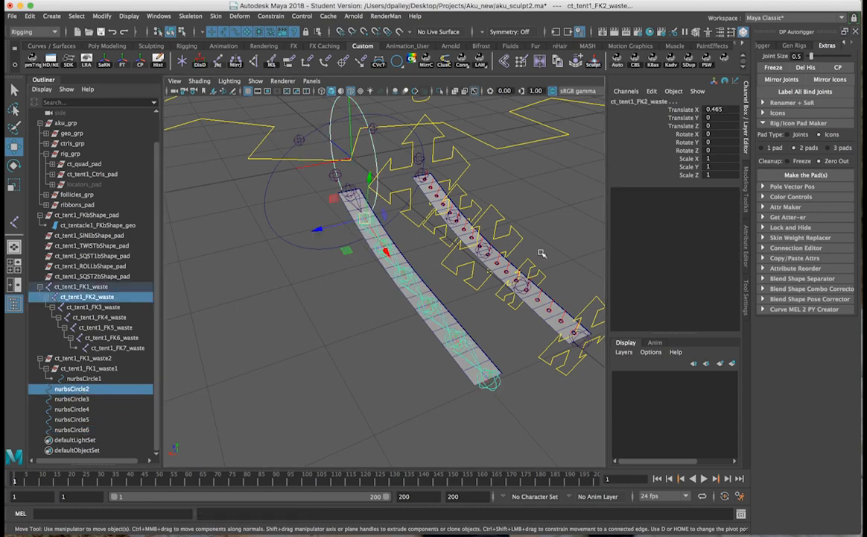
pyautogui.click(820, 174)
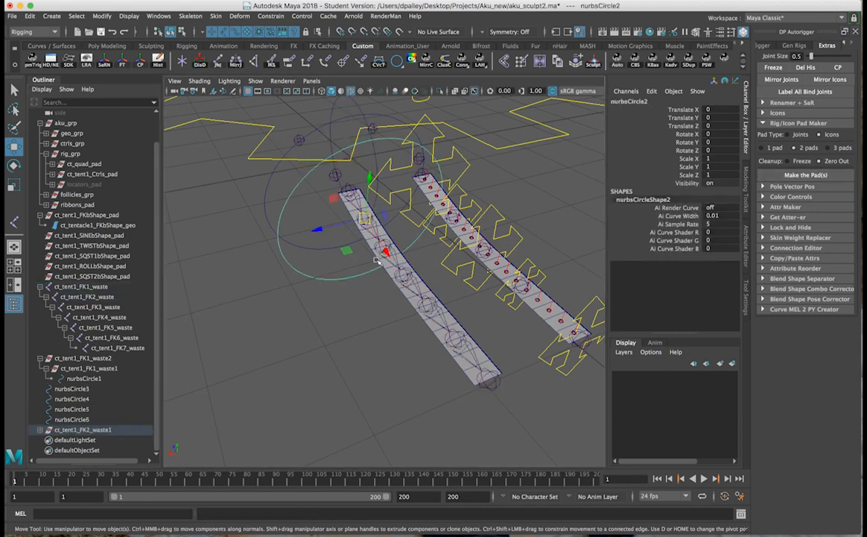
# Make the double zeroed-out pads that place nurbsCircle3 on joint ct_tent1_FK3_waste
pyautogui.click(72, 388)
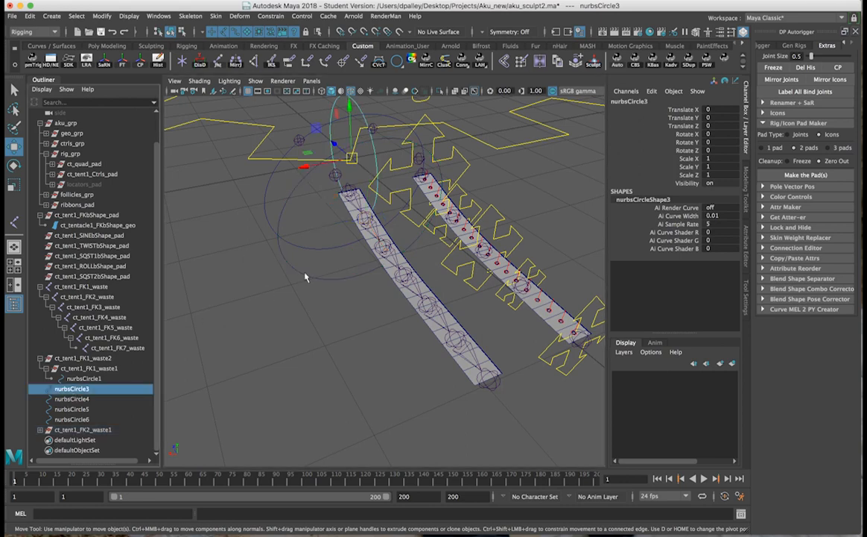
pyautogui.keyDown('shift'); pyautogui.click(395, 253); pyautogui.keyUp('shift')
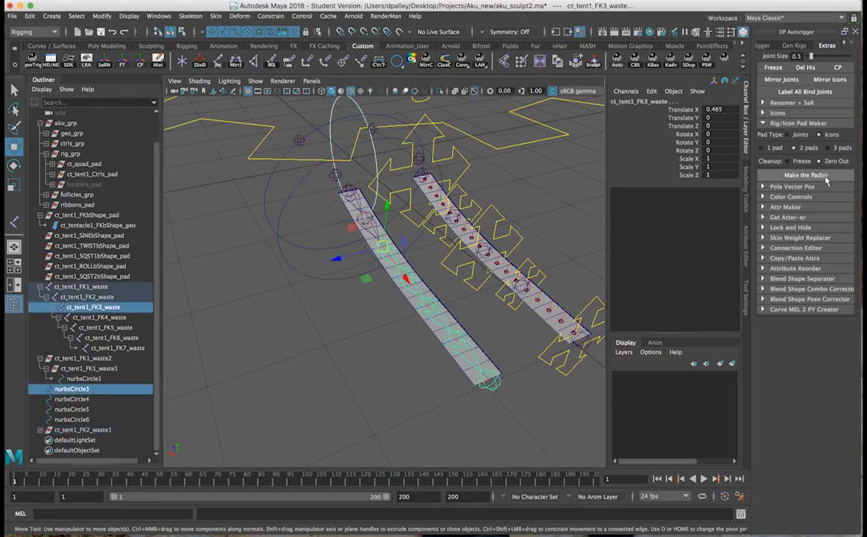
pyautogui.click(825, 177)
# Make the double zeroed-out pads that place nurbsCircle4 on joint ct_tent1_FK4_waste, selecting the circle before the joint
pyautogui.click(389, 263)
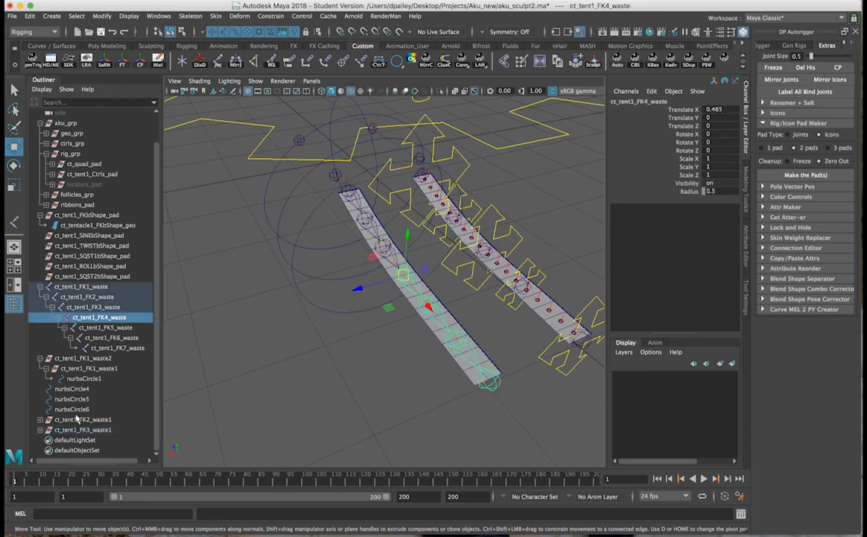
pyautogui.keyDown('ctrl'); pyautogui.click(74, 389); pyautogui.keyUp('ctrl')
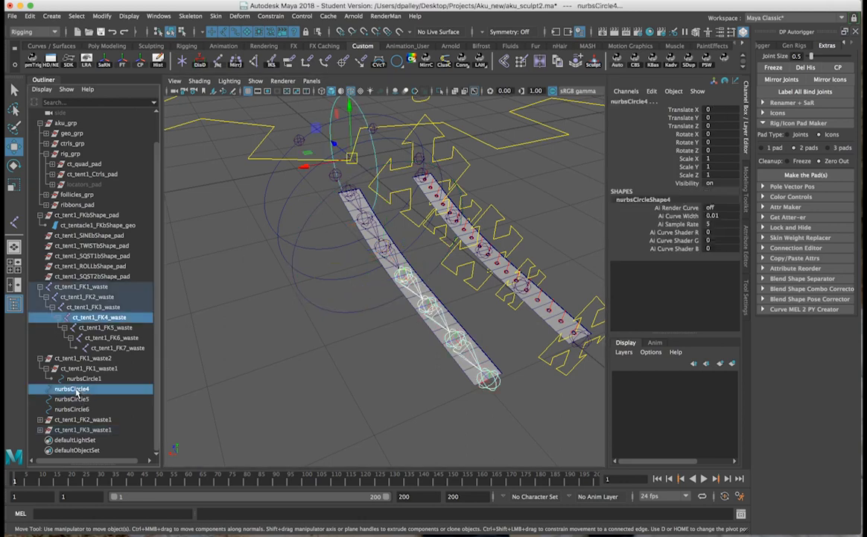
pyautogui.click(74, 389)
pyautogui.keyDown('shift'); pyautogui.click(405, 271); pyautogui.keyUp('shift')
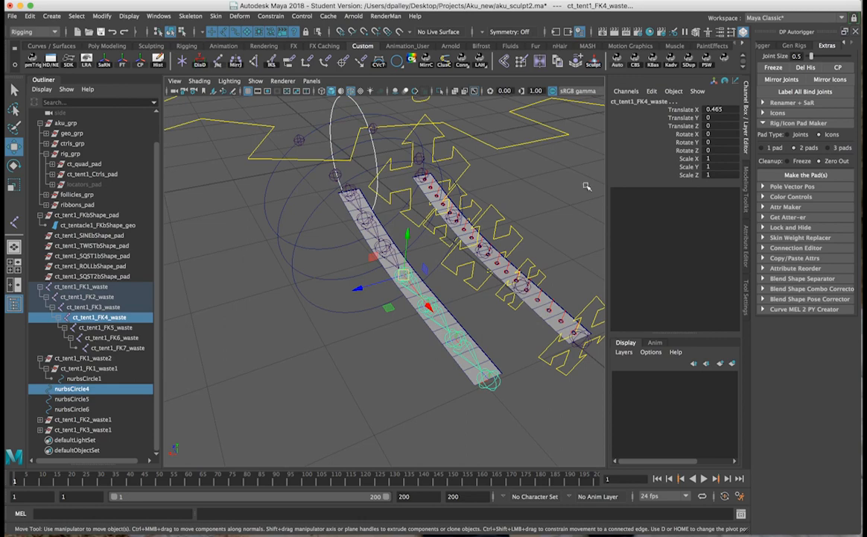
pyautogui.click(780, 174)
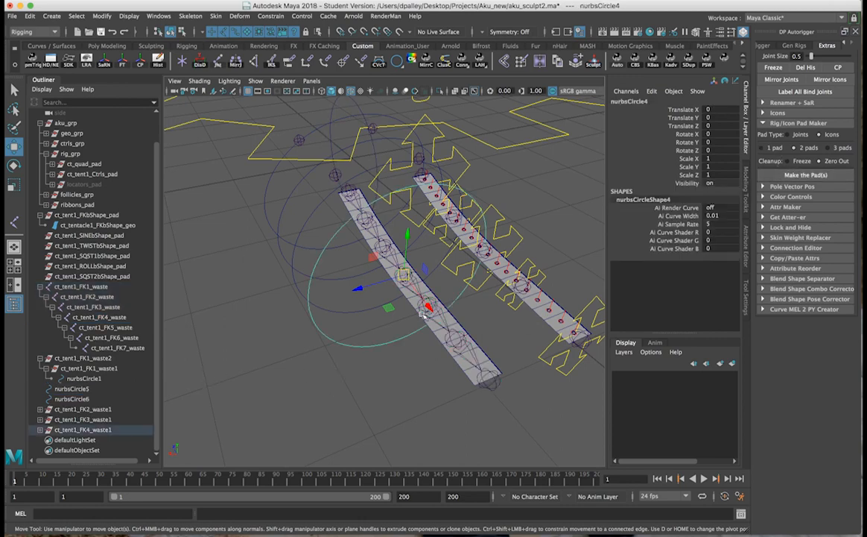
# Make the double zeroed-out pads that place nurbsCircle5 on joint ct_tent1_FK5_waste
pyautogui.click(79, 388)
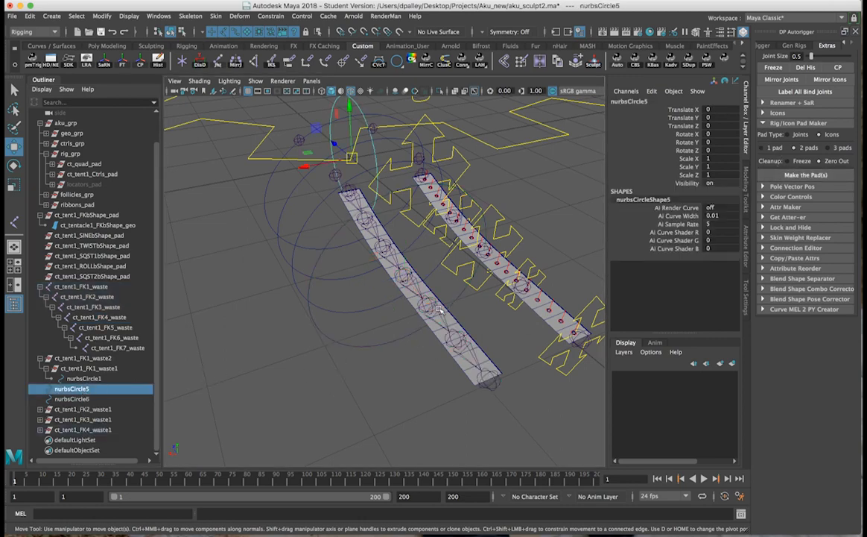
pyautogui.keyDown('shift'); pyautogui.click(402, 283); pyautogui.keyUp('shift')
pyautogui.click(808, 175)
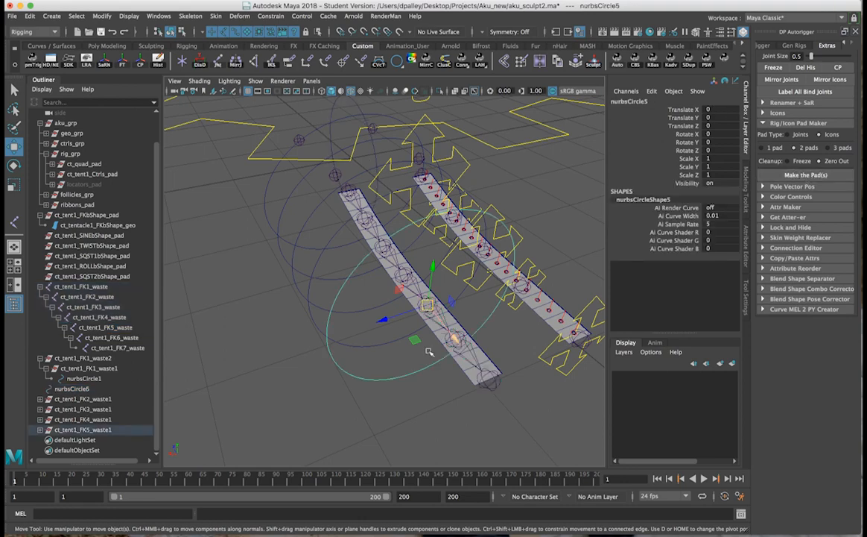
# Make the double zeroed-out pads that place nurbsCircle6 on joint ct_tent1_FK6_waste, selecting the circle before the joint
pyautogui.click(467, 362)
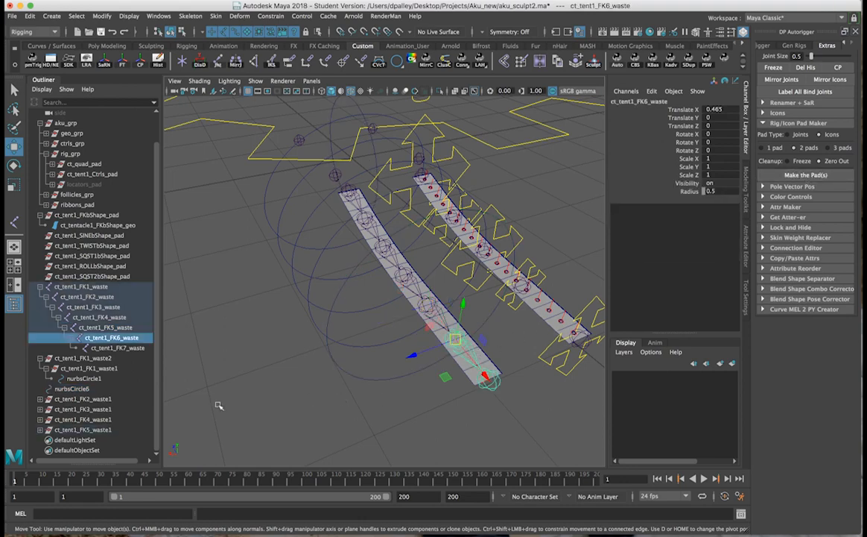
pyautogui.click(74, 388)
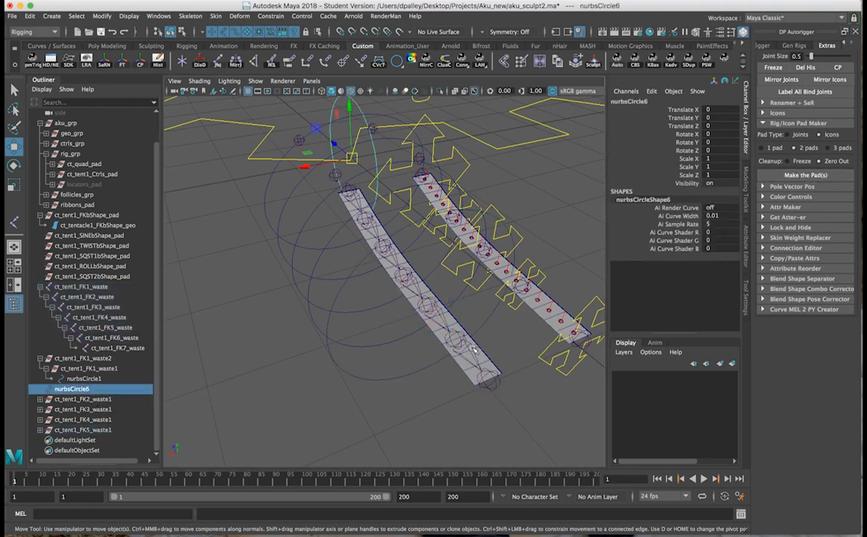
pyautogui.keyDown('ctrl'); pyautogui.click(111, 337); pyautogui.keyUp('ctrl')
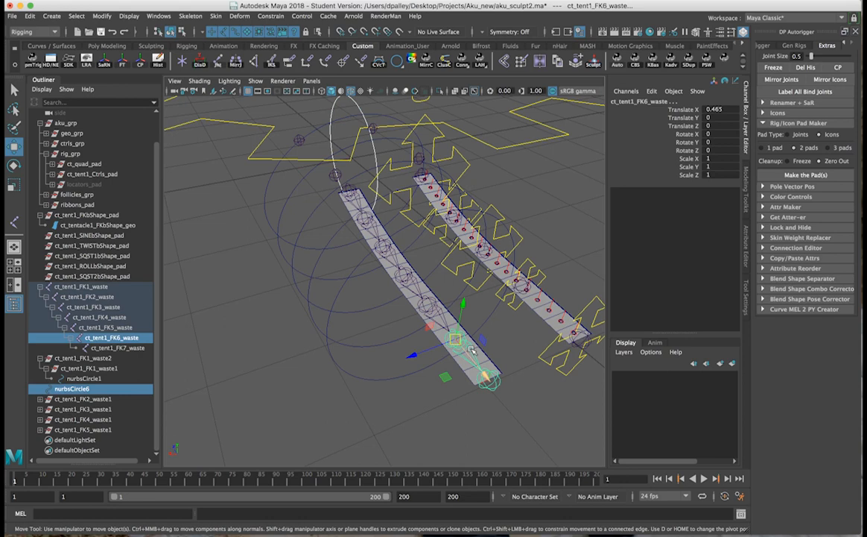
pyautogui.click(831, 175)
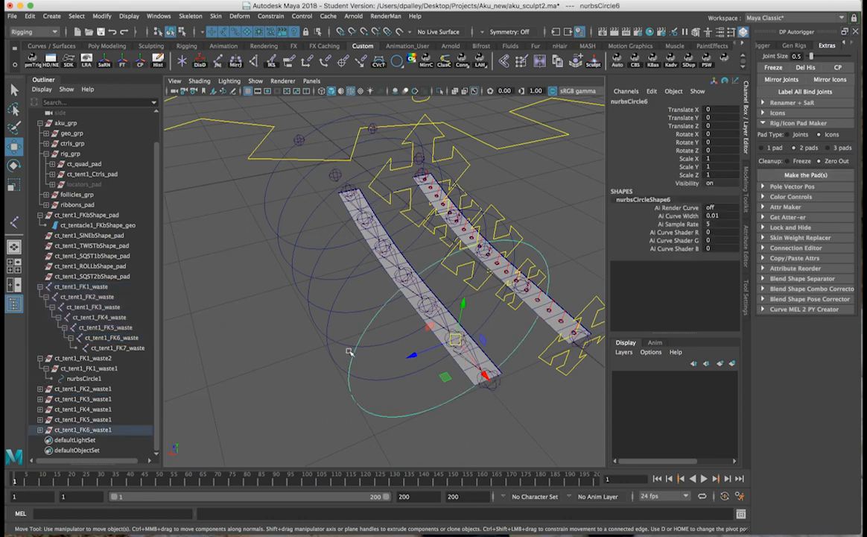
# Expand the FK2 to FK6 pad groups in the Outliner down to their NURBS circles
pyautogui.click(40, 430)
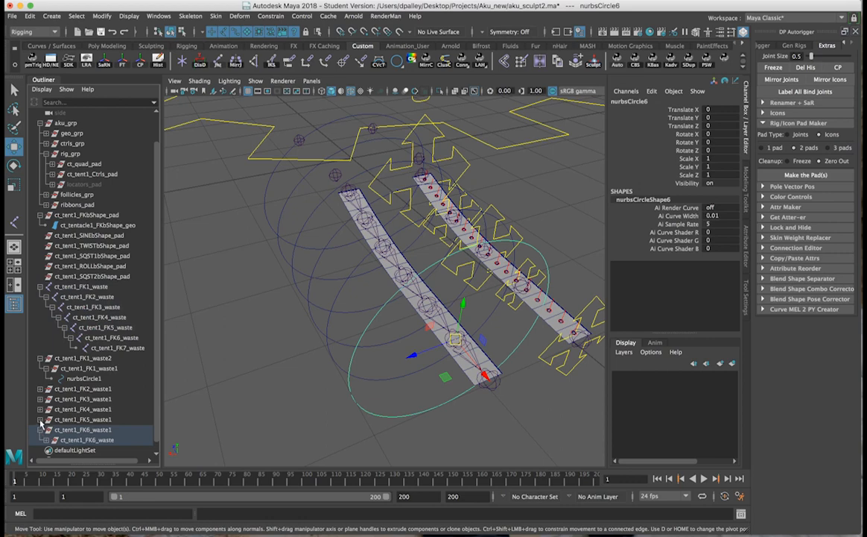
pyautogui.click(40, 420)
pyautogui.click(40, 409)
pyautogui.click(40, 399)
pyautogui.click(40, 388)
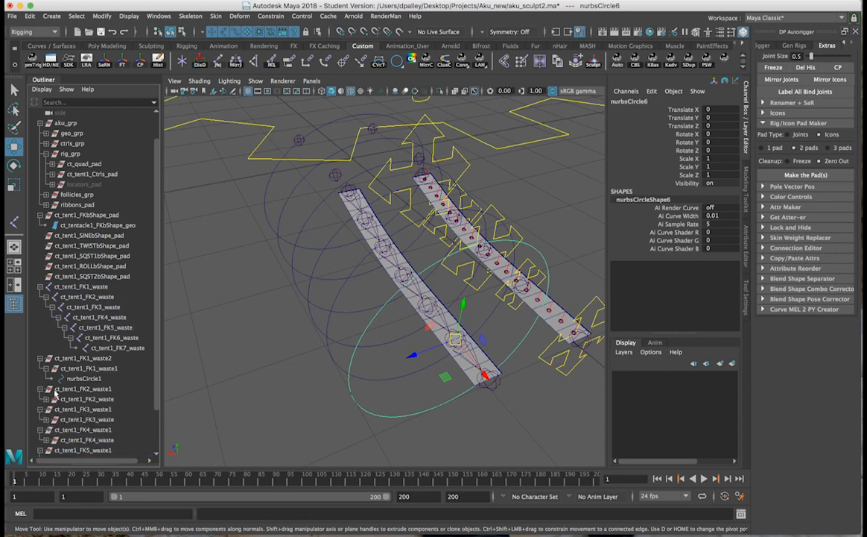
pyautogui.scroll(-2, 65, 393)
pyautogui.click(46, 429)
pyautogui.click(47, 409)
pyautogui.click(46, 388)
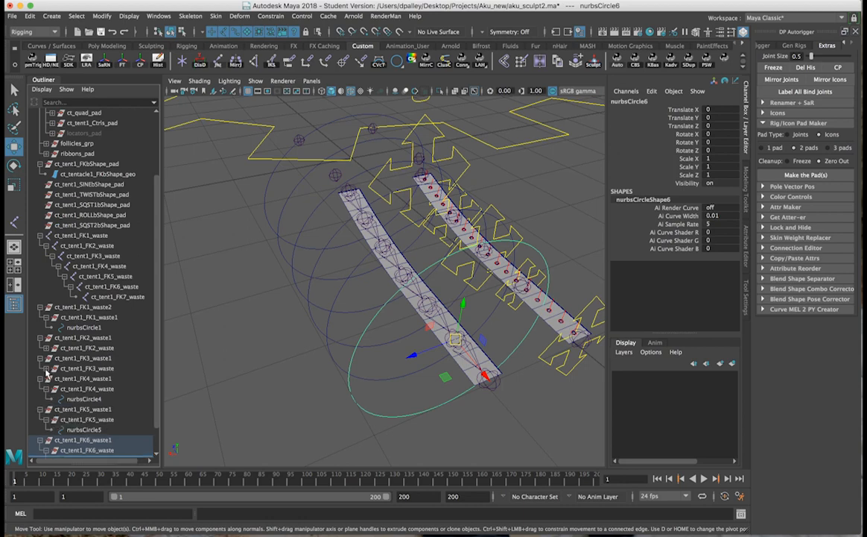
pyautogui.click(46, 368)
pyautogui.click(47, 327)
pyautogui.scroll(-2, 53, 358)
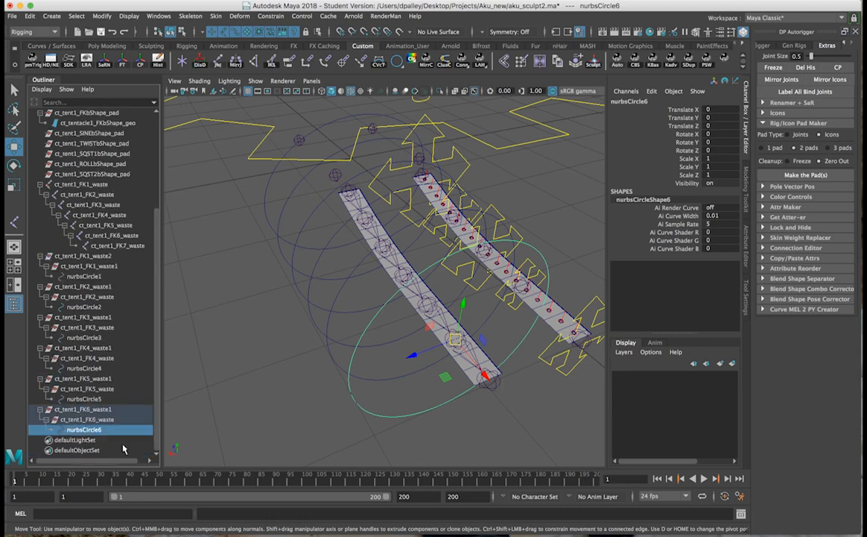
# Rename the outer pad ct_tent1_FK1_waste2 as ct_tent1_FK1_control_pad0
pyautogui.click(99, 257)
pyautogui.doubleClick(102, 257)
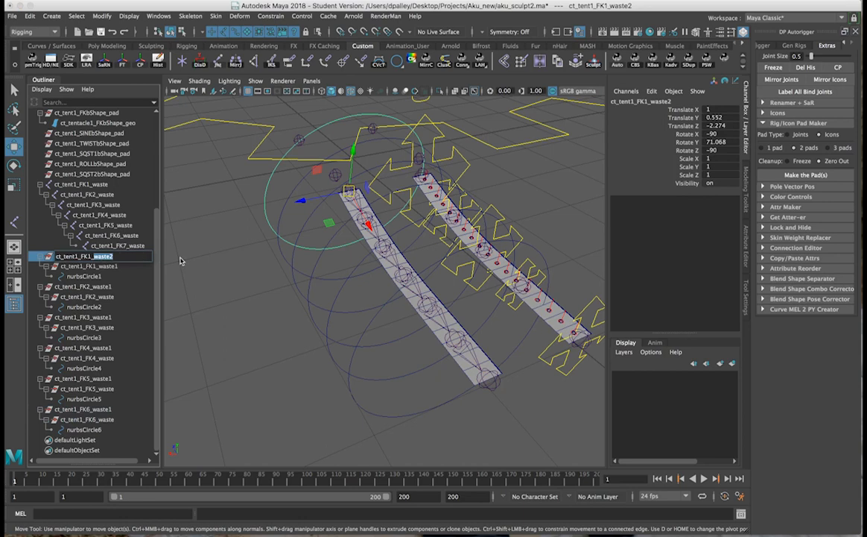
pyautogui.write('control_pad0')
# Reuse the FK1 outer pad's name to rename the FK2 and FK3 outer pads as ct_tent1_FK2_control_pad0 and ct_tent1_FK3_control_pad0
pyautogui.doubleClick(102, 255)
pyautogui.press('super+c')
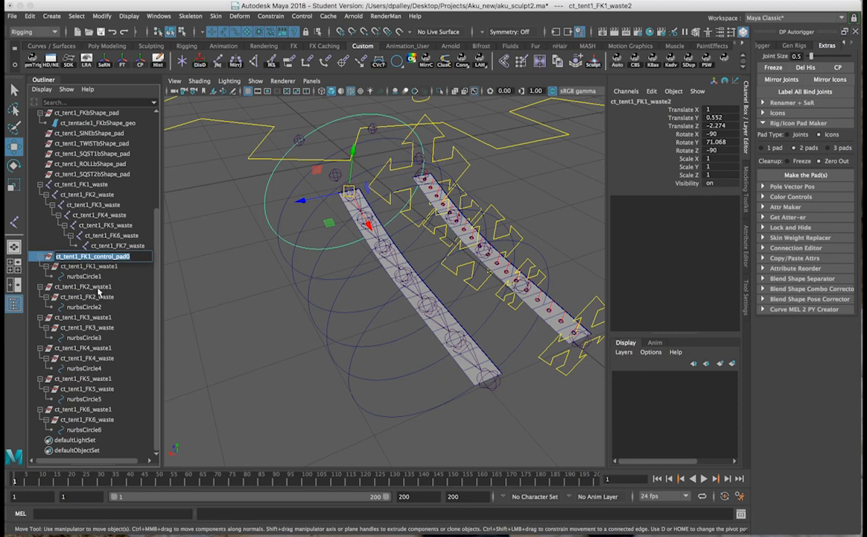
pyautogui.doubleClick(95, 287)
pyautogui.press('super+v')
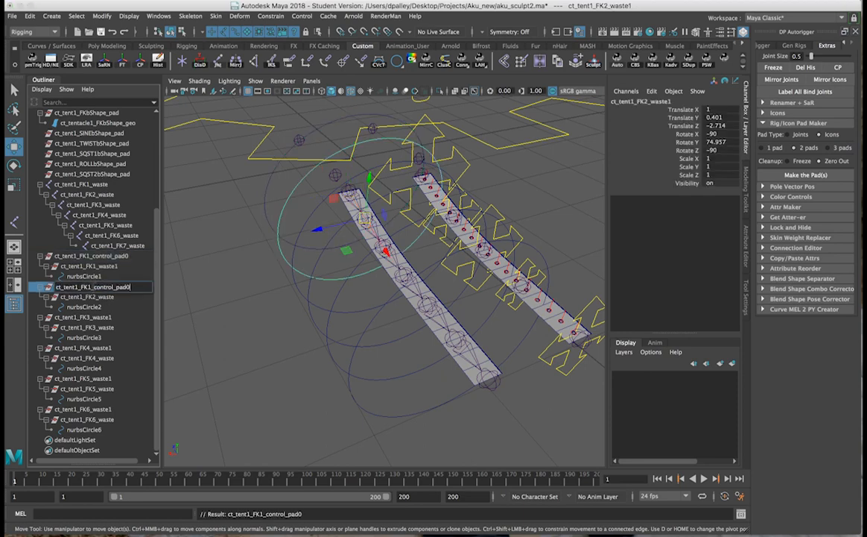
pyautogui.doubleClick(95, 318)
pyautogui.press('super+v')
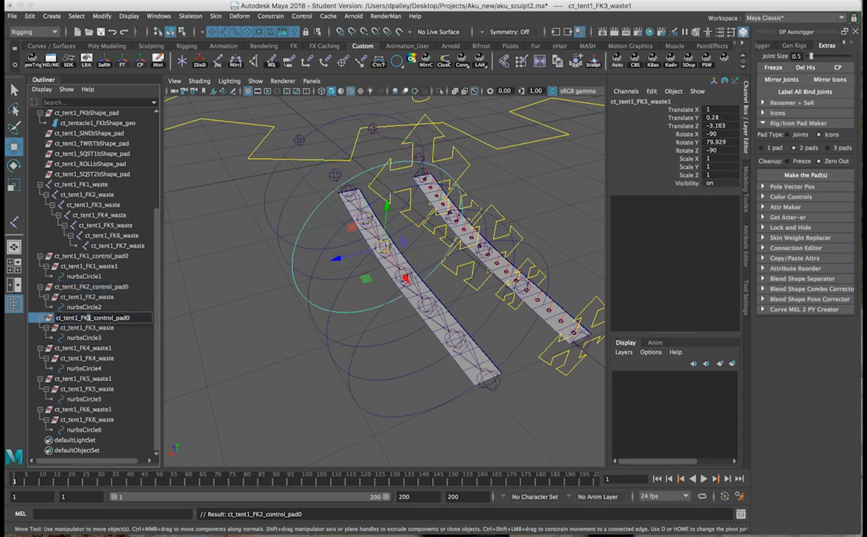
# Rename the outer pads of FK4, FK5 and FK6 as ct_tent1_FK4_control_pad0, ct_tent1_FK5_control_pad0 and ct_tent1_FK6_control_pad0
pyautogui.doubleClick(91, 348)
pyautogui.press('super+v')
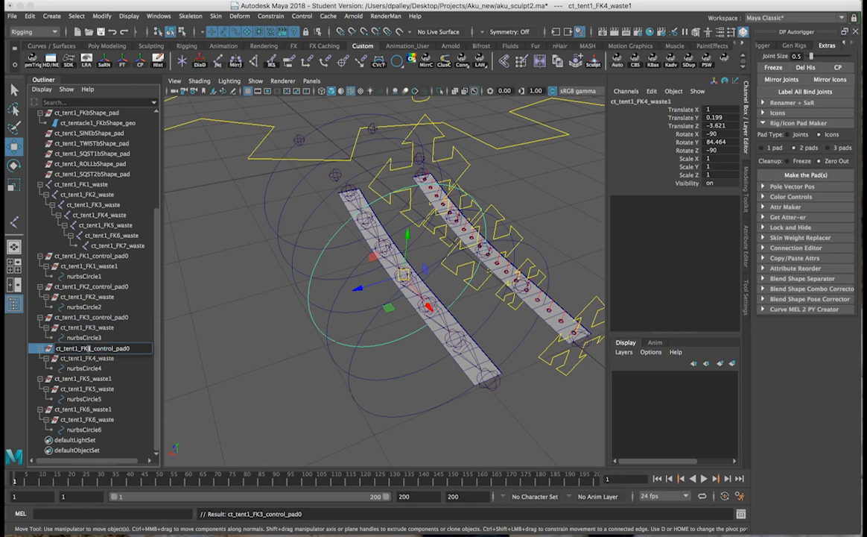
pyautogui.doubleClick(91, 379)
pyautogui.press('super+v')
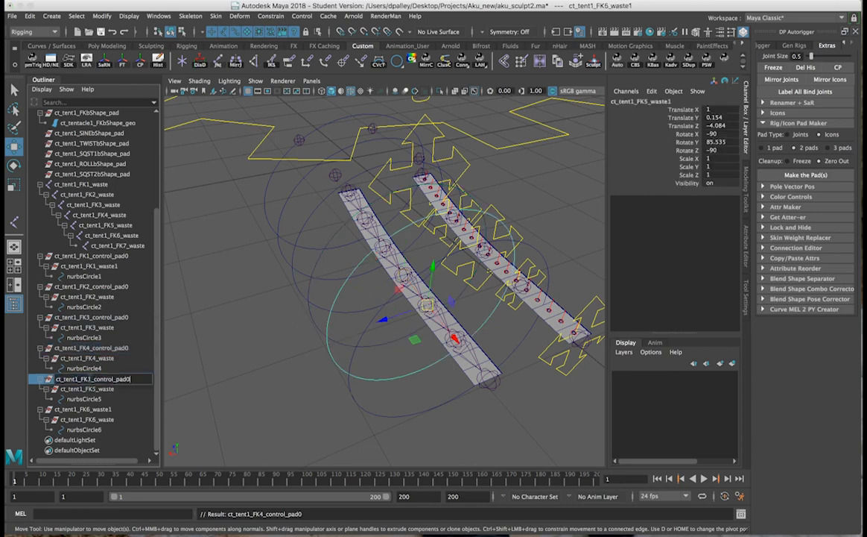
pyautogui.doubleClick(92, 408)
pyautogui.press('super+v')
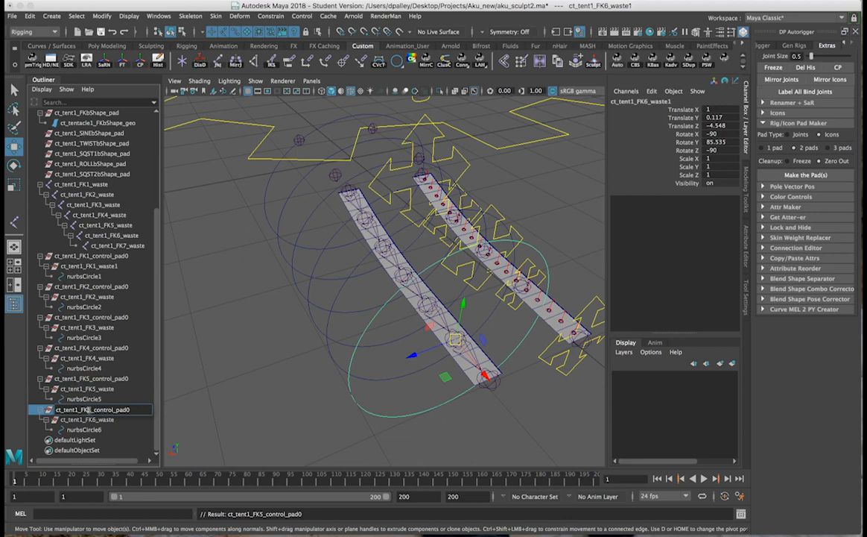
pyautogui.press('Return')
# Rename the inner pad ct_tent1_FK1_waste1 as ct_tent1_FK1_control_pad1, reusing the outer pad's name
pyautogui.doubleClick(83, 255)
pyautogui.press('super+c')
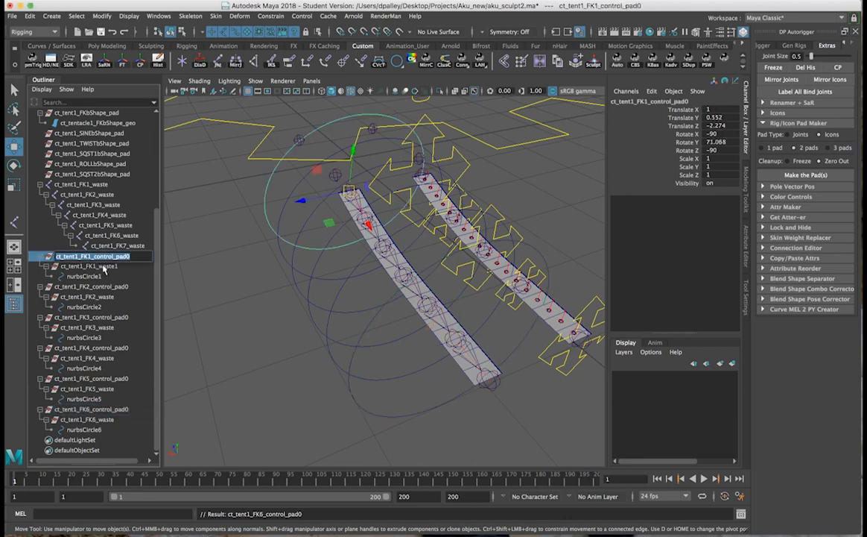
pyautogui.doubleClick(103, 266)
pyautogui.press('super+v')
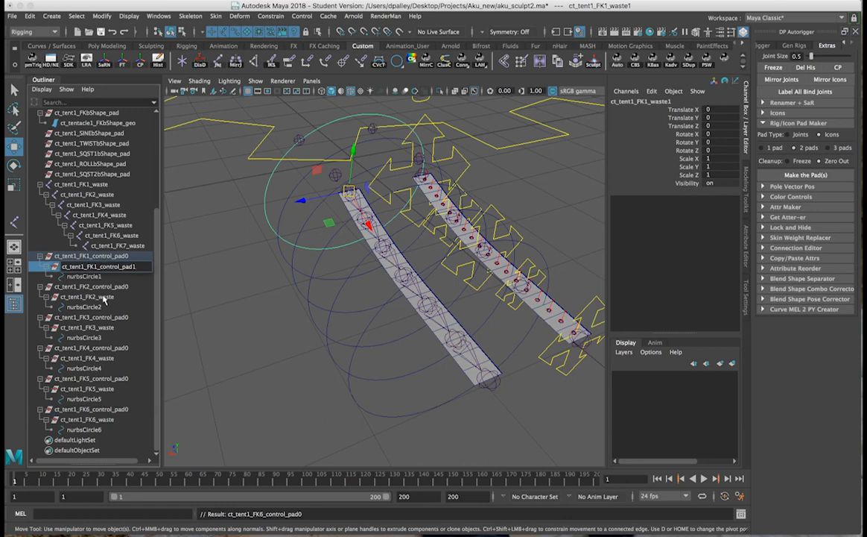
pyautogui.click(105, 276)
# Reuse the FK1 inner pad's name to rename the FK2 and FK3 inner pads as ct_tent1_FK2_control_pad1 and ct_tent1_FK3_control_pad1
pyautogui.doubleClick(104, 266)
pyautogui.press('super+c')
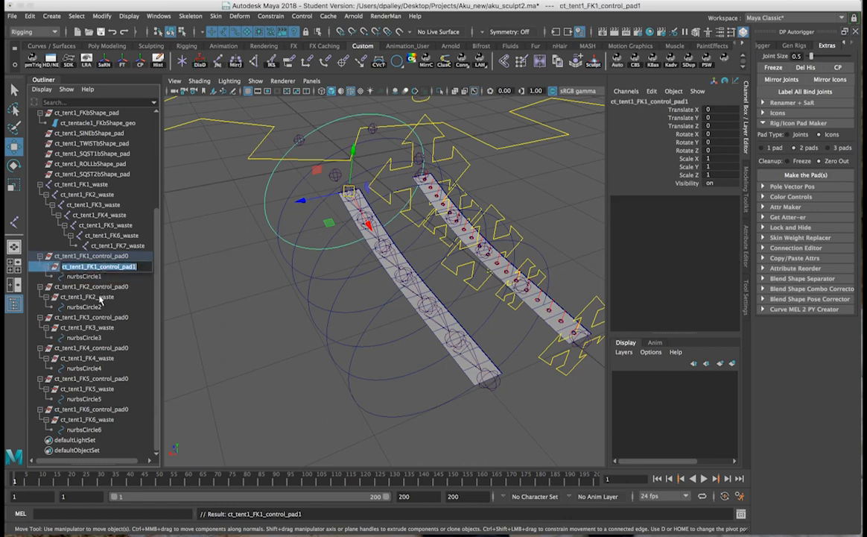
pyautogui.doubleClick(101, 297)
pyautogui.press('super+v')
pyautogui.write('2')
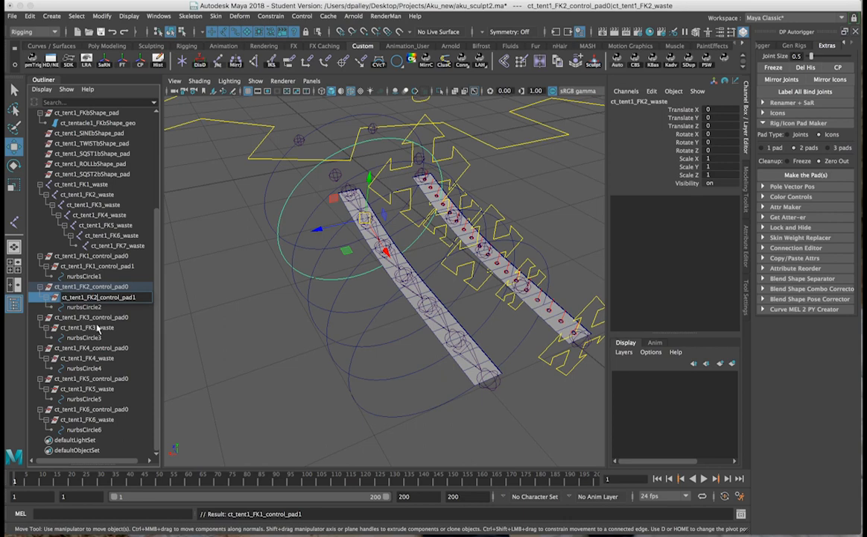
pyautogui.doubleClick(97, 328)
pyautogui.press('super+v')
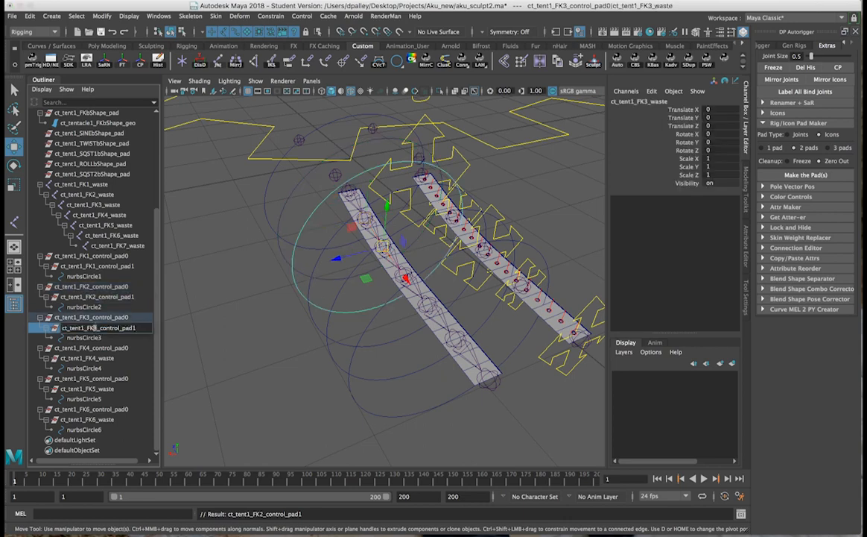
pyautogui.write('3')
# Rename the inner pads of FK4, FK5 and FK6 as ct_tent1_FK4_control_pad1, ct_tent1_FK5_control_pad1 and ct_tent1_FK6_control_pad1
pyautogui.doubleClick(99, 359)
pyautogui.press('super+v')
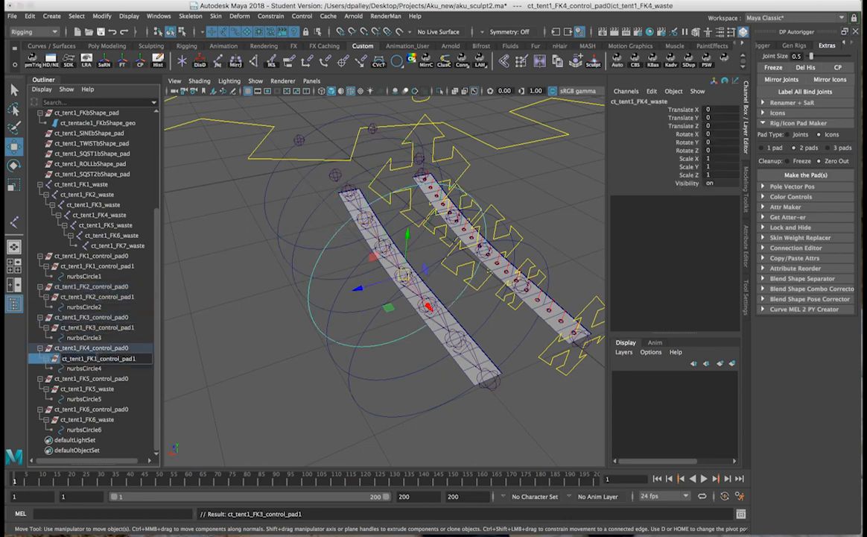
pyautogui.doubleClick(103, 389)
pyautogui.press('super+v')
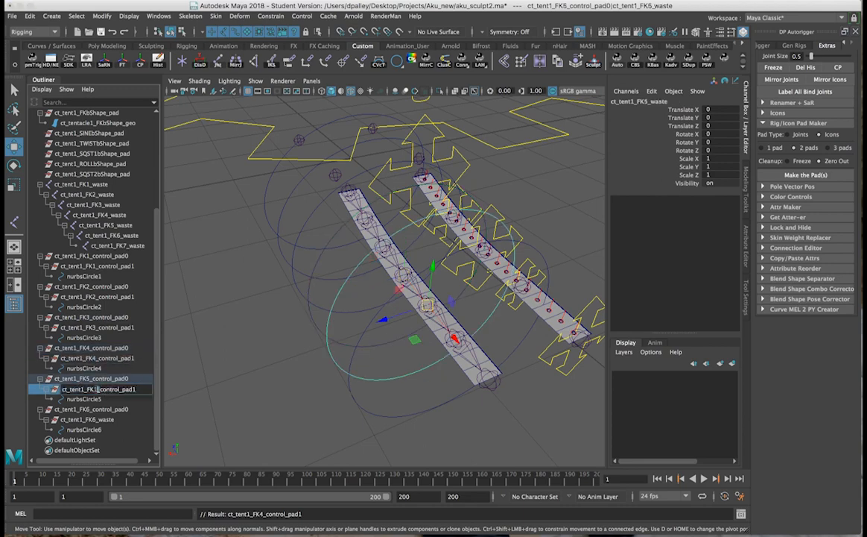
pyautogui.press('BackSpace')
pyautogui.write('5')
pyautogui.doubleClick(94, 418)
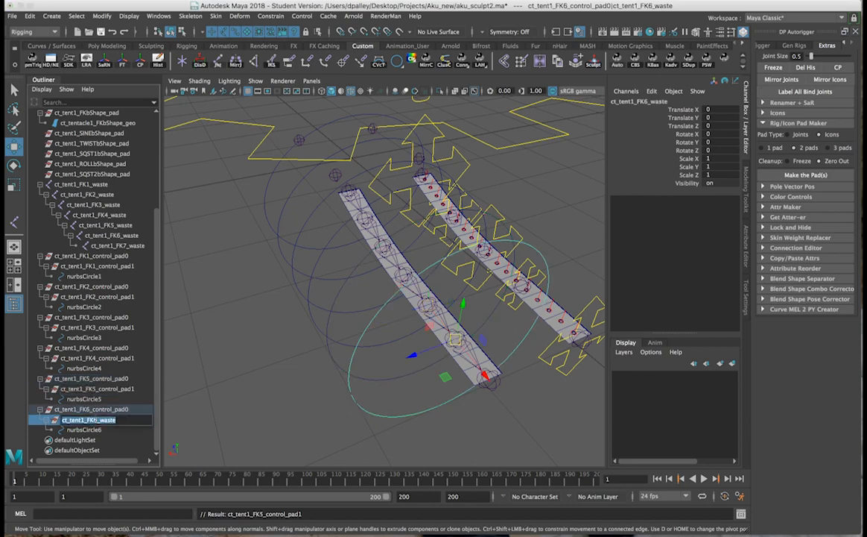
pyautogui.press('super+v')
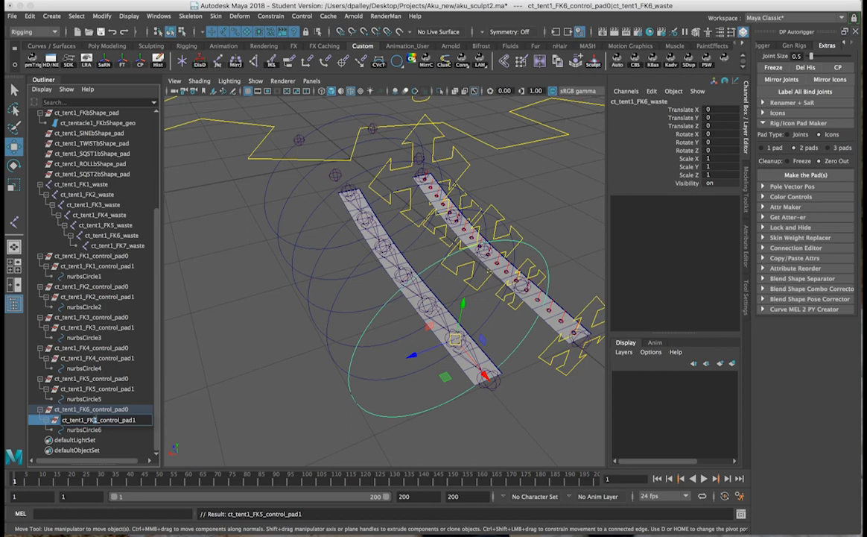
pyautogui.write('6')
pyautogui.press('Return')
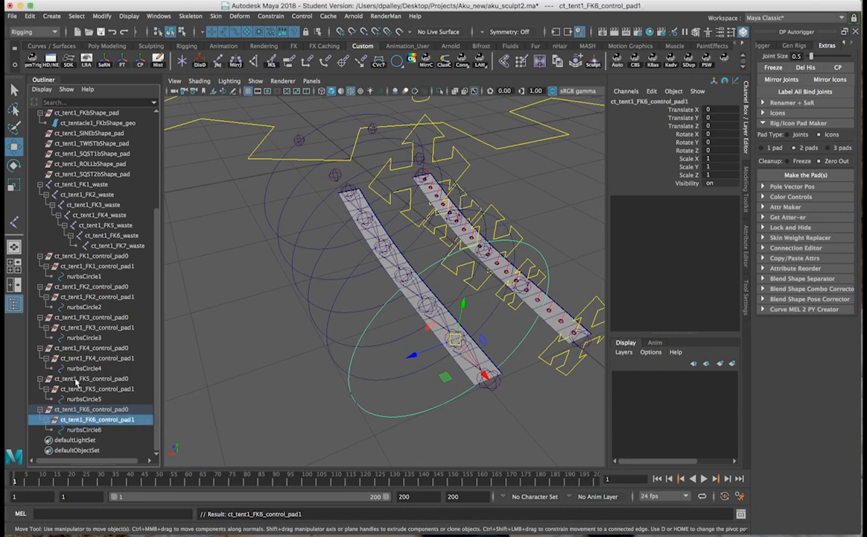
# Try renaming nurbsCircle1 as ct_tent1_FK1_control and undo that rename
pyautogui.doubleClick(91, 255)
pyautogui.press('super+c')
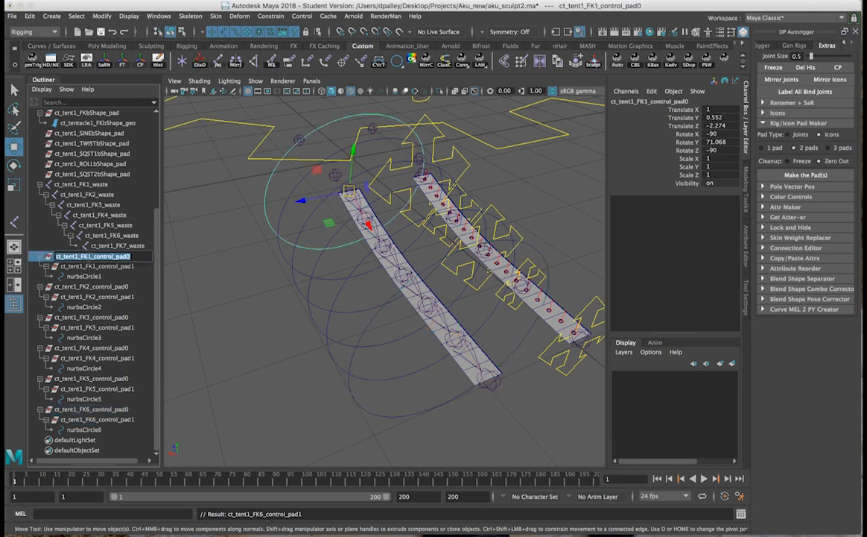
pyautogui.doubleClick(85, 276)
pyautogui.press('super+v')
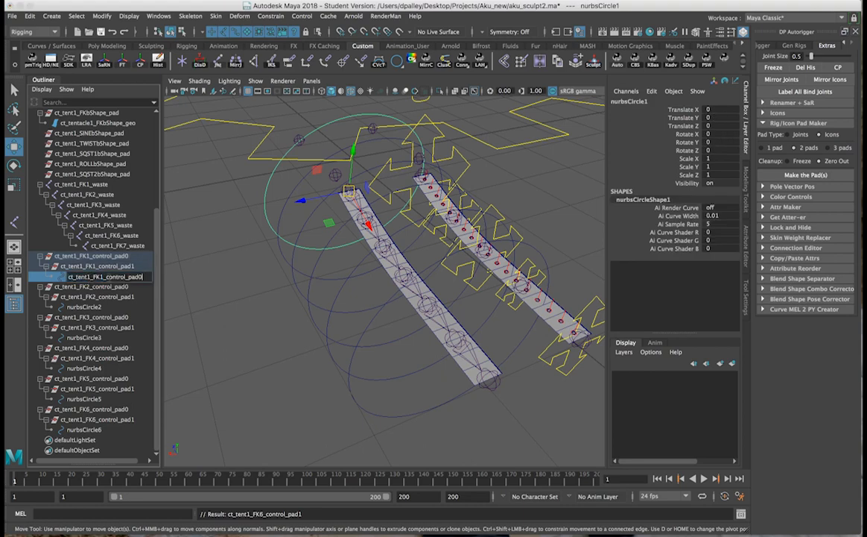
pyautogui.moveTo(106, 276); pyautogui.dragTo(179, 280)
pyautogui.write('c')
pyautogui.press('Return')
pyautogui.keyDown('alt'); pyautogui.moveTo(341, 248); pyautogui.dragTo(261, 303); pyautogui.keyUp('alt')
pyautogui.press('super+z')
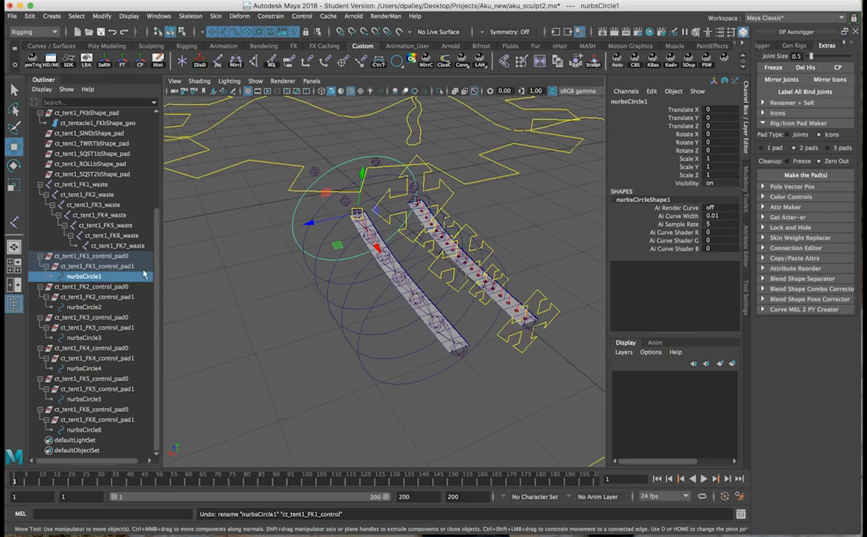
# Examine the six NURBS circles, the FK1 outer pad and the joint chain along the tentacle from several angles
pyautogui.keyDown('alt'); pyautogui.moveTo(350, 221); pyautogui.dragTo(377, 217); pyautogui.keyUp('alt')
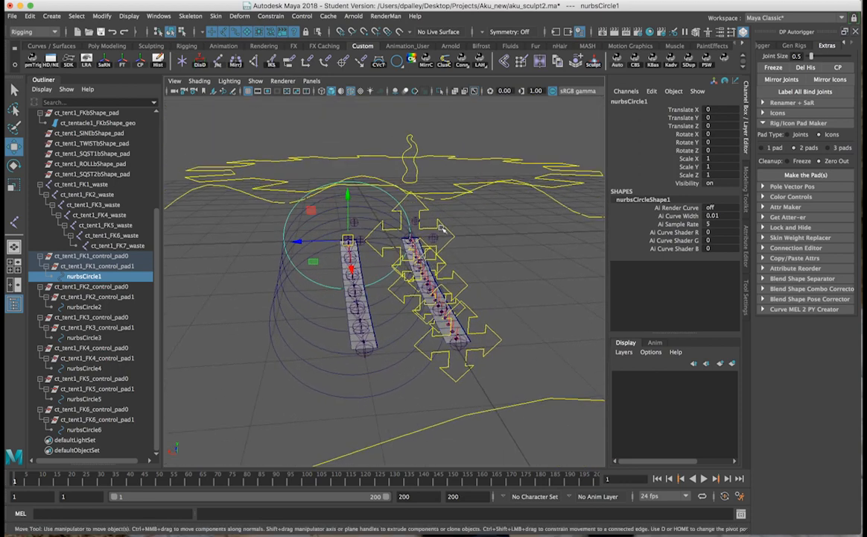
pyautogui.keyDown('alt'); pyautogui.moveTo(277, 274); pyautogui.dragTo(270, 258); pyautogui.keyUp('alt')
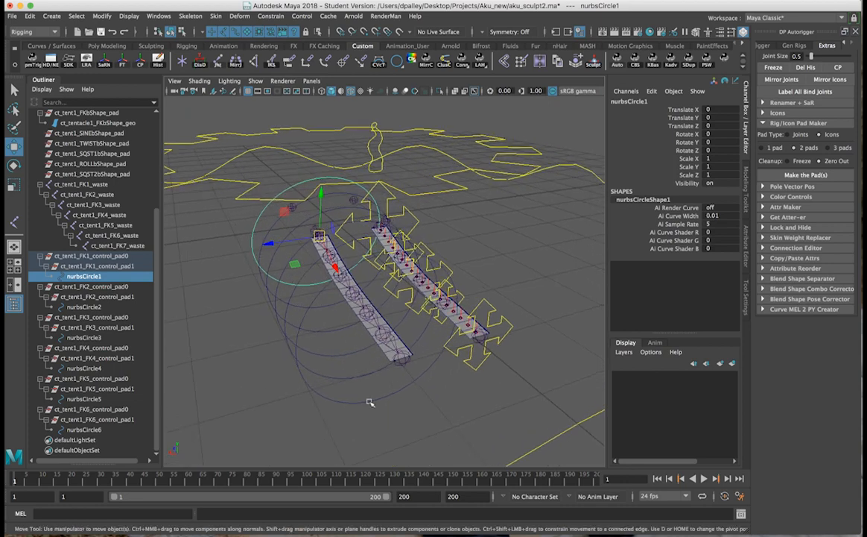
pyautogui.keyDown('alt'); pyautogui.moveTo(287, 311); pyautogui.dragTo(295, 349); pyautogui.keyUp('alt')
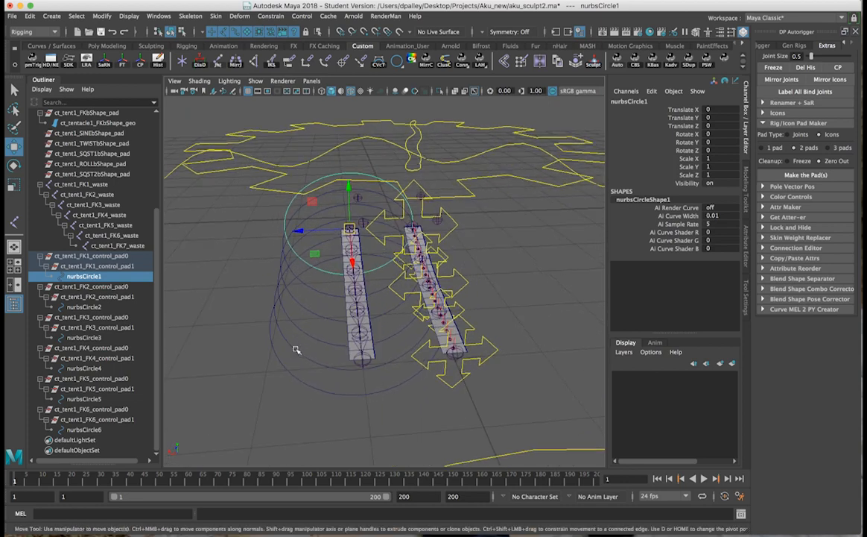
pyautogui.moveTo(264, 202); pyautogui.dragTo(357, 387)
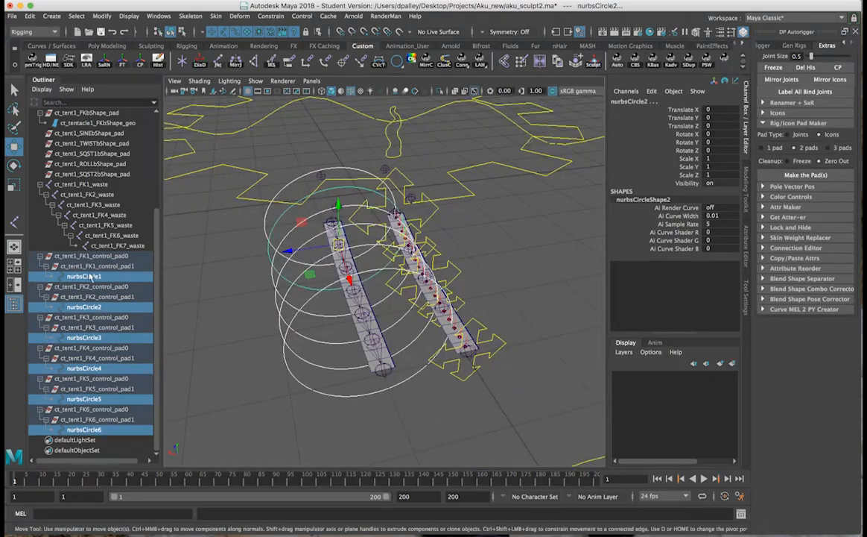
pyautogui.click(90, 255)
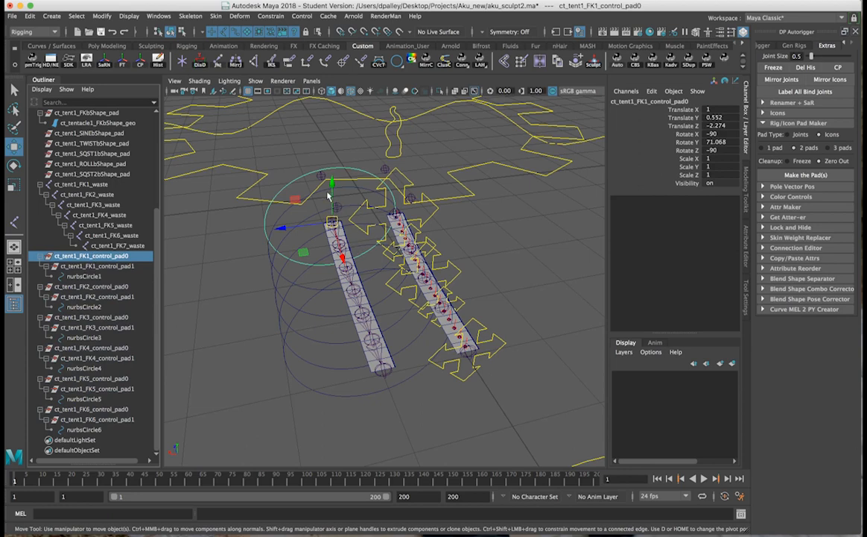
pyautogui.keyDown('alt'); pyautogui.moveTo(377, 336); pyautogui.dragTo(393, 313); pyautogui.keyUp('alt')
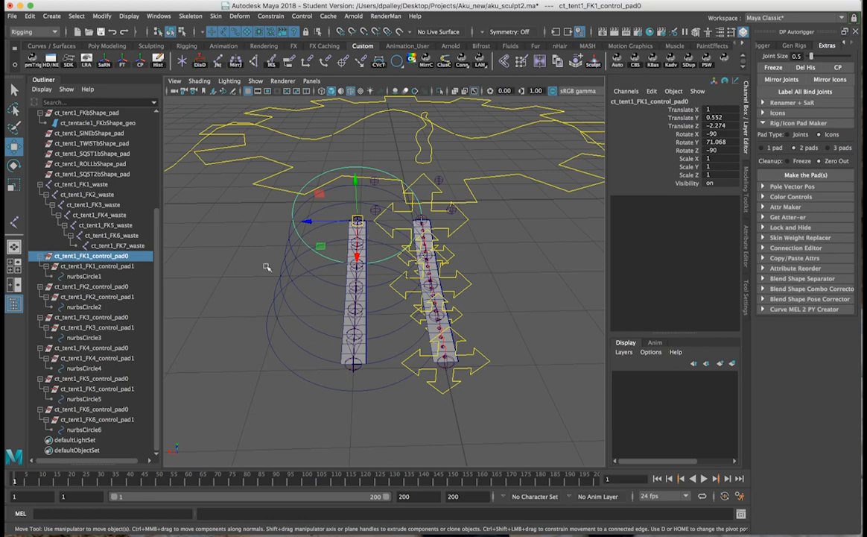
pyautogui.keyDown('alt'); pyautogui.moveTo(311, 258); pyautogui.dragTo(316, 262); pyautogui.keyUp('alt')
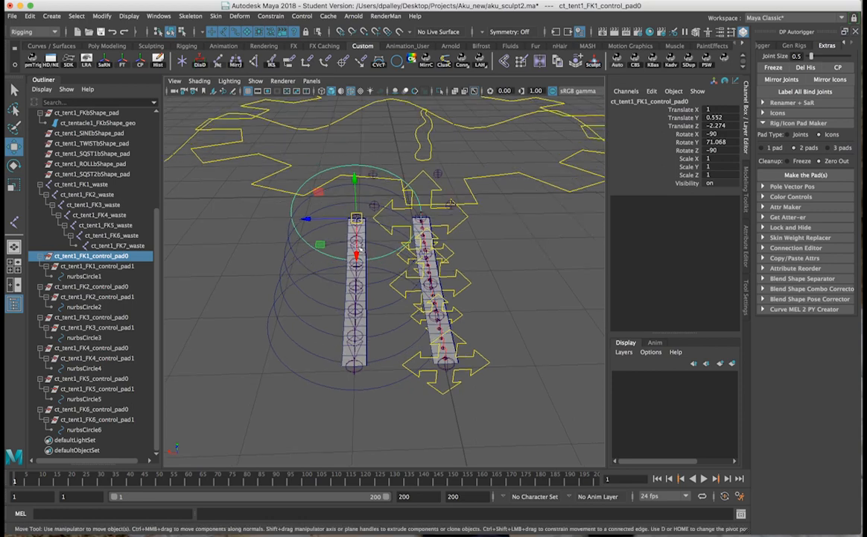
pyautogui.click(301, 217)
pyautogui.keyDown('alt'); pyautogui.moveTo(388, 231); pyautogui.dragTo(449, 267); pyautogui.keyUp('alt')
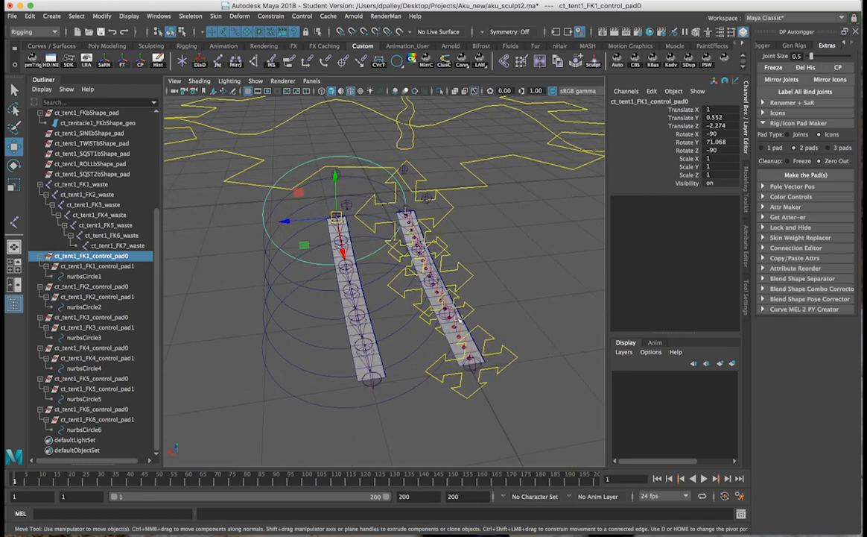
pyautogui.keyDown('alt'); pyautogui.moveTo(317, 301); pyautogui.dragTo(364, 315); pyautogui.keyUp('alt')
pyautogui.click(353, 323)
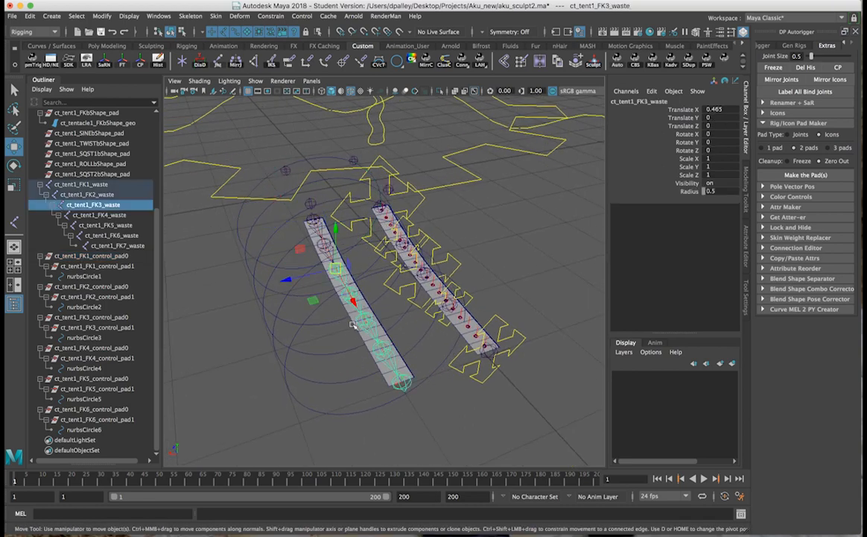
pyautogui.keyDown('alt'); pyautogui.moveTo(353, 317); pyautogui.dragTo(339, 287); pyautogui.keyUp('alt')
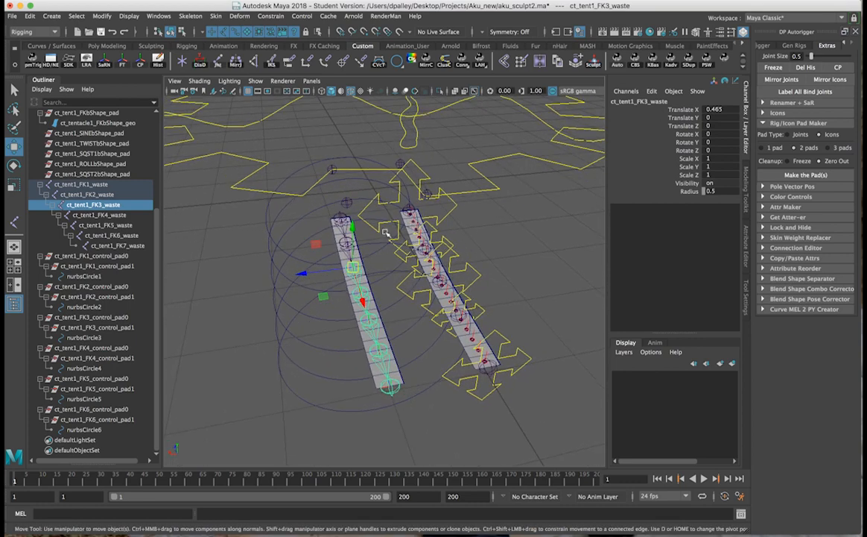
pyautogui.keyDown('alt'); pyautogui.moveTo(450, 278); pyautogui.dragTo(356, 233); pyautogui.keyUp('alt')
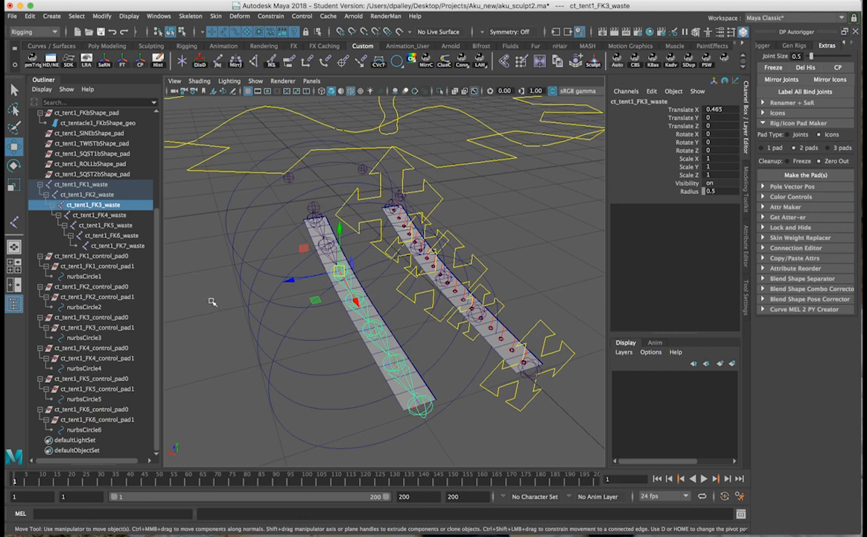
# Select the six NURBS circles and check their rotation and translation axes against the tentacle joints from several angles
pyautogui.keyDown('alt'); pyautogui.moveTo(267, 331); pyautogui.dragTo(265, 362, button='right'); pyautogui.keyUp('alt')
pyautogui.moveTo(242, 229); pyautogui.dragTo(298, 407)
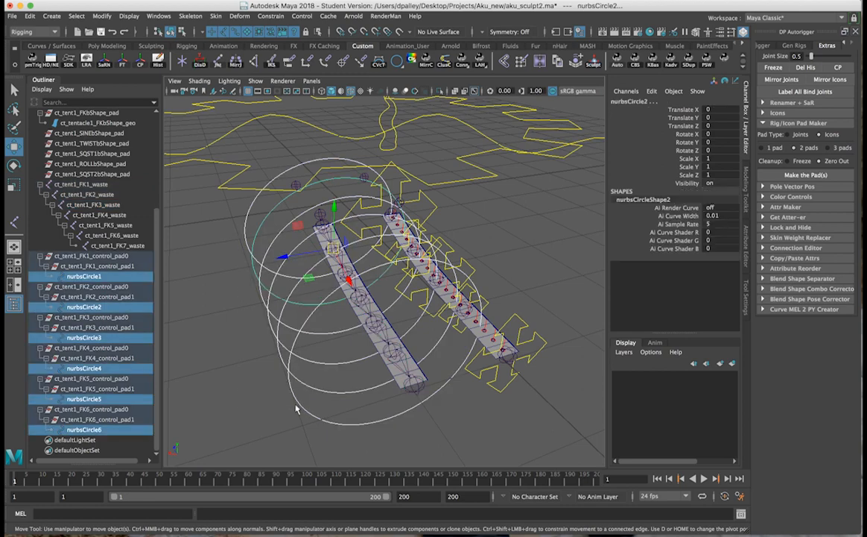
pyautogui.press('e')
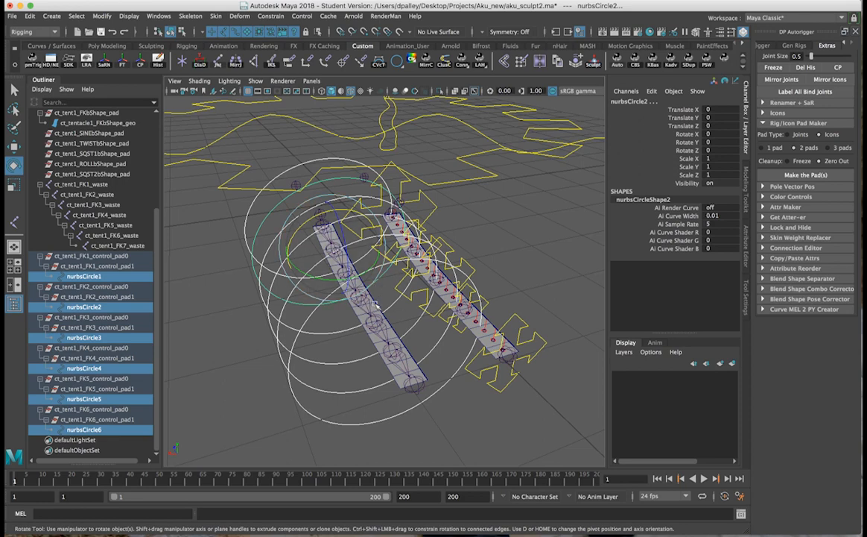
pyautogui.keyDown('alt'); pyautogui.moveTo(413, 269); pyautogui.dragTo(402, 270); pyautogui.keyUp('alt')
pyautogui.keyDown('alt'); pyautogui.moveTo(366, 246); pyautogui.dragTo(354, 283); pyautogui.keyUp('alt')
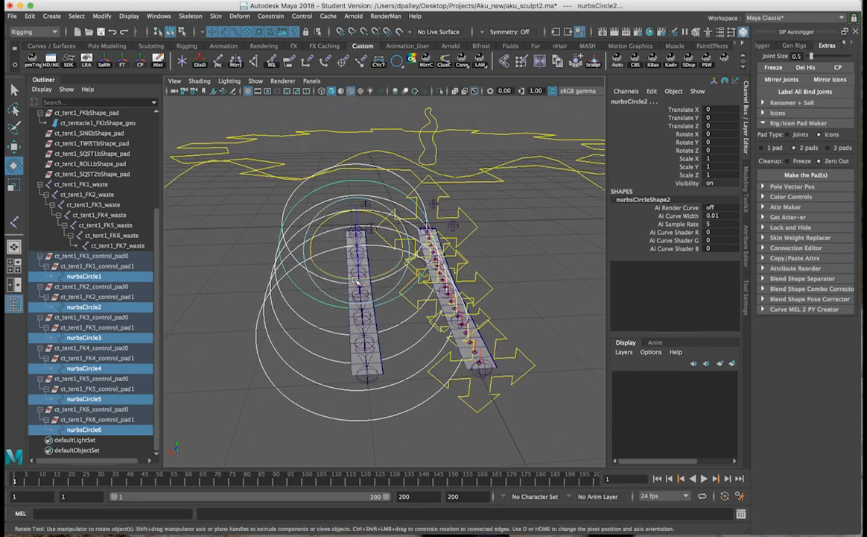
pyautogui.keyDown('alt'); pyautogui.moveTo(357, 281); pyautogui.dragTo(338, 264); pyautogui.keyUp('alt')
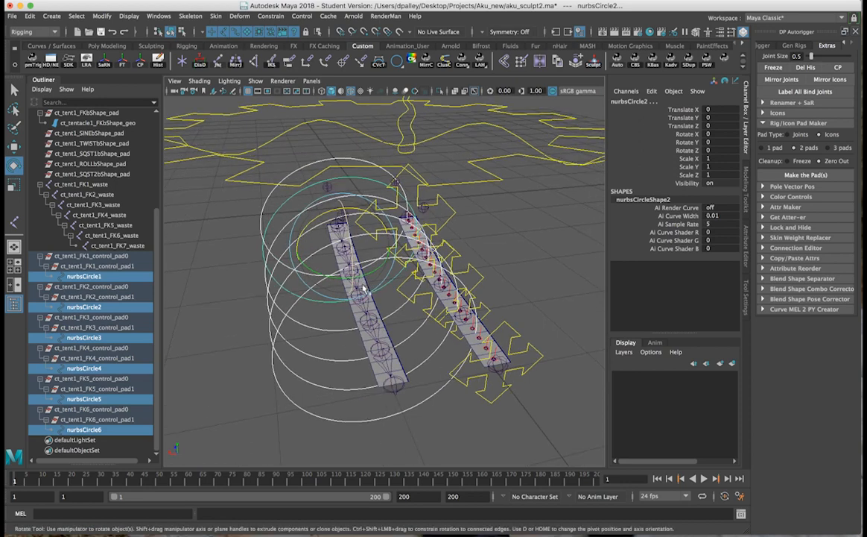
pyautogui.press('w')
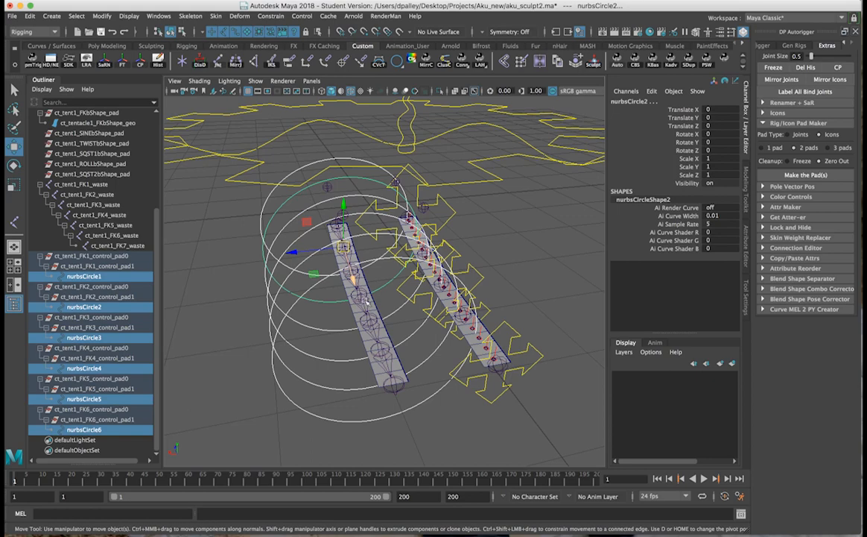
pyautogui.moveTo(367, 302)
pyautogui.keyDown('alt'); pyautogui.mouseDown()
pyautogui.moveTo(475, 300)
pyautogui.moveTo(369, 303)
pyautogui.mouseUp(); pyautogui.keyUp('alt')
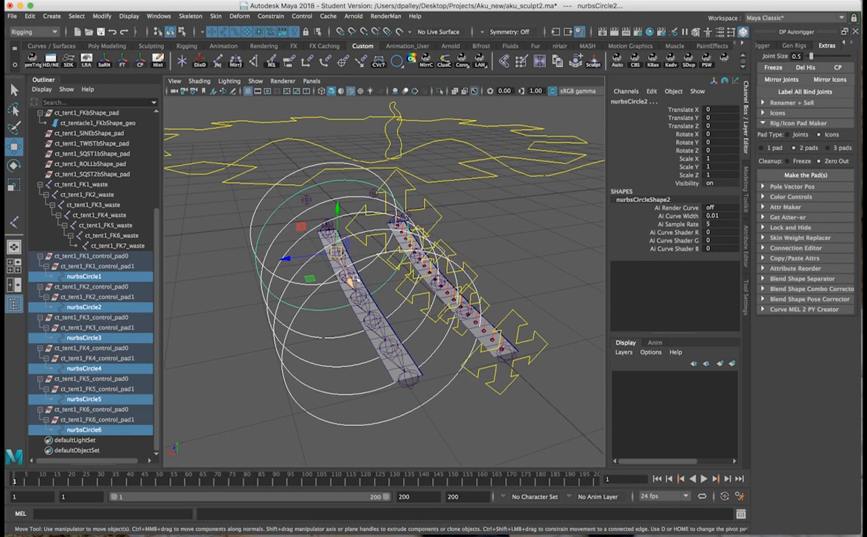
pyautogui.keyDown('alt'); pyautogui.moveTo(357, 277); pyautogui.dragTo(395, 301); pyautogui.keyUp('alt')
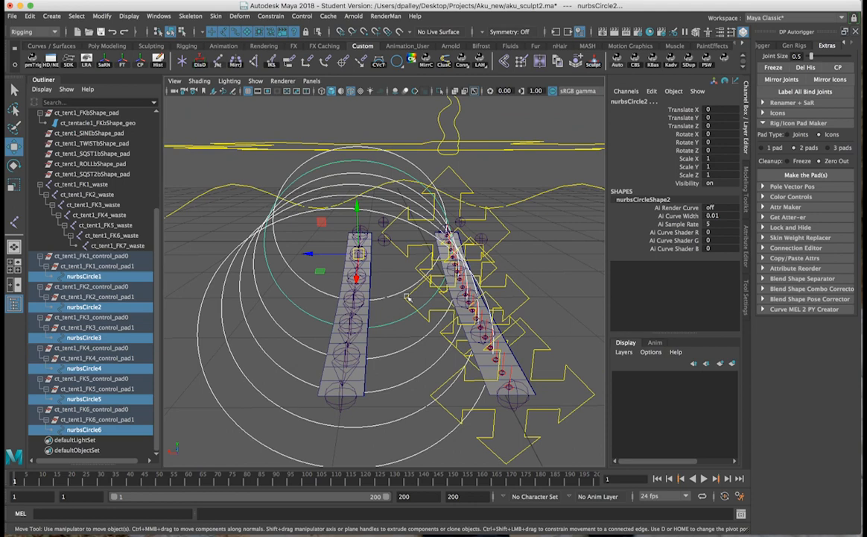
pyautogui.keyDown('alt'); pyautogui.moveTo(397, 295); pyautogui.dragTo(338, 187); pyautogui.keyUp('alt')
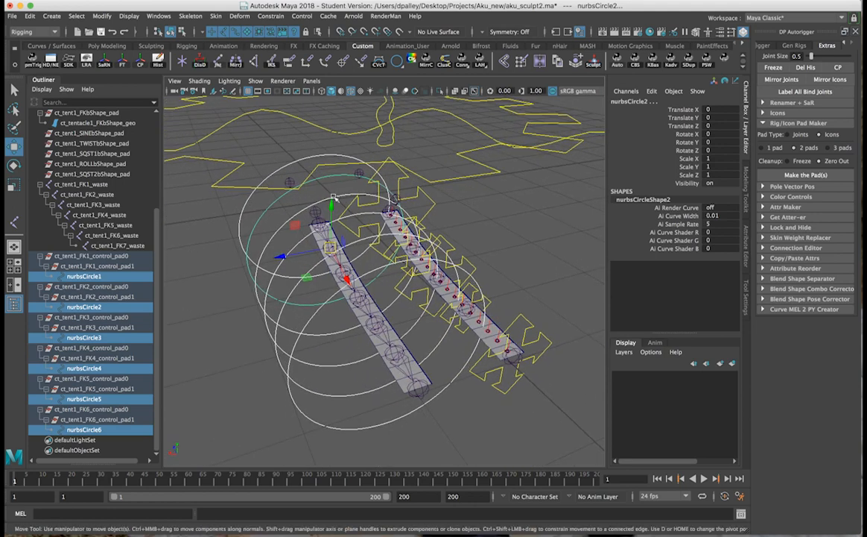
pyautogui.keyDown('alt'); pyautogui.moveTo(422, 315); pyautogui.dragTo(394, 312); pyautogui.keyUp('alt')
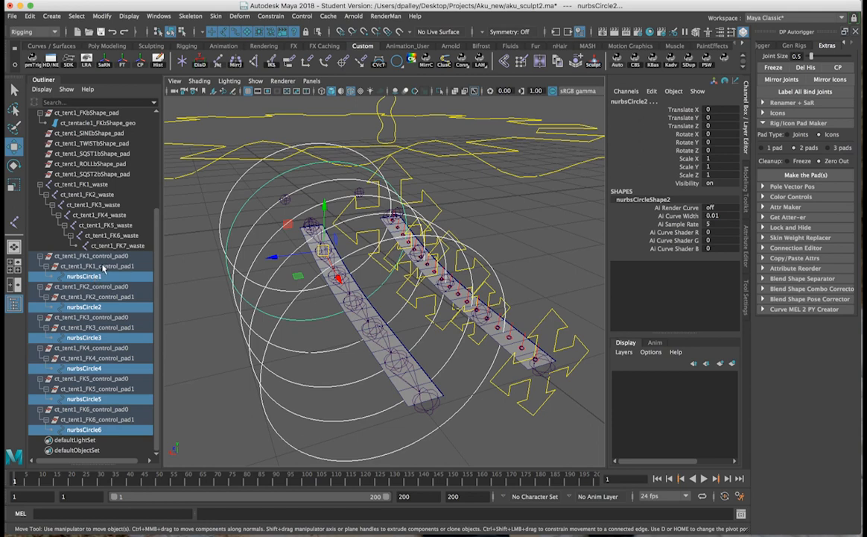
# Rename nurbsCircle1 as ct_tent1_FK1_icon, basing the name on its inner pad's name
pyautogui.click(104, 266)
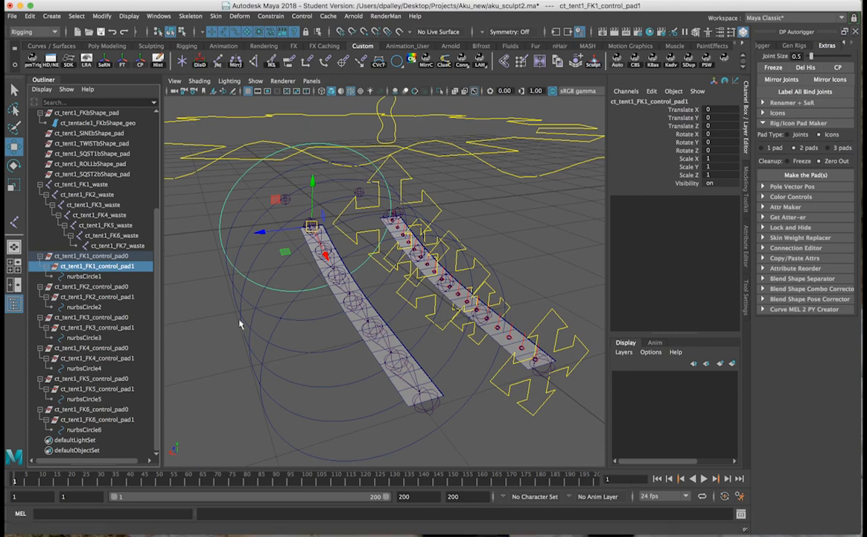
pyautogui.keyDown('alt'); pyautogui.moveTo(339, 295); pyautogui.dragTo(308, 267); pyautogui.keyUp('alt')
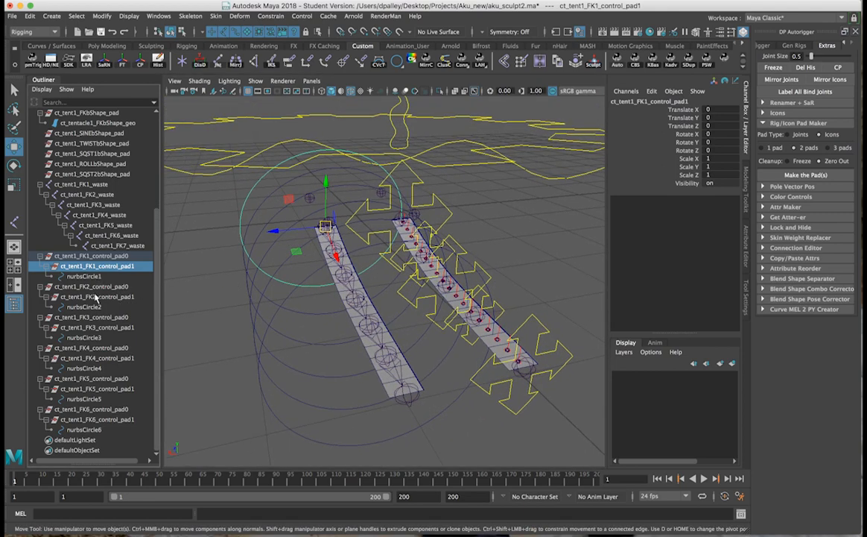
pyautogui.doubleClick(88, 277)
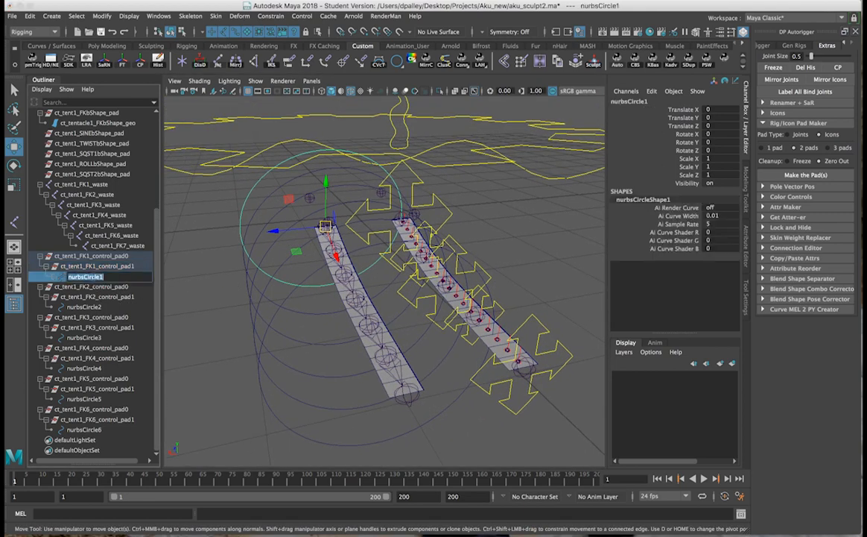
pyautogui.click(100, 267)
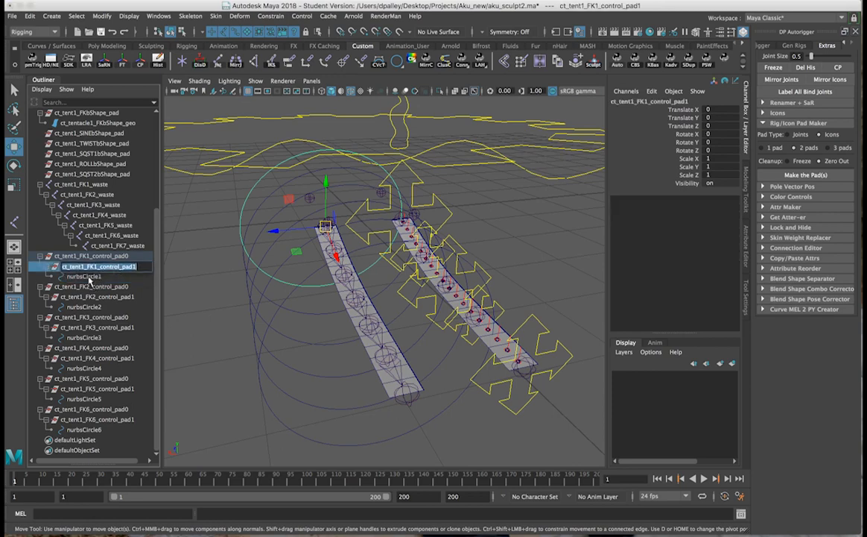
pyautogui.doubleClick(86, 277)
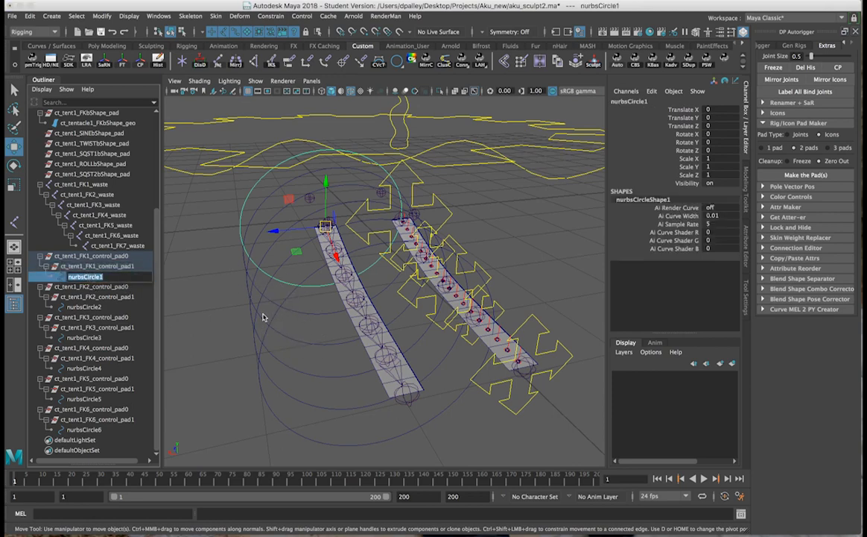
pyautogui.write('ct_tent1_FK1_control_pad1')
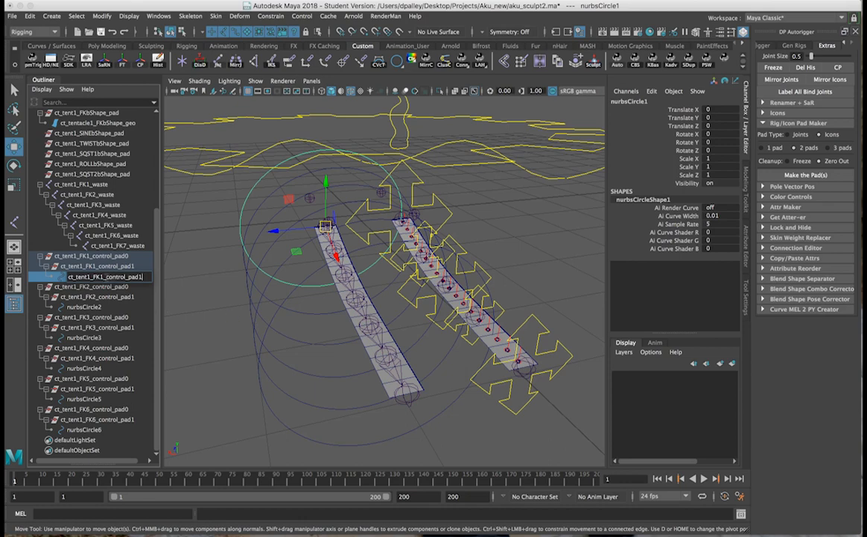
pyautogui.moveTo(106, 276); pyautogui.dragTo(195, 281)
pyautogui.press('BackSpace')
pyautogui.press('Return')
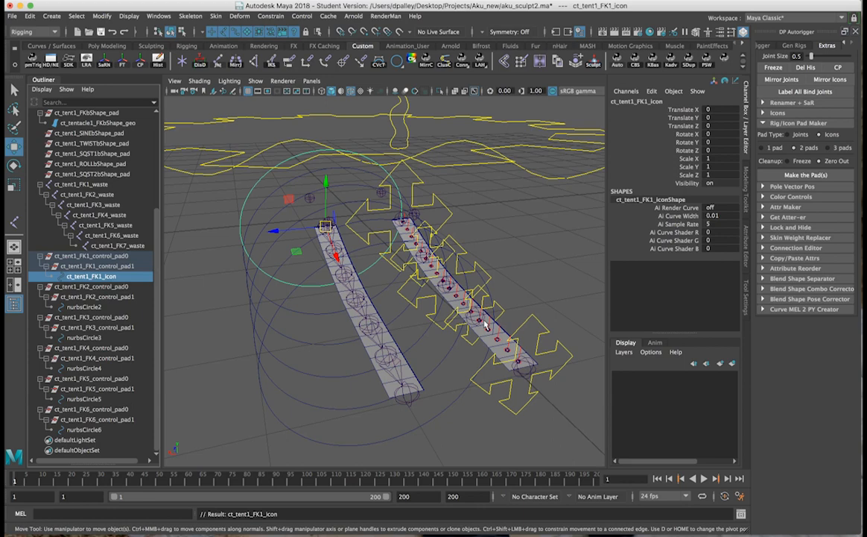
# Reuse the FK1 icon's name to rename nurbsCircle2 and nurbsCircle3 as ct_tent1_FK2_icon and ct_tent1_FK3_icon
pyautogui.doubleClick(84, 278)
pyautogui.hotkey('ctrl', 'c')
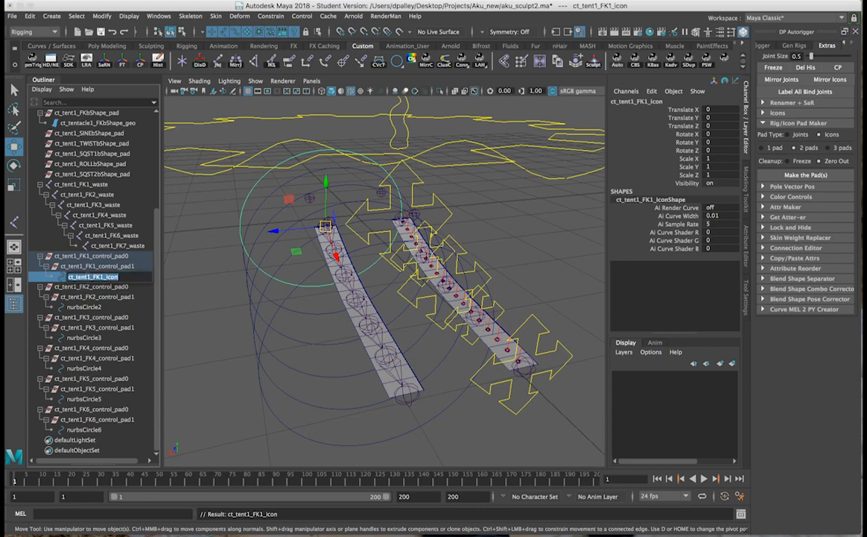
pyautogui.doubleClick(85, 307)
pyautogui.hotkey('ctrl', 'v')
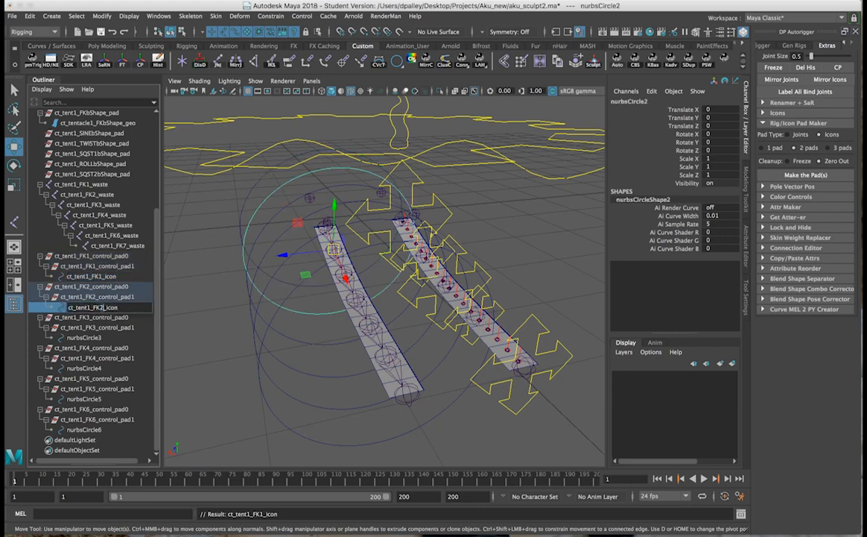
pyautogui.press('Return')
pyautogui.doubleClick(85, 337)
pyautogui.hotkey('ctrl', 'v')
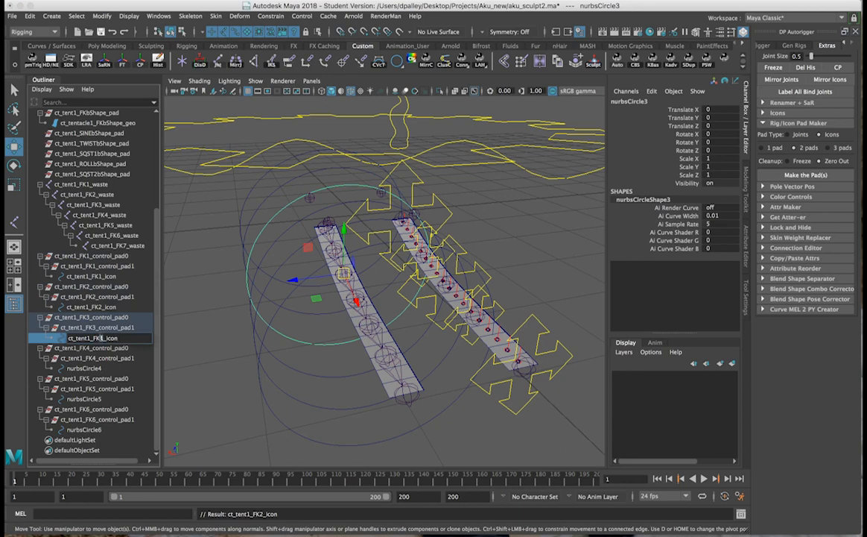
pyautogui.press('Return')
# Rename nurbsCircle4, nurbsCircle5 and nurbsCircle6 as ct_tent1_FK4_icon, ct_tent1_FK5_icon and ct_tent1_FK6_icon
pyautogui.doubleClick(98, 369)
pyautogui.hotkey('ctrl', 'v')
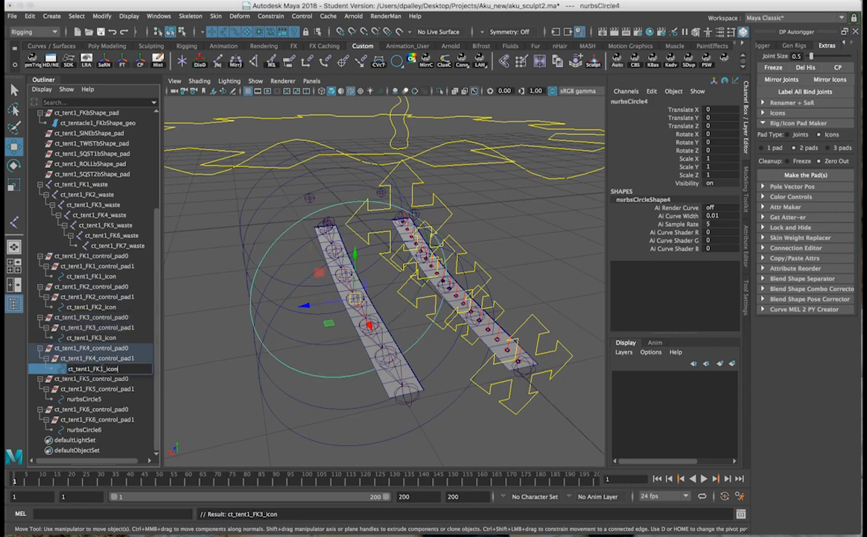
pyautogui.press('Return')
pyautogui.doubleClick(104, 399)
pyautogui.hotkey('ctrl', 'v')
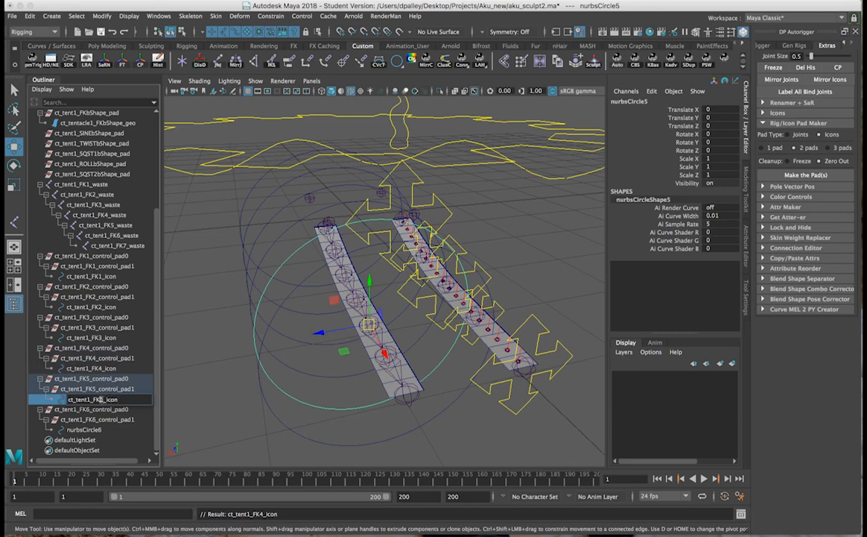
pyautogui.press('Return')
pyautogui.doubleClick(99, 430)
pyautogui.hotkey('ctrl', 'v')
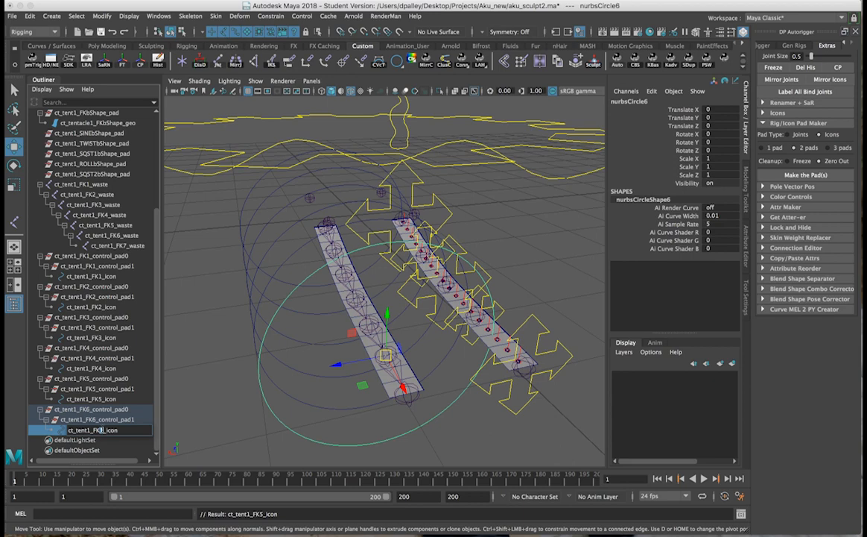
pyautogui.press('Return')
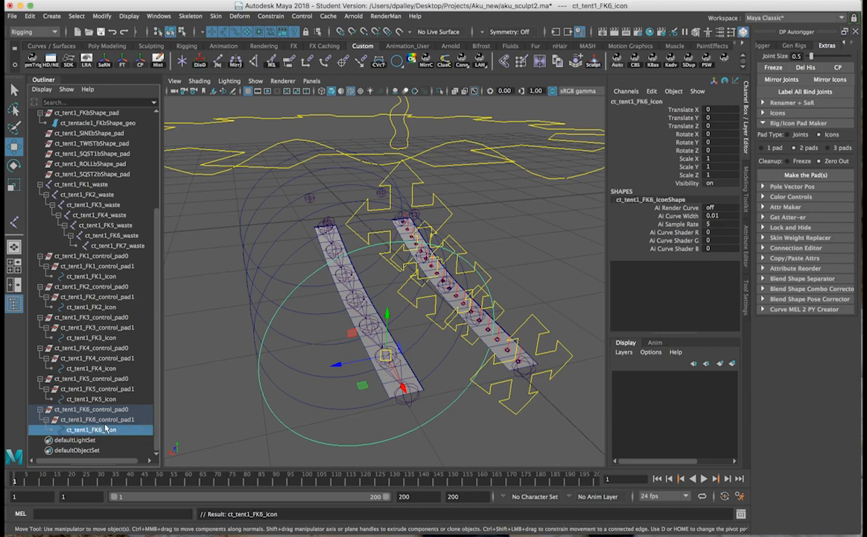
# Scale the six FK icons uniformly to 0.53 and show the polygon geometry in the viewport
pyautogui.moveTo(215, 227); pyautogui.dragTo(315, 264)
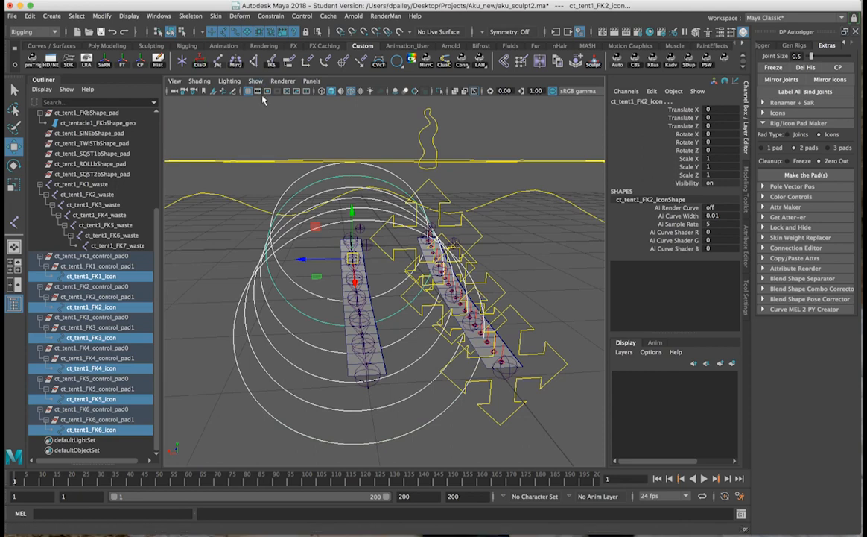
pyautogui.press('r')
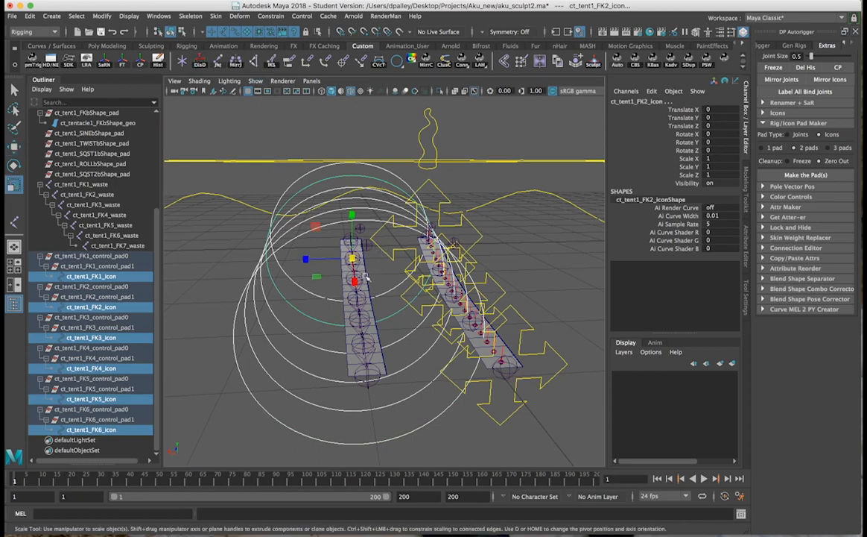
pyautogui.moveTo(351, 259)
pyautogui.mouseDown()
pyautogui.moveTo(296, 258)
pyautogui.moveTo(447, 254)
pyautogui.moveTo(343, 244)
pyautogui.mouseUp()
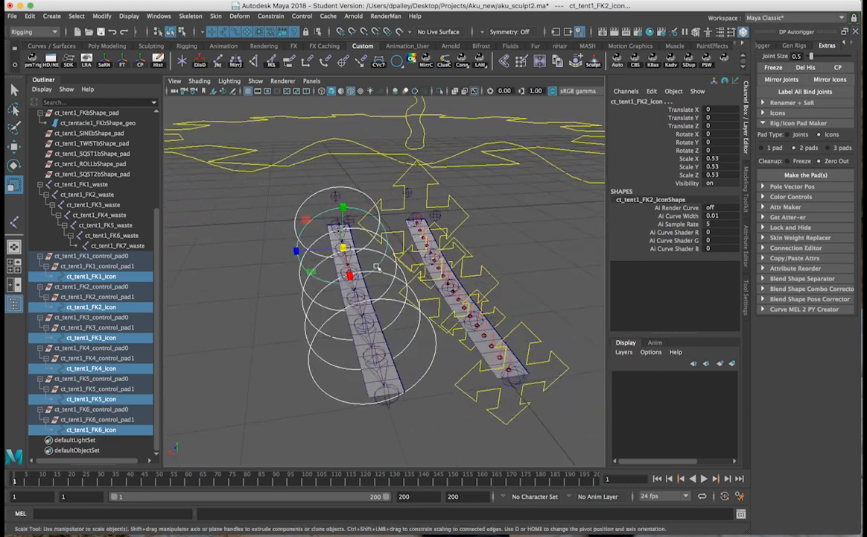
pyautogui.click(255, 80)
pyautogui.click(291, 176)
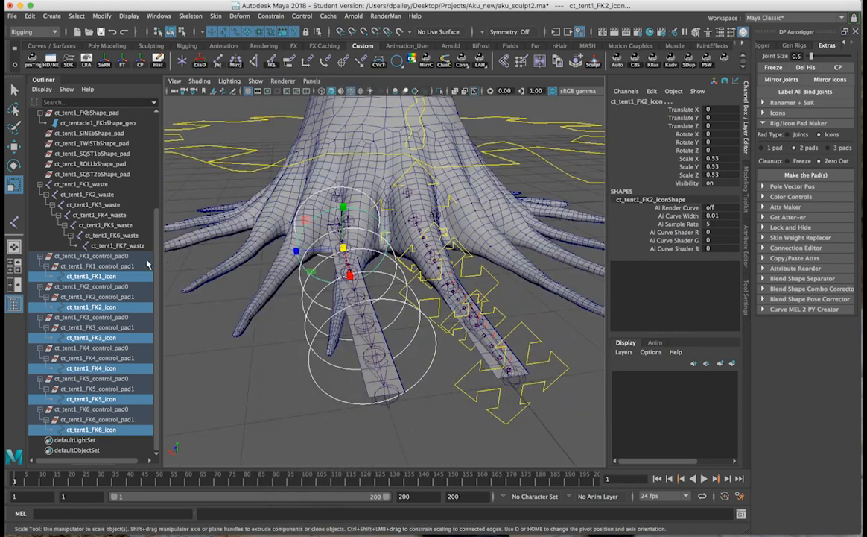
# Set Translate X to 0 on the outer pads (control_pad0) of FK1 to FK6
pyautogui.click(91, 409)
pyautogui.keyDown('ctrl'); pyautogui.click(90, 379); pyautogui.keyUp('ctrl')
pyautogui.keyDown('ctrl'); pyautogui.click(85, 347); pyautogui.keyUp('ctrl')
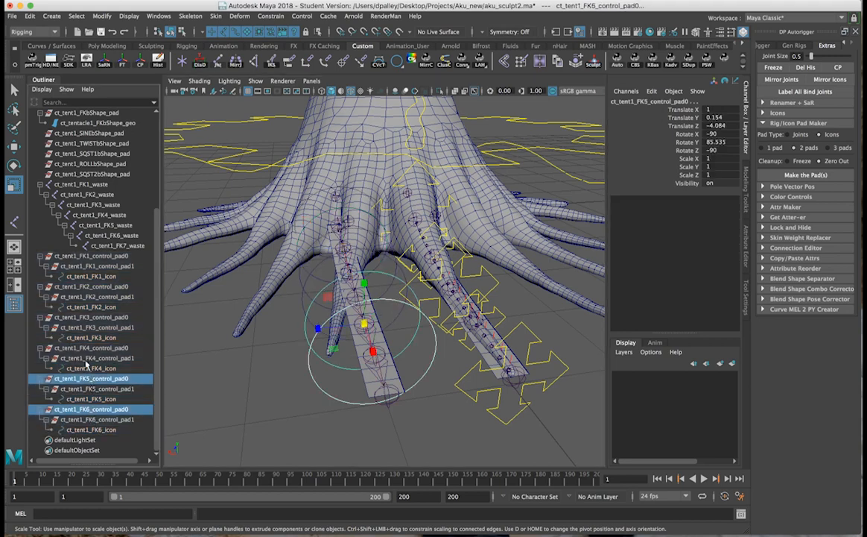
pyautogui.keyDown('ctrl'); pyautogui.click(82, 318); pyautogui.keyUp('ctrl')
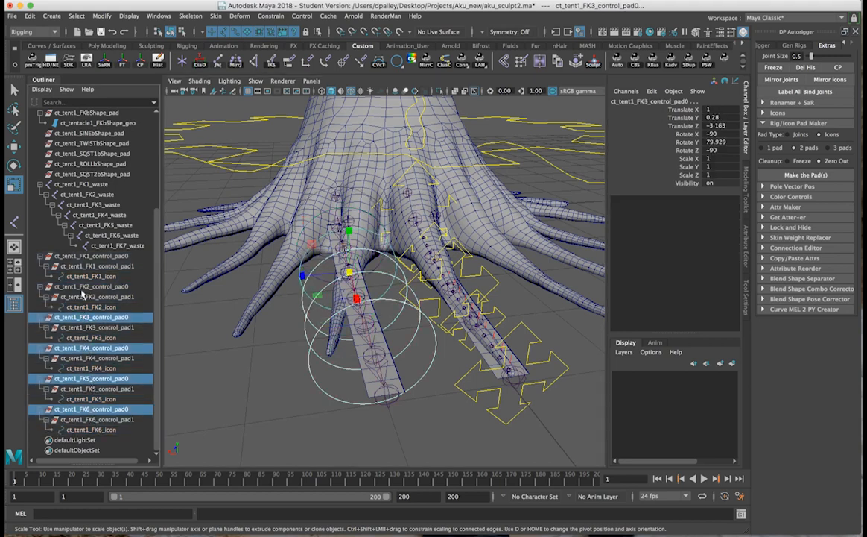
pyautogui.keyDown('ctrl'); pyautogui.click(83, 286); pyautogui.keyUp('ctrl')
pyautogui.keyDown('ctrl'); pyautogui.click(81, 256); pyautogui.keyUp('ctrl')
pyautogui.doubleClick(720, 109)
pyautogui.press('Return')
# Scale the FK1 icon uniformly to 0.484 at the base of the tentacle
pyautogui.keyDown('alt'); pyautogui.moveTo(369, 250); pyautogui.dragTo(339, 257); pyautogui.keyUp('alt')
pyautogui.keyDown('alt'); pyautogui.moveTo(561, 260); pyautogui.dragTo(355, 275); pyautogui.keyUp('alt')
pyautogui.keyDown('alt'); pyautogui.moveTo(354, 275); pyautogui.dragTo(491, 289, button='right'); pyautogui.keyUp('alt')
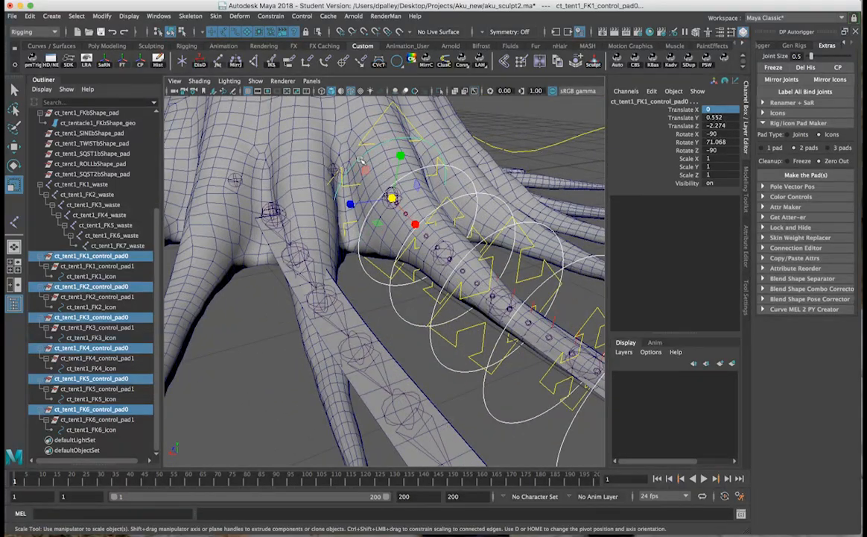
pyautogui.click(363, 160)
pyautogui.moveTo(392, 195); pyautogui.dragTo(394, 197)
pyautogui.hotkey('ctrl', 'z')
pyautogui.keyDown('alt'); pyautogui.moveTo(451, 234); pyautogui.dragTo(410, 227); pyautogui.keyUp('alt')
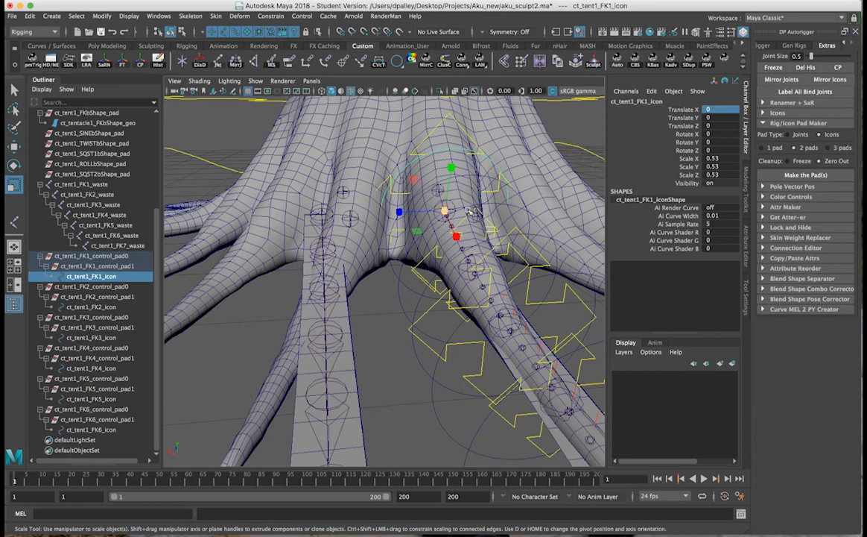
pyautogui.moveTo(445, 211); pyautogui.dragTo(443, 213)
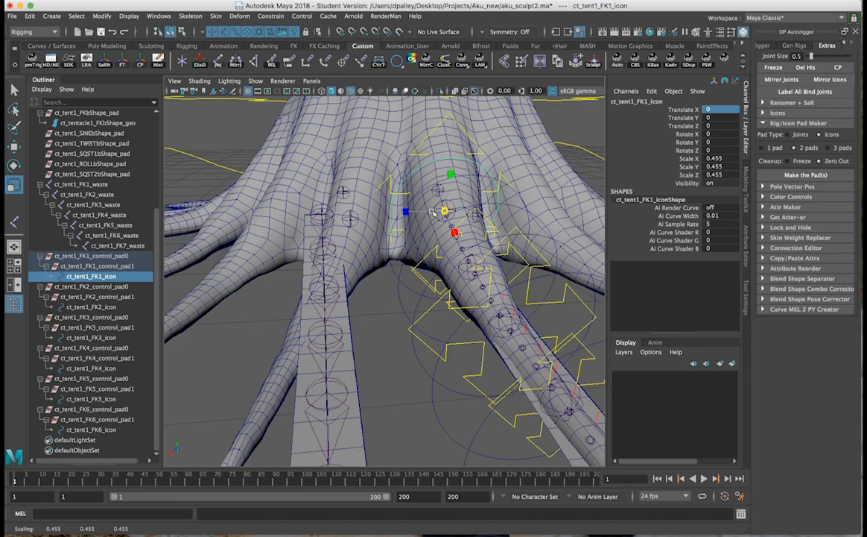
pyautogui.keyDown('alt'); pyautogui.moveTo(433, 212); pyautogui.dragTo(391, 225); pyautogui.keyUp('alt')
pyautogui.moveTo(351, 255); pyautogui.dragTo(310, 187)
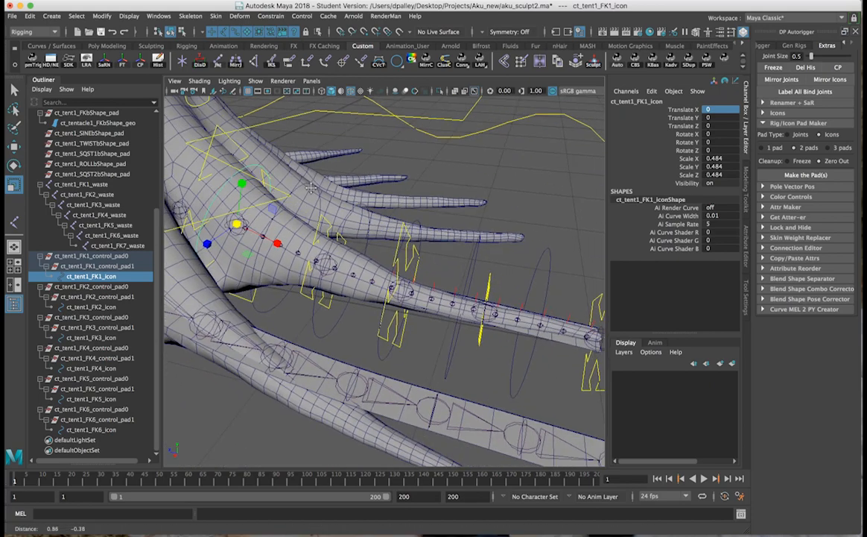
# Scale the FK2 to FK6 icons uniformly to about 0.433 to fit the tentacle
pyautogui.keyDown('alt'); pyautogui.moveTo(311, 188); pyautogui.dragTo(309, 224, button='right'); pyautogui.keyUp('alt')
pyautogui.keyDown('alt'); pyautogui.moveTo(308, 224); pyautogui.dragTo(307, 262); pyautogui.keyUp('alt')
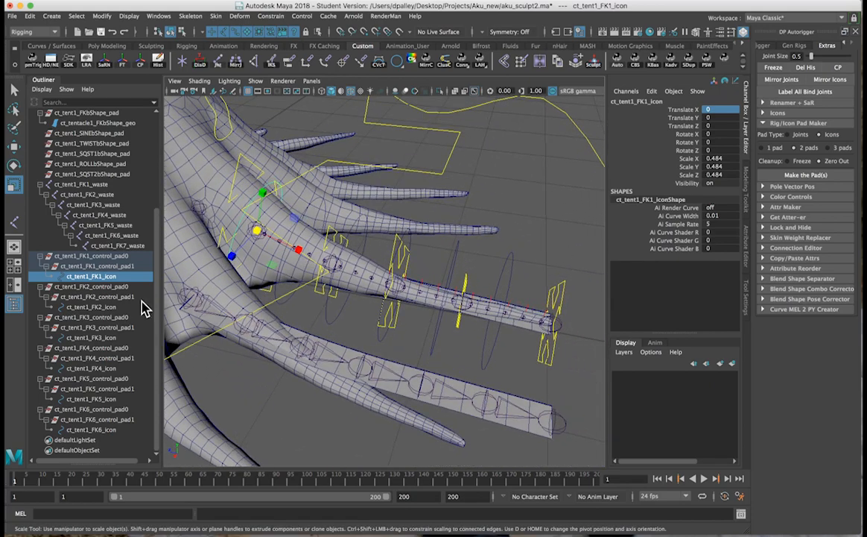
pyautogui.click(116, 307)
pyautogui.keyDown('ctrl'); pyautogui.click(111, 337); pyautogui.keyUp('ctrl')
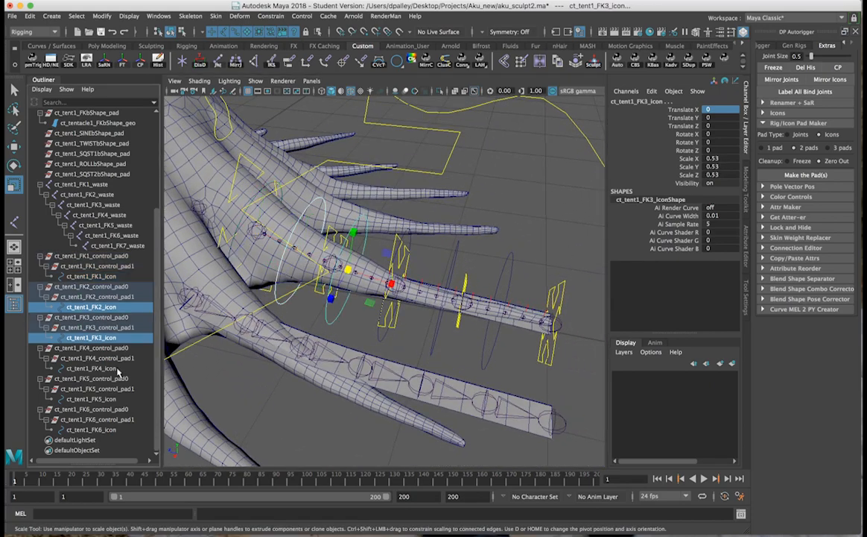
pyautogui.keyDown('ctrl'); pyautogui.click(113, 368); pyautogui.keyUp('ctrl')
pyautogui.keyDown('ctrl'); pyautogui.click(118, 398); pyautogui.keyUp('ctrl')
pyautogui.keyDown('ctrl'); pyautogui.click(123, 430); pyautogui.keyUp('ctrl')
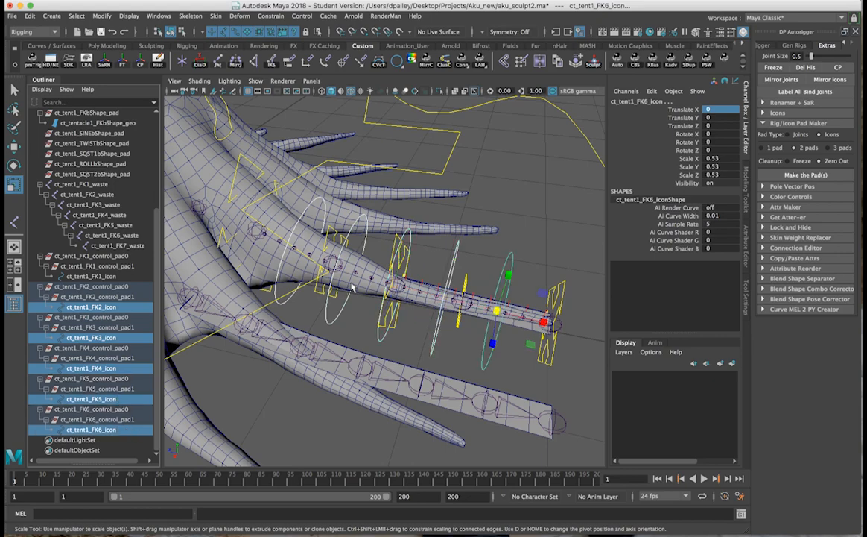
pyautogui.click(496, 311)
pyautogui.moveTo(496, 311); pyautogui.dragTo(353, 227)
# Taper the icons toward the tentacle tip by uniformly scaling FK3 to about 0.364, FK4 to 0.295 and FK5 to 0.244
pyautogui.keyDown('ctrl'); pyautogui.click(313, 202); pyautogui.keyUp('ctrl')
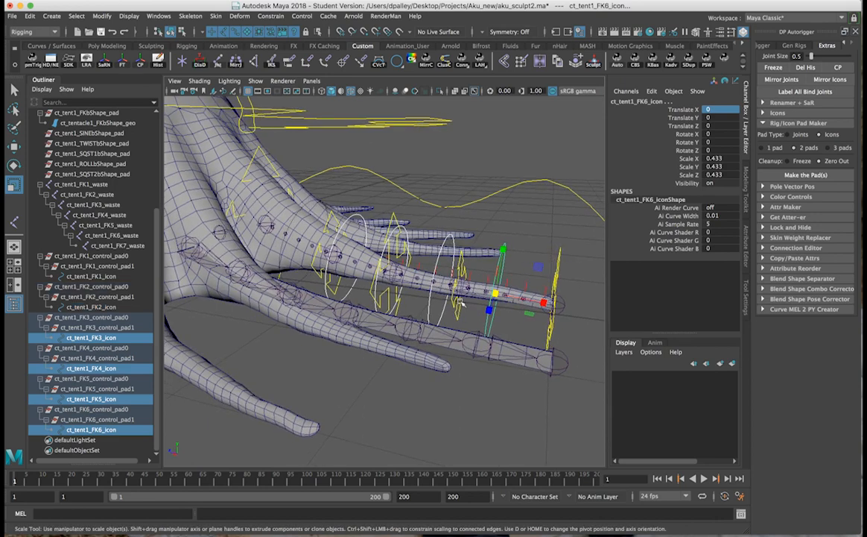
pyautogui.moveTo(504, 296); pyautogui.dragTo(488, 296)
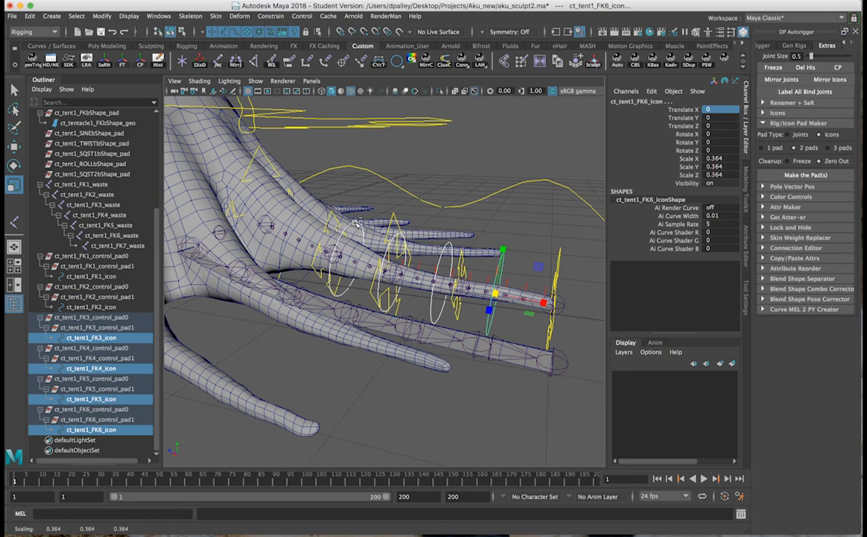
pyautogui.keyDown('ctrl'); pyautogui.click(356, 223); pyautogui.keyUp('ctrl')
pyautogui.moveTo(498, 294); pyautogui.dragTo(487, 294)
pyautogui.keyDown('ctrl'); pyautogui.click(402, 244); pyautogui.keyUp('ctrl')
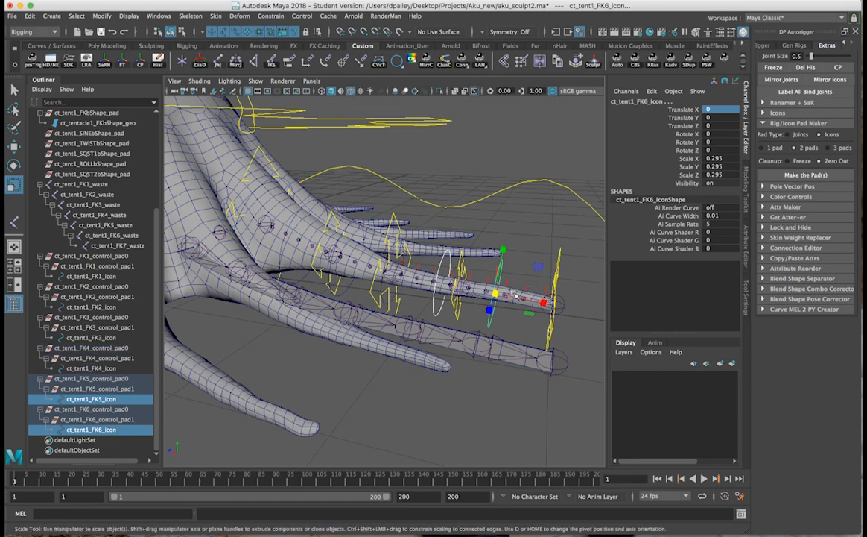
pyautogui.moveTo(498, 295); pyautogui.dragTo(315, 283)
pyautogui.click(442, 276)
# Freeze the transformations of all six icons, ct_tent1_FK1_icon to ct_tent1_FK6_icon
pyautogui.keyDown('alt'); pyautogui.moveTo(371, 281); pyautogui.dragTo(454, 313); pyautogui.keyUp('alt')
pyautogui.keyDown('ctrl'); pyautogui.click(104, 399); pyautogui.keyUp('ctrl')
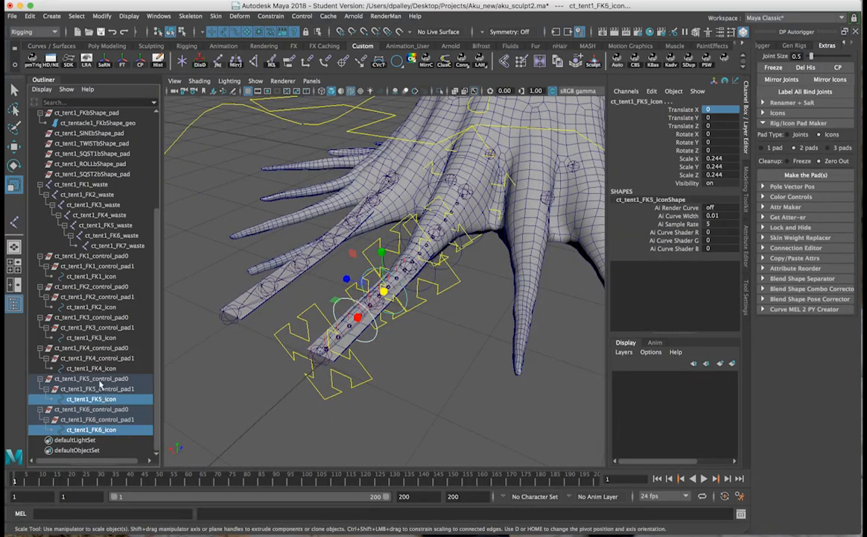
pyautogui.keyDown('ctrl'); pyautogui.click(101, 369); pyautogui.keyUp('ctrl')
pyautogui.keyDown('ctrl'); pyautogui.click(99, 338); pyautogui.keyUp('ctrl')
pyautogui.keyDown('ctrl'); pyautogui.click(102, 304); pyautogui.keyUp('ctrl')
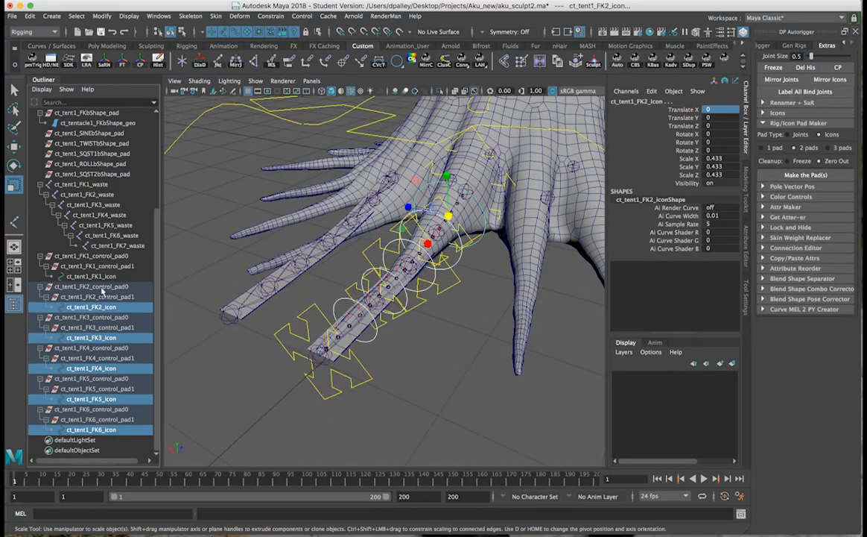
pyautogui.keyDown('ctrl'); pyautogui.click(103, 277); pyautogui.keyUp('ctrl')
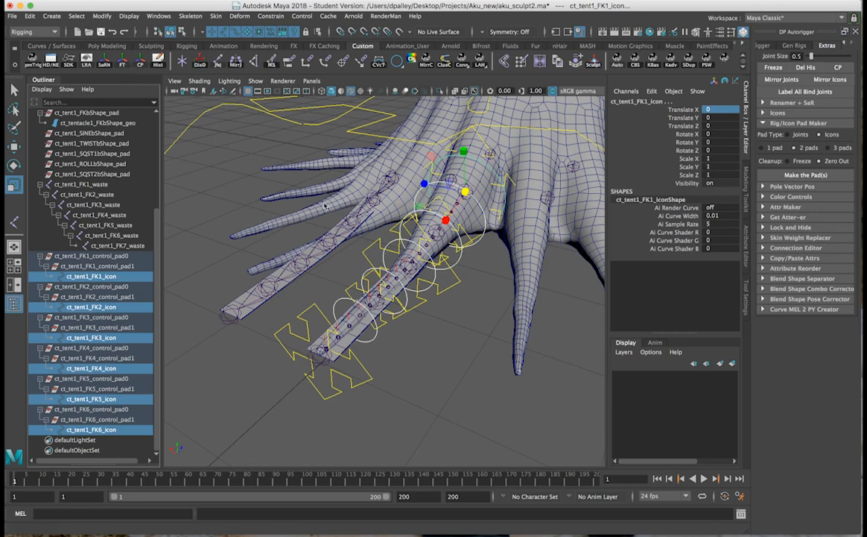
# Parent ct_tent1_FK6_control_pad0 under ct_tent1_FK5_icon and ct_tent1_FK5_control_pad0 under ct_tent1_FK4_icon
pyautogui.click(105, 409)
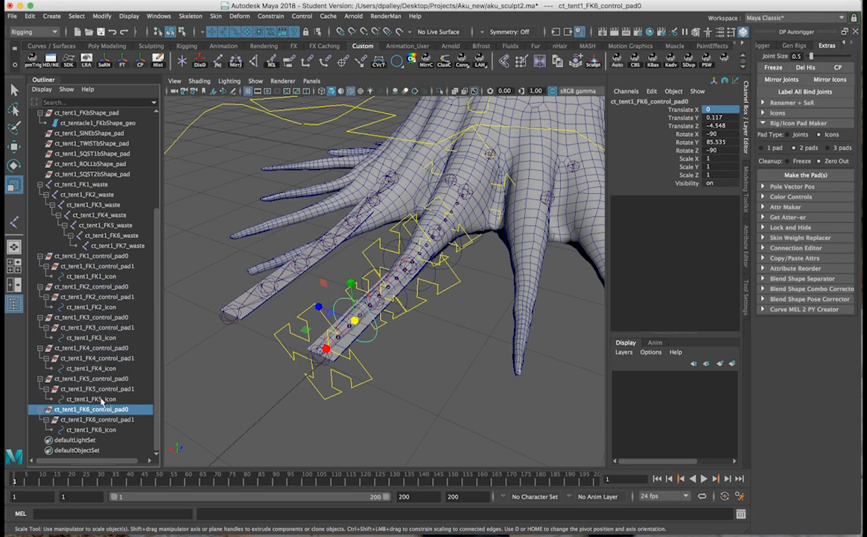
pyautogui.keyDown('ctrl'); pyautogui.click(102, 399); pyautogui.keyUp('ctrl')
pyautogui.press('p')
pyautogui.click(102, 410)
pyautogui.keyDown('ctrl'); pyautogui.click(102, 400); pyautogui.keyUp('ctrl')
pyautogui.press('p')
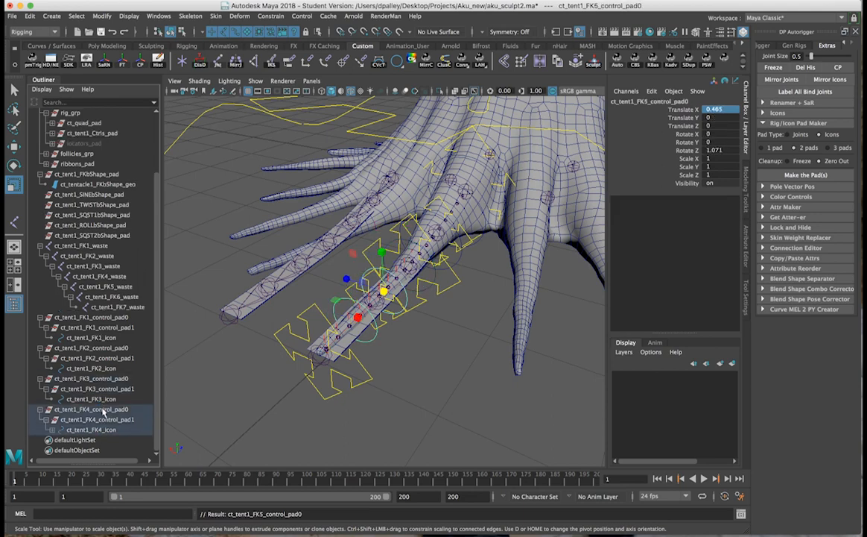
# Parent the FK4, FK3 and FK2 outer pads (control_pad0) under the FK3, FK2 and FK1 icons respectively
pyautogui.click(103, 410)
pyautogui.keyDown('ctrl'); pyautogui.click(103, 399); pyautogui.keyUp('ctrl')
pyautogui.press('p')
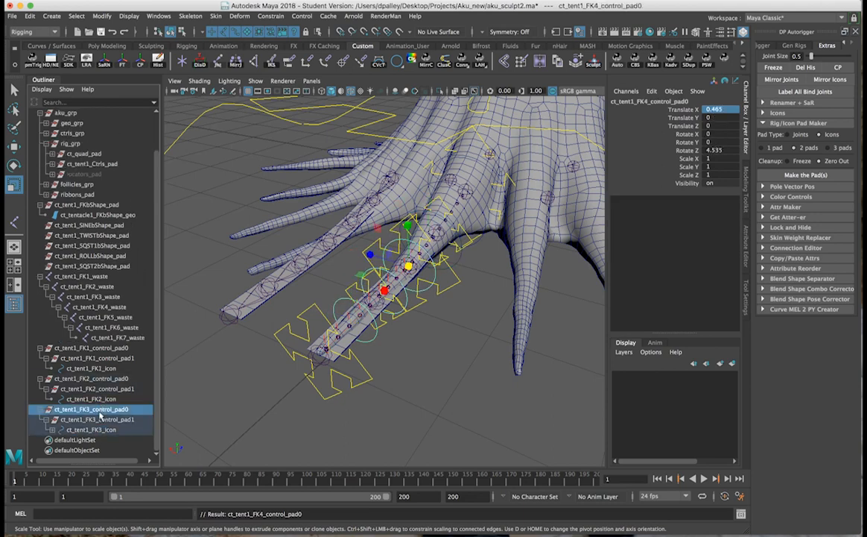
pyautogui.keyDown('ctrl'); pyautogui.click(101, 400); pyautogui.keyUp('ctrl')
pyautogui.press('p')
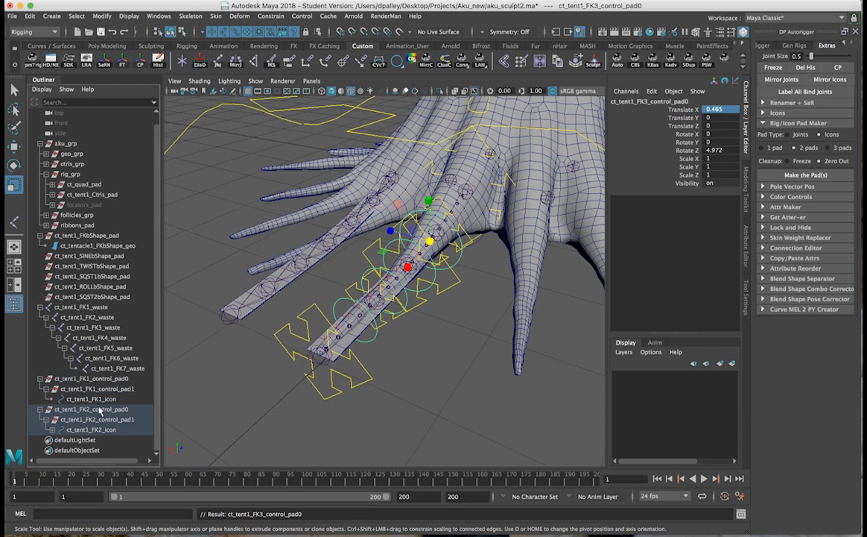
pyautogui.click(99, 409)
pyautogui.keyDown('ctrl'); pyautogui.click(99, 400); pyautogui.keyUp('ctrl')
pyautogui.press('p')
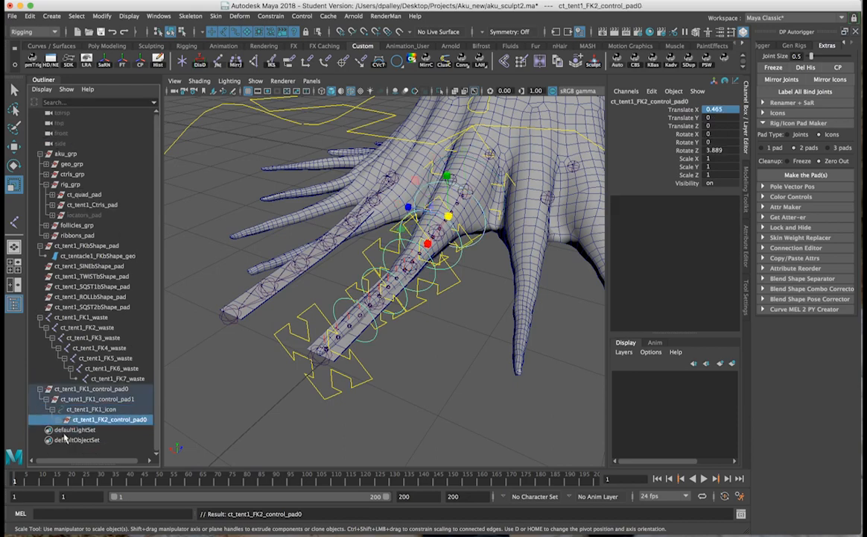
pyautogui.keyDown('alt'); pyautogui.moveTo(470, 279); pyautogui.dragTo(560, 243); pyautogui.keyUp('alt')
pyautogui.click(519, 178)
pyautogui.keyDown('alt'); pyautogui.moveTo(519, 177); pyautogui.dragTo(430, 180, button='right'); pyautogui.keyUp('alt')
pyautogui.keyDown('alt'); pyautogui.moveTo(430, 181); pyautogui.dragTo(411, 202); pyautogui.keyUp('alt')
pyautogui.keyDown('alt'); pyautogui.moveTo(411, 202); pyautogui.dragTo(355, 222, button='right'); pyautogui.keyUp('alt')
pyautogui.keyDown('alt'); pyautogui.moveTo(356, 222); pyautogui.dragTo(262, 248); pyautogui.keyUp('alt')
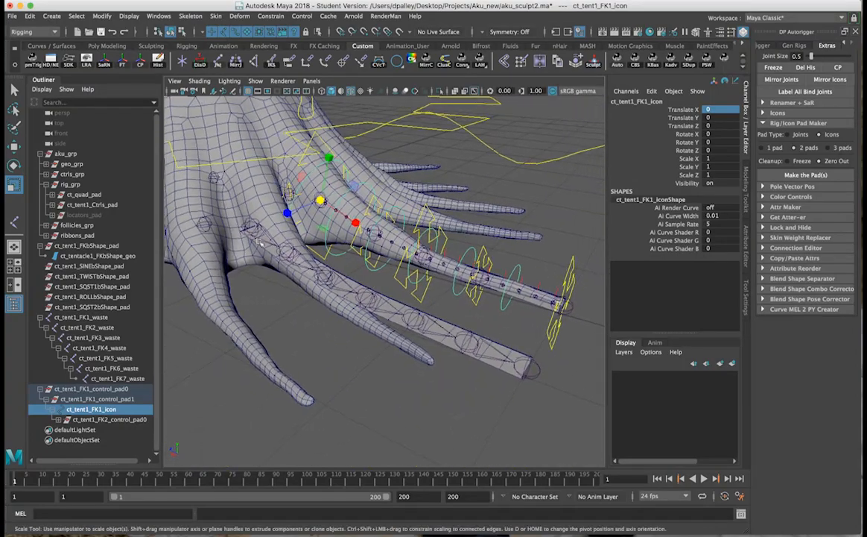
# Bind ct_tentacle1_FKbShape_geo to the joints ct_tent1_FK1_waste to ct_tent1_FK6_waste, using selected joints, closest distance and 6 max influences
pyautogui.click(261, 229)
pyautogui.keyDown('alt'); pyautogui.moveTo(377, 234); pyautogui.dragTo(311, 316); pyautogui.keyUp('alt')
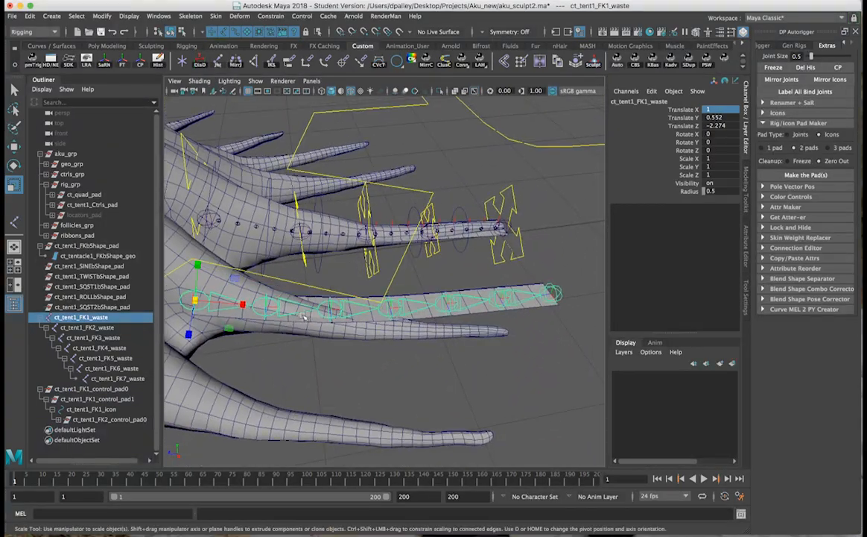
pyautogui.keyDown('shift'); pyautogui.click(295, 314); pyautogui.keyUp('shift')
pyautogui.keyDown('shift'); pyautogui.click(381, 312); pyautogui.keyUp('shift')
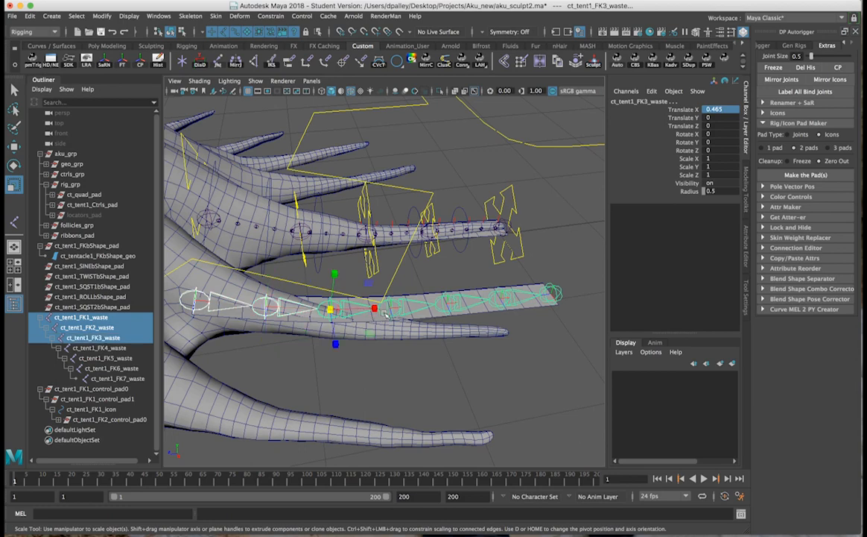
pyautogui.keyDown('shift'); pyautogui.click(390, 312); pyautogui.keyUp('shift')
pyautogui.keyDown('shift'); pyautogui.click(450, 310); pyautogui.keyUp('shift')
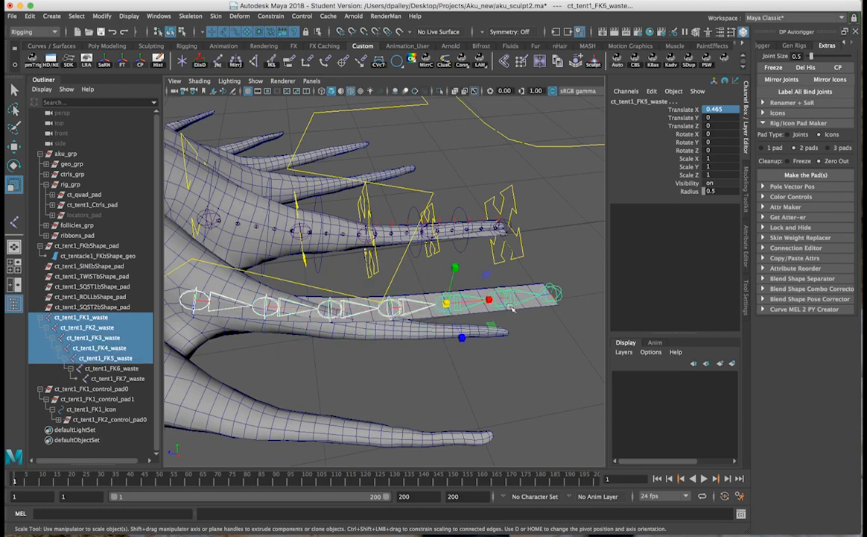
pyautogui.keyDown('shift'); pyautogui.click(504, 308); pyautogui.keyUp('shift')
pyautogui.keyDown('shift'); pyautogui.click(518, 306); pyautogui.keyUp('shift')
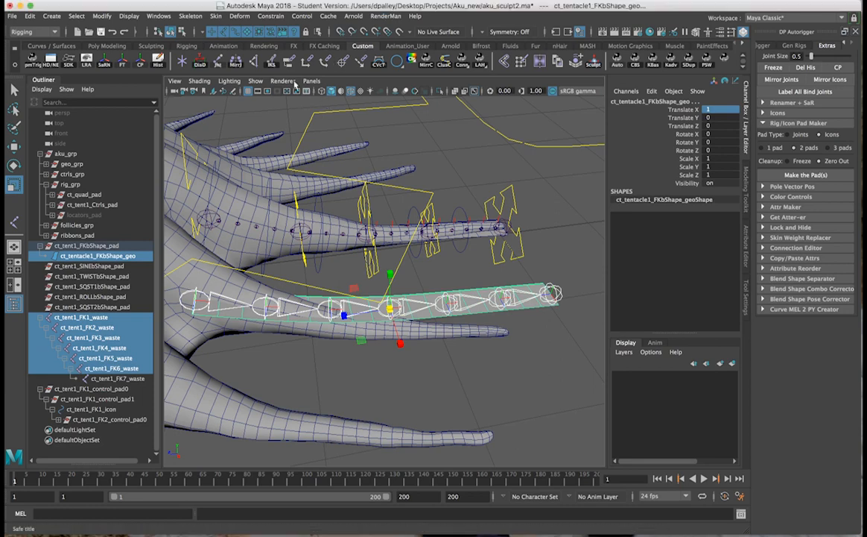
pyautogui.click(217, 17)
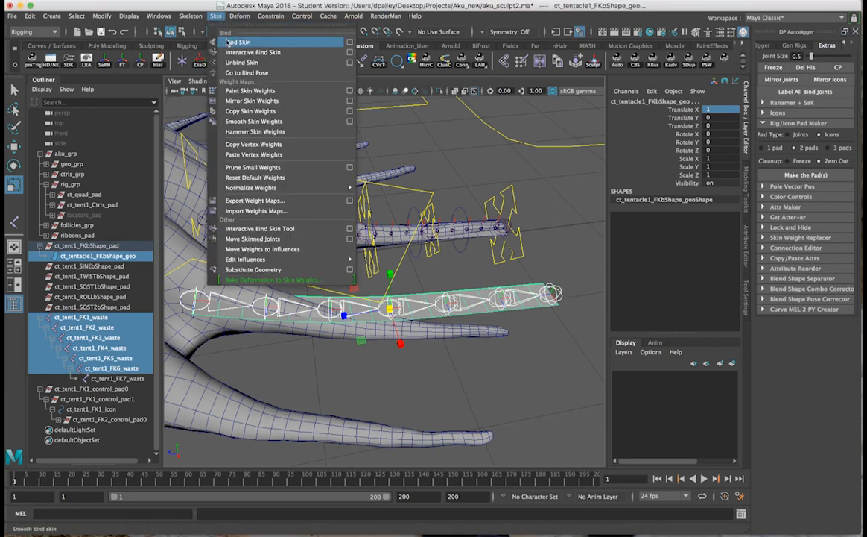
pyautogui.click(350, 43)
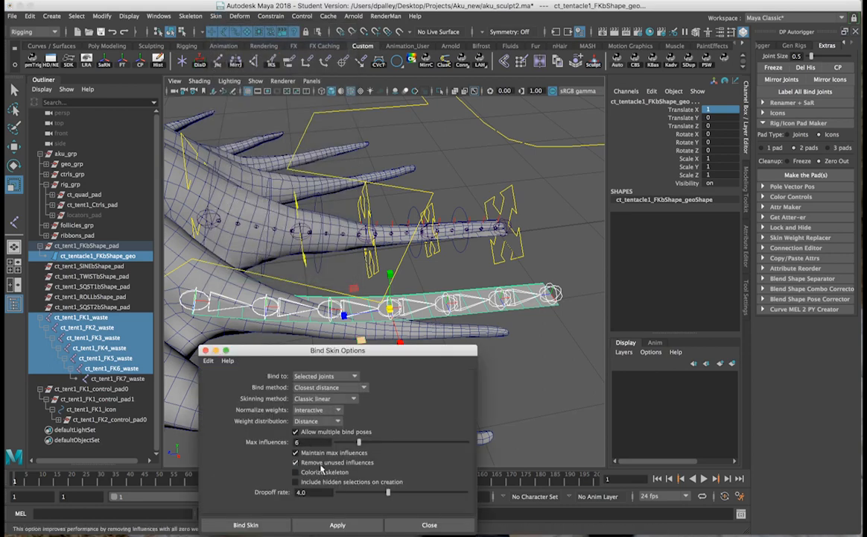
pyautogui.click(269, 526)
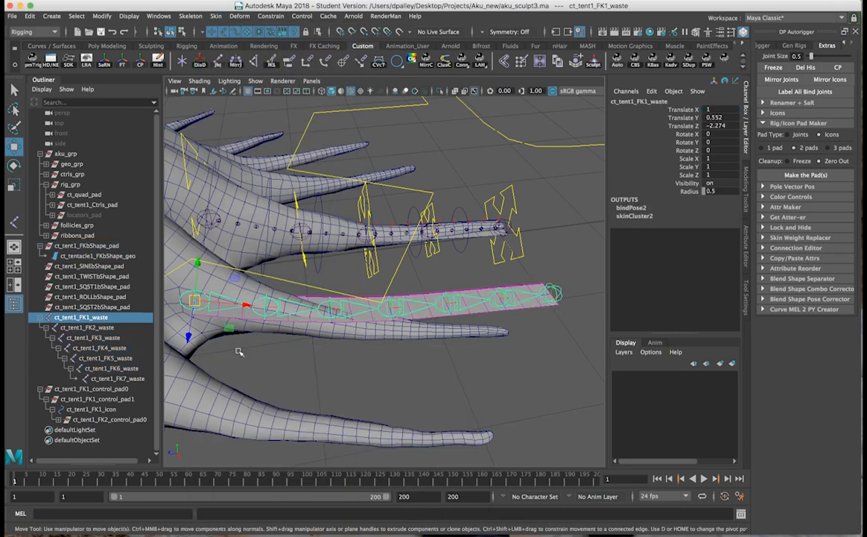
# Try rotating the joints ct_tent1_FK1_waste to ct_tent1_FK6_waste together to test the bound ribbon, and undo the rotation
pyautogui.keyDown('shift'); pyautogui.click(265, 304); pyautogui.keyUp('shift')
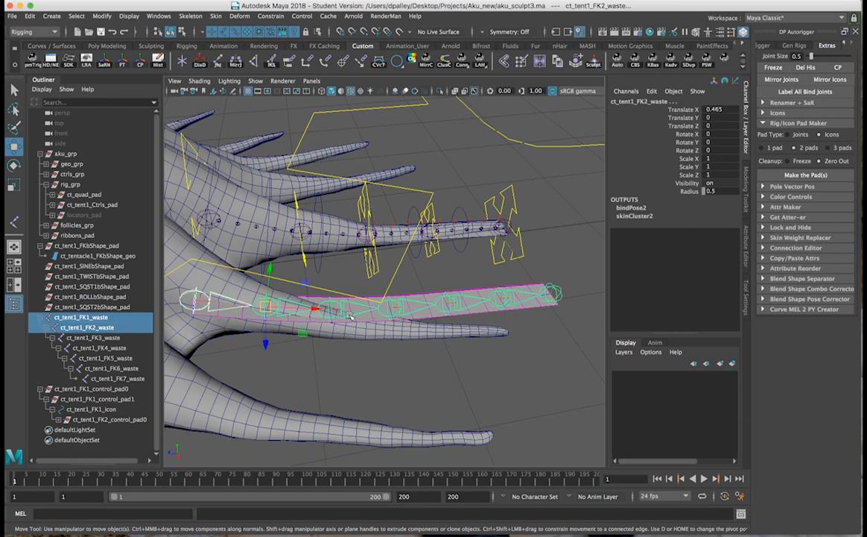
pyautogui.keyDown('shift'); pyautogui.click(328, 306); pyautogui.keyUp('shift')
pyautogui.moveTo(112, 339); pyautogui.dragTo(126, 365)
pyautogui.press('e')
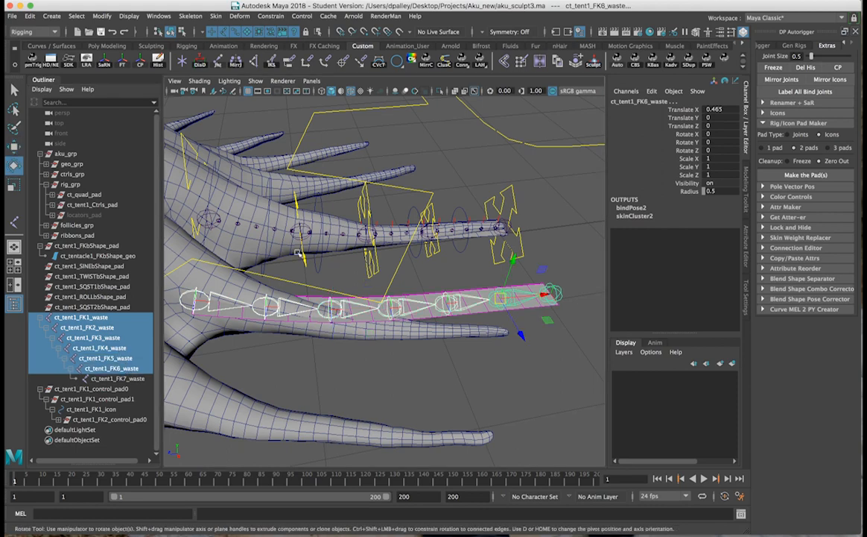
pyautogui.moveTo(478, 275); pyautogui.dragTo(459, 301)
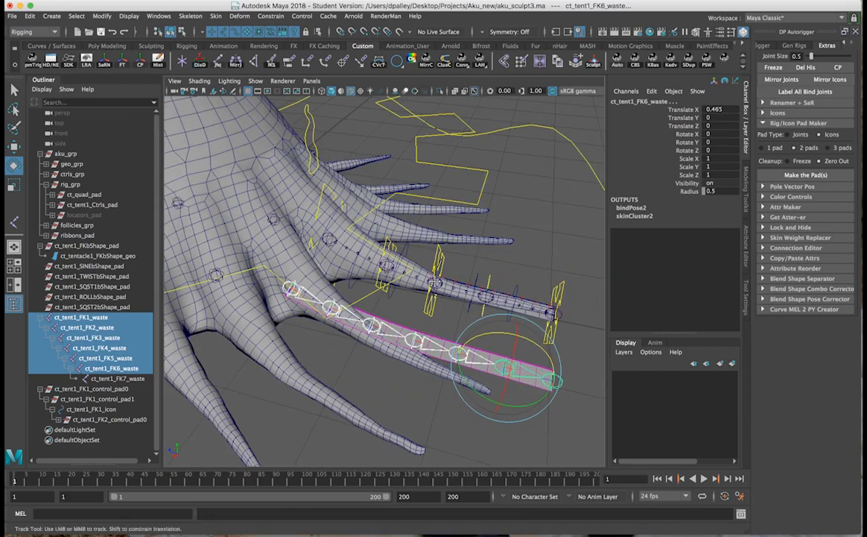
pyautogui.keyDown('alt'); pyautogui.moveTo(498, 357); pyautogui.dragTo(450, 304, button='middle'); pyautogui.keyUp('alt')
pyautogui.moveTo(441, 347)
pyautogui.mouseDown()
pyautogui.moveTo(425, 349)
pyautogui.moveTo(463, 336)
pyautogui.moveTo(438, 337)
pyautogui.mouseUp()
pyautogui.press('super+z')
# Select ct_tentacle1_FKbShape_geo followed by ct_tentacle1_ribbon, and open the Shape Editor
pyautogui.keyDown('alt'); pyautogui.moveTo(348, 328); pyautogui.dragTo(371, 328); pyautogui.keyUp('alt')
pyautogui.keyDown('alt'); pyautogui.moveTo(371, 328); pyautogui.dragTo(418, 335, button='right'); pyautogui.keyUp('alt')
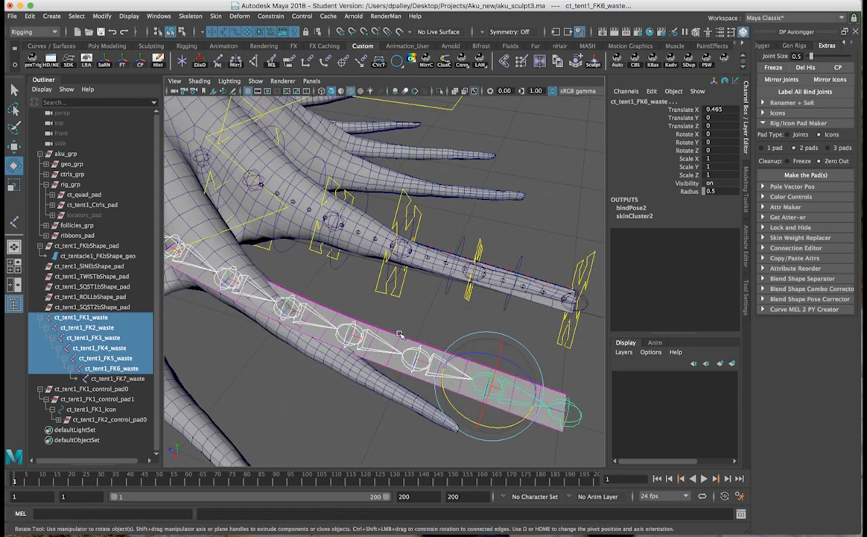
pyautogui.click(396, 336)
pyautogui.keyDown('alt'); pyautogui.moveTo(397, 340); pyautogui.dragTo(532, 307); pyautogui.keyUp('alt')
pyautogui.click(544, 304)
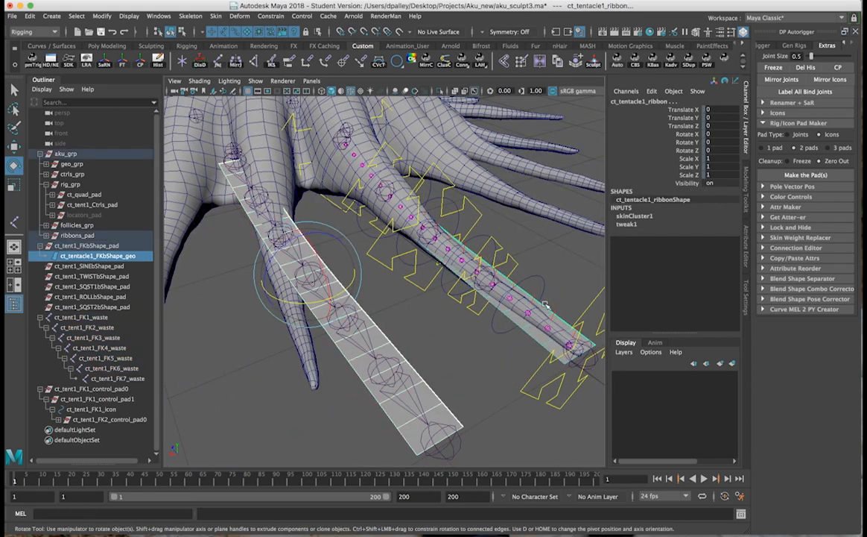
pyautogui.click(240, 17)
pyautogui.click(244, 17)
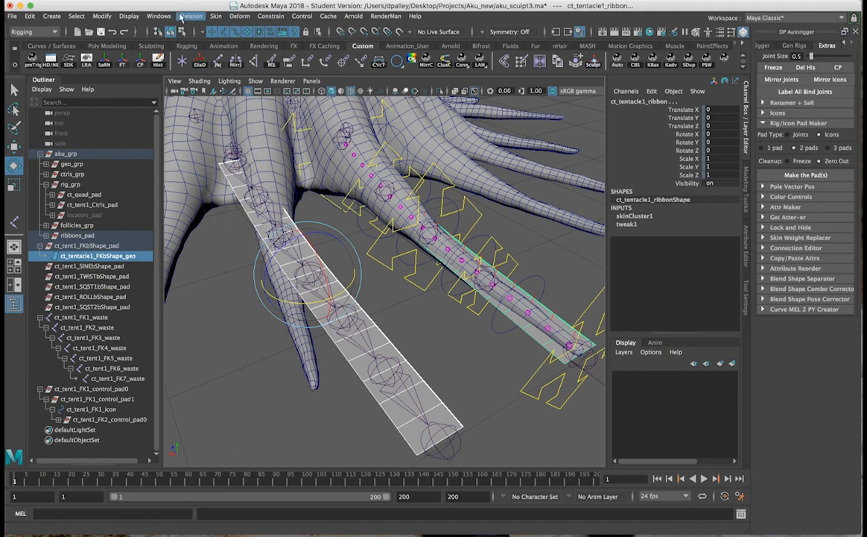
pyautogui.click(159, 17)
pyautogui.moveTo(194, 72)
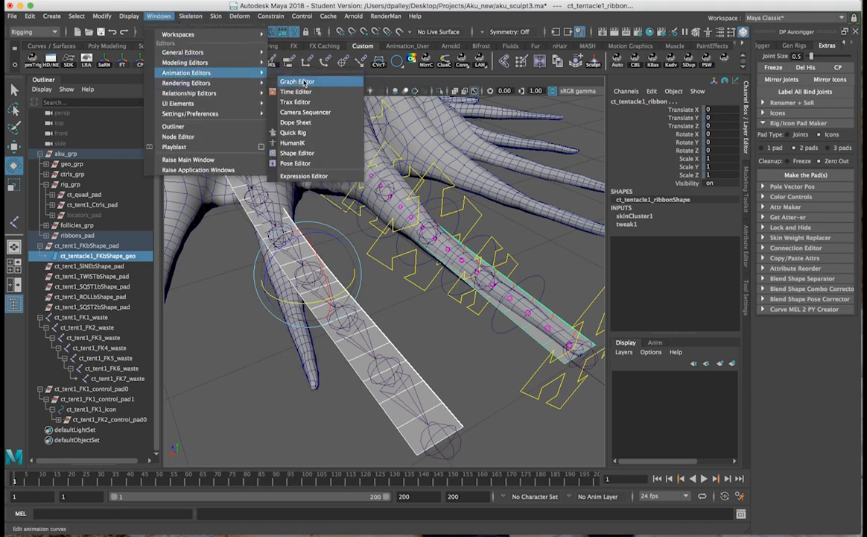
pyautogui.click(304, 153)
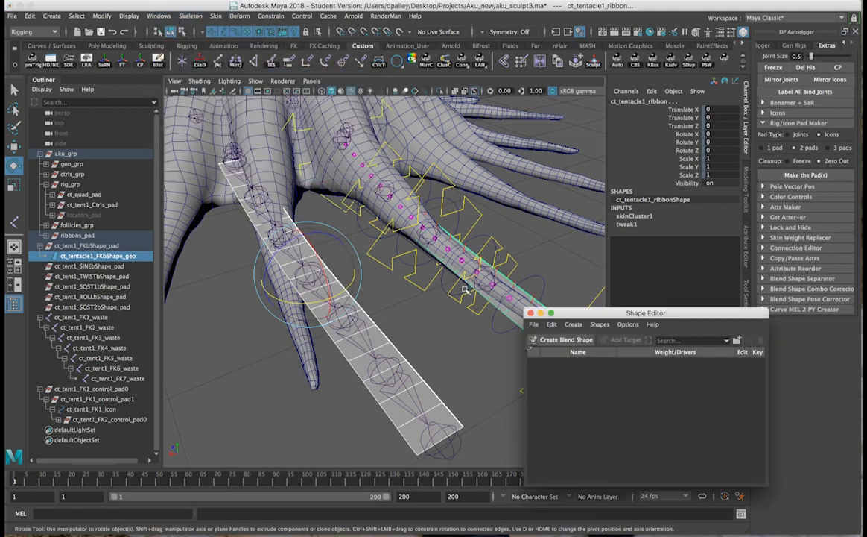
# Widen the Shape Editor and create a blend shape on ct_tentacle1_ribbon with ct_tentacle1_FKbShape_geo as target
pyautogui.keyDown('alt'); pyautogui.moveTo(425, 313); pyautogui.dragTo(413, 265, button='middle'); pyautogui.keyUp('alt')
pyautogui.keyDown('alt'); pyautogui.moveTo(413, 265); pyautogui.dragTo(420, 270); pyautogui.keyUp('alt')
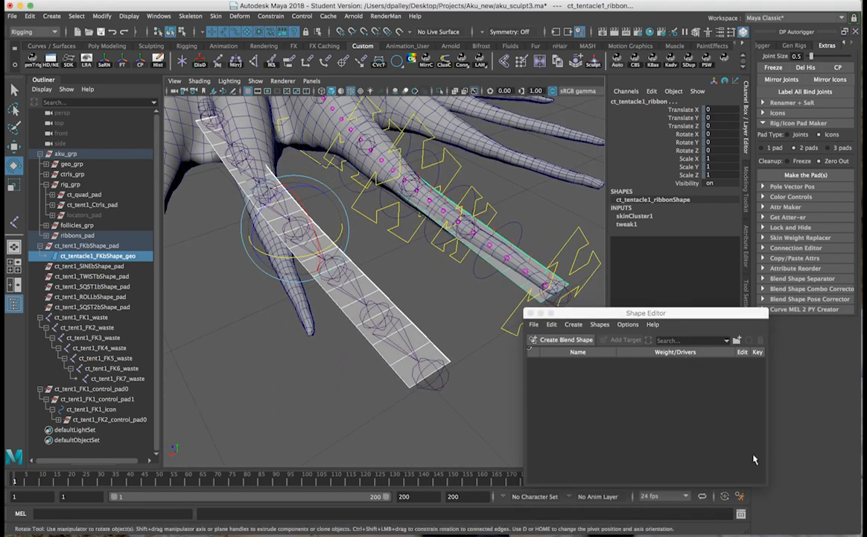
pyautogui.moveTo(768, 451); pyautogui.dragTo(815, 453)
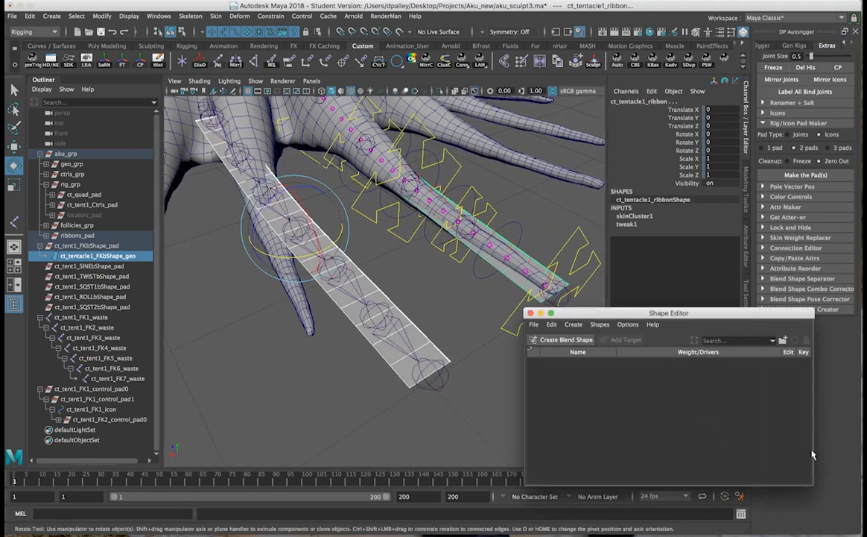
pyautogui.click(564, 339)
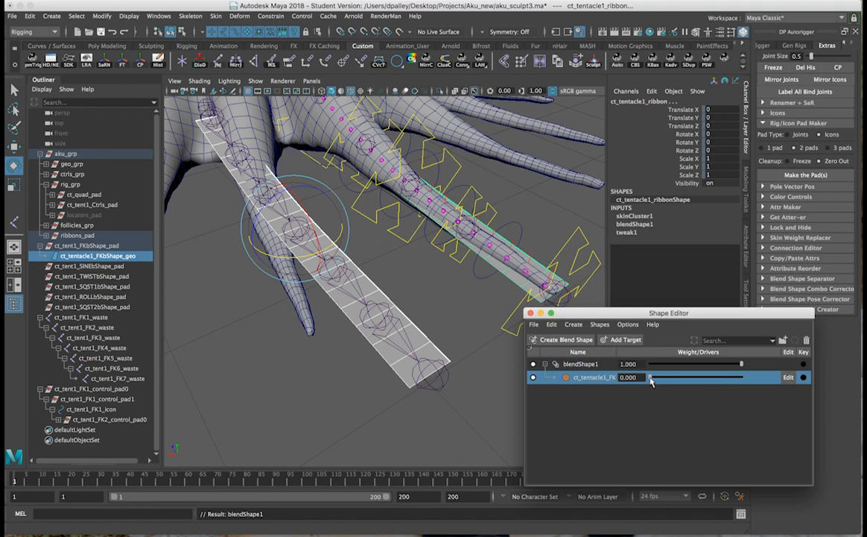
# Rotate the joint ct_tent1_FK4_waste to about 50.379 in Rotate Z to bend the blend shape ribbon
pyautogui.press('w')
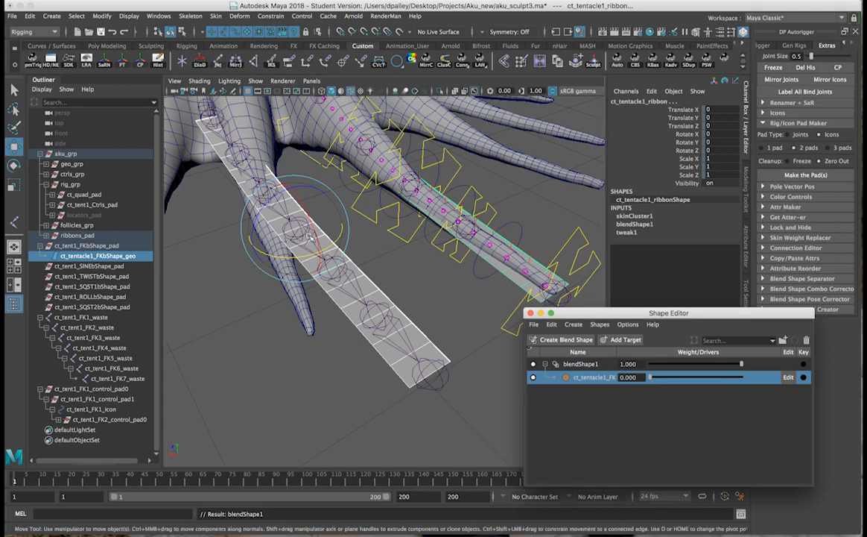
pyautogui.click(306, 234)
pyautogui.press('e')
pyautogui.moveTo(320, 246); pyautogui.dragTo(328, 196)
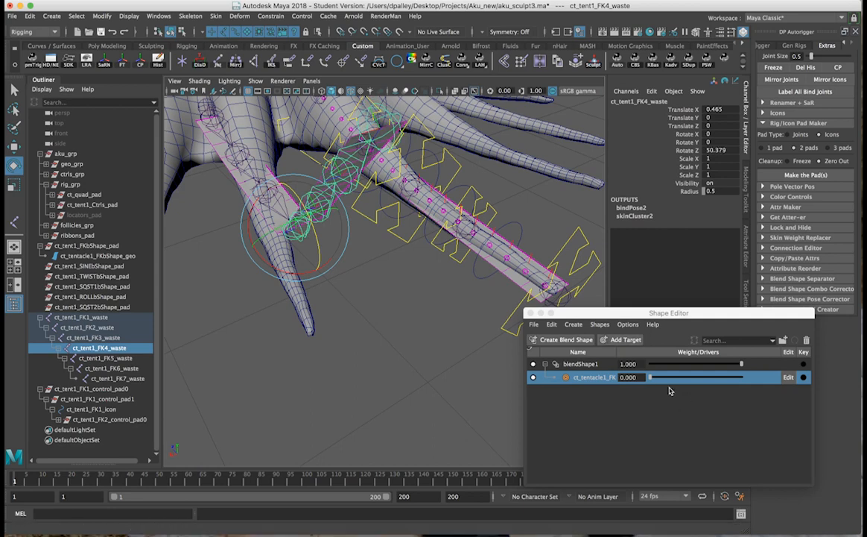
# Try the ct_tentacle1_FKbShape_geo target at full weight, and undo the weight change and the ct_tent1_FK4_waste rotation
pyautogui.moveTo(651, 377); pyautogui.dragTo(749, 377)
pyautogui.moveTo(421, 341)
pyautogui.keyDown('alt'); pyautogui.mouseDown()
pyautogui.moveTo(395, 335)
pyautogui.moveTo(418, 335)
pyautogui.mouseUp(); pyautogui.keyUp('alt')
pyautogui.click(413, 345)
pyautogui.press('super+z')
pyautogui.press('super+z')
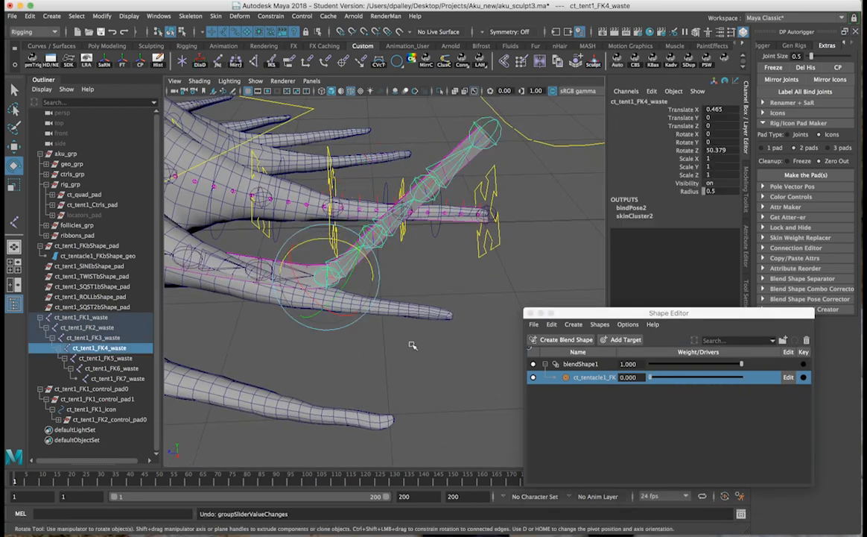
pyautogui.press('super+z')
pyautogui.keyDown('alt'); pyautogui.moveTo(412, 344); pyautogui.dragTo(360, 305); pyautogui.keyUp('alt')
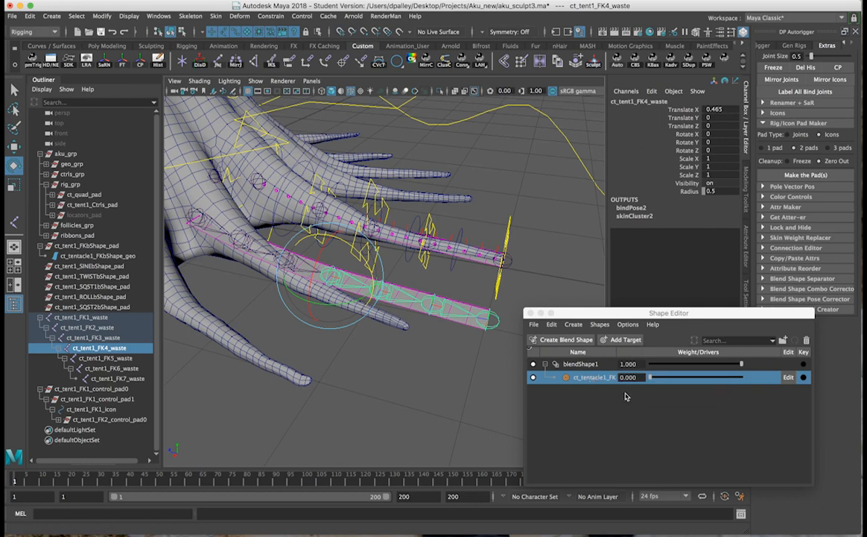
# Rename the blend shape node blendShape1 as ct_tent1_blendShape and close the Shape Editor
pyautogui.doubleClick(583, 364)
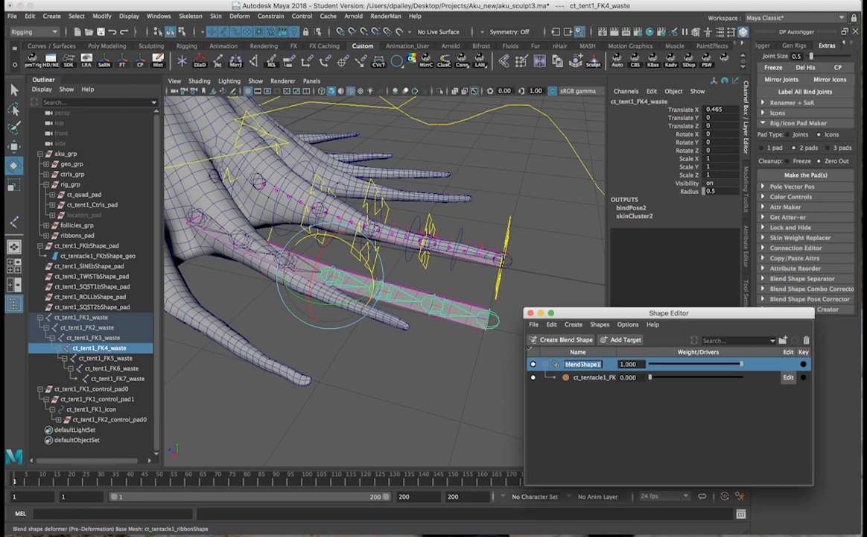
pyautogui.moveTo(595, 364); pyautogui.dragTo(600, 364)
pyautogui.write('ct_tent1_blen')
pyautogui.press('Return')
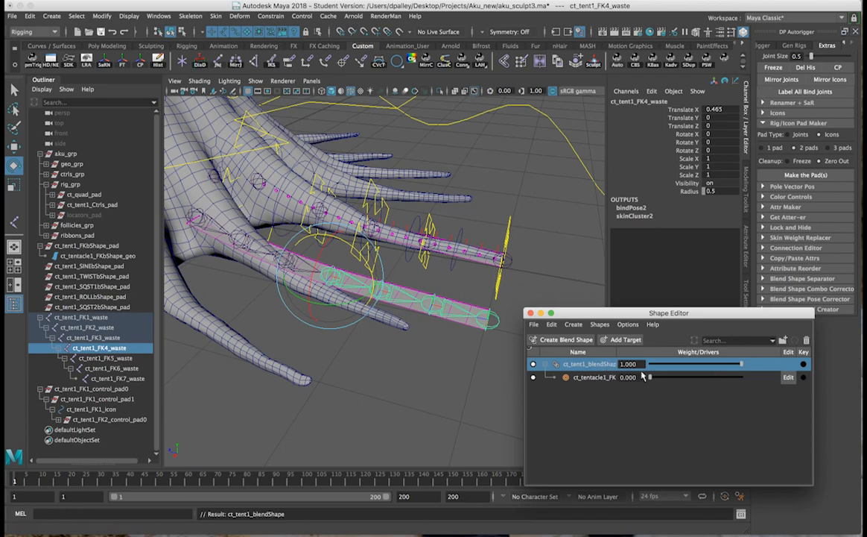
pyautogui.moveTo(449, 333)
pyautogui.keyDown('alt'); pyautogui.mouseDown()
pyautogui.moveTo(429, 328)
pyautogui.moveTo(456, 319)
pyautogui.mouseUp(); pyautogui.keyUp('alt')
pyautogui.click(530, 313)
# Select ct_tentacle1_FKbShape_geo and ct_tentacle1_ribbon, review the basic and advanced Blend Shape options, and close them without creating anything
pyautogui.keyDown('alt'); pyautogui.moveTo(521, 346); pyautogui.dragTo(437, 334); pyautogui.keyUp('alt')
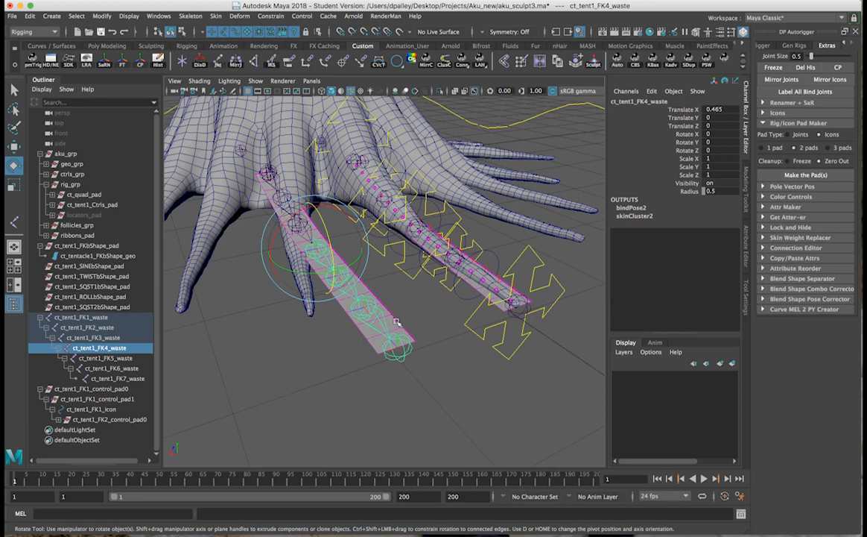
pyautogui.click(367, 292)
pyautogui.click(477, 292)
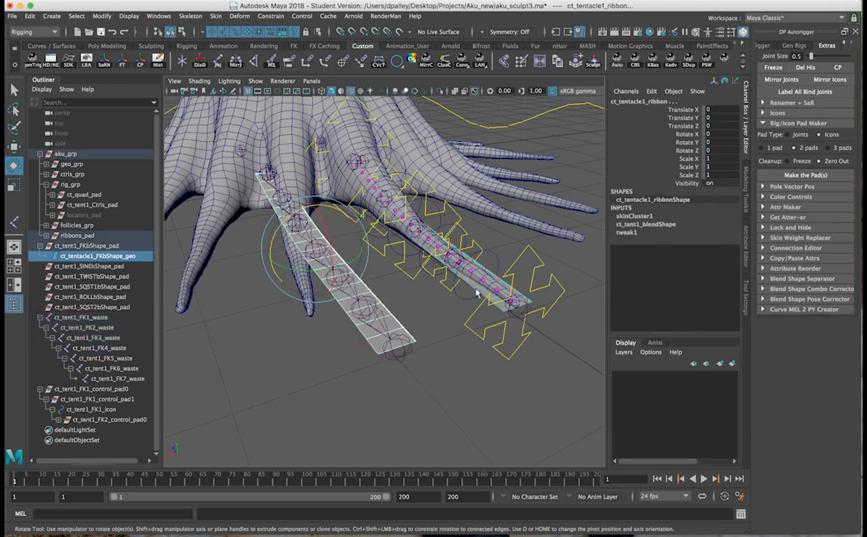
pyautogui.click(246, 16)
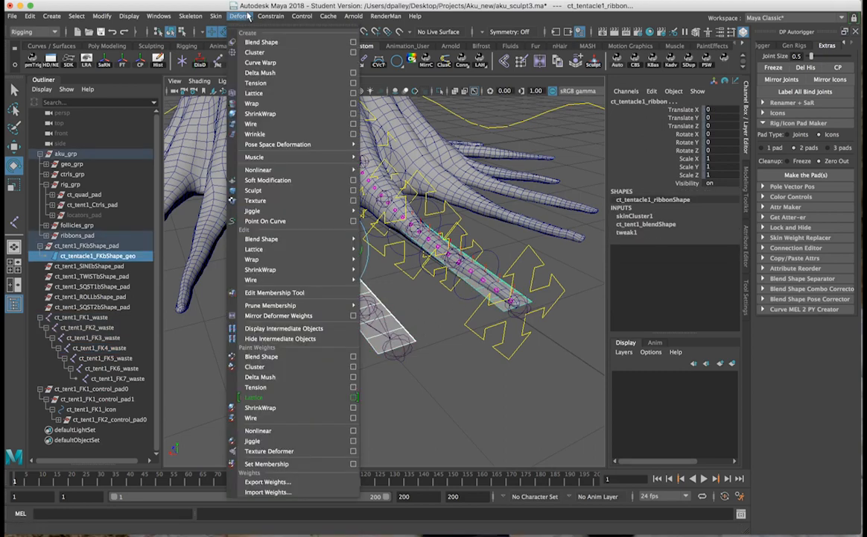
pyautogui.click(354, 44)
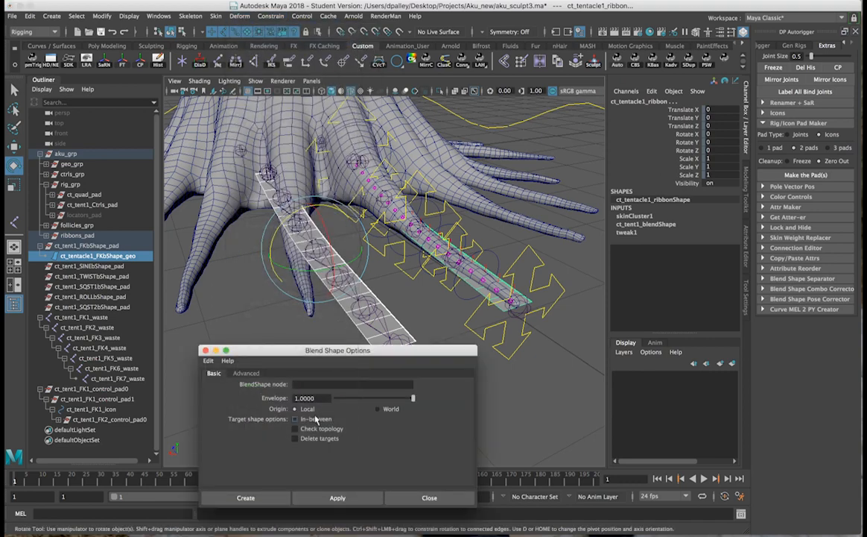
pyautogui.click(316, 384)
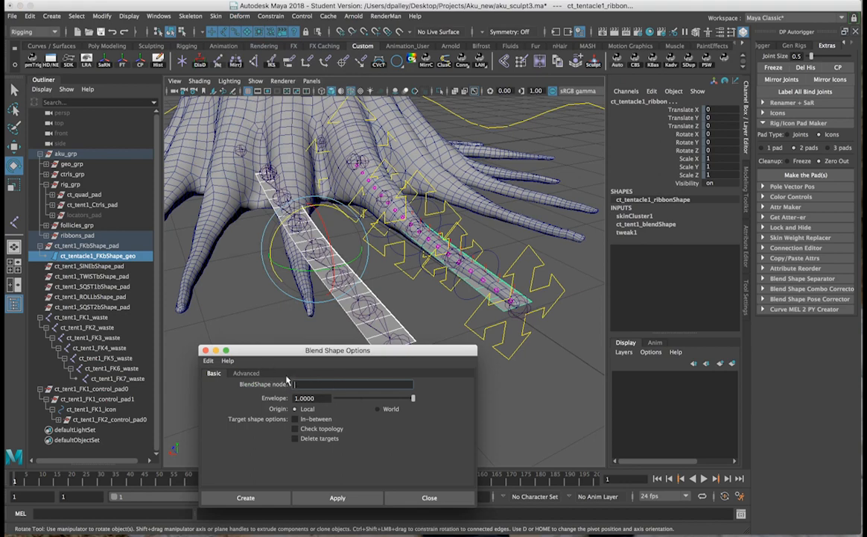
pyautogui.click(247, 372)
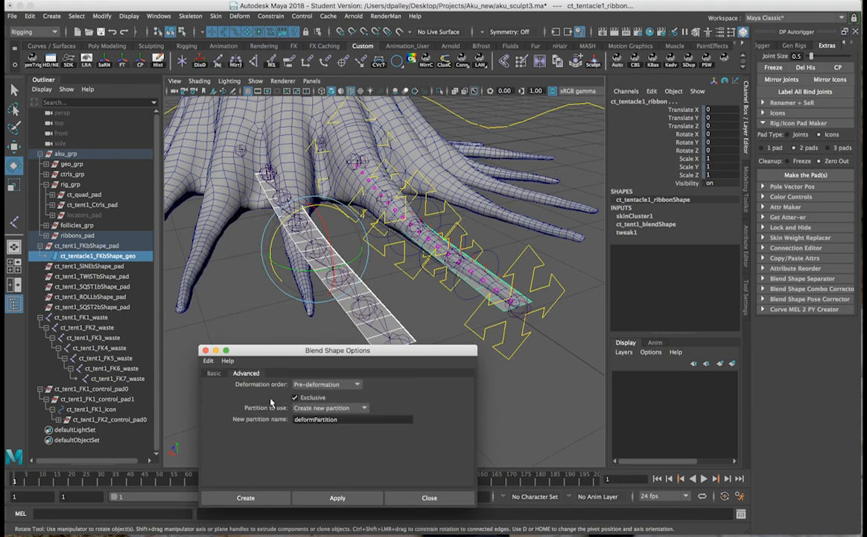
pyautogui.click(205, 350)
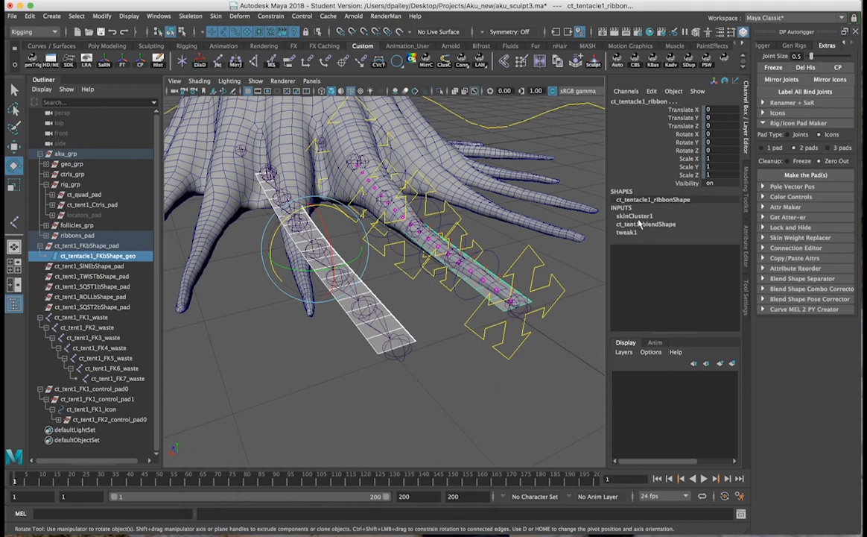
# Reopen the Blend Shape options, examine the available Deformation order choices, and close them without applying
pyautogui.keyDown('alt'); pyautogui.moveTo(343, 228); pyautogui.dragTo(344, 221); pyautogui.keyUp('alt')
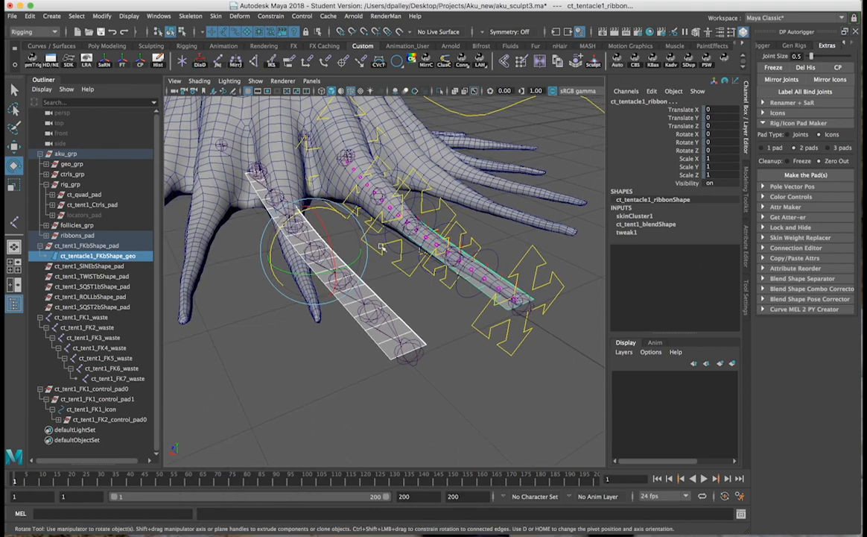
pyautogui.click(232, 19)
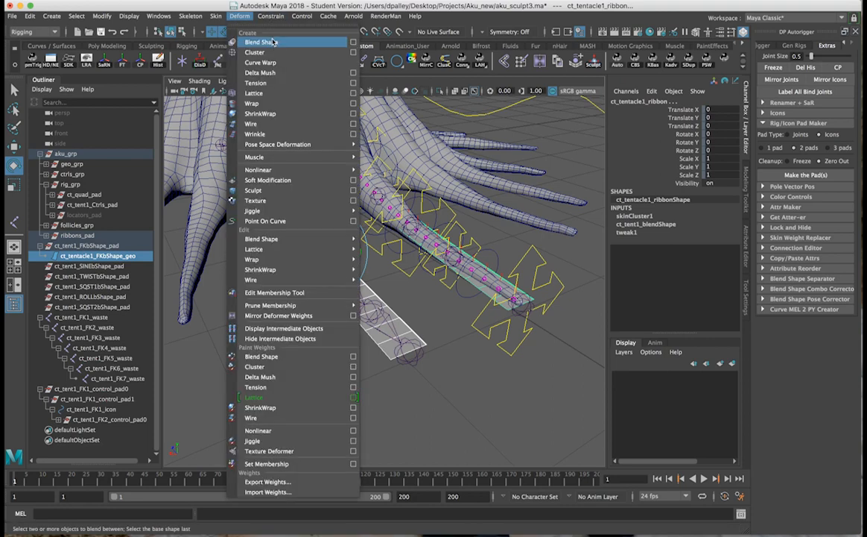
pyautogui.click(322, 41)
pyautogui.click(246, 373)
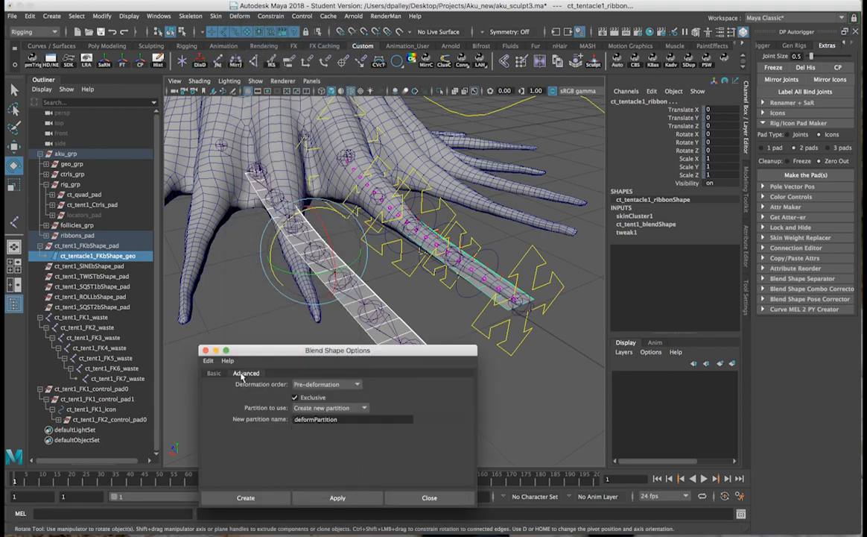
pyautogui.click(326, 383)
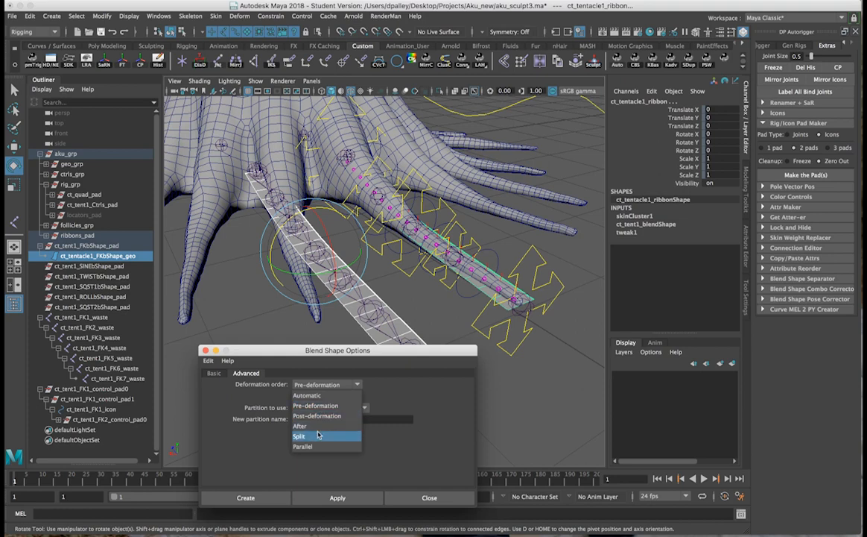
pyautogui.click(428, 501)
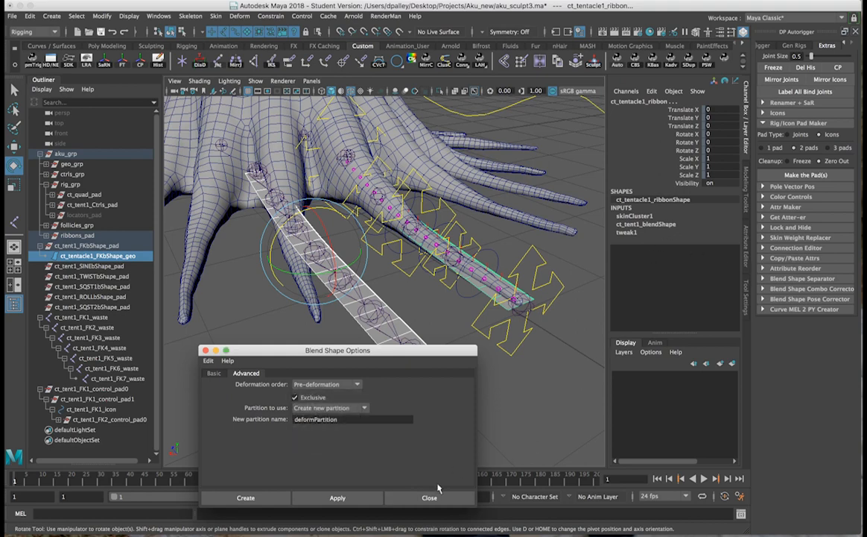
pyautogui.click(438, 494)
# Move the control ct_tent1_End_icon up to about -0.203, 0.479, -0.255 to test the main ribbon
pyautogui.keyDown('alt'); pyautogui.moveTo(430, 326); pyautogui.dragTo(429, 328); pyautogui.keyUp('alt')
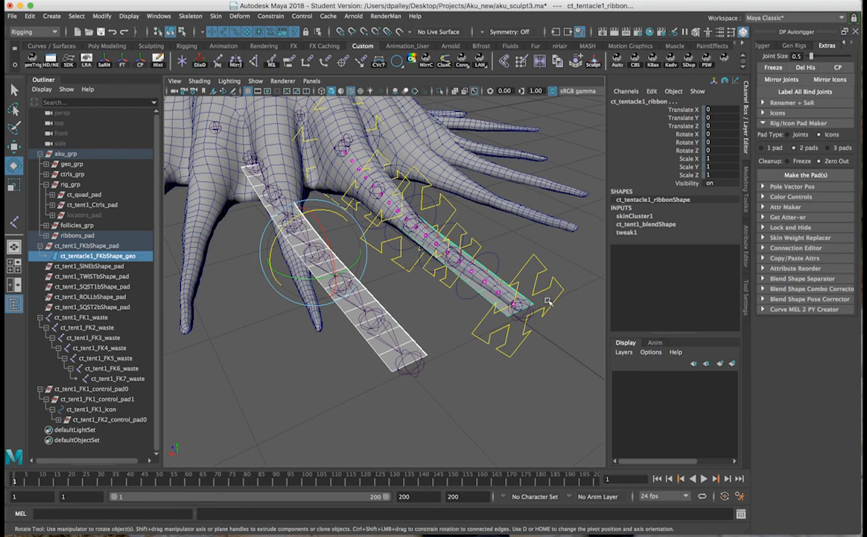
pyautogui.keyDown('alt'); pyautogui.moveTo(475, 269); pyautogui.dragTo(458, 366); pyautogui.keyUp('alt')
pyautogui.click(488, 372)
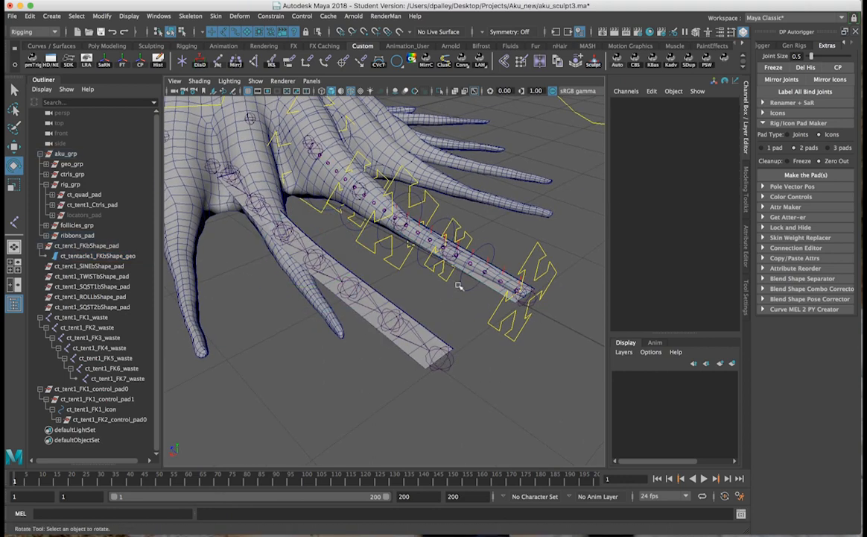
pyautogui.click(482, 285)
pyautogui.keyDown('alt'); pyautogui.moveTo(508, 342); pyautogui.dragTo(513, 335); pyautogui.keyUp('alt')
pyautogui.click(513, 334)
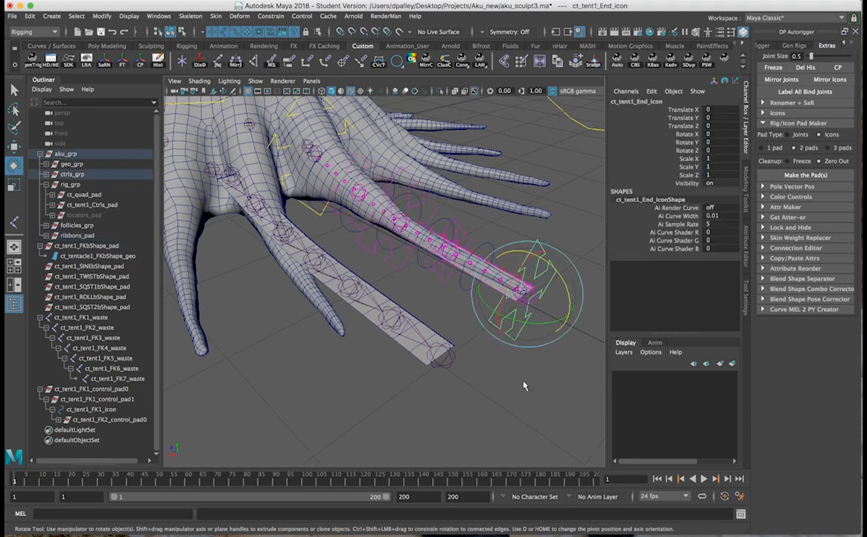
pyautogui.press('w')
pyautogui.moveTo(526, 291); pyautogui.dragTo(539, 201)
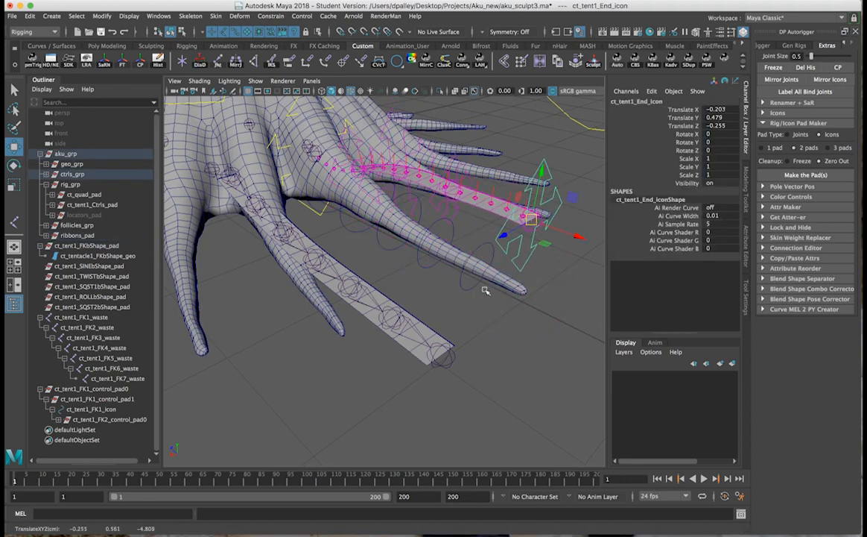
# Set the ct_tentacle1_FKbShape_geo weight of ct_tent1_blendShape to 1 on ct_tentacle1_ribbon
pyautogui.click(420, 330)
pyautogui.press('e')
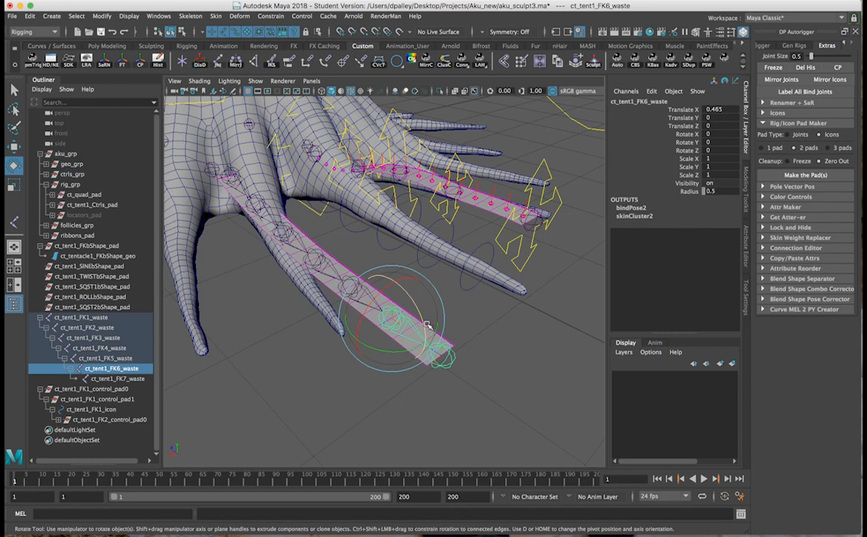
pyautogui.click(495, 217)
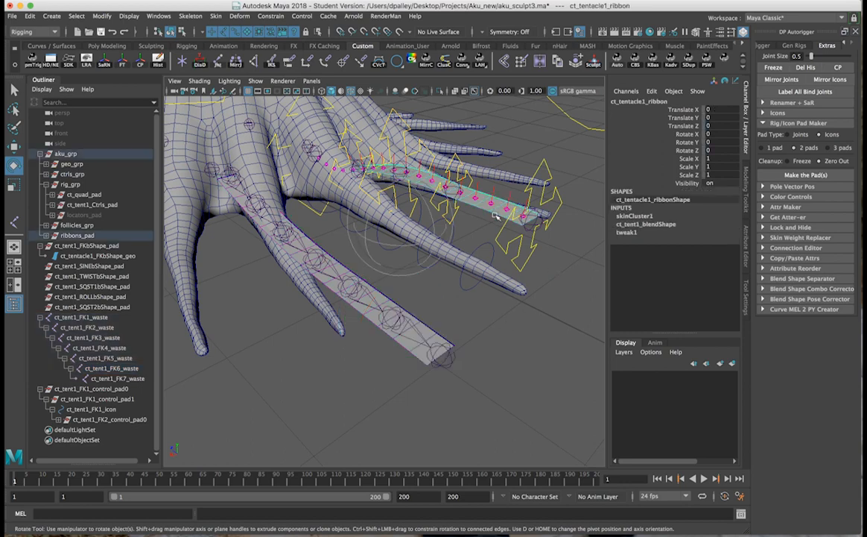
pyautogui.click(658, 225)
pyautogui.click(667, 239)
pyautogui.keyDown('alt'); pyautogui.moveTo(509, 244); pyautogui.dragTo(342, 244); pyautogui.keyUp('alt')
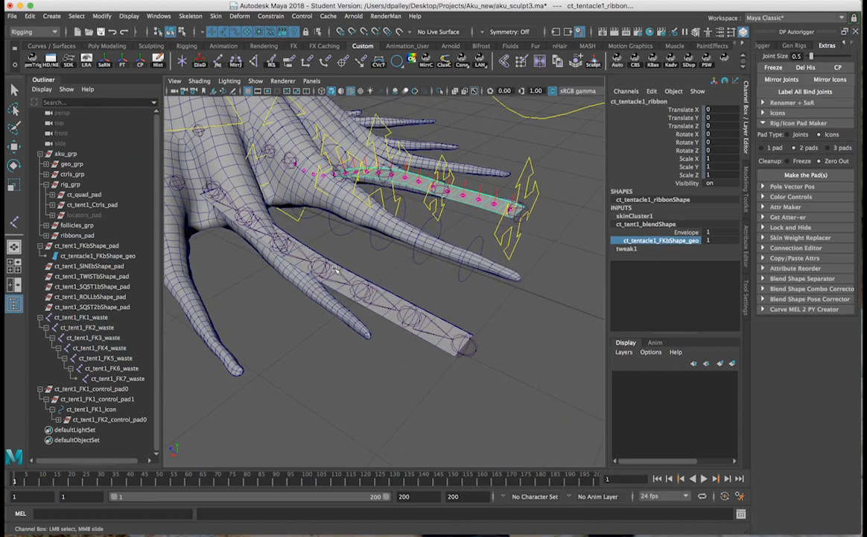
# Try rotating the joints ct_tent1_FK1_waste, ct_tent1_FK2_waste and ct_tent1_FK3_waste together to test the blend shape
pyautogui.click(210, 184)
pyautogui.press('e')
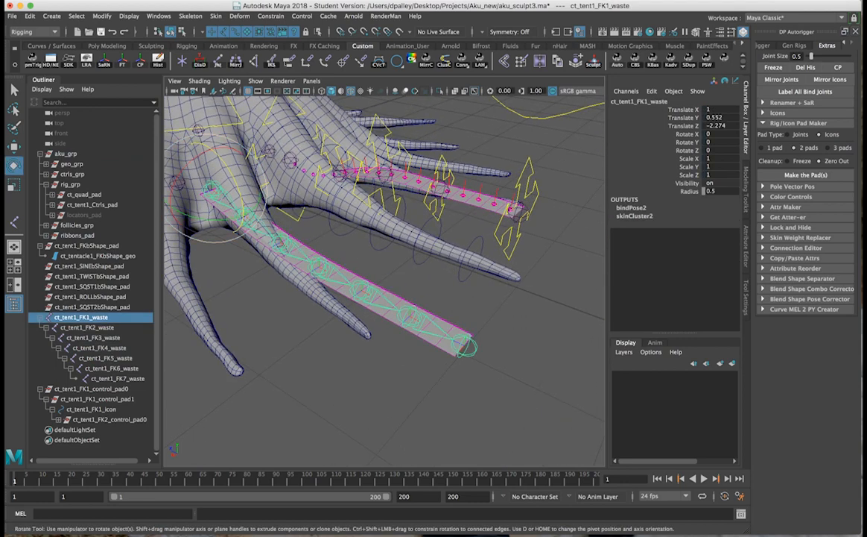
pyautogui.press('q')
pyautogui.keyDown('shift'); pyautogui.click(240, 212); pyautogui.keyUp('shift')
pyautogui.keyDown('shift'); pyautogui.click(282, 240); pyautogui.keyUp('shift')
pyautogui.press('e')
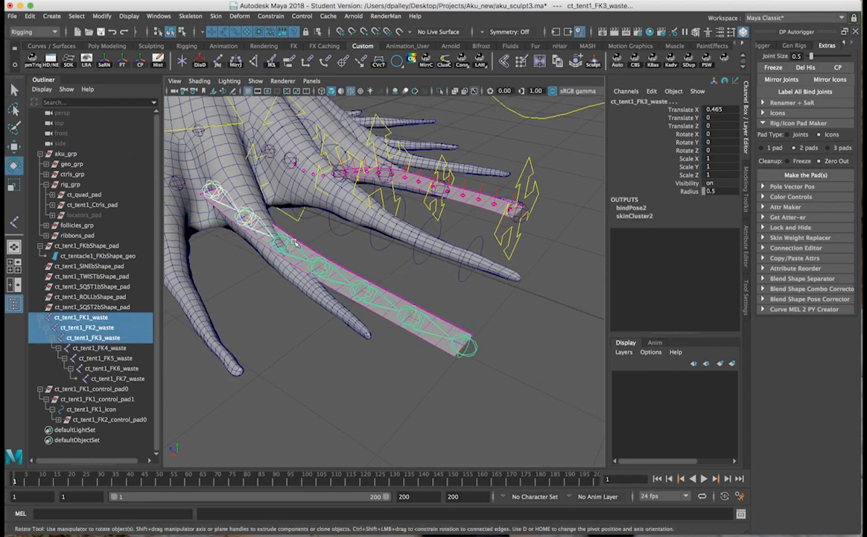
pyautogui.moveTo(295, 242); pyautogui.dragTo(300, 220)
# Undo the recent test changes back through the move of ct_tent1_End_icon
pyautogui.hotkey('ctrl', 'z')
pyautogui.hotkey('ctrl', 'z')
pyautogui.hotkey('ctrl', 'z')
pyautogui.hotkey('ctrl', 'z')
pyautogui.hotkey('ctrl', 'z')
pyautogui.hotkey('ctrl', 'z')
pyautogui.hotkey('ctrl', 'z')
pyautogui.hotkey('ctrl', 'z')
pyautogui.hotkey('ctrl', 'z')
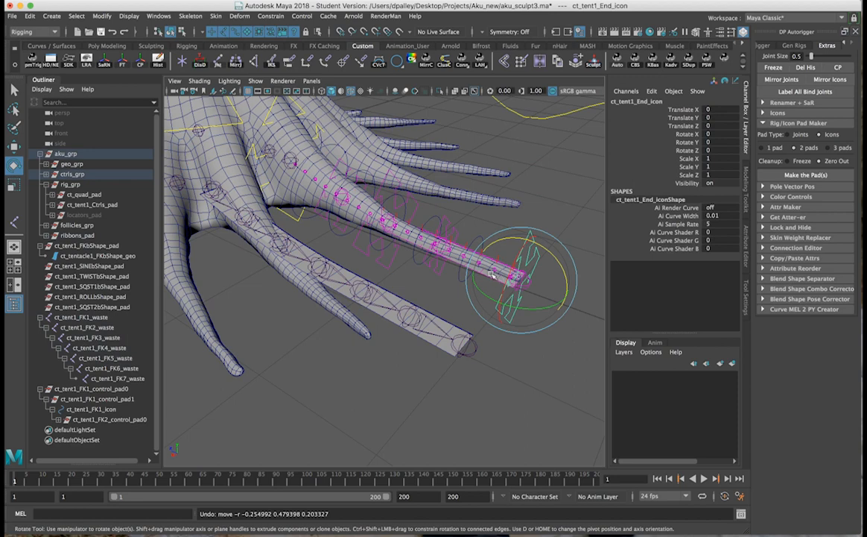
# Expand ct_tent1_blendShape on ct_tentacle1_ribbon and select its ct_tentacle1_FKbShape_geo weight
pyautogui.press('w')
pyautogui.click(507, 274)
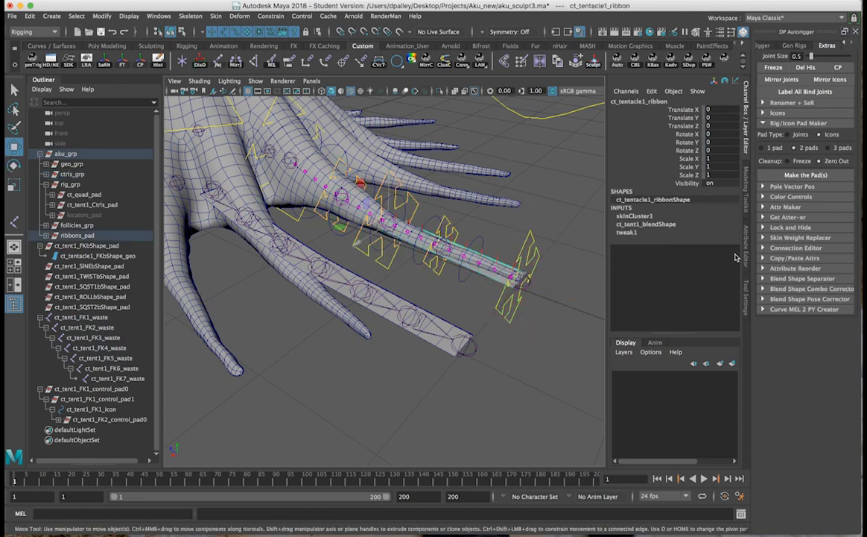
pyautogui.click(676, 225)
pyautogui.click(671, 241)
pyautogui.click(498, 372)
pyautogui.keyDown('alt'); pyautogui.moveTo(498, 372); pyautogui.dragTo(470, 300); pyautogui.keyUp('alt')
# Expand the full FK control hierarchy under ct_tent1_FK2_control_pad0, widen the Outliner, and select ct_tent1_FK6_icon
pyautogui.click(469, 245)
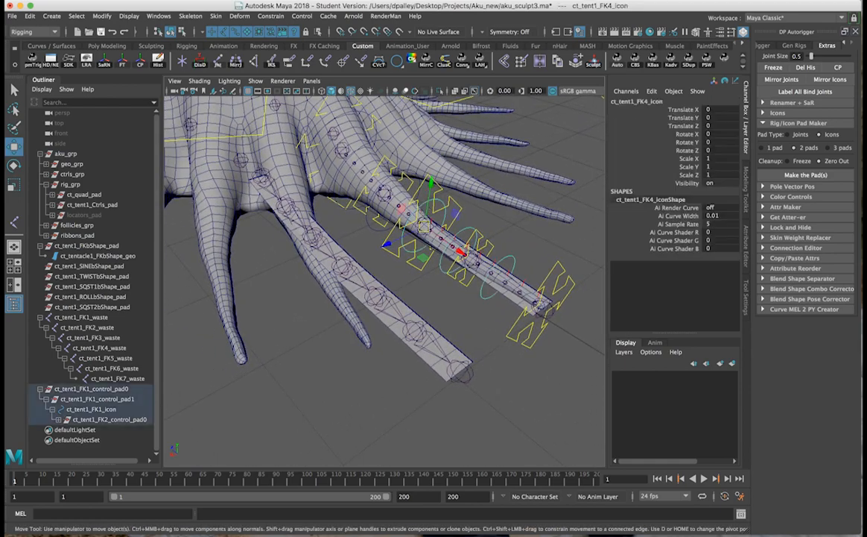
pyautogui.keyDown('alt'); pyautogui.moveTo(461, 252); pyautogui.dragTo(454, 278); pyautogui.keyUp('alt')
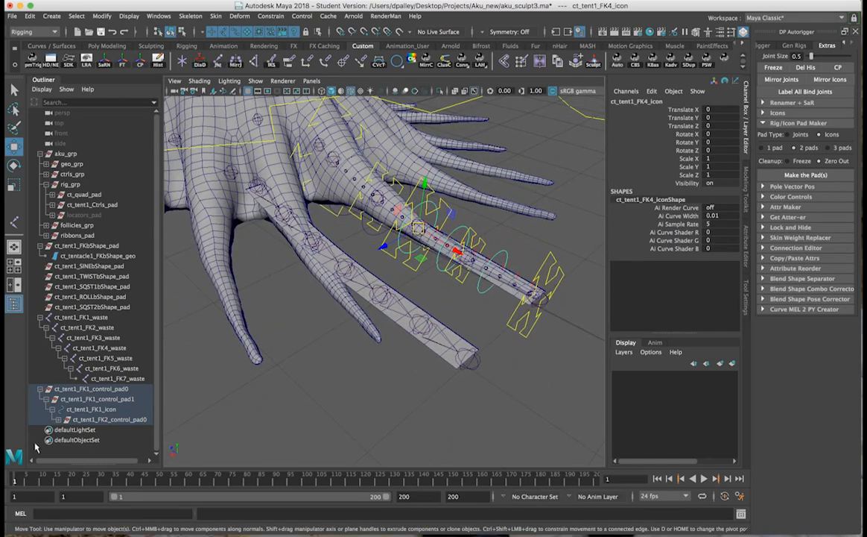
pyautogui.keyDown('shift'); pyautogui.click(58, 419); pyautogui.keyUp('shift')
pyautogui.scroll(-5, 78, 379)
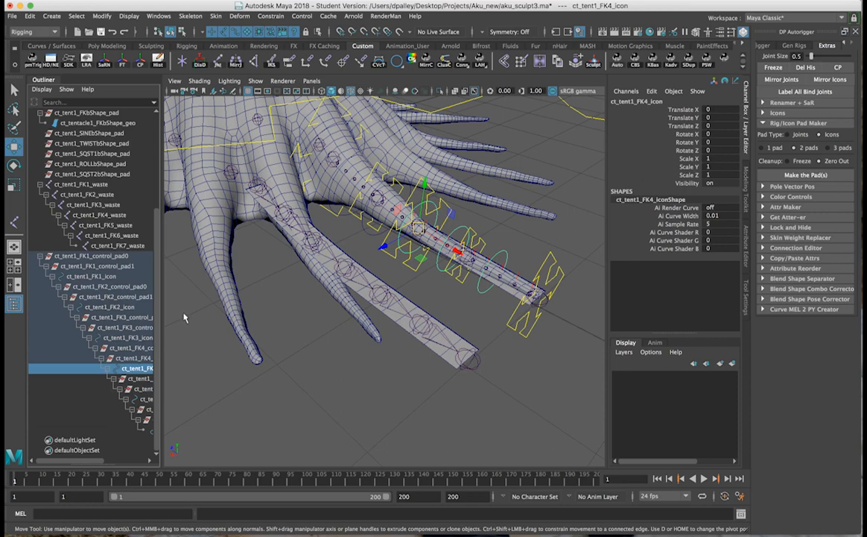
pyautogui.moveTo(159, 311); pyautogui.dragTo(216, 316)
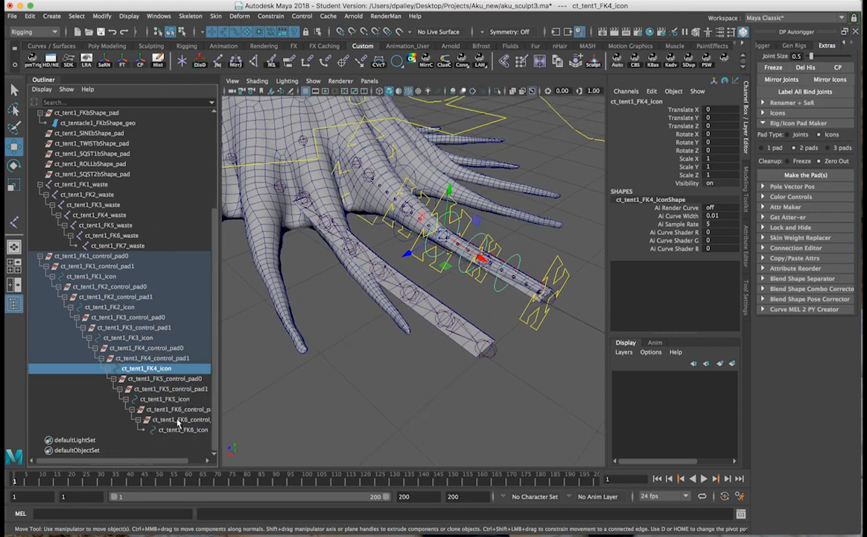
pyautogui.click(181, 430)
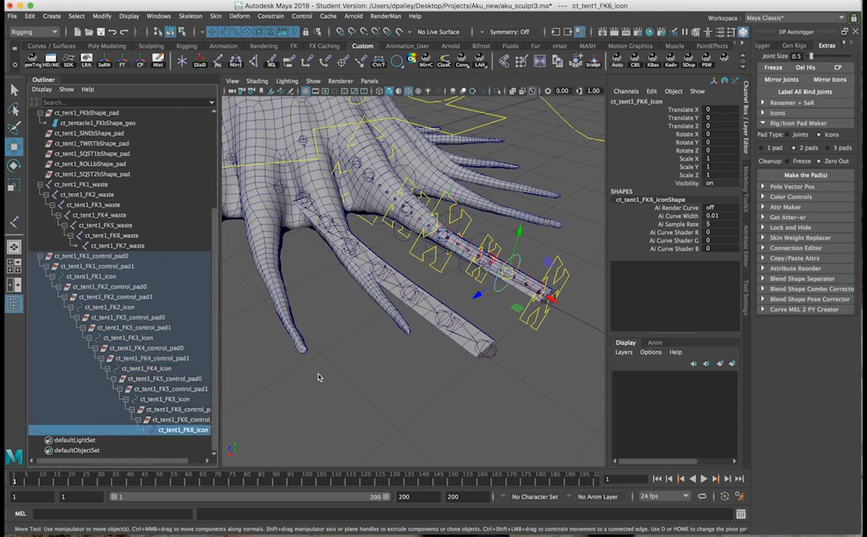
# Select the tentacle's individual control ct_tent1_indiv_icon and frame it together with the tentacle ribbons
pyautogui.keyDown('alt'); pyautogui.moveTo(379, 155); pyautogui.dragTo(379, 189); pyautogui.keyUp('alt')
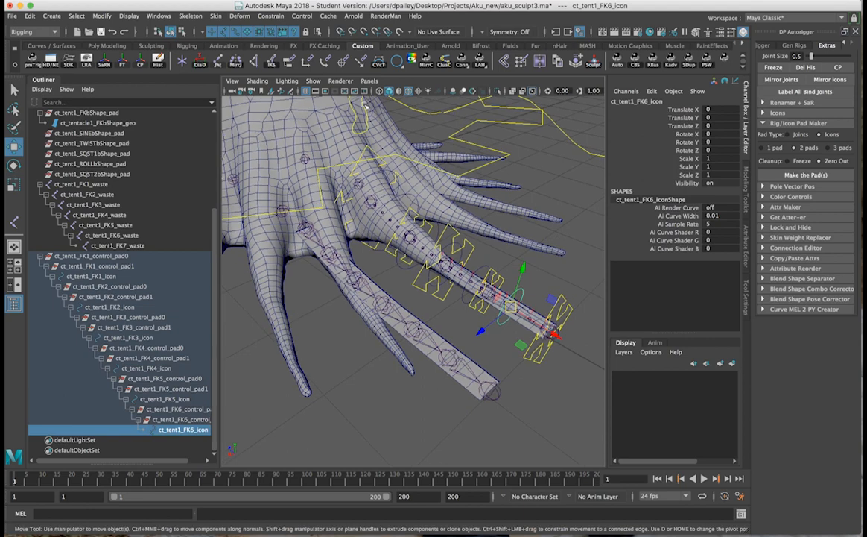
pyautogui.click(363, 106)
pyautogui.keyDown('alt'); pyautogui.moveTo(410, 196); pyautogui.dragTo(422, 231, button='middle'); pyautogui.keyUp('alt')
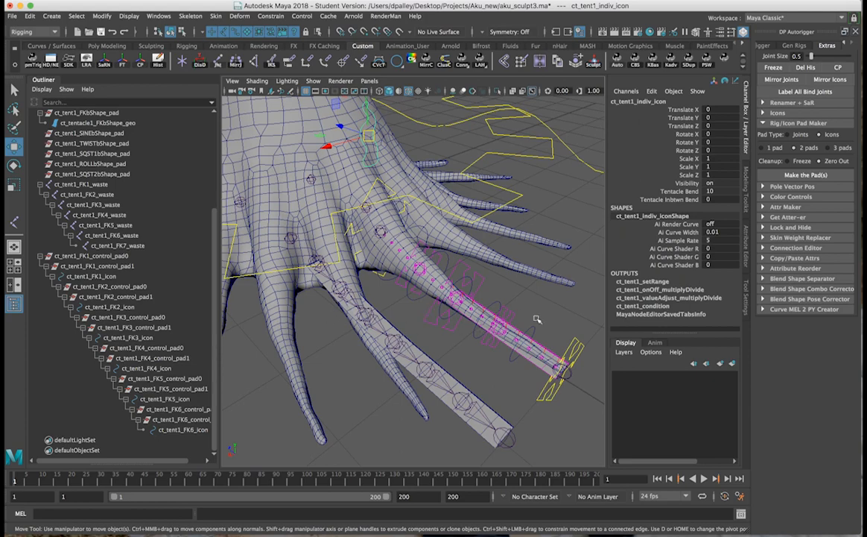
pyautogui.keyDown('alt'); pyautogui.moveTo(455, 275); pyautogui.dragTo(393, 303); pyautogui.keyUp('alt')
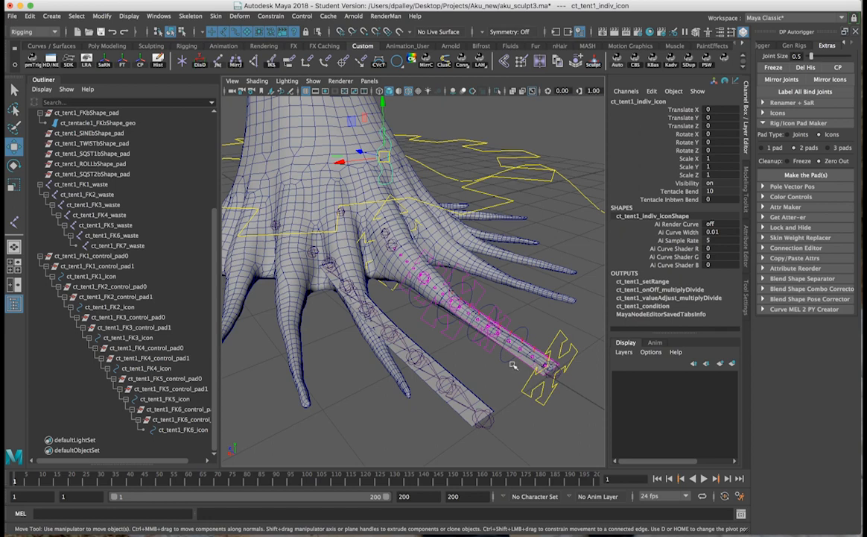
# Examine how the FK controls and individual control sit along the tentacle and its neighbouring blend shape ribbon from several angles
pyautogui.keyDown('alt'); pyautogui.moveTo(454, 354); pyautogui.dragTo(477, 361); pyautogui.keyUp('alt')
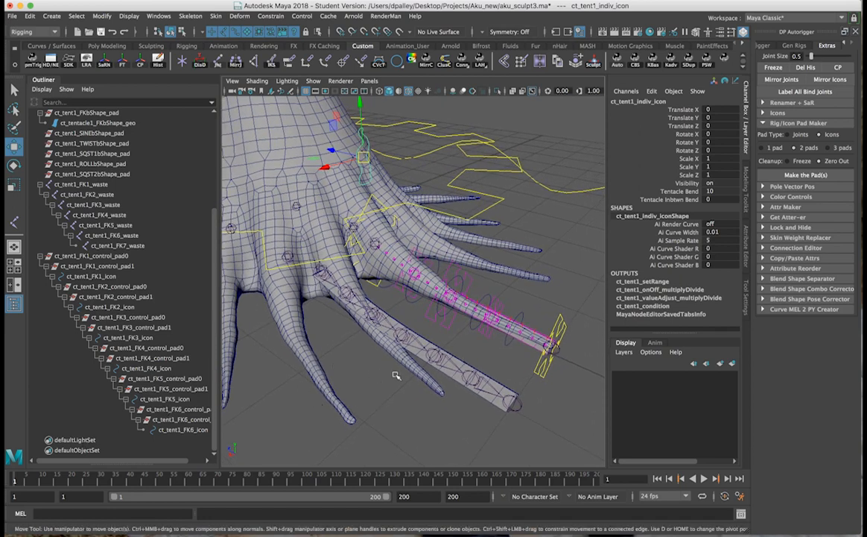
pyautogui.keyDown('alt'); pyautogui.moveTo(436, 345); pyautogui.dragTo(414, 352); pyautogui.keyUp('alt')
pyautogui.keyDown('alt'); pyautogui.moveTo(414, 352); pyautogui.dragTo(482, 366, button='right'); pyautogui.keyUp('alt')
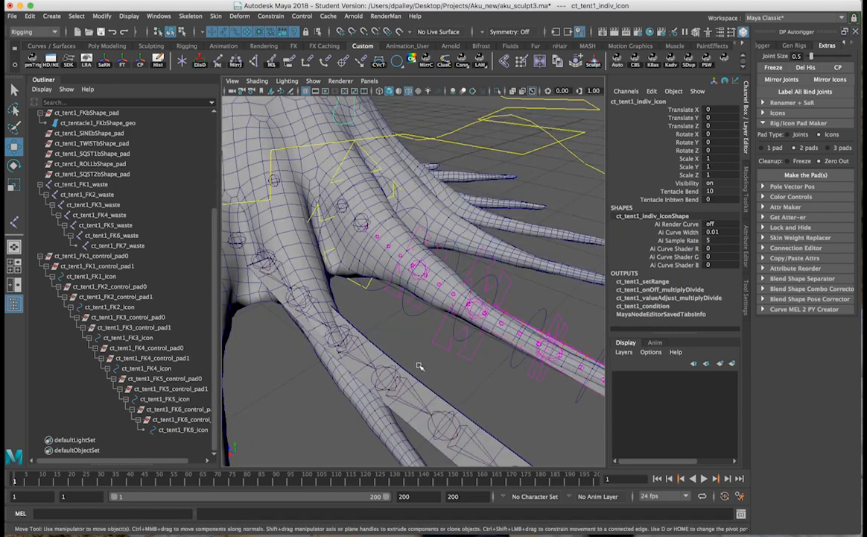
pyautogui.keyDown('alt'); pyautogui.moveTo(420, 366); pyautogui.dragTo(305, 280, button='right'); pyautogui.keyUp('alt')
pyautogui.keyDown('alt'); pyautogui.moveTo(481, 412); pyautogui.dragTo(482, 393); pyautogui.keyUp('alt')
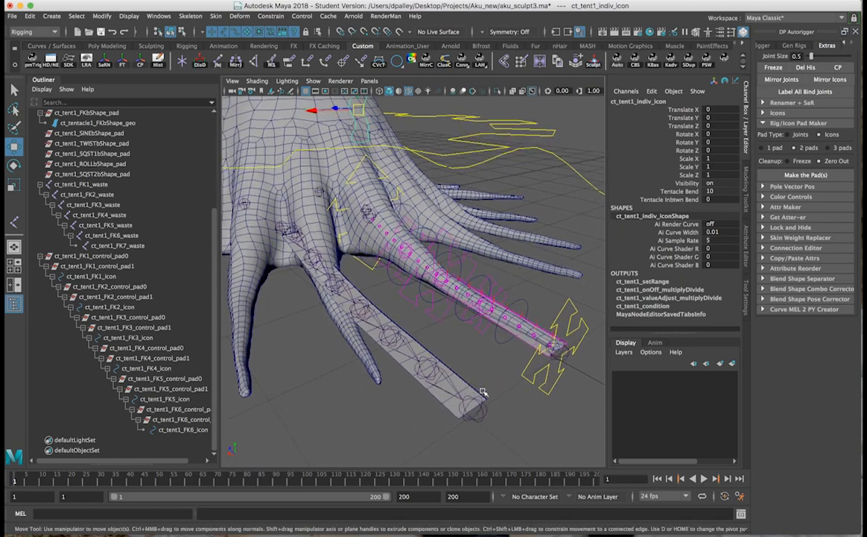
pyautogui.click(193, 431)
pyautogui.click(194, 421)
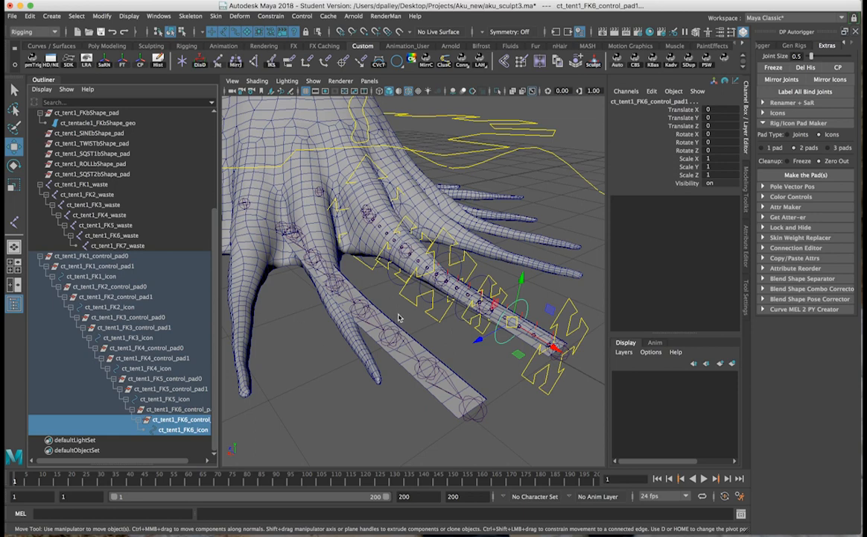
pyautogui.keyDown('alt'); pyautogui.moveTo(407, 339); pyautogui.dragTo(405, 364); pyautogui.keyUp('alt')
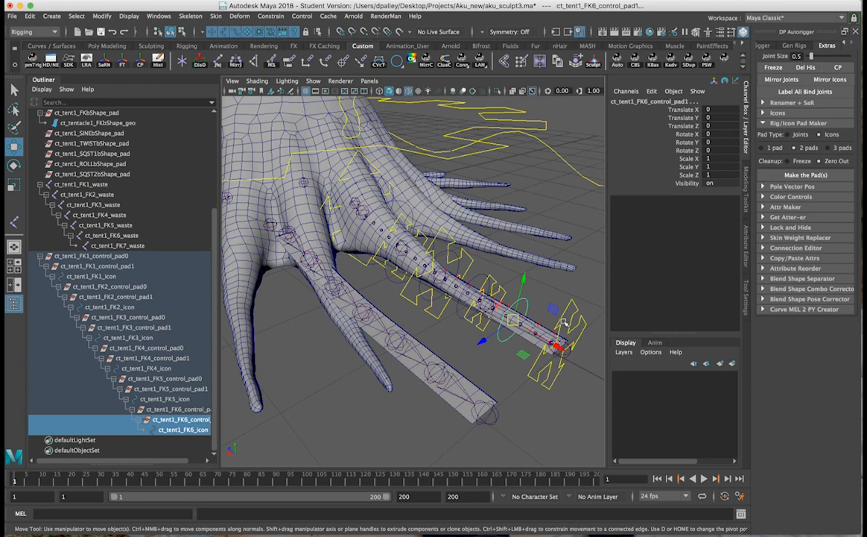
pyautogui.keyDown('alt'); pyautogui.moveTo(459, 347); pyautogui.dragTo(445, 320); pyautogui.keyUp('alt')
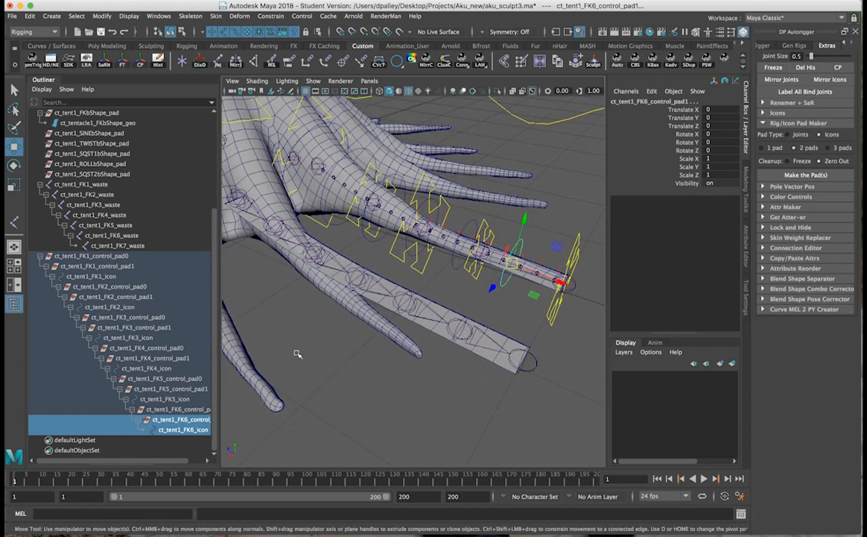
# Select the control_pad1 groups and icons of ct_tent1 FK1 through FK6 in the Outliner, leaving out the control_pad0 groups
pyautogui.moveTo(107, 273); pyautogui.dragTo(181, 430)
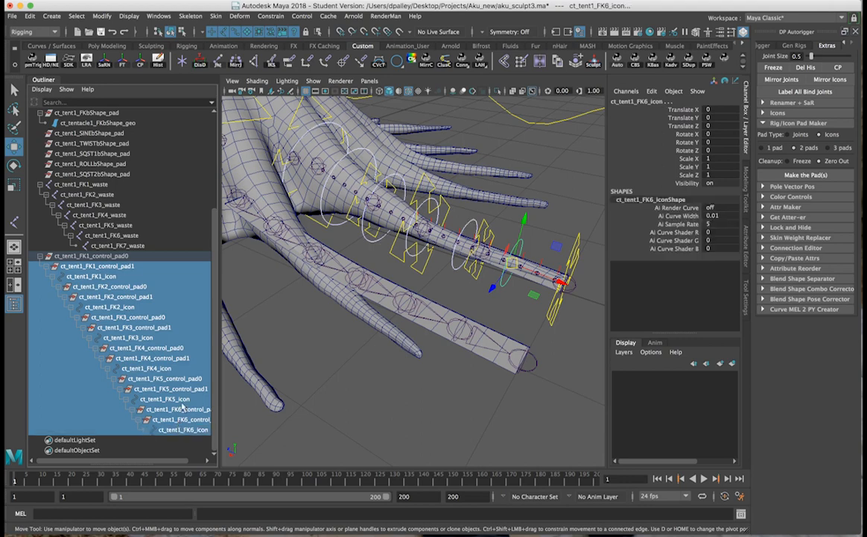
pyautogui.keyDown('ctrl'); pyautogui.click(182, 410); pyautogui.keyUp('ctrl')
pyautogui.keyDown('ctrl'); pyautogui.click(167, 379); pyautogui.keyUp('ctrl')
pyautogui.keyDown('ctrl'); pyautogui.click(166, 346); pyautogui.keyUp('ctrl')
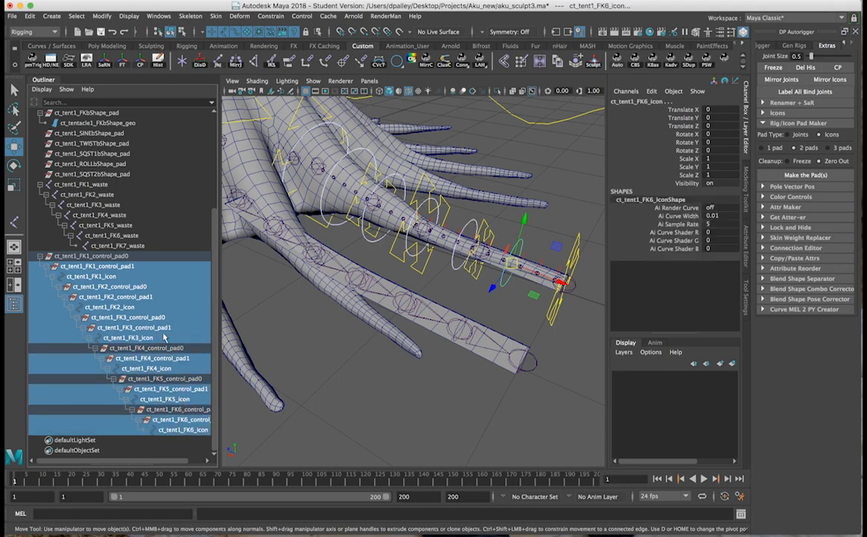
pyautogui.keyDown('ctrl'); pyautogui.click(134, 287); pyautogui.keyUp('ctrl')
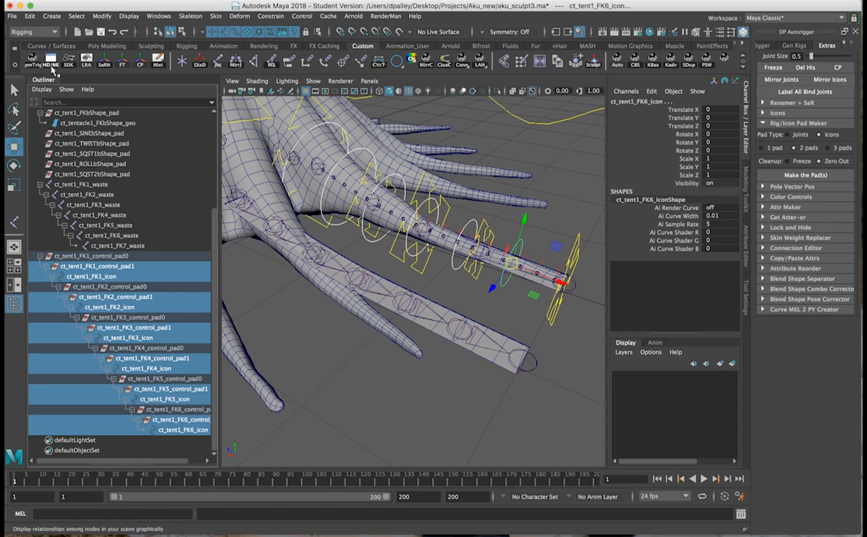
# Open the Node Editor, clear the existing graph, and add the selected FK pads and icons to it
pyautogui.click(73, 72)
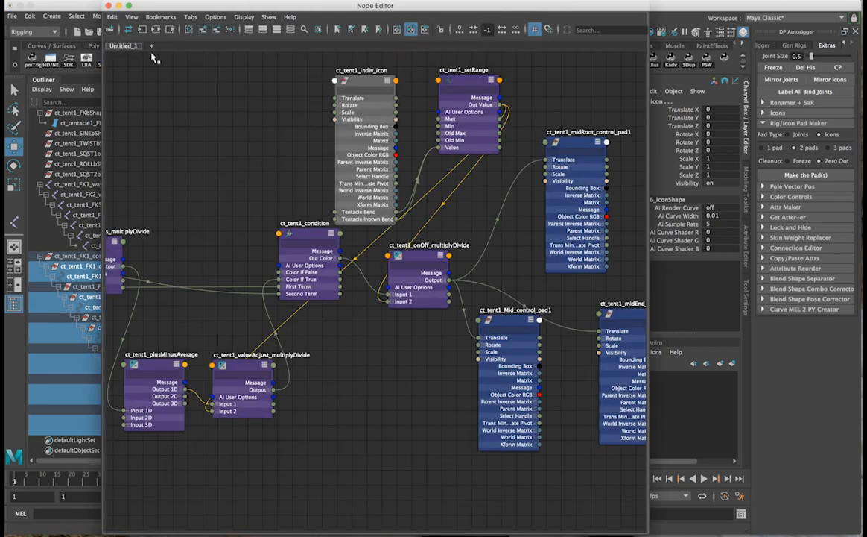
pyautogui.click(189, 31)
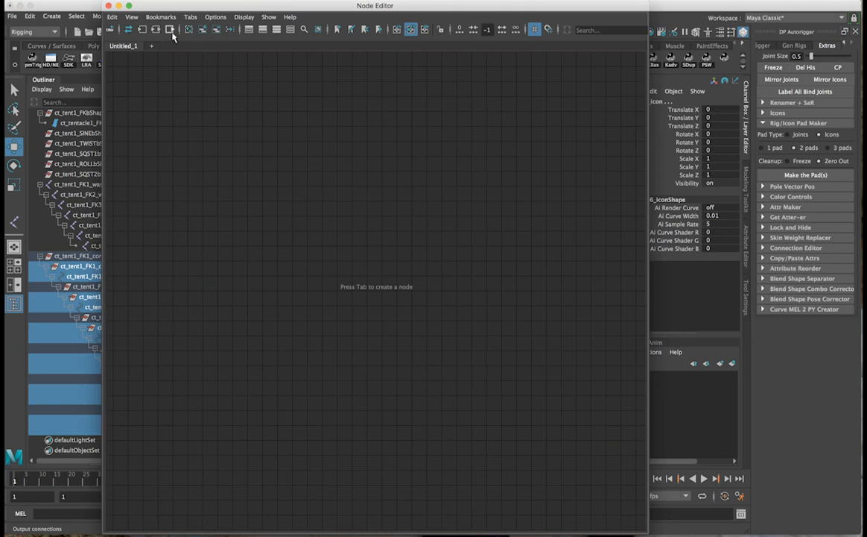
pyautogui.click(211, 30)
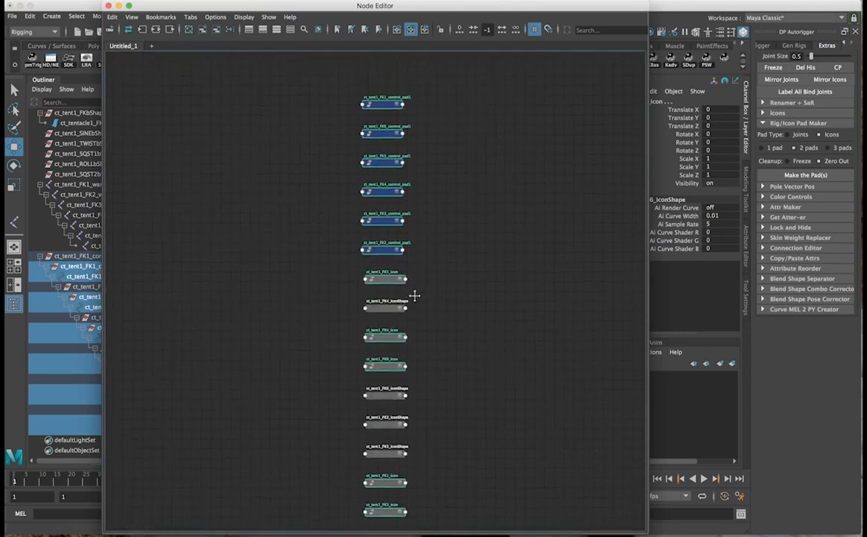
# Pull the ct_tent1_FK1_control_pad1 and ct_tent1_FK1_icon nodes out of the stacked column into the empty graph area beside it
pyautogui.keyDown('alt'); pyautogui.moveTo(411, 200); pyautogui.dragTo(418, 259, button='middle'); pyautogui.keyUp('alt')
pyautogui.keyDown('alt'); pyautogui.moveTo(418, 260); pyautogui.dragTo(436, 195, button='right'); pyautogui.keyUp('alt')
pyautogui.keyDown('alt'); pyautogui.moveTo(436, 195); pyautogui.dragTo(463, 234, button='middle'); pyautogui.keyUp('alt')
pyautogui.click(488, 198)
pyautogui.keyDown('alt'); pyautogui.moveTo(486, 208); pyautogui.dragTo(387, 219, button='right'); pyautogui.keyUp('alt')
pyautogui.keyDown('alt'); pyautogui.moveTo(439, 196); pyautogui.dragTo(449, 163, button='middle'); pyautogui.keyUp('alt')
pyautogui.moveTo(442, 139); pyautogui.dragTo(298, 147)
pyautogui.scroll(-1, 461, 360)
pyautogui.keyDown('alt'); pyautogui.moveTo(466, 354); pyautogui.dragTo(511, 284, button='middle'); pyautogui.keyUp('alt')
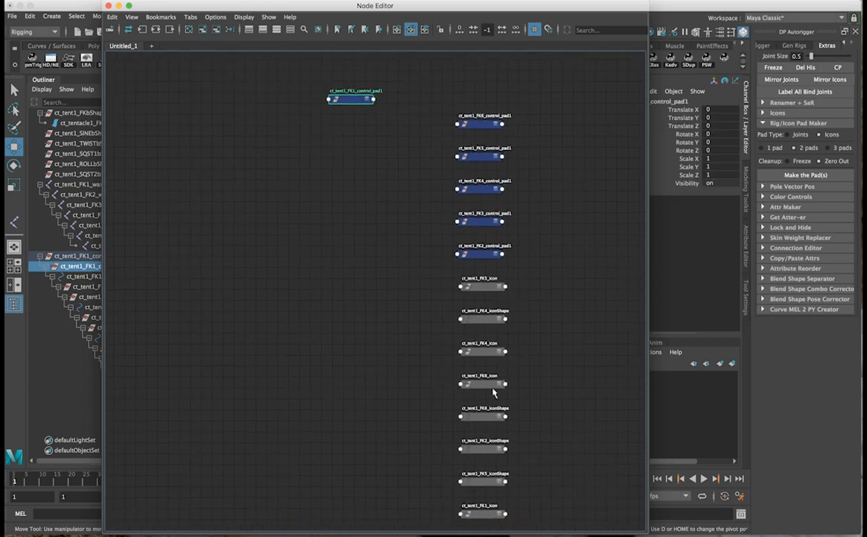
pyautogui.scroll(-3, 436, 340)
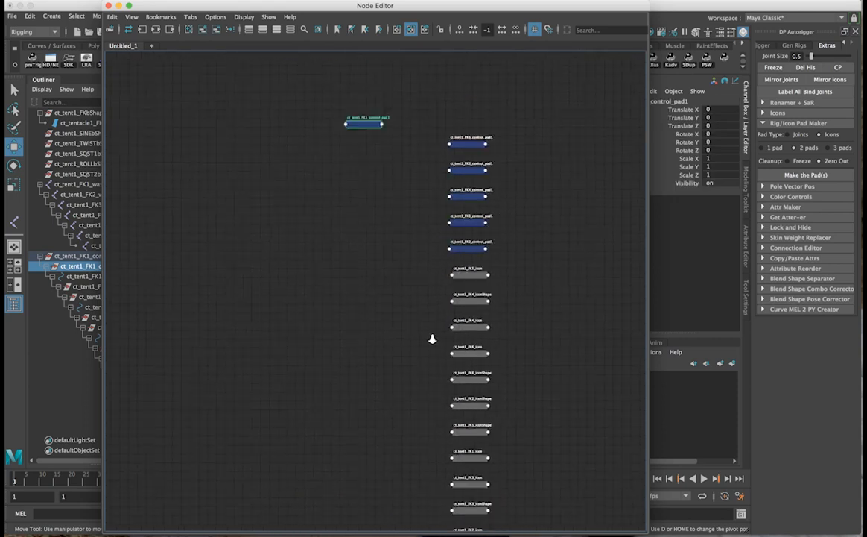
pyautogui.keyDown('alt'); pyautogui.moveTo(473, 307); pyautogui.dragTo(466, 270, button='middle'); pyautogui.keyUp('alt')
pyautogui.scroll(1, 473, 308)
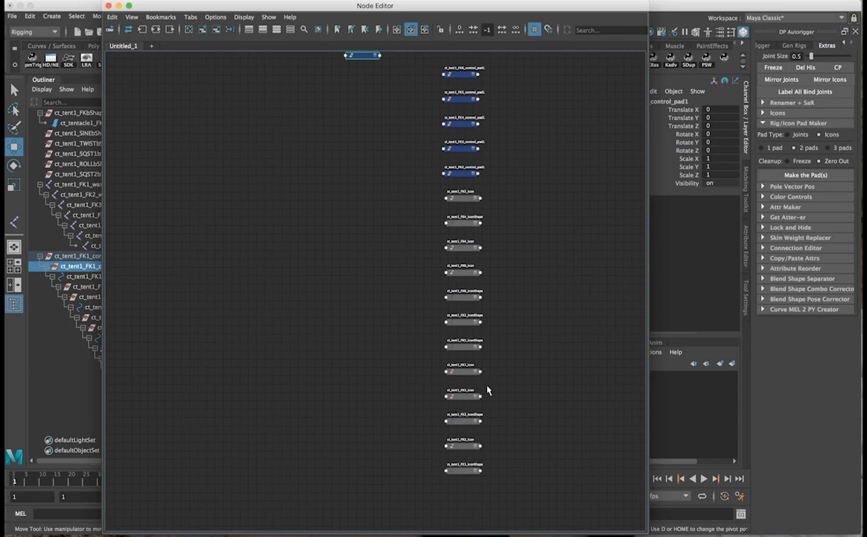
pyautogui.scroll(2, 515, 405)
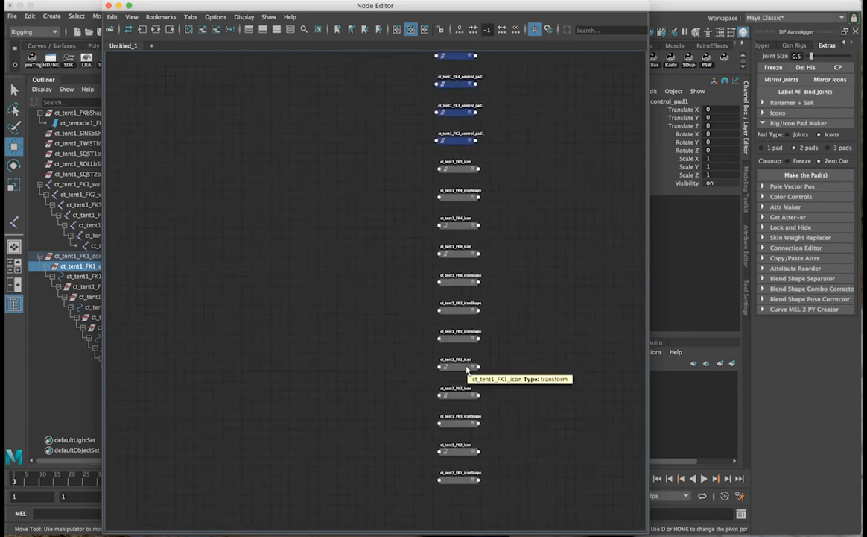
pyautogui.moveTo(467, 369); pyautogui.dragTo(315, 166)
pyautogui.keyDown('alt'); pyautogui.moveTo(462, 346); pyautogui.dragTo(496, 404, button='middle'); pyautogui.keyUp('alt')
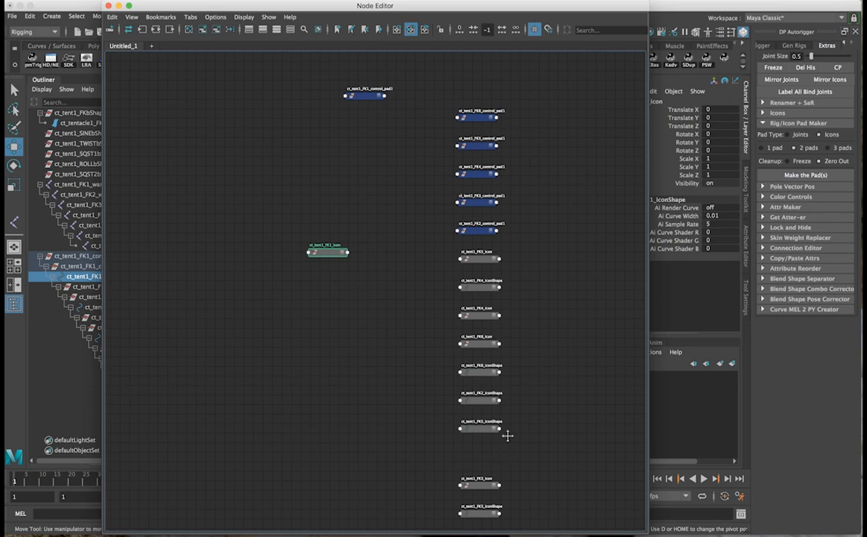
pyautogui.keyDown('alt'); pyautogui.moveTo(514, 386); pyautogui.dragTo(502, 301, button='middle'); pyautogui.keyUp('alt')
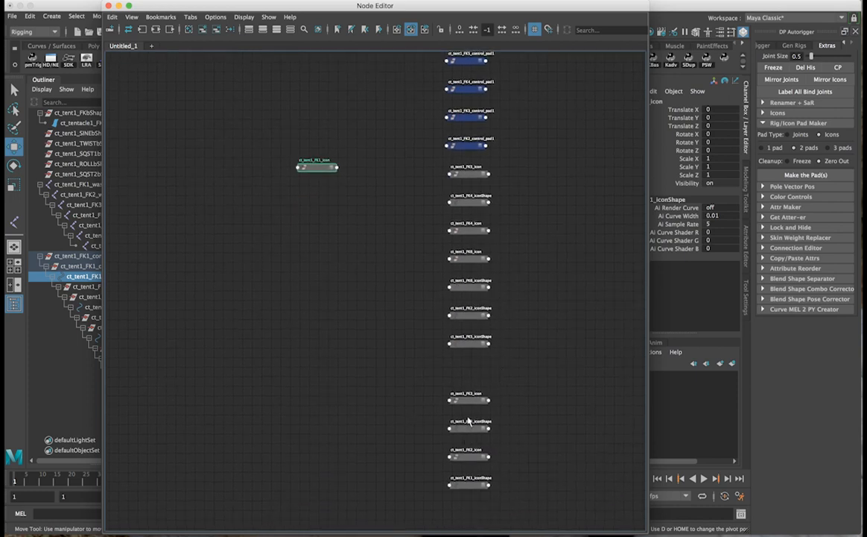
# Remove the FK1 through FK6 iconShape nodes from the graph, keeping only the icon and control_pad1 nodes
pyautogui.moveTo(469, 484); pyautogui.dragTo(328, 131)
pyautogui.keyDown('alt'); pyautogui.moveTo(334, 211); pyautogui.dragTo(347, 256, button='middle'); pyautogui.keyUp('alt')
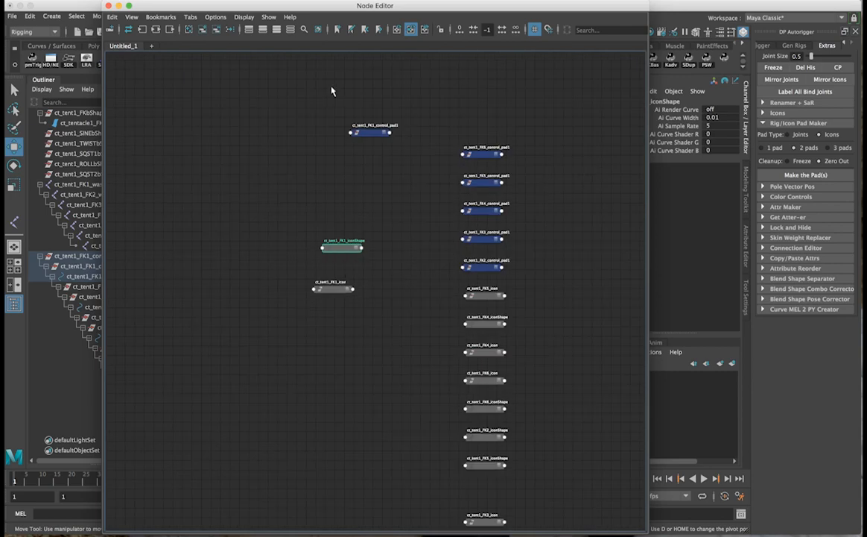
pyautogui.click(217, 30)
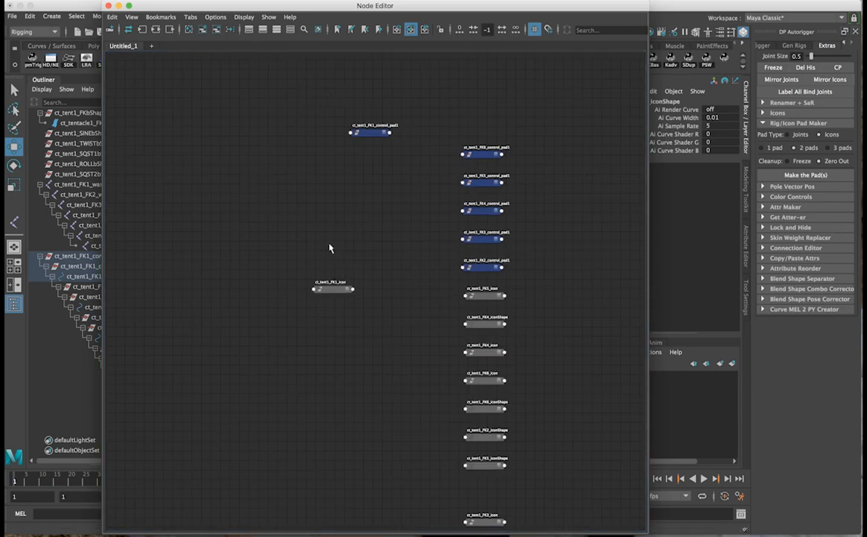
pyautogui.keyDown('alt'); pyautogui.moveTo(526, 294); pyautogui.dragTo(470, 238, button='middle'); pyautogui.keyUp('alt')
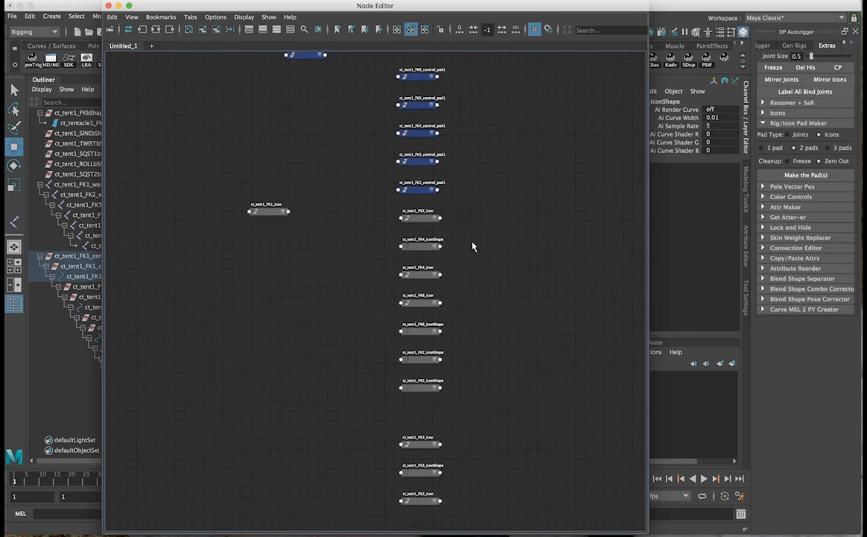
pyautogui.click(404, 251)
pyautogui.moveTo(468, 328); pyautogui.dragTo(403, 412)
pyautogui.click(216, 30)
pyautogui.keyDown('alt'); pyautogui.moveTo(411, 192); pyautogui.dragTo(418, 138, button='middle'); pyautogui.keyUp('alt')
pyautogui.scroll(-3, 443, 183)
pyautogui.scroll(1, 423, 138)
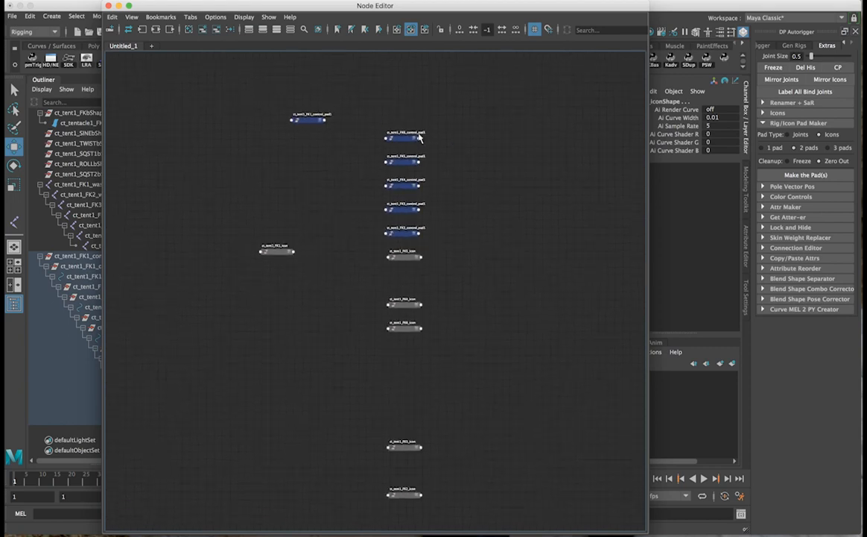
# Arrange the six control_pad1 nodes in a row ordered FK1 to FK6, with the FK1, FK5 and FK6 icon nodes beneath their pads
pyautogui.moveTo(407, 136); pyautogui.dragTo(567, 118)
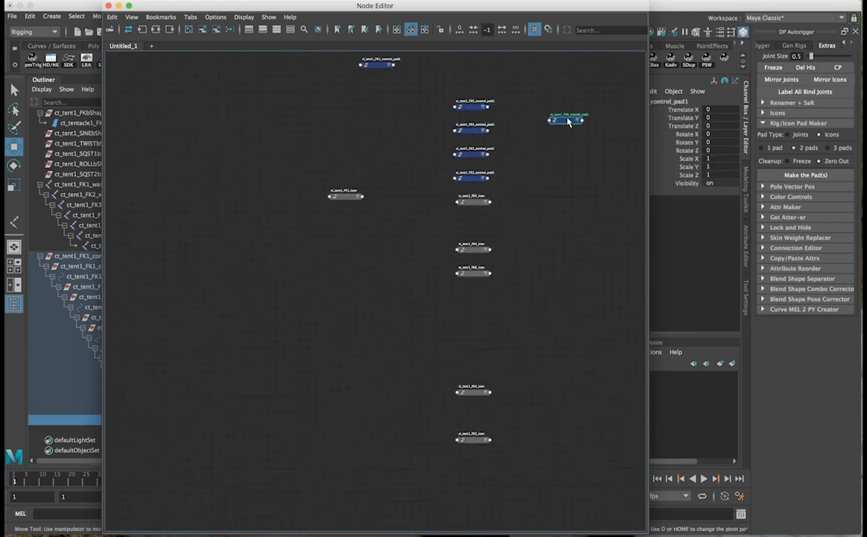
pyautogui.moveTo(480, 275); pyautogui.dragTo(588, 168)
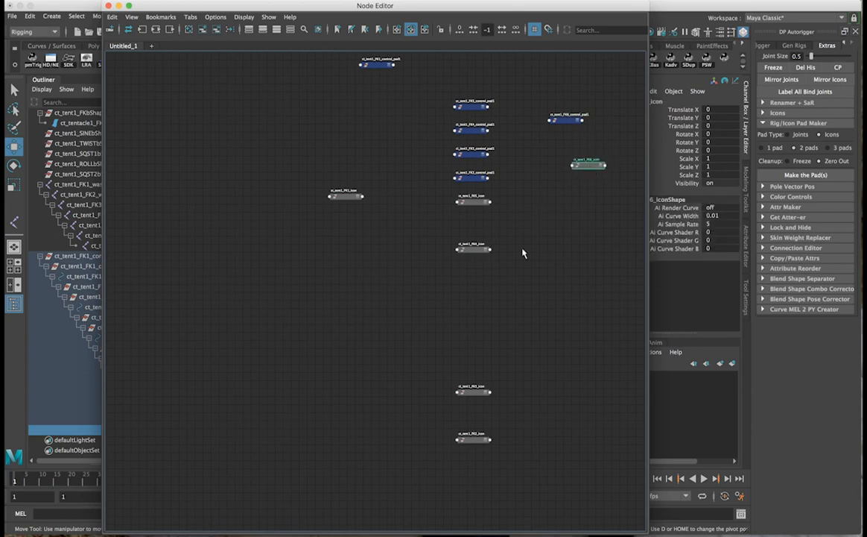
pyautogui.moveTo(474, 195); pyautogui.dragTo(524, 170)
pyautogui.moveTo(474, 112); pyautogui.dragTo(457, 118)
pyautogui.moveTo(472, 152); pyautogui.dragTo(391, 117)
pyautogui.moveTo(446, 174); pyautogui.dragTo(303, 117)
pyautogui.moveTo(373, 71); pyautogui.dragTo(261, 120)
pyautogui.moveTo(335, 194); pyautogui.dragTo(256, 144)
# Place the FK4, FK3 and FK2 icon nodes beneath their matching control_pad1 nodes
pyautogui.click(472, 249)
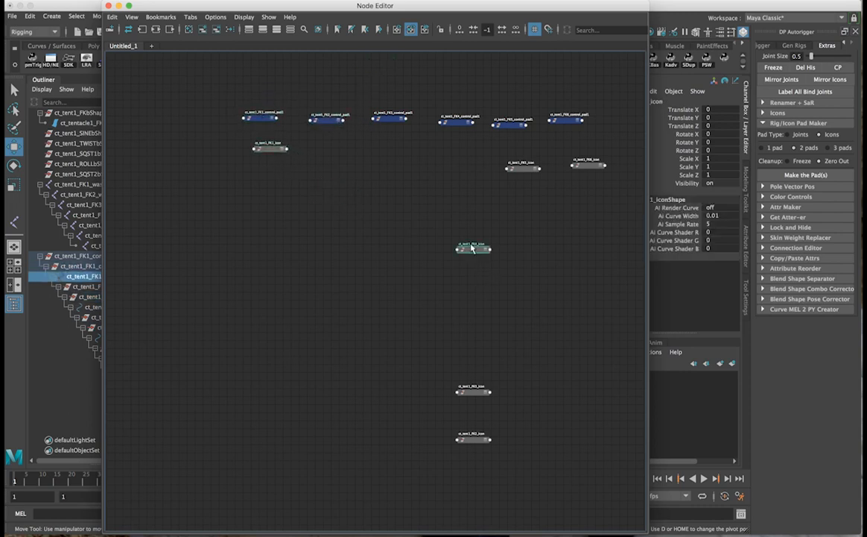
pyautogui.moveTo(472, 248); pyautogui.dragTo(457, 165)
pyautogui.moveTo(478, 397); pyautogui.dragTo(404, 156)
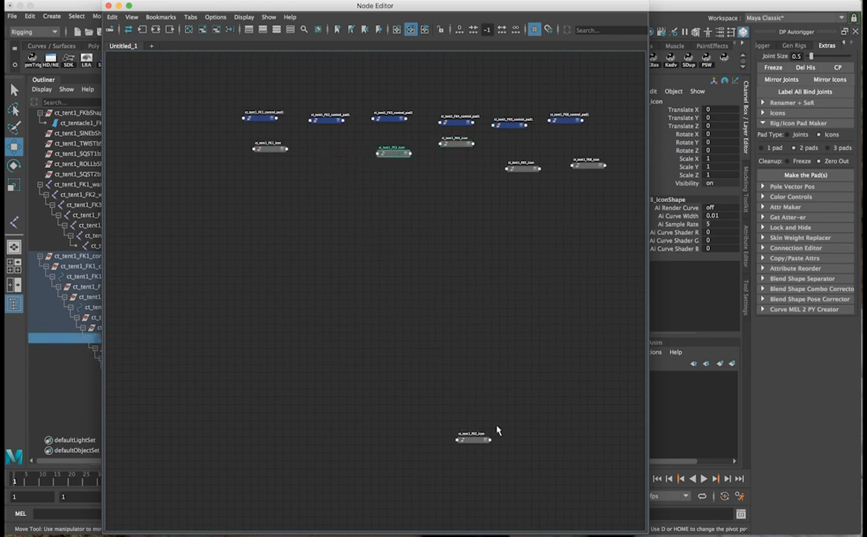
pyautogui.moveTo(483, 443); pyautogui.dragTo(345, 161)
# Add the waste joints ct_tent1_FK1_waste through ct_tent1_FK6_waste to the graph and place them in a row below the icons
pyautogui.keyDown('alt'); pyautogui.moveTo(380, 284); pyautogui.dragTo(386, 306, button='right'); pyautogui.keyUp('alt')
pyautogui.keyDown('alt'); pyautogui.moveTo(387, 306); pyautogui.dragTo(401, 343, button='middle'); pyautogui.keyUp('alt')
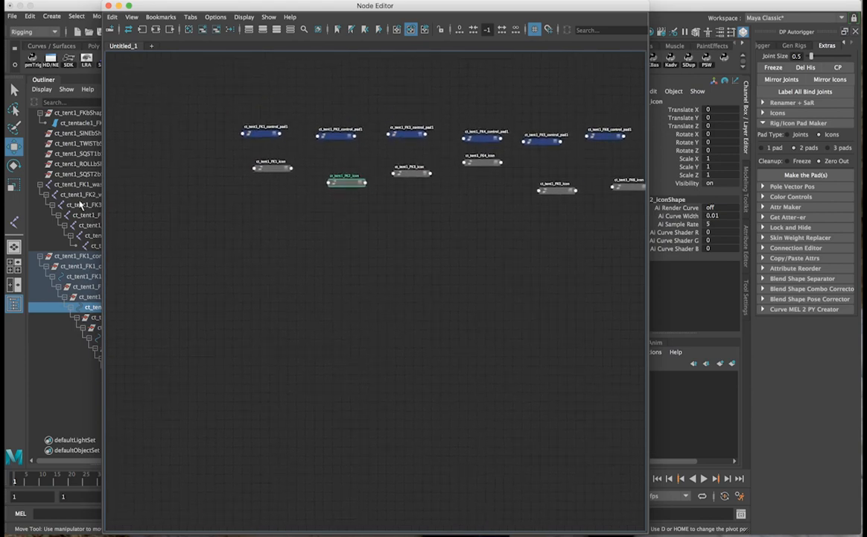
pyautogui.moveTo(75, 185); pyautogui.dragTo(92, 236)
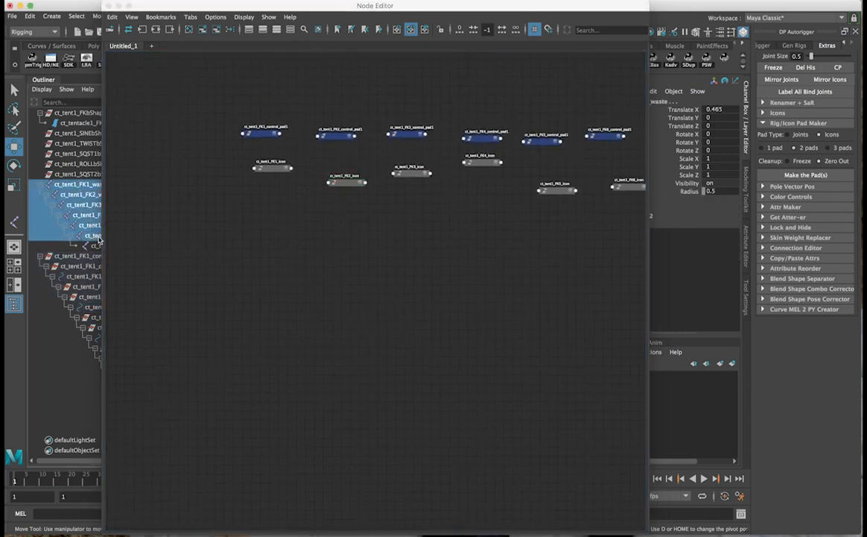
pyautogui.click(203, 32)
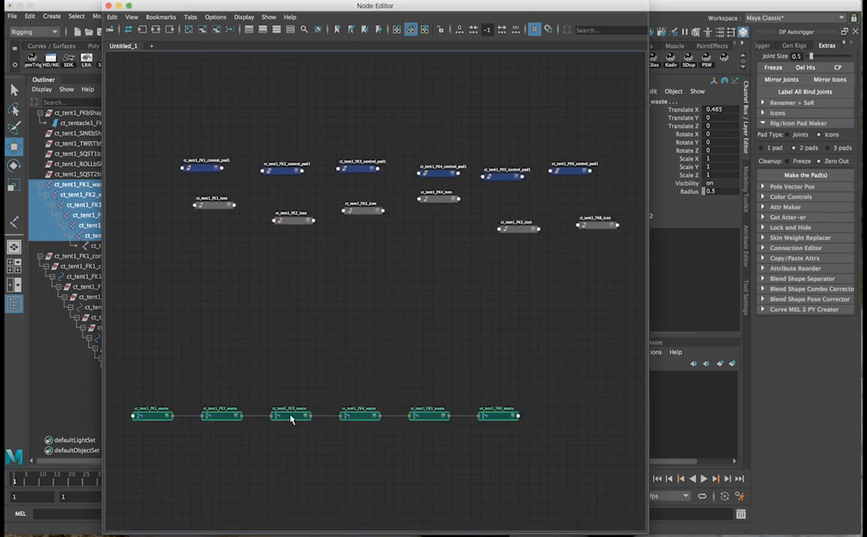
pyautogui.moveTo(290, 419); pyautogui.dragTo(361, 317)
# Expand all pad, icon and waste joint nodes to show their attributes, and space them into three separate rows
pyautogui.keyDown('alt'); pyautogui.moveTo(366, 318); pyautogui.dragTo(464, 313, button='right'); pyautogui.keyUp('alt')
pyautogui.moveTo(131, 90); pyautogui.dragTo(620, 330)
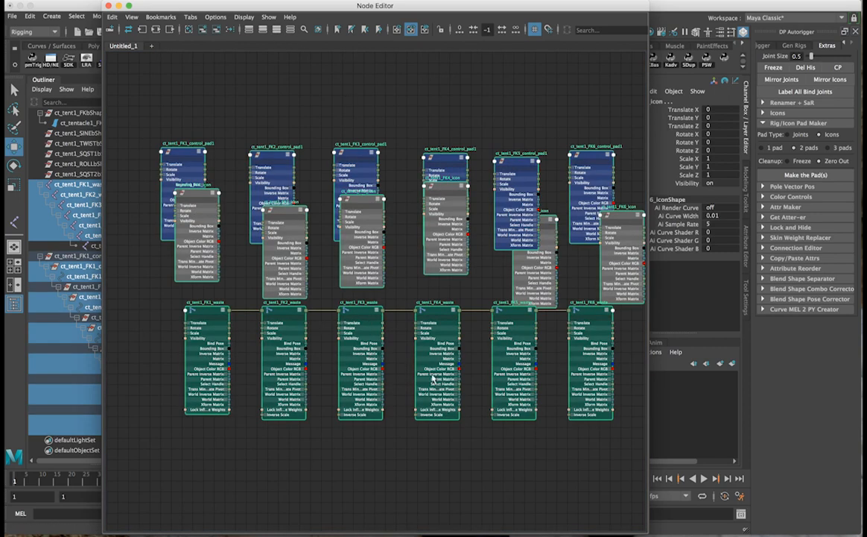
pyautogui.moveTo(162, 348); pyautogui.dragTo(612, 382)
pyautogui.moveTo(587, 309); pyautogui.dragTo(592, 379)
pyautogui.moveTo(148, 128); pyautogui.dragTo(586, 61)
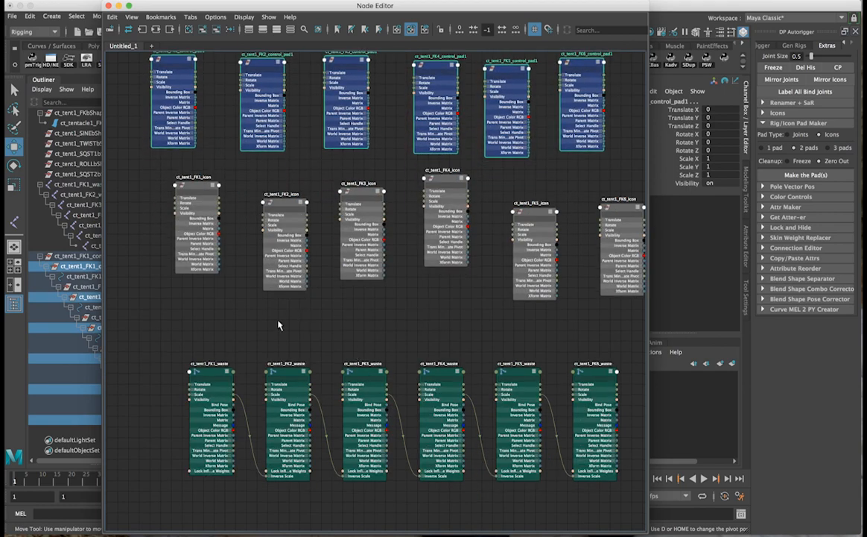
# Create a plusMinusAverage node, expand its attributes, and place it between ct_tent1_FK1_icon and ct_tent1_FK1_waste
pyautogui.click(231, 323)
pyautogui.press('Tab')
pyautogui.write('plus')
pyautogui.press('Down')
pyautogui.press('Return')
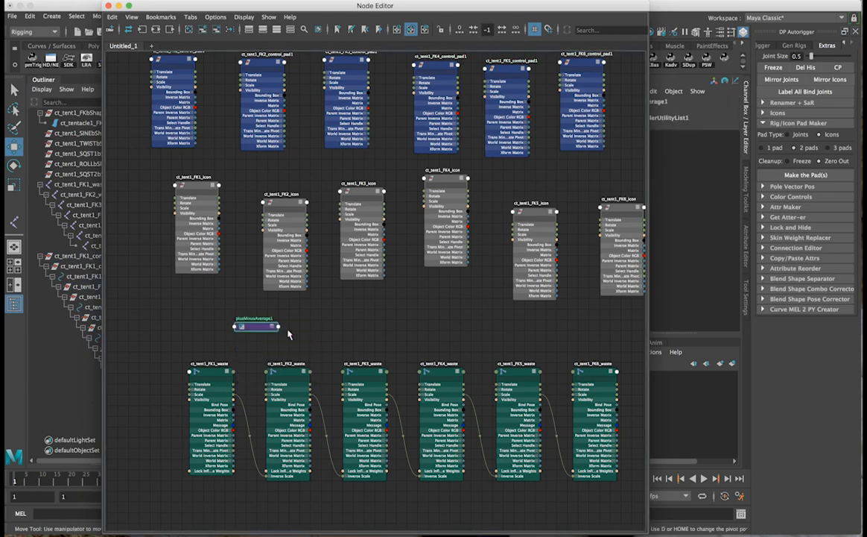
pyautogui.click(273, 327)
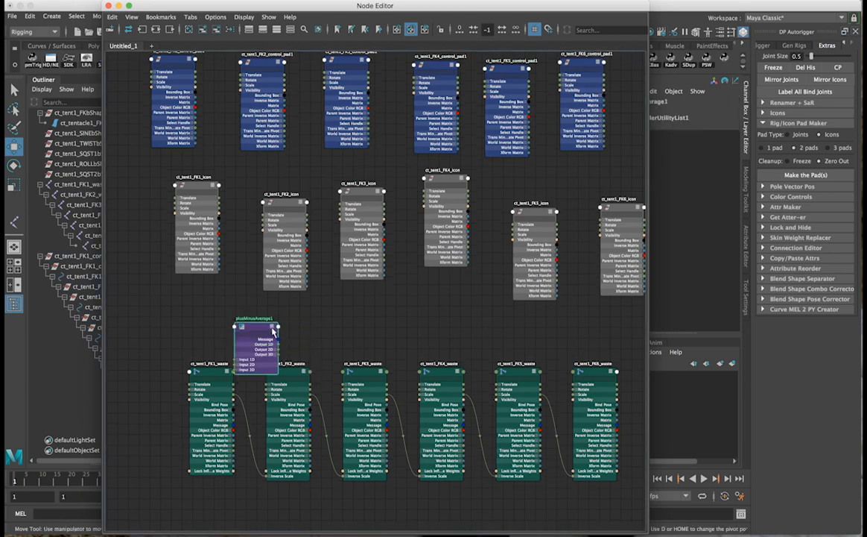
pyautogui.moveTo(257, 330); pyautogui.dragTo(217, 298)
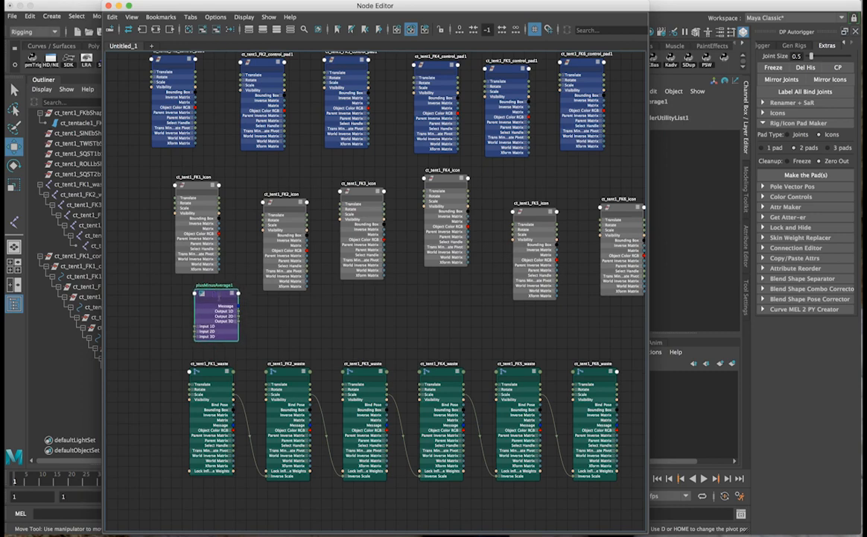
# Rename the plusMinusAverage node as ct_tent1_FK1_plusMinusAverage, reusing the name copied from ct_tent1_FK1_icon
pyautogui.doubleClick(194, 176)
pyautogui.press('super+c')
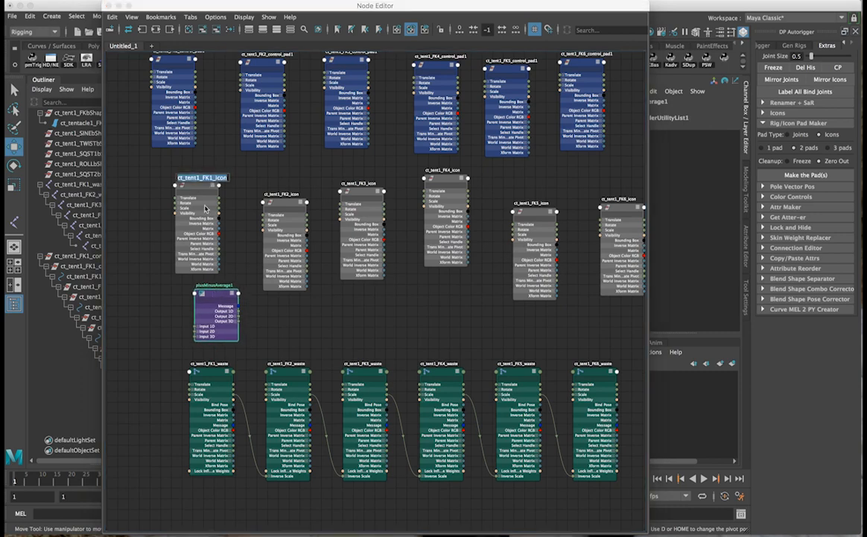
pyautogui.doubleClick(214, 284)
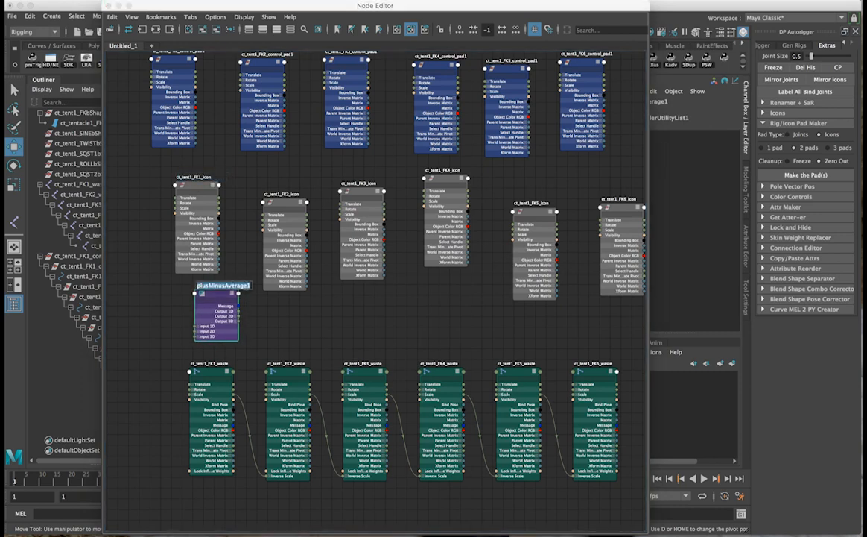
pyautogui.moveTo(251, 286); pyautogui.dragTo(246, 286)
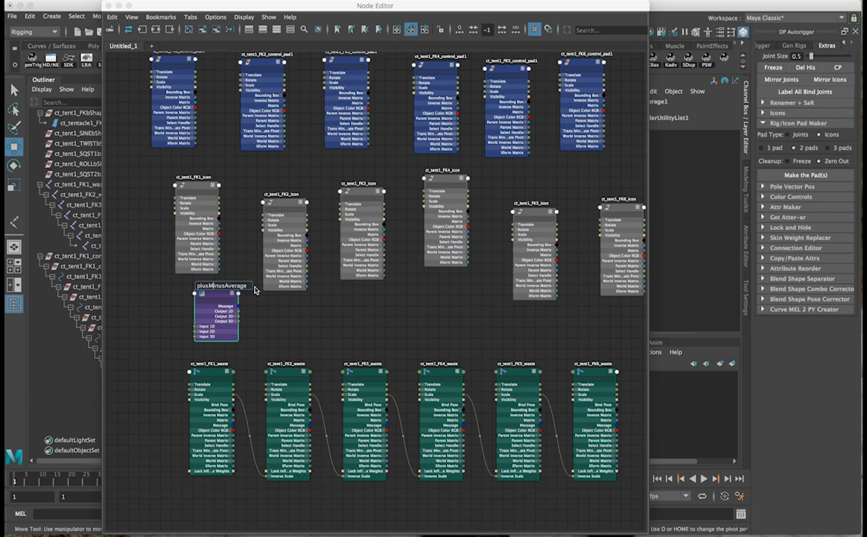
pyautogui.press('super+v')
pyautogui.press('Return')
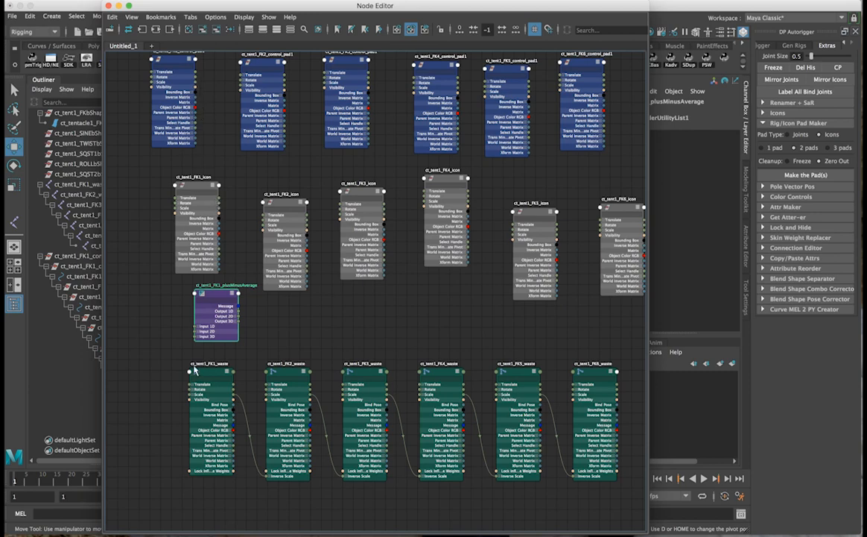
# Connect ct_tent1_FK1_control_pad1's Rotate to a new Input 3D[0] item on ct_tent1_FK1_plusMinusAverage, and separate the overlapping nodes
pyautogui.click(200, 339)
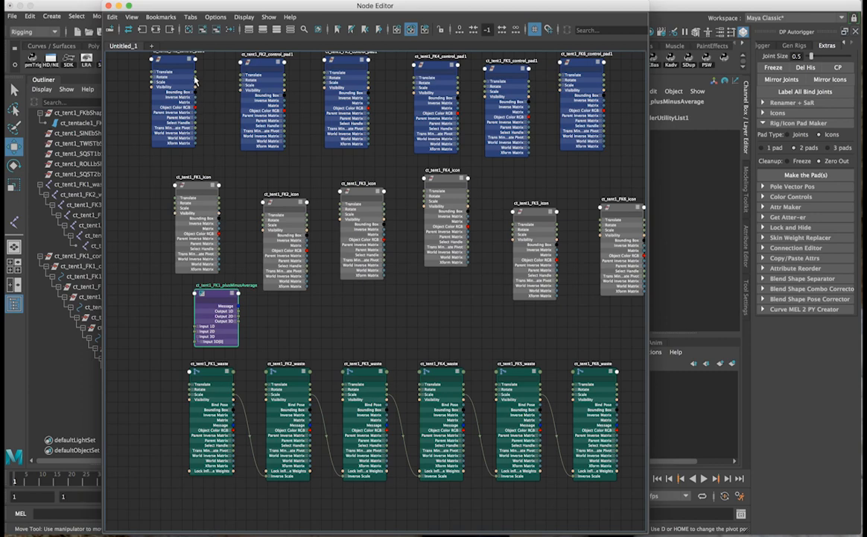
pyautogui.moveTo(189, 285); pyautogui.dragTo(194, 341)
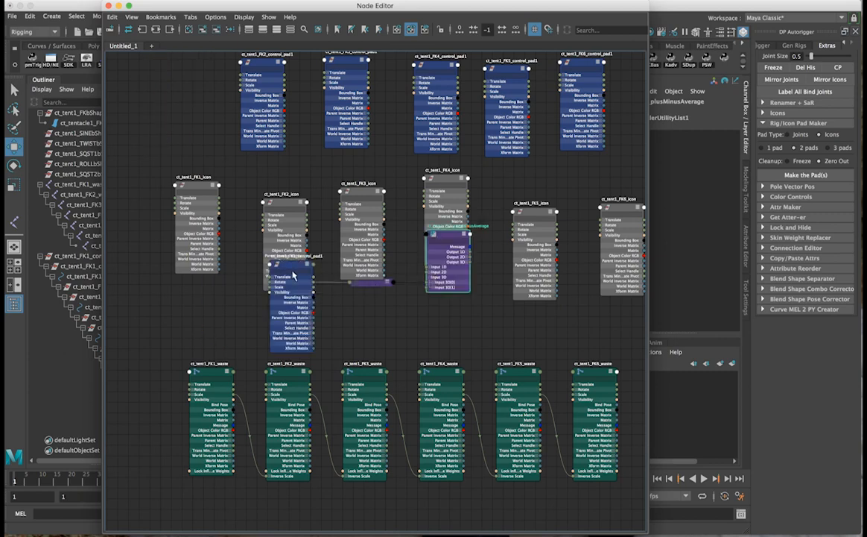
pyautogui.click(294, 270)
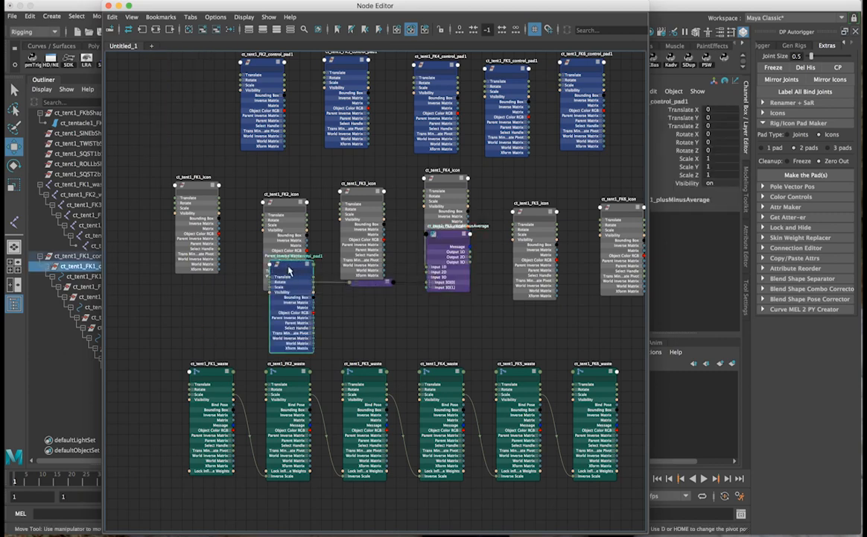
pyautogui.moveTo(128, 175); pyautogui.dragTo(624, 187)
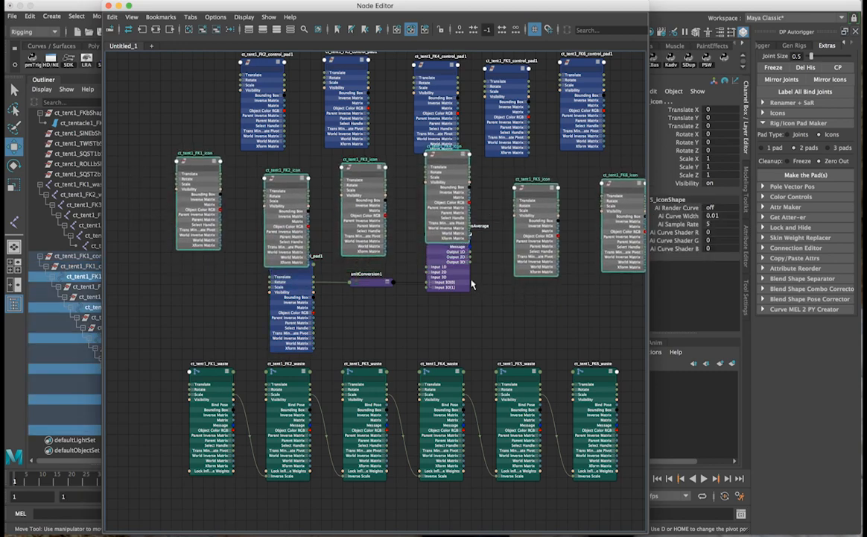
pyautogui.moveTo(472, 284); pyautogui.dragTo(456, 319)
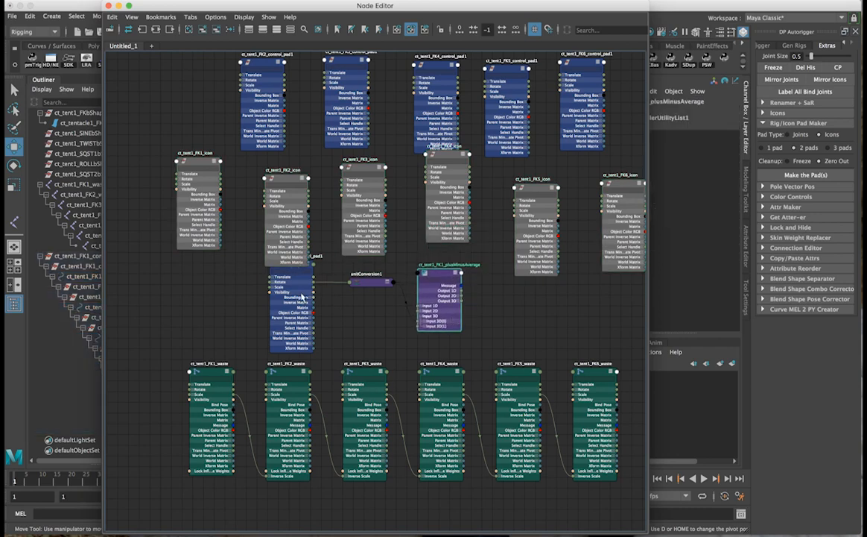
pyautogui.moveTo(276, 283); pyautogui.dragTo(127, 281)
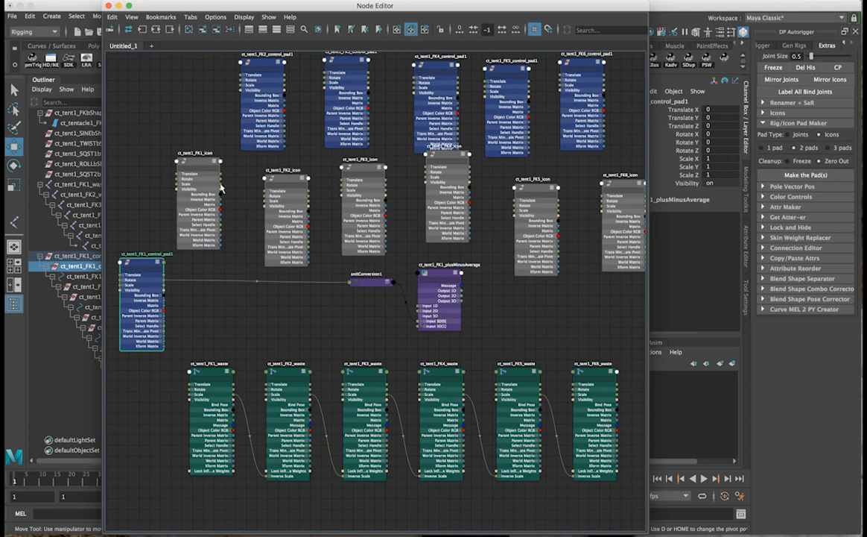
# Connect ct_tent1_FK1_icon's Rotate to Input 3D[1] of ct_tent1_FK1_plusMinusAverage, and stack the FK1 pad, icon and average nodes in the first column
pyautogui.moveTo(221, 182); pyautogui.dragTo(418, 329)
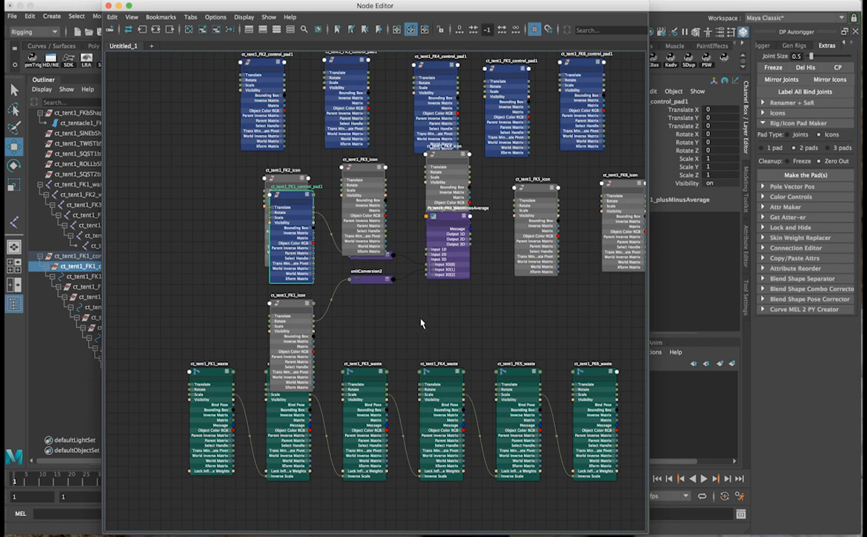
pyautogui.click(376, 173)
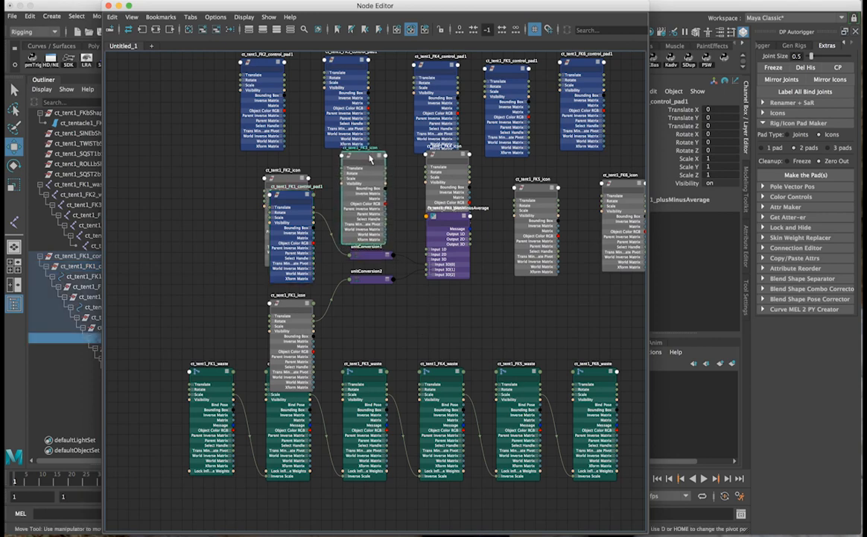
pyautogui.moveTo(444, 217); pyautogui.dragTo(433, 260)
pyautogui.click(294, 192)
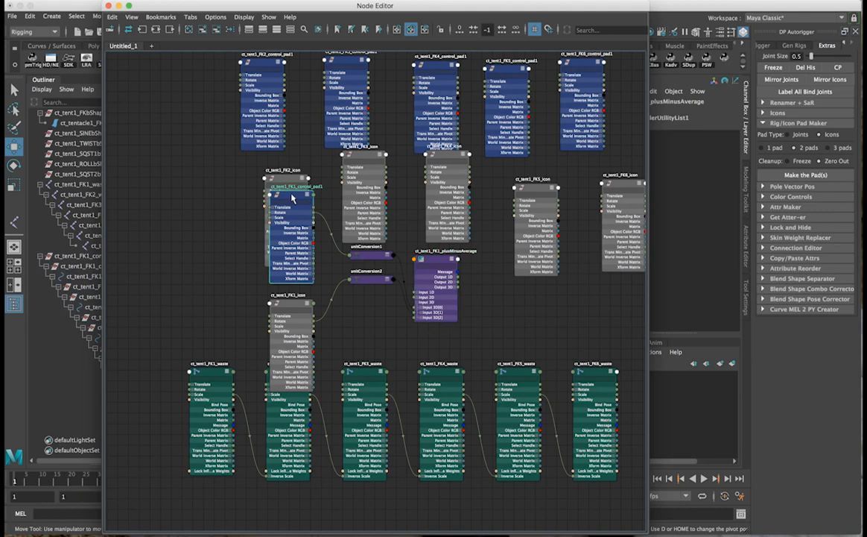
pyautogui.keyDown('shift'); pyautogui.click(294, 306); pyautogui.keyUp('shift')
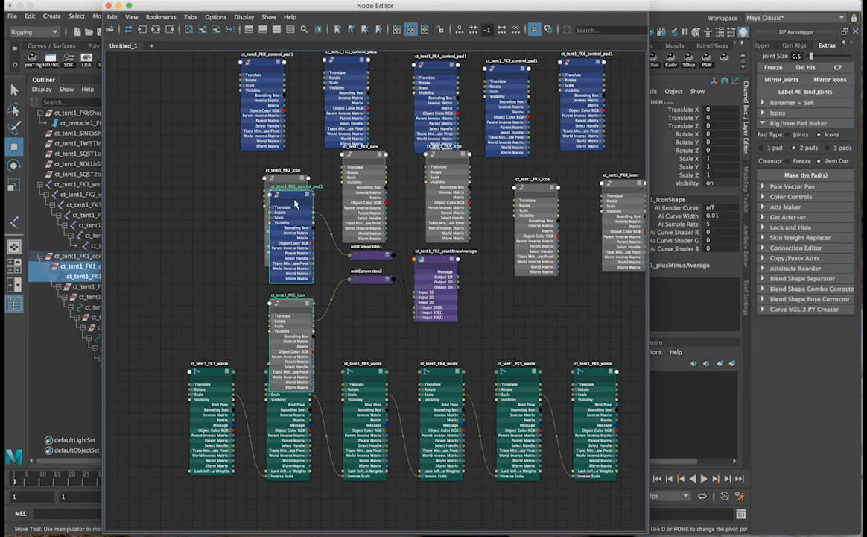
pyautogui.moveTo(284, 195); pyautogui.dragTo(174, 86)
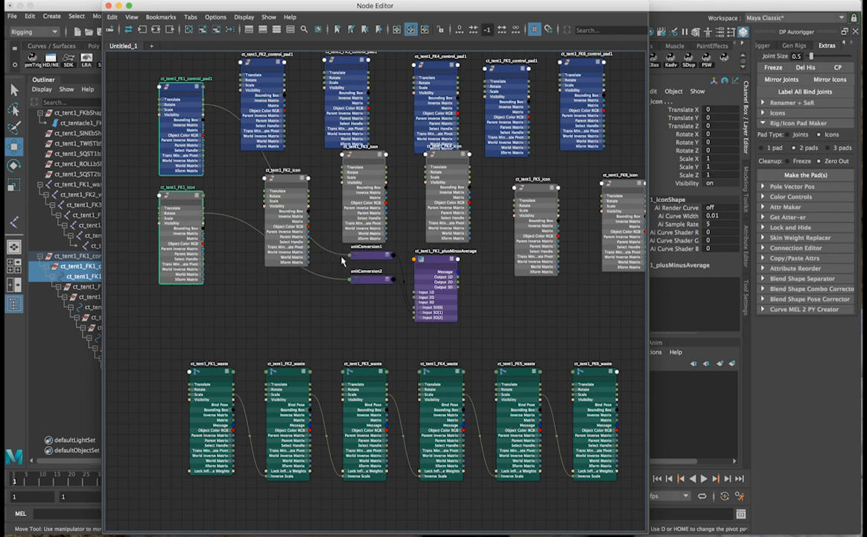
pyautogui.moveTo(433, 290); pyautogui.dragTo(227, 293)
# Pin all pad, icon, unitConversion, plusMinusAverage and waste joint nodes so they hold their positions in the graph
pyautogui.keyDown('alt'); pyautogui.moveTo(316, 298); pyautogui.dragTo(185, 117, button='right'); pyautogui.keyUp('alt')
pyautogui.moveTo(168, 98); pyautogui.dragTo(514, 409)
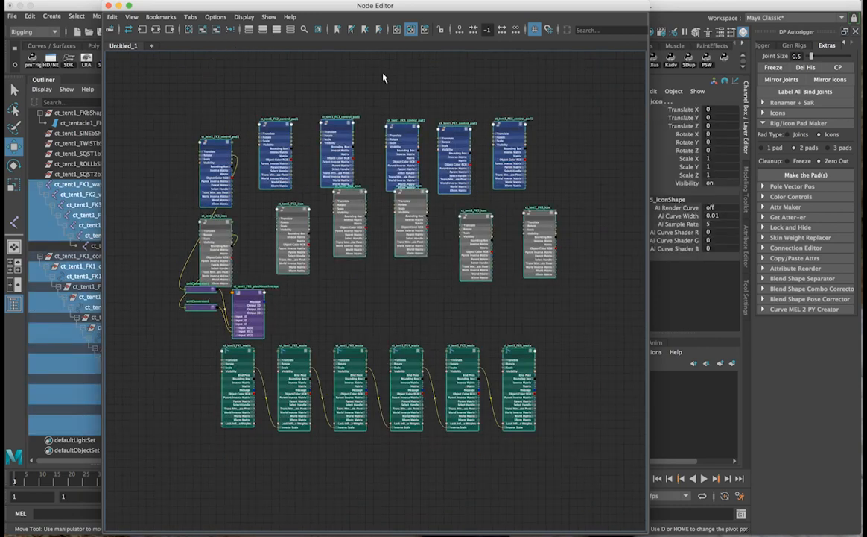
pyautogui.click(241, 18)
pyautogui.moveTo(268, 21)
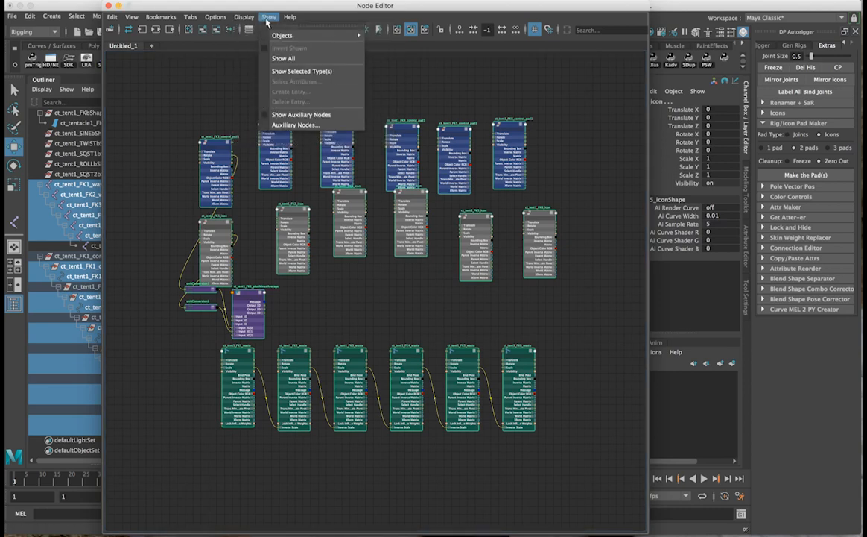
pyautogui.moveTo(222, 19)
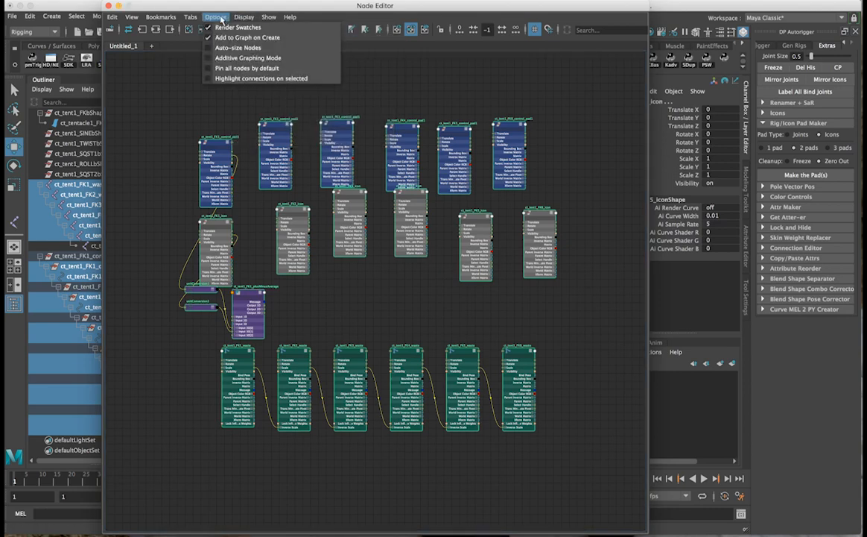
pyautogui.moveTo(192, 17)
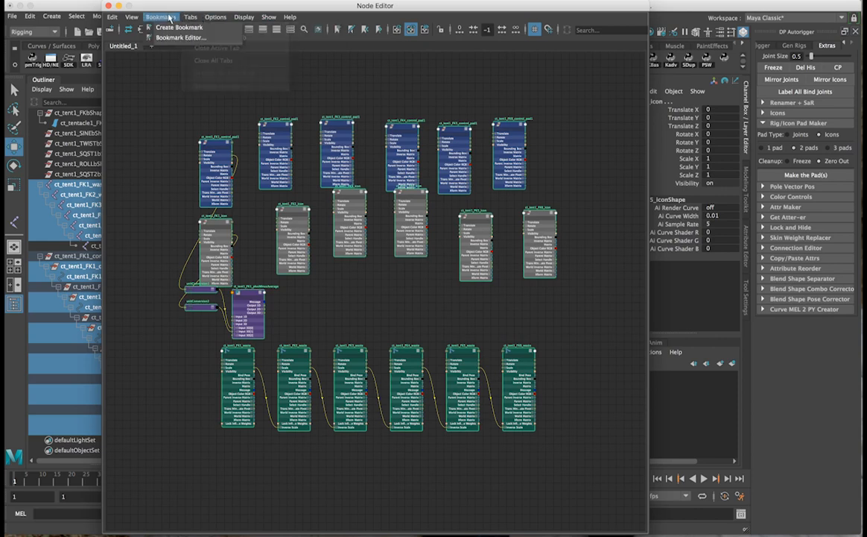
pyautogui.moveTo(113, 18)
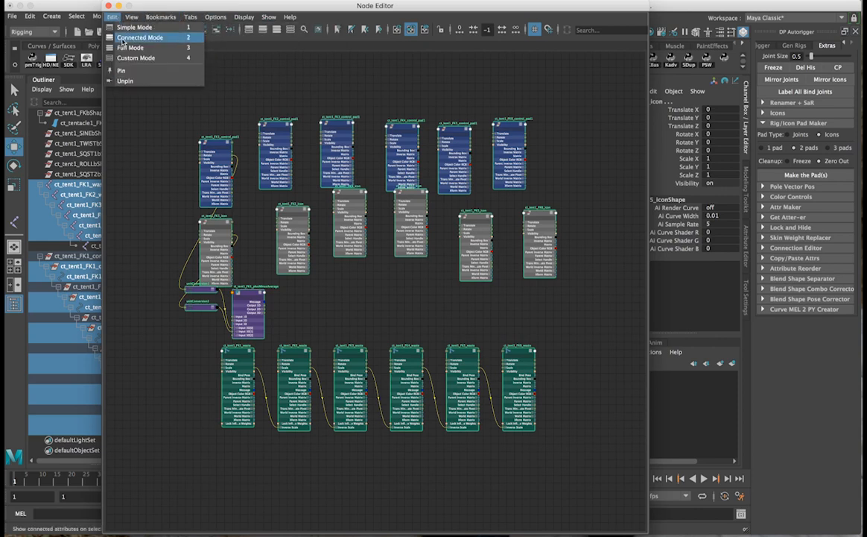
pyautogui.click(122, 71)
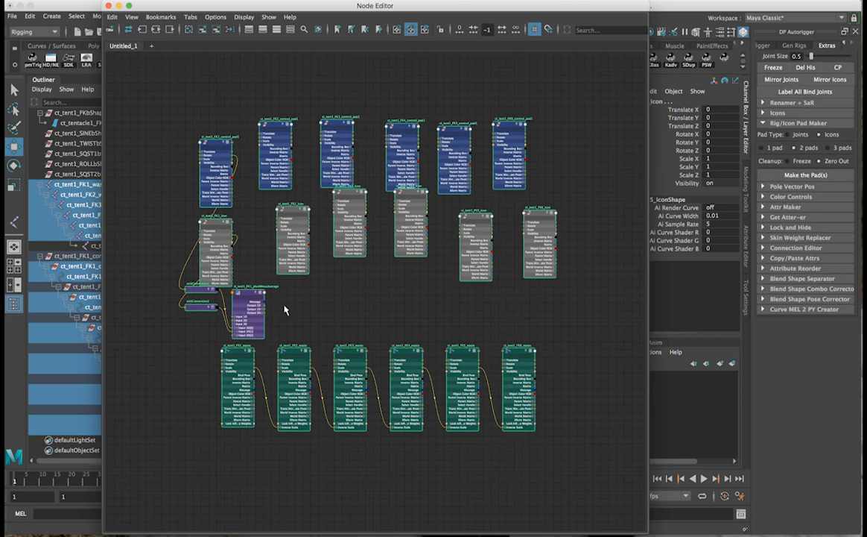
# Connect the Output 3D of ct_tent1_FK1_plusMinusAverage to the Rotate of ct_tent1_FK1_waste
pyautogui.scroll(3, 291, 295)
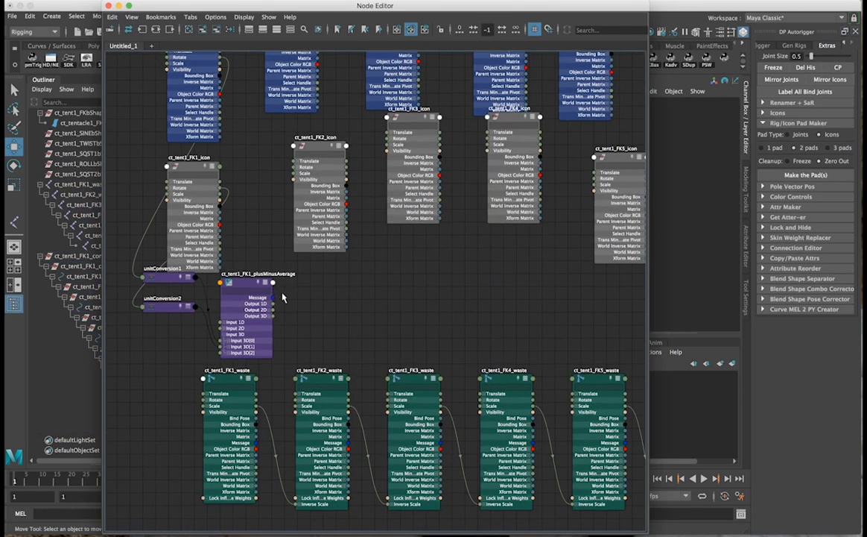
pyautogui.keyDown('alt'); pyautogui.moveTo(236, 293); pyautogui.dragTo(255, 293, button='middle'); pyautogui.keyUp('alt')
pyautogui.moveTo(261, 290); pyautogui.dragTo(267, 282)
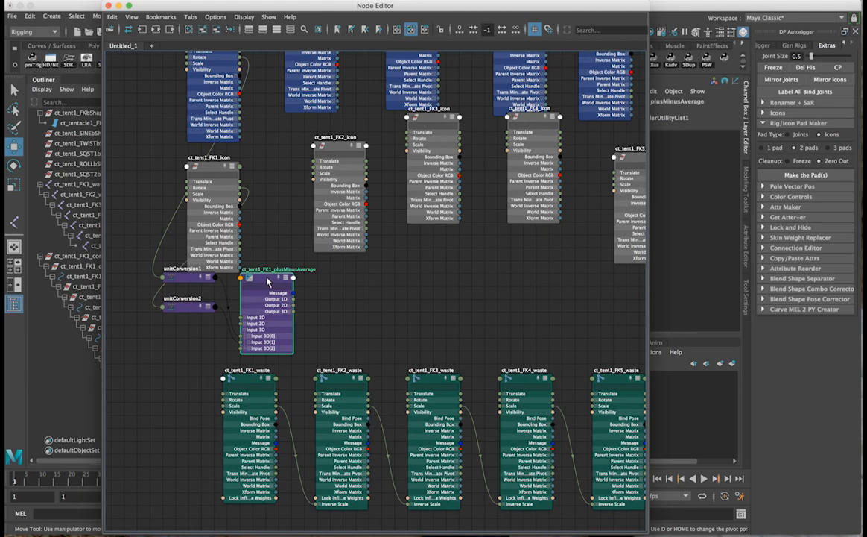
pyautogui.keyDown('alt'); pyautogui.moveTo(304, 379); pyautogui.dragTo(307, 360, button='middle'); pyautogui.keyUp('alt')
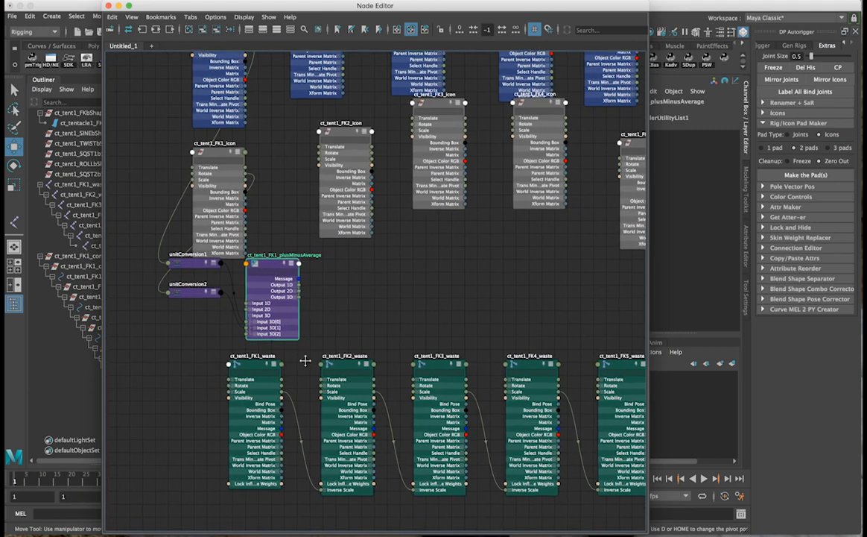
pyautogui.scroll(1, 237, 380)
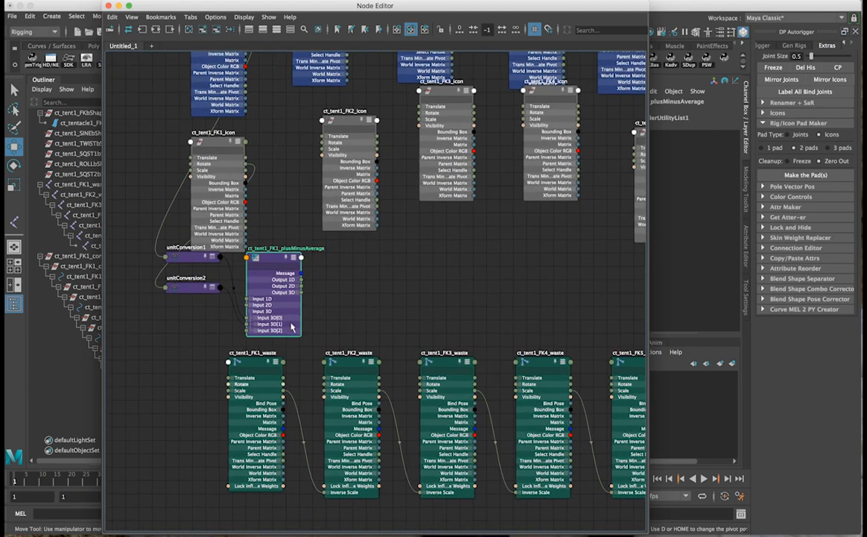
pyautogui.moveTo(301, 292); pyautogui.dragTo(230, 384)
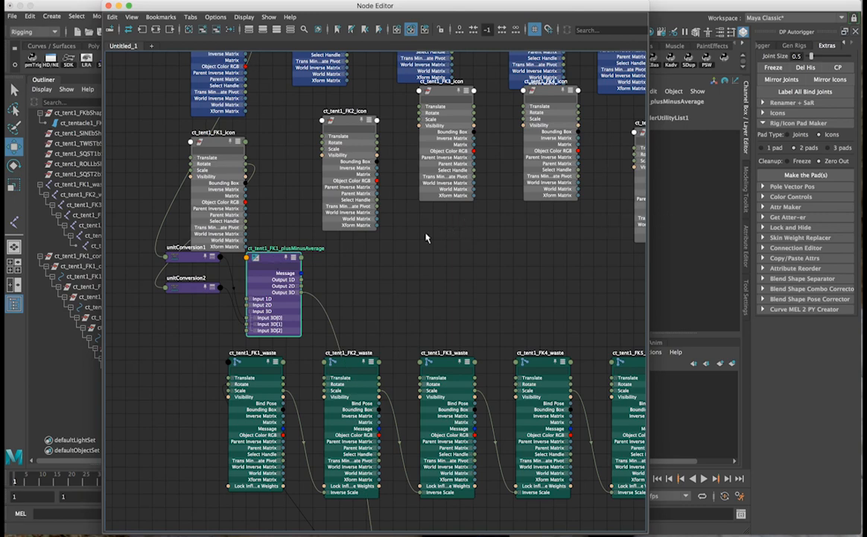
pyautogui.keyDown('alt'); pyautogui.moveTo(339, 246); pyautogui.dragTo(347, 246, button='right'); pyautogui.keyUp('alt')
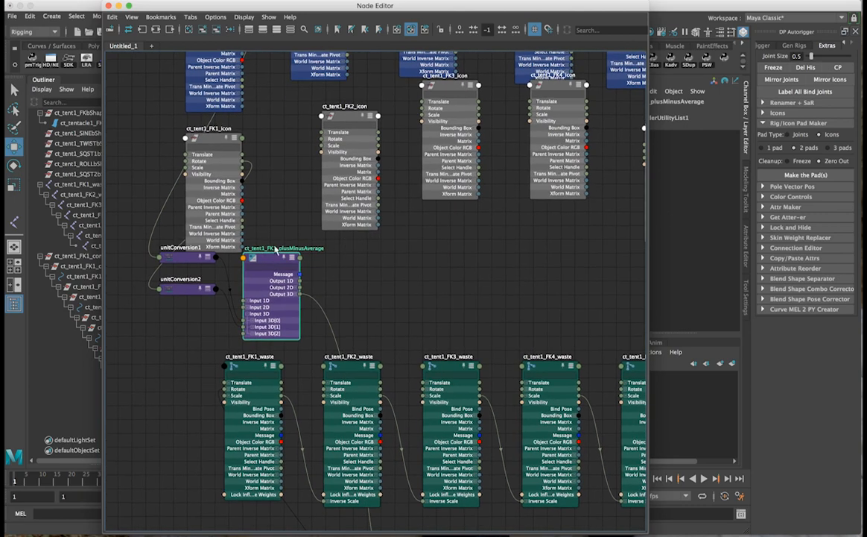
# Show the detailed attributes of ct_tent1_FK1_plusMinusAverage, and shift the node graph window so they are less covered
pyautogui.click(112, 17)
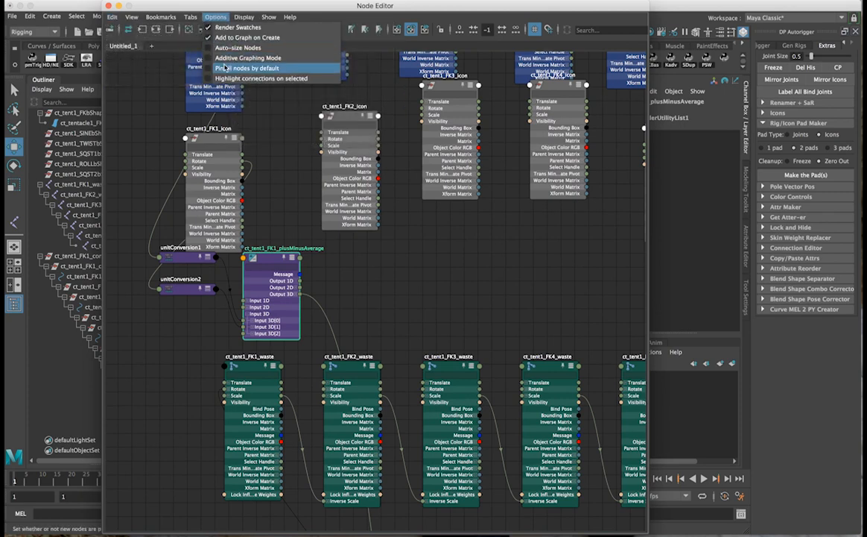
pyautogui.click(353, 282)
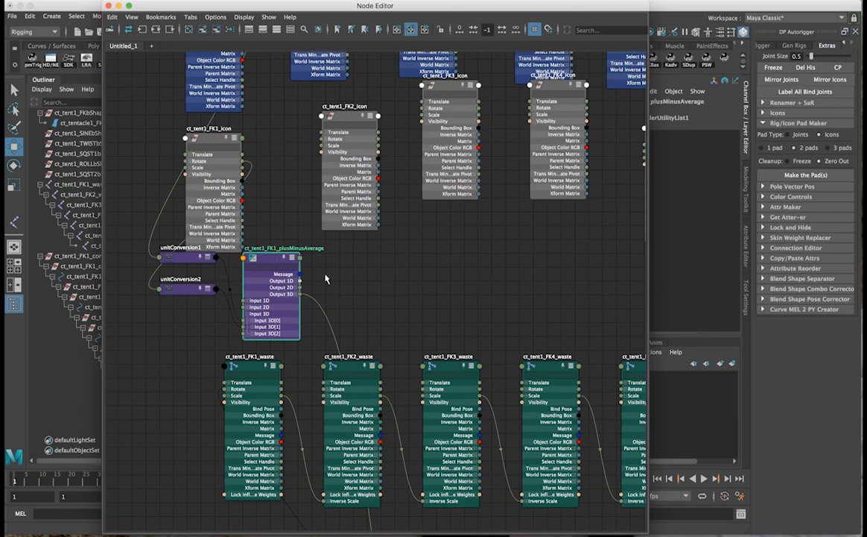
pyautogui.moveTo(282, 263); pyautogui.dragTo(276, 263)
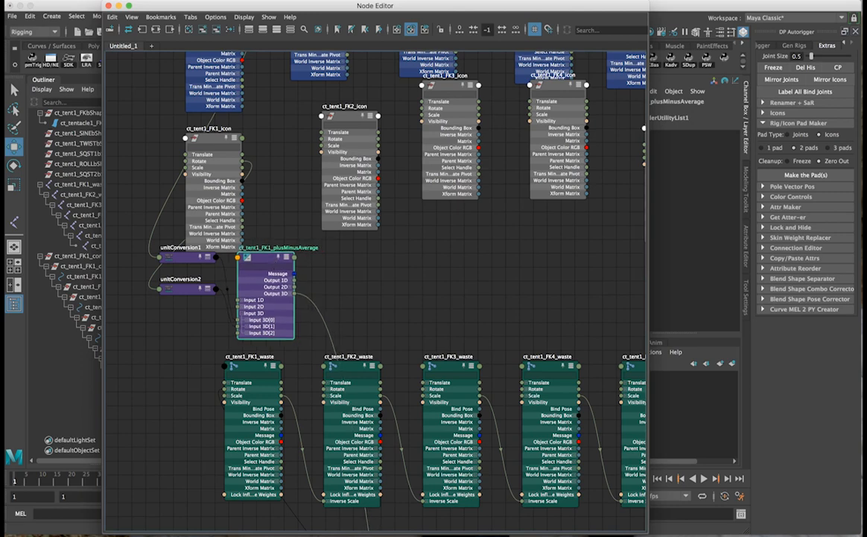
pyautogui.click(748, 234)
pyautogui.moveTo(560, 8); pyautogui.dragTo(502, 8)
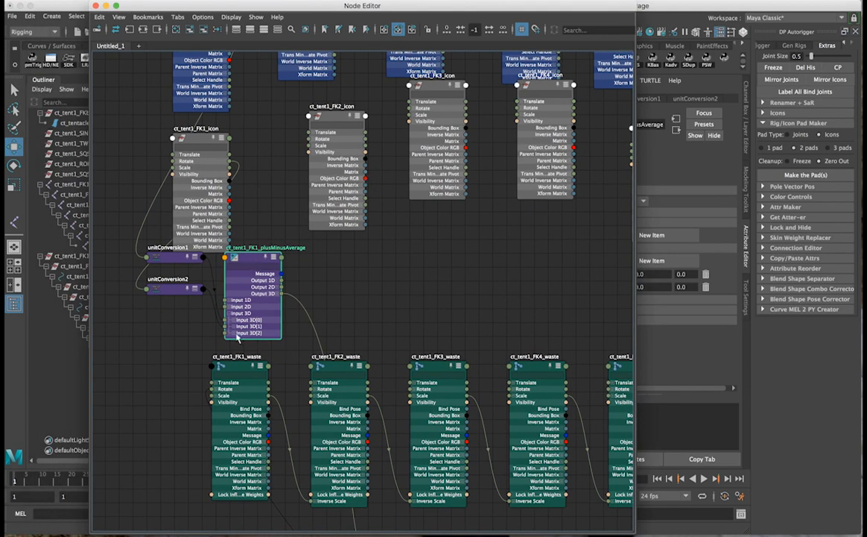
# Duplicate ct_tent1_FK1_plusMinusAverage, place the copy between ct_tent1_FK2_icon and ct_tent1_FK2_waste, and expand its attributes
pyautogui.hotkey('ctrl', 'd')
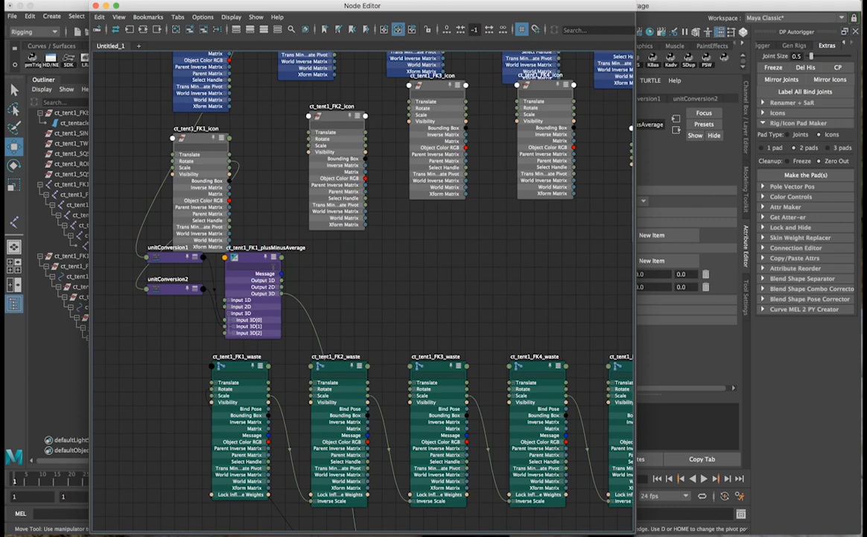
pyautogui.moveTo(484, 282); pyautogui.dragTo(344, 262)
pyautogui.click(363, 259)
pyautogui.click(363, 259)
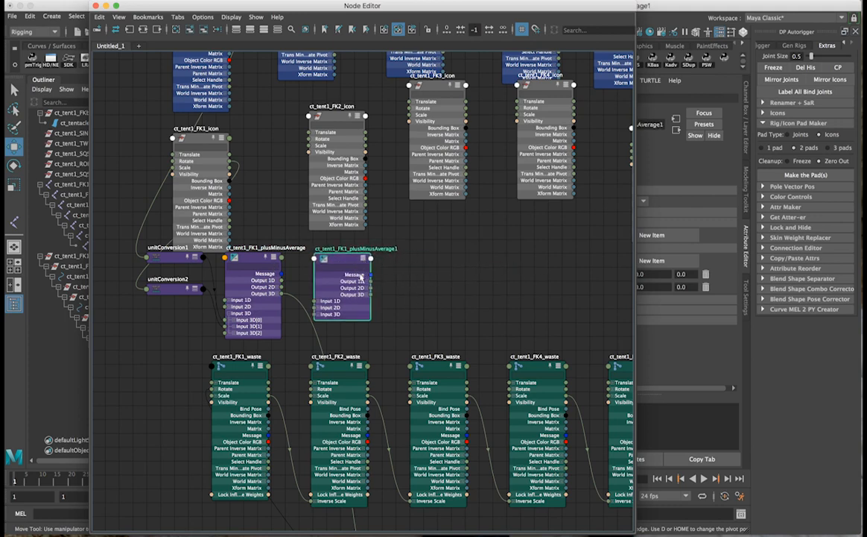
pyautogui.moveTo(314, 326); pyautogui.dragTo(318, 315)
# Rename the copied plusMinusAverage node as ct_tent1_FK2_plusMinusAverage
pyautogui.doubleClick(348, 250)
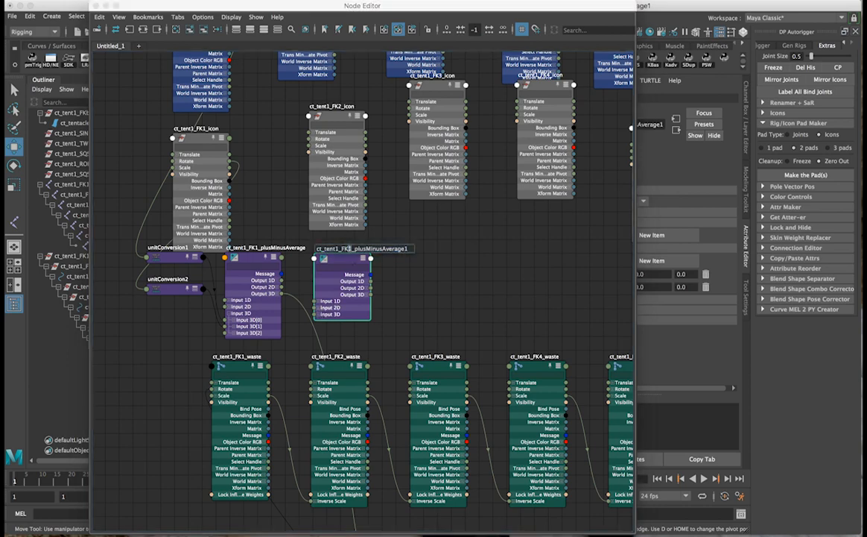
pyautogui.press('BackSpace')
pyautogui.press('Return')
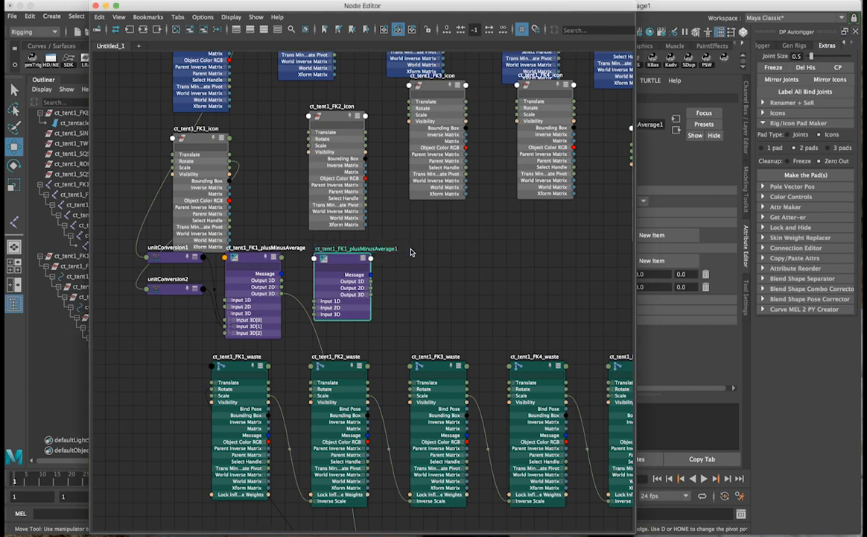
# Duplicate ct_tent1_FK2_plusMinusAverage, place the expanded copy between the FK3 icon and waste nodes, and rename it ct_tent1_FK3_plusMinusAverage
pyautogui.keyDown('alt'); pyautogui.moveTo(421, 261); pyautogui.dragTo(350, 257, button='middle'); pyautogui.keyUp('alt')
pyautogui.scroll(-1, 349, 257)
pyautogui.hotkey('ctrl', 'd')
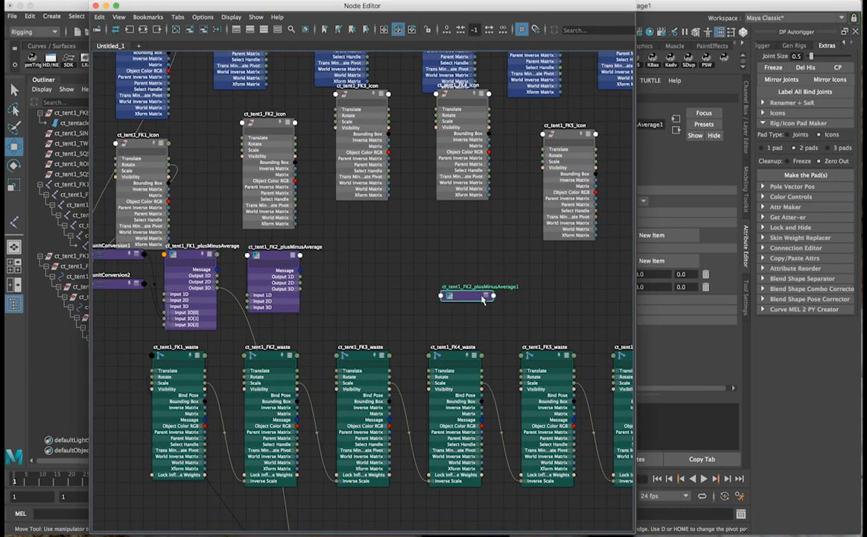
pyautogui.click(484, 297)
pyautogui.moveTo(464, 292); pyautogui.dragTo(366, 254)
pyautogui.doubleClick(367, 242)
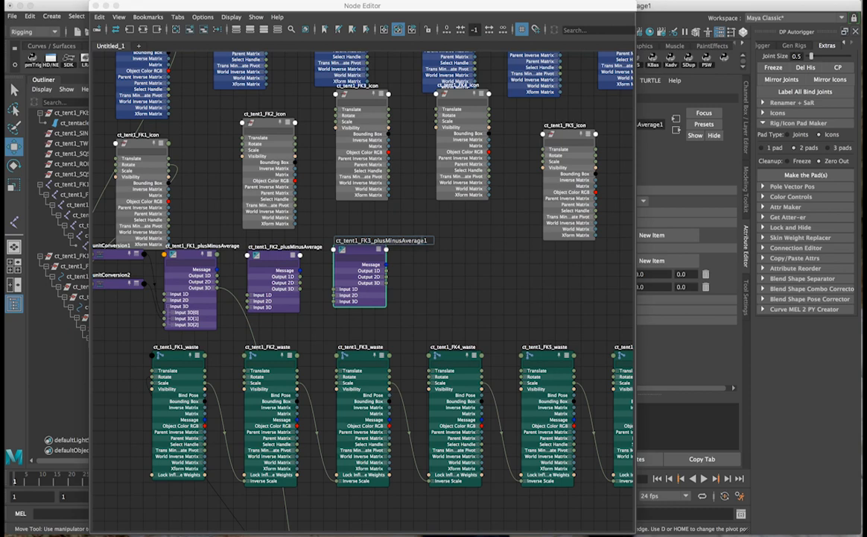
pyautogui.press('Return')
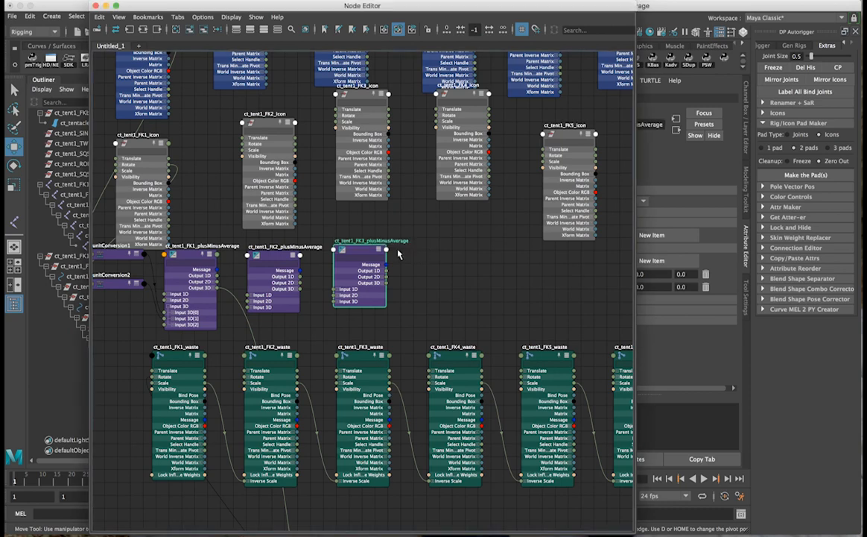
# Duplicate ct_tent1_FK3_plusMinusAverage, place the expanded copy between the FK4 icon and waste nodes, and rename it ct_tent1_FK4_plusMinusAverage
pyautogui.hotkey('ctrl', 'd')
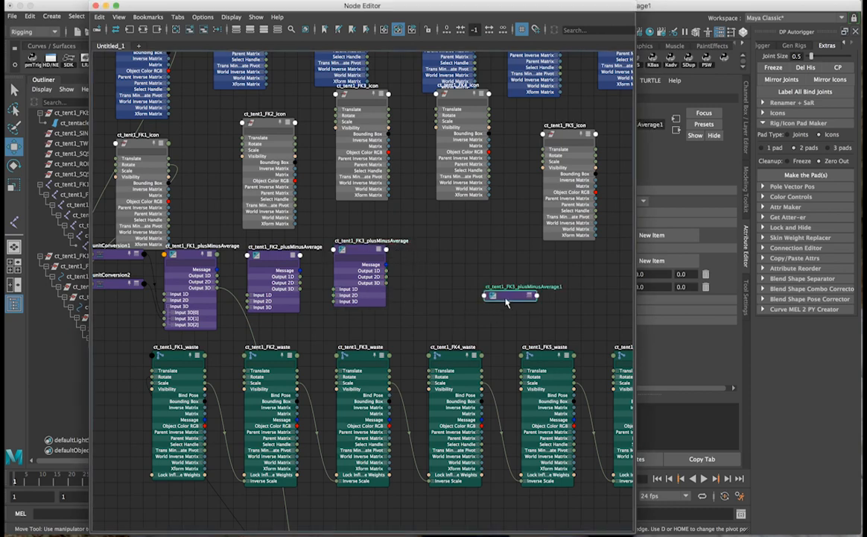
pyautogui.moveTo(528, 286); pyautogui.dragTo(475, 248)
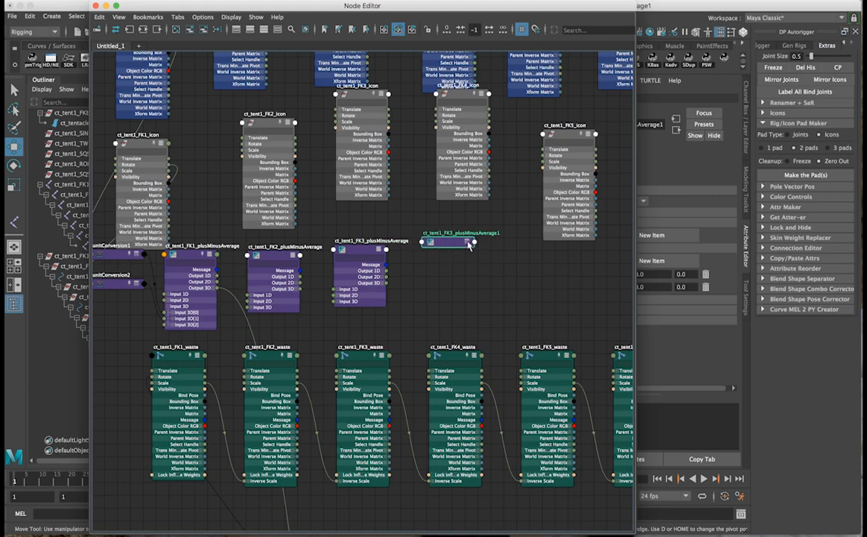
pyautogui.click(468, 242)
pyautogui.doubleClick(458, 232)
pyautogui.moveTo(455, 232); pyautogui.dragTo(460, 233)
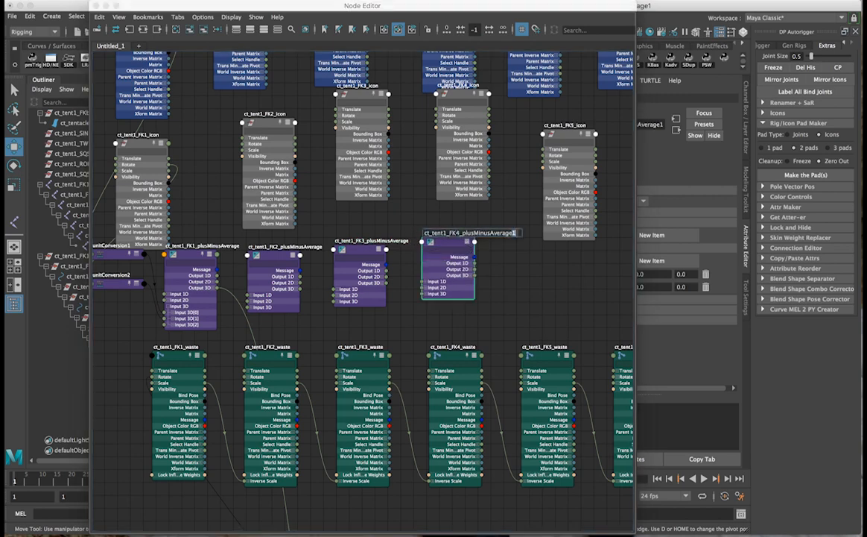
pyautogui.press('BackSpace')
pyautogui.click(521, 266)
# Duplicate ct_tent1_FK4_plusMinusAverage, place the copy between the FK5 icon and waste nodes, and rename it ct_tent1_FK5_plusMinusAverage
pyautogui.click(446, 245)
pyautogui.hotkey('ctrl', 'd')
pyautogui.keyDown('alt'); pyautogui.moveTo(479, 258); pyautogui.dragTo(422, 259, button='middle'); pyautogui.keyUp('alt')
pyautogui.moveTo(302, 512); pyautogui.dragTo(492, 278)
pyautogui.click(501, 271)
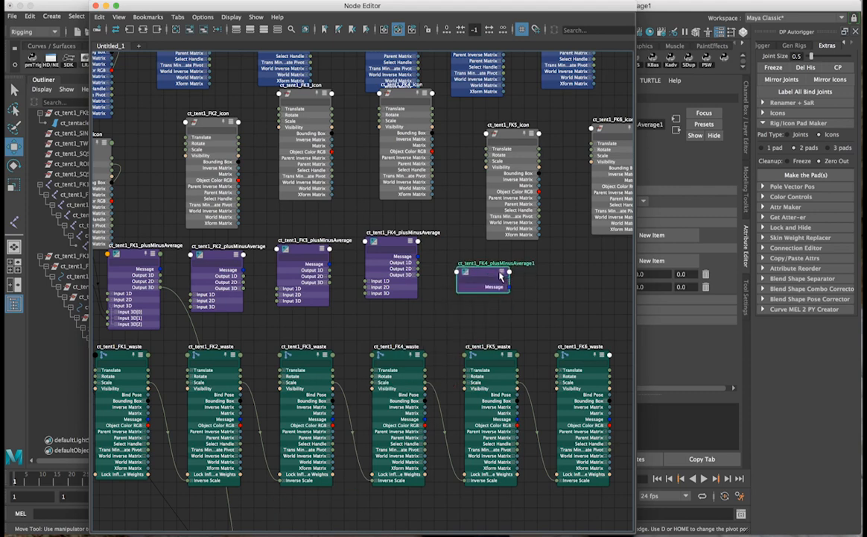
pyautogui.doubleClick(485, 263)
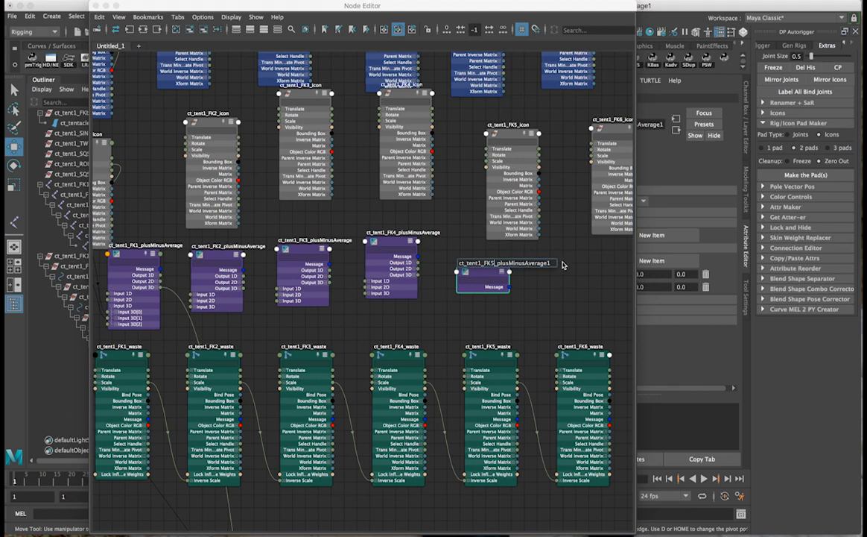
pyautogui.press('Return')
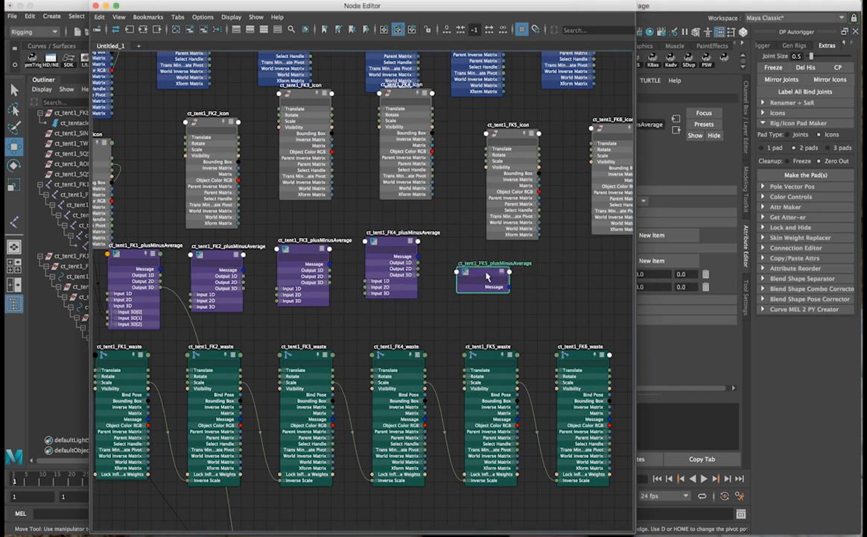
# Duplicate ct_tent1_FK5_plusMinusAverage, place the expanded copy above ct_tent1_FK6_waste, and rename it ct_tent1_FK6_plusMinusAverage
pyautogui.hotkey('ctrl', 'd')
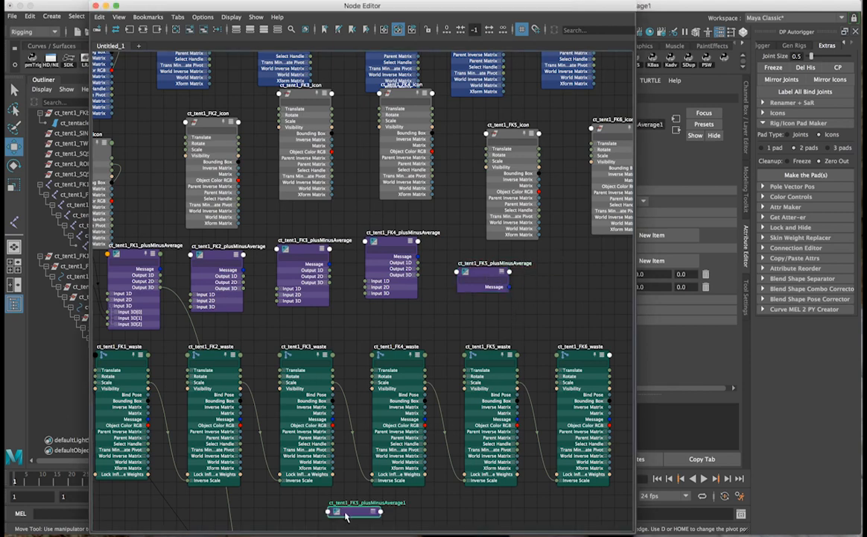
pyautogui.moveTo(511, 364); pyautogui.dragTo(584, 270)
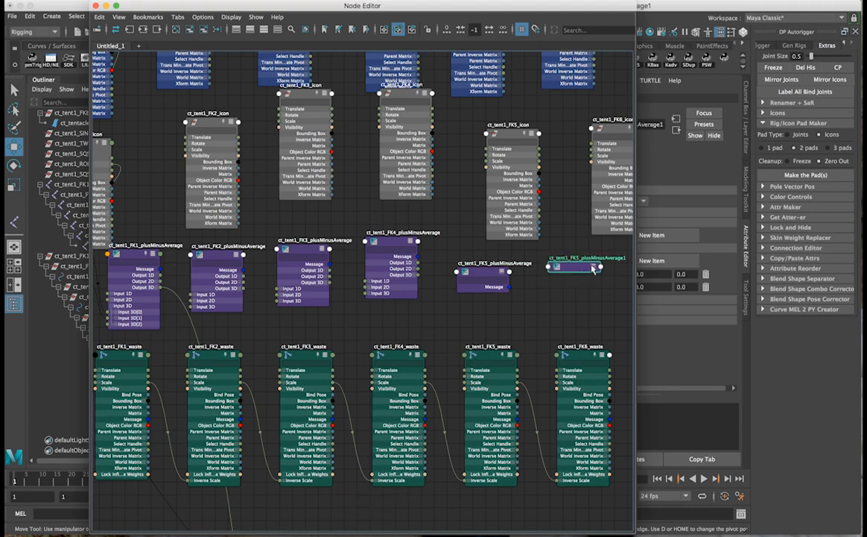
pyautogui.click(594, 267)
pyautogui.doubleClick(580, 259)
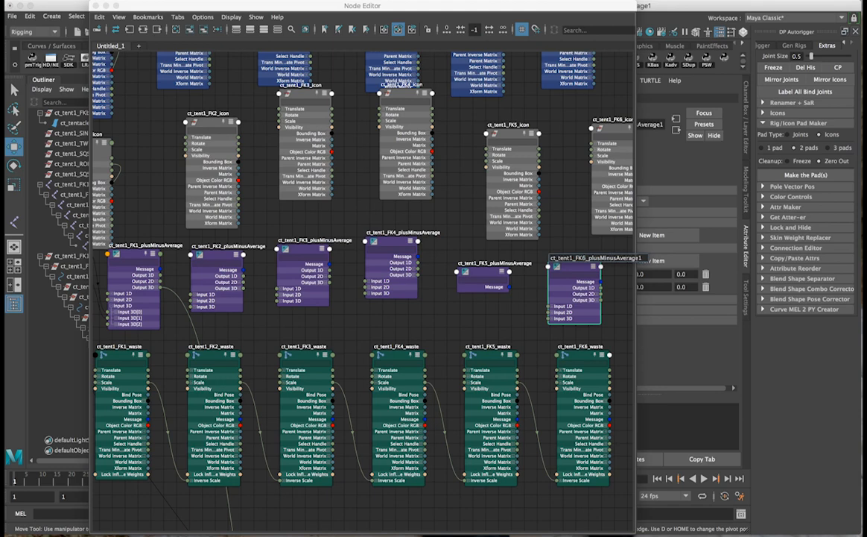
pyautogui.press('BackSpace')
pyautogui.press('Return')
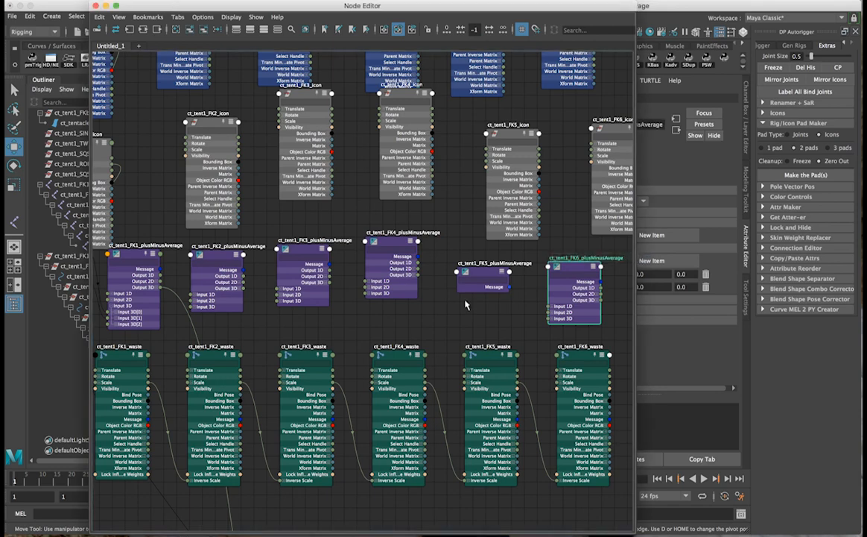
# Expand the attributes of ct_tent1_FK5_plusMinusAverage, and pin the FK2 to FK6 plusMinusAverage nodes in the graph
pyautogui.click(502, 274)
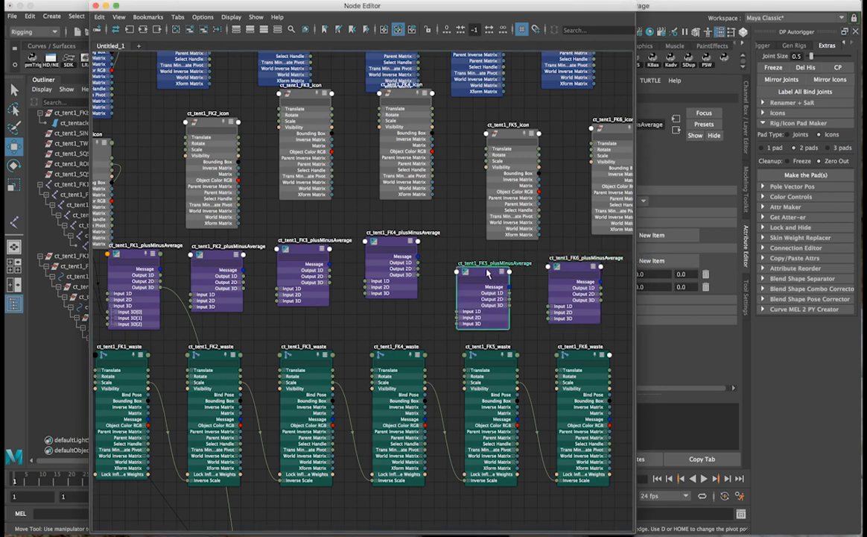
pyautogui.moveTo(486, 274); pyautogui.dragTo(491, 266)
pyautogui.scroll(-5, 365, 279)
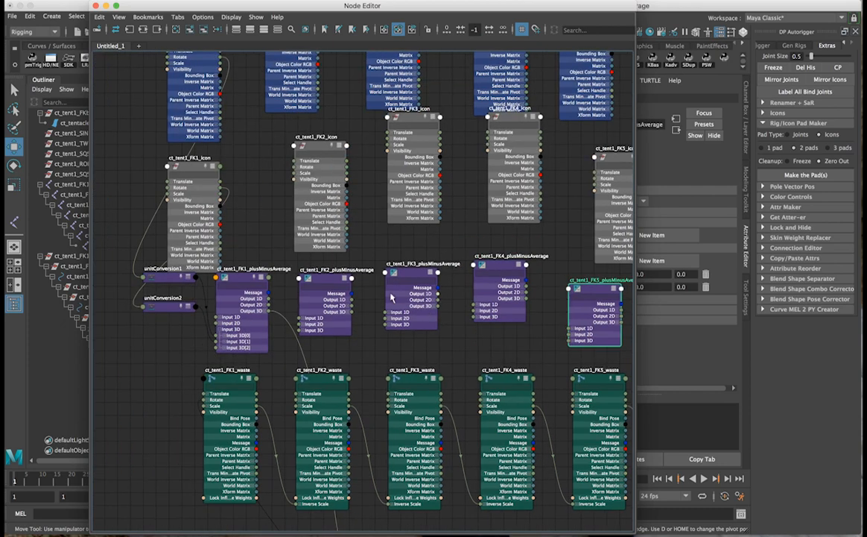
pyautogui.keyDown('alt'); pyautogui.moveTo(395, 313); pyautogui.dragTo(334, 298, button='middle'); pyautogui.keyUp('alt')
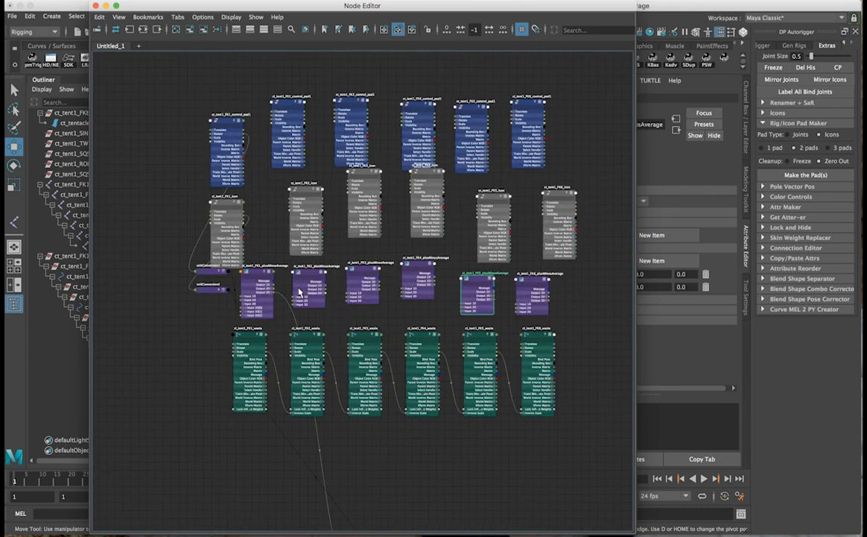
pyautogui.moveTo(290, 282); pyautogui.dragTo(520, 282)
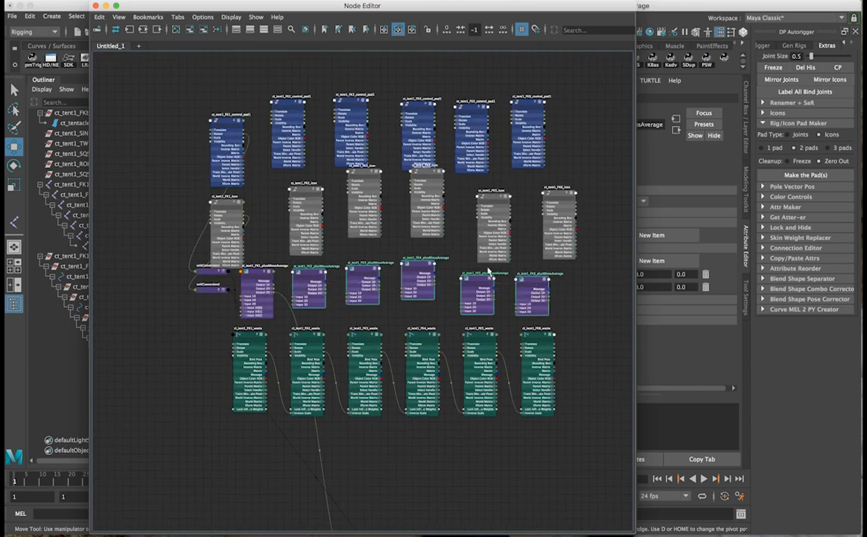
pyautogui.click(99, 17)
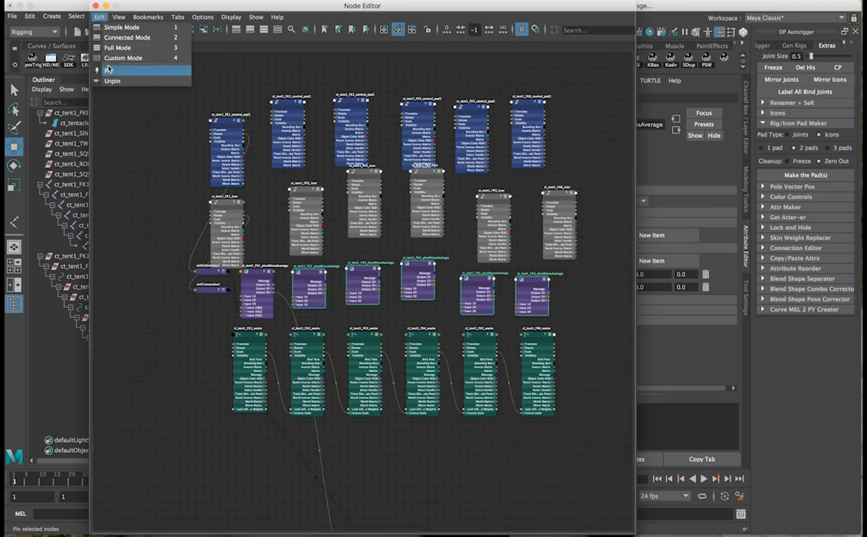
pyautogui.click(109, 71)
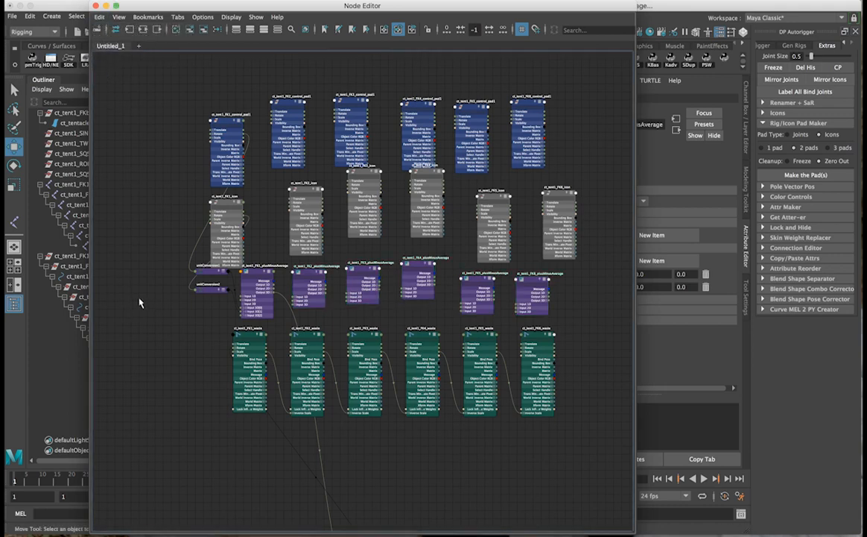
# Connect the FK2 control pad and icon Rotates to Input 3D[0] and [1] of ct_tent1_FK2_plusMinusAverage, and its Output 3D to ct_tent1_FK2_waste's Rotate
pyautogui.scroll(1, 171, 300)
pyautogui.keyDown('alt'); pyautogui.moveTo(172, 299); pyautogui.dragTo(227, 264, button='right'); pyautogui.keyUp('alt')
pyautogui.keyDown('alt'); pyautogui.moveTo(343, 95); pyautogui.dragTo(324, 95, button='middle'); pyautogui.keyUp('alt')
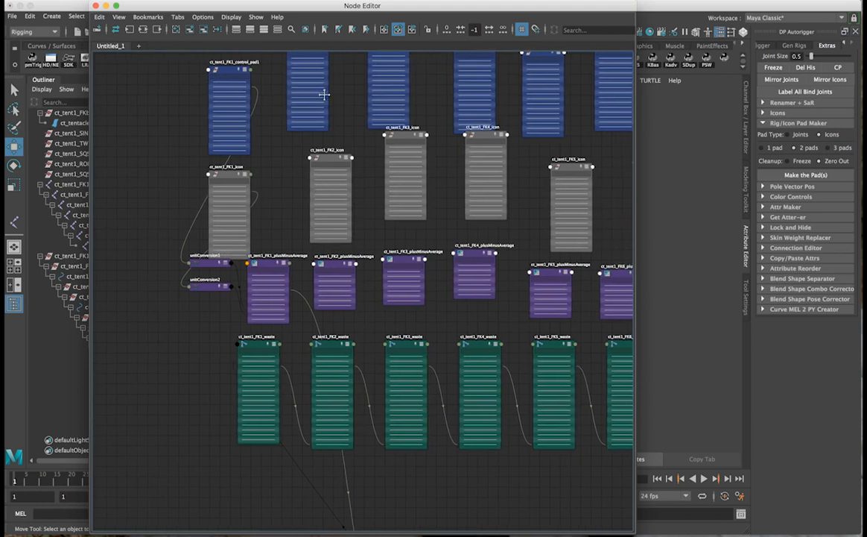
pyautogui.click(317, 306)
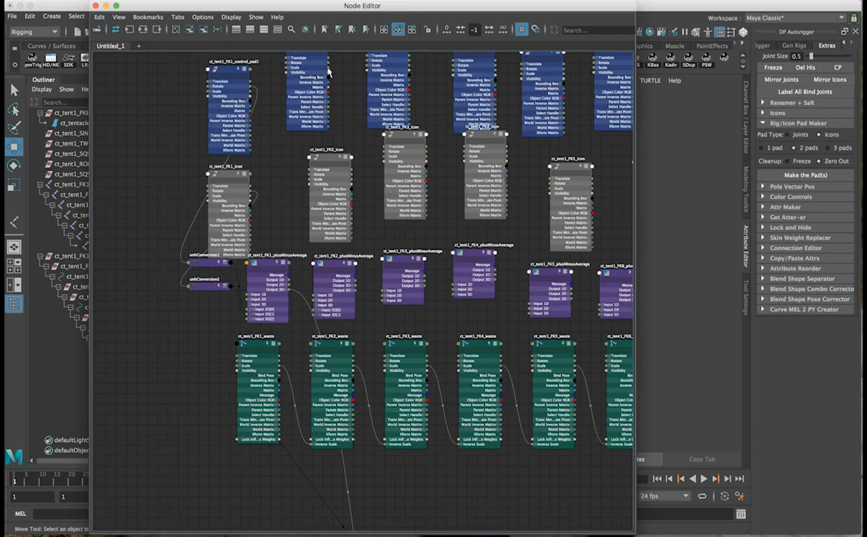
pyautogui.moveTo(328, 64); pyautogui.dragTo(312, 309)
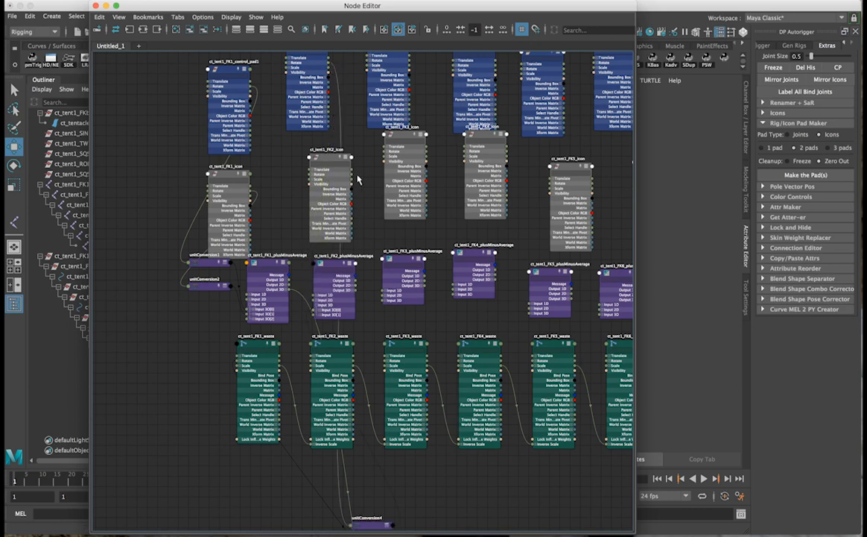
pyautogui.moveTo(354, 179); pyautogui.dragTo(313, 314)
pyautogui.moveTo(356, 290); pyautogui.dragTo(312, 364)
pyautogui.moveTo(311, 363); pyautogui.dragTo(312, 360)
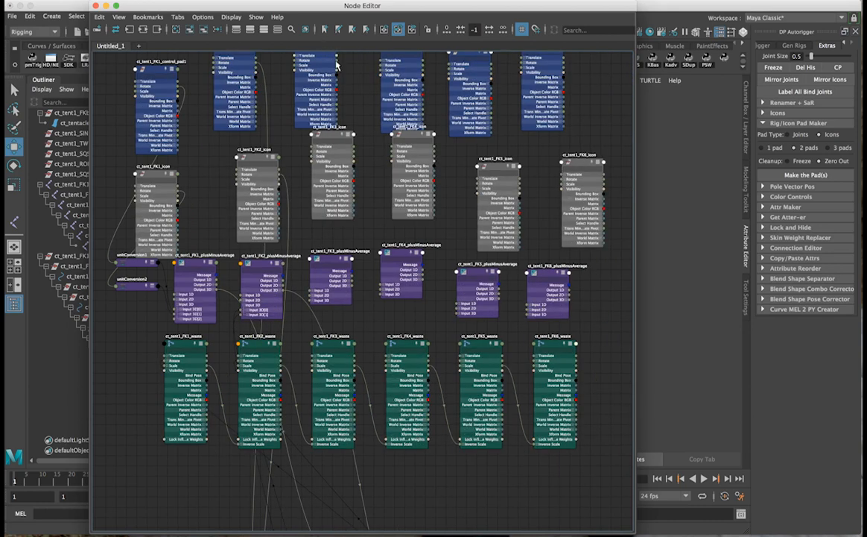
# Connect the FK3 control pad and icon Rotates to Input 3D[0] and [1] of ct_tent1_FK3_plusMinusAverage, and its Output 3D to ct_tent1_FK3_waste's Rotate
pyautogui.moveTo(328, 203); pyautogui.dragTo(310, 306)
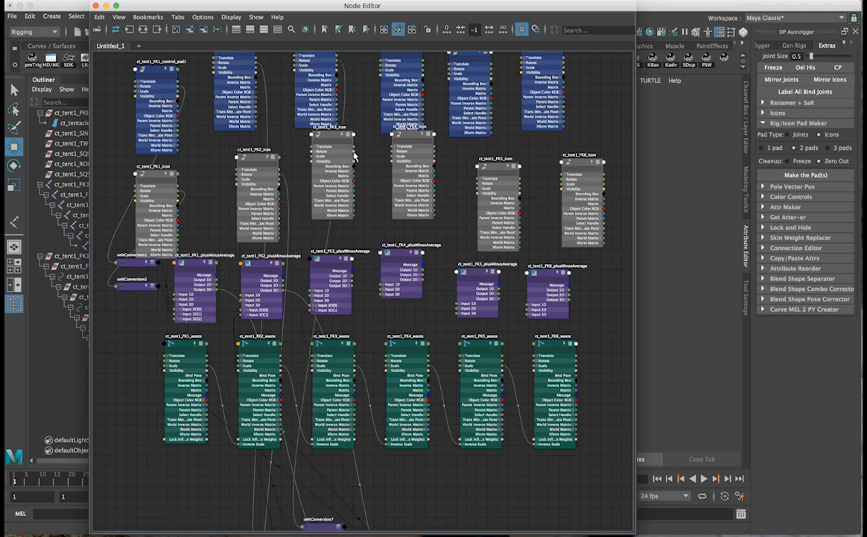
pyautogui.moveTo(355, 155); pyautogui.dragTo(312, 310)
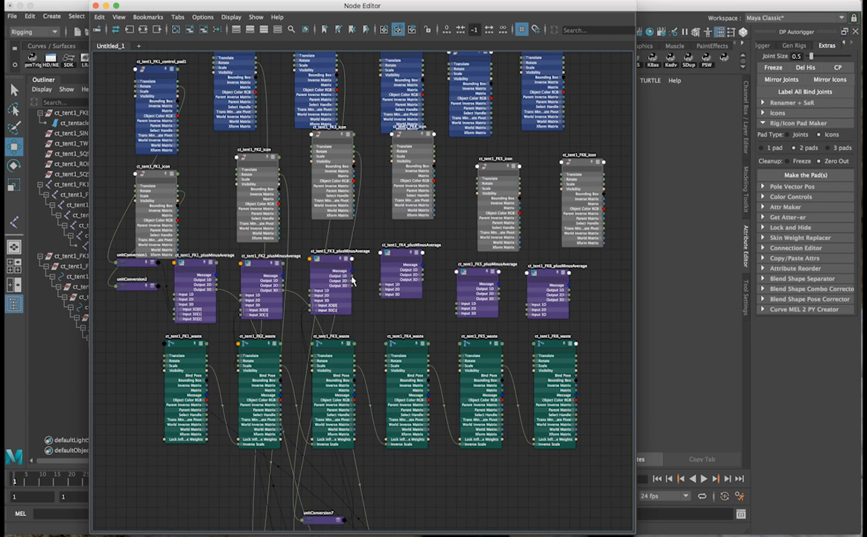
pyautogui.moveTo(351, 287); pyautogui.dragTo(316, 361)
# Connect the Rotates of the FK4 control pad and FK4 icon to Input 3D[0] and Input 3D[1] of ct_tent1_FK4_plusMinusAverage
pyautogui.moveTo(423, 72); pyautogui.dragTo(380, 299)
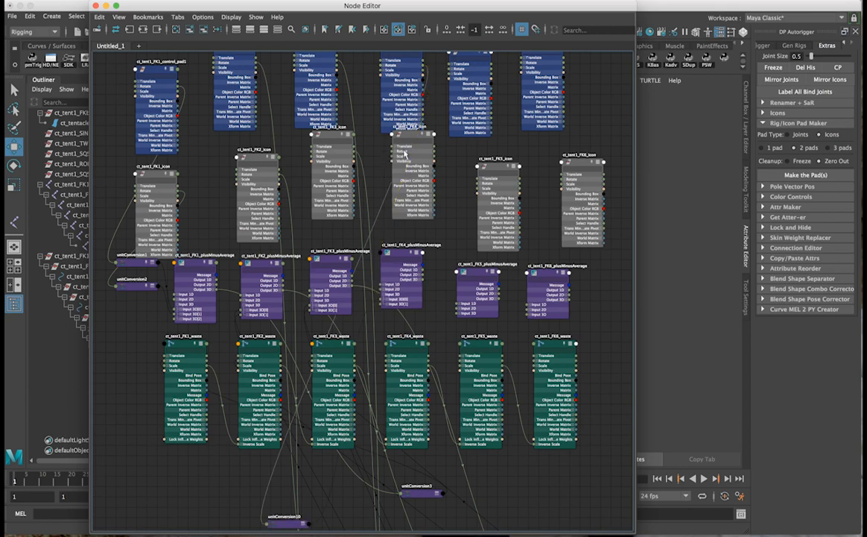
pyautogui.moveTo(436, 206); pyautogui.dragTo(380, 303)
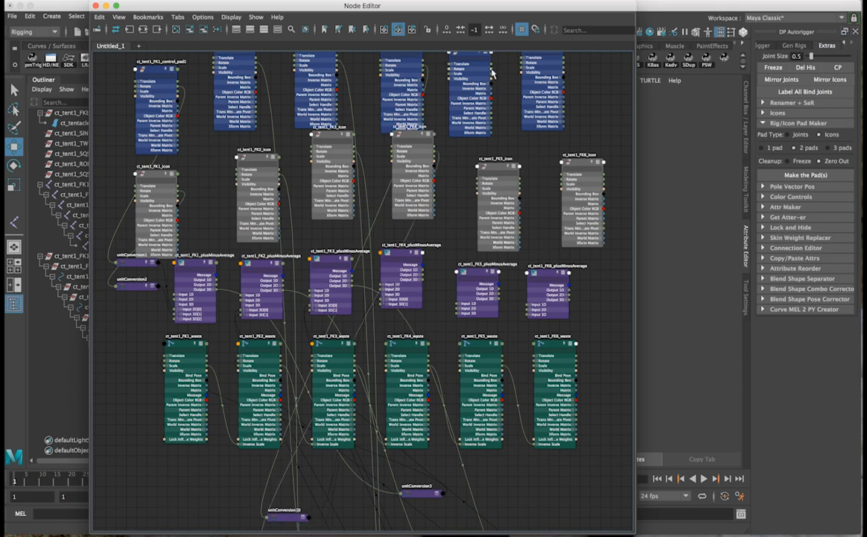
# Connect the FK5 control pad and icon Rotates to Input 3D[0] and [1] of ct_tent1_FK5_plusMinusAverage, and its Output 3D to ct_tent1_FK5_waste's Rotate
pyautogui.moveTo(471, 281); pyautogui.dragTo(458, 317)
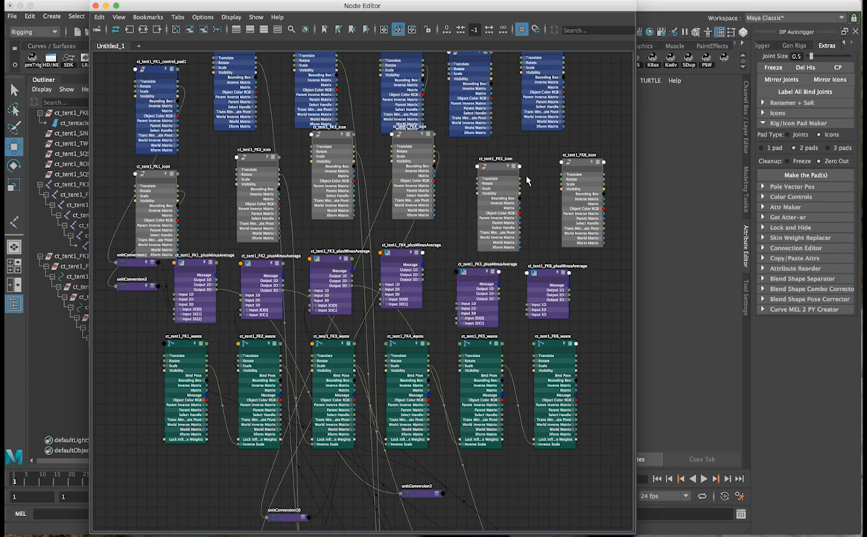
pyautogui.moveTo(483, 300); pyautogui.dragTo(456, 323)
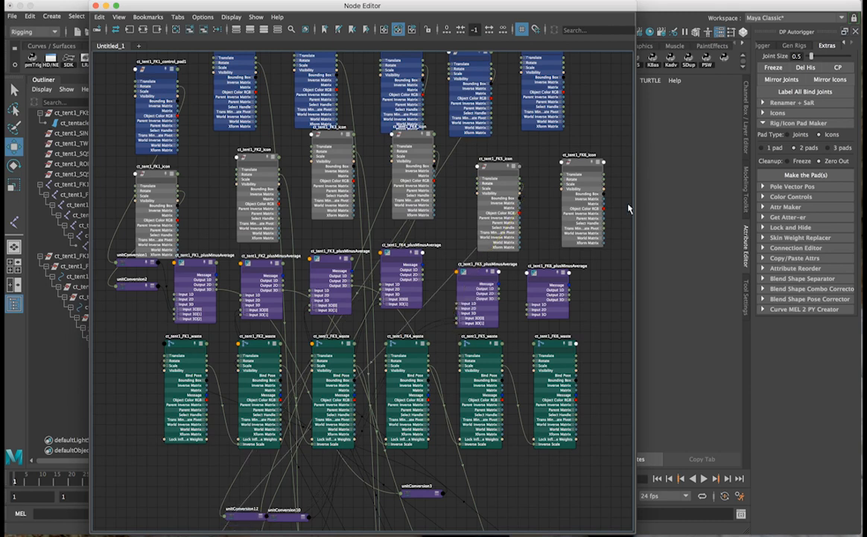
pyautogui.moveTo(485, 351); pyautogui.dragTo(465, 360)
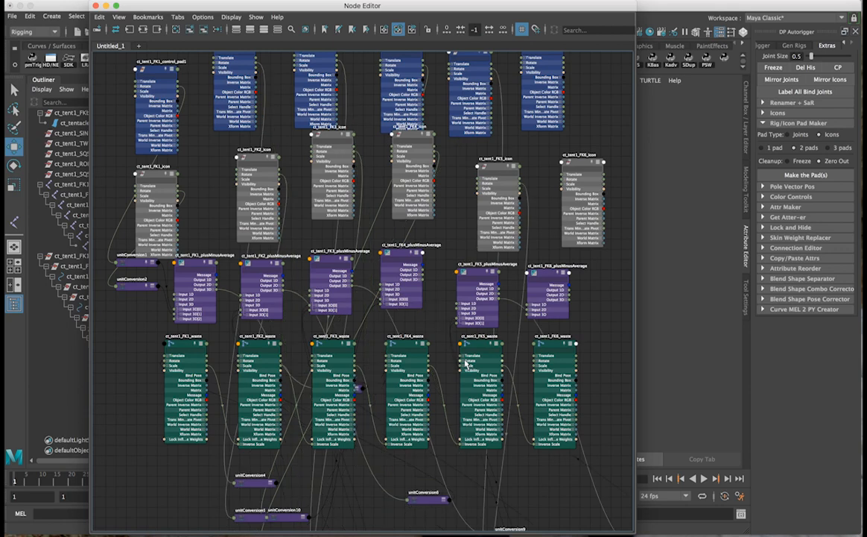
# Shift ct_tent1_FK6_plusMinusAverage away from the FK5 node, and connect the FK6 control pad and icon Rotates to its Input 3D[0] and [1]
pyautogui.moveTo(547, 275); pyautogui.dragTo(561, 275)
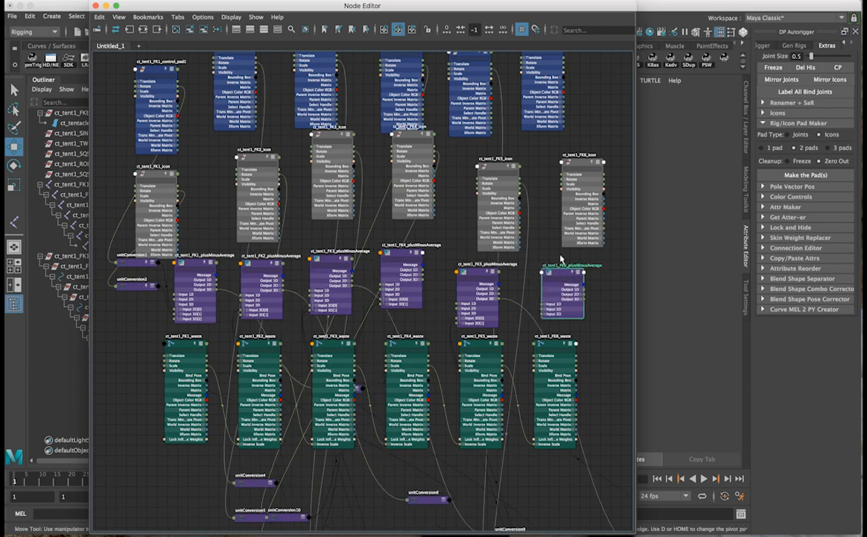
pyautogui.moveTo(565, 74); pyautogui.dragTo(542, 316)
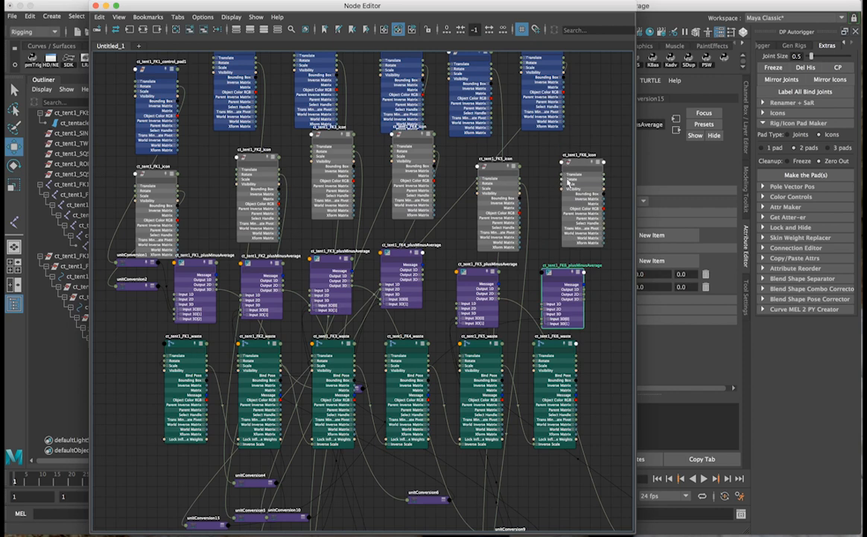
pyautogui.moveTo(536, 281); pyautogui.dragTo(542, 324)
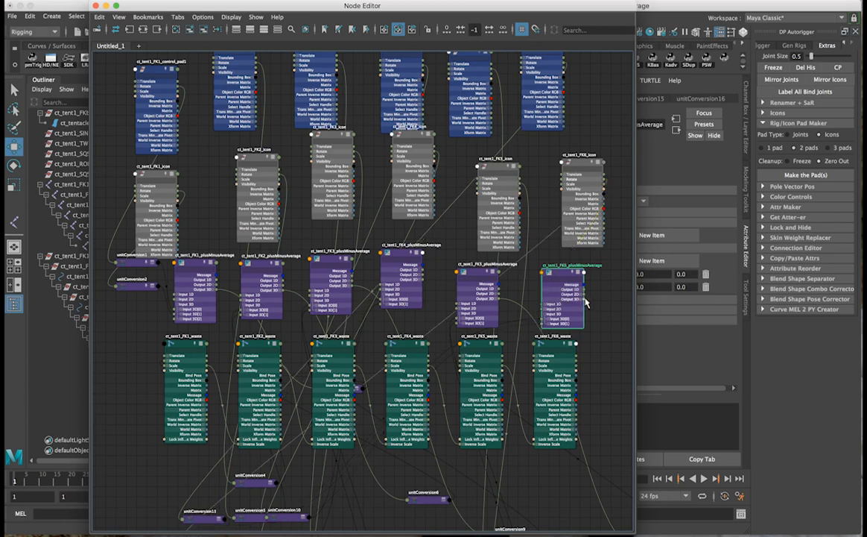
# Connect the Output 3D of ct_tent1_FK6_plusMinusAverage to ct_tent1_FK6_waste's Rotate and uncover the viewport with nothing selected
pyautogui.moveTo(525, 394); pyautogui.dragTo(533, 365)
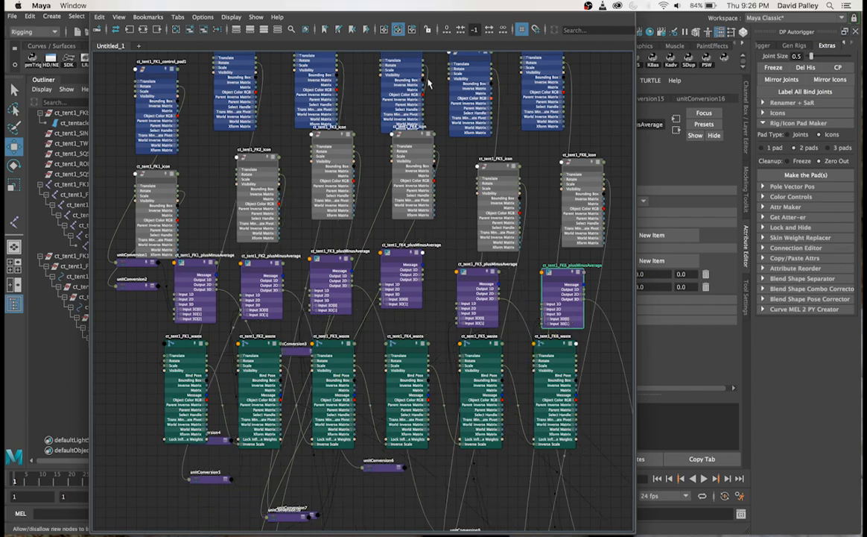
pyautogui.moveTo(422, 11); pyautogui.dragTo(435, 478)
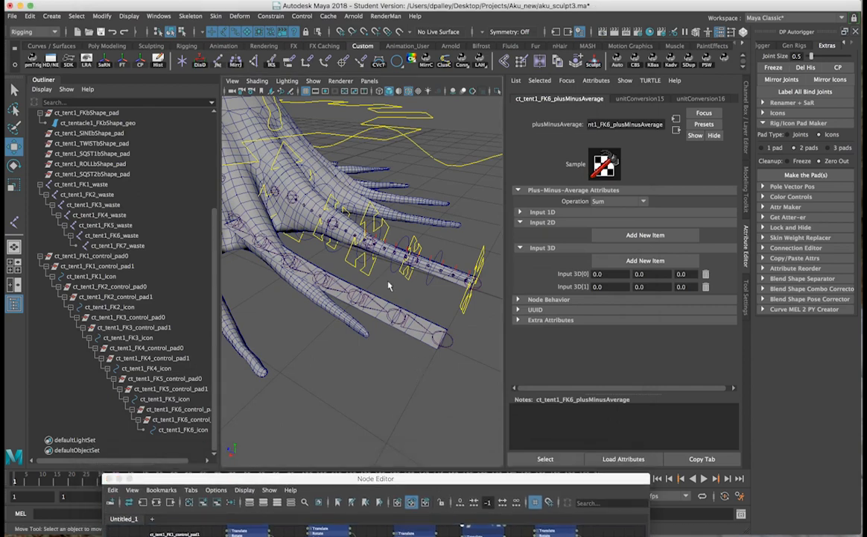
pyautogui.click(418, 380)
# Select all six FK icons, ct_tent1_FK1_icon to ct_tent1_FK6_icon, and rotate them together to curl the tentacle upward
pyautogui.click(277, 153)
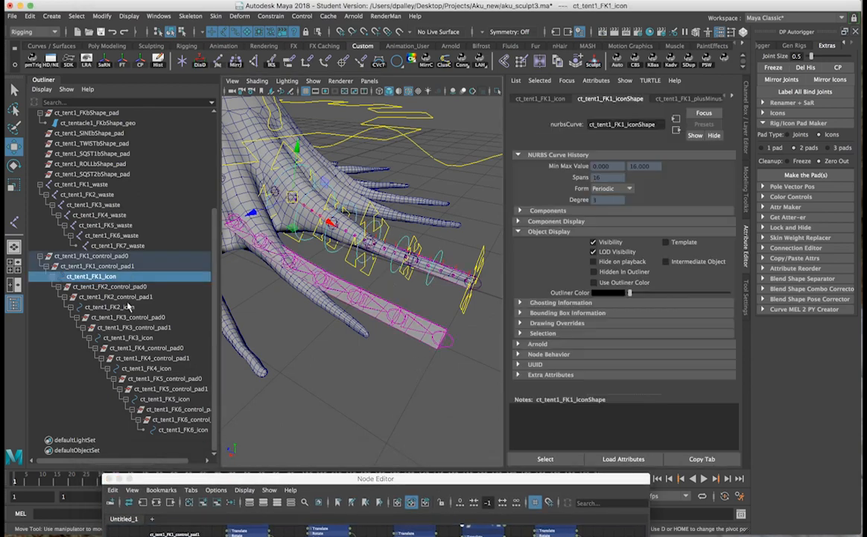
pyautogui.keyDown('ctrl'); pyautogui.click(119, 306); pyautogui.keyUp('ctrl')
pyautogui.keyDown('ctrl'); pyautogui.click(130, 338); pyautogui.keyUp('ctrl')
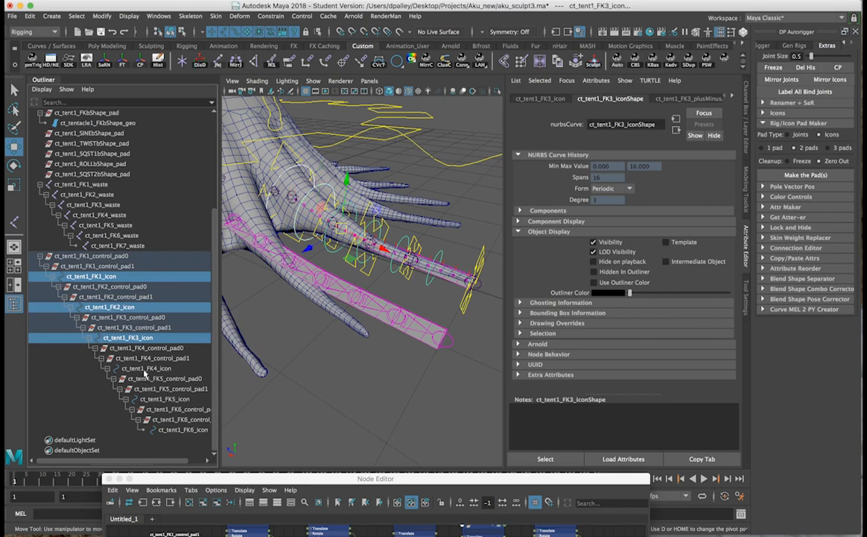
pyautogui.keyDown('ctrl'); pyautogui.click(145, 368); pyautogui.keyUp('ctrl')
pyautogui.keyDown('ctrl'); pyautogui.click(163, 399); pyautogui.keyUp('ctrl')
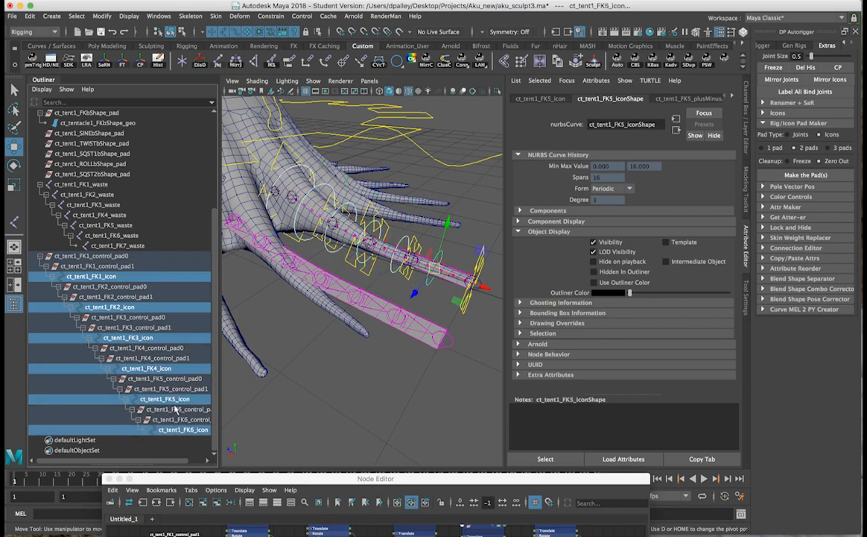
pyautogui.keyDown('ctrl'); pyautogui.click(182, 429); pyautogui.keyUp('ctrl')
pyautogui.press('e')
pyautogui.moveTo(435, 232); pyautogui.dragTo(413, 267)
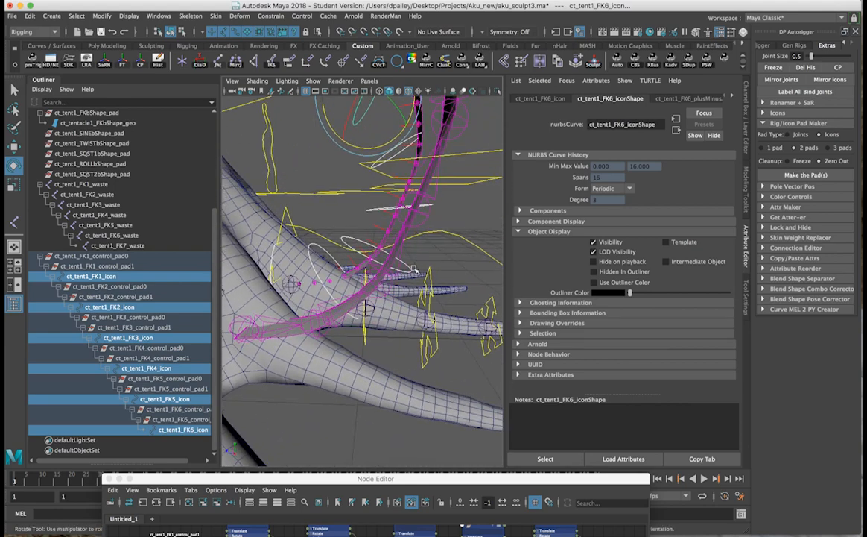
# Inspect the channel values of ct_tent1_FK4_icon's parents, ct_tent1_FK4_control_pad1 and ct_tent1_FK4_control_pad0
pyautogui.click(379, 211)
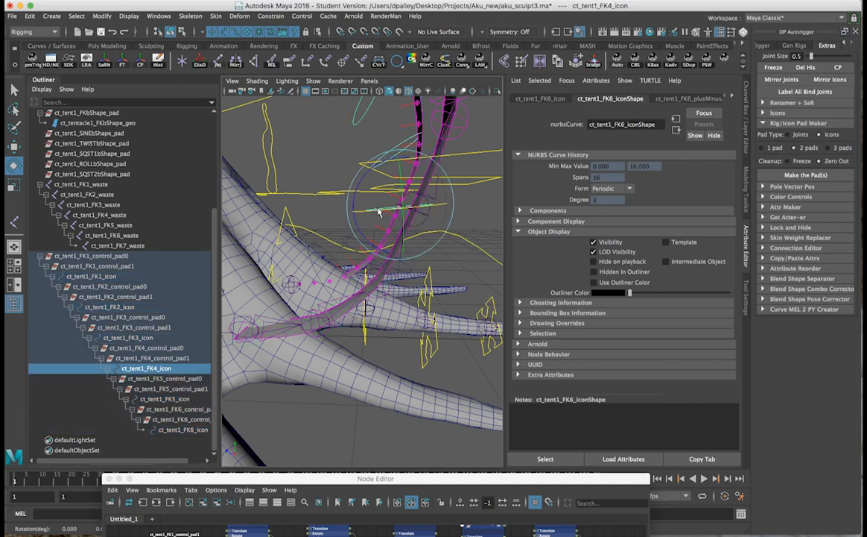
pyautogui.keyDown('alt'); pyautogui.moveTo(379, 212); pyautogui.dragTo(363, 205); pyautogui.keyUp('alt')
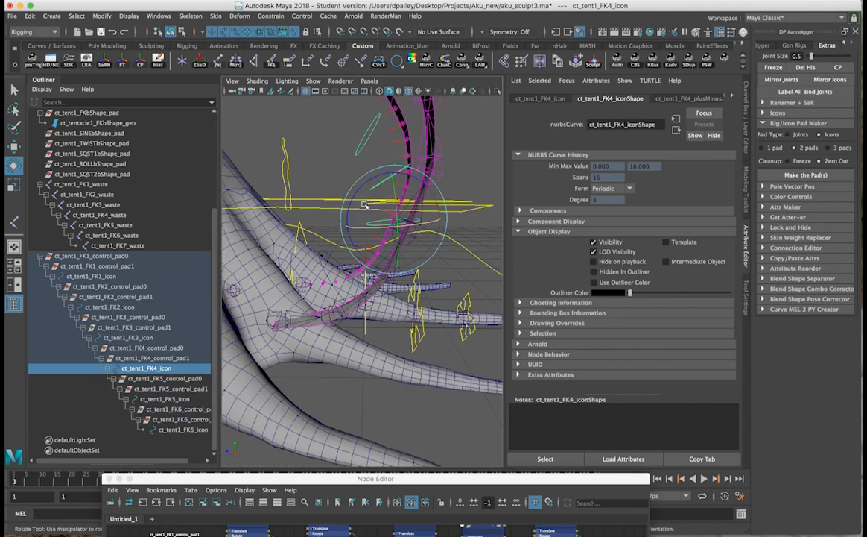
pyautogui.hotkey('ctrl', 'a')
pyautogui.keyDown('alt'); pyautogui.moveTo(522, 235); pyautogui.dragTo(465, 232); pyautogui.keyUp('alt')
pyautogui.press('Up')
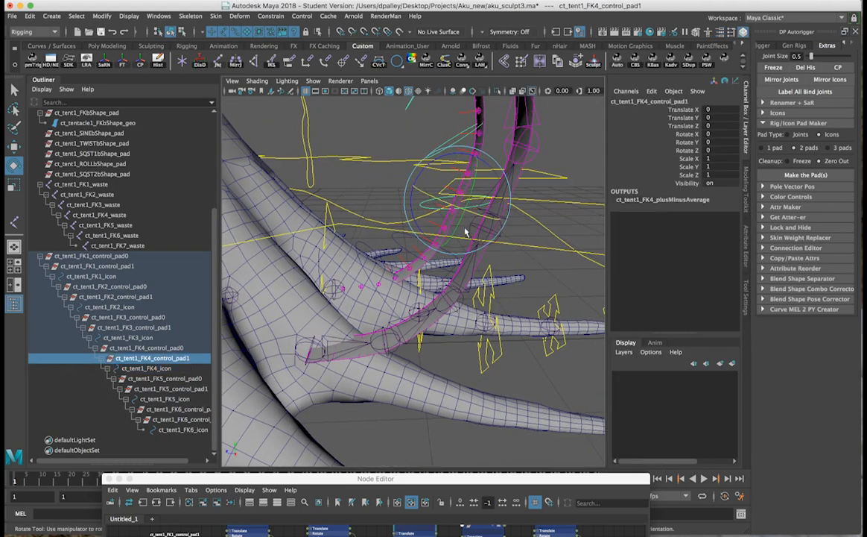
pyautogui.press('Up')
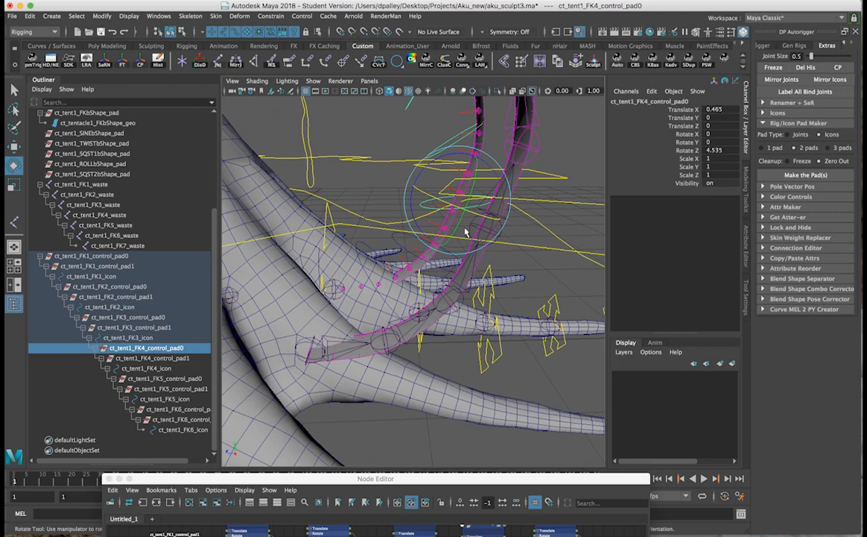
# Undo back to the selection of the six FK icons and set their Rotate Z to 30
pyautogui.press('super+z')
pyautogui.press('super+z')
pyautogui.press('super+z')
pyautogui.press('super+z')
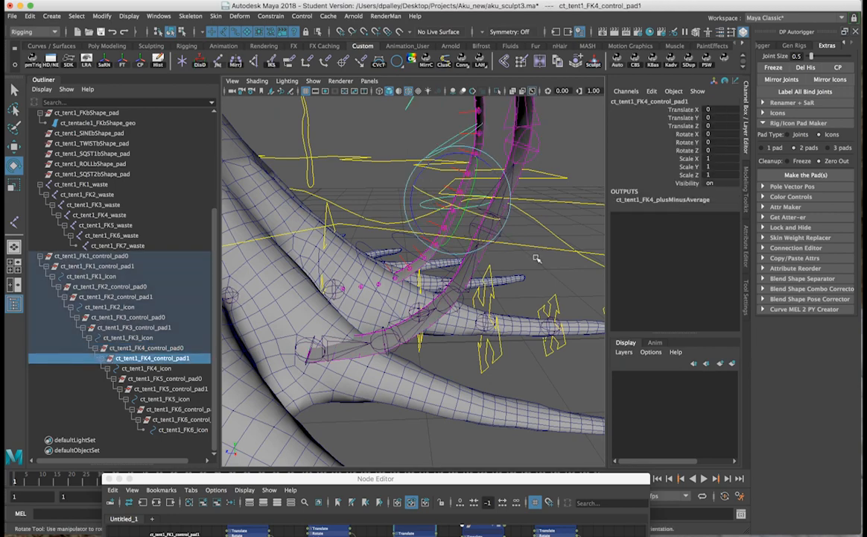
pyautogui.keyDown('alt'); pyautogui.moveTo(541, 260); pyautogui.dragTo(410, 237); pyautogui.keyUp('alt')
pyautogui.moveTo(498, 250); pyautogui.dragTo(521, 253)
pyautogui.moveTo(521, 252)
pyautogui.keyDown('alt'); pyautogui.mouseDown()
pyautogui.moveTo(505, 235)
pyautogui.moveTo(531, 246)
pyautogui.moveTo(518, 247)
pyautogui.mouseUp(); pyautogui.keyUp('alt')
pyautogui.keyDown('alt'); pyautogui.moveTo(501, 249); pyautogui.dragTo(521, 252, button='right'); pyautogui.keyUp('alt')
pyautogui.keyDown('alt'); pyautogui.moveTo(476, 250); pyautogui.dragTo(466, 246); pyautogui.keyUp('alt')
pyautogui.click(712, 150)
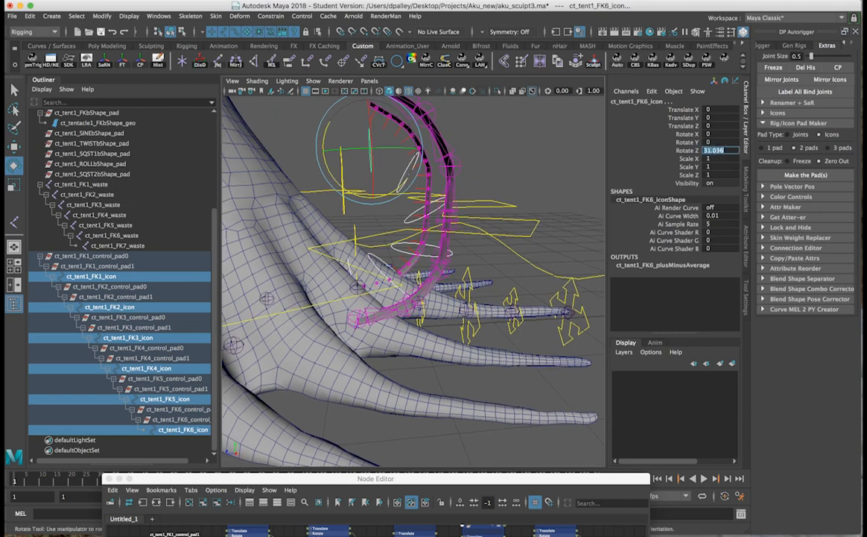
pyautogui.write('30')
pyautogui.press('Return')
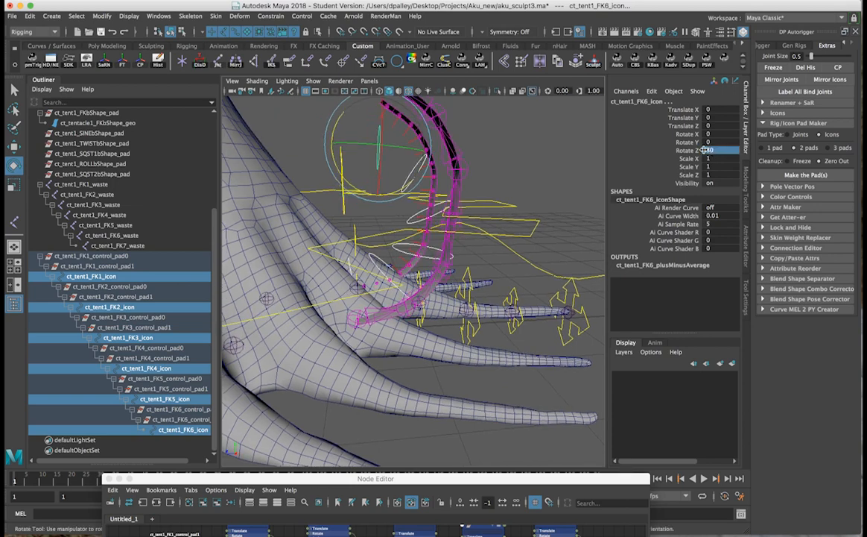
# Compare the rotation channels and inputs of the ct_tent1_FK4_waste and ct_tent1_FK3_waste joints
pyautogui.click(453, 226)
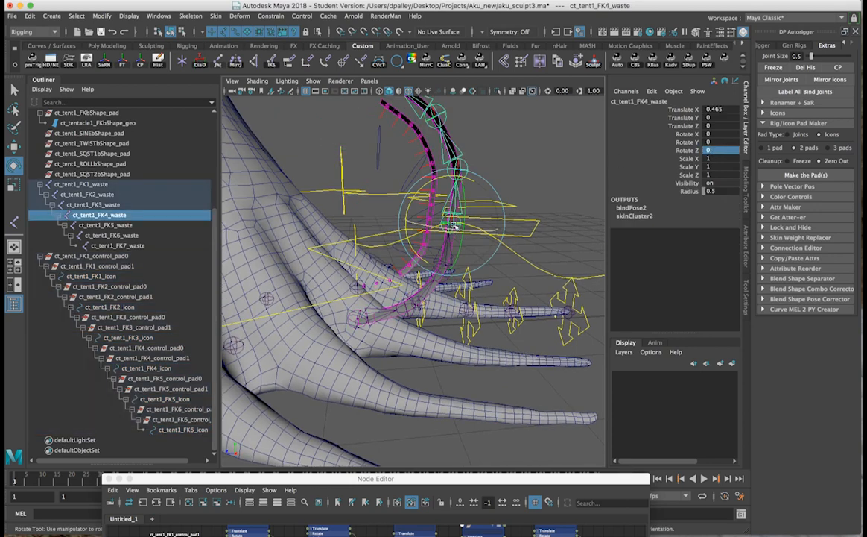
pyautogui.keyDown('alt'); pyautogui.moveTo(442, 253); pyautogui.dragTo(456, 254); pyautogui.keyUp('alt')
pyautogui.press('w')
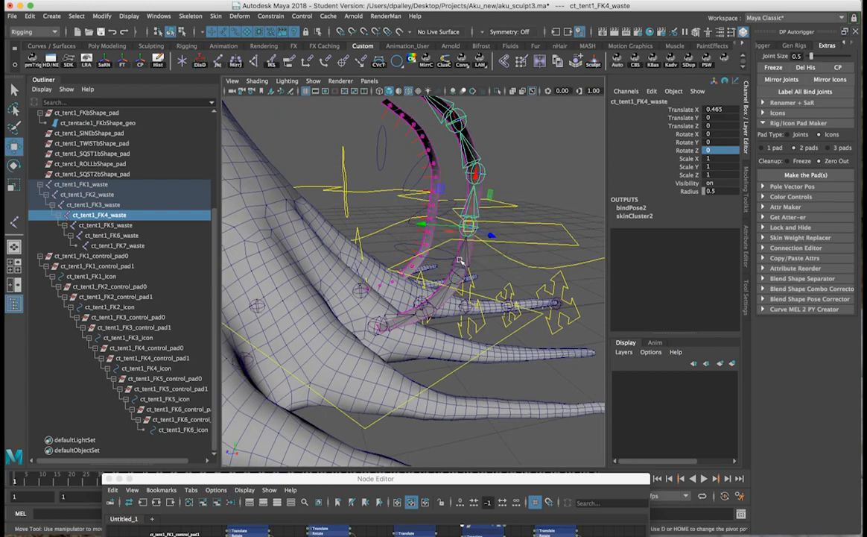
pyautogui.press('q')
pyautogui.click(678, 142)
pyautogui.press('e')
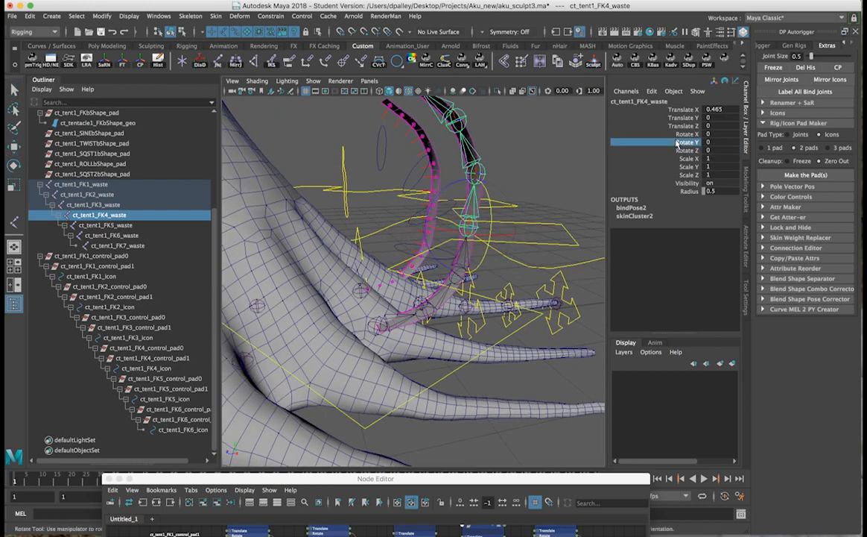
pyautogui.press('Up')
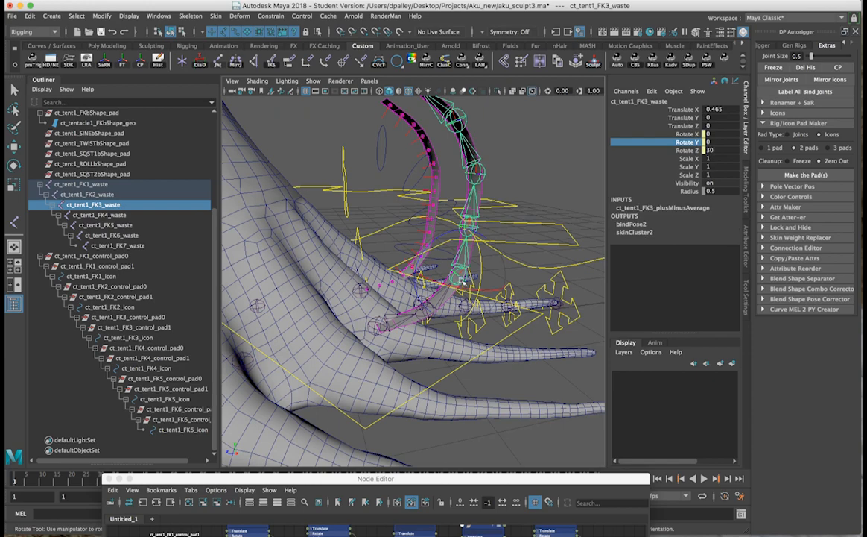
# Examine the waste joints' node connections and check the rotation channels of ct_tent1_FK5_waste and ct_tent1_FK4_waste
pyautogui.moveTo(475, 481); pyautogui.dragTo(477, 91)
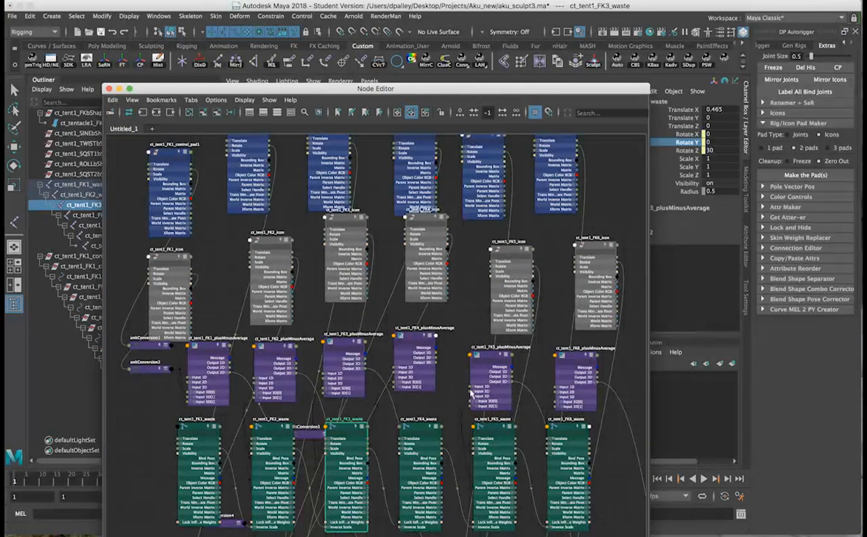
pyautogui.keyDown('alt'); pyautogui.moveTo(472, 382); pyautogui.dragTo(479, 321, button='middle'); pyautogui.keyUp('alt')
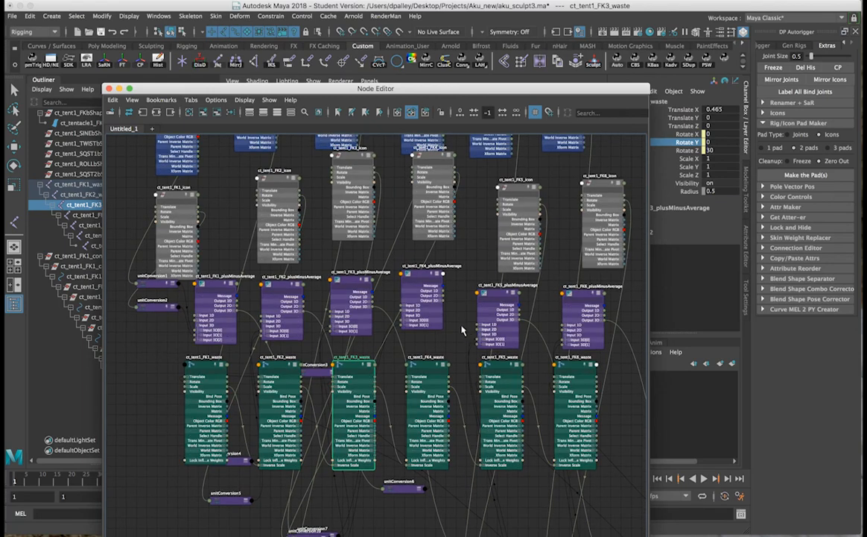
pyautogui.moveTo(468, 88); pyautogui.dragTo(468, 389)
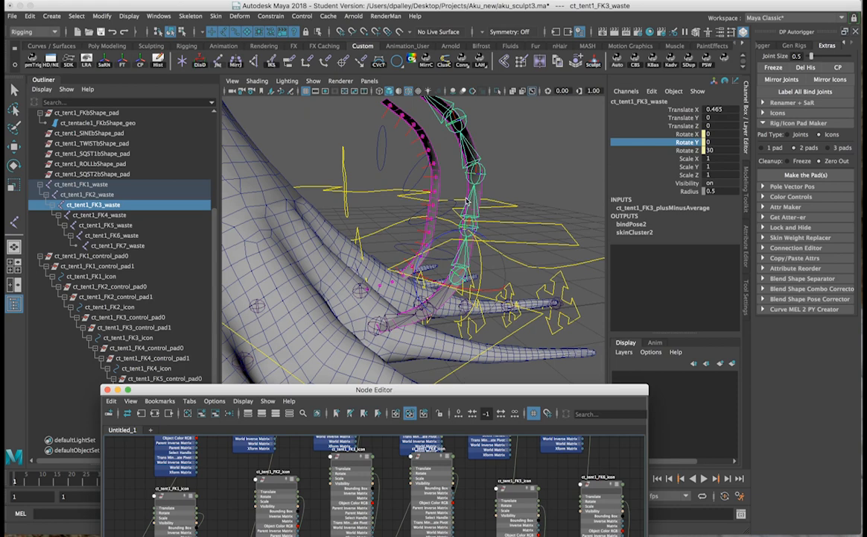
pyautogui.click(470, 175)
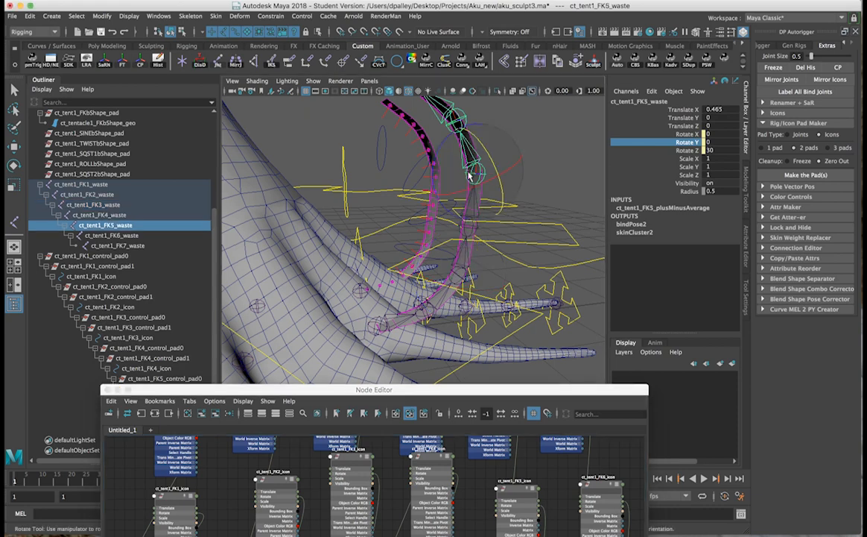
pyautogui.click(471, 233)
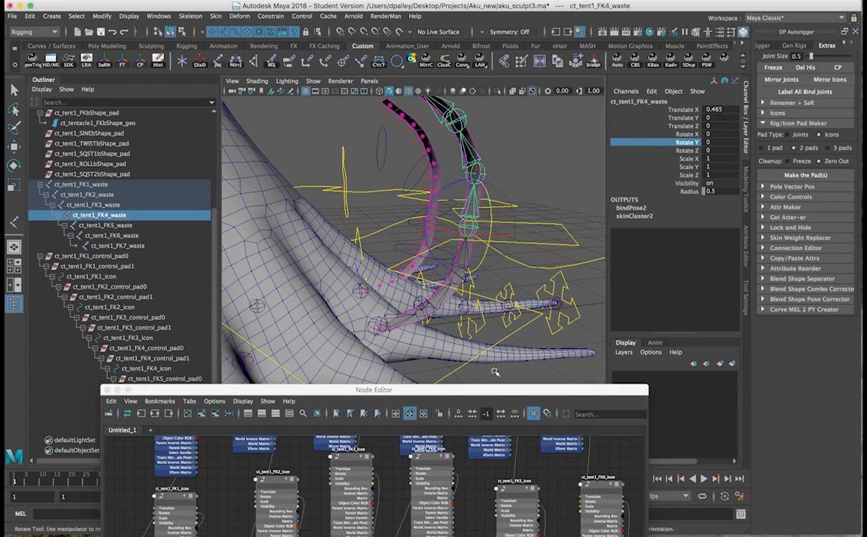
# Shift the ct_tent1_FK4_waste node slightly and connect ct_tent1_FK4_plusMinusAverage's Output 3D to its Rotate
pyautogui.moveTo(488, 387); pyautogui.dragTo(479, 86)
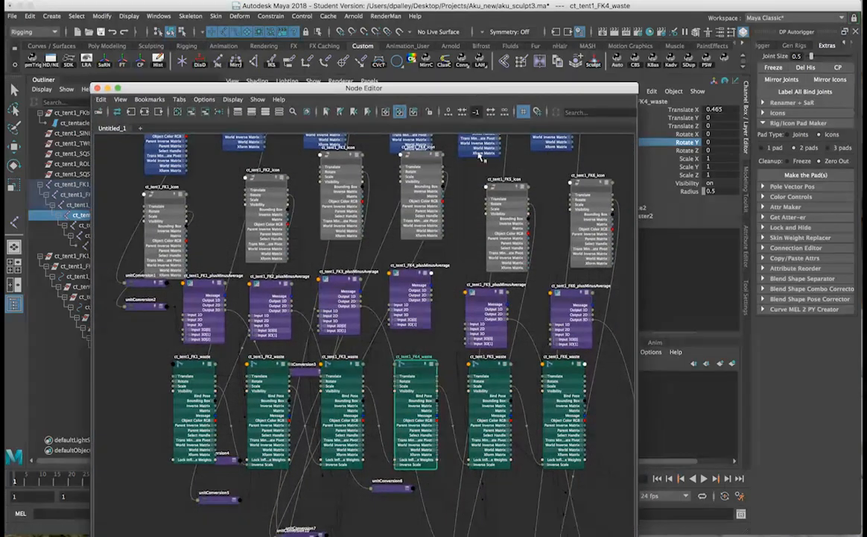
pyautogui.moveTo(417, 364); pyautogui.dragTo(430, 350)
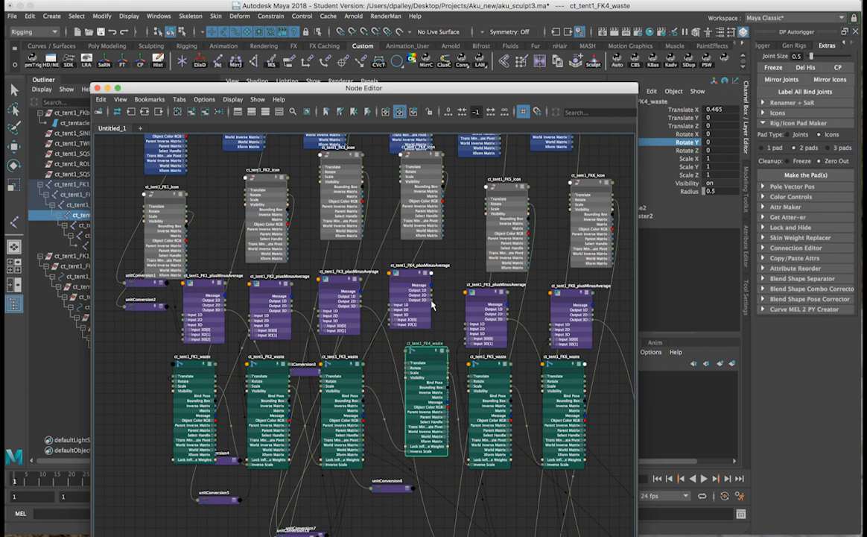
pyautogui.moveTo(431, 304); pyautogui.dragTo(405, 371)
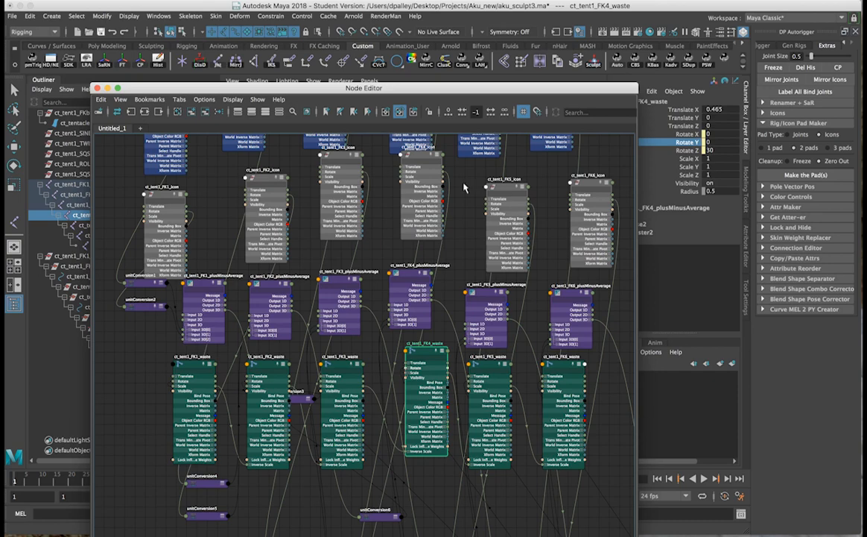
pyautogui.moveTo(470, 88); pyautogui.dragTo(470, 344)
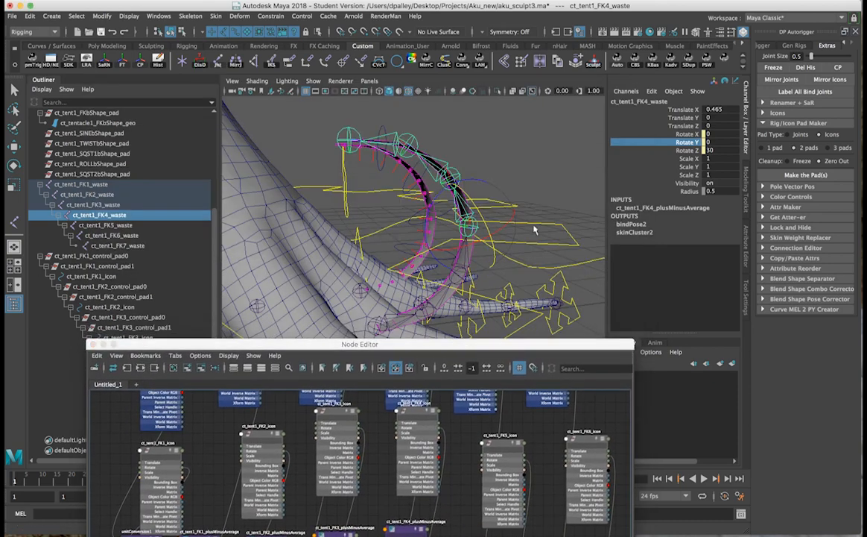
# Clear the Node Editor from the viewport and select ct_tent1_FK1_icon and ct_tent1_FK2_icon together
pyautogui.keyDown('alt'); pyautogui.moveTo(501, 222); pyautogui.dragTo(528, 250); pyautogui.keyUp('alt')
pyautogui.keyDown('alt'); pyautogui.moveTo(528, 250); pyautogui.dragTo(511, 259, button='right'); pyautogui.keyUp('alt')
pyautogui.keyDown('alt'); pyautogui.moveTo(511, 259); pyautogui.dragTo(478, 217, button='middle'); pyautogui.keyUp('alt')
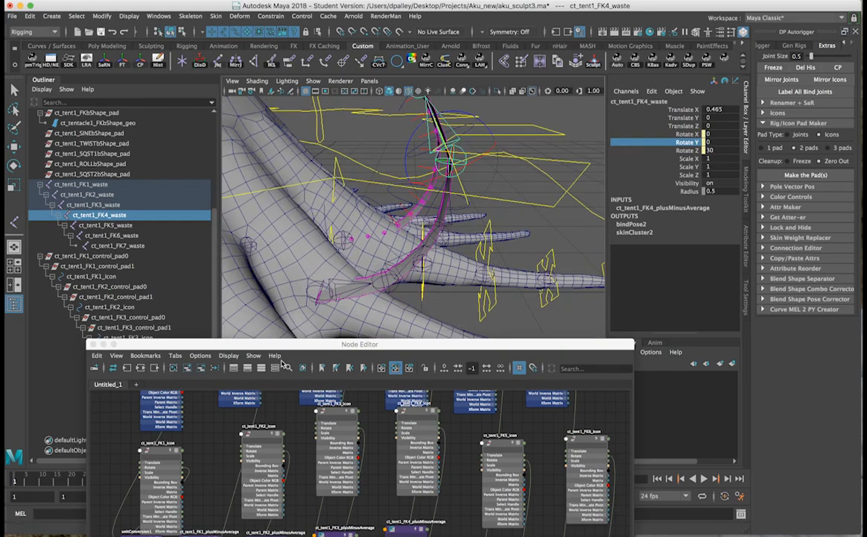
pyautogui.moveTo(283, 350); pyautogui.dragTo(299, 506)
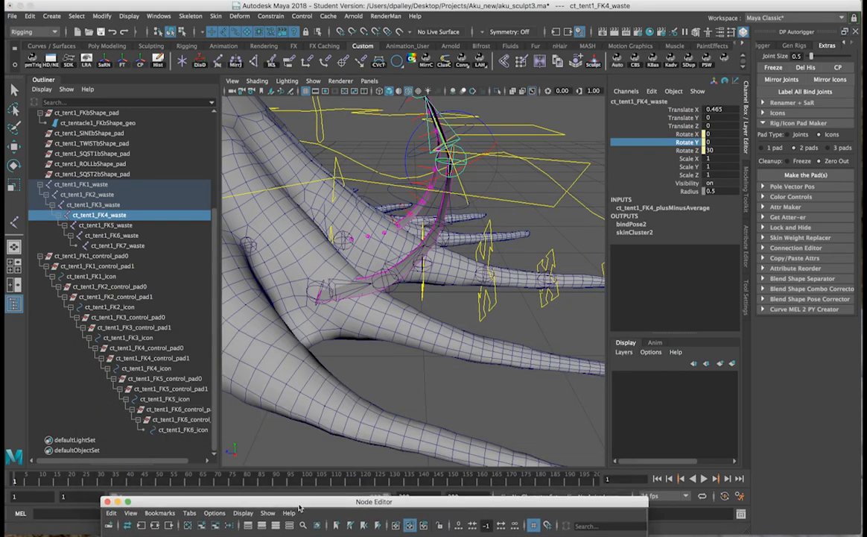
pyautogui.click(99, 276)
pyautogui.keyDown('ctrl'); pyautogui.click(135, 308); pyautogui.keyUp('ctrl')
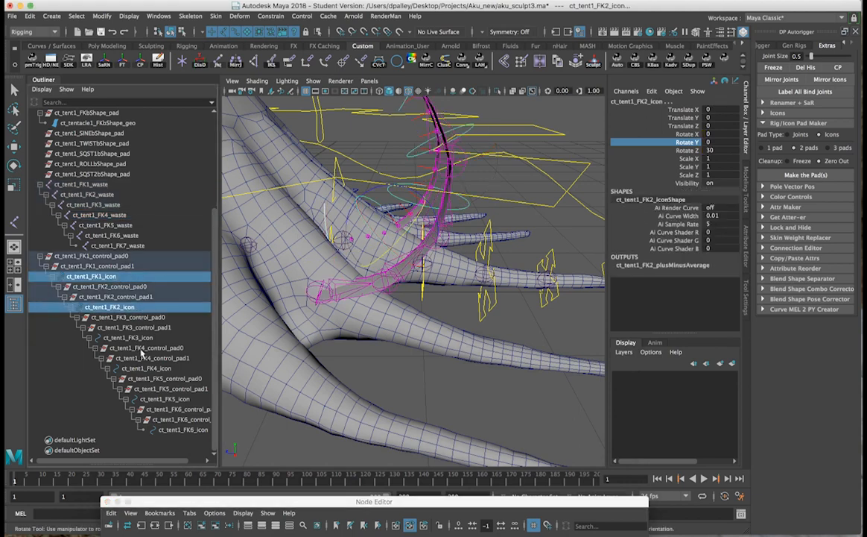
# Select the ct_tent1_FK1 through ct_tent1_FK6 icons together and set their Rotate Z to 0
pyautogui.keyDown('ctrl'); pyautogui.click(125, 337); pyautogui.keyUp('ctrl')
pyautogui.keyDown('ctrl'); pyautogui.click(156, 369); pyautogui.keyUp('ctrl')
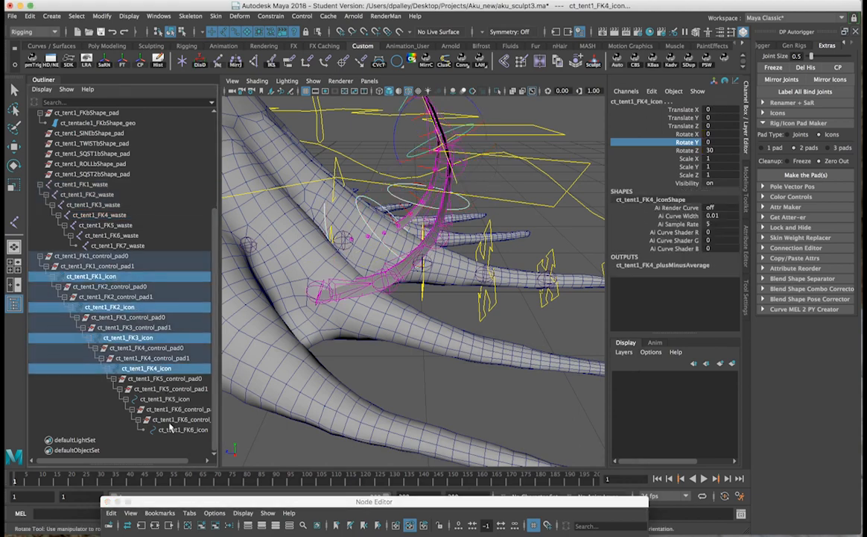
pyautogui.keyDown('ctrl'); pyautogui.click(166, 399); pyautogui.keyUp('ctrl')
pyautogui.keyDown('ctrl'); pyautogui.click(170, 430); pyautogui.keyUp('ctrl')
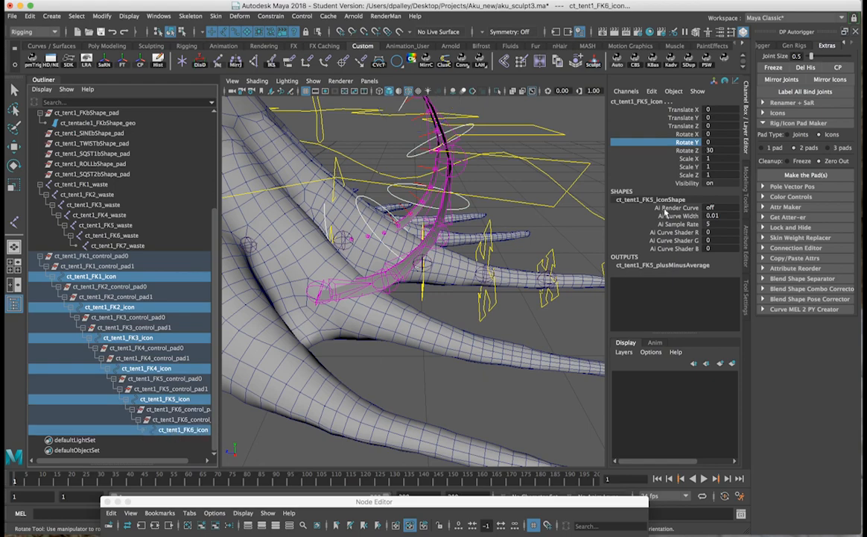
pyautogui.click(710, 150)
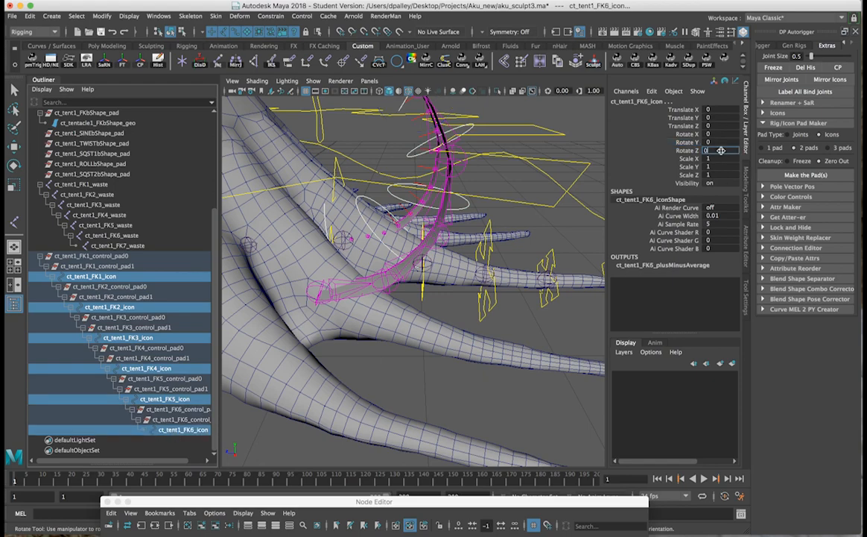
pyautogui.press('Return')
# Test-rotate the six selected FK controls together in the viewport and undo each rotation
pyautogui.keyDown('alt'); pyautogui.moveTo(366, 253); pyautogui.dragTo(510, 311); pyautogui.keyUp('alt')
pyautogui.moveTo(483, 310)
pyautogui.mouseDown()
pyautogui.moveTo(494, 308)
pyautogui.moveTo(484, 306)
pyautogui.mouseUp()
pyautogui.press('z')
pyautogui.keyDown('alt'); pyautogui.moveTo(434, 219); pyautogui.dragTo(492, 313); pyautogui.keyUp('alt')
pyautogui.keyDown('alt'); pyautogui.moveTo(414, 277); pyautogui.dragTo(441, 215); pyautogui.keyUp('alt')
pyautogui.press('z')
pyautogui.moveTo(454, 267); pyautogui.dragTo(369, 316)
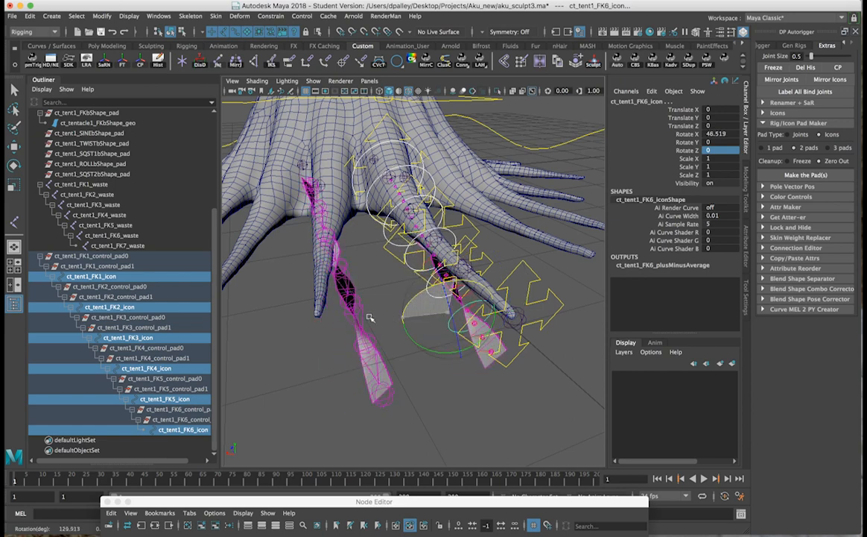
pyautogui.hotkey('ctrl', 'z')
pyautogui.keyDown('alt'); pyautogui.moveTo(447, 284); pyautogui.dragTo(302, 263); pyautogui.keyUp('alt')
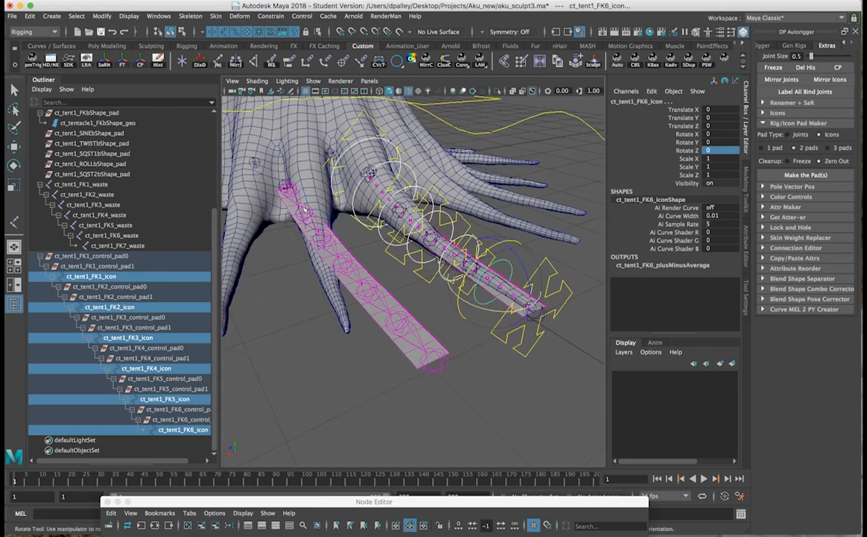
pyautogui.moveTo(493, 248); pyautogui.dragTo(464, 256)
pyautogui.hotkey('ctrl', 'z')
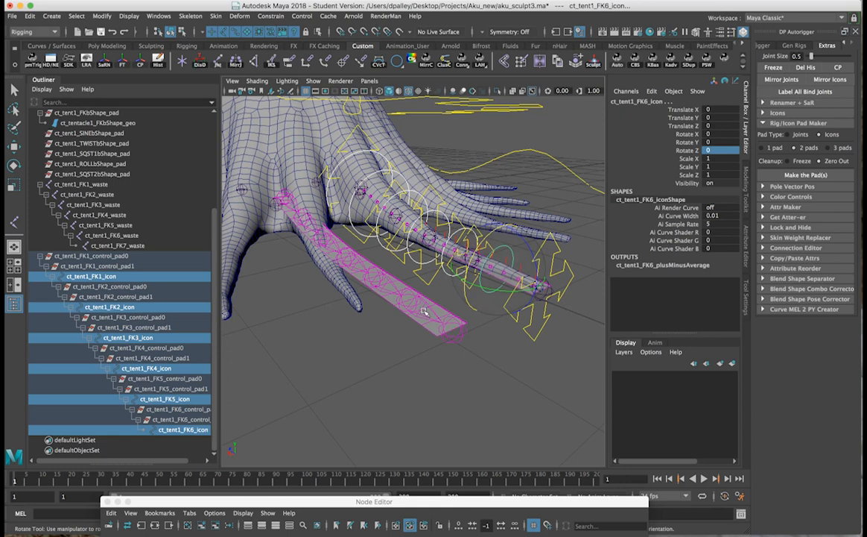
# Examine the straight blend-shape ribbon and the FK controls along the tentacle from several angles
pyautogui.keyDown('alt'); pyautogui.moveTo(345, 259); pyautogui.dragTo(375, 273); pyautogui.keyUp('alt')
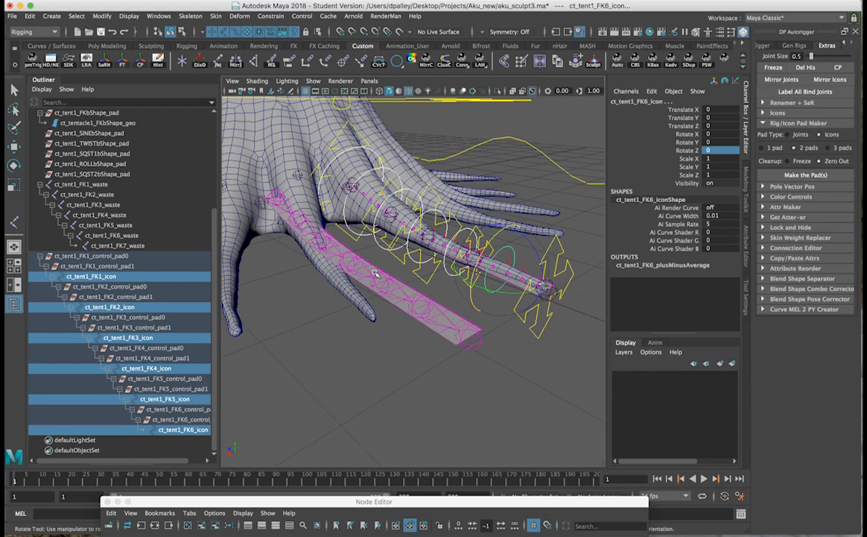
pyautogui.keyDown('alt'); pyautogui.moveTo(379, 270); pyautogui.dragTo(404, 310); pyautogui.keyUp('alt')
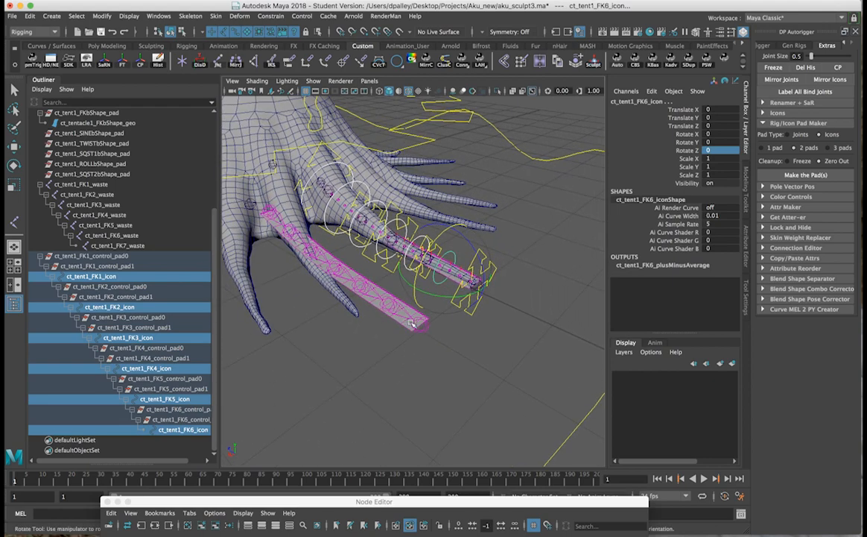
pyautogui.keyDown('alt'); pyautogui.moveTo(479, 255); pyautogui.dragTo(488, 257); pyautogui.keyUp('alt')
pyautogui.press('w')
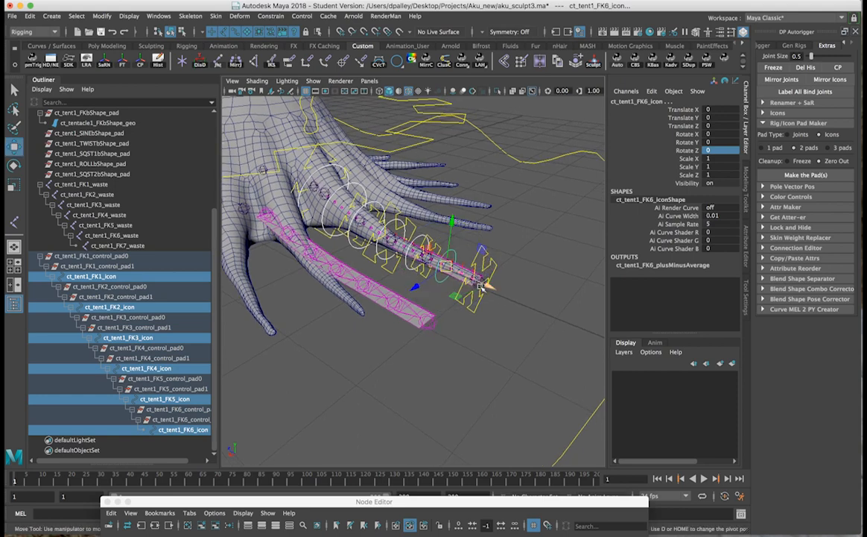
pyautogui.keyDown('alt'); pyautogui.moveTo(376, 308); pyautogui.dragTo(372, 311); pyautogui.keyUp('alt')
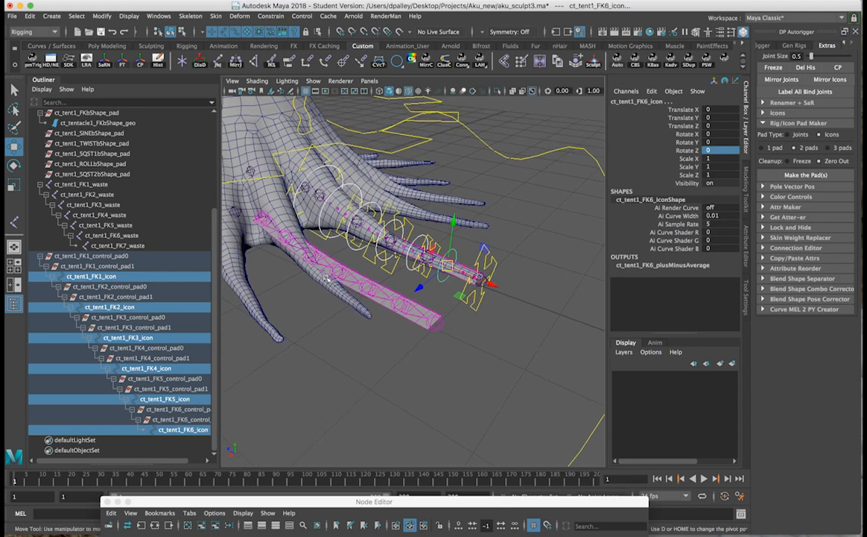
pyautogui.keyDown('alt'); pyautogui.moveTo(351, 281); pyautogui.dragTo(372, 297); pyautogui.keyUp('alt')
pyautogui.keyDown('alt'); pyautogui.moveTo(372, 297); pyautogui.dragTo(391, 301, button='middle'); pyautogui.keyUp('alt')
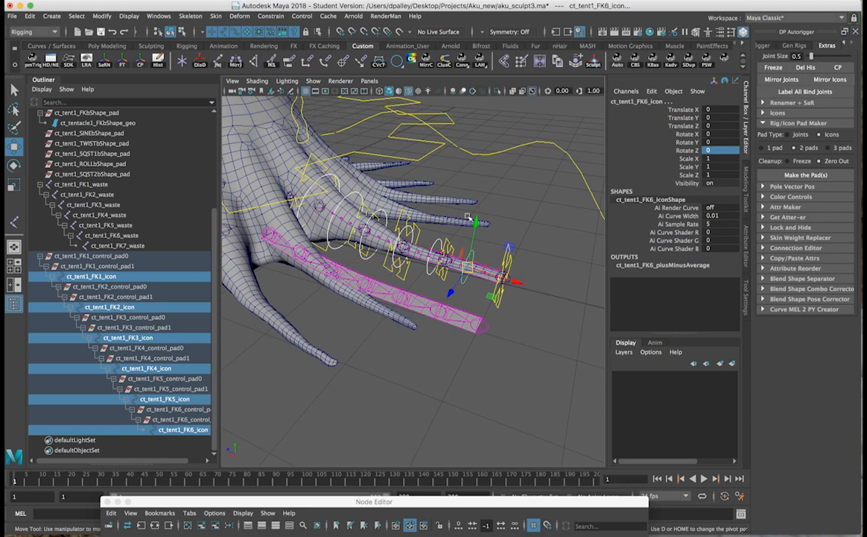
pyautogui.keyDown('alt'); pyautogui.moveTo(479, 225); pyautogui.dragTo(464, 223); pyautogui.keyUp('alt')
pyautogui.keyDown('alt'); pyautogui.moveTo(441, 292); pyautogui.dragTo(389, 287); pyautogui.keyUp('alt')
pyautogui.keyDown('alt'); pyautogui.moveTo(389, 287); pyautogui.dragTo(408, 286, button='right'); pyautogui.keyUp('alt')
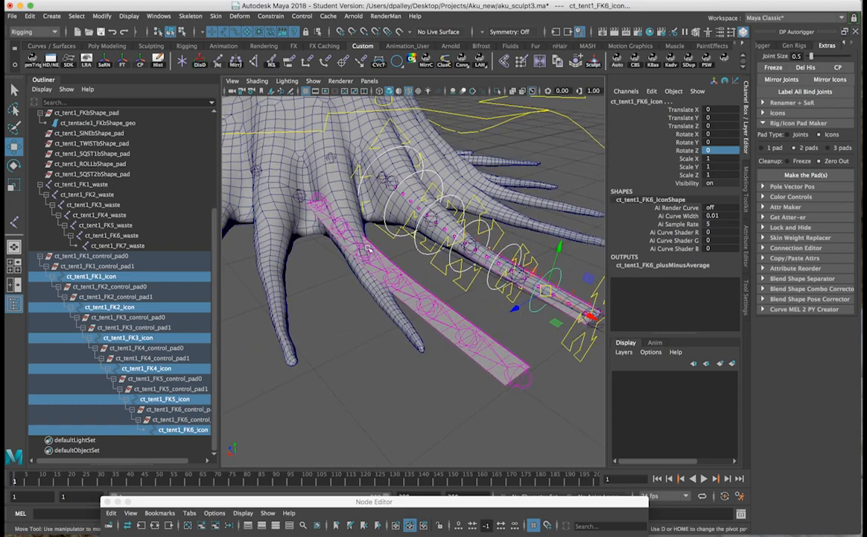
pyautogui.moveTo(468, 329)
pyautogui.keyDown('alt'); pyautogui.mouseDown()
pyautogui.moveTo(469, 354)
pyautogui.moveTo(451, 349)
pyautogui.moveTo(456, 342)
pyautogui.mouseUp(); pyautogui.keyUp('alt')
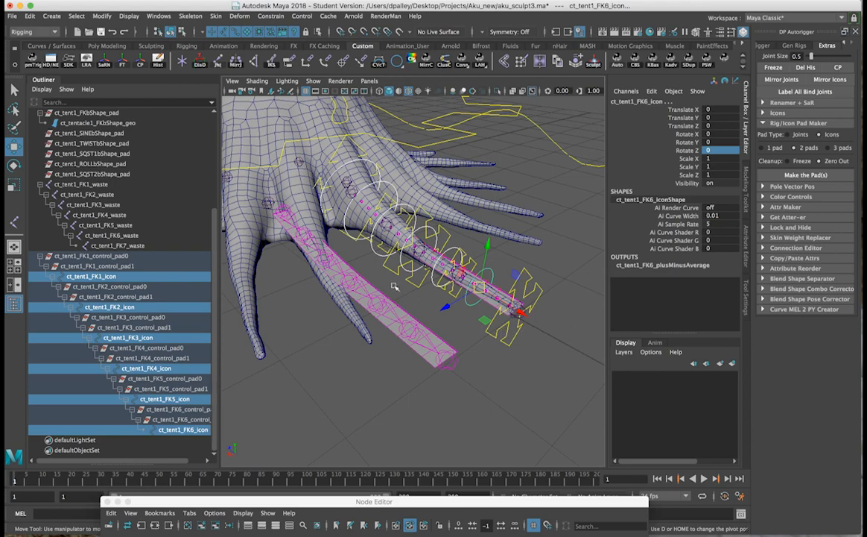
pyautogui.keyDown('alt'); pyautogui.moveTo(399, 314); pyautogui.dragTo(322, 275); pyautogui.keyUp('alt')
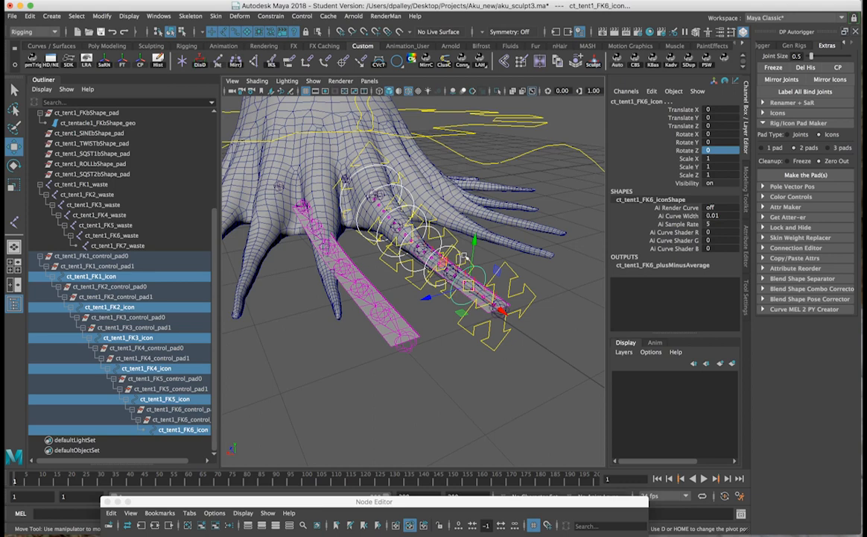
# Try another combined rotation of the selected FK controls and undo it
pyautogui.press('e')
pyautogui.moveTo(422, 233); pyautogui.dragTo(462, 325)
pyautogui.press('super+z')
pyautogui.press('super+z')
pyautogui.keyDown('alt'); pyautogui.moveTo(483, 231); pyautogui.dragTo(307, 226); pyautogui.keyUp('alt')
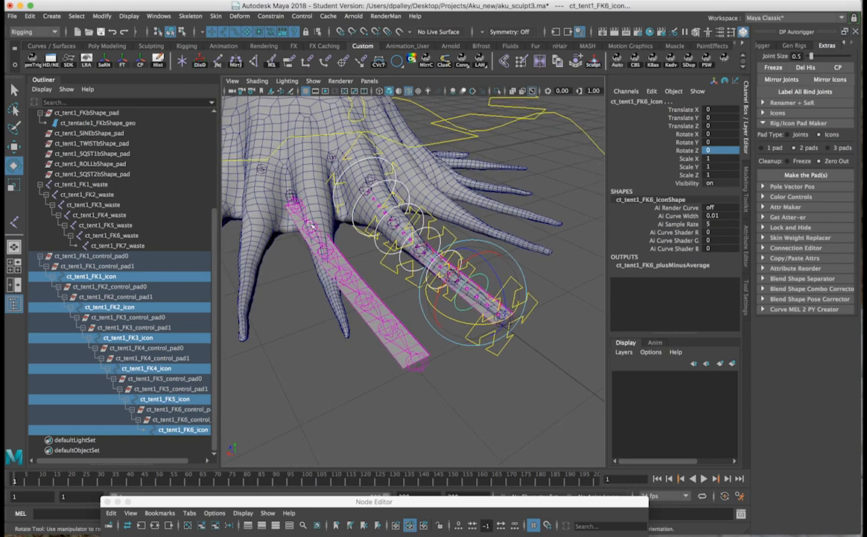
# Collapse the ct_tent1_FK1_control_pad0 hierarchy in the Outliner
pyautogui.keyDown('alt'); pyautogui.moveTo(376, 330); pyautogui.dragTo(470, 354); pyautogui.keyUp('alt')
pyautogui.press('w')
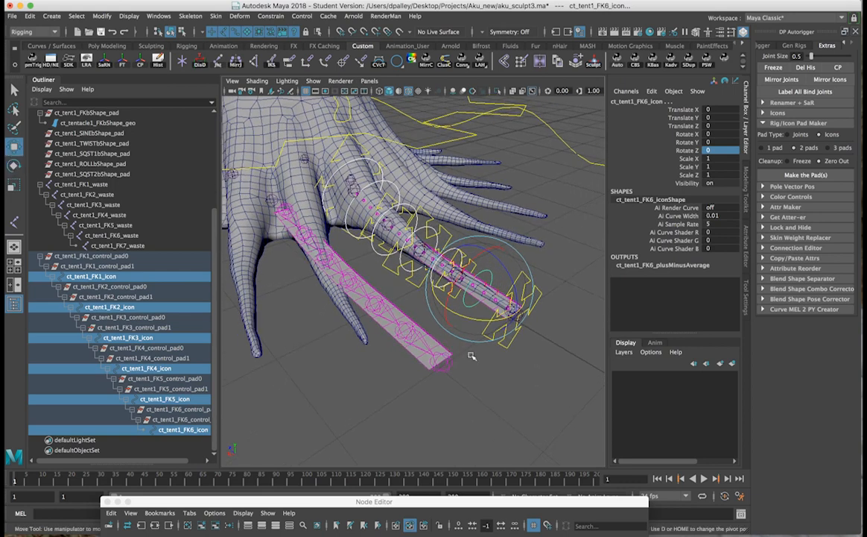
pyautogui.keyDown('alt'); pyautogui.moveTo(427, 328); pyautogui.dragTo(395, 334); pyautogui.keyUp('alt')
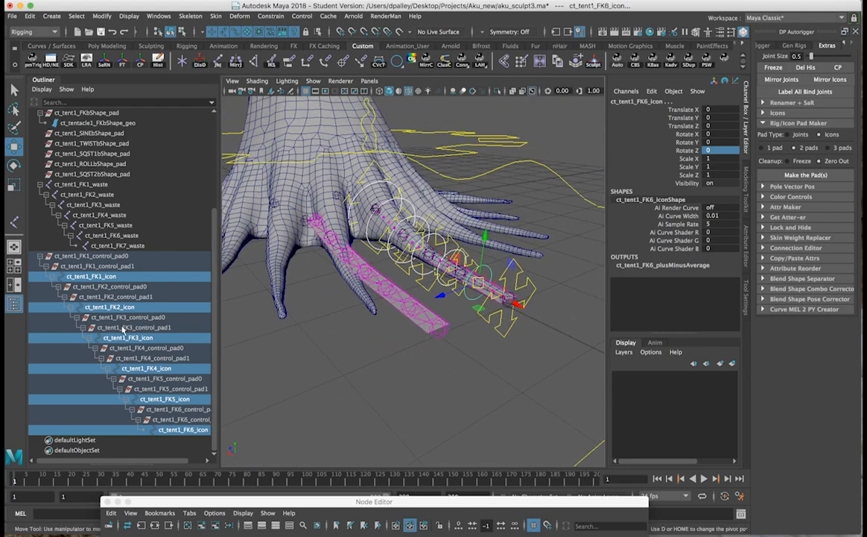
pyautogui.click(41, 255)
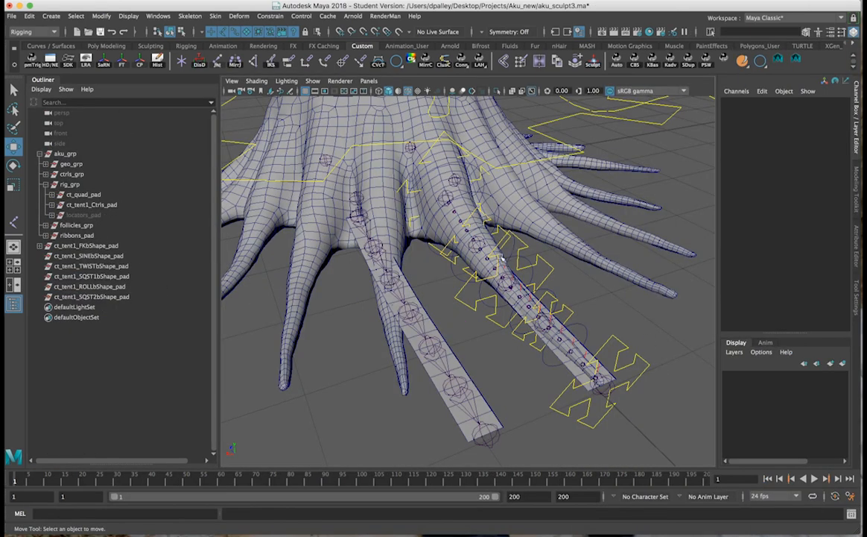
# Select the ct_tent1_indiv_icon control and examine its Tentacle Bend and Tentacle Inbtwn Bend attributes
pyautogui.keyDown('alt'); pyautogui.moveTo(451, 235); pyautogui.dragTo(485, 257); pyautogui.keyUp('alt')
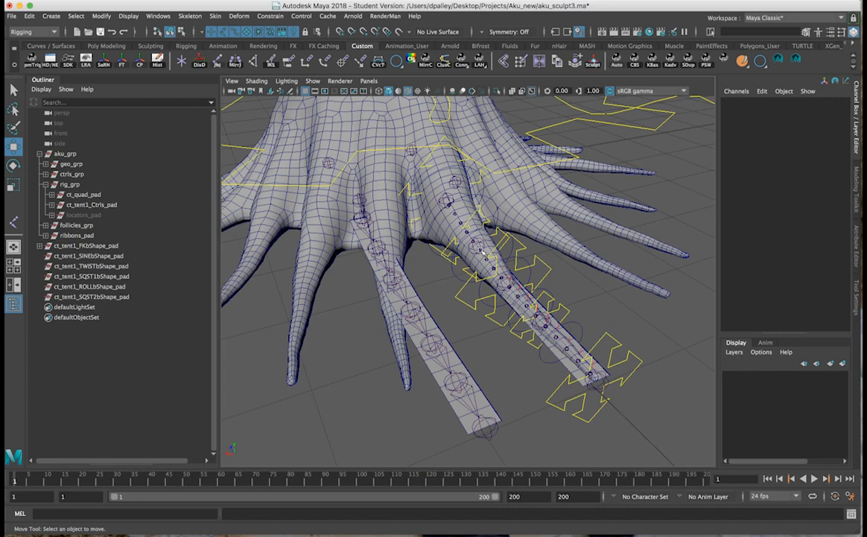
pyautogui.click(453, 125)
pyautogui.keyDown('alt'); pyautogui.moveTo(498, 261); pyautogui.dragTo(754, 191); pyautogui.keyUp('alt')
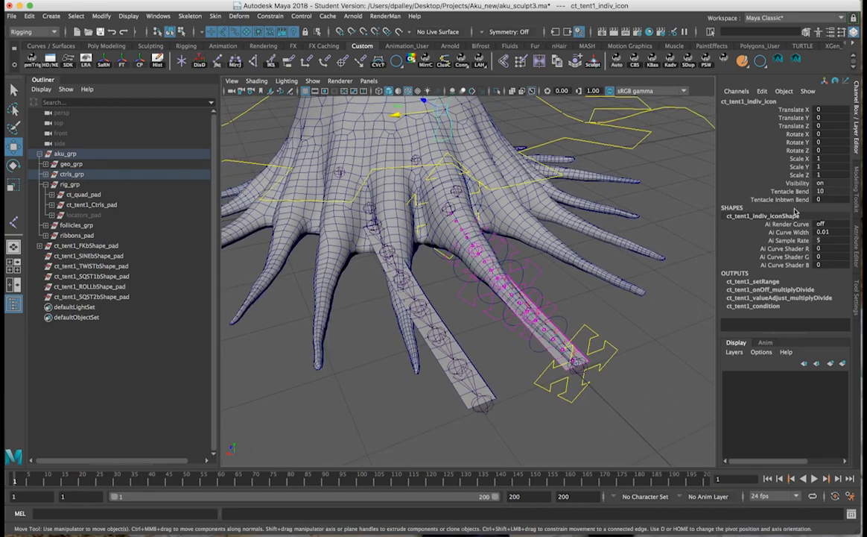
pyautogui.keyDown('alt'); pyautogui.moveTo(370, 163); pyautogui.dragTo(427, 182); pyautogui.keyUp('alt')
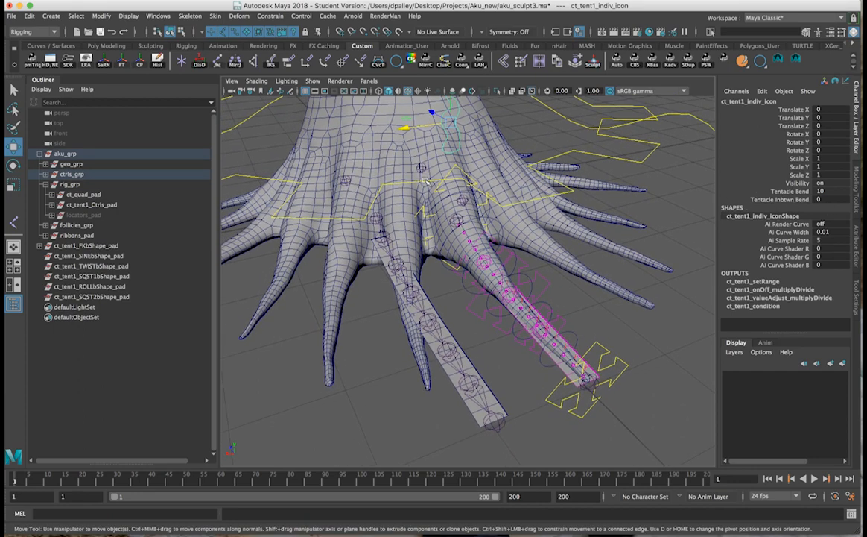
# Select the ct_tent1_FK2_icon control, reveal it in the Outliner and expand the whole FK control hierarchy beneath it
pyautogui.click(498, 225)
pyautogui.keyDown('alt'); pyautogui.moveTo(498, 225); pyautogui.dragTo(456, 259); pyautogui.keyUp('alt')
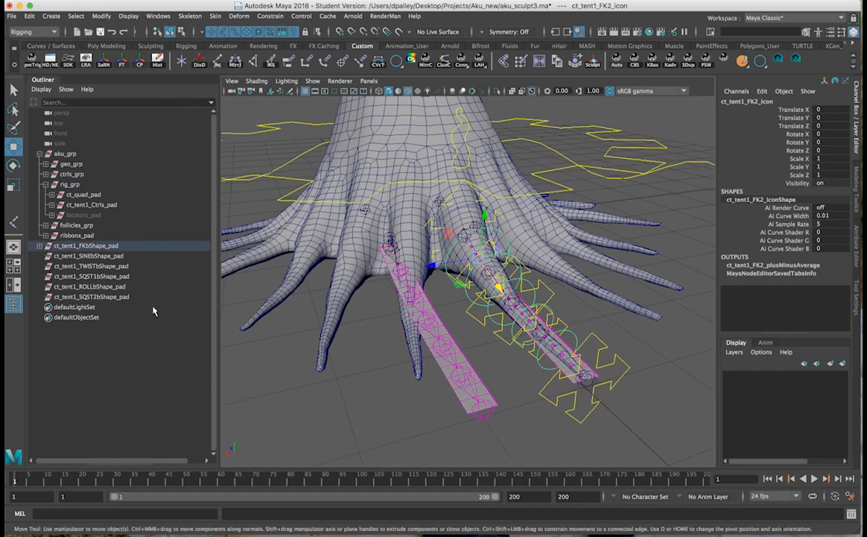
pyautogui.press('f')
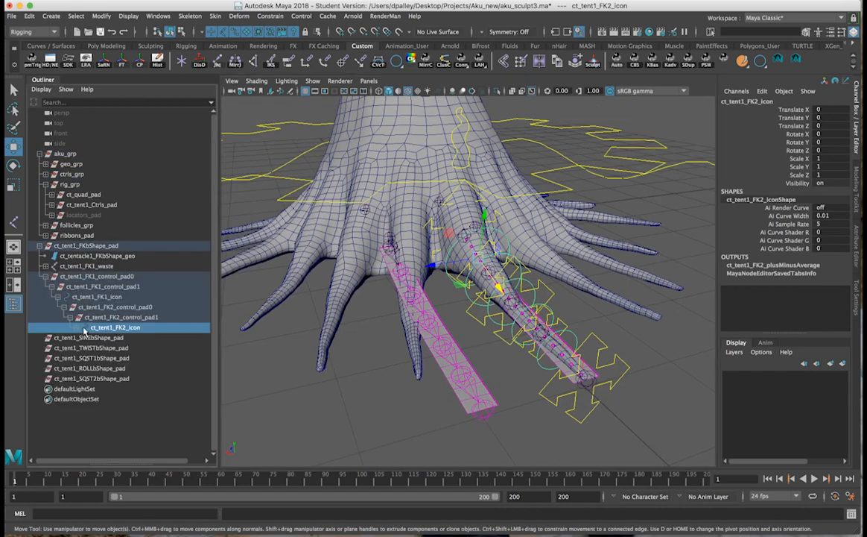
pyautogui.keyDown('shift'); pyautogui.click(79, 329); pyautogui.keyUp('shift')
pyautogui.scroll(-3, 126, 328)
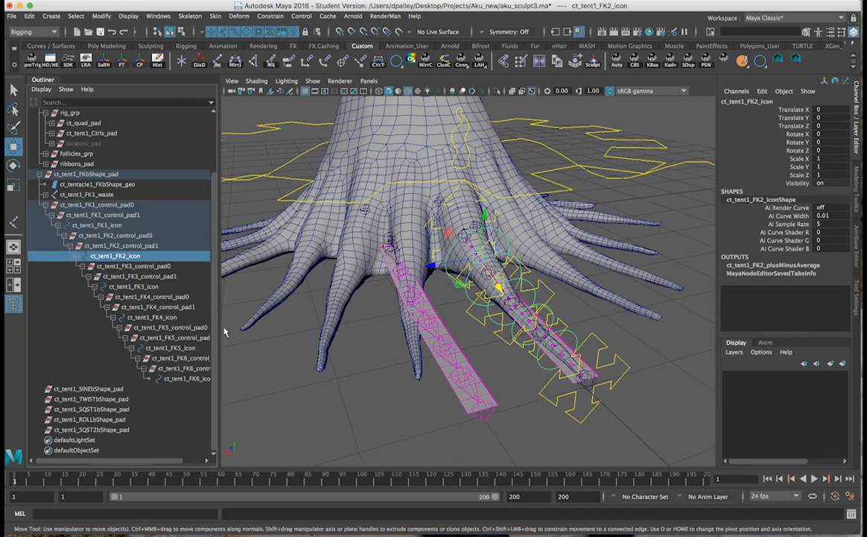
pyautogui.moveTo(218, 326); pyautogui.dragTo(241, 298)
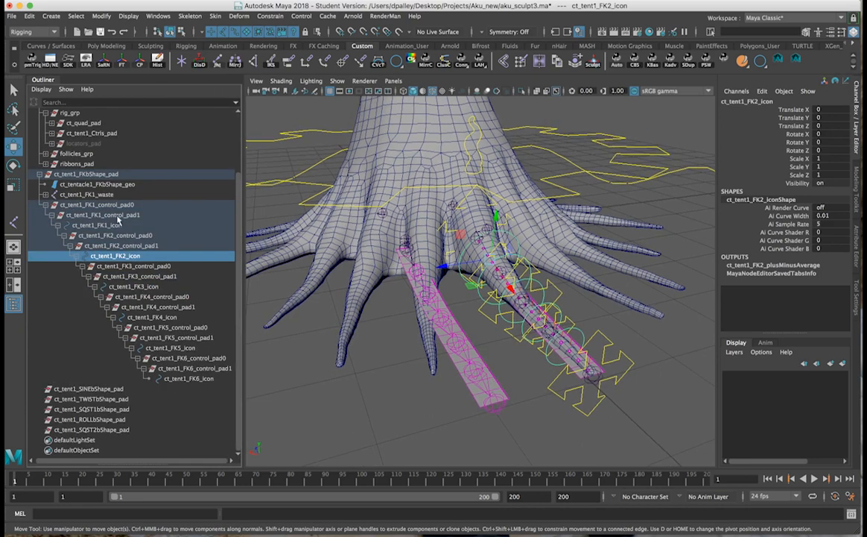
# Select ct_tent1_FK1_control_pad1 through ct_tent1_FK6_control_pad1 and load them as the driven objects in Set Driven Key
pyautogui.click(143, 247)
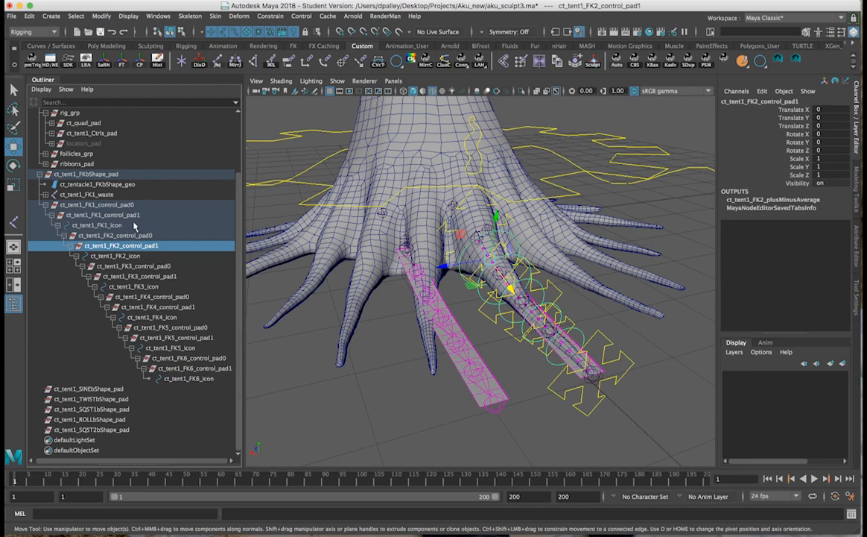
pyautogui.click(123, 214)
pyautogui.keyDown('ctrl'); pyautogui.click(147, 247); pyautogui.keyUp('ctrl')
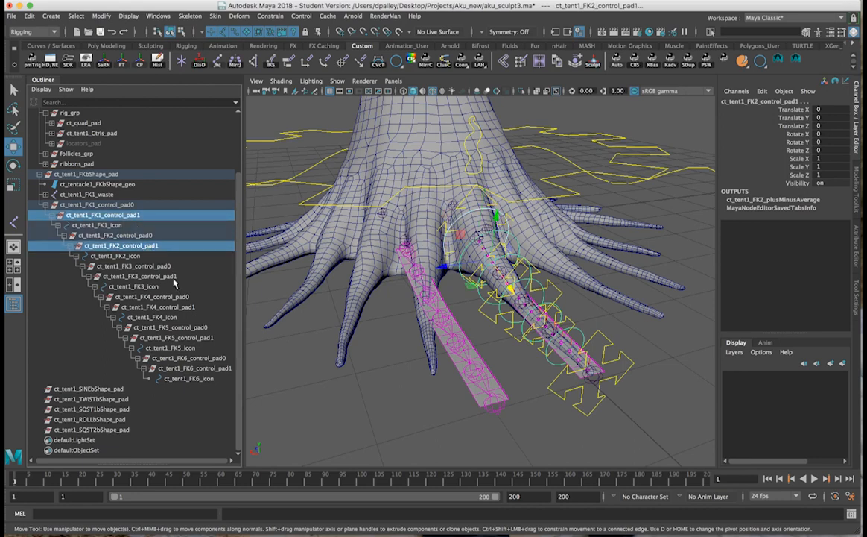
pyautogui.keyDown('ctrl'); pyautogui.click(172, 277); pyautogui.keyUp('ctrl')
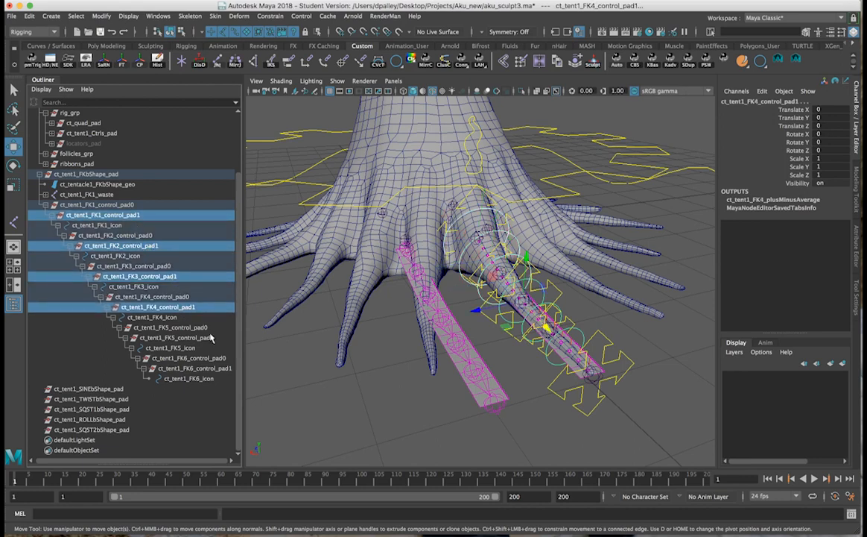
pyautogui.keyDown('ctrl'); pyautogui.click(185, 307); pyautogui.keyUp('ctrl')
pyautogui.keyDown('ctrl'); pyautogui.click(199, 338); pyautogui.keyUp('ctrl')
pyautogui.keyDown('ctrl'); pyautogui.click(222, 368); pyautogui.keyUp('ctrl')
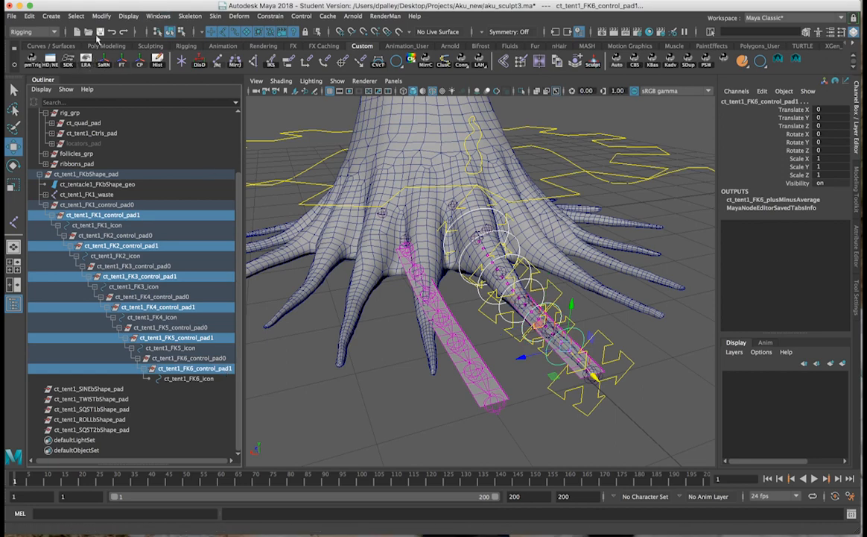
pyautogui.click(68, 63)
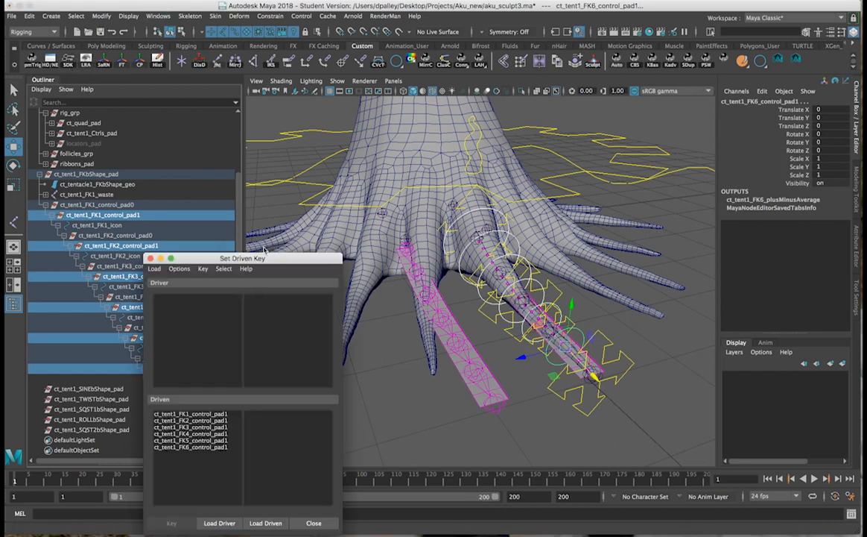
pyautogui.moveTo(267, 261); pyautogui.dragTo(184, 151)
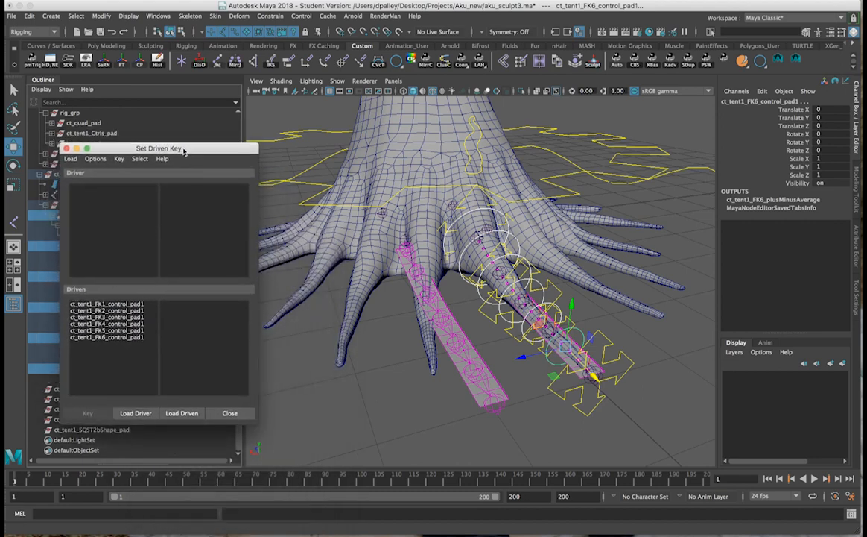
# Lock and hide all translate, rotate and scale channels of the ct_tent1_indiv_icon control
pyautogui.click(616, 140)
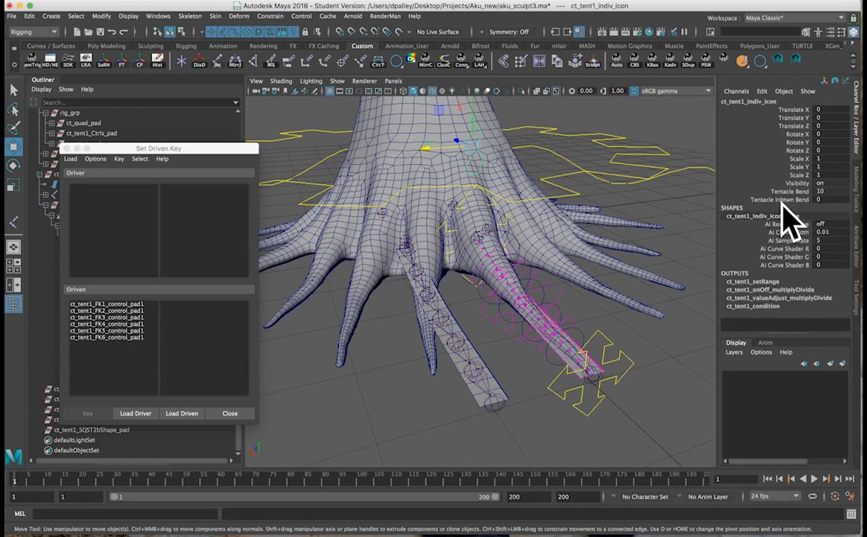
pyautogui.moveTo(226, 156); pyautogui.dragTo(397, 337)
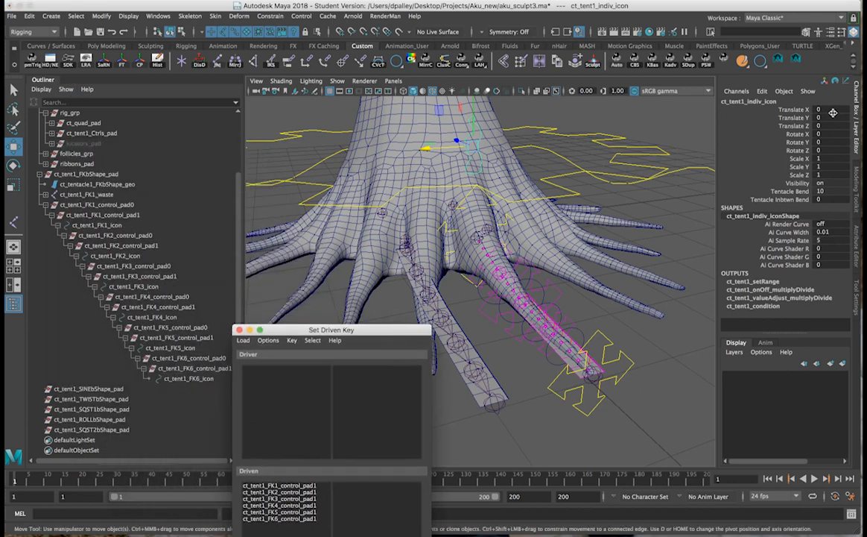
pyautogui.moveTo(790, 111); pyautogui.dragTo(796, 183)
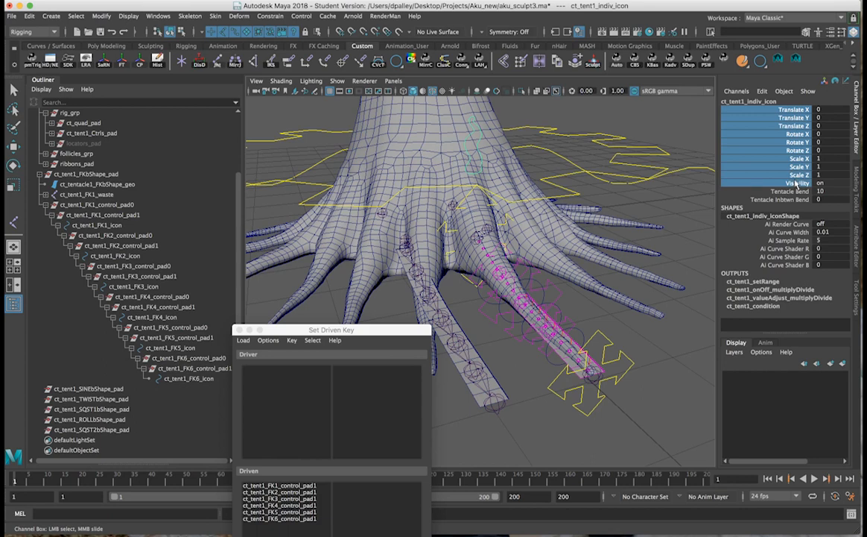
pyautogui.moveTo(796, 183); pyautogui.dragTo(796, 180)
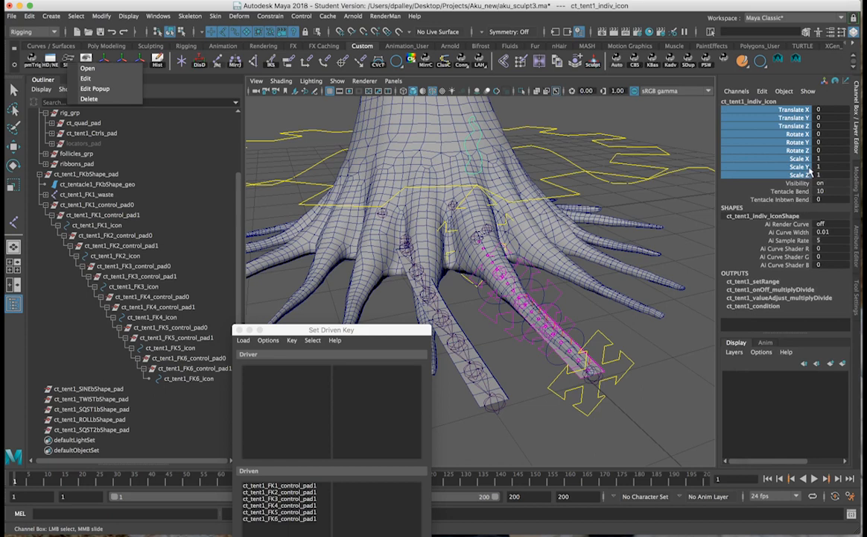
pyautogui.rightClick(809, 171)
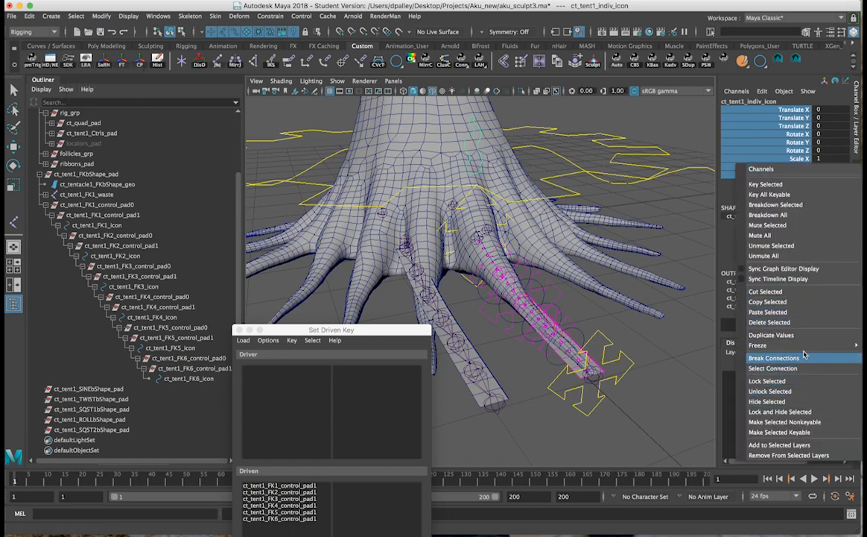
pyautogui.click(796, 412)
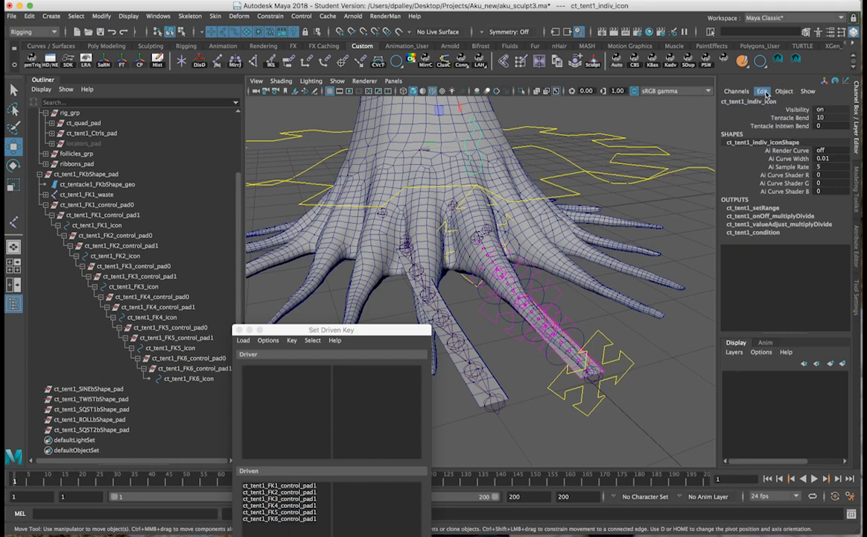
# Begin a new keyable attribute named FK on ct_tent1_indiv_icon with the Enum data type
pyautogui.click(766, 92)
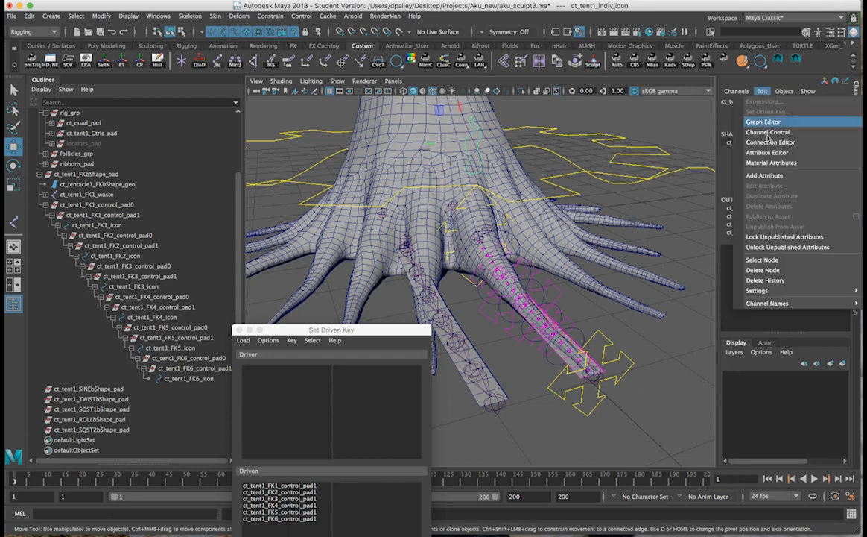
pyautogui.click(760, 178)
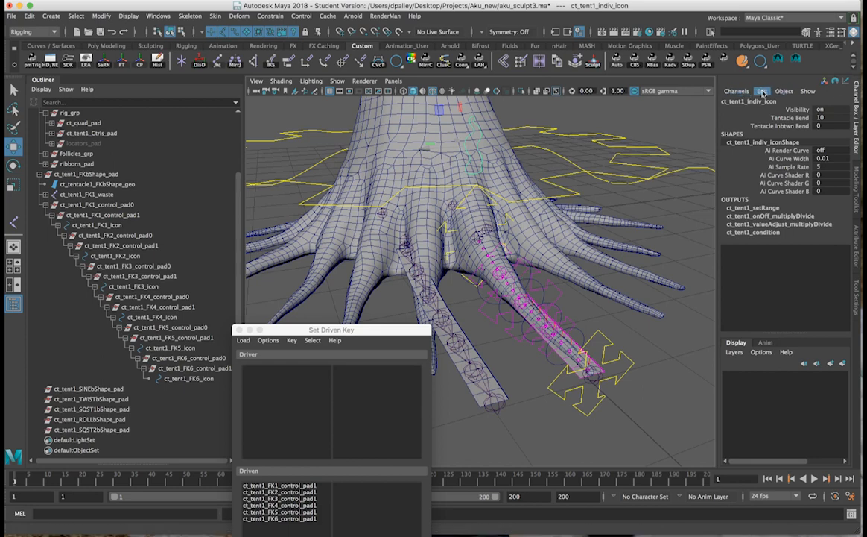
pyautogui.click(763, 93)
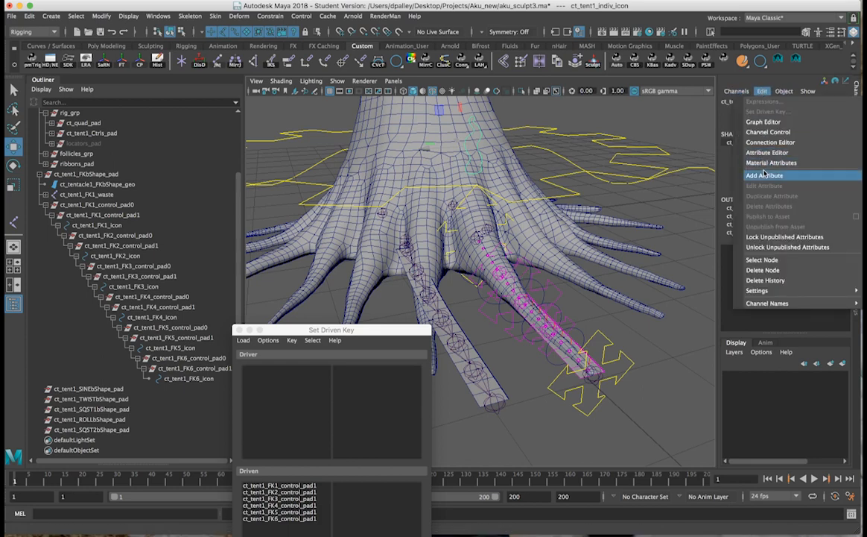
pyautogui.click(764, 176)
pyautogui.click(277, 165)
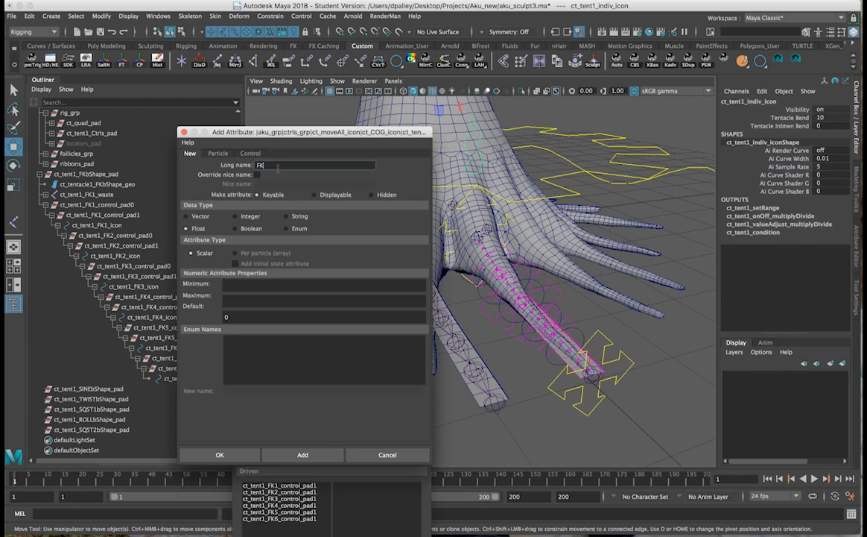
pyautogui.click(287, 228)
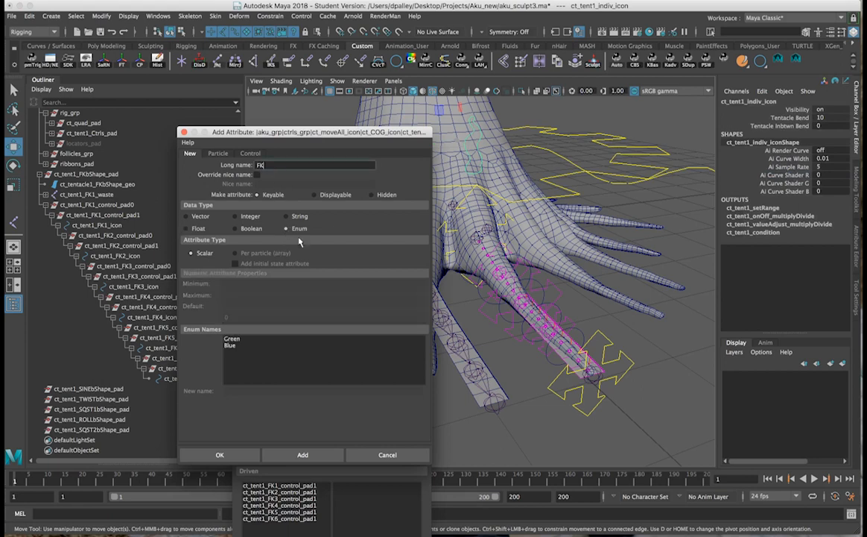
# Replace the Green and Blue enum names with one row of dashes, create the FK attribute and lock it as a divider
pyautogui.click(264, 345)
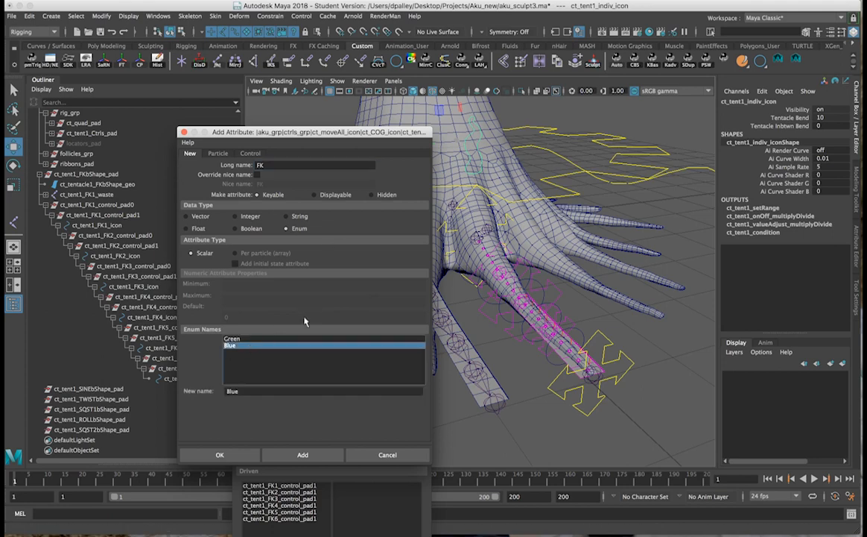
pyautogui.moveTo(263, 390); pyautogui.dragTo(180, 390)
pyautogui.press('BackSpace')
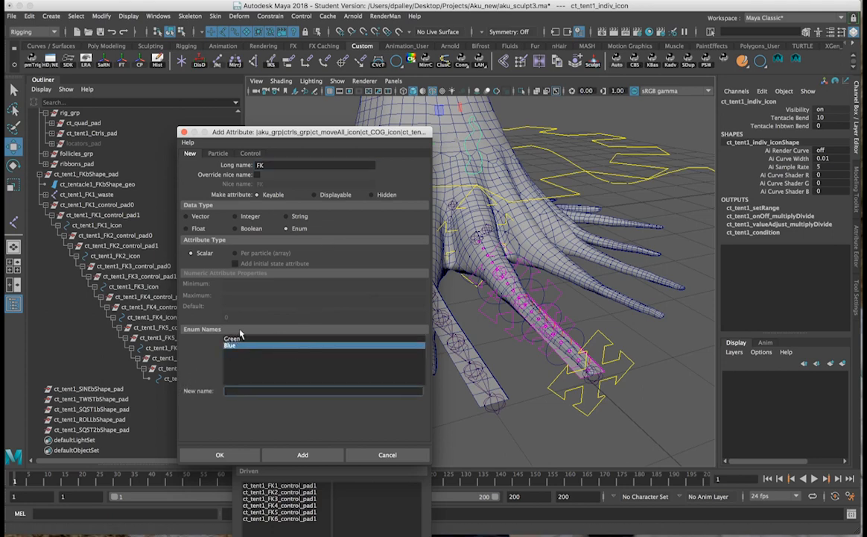
pyautogui.click(232, 339)
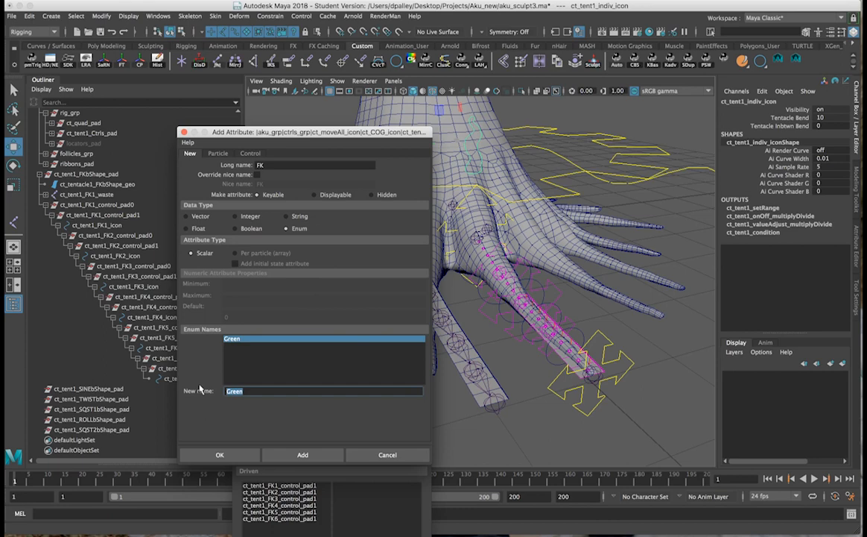
pyautogui.write('-------------')
pyautogui.press('Return')
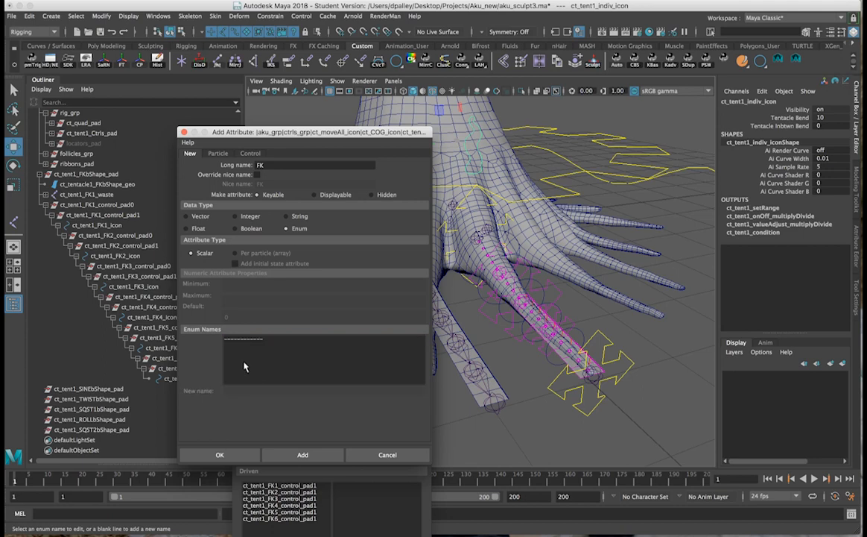
pyautogui.click(211, 456)
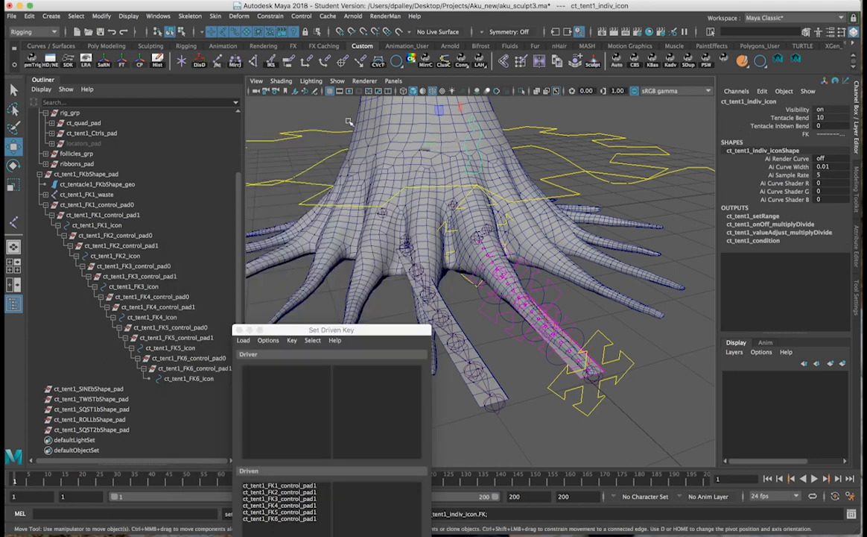
pyautogui.rightClick(806, 137)
pyautogui.click(800, 354)
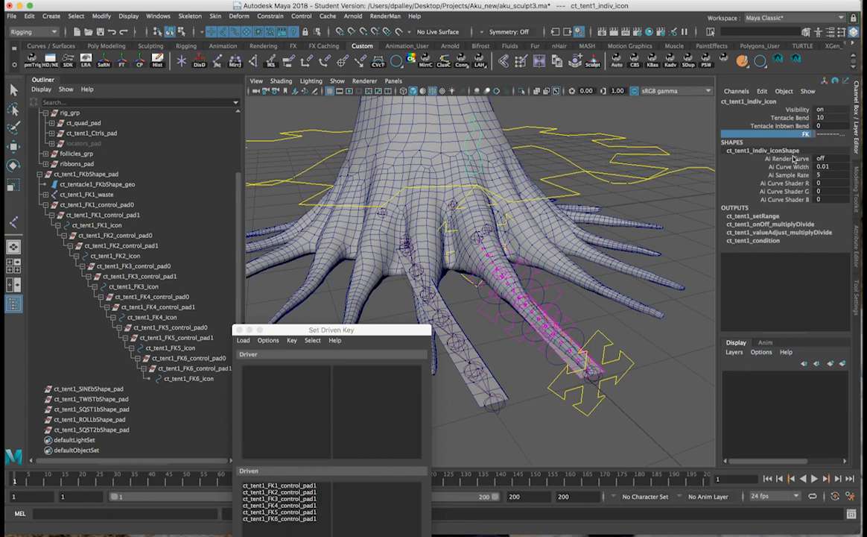
# Add a keyable float attribute named Curl to ct_tent1_indiv_icon with minimum -10 and maximum 10
pyautogui.click(763, 91)
pyautogui.click(704, 172)
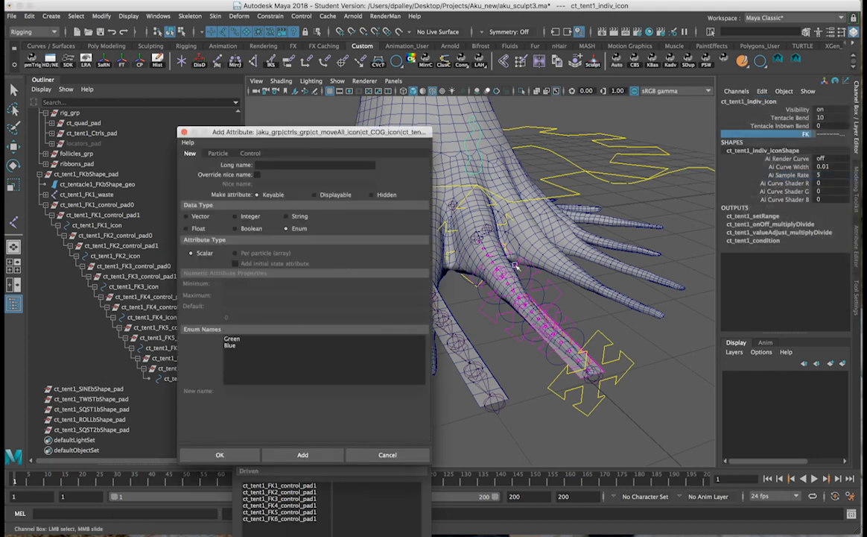
pyautogui.click(199, 228)
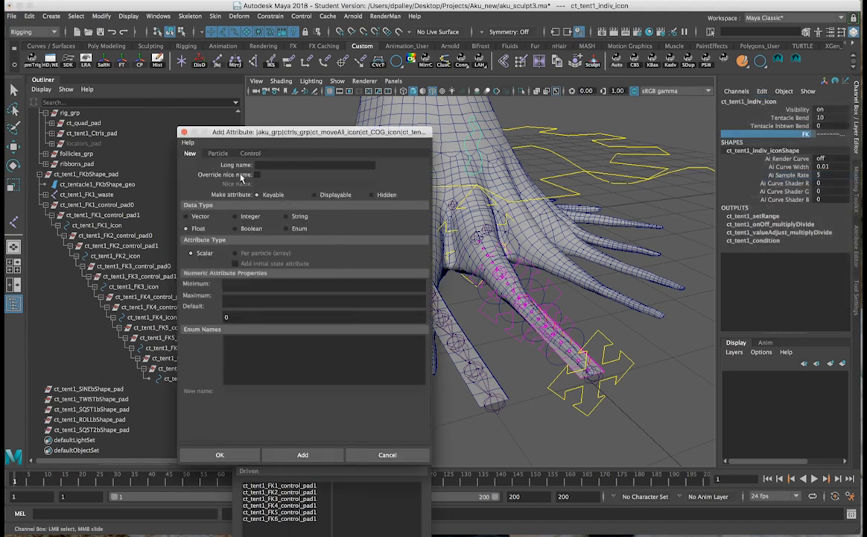
pyautogui.click(265, 164)
pyautogui.click(236, 285)
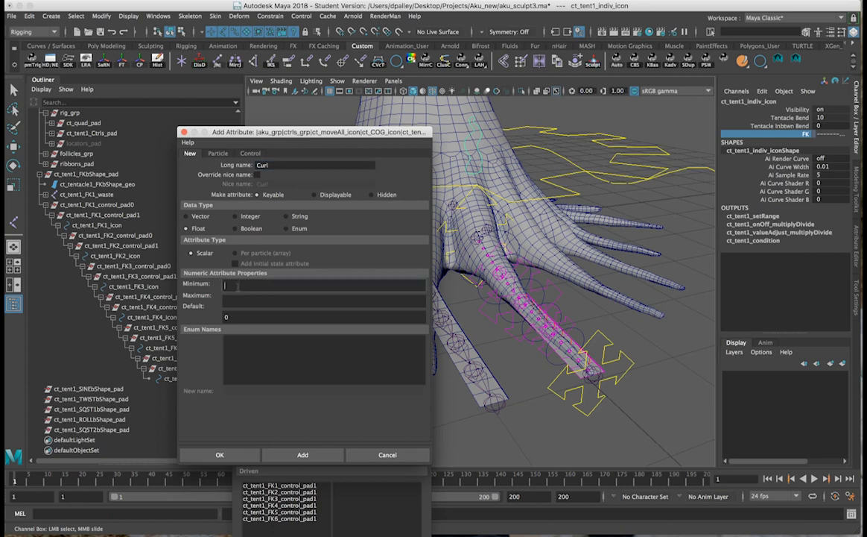
pyautogui.write('-')
pyautogui.press('Tab')
pyautogui.click(237, 285)
pyautogui.press('Tab')
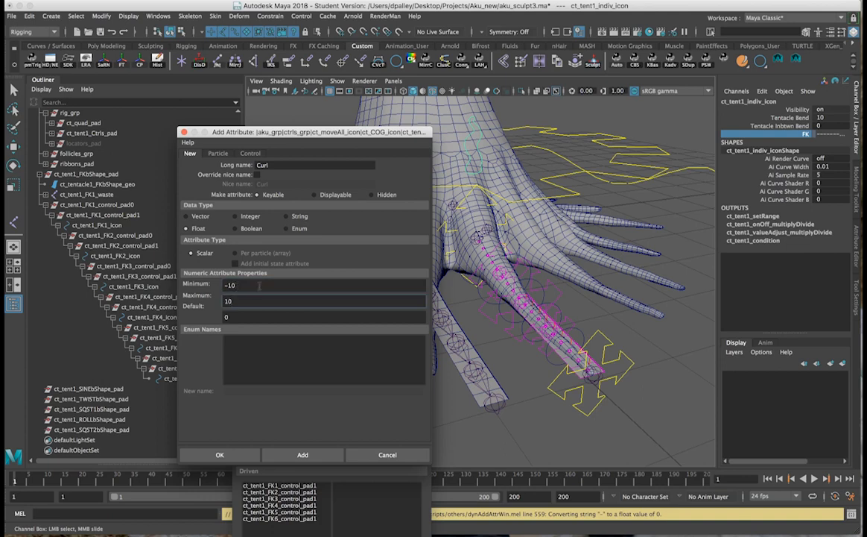
pyautogui.click(303, 454)
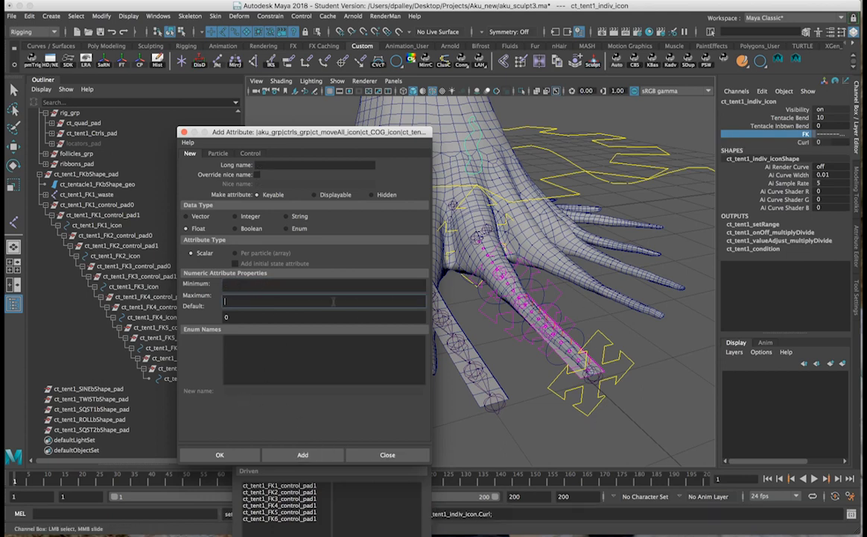
# Add a keyable float attribute named Sway to the same control with minimum -10 and maximum 10
pyautogui.click(296, 165)
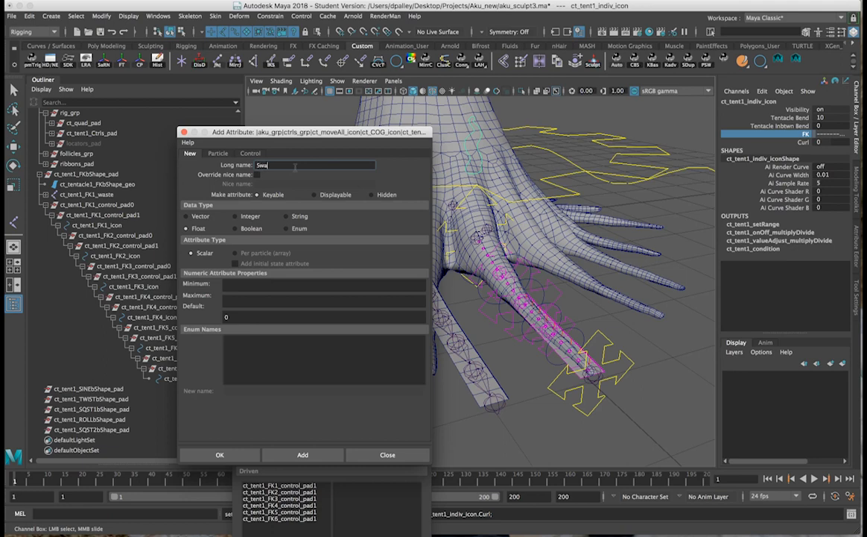
pyautogui.click(257, 284)
pyautogui.write('-10')
pyautogui.press('Tab')
pyautogui.write('1')
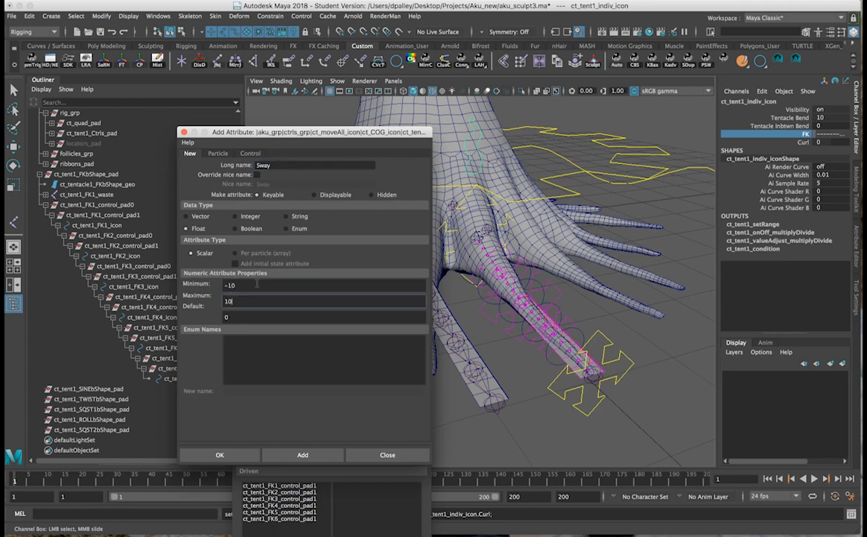
pyautogui.click(302, 454)
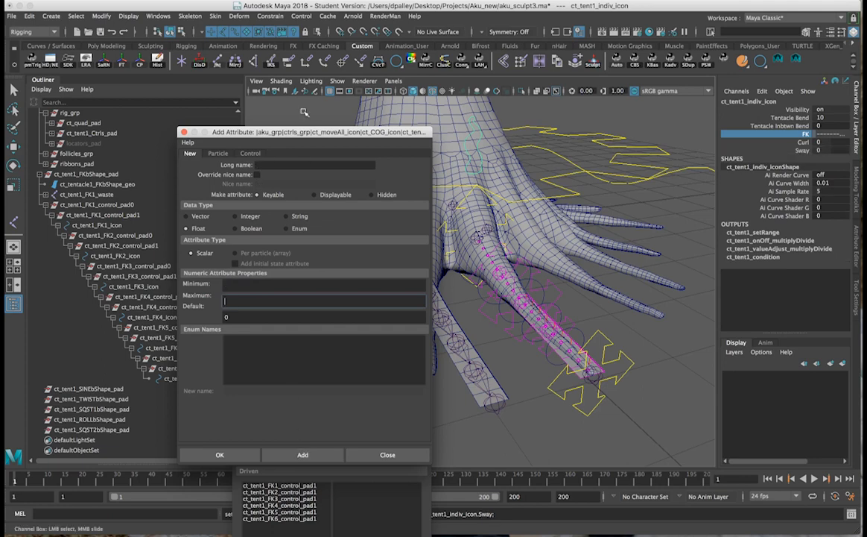
# Add a keyable float attribute named Twist with a maximum of 10 and finish adding attributes
pyautogui.click(307, 165)
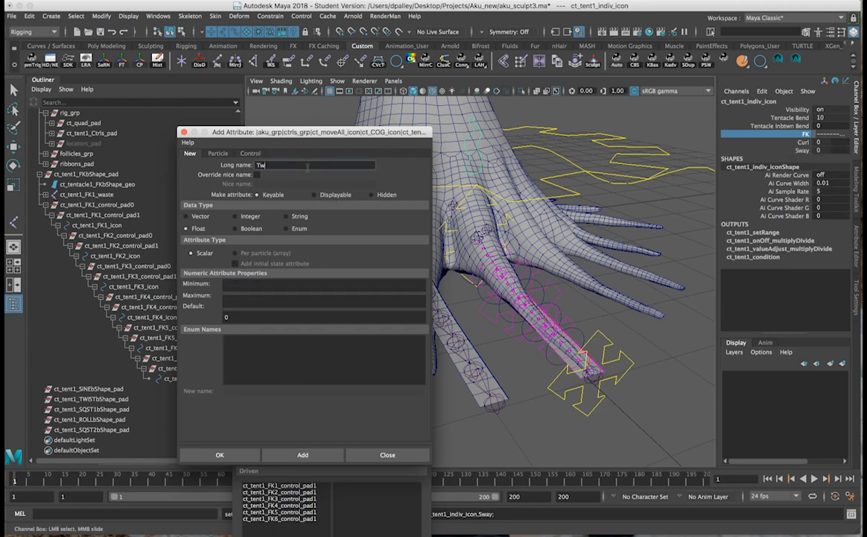
pyautogui.click(266, 282)
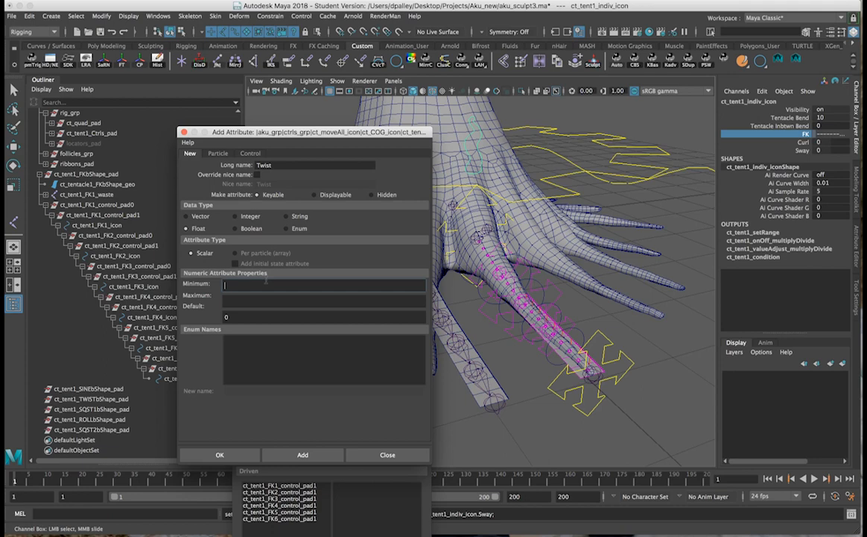
pyautogui.press('Tab')
pyautogui.write('10')
pyautogui.click(220, 454)
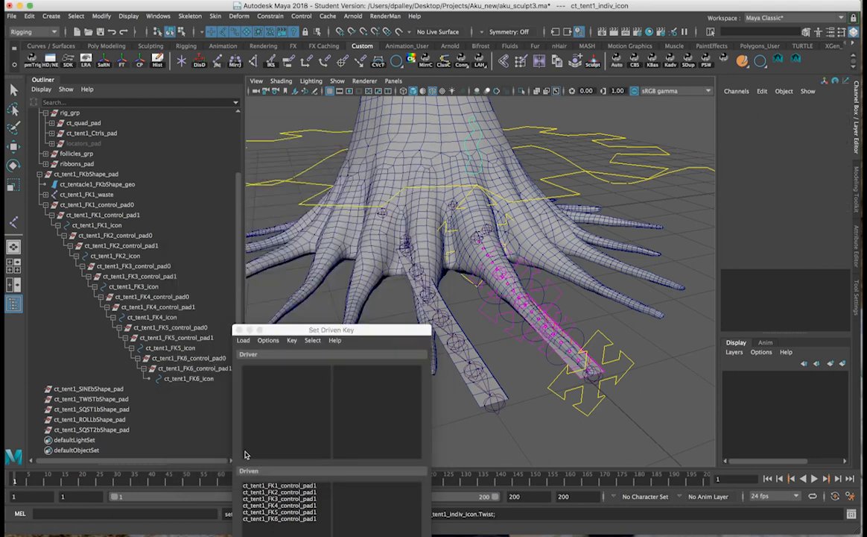
# Load ct_tent1_indiv_icon as the driver in Set Driven Key
pyautogui.moveTo(335, 325); pyautogui.dragTo(202, 137)
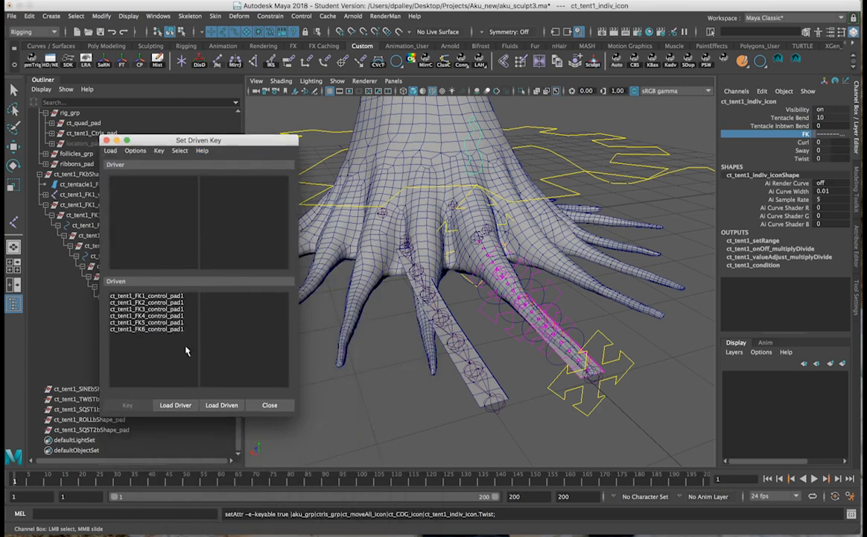
pyautogui.click(175, 404)
pyautogui.moveTo(403, 263)
pyautogui.keyDown('alt'); pyautogui.mouseDown(button='middle')
pyautogui.moveTo(436, 285)
pyautogui.moveTo(417, 264)
pyautogui.mouseUp(button='middle'); pyautogui.keyUp('alt')
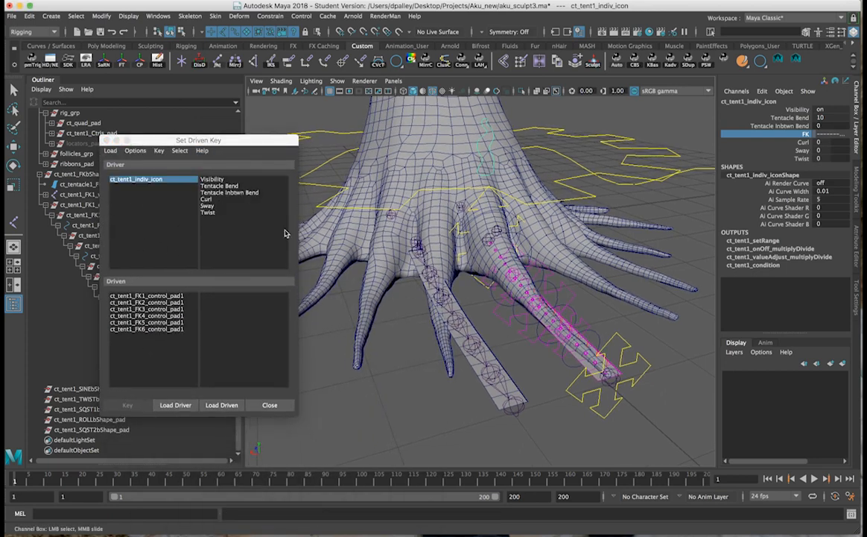
# Key Rotate Z of all six FK control pads against the driver's Curl attribute at 0 and reselect the driver control
pyautogui.click(215, 199)
pyautogui.moveTo(155, 300); pyautogui.dragTo(149, 328)
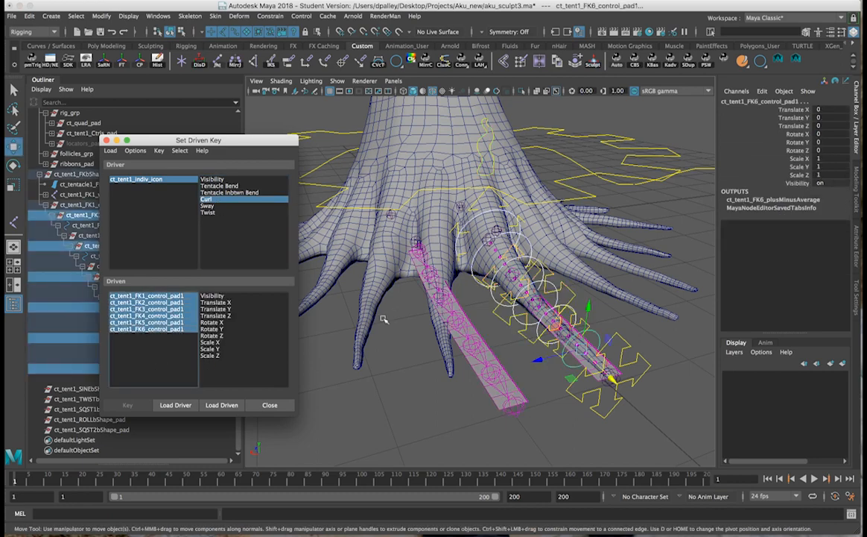
pyautogui.keyDown('alt'); pyautogui.moveTo(388, 318); pyautogui.dragTo(376, 322); pyautogui.keyUp('alt')
pyautogui.keyDown('alt'); pyautogui.moveTo(465, 335); pyautogui.dragTo(537, 313); pyautogui.keyUp('alt')
pyautogui.press('e')
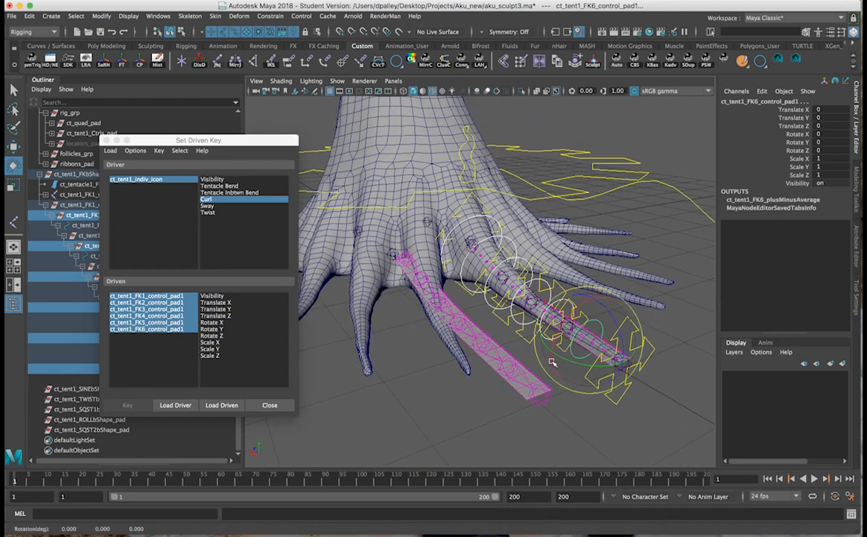
pyautogui.keyDown('alt'); pyautogui.moveTo(521, 355); pyautogui.dragTo(509, 354); pyautogui.keyUp('alt')
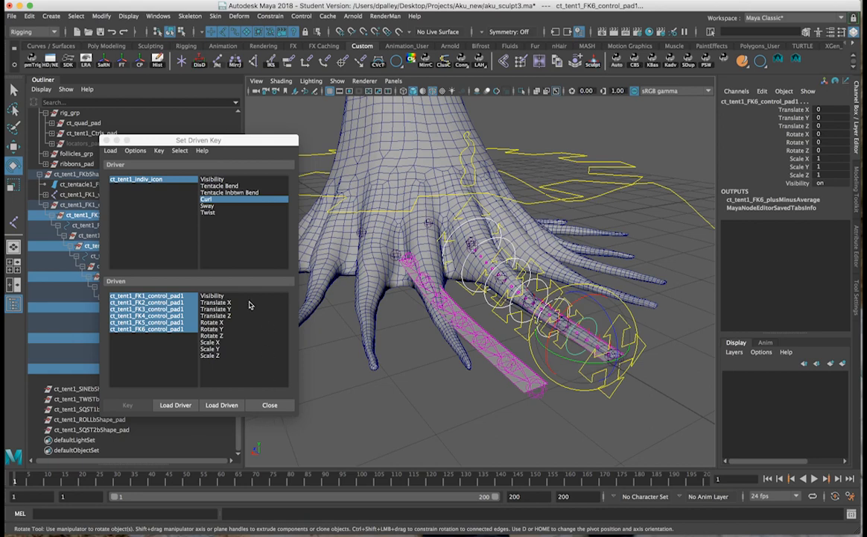
pyautogui.click(232, 336)
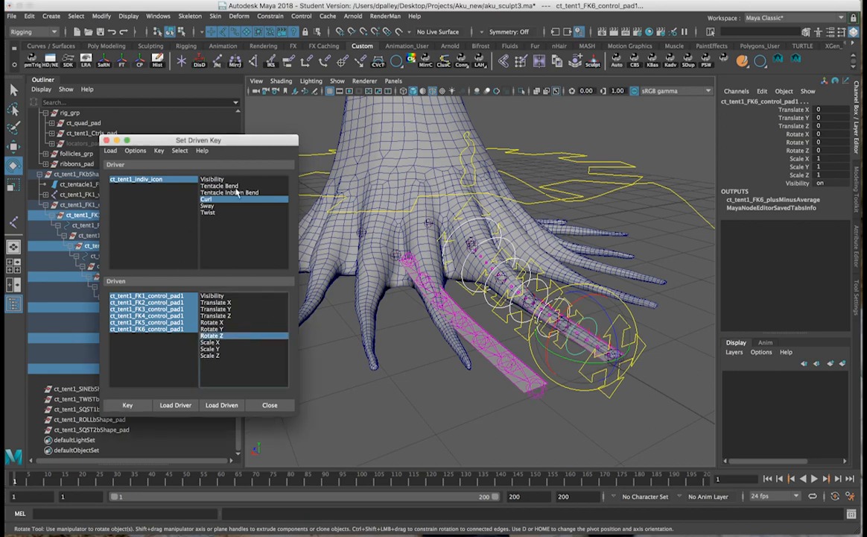
pyautogui.click(128, 405)
pyautogui.click(170, 184)
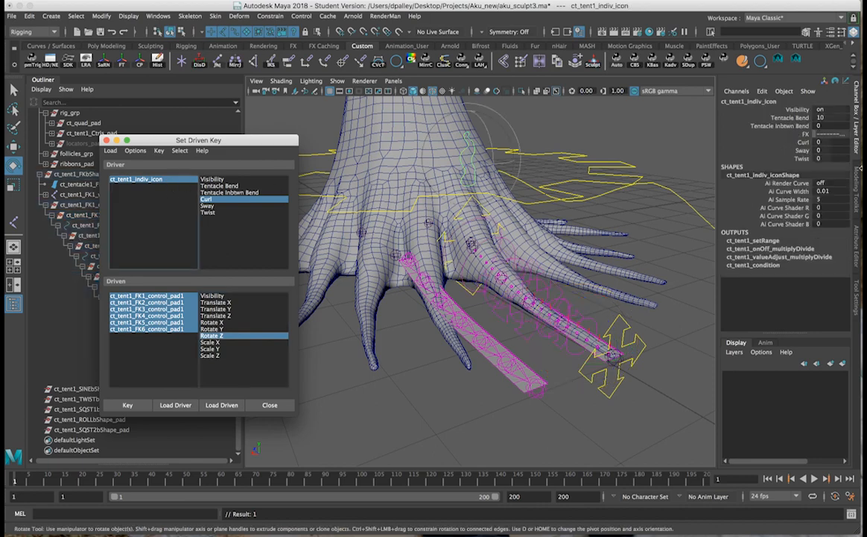
# Set the driver's Curl to -10 and rotate all six FK control pads about -42 degrees in Z
pyautogui.click(802, 141)
pyautogui.moveTo(474, 225); pyautogui.dragTo(330, 248, button='middle')
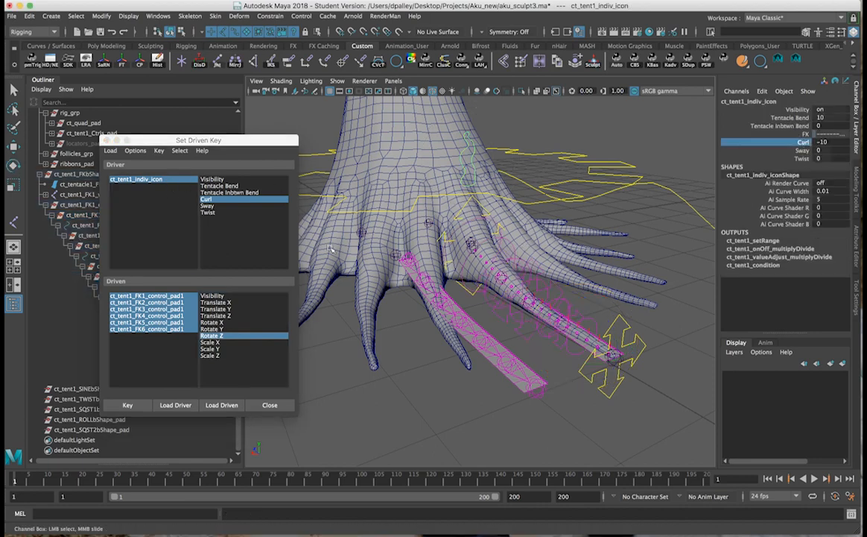
pyautogui.moveTo(179, 297); pyautogui.dragTo(181, 330)
pyautogui.moveTo(552, 280); pyautogui.dragTo(612, 350)
pyautogui.keyDown('alt'); pyautogui.moveTo(512, 298); pyautogui.dragTo(620, 300); pyautogui.keyUp('alt')
pyautogui.keyDown('alt'); pyautogui.moveTo(493, 315); pyautogui.dragTo(556, 317); pyautogui.keyUp('alt')
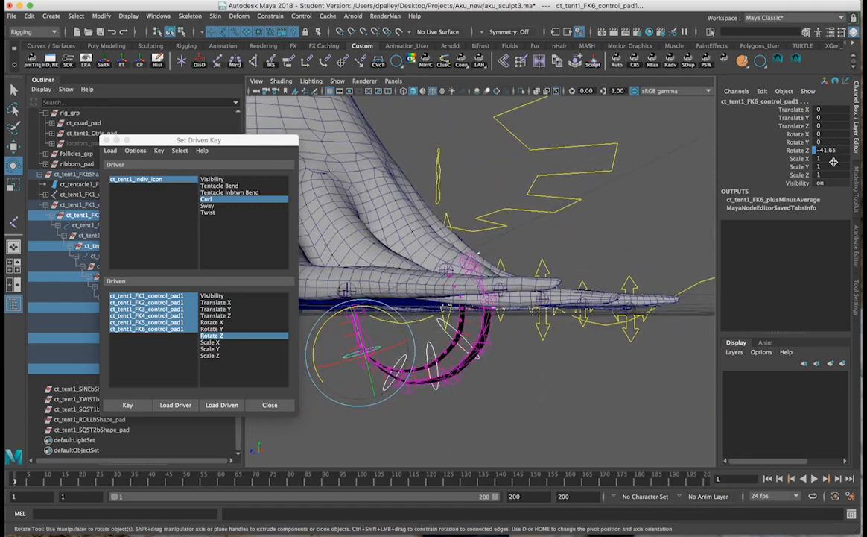
# Try a Rotate Z of -45 on all six FK control pads
pyautogui.click(828, 151)
pyautogui.write('-45')
pyautogui.press('Return')
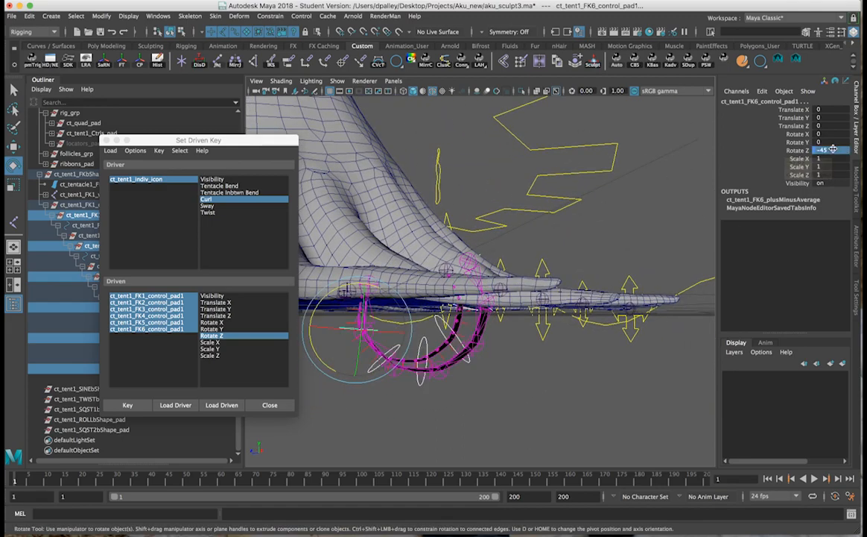
# Set Rotate Z of all six FK control pads to -40 and key it against Curl at -10
pyautogui.keyDown('alt'); pyautogui.moveTo(525, 242); pyautogui.dragTo(321, 222); pyautogui.keyUp('alt')
pyautogui.click(826, 150)
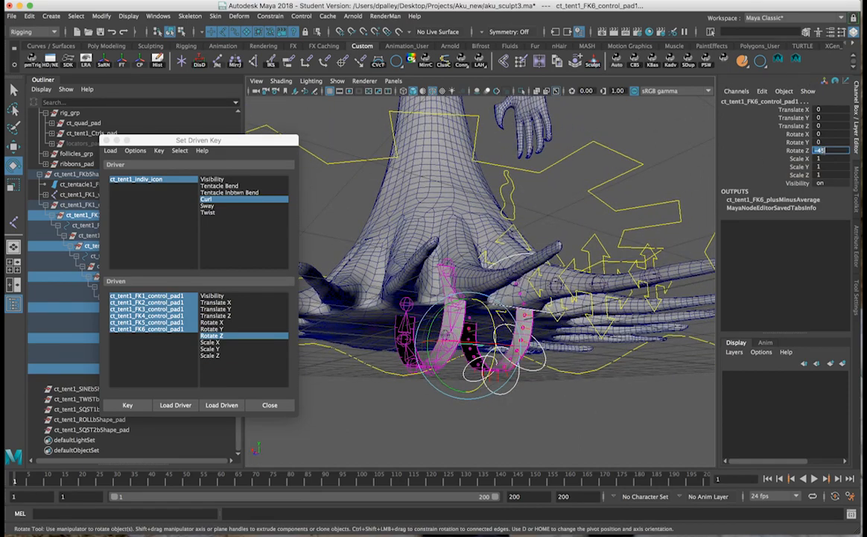
pyautogui.write('-40')
pyautogui.press('Return')
pyautogui.keyDown('alt'); pyautogui.moveTo(551, 227); pyautogui.dragTo(378, 278); pyautogui.keyUp('alt')
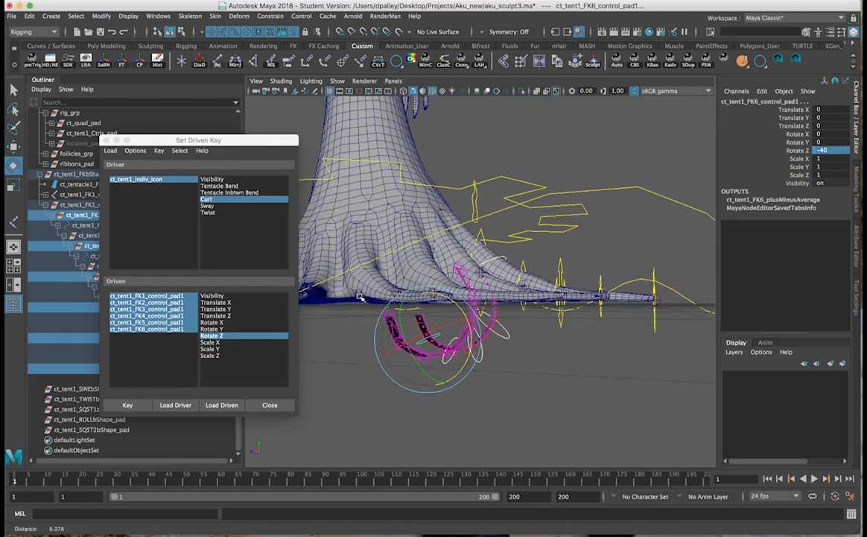
pyautogui.click(128, 405)
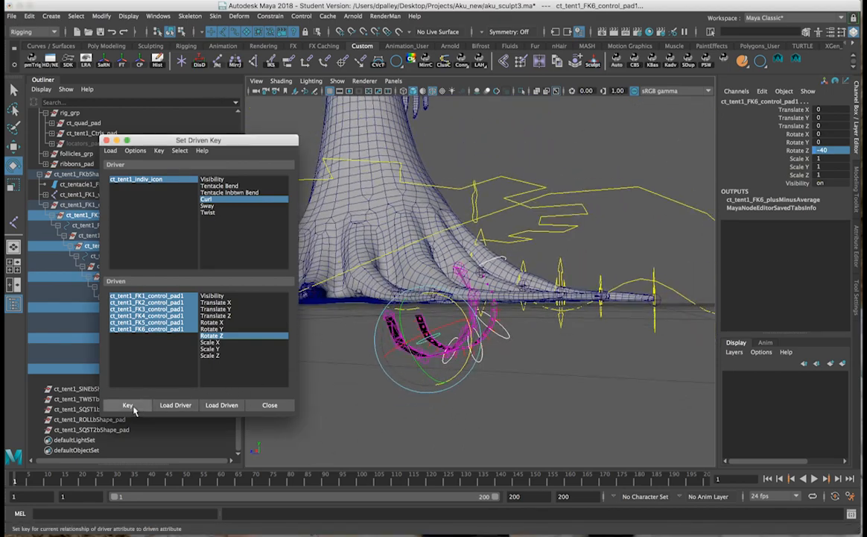
# Set the driver's Curl to 10 and rotate all six FK control pads about 35 degrees in Z
pyautogui.click(147, 179)
pyautogui.click(803, 143)
pyautogui.moveTo(573, 229); pyautogui.dragTo(660, 230, button='middle')
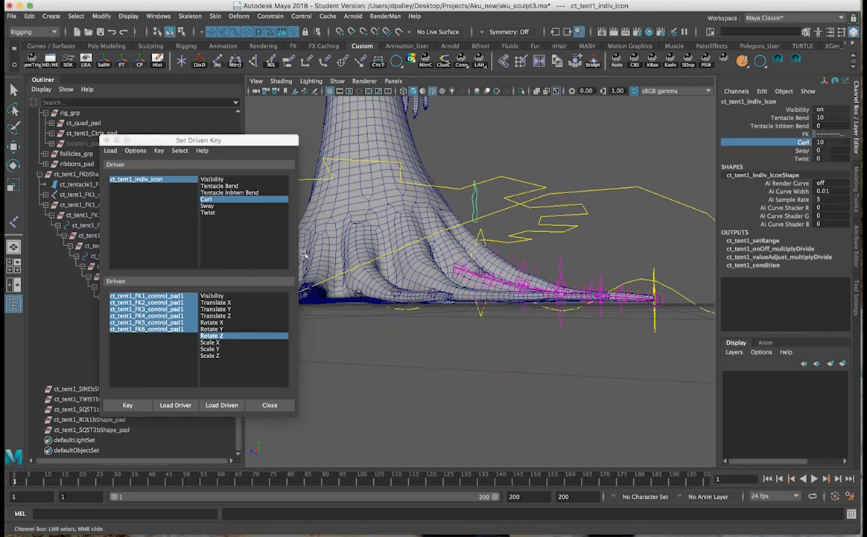
pyautogui.moveTo(149, 297); pyautogui.dragTo(148, 330)
pyautogui.keyDown('alt'); pyautogui.moveTo(527, 213); pyautogui.dragTo(492, 257); pyautogui.keyUp('alt')
pyautogui.keyDown('alt'); pyautogui.moveTo(544, 255); pyautogui.dragTo(622, 254, button='right'); pyautogui.keyUp('alt')
pyautogui.keyDown('alt'); pyautogui.moveTo(621, 254); pyautogui.dragTo(681, 240); pyautogui.keyUp('alt')
pyautogui.moveTo(571, 240); pyautogui.dragTo(568, 243, button='middle')
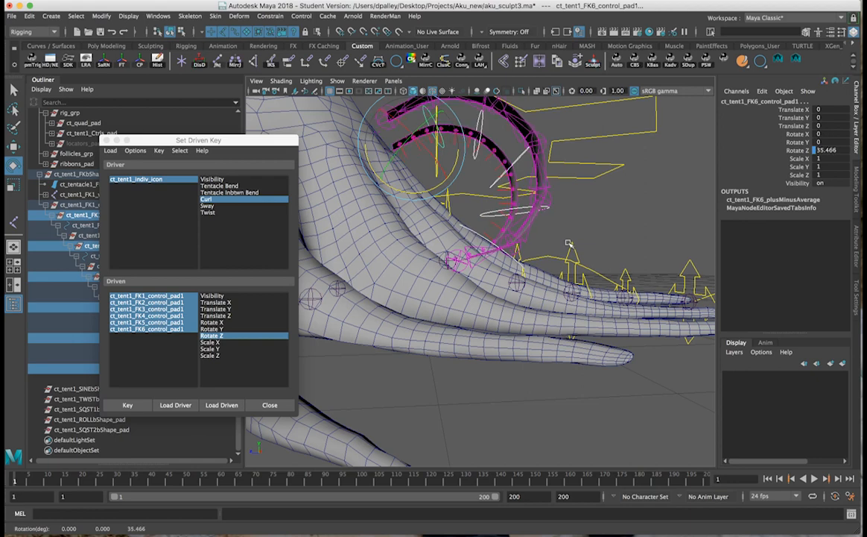
# Set Rotate Z of all six FK control pads to 36 and key it against Curl at 10
pyautogui.click(843, 150)
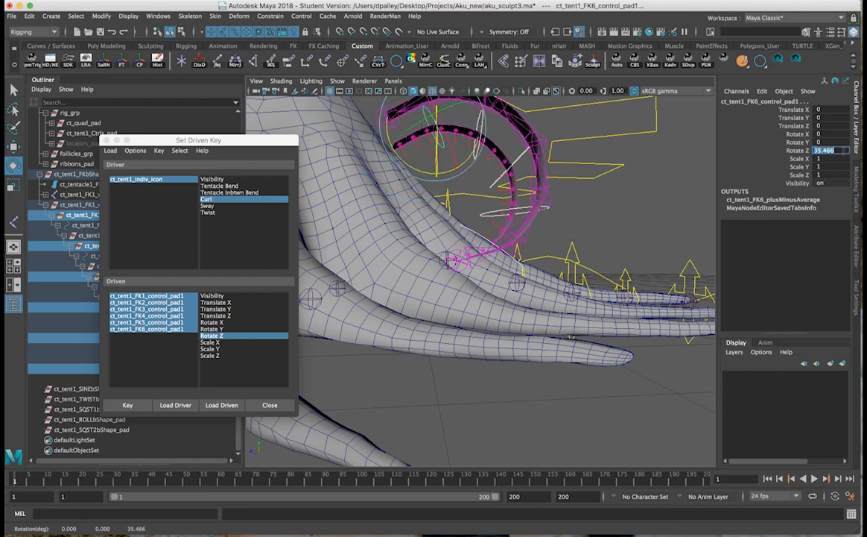
pyautogui.write('36')
pyautogui.press('Return')
pyautogui.keyDown('alt'); pyautogui.moveTo(522, 195); pyautogui.dragTo(466, 199); pyautogui.keyUp('alt')
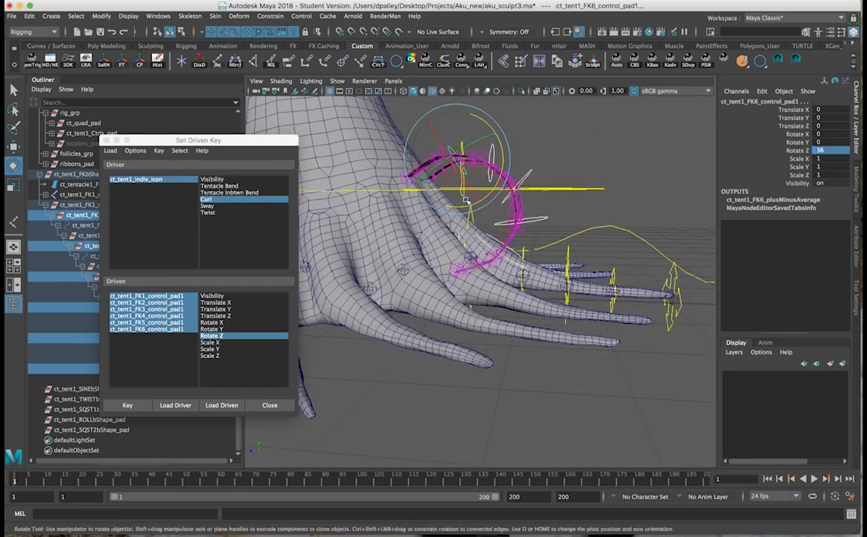
pyautogui.click(138, 406)
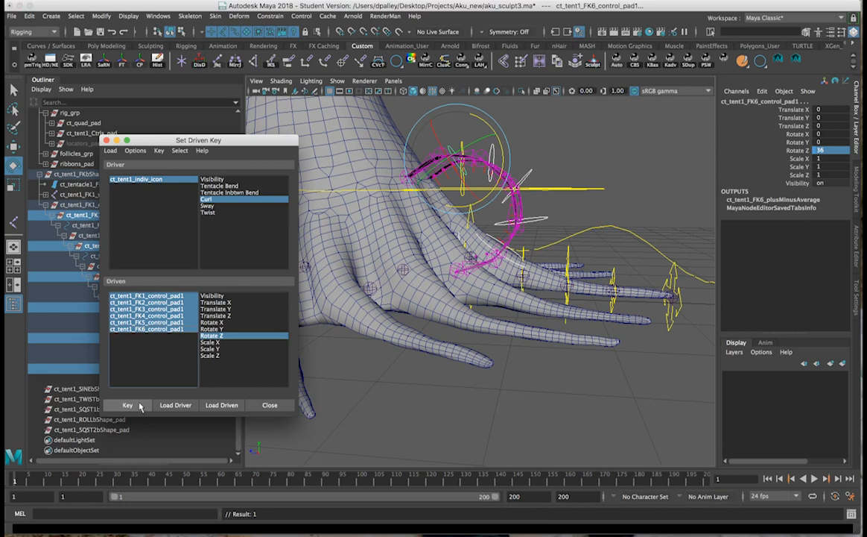
# Test the curl by scrubbing the driver's Curl attribute, and reset it to 0
pyautogui.click(143, 180)
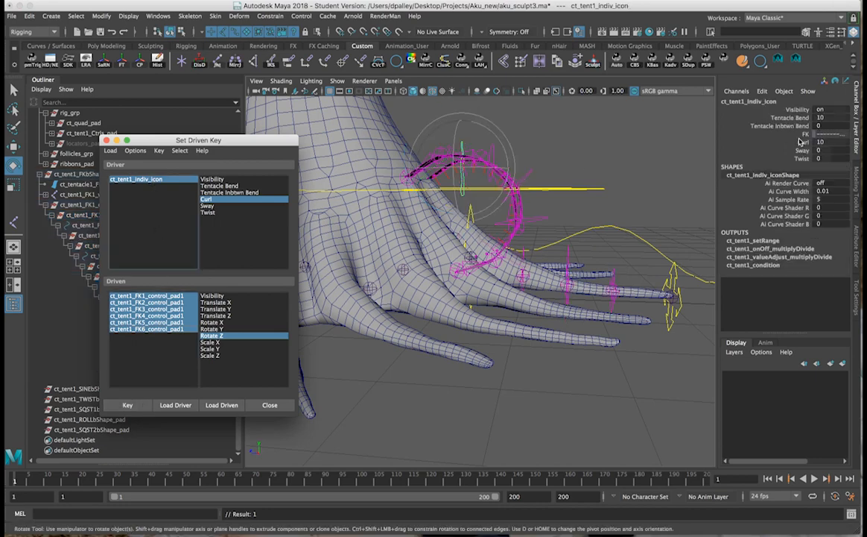
pyautogui.click(799, 142)
pyautogui.moveTo(637, 227); pyautogui.dragTo(545, 224, button='middle')
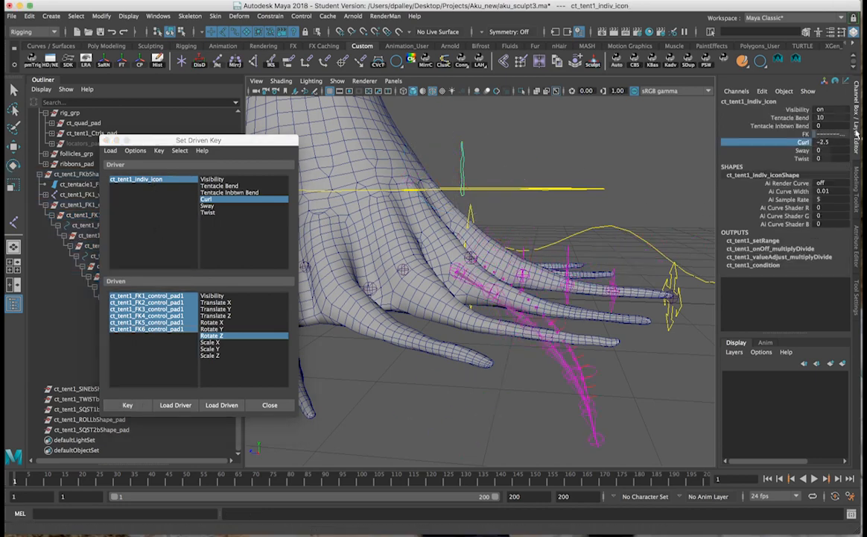
pyautogui.click(834, 142)
pyautogui.write('0')
pyautogui.press('Return')
pyautogui.keyDown('alt'); pyautogui.moveTo(526, 319); pyautogui.dragTo(544, 328); pyautogui.keyUp('alt')
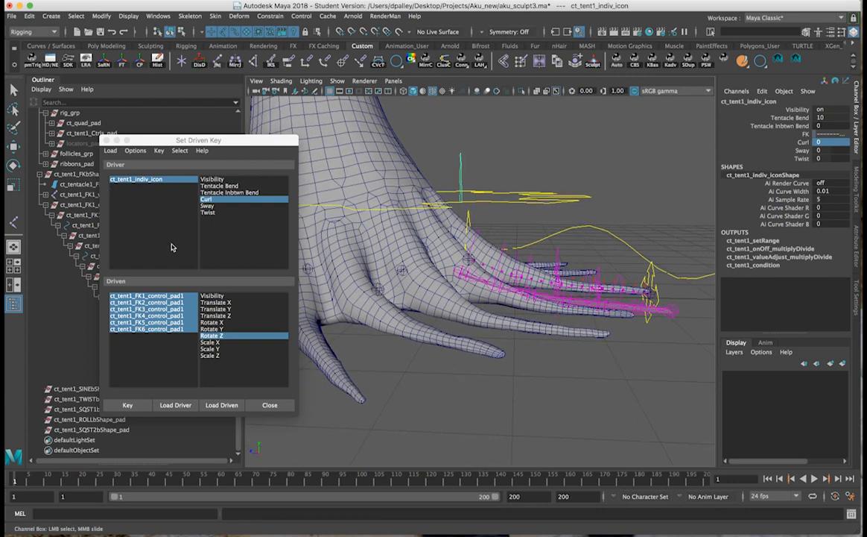
# Key Rotate Y of all six FK control pads against the driver's Sway attribute at 0
pyautogui.click(210, 205)
pyautogui.click(213, 329)
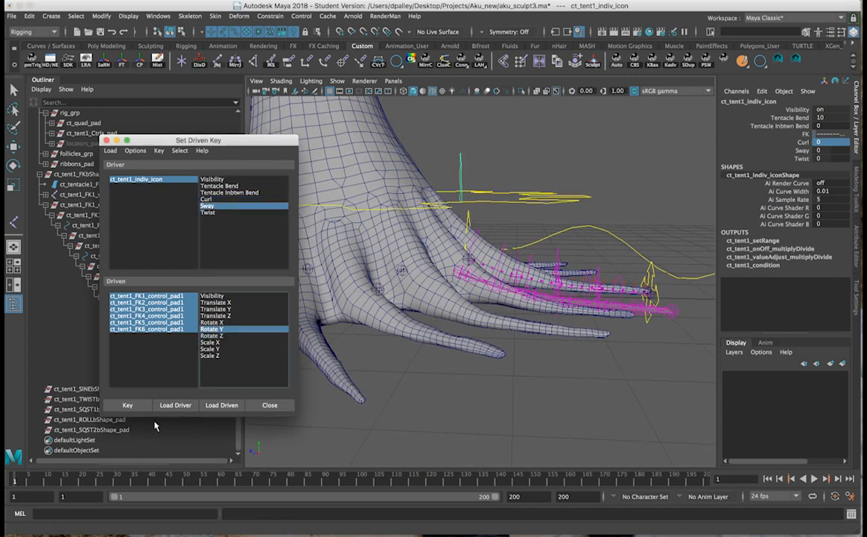
pyautogui.click(126, 405)
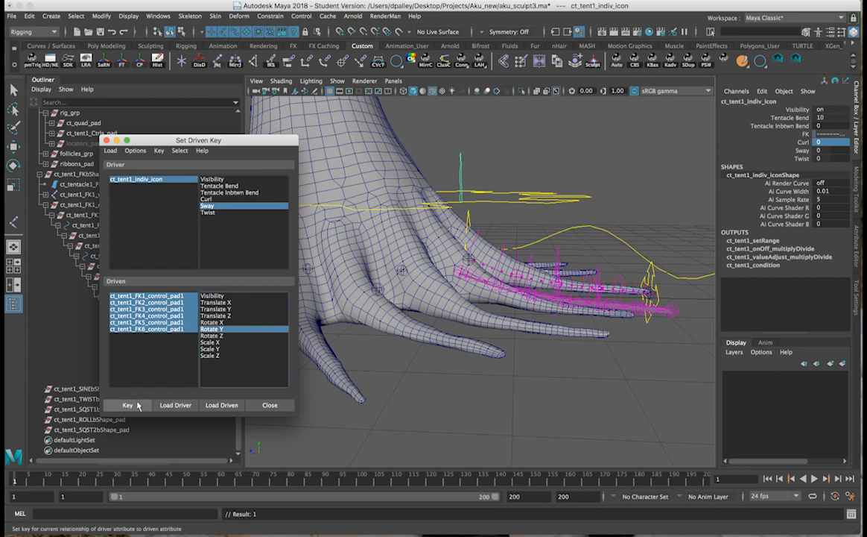
# Set the driver's Sway to -10 and rotate all six FK control pads about -29 degrees in Y
pyautogui.click(802, 150)
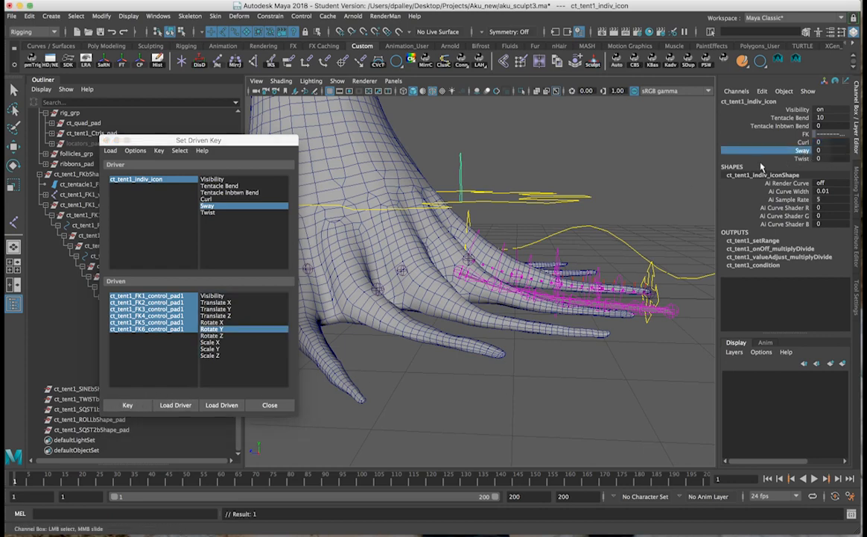
pyautogui.moveTo(598, 232); pyautogui.dragTo(546, 209, button='middle')
pyautogui.keyDown('ctrl'); pyautogui.click(173, 329); pyautogui.keyUp('ctrl')
pyautogui.moveTo(173, 326); pyautogui.dragTo(173, 330)
pyautogui.keyDown('alt'); pyautogui.moveTo(626, 254); pyautogui.dragTo(587, 275); pyautogui.keyUp('alt')
pyautogui.moveTo(526, 287); pyautogui.dragTo(555, 312)
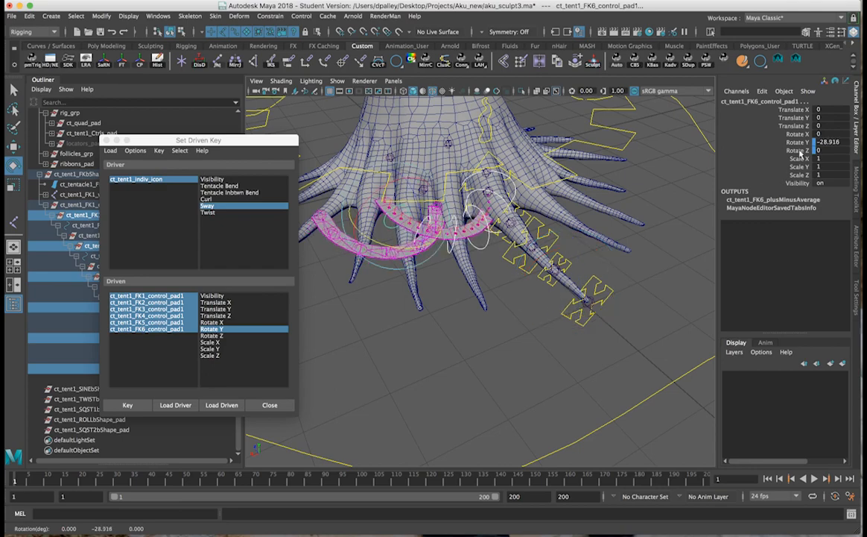
# Set Rotate Y of all six FK control pads to -30 and key it against Sway at -10
pyautogui.click(824, 142)
pyautogui.keyDown('alt'); pyautogui.moveTo(477, 254); pyautogui.dragTo(489, 237); pyautogui.keyUp('alt')
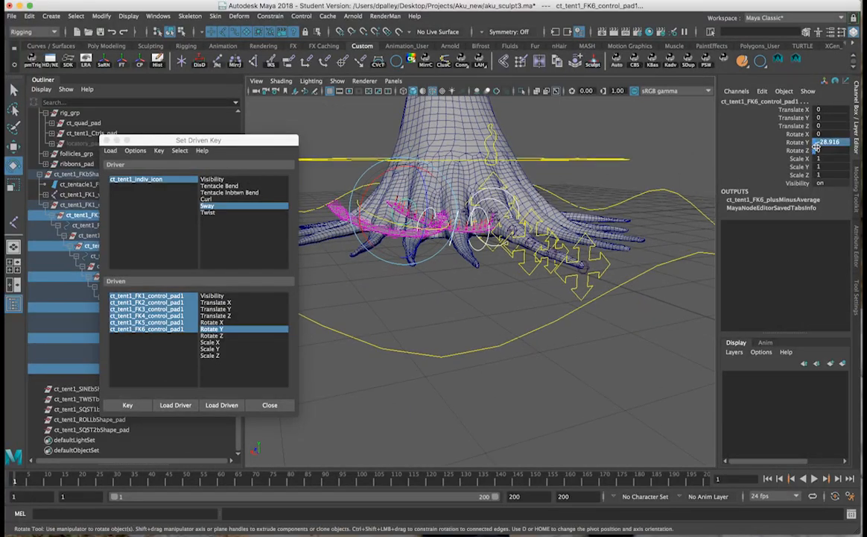
pyautogui.press('-')
pyautogui.press('0')
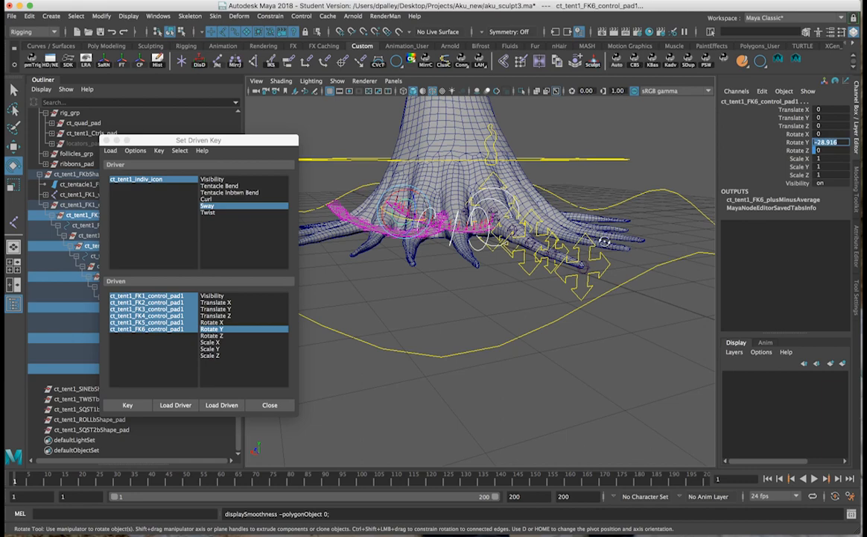
pyautogui.keyDown('alt'); pyautogui.moveTo(605, 242); pyautogui.dragTo(607, 238); pyautogui.keyUp('alt')
pyautogui.click(831, 143)
pyautogui.write('-30')
pyautogui.press('Return')
pyautogui.click(130, 404)
# With the driver's Sway at 10, set Rotate Y of all six FK control pads to 30 and key it
pyautogui.click(153, 180)
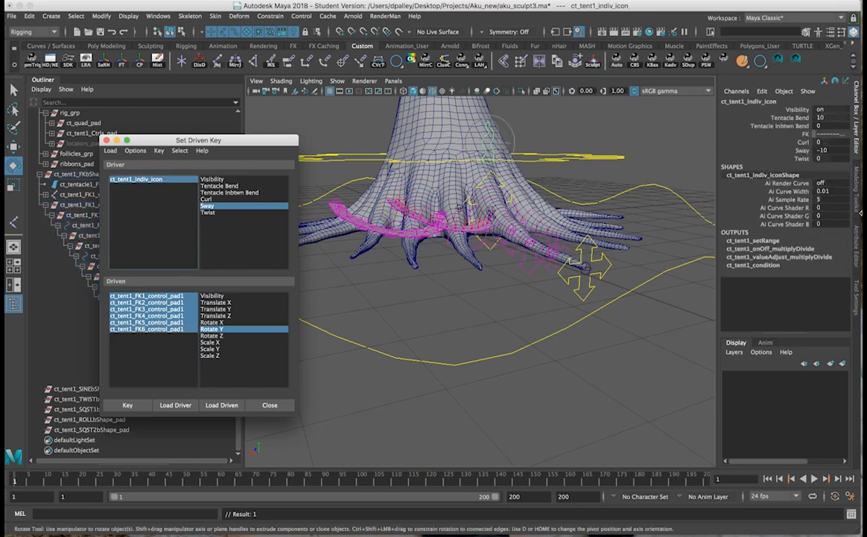
pyautogui.click(799, 150)
pyautogui.moveTo(799, 150); pyautogui.dragTo(861, 196, button='middle')
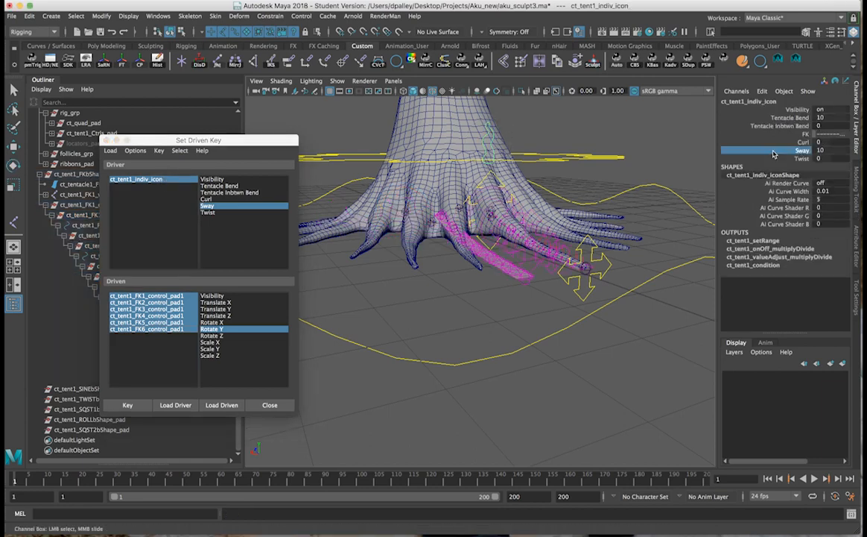
pyautogui.click(146, 328)
pyautogui.click(833, 143)
pyautogui.write('3')
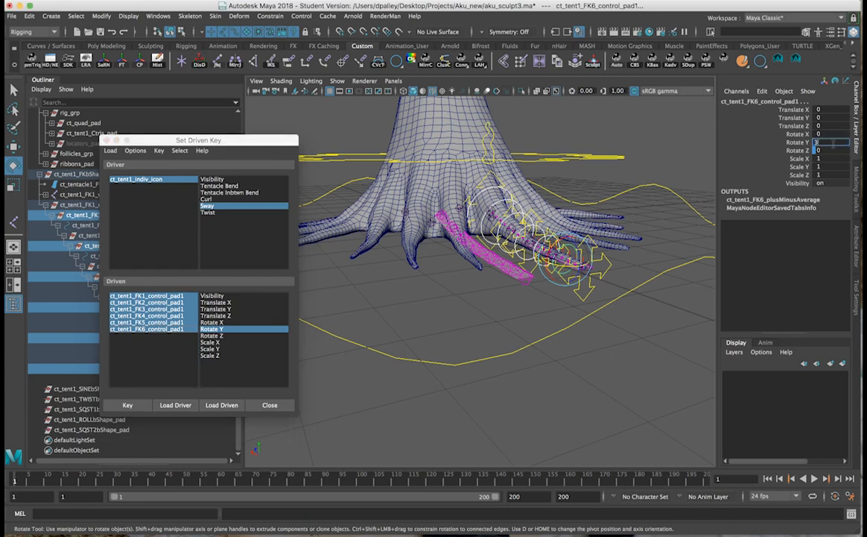
pyautogui.write('0')
pyautogui.press('Return')
pyautogui.click(127, 405)
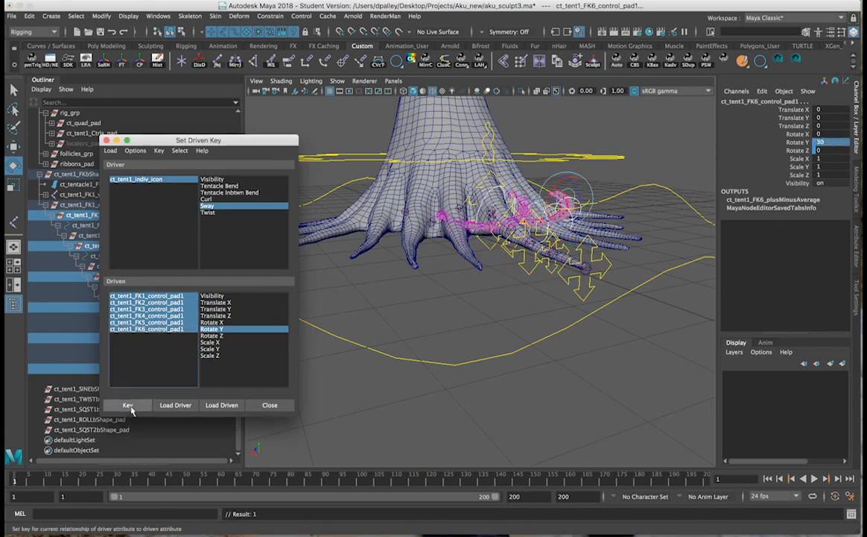
# Test the sway by scrubbing the driver's Sway attribute, and reset it to 0
pyautogui.click(153, 180)
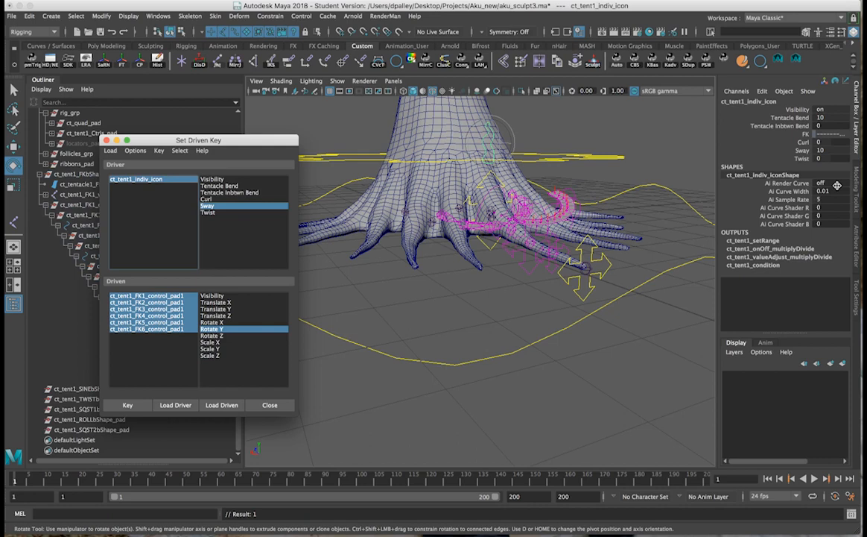
pyautogui.click(801, 151)
pyautogui.moveTo(801, 151); pyautogui.dragTo(753, 188, button='middle')
pyautogui.click(821, 152)
pyautogui.write('0')
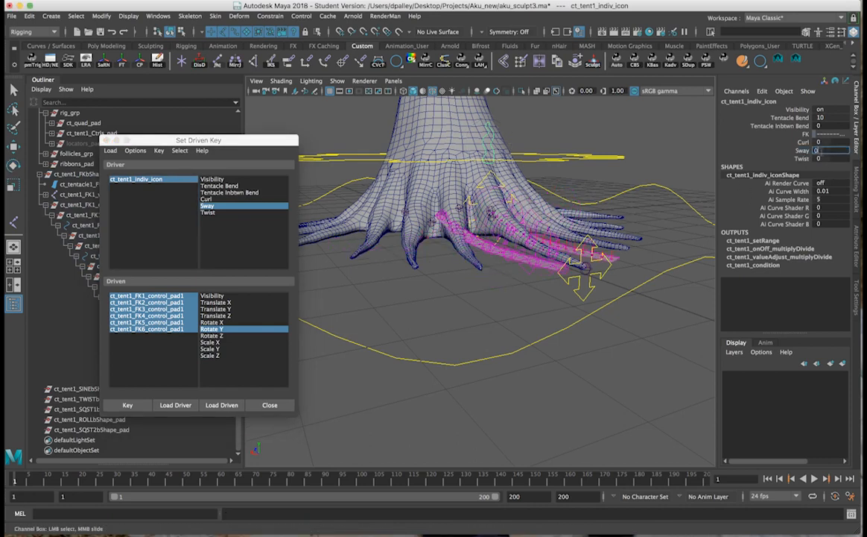
pyautogui.press('Return')
# Key Rotate X of all six FK control pads against the driver's Twist attribute at 0
pyautogui.keyDown('alt'); pyautogui.moveTo(461, 277); pyautogui.dragTo(430, 287); pyautogui.keyUp('alt')
pyautogui.click(223, 213)
pyautogui.click(213, 322)
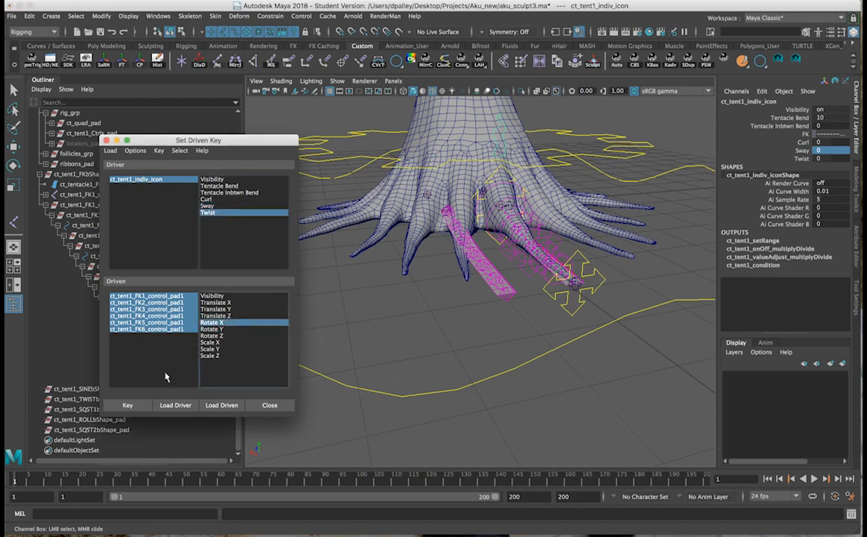
pyautogui.click(128, 405)
# With the driver's Twist at -10, set Rotate X of all six FK control pads to 60 and key it
pyautogui.click(803, 159)
pyautogui.moveTo(618, 165); pyautogui.dragTo(376, 166, button='middle')
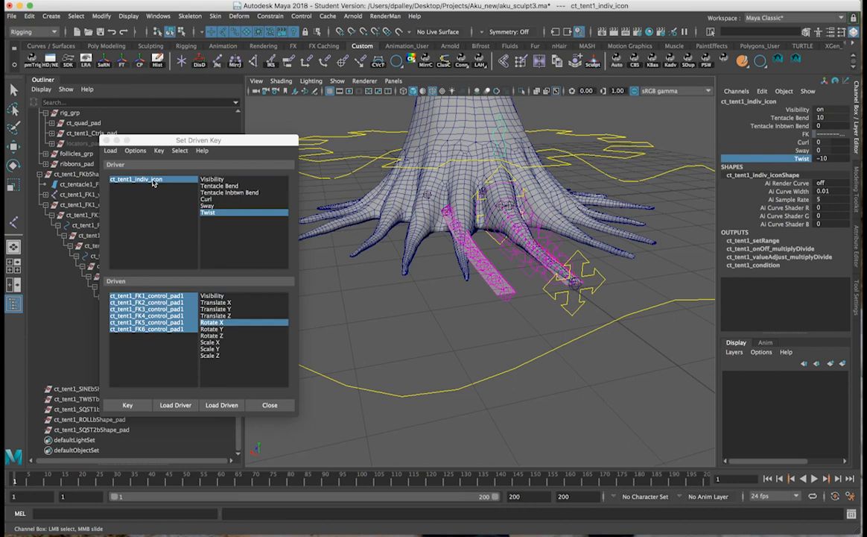
pyautogui.moveTo(151, 296); pyautogui.dragTo(152, 340)
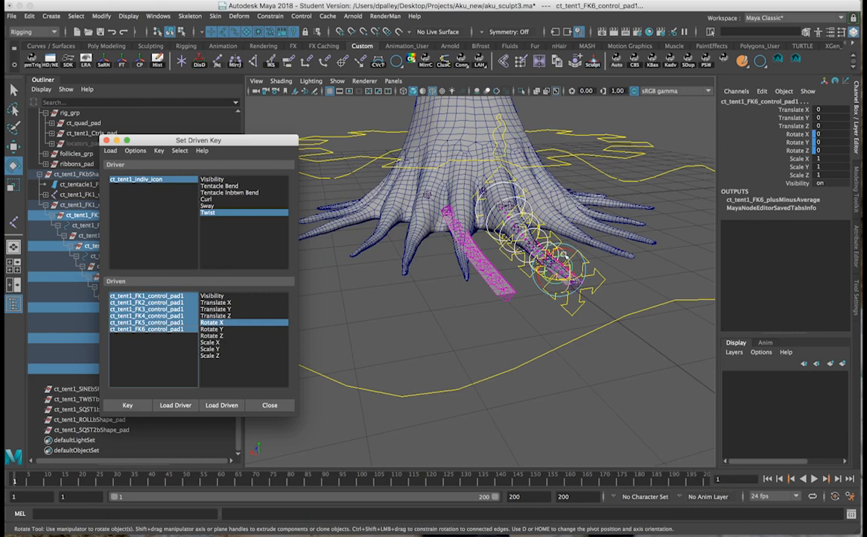
pyautogui.moveTo(514, 230); pyautogui.dragTo(537, 275)
pyautogui.click(824, 134)
pyautogui.write('60')
pyautogui.press('Return')
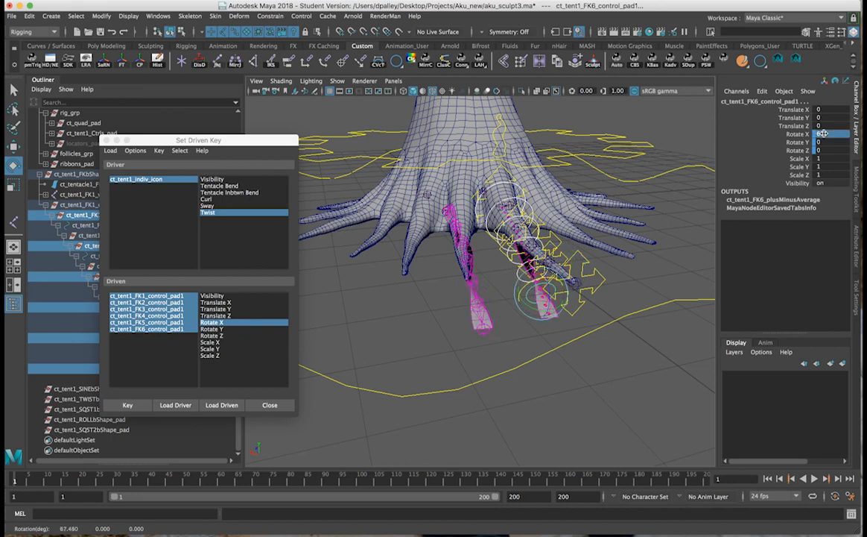
pyautogui.keyDown('alt'); pyautogui.moveTo(584, 241); pyautogui.dragTo(492, 235); pyautogui.keyUp('alt')
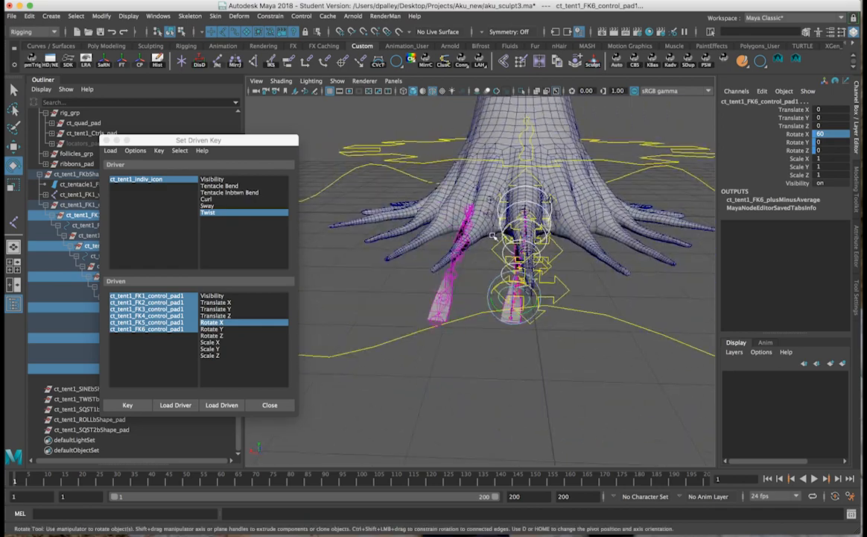
pyautogui.click(131, 404)
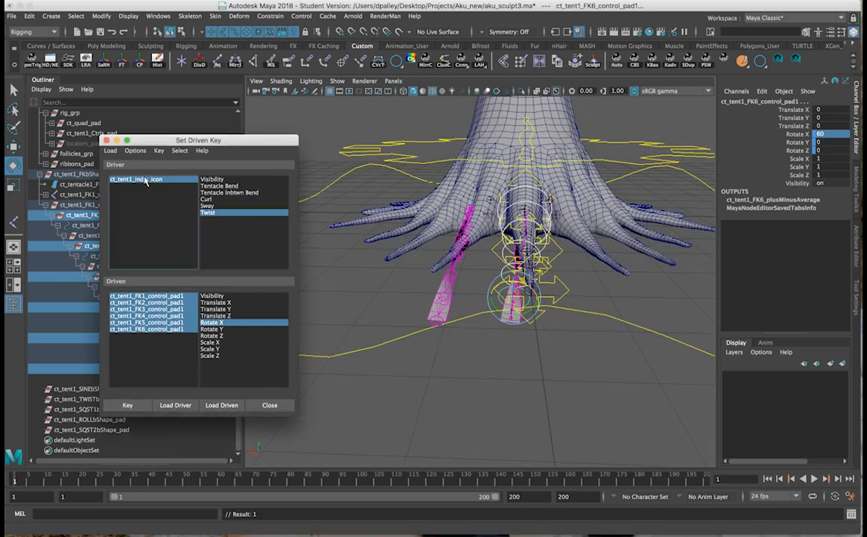
# With the driver's Twist at 10, set Rotate X of all six FK control pads to -60 and key it
pyautogui.click(136, 179)
pyautogui.click(797, 159)
pyautogui.moveTo(663, 195); pyautogui.dragTo(810, 224, button='middle')
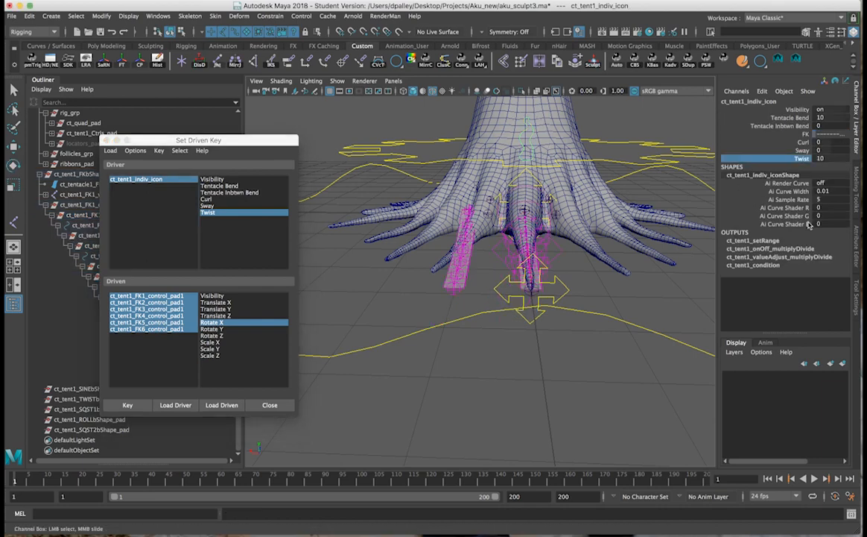
pyautogui.click(139, 300)
pyautogui.press('e')
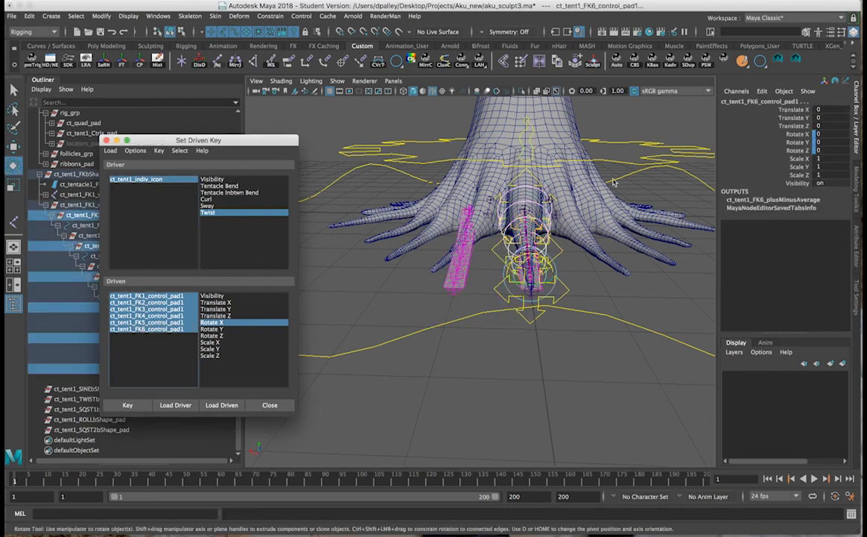
pyautogui.click(827, 150)
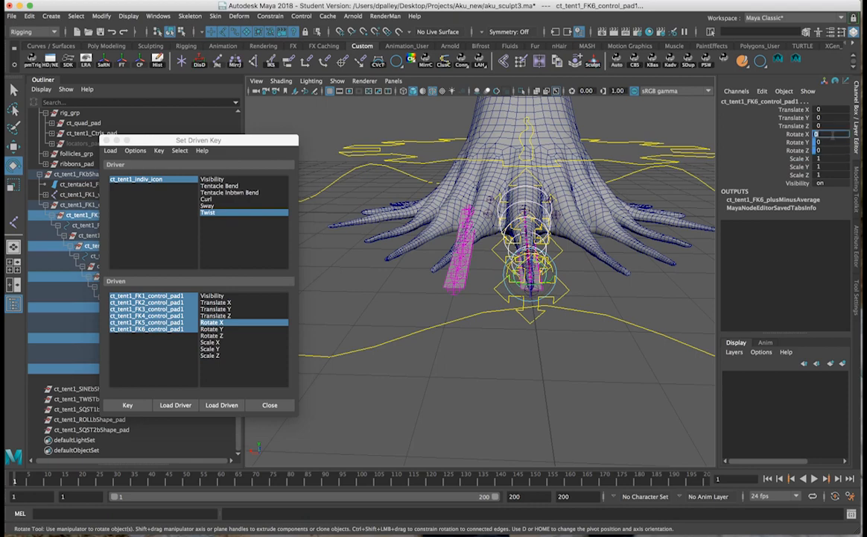
pyautogui.write('0')
pyautogui.press('Return')
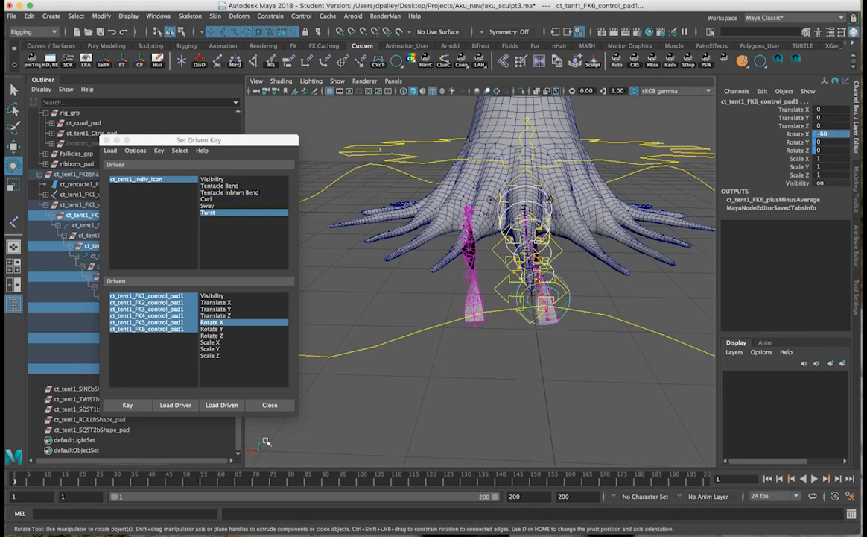
pyautogui.click(138, 406)
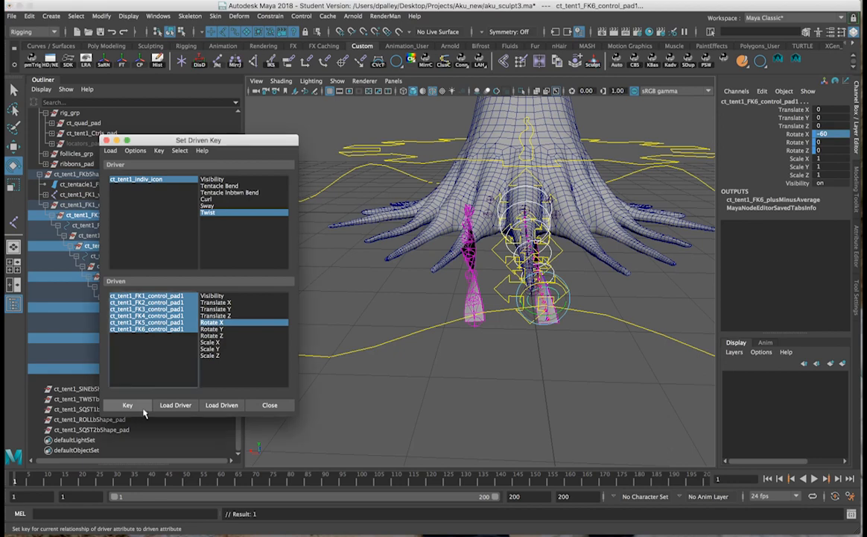
# Reset the driver's Twist attribute to 0, test the twist by scrubbing it, and undo the scrub
pyautogui.click(149, 180)
pyautogui.click(839, 158)
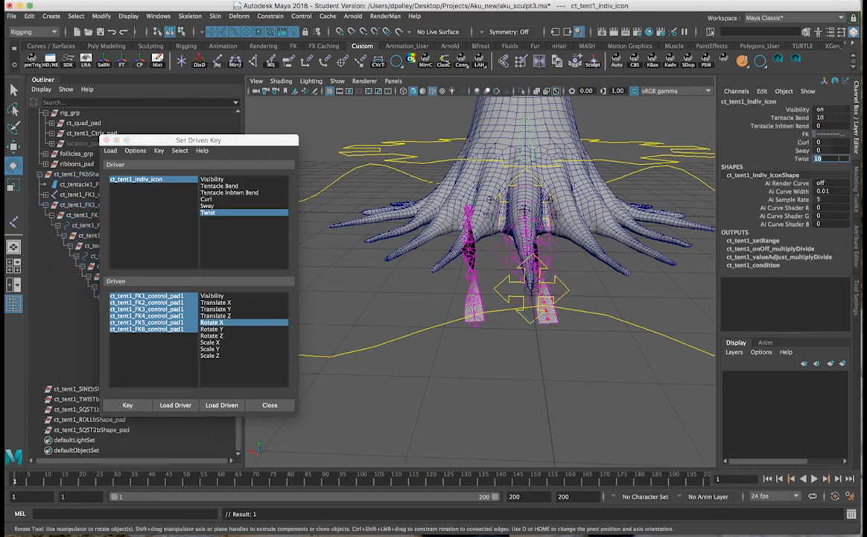
pyautogui.press('Return')
pyautogui.click(804, 158)
pyautogui.moveTo(514, 195); pyautogui.dragTo(382, 195, button='middle')
pyautogui.press('z')
pyautogui.keyDown('alt'); pyautogui.moveTo(596, 316); pyautogui.dragTo(499, 280, button='right'); pyautogui.keyUp('alt')
pyautogui.keyDown('alt'); pyautogui.moveTo(499, 279); pyautogui.dragTo(533, 305); pyautogui.keyUp('alt')
pyautogui.click(554, 370)
pyautogui.keyDown('alt'); pyautogui.moveTo(521, 350); pyautogui.dragTo(496, 350); pyautogui.keyUp('alt')
pyautogui.keyDown('alt'); pyautogui.moveTo(522, 335); pyautogui.dragTo(611, 354, button='right'); pyautogui.keyUp('alt')
pyautogui.keyDown('alt'); pyautogui.moveTo(516, 195); pyautogui.dragTo(515, 172, button='middle'); pyautogui.keyUp('alt')
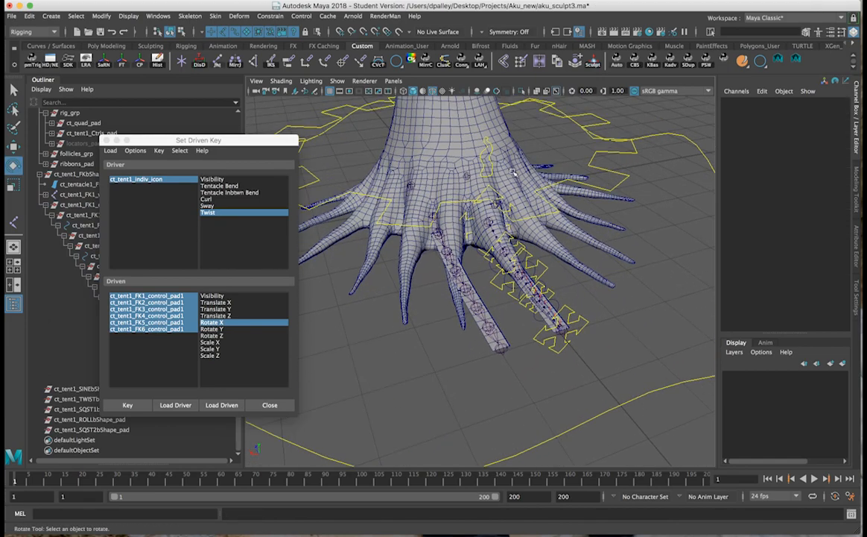
pyautogui.keyDown('alt'); pyautogui.moveTo(493, 286); pyautogui.dragTo(484, 290); pyautogui.keyUp('alt')
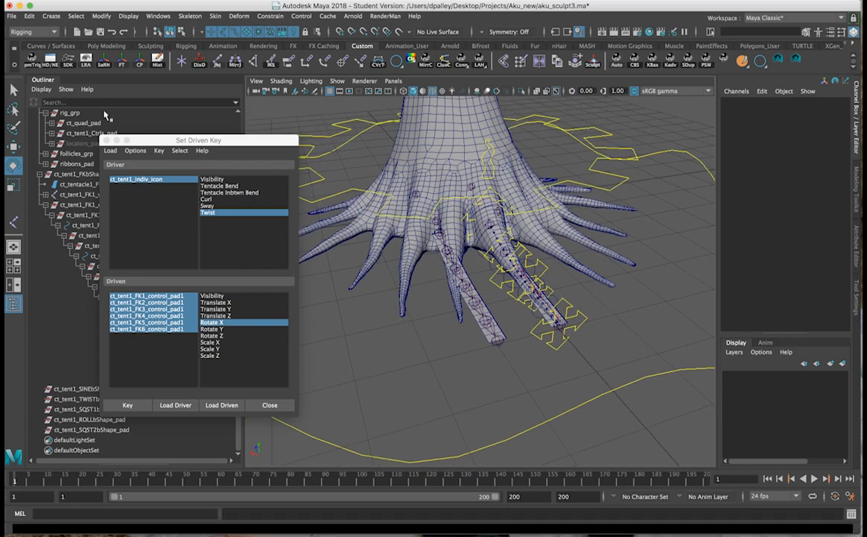
# Collapse and hide the ct_tent1_FKbShape_pad group, and close the Set Driven Key window
pyautogui.moveTo(145, 141); pyautogui.dragTo(304, 309)
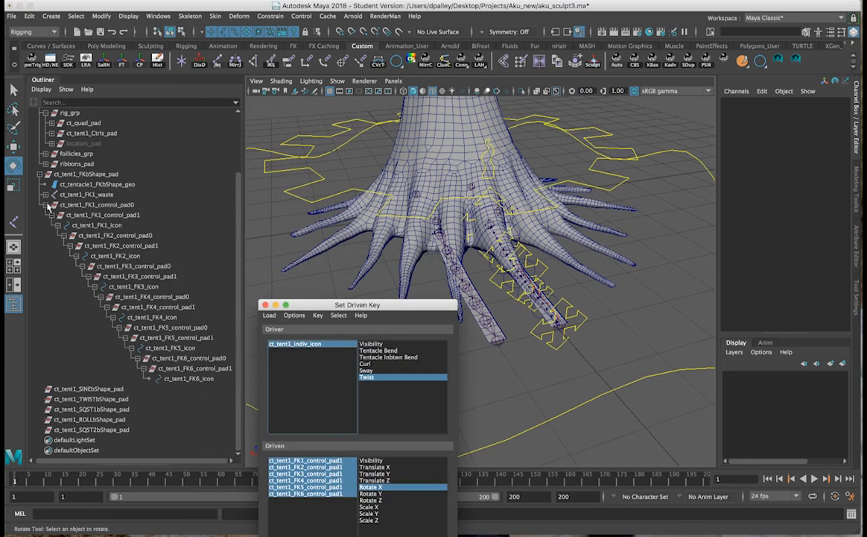
pyautogui.click(47, 205)
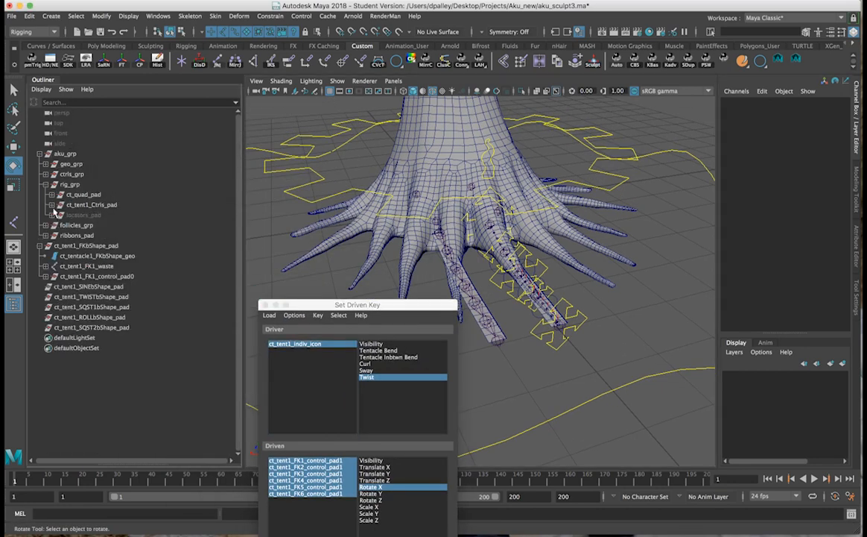
pyautogui.click(40, 246)
pyautogui.click(85, 246)
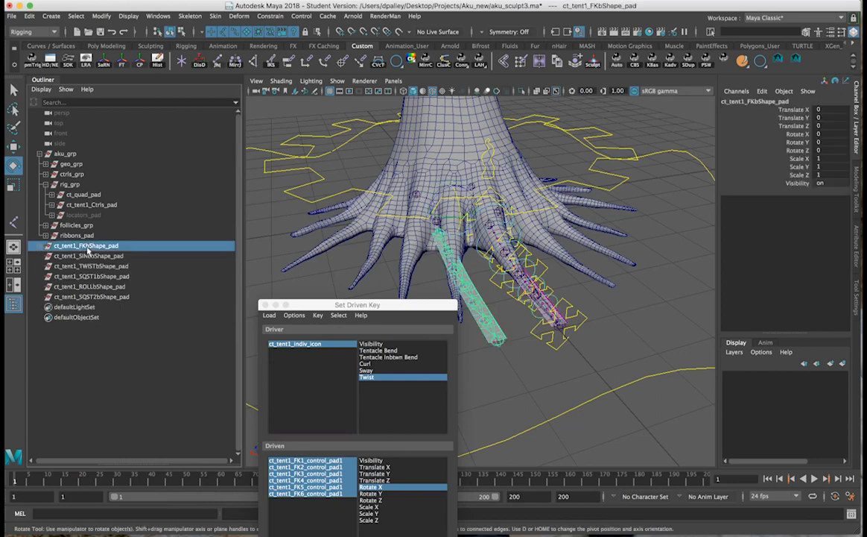
pyautogui.hotkey('ctrl', 'h')
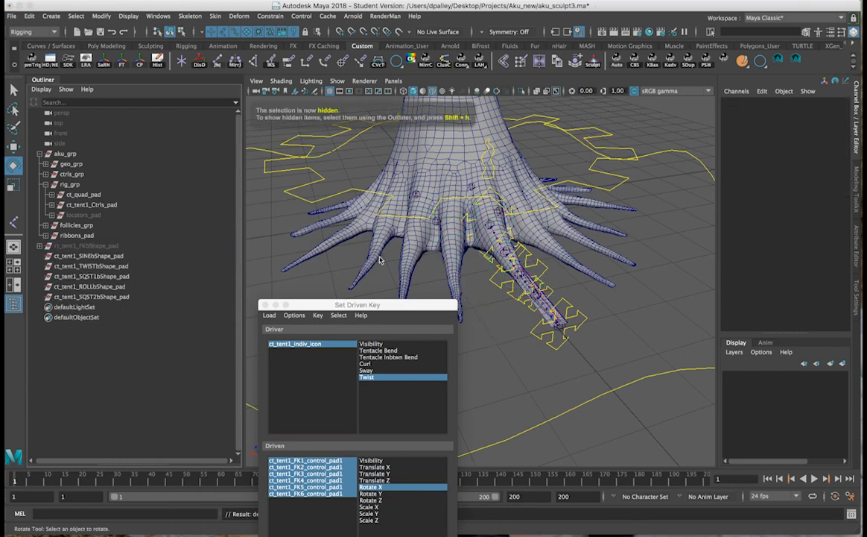
pyautogui.keyDown('alt'); pyautogui.moveTo(515, 228); pyautogui.dragTo(474, 189, button='middle'); pyautogui.keyUp('alt')
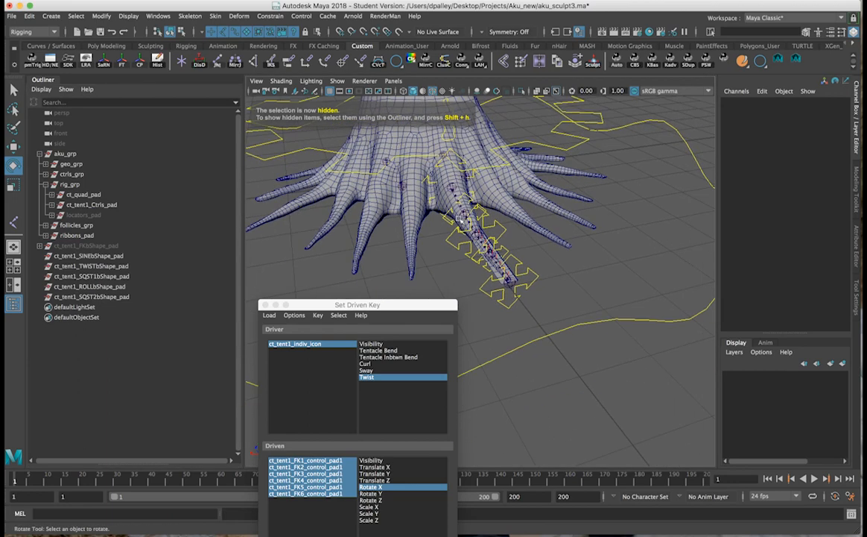
pyautogui.click(265, 304)
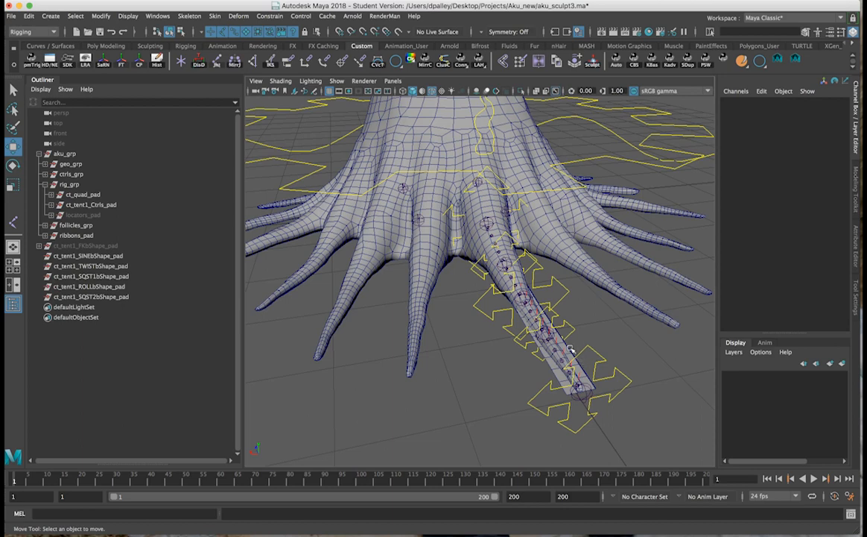
# Duplicate ct_tentacle1_ribbon and unlock the duplicate's translate, rotate and scale channels
pyautogui.click(569, 348)
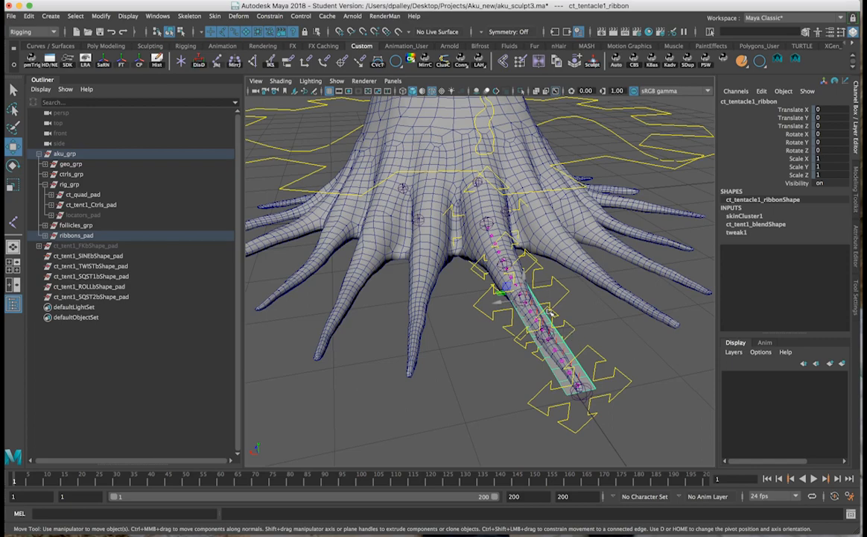
pyautogui.keyDown('alt'); pyautogui.moveTo(545, 302); pyautogui.dragTo(513, 285); pyautogui.keyUp('alt')
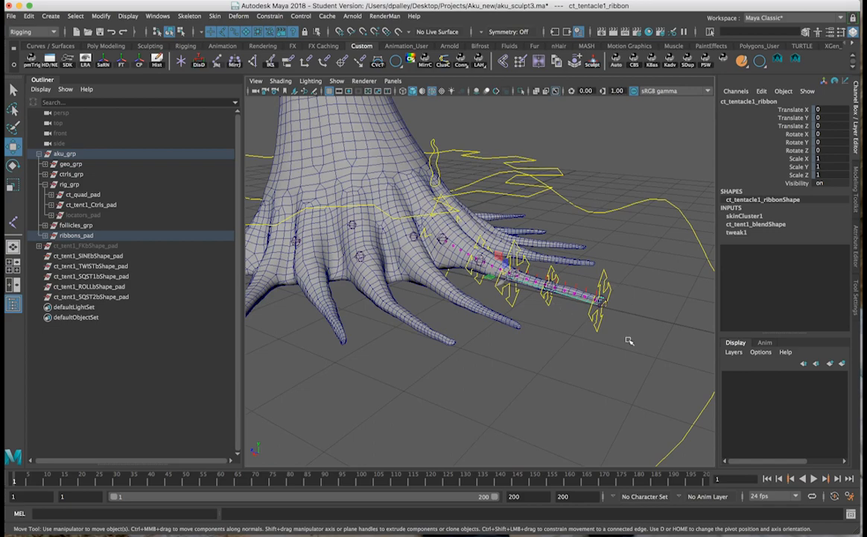
pyautogui.keyDown('alt'); pyautogui.moveTo(629, 340); pyautogui.dragTo(549, 229); pyautogui.keyUp('alt')
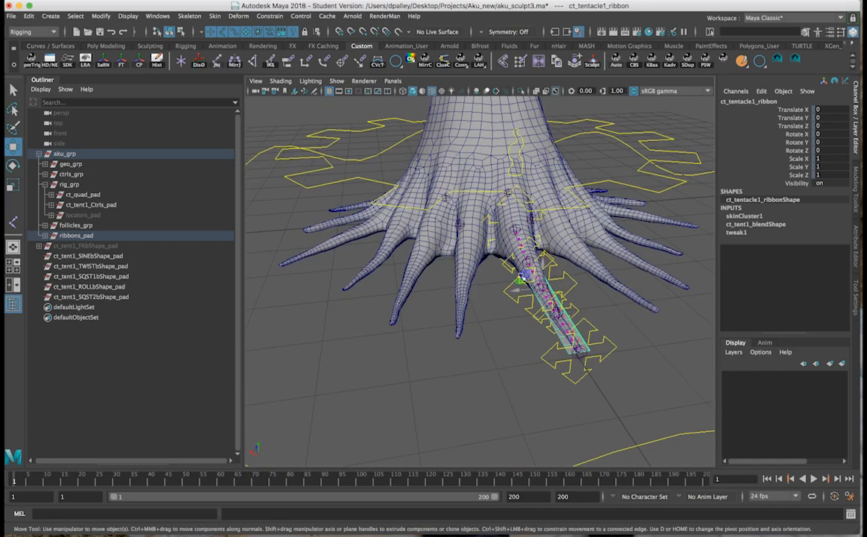
pyautogui.keyDown('alt'); pyautogui.moveTo(542, 336); pyautogui.dragTo(570, 292); pyautogui.keyUp('alt')
pyautogui.keyDown('alt'); pyautogui.moveTo(523, 323); pyautogui.dragTo(523, 323, button='right'); pyautogui.keyUp('alt')
pyautogui.keyDown('alt'); pyautogui.moveTo(523, 324); pyautogui.dragTo(493, 344); pyautogui.keyUp('alt')
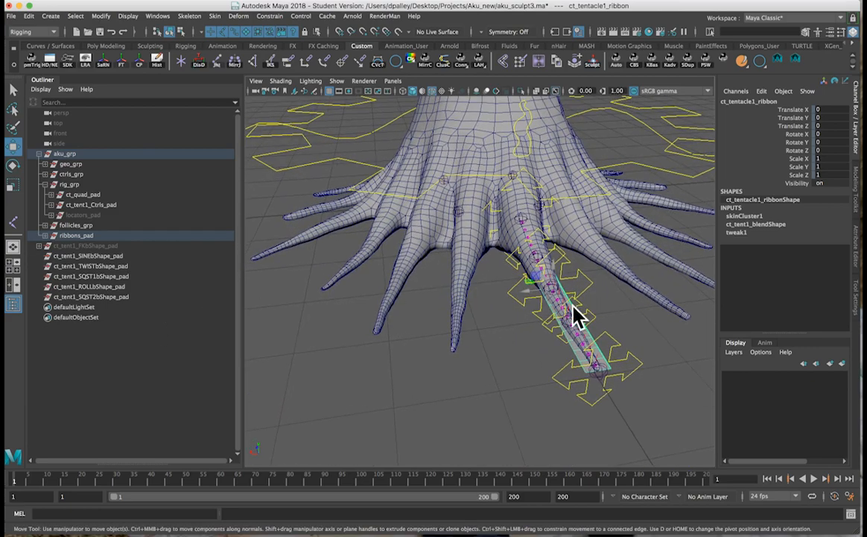
pyautogui.keyDown('alt'); pyautogui.moveTo(574, 313); pyautogui.dragTo(593, 303); pyautogui.keyUp('alt')
pyautogui.hotkey('ctrl', 'd')
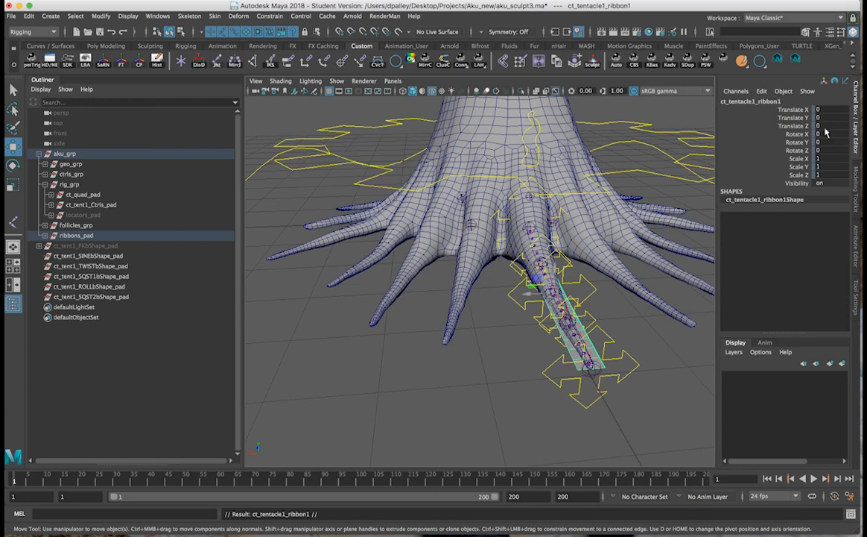
pyautogui.moveTo(805, 109); pyautogui.dragTo(803, 190)
pyautogui.rightClick(803, 183)
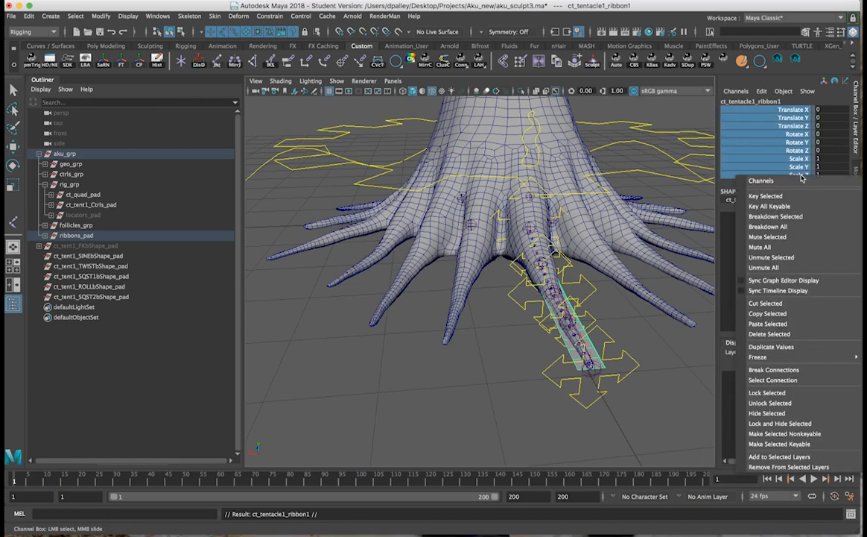
pyautogui.click(789, 403)
# Move the duplicated ribbon out to the side, setting its Translate X to 2
pyautogui.press('w')
pyautogui.moveTo(526, 294); pyautogui.dragTo(355, 304)
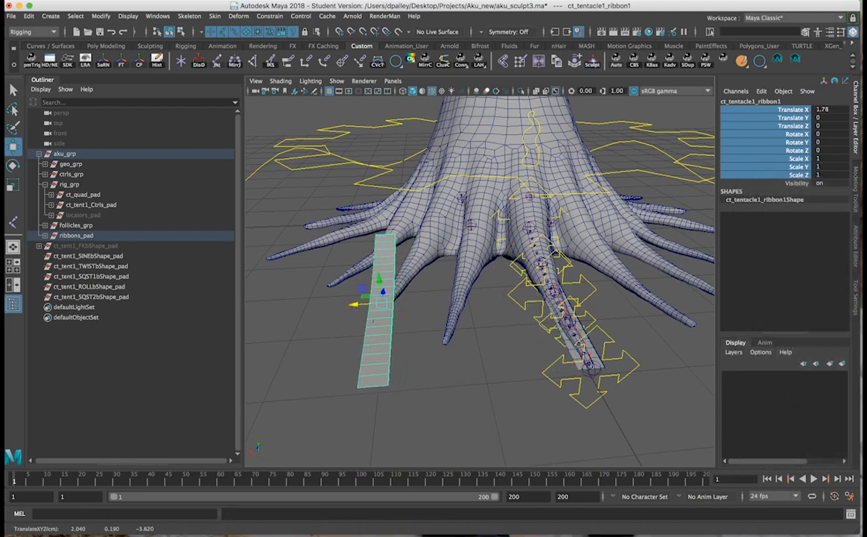
pyautogui.click(831, 108)
pyautogui.write('2')
pyautogui.press('Return')
# Duplicate the offset ribbon again and set the new copy's Translate X to 3
pyautogui.hotkey('ctrl', 'd')
pyautogui.write('3')
pyautogui.press('Return')
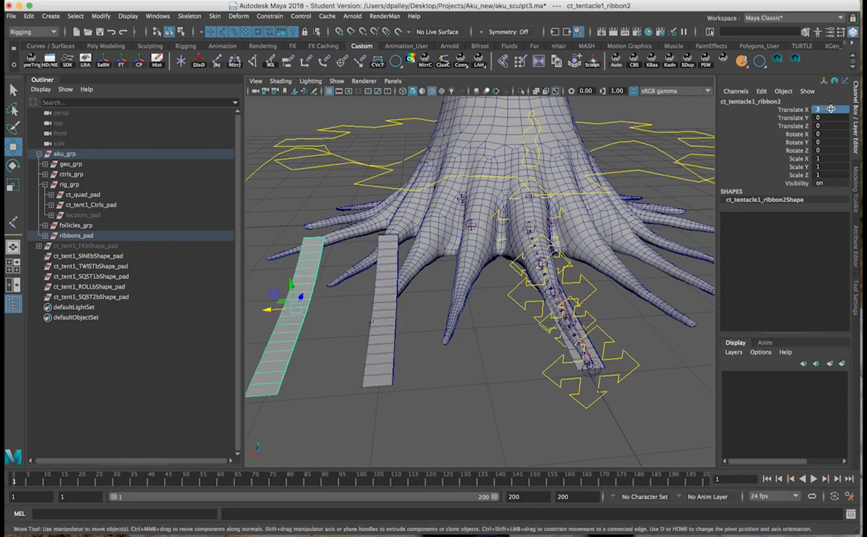
pyautogui.keyDown('alt'); pyautogui.moveTo(329, 254); pyautogui.dragTo(108, 297); pyautogui.keyUp('alt')
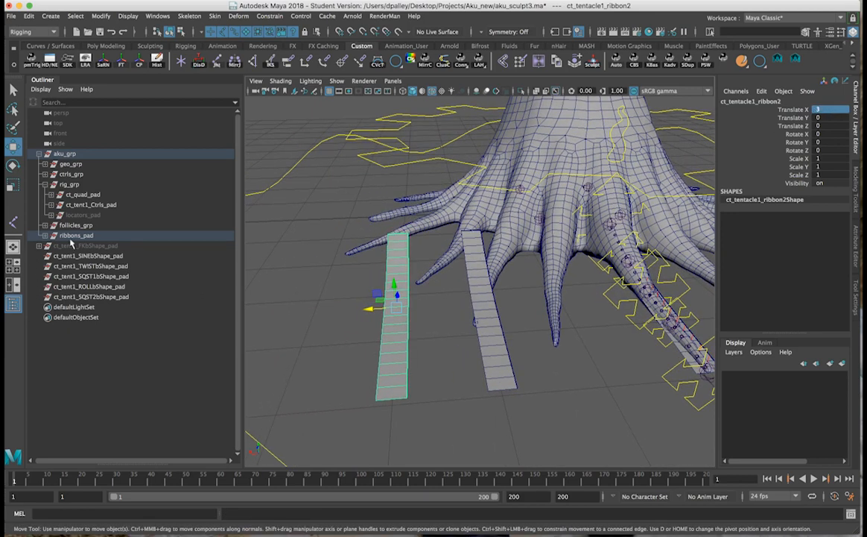
# Rename the ribbon copy at Translate X 2 to ct_tentacle1_sineZbShape_geo, following the naming of the FK blend shape geometry
pyautogui.click(39, 246)
pyautogui.click(60, 255)
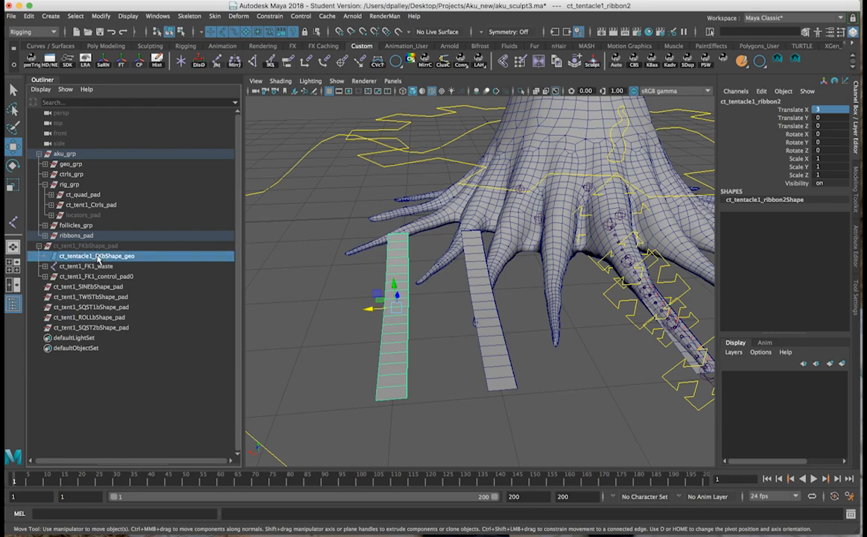
pyautogui.click(39, 247)
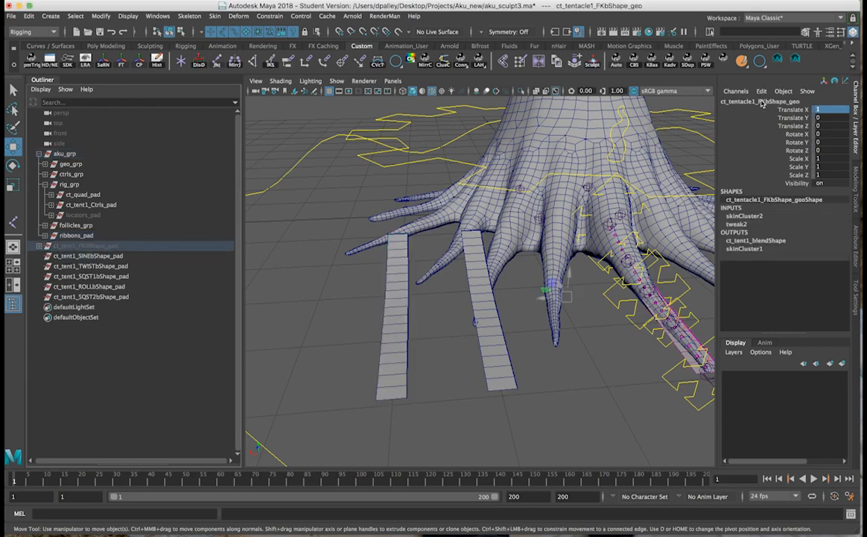
pyautogui.click(499, 339)
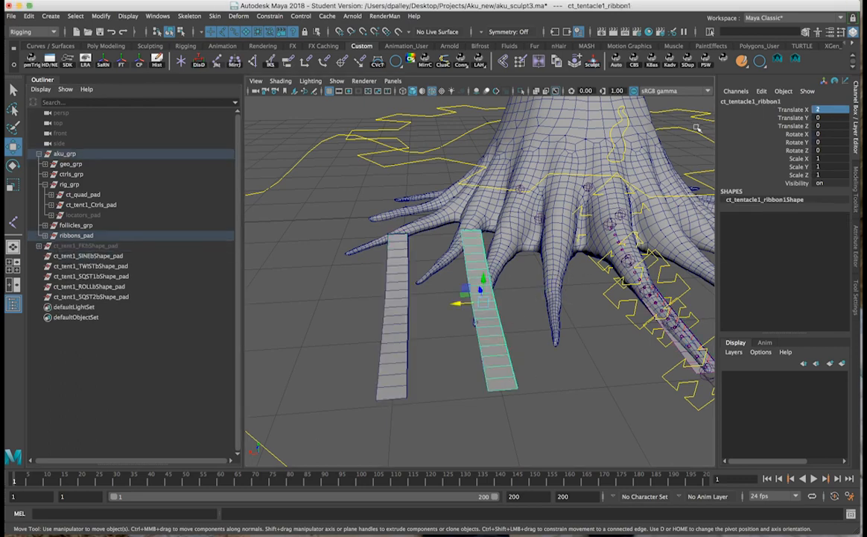
pyautogui.doubleClick(749, 102)
pyautogui.write('ct_tentacle1_FKbShape_geo')
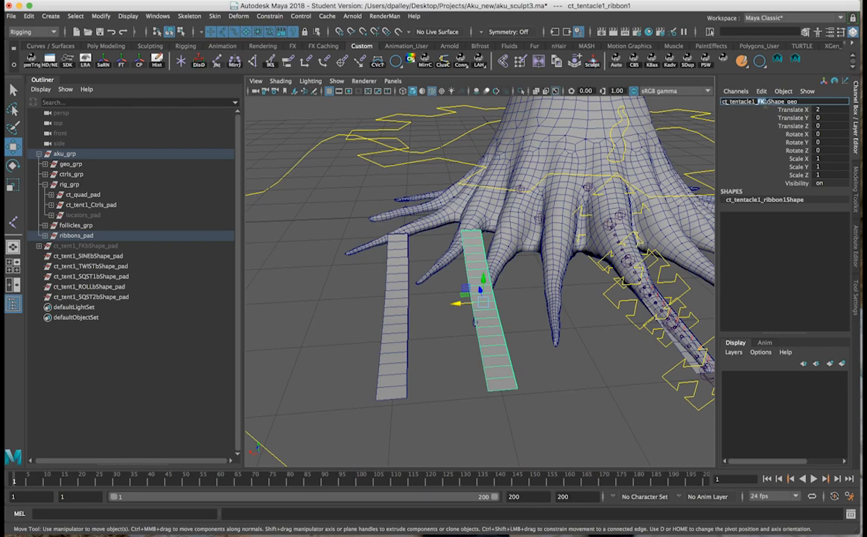
pyautogui.write('sine2')
pyautogui.press('Return')
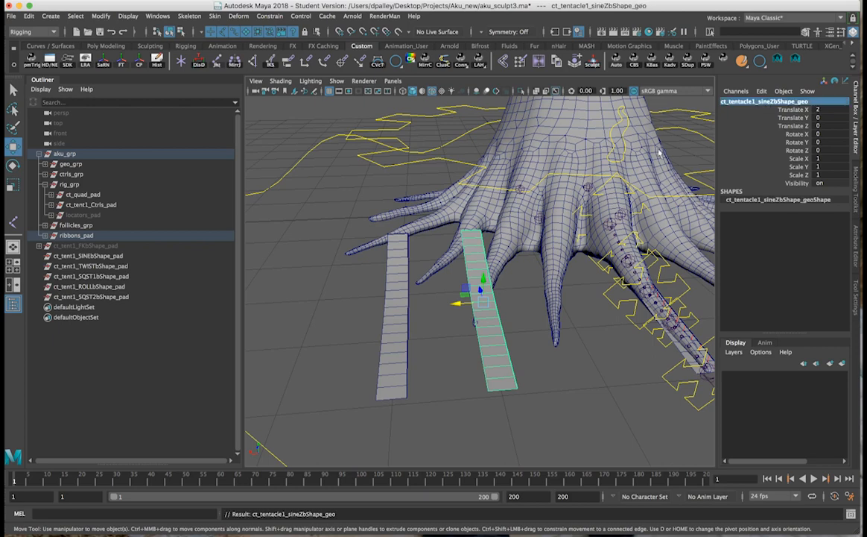
# Rename the ribbon copy at Translate X 3 to ct_tentacle1_sineYbShape_geo, reusing the first copy's name
pyautogui.keyDown('alt'); pyautogui.moveTo(390, 266); pyautogui.dragTo(467, 277); pyautogui.keyUp('alt')
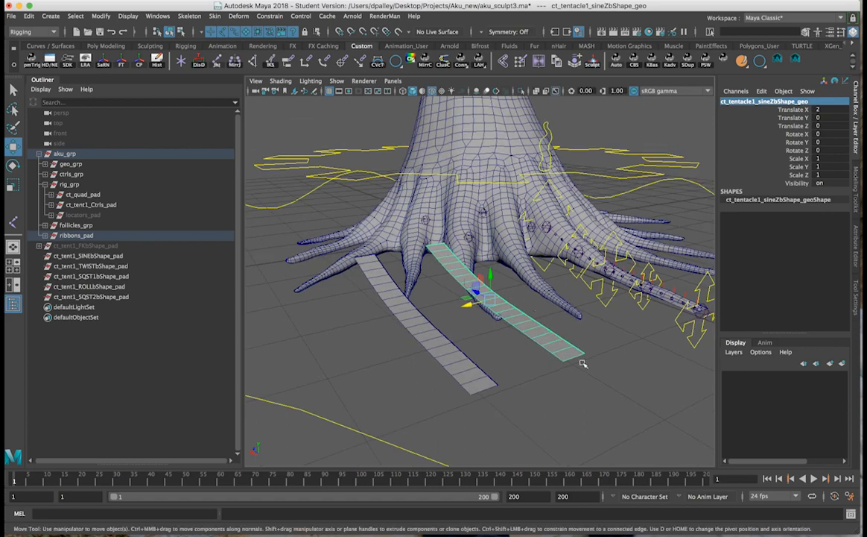
pyautogui.keyDown('alt'); pyautogui.moveTo(655, 202); pyautogui.dragTo(566, 238); pyautogui.keyUp('alt')
pyautogui.doubleClick(766, 101)
pyautogui.press('super+c')
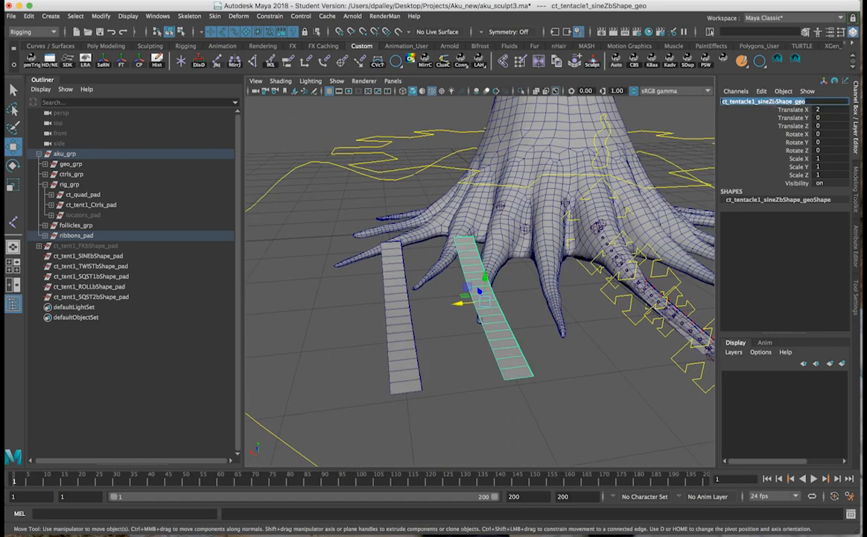
pyautogui.click(397, 350)
pyautogui.click(777, 103)
pyautogui.doubleClick(778, 103)
pyautogui.press('super+v')
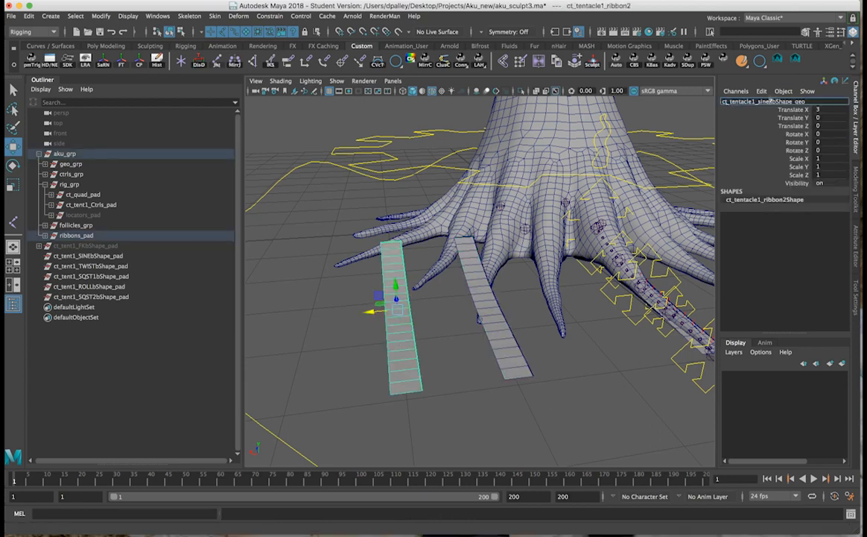
pyautogui.write('Y')
pyautogui.press('Return')
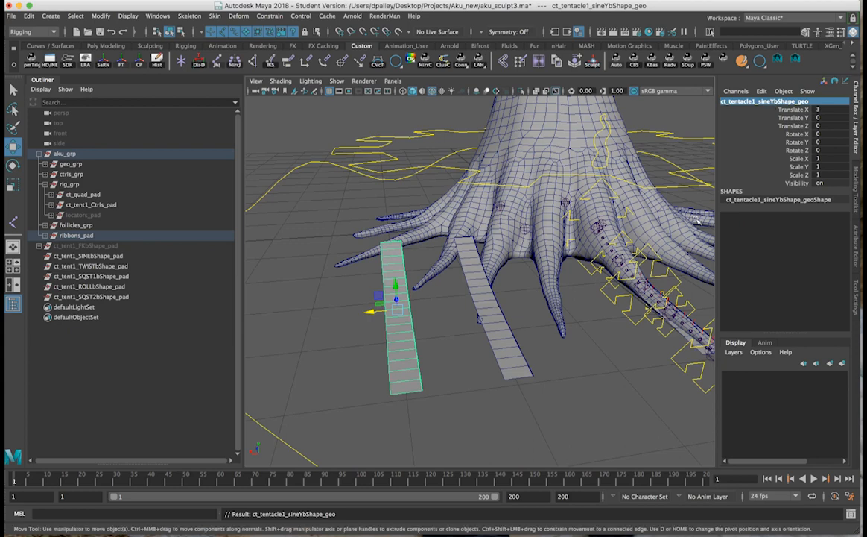
# Add a nonlinear Sine deformer to the ct_tentacle1_sineZbShape_geo ribbon
pyautogui.click(500, 371)
pyautogui.keyDown('alt'); pyautogui.moveTo(418, 398); pyautogui.dragTo(482, 394); pyautogui.keyUp('alt')
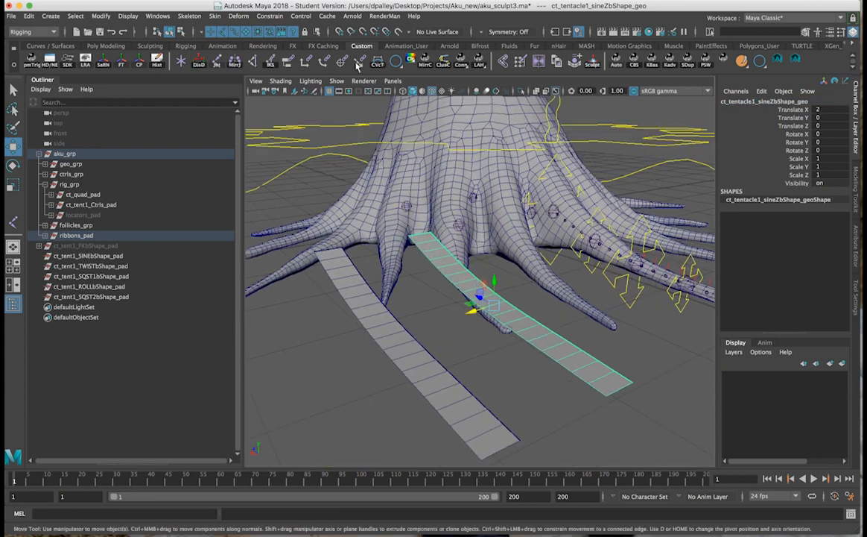
pyautogui.click(238, 16)
pyautogui.moveTo(336, 169)
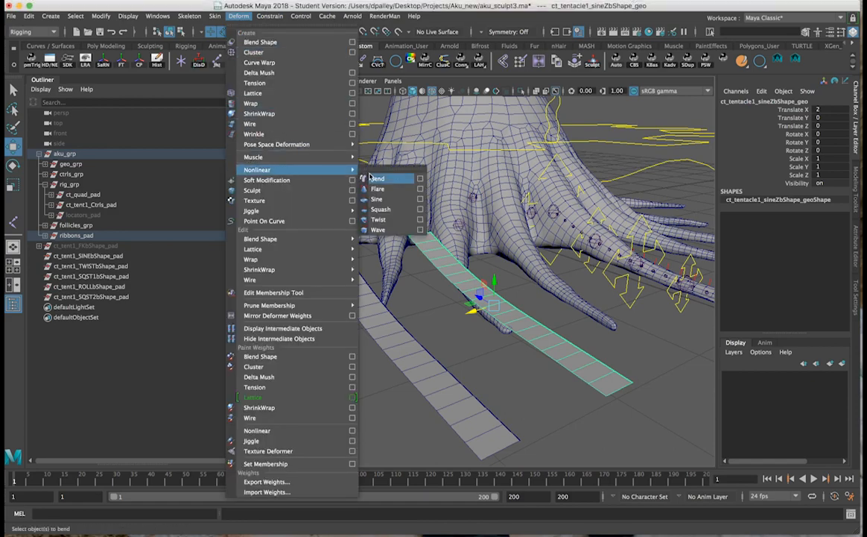
pyautogui.click(402, 199)
pyautogui.keyDown('alt'); pyautogui.moveTo(567, 246); pyautogui.dragTo(397, 287); pyautogui.keyUp('alt')
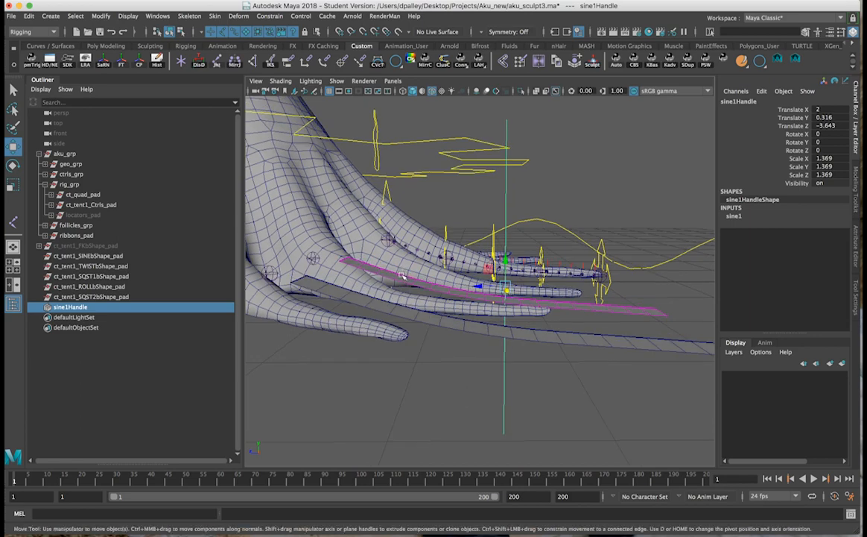
# Rotate the sine deformer handle about 82 degrees around X so it lies along the sineZ ribbon's length
pyautogui.moveTo(386, 261)
pyautogui.keyDown('alt'); pyautogui.mouseDown()
pyautogui.moveTo(393, 274)
pyautogui.moveTo(382, 272)
pyautogui.mouseUp(); pyautogui.keyUp('alt')
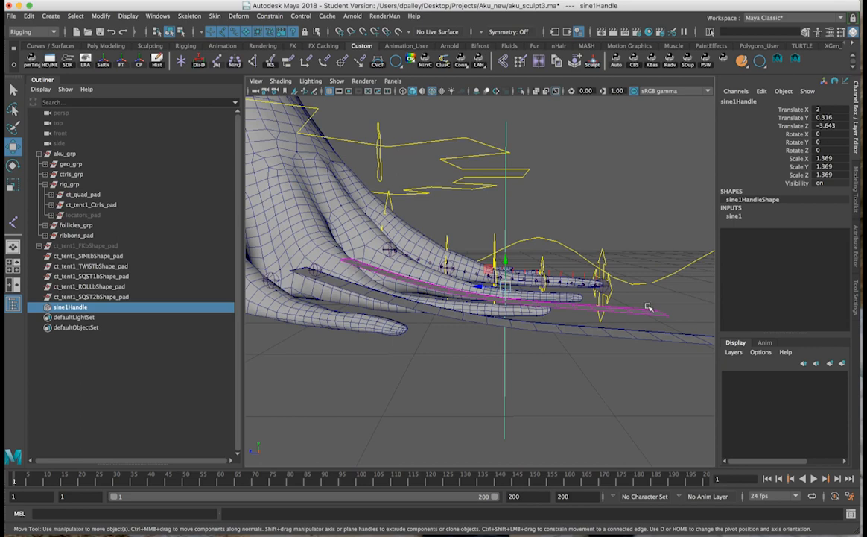
pyautogui.keyDown('alt'); pyautogui.moveTo(644, 307); pyautogui.dragTo(619, 306); pyautogui.keyUp('alt')
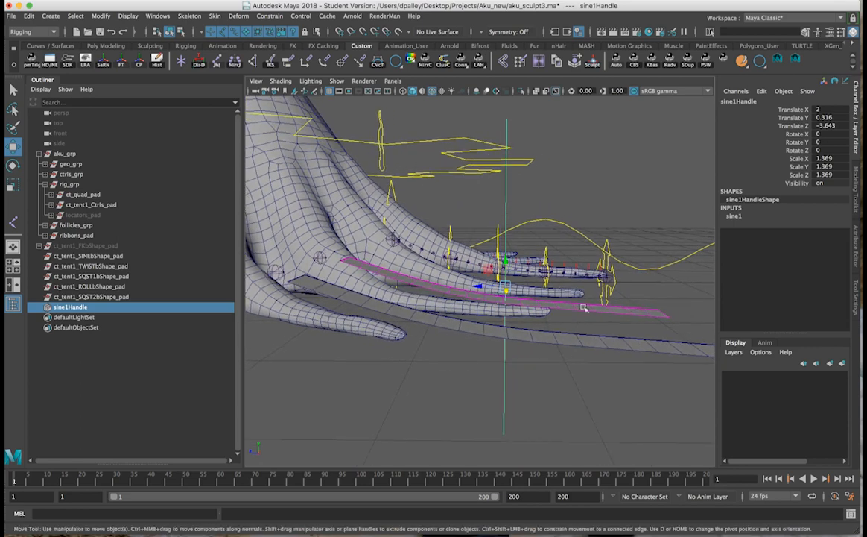
pyautogui.keyDown('alt'); pyautogui.moveTo(492, 298); pyautogui.dragTo(517, 300); pyautogui.keyUp('alt')
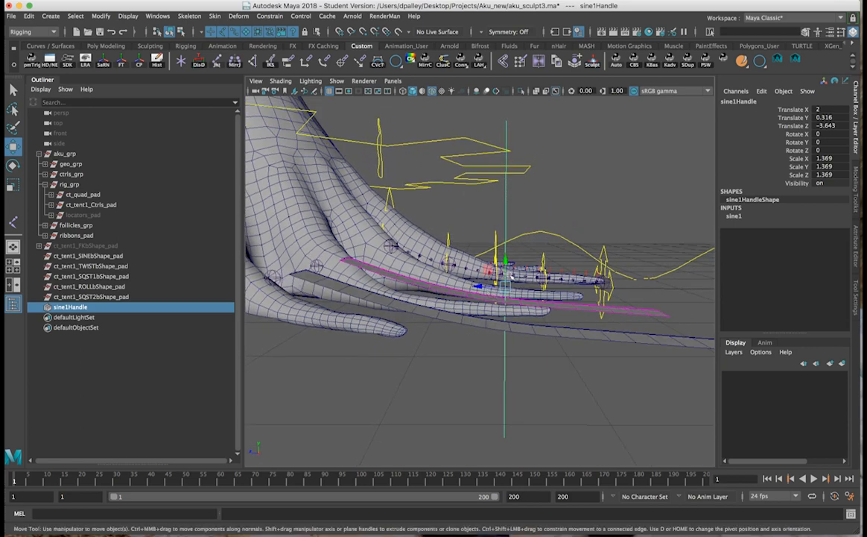
pyautogui.press('e')
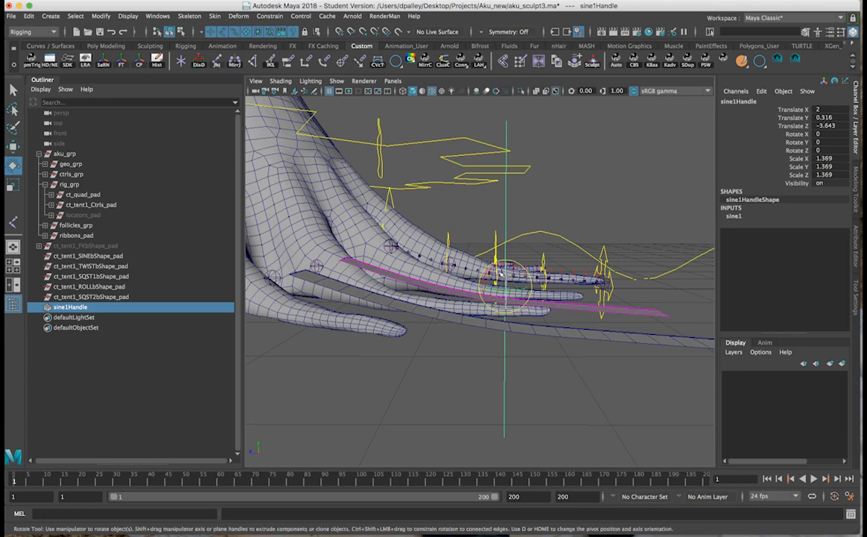
pyautogui.moveTo(497, 264)
pyautogui.mouseDown()
pyautogui.moveTo(468, 299)
pyautogui.moveTo(461, 286)
pyautogui.moveTo(477, 296)
pyautogui.moveTo(495, 271)
pyautogui.mouseUp()
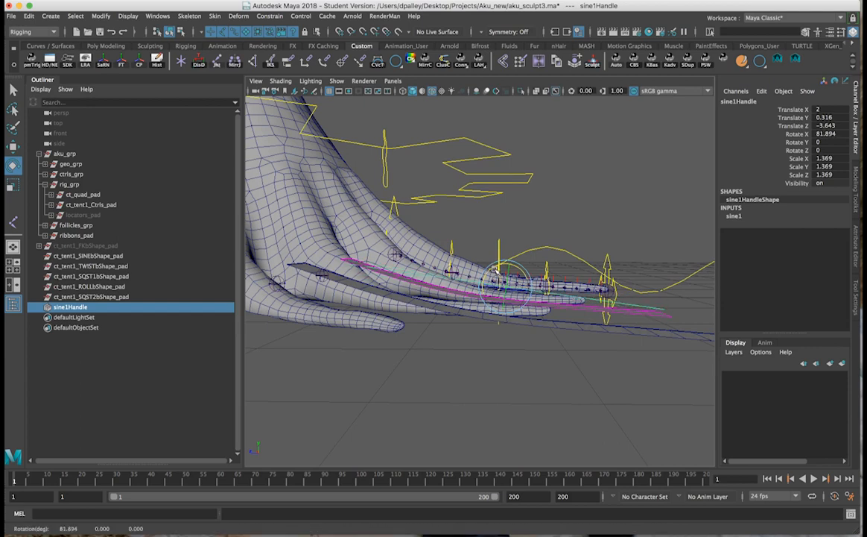
pyautogui.press('w')
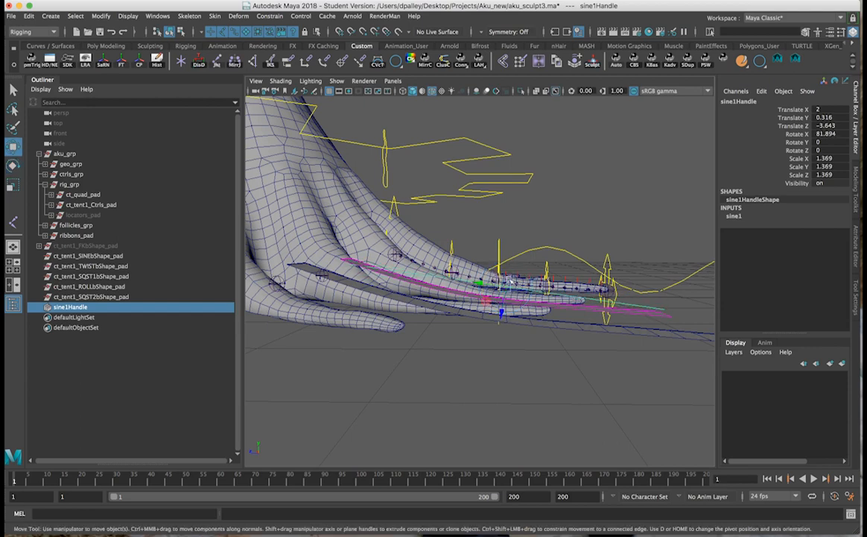
pyautogui.keyDown('alt'); pyautogui.moveTo(556, 310); pyautogui.dragTo(513, 311); pyautogui.keyUp('alt')
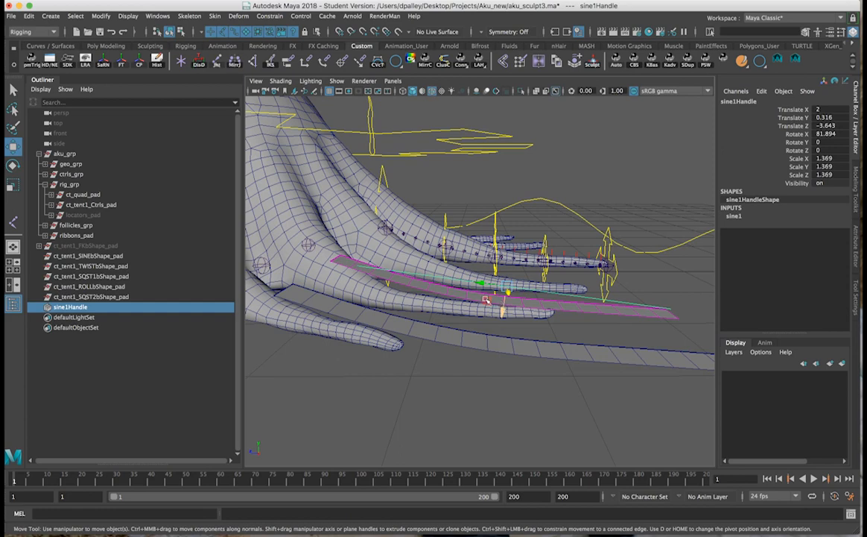
# Set the sine deformer's Amplitude to 0.5
pyautogui.click(730, 215)
pyautogui.click(790, 231)
pyautogui.moveTo(566, 240); pyautogui.dragTo(596, 240, button='middle')
# Roll the sine handle so its wave bends the ribbon up and down, with Rotate X 90, Y about 8.1 and Z 90
pyautogui.keyDown('alt'); pyautogui.moveTo(596, 240); pyautogui.dragTo(483, 316); pyautogui.keyUp('alt')
pyautogui.press('e')
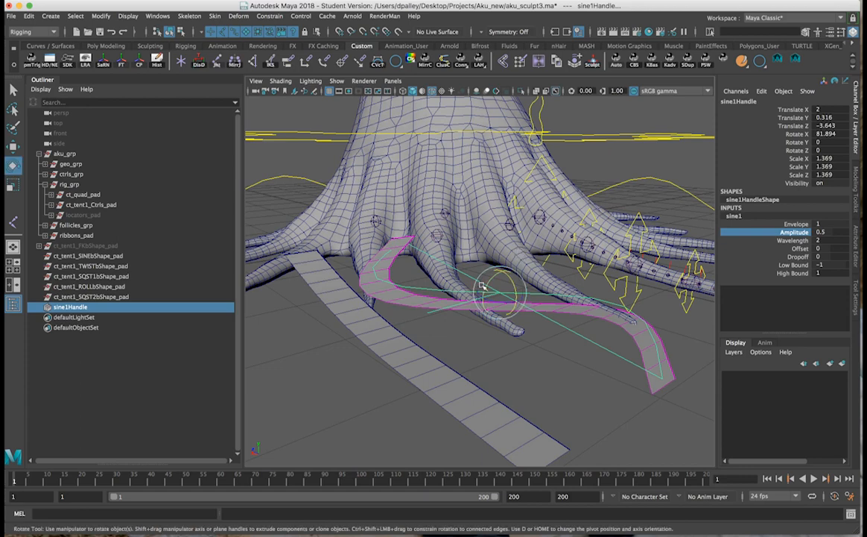
pyautogui.moveTo(486, 287); pyautogui.dragTo(551, 271)
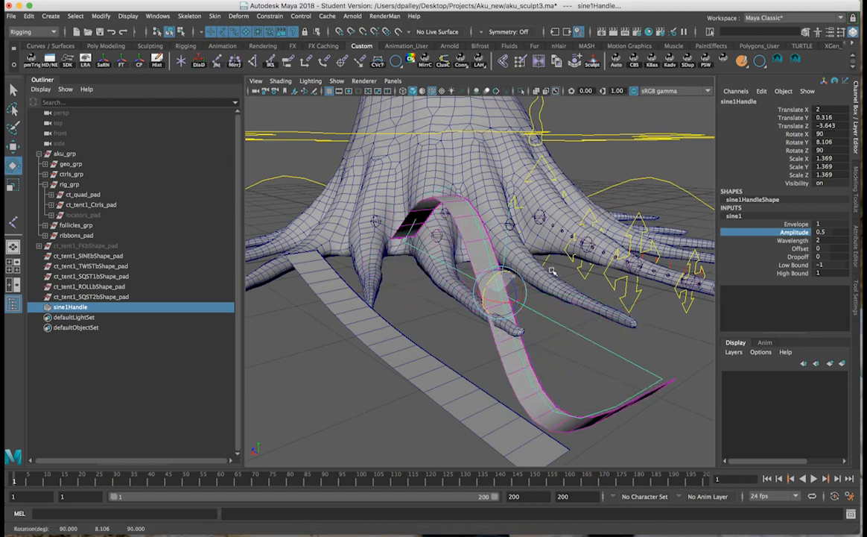
pyautogui.keyDown('alt'); pyautogui.moveTo(501, 349); pyautogui.dragTo(501, 324); pyautogui.keyUp('alt')
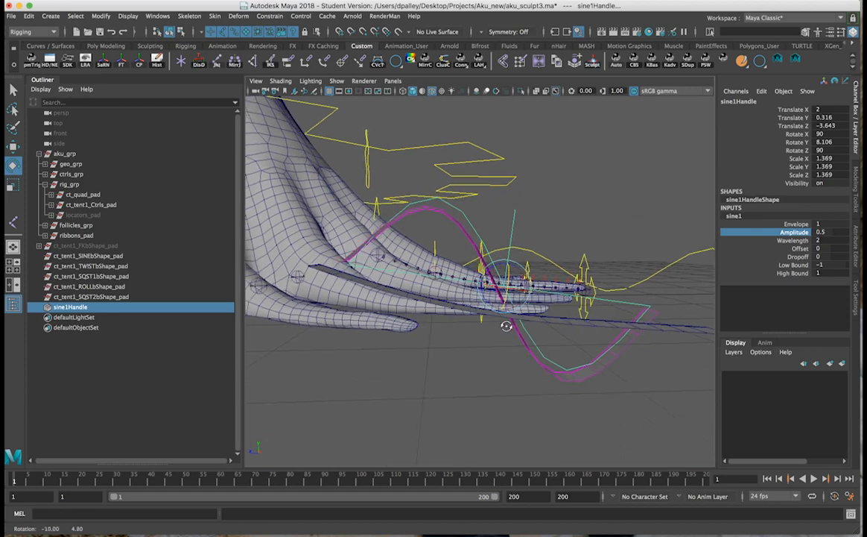
# Nudge the sine handle slightly down onto the ribbon, to about Translate Y 0.286 and Translate Z -3.639
pyautogui.press('w')
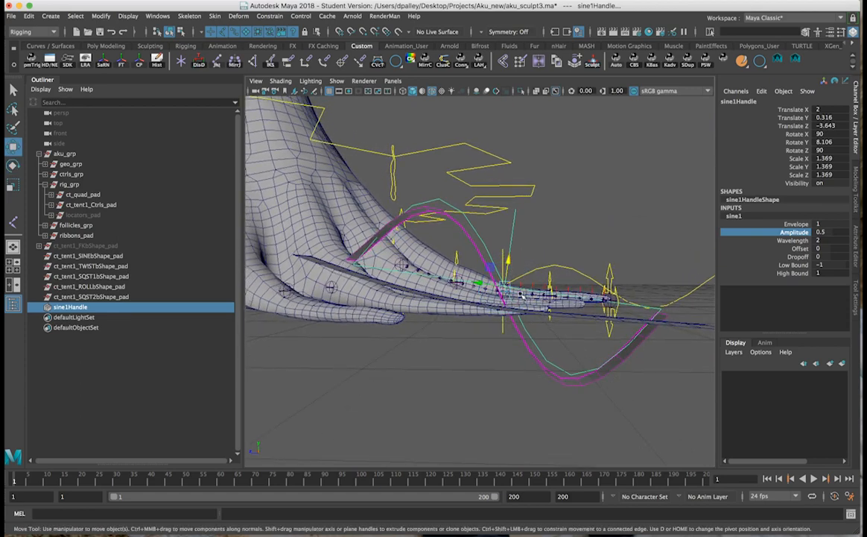
pyautogui.moveTo(510, 260); pyautogui.dragTo(519, 278)
pyautogui.press('z')
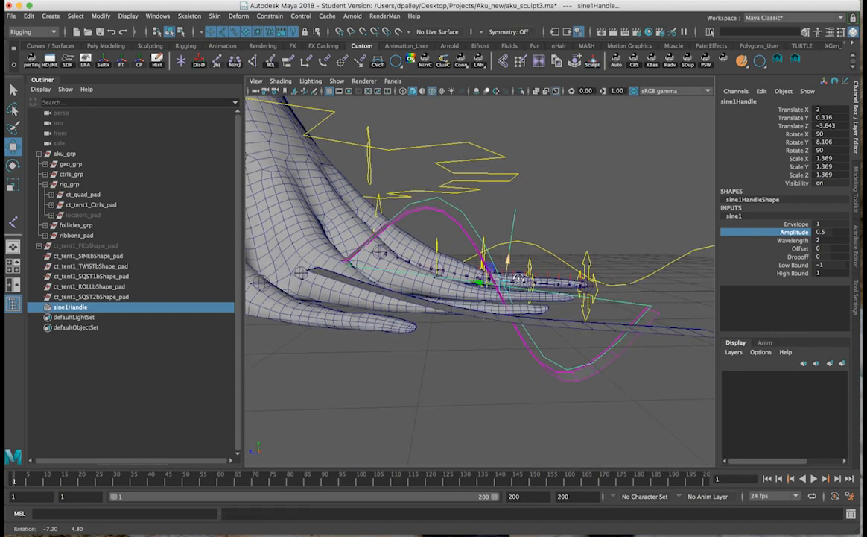
pyautogui.keyDown('alt'); pyautogui.moveTo(549, 329); pyautogui.dragTo(509, 264); pyautogui.keyUp('alt')
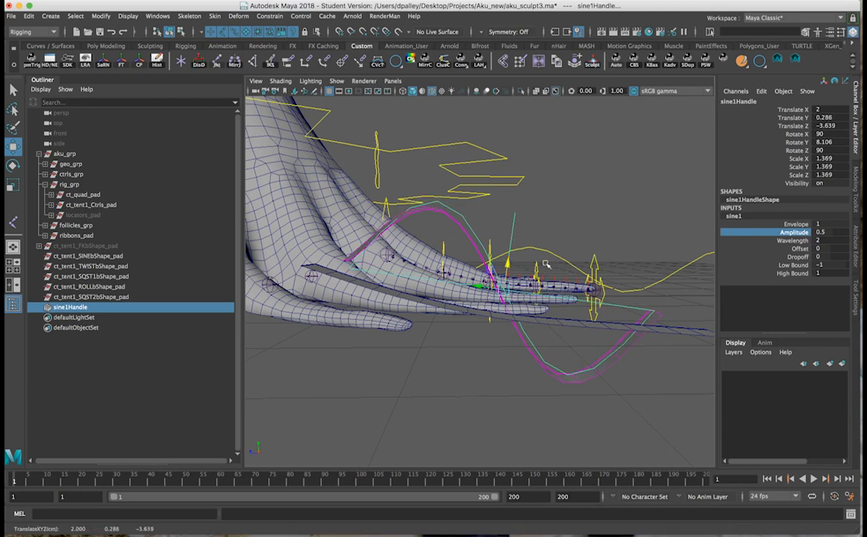
# Try positive and negative Offset values on the sine deformer to preview the travelling wave, undoing each change
pyautogui.click(800, 248)
pyautogui.moveTo(600, 252); pyautogui.dragTo(557, 247, button='middle')
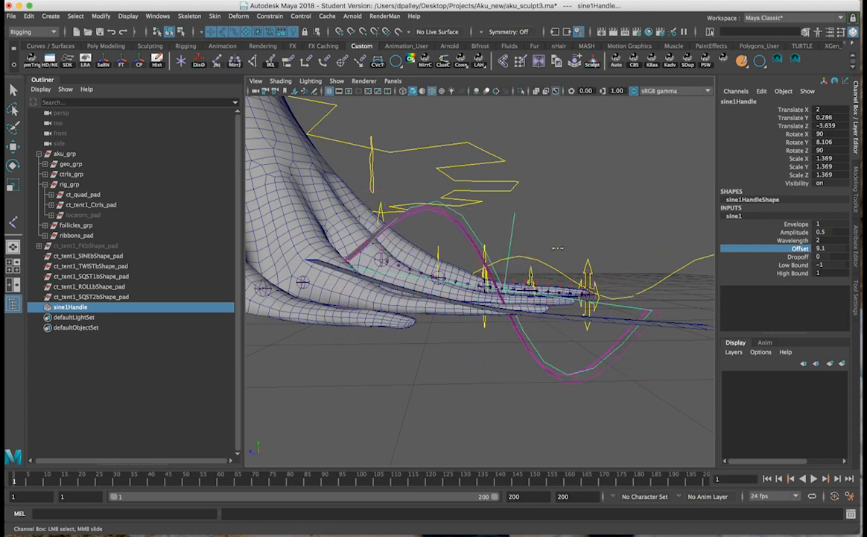
pyautogui.hotkey('ctrl', 'z')
pyautogui.keyDown('alt'); pyautogui.moveTo(540, 245); pyautogui.dragTo(535, 249); pyautogui.keyUp('alt')
pyautogui.moveTo(532, 247); pyautogui.dragTo(514, 247, button='middle')
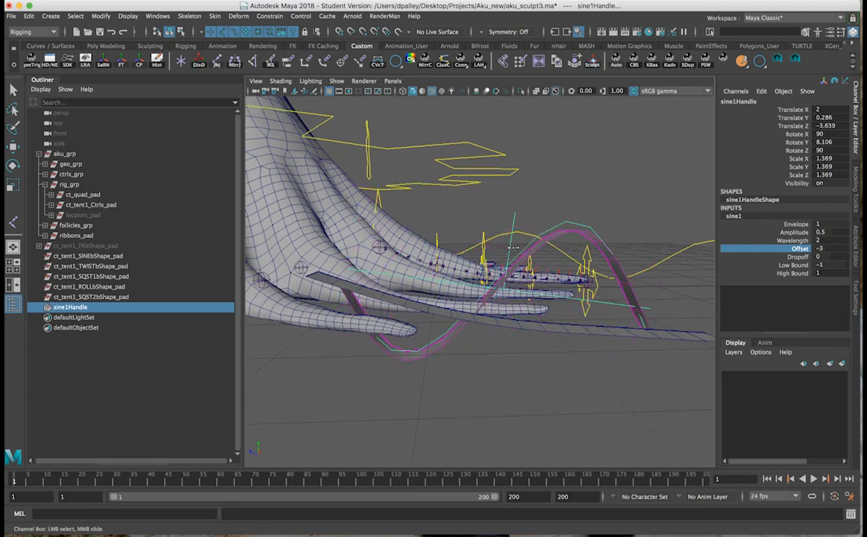
pyautogui.hotkey('ctrl', 'z')
pyautogui.moveTo(480, 304)
pyautogui.keyDown('alt'); pyautogui.mouseDown()
pyautogui.moveTo(514, 275)
pyautogui.moveTo(488, 287)
pyautogui.moveTo(474, 284)
pyautogui.moveTo(480, 277)
pyautogui.moveTo(471, 289)
pyautogui.mouseUp(); pyautogui.keyUp('alt')
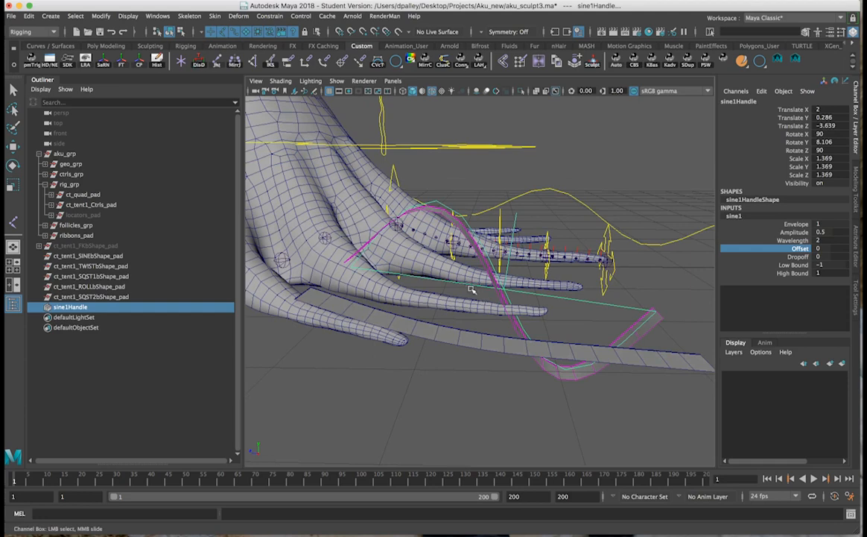
pyautogui.keyDown('alt'); pyautogui.moveTo(390, 261); pyautogui.dragTo(320, 262); pyautogui.keyUp('alt')
pyautogui.moveTo(320, 262); pyautogui.dragTo(436, 263, button='middle')
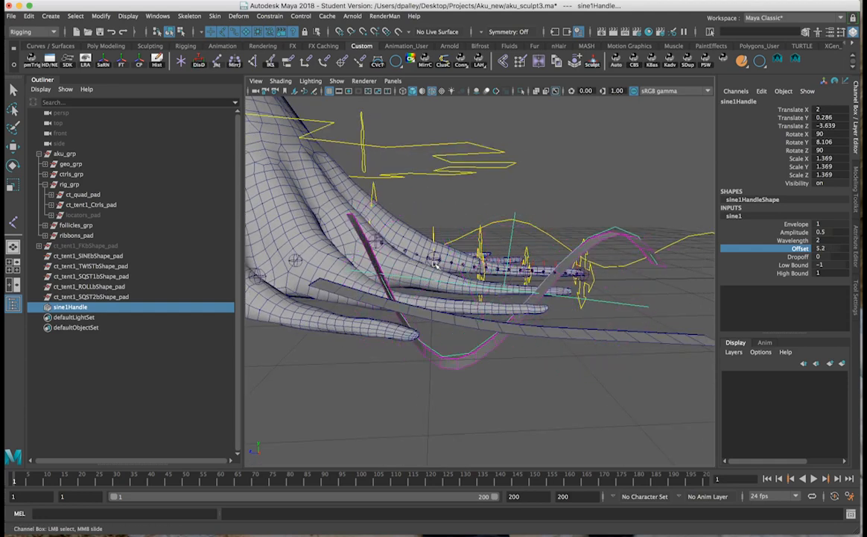
pyautogui.hotkey('ctrl', 'z')
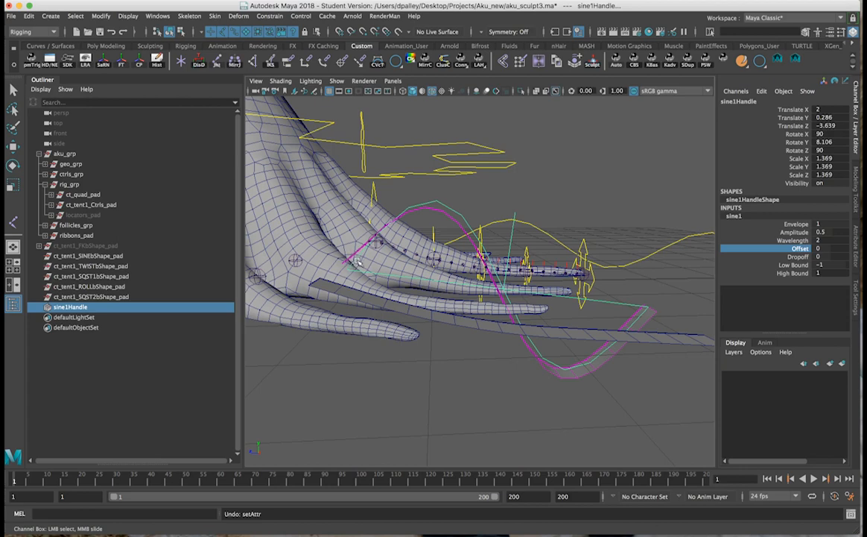
# Set the sine deformer's Dropoff to 1 and slide its handle toward the ribbon tip, to about Translate Y 0.183 and Z -4.362
pyautogui.click(797, 257)
pyautogui.moveTo(442, 310); pyautogui.dragTo(549, 289, button='middle')
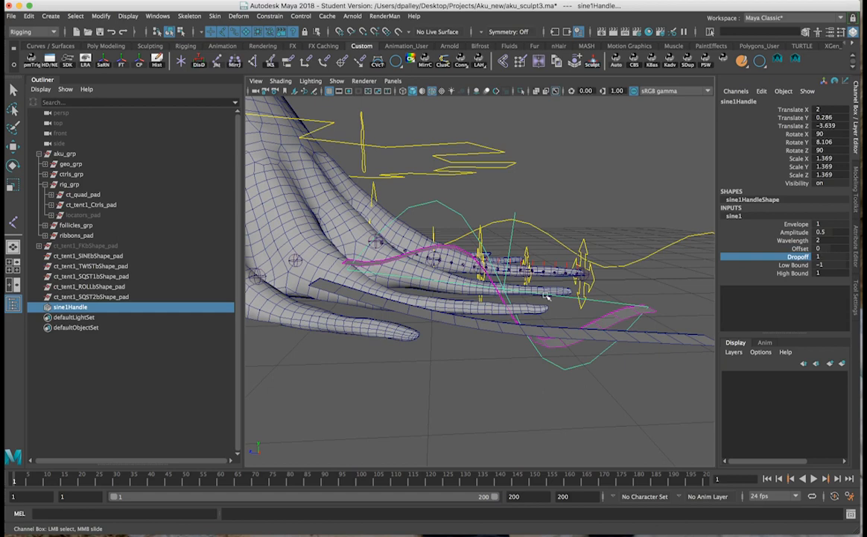
pyautogui.moveTo(602, 289)
pyautogui.keyDown('alt'); pyautogui.mouseDown()
pyautogui.moveTo(559, 287)
pyautogui.moveTo(614, 291)
pyautogui.mouseUp(); pyautogui.keyUp('alt')
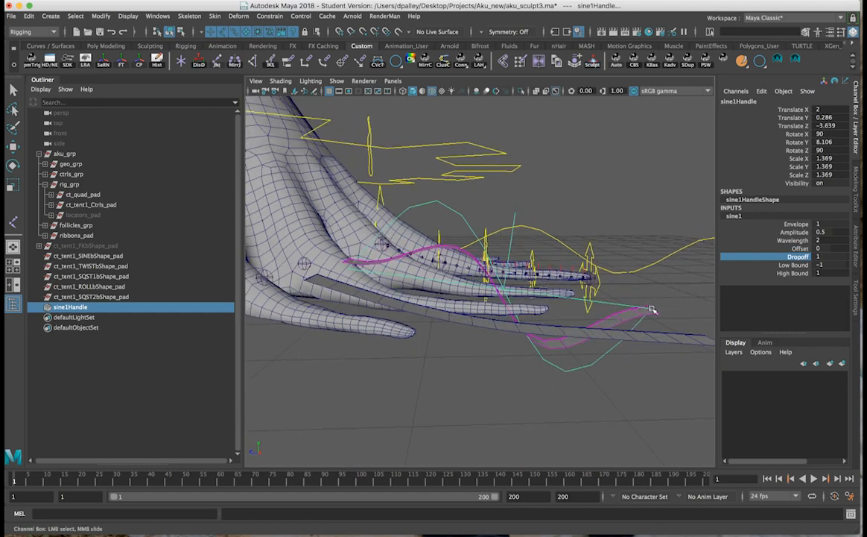
pyautogui.keyDown('alt'); pyautogui.moveTo(668, 314); pyautogui.dragTo(603, 315); pyautogui.keyUp('alt')
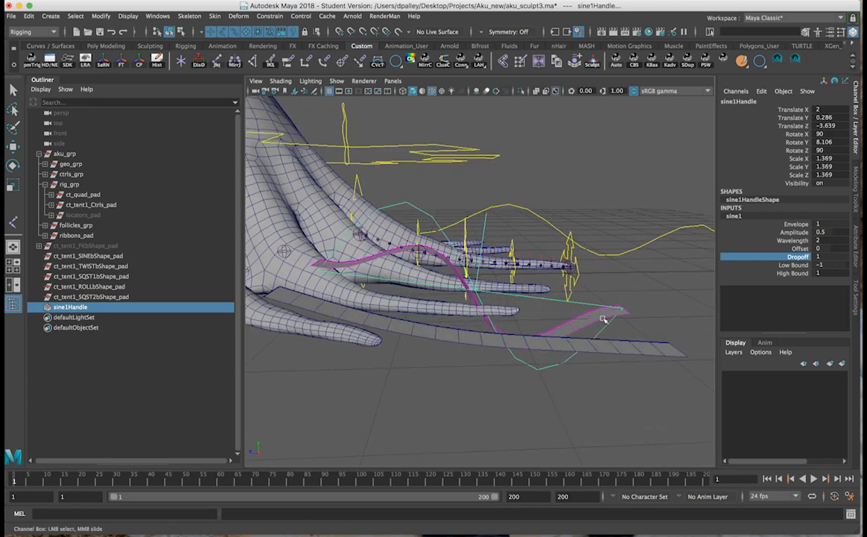
pyautogui.press('w')
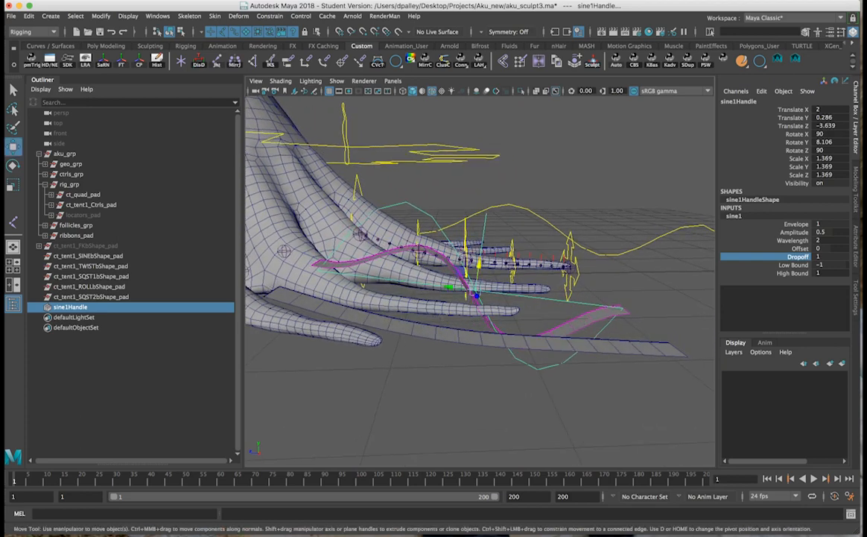
pyautogui.moveTo(450, 285); pyautogui.dragTo(530, 286)
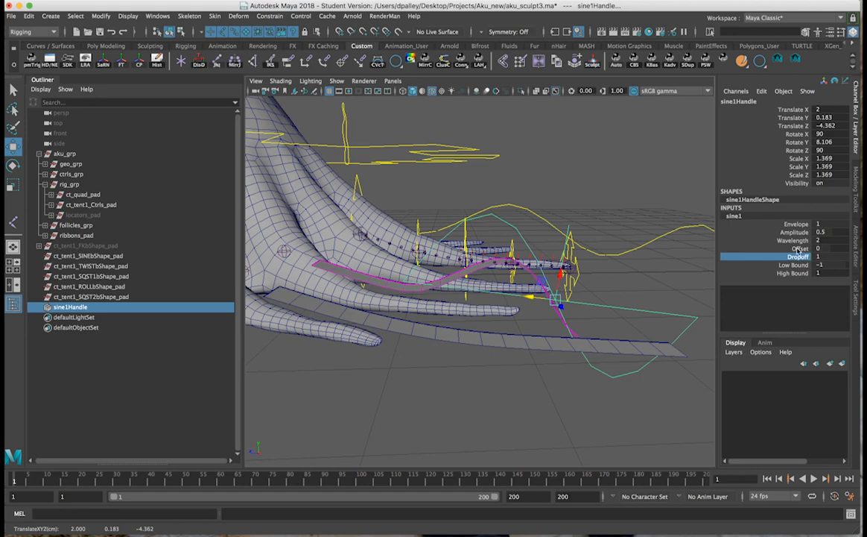
# Try Dropoff values of -1 and 0 on the sine deformer and restore it to 1
pyautogui.moveTo(610, 252); pyautogui.dragTo(594, 261, button='middle')
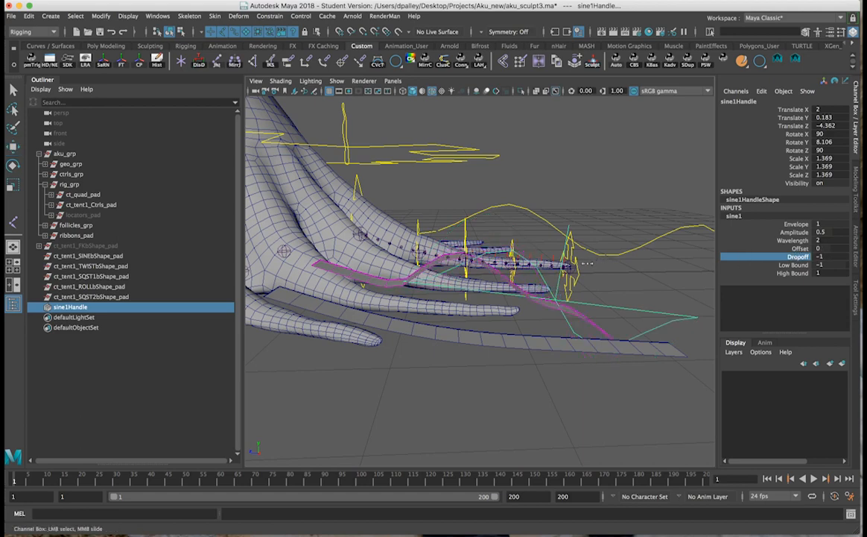
pyautogui.press('z')
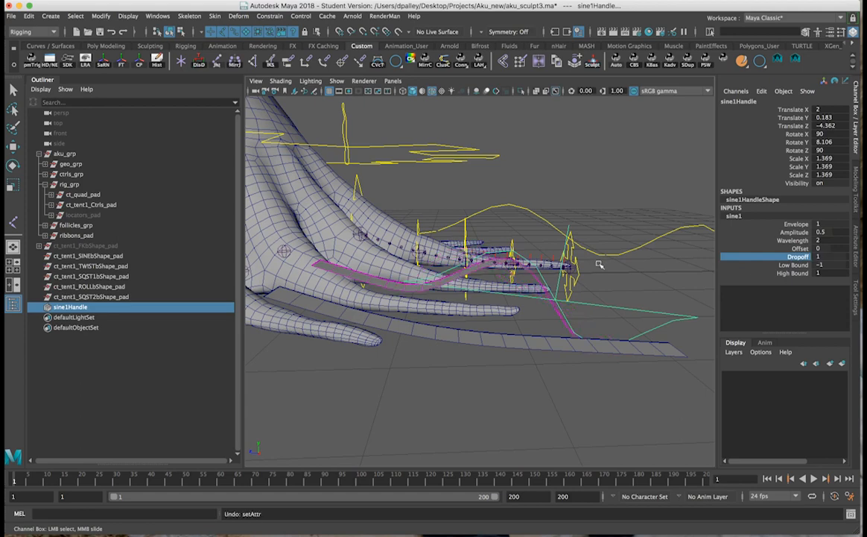
pyautogui.doubleClick(831, 256)
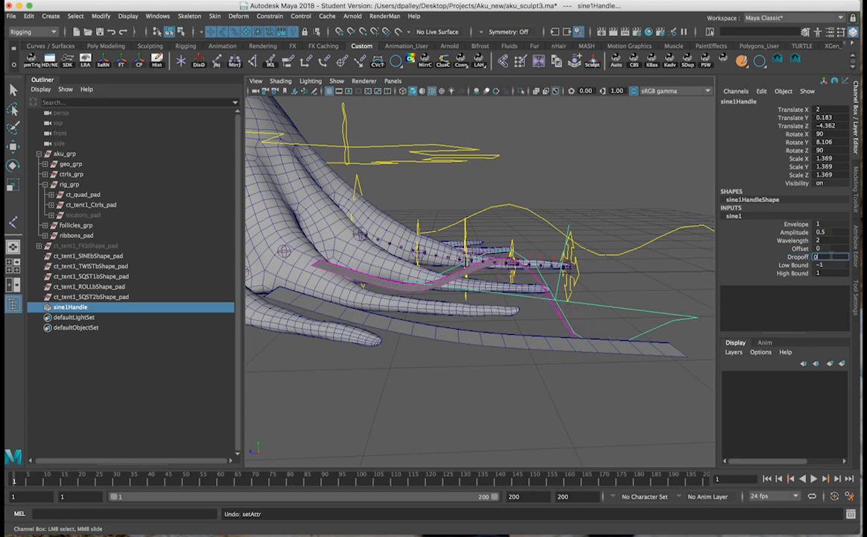
pyautogui.write('0')
pyautogui.press('Return')
pyautogui.click(799, 257)
pyautogui.moveTo(600, 260); pyautogui.dragTo(650, 260, button='middle')
pyautogui.keyDown('alt'); pyautogui.moveTo(653, 261); pyautogui.dragTo(625, 271); pyautogui.keyUp('alt')
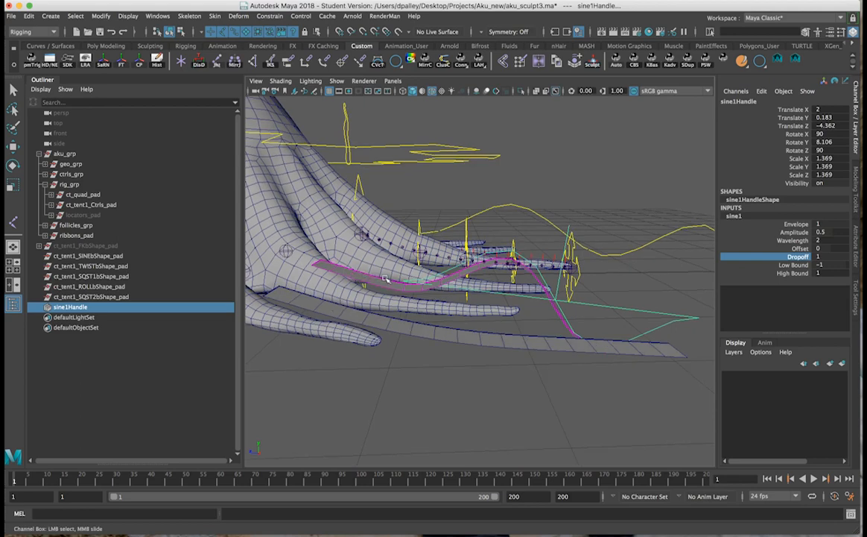
# Lengthen the sine handle along the ribbon by scaling it to about 1.989 in Y
pyautogui.press('r')
pyautogui.moveTo(533, 297); pyautogui.dragTo(514, 299)
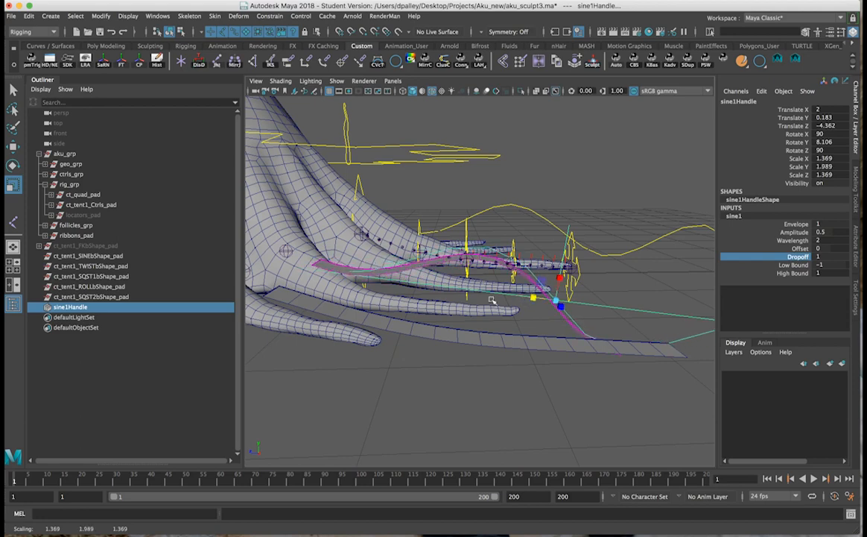
pyautogui.keyDown('alt'); pyautogui.moveTo(378, 276); pyautogui.dragTo(368, 274); pyautogui.keyUp('alt')
pyautogui.moveTo(576, 301)
pyautogui.keyDown('alt'); pyautogui.mouseDown()
pyautogui.moveTo(553, 293)
pyautogui.moveTo(573, 295)
pyautogui.mouseUp(); pyautogui.keyUp('alt')
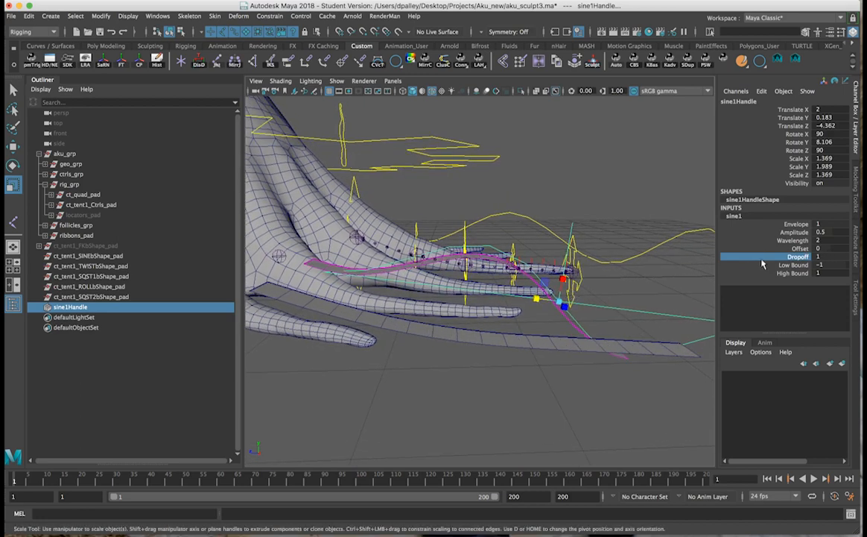
# Raise the sine deformer's Amplitude to 0.8
pyautogui.click(793, 231)
pyautogui.moveTo(616, 267); pyautogui.dragTo(622, 271, button='middle')
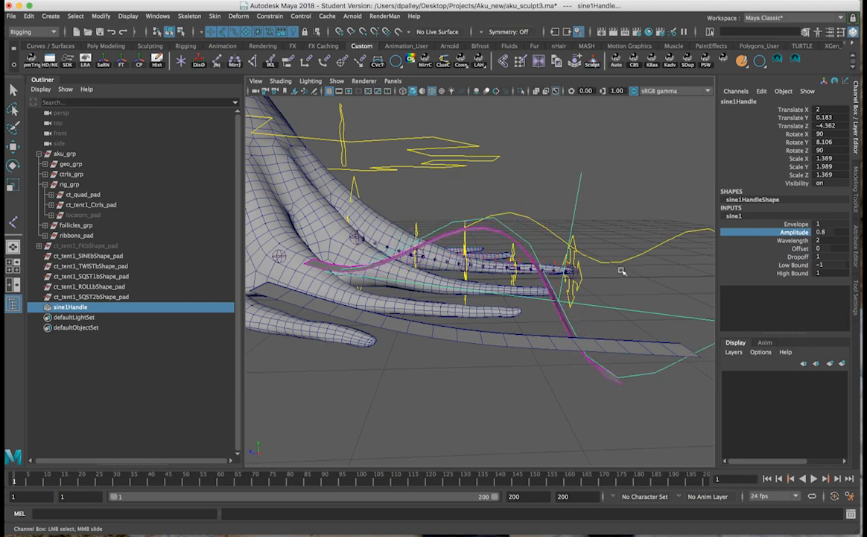
pyautogui.keyDown('alt'); pyautogui.moveTo(627, 274); pyautogui.dragTo(642, 273); pyautogui.keyUp('alt')
pyautogui.keyDown('alt'); pyautogui.moveTo(642, 273); pyautogui.dragTo(632, 271, button='middle'); pyautogui.keyUp('alt')
pyautogui.keyDown('alt'); pyautogui.moveTo(631, 271); pyautogui.dragTo(609, 269, button='right'); pyautogui.keyUp('alt')
pyautogui.keyDown('alt'); pyautogui.moveTo(610, 269); pyautogui.dragTo(603, 265); pyautogui.keyUp('alt')
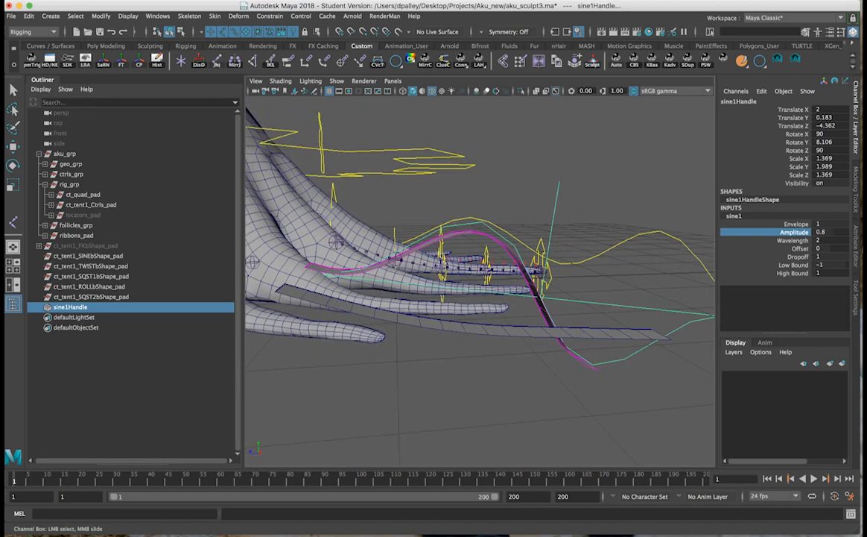
# Try sliding the Offset up to 10 on the lengthened sine deformer, undoing the Offset changes
pyautogui.click(800, 248)
pyautogui.moveTo(581, 249); pyautogui.dragTo(632, 253, button='middle')
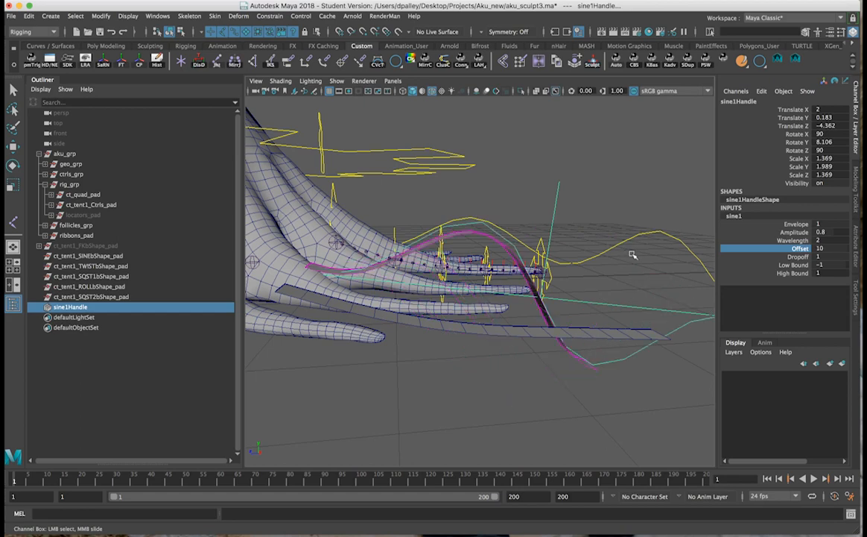
pyautogui.keyDown('alt'); pyautogui.moveTo(569, 257); pyautogui.dragTo(554, 252); pyautogui.keyUp('alt')
pyautogui.press('z')
pyautogui.moveTo(636, 250); pyautogui.dragTo(682, 253, button='middle')
pyautogui.hotkey('ctrl', 'z')
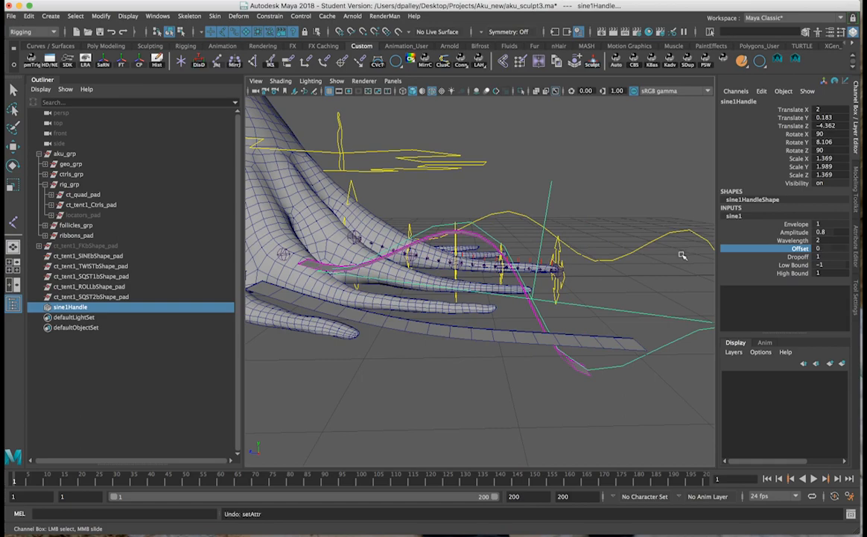
# Add a Sine nonlinear deformer to the flat ribbon ct_tentacle1_sineYbShape_geo
pyautogui.keyDown('alt'); pyautogui.moveTo(644, 262); pyautogui.dragTo(493, 232); pyautogui.keyUp('alt')
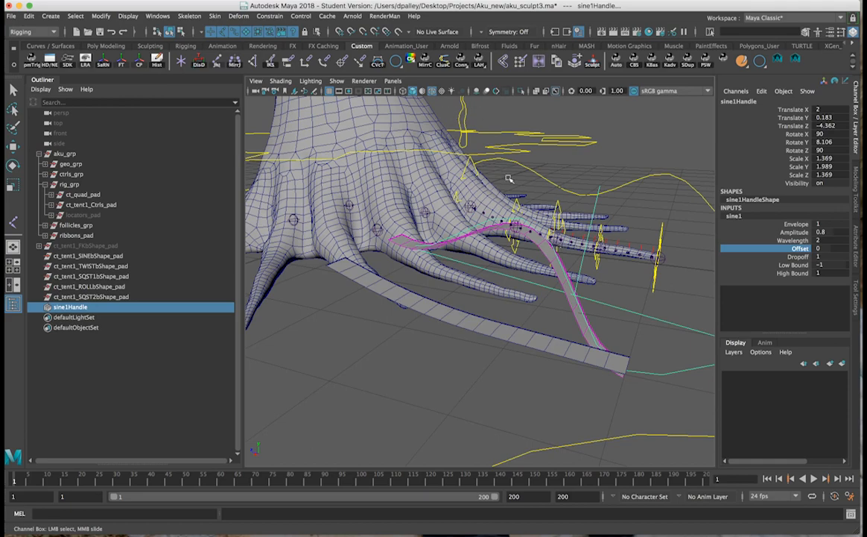
pyautogui.keyDown('alt'); pyautogui.moveTo(423, 237); pyautogui.dragTo(437, 251); pyautogui.keyUp('alt')
pyautogui.click(430, 268)
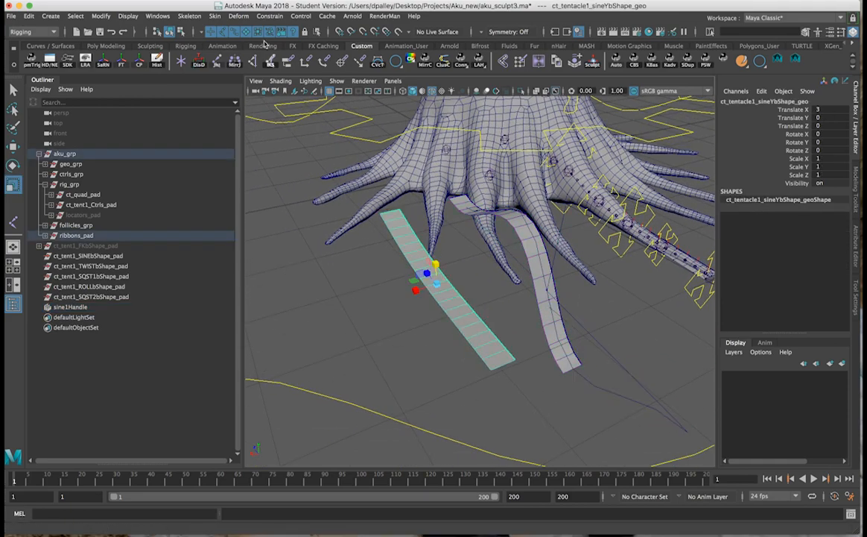
pyautogui.click(238, 16)
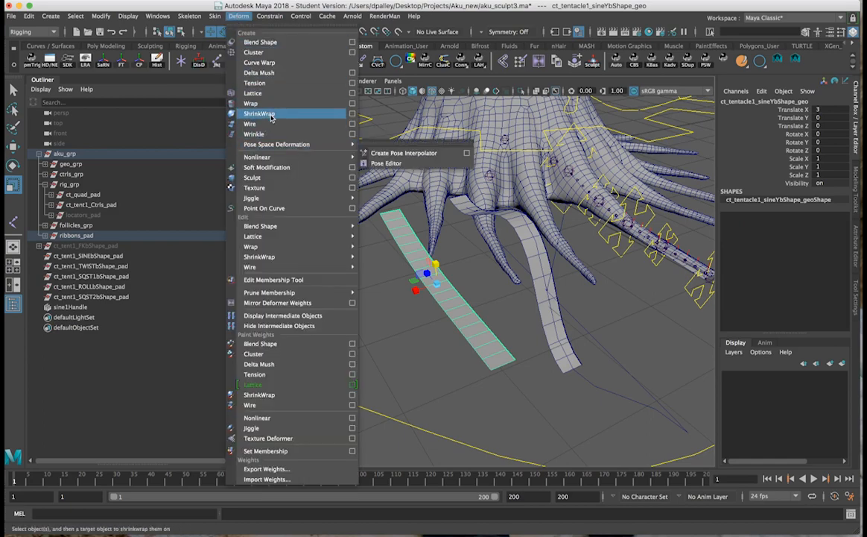
pyautogui.moveTo(328, 157)
pyautogui.click(376, 186)
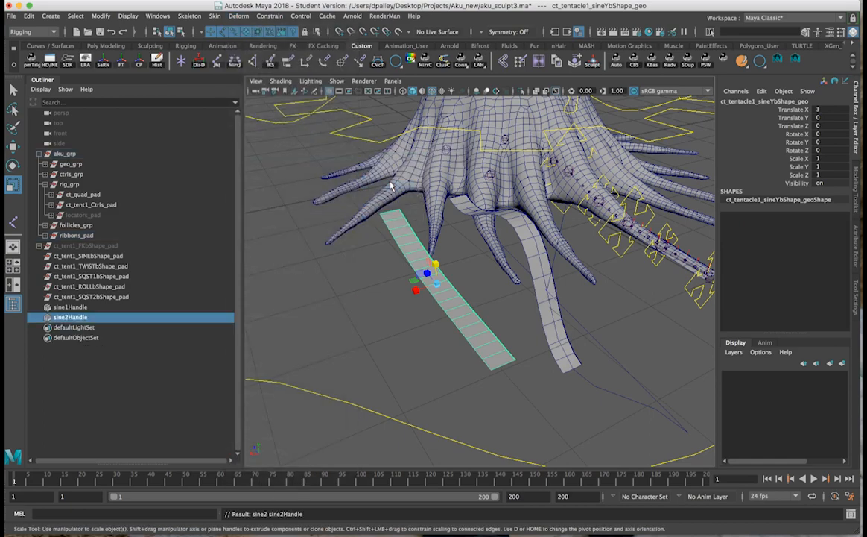
# Try rotating the sineY ribbon's new sine handle to 90, 15, 90 and then freely, undoing the rotations
pyautogui.keyDown('alt'); pyautogui.moveTo(432, 223); pyautogui.dragTo(456, 207, button='right'); pyautogui.keyUp('alt')
pyautogui.keyDown('alt'); pyautogui.moveTo(456, 207); pyautogui.dragTo(481, 249); pyautogui.keyUp('alt')
pyautogui.press('e')
pyautogui.click(520, 205)
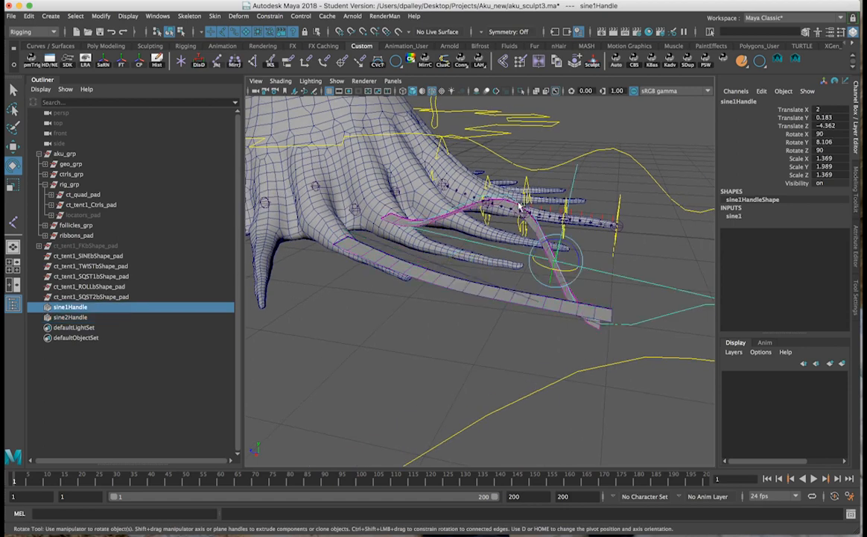
pyautogui.hotkey('ctrl', 'z')
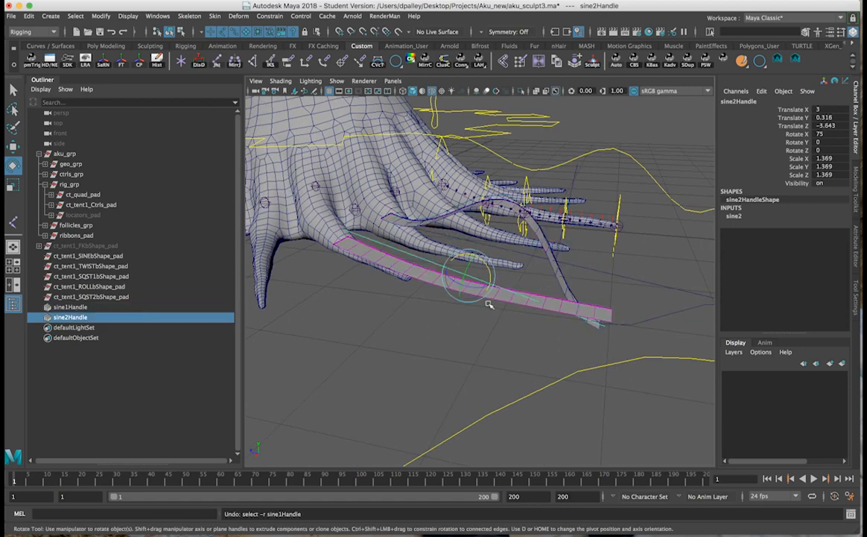
pyautogui.keyDown('alt'); pyautogui.moveTo(494, 300); pyautogui.dragTo(467, 255); pyautogui.keyUp('alt')
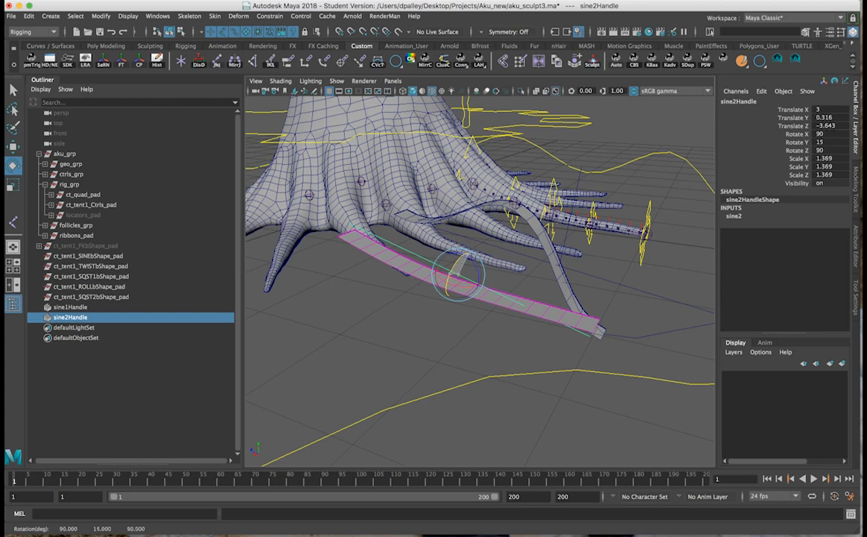
pyautogui.moveTo(468, 256); pyautogui.dragTo(443, 314)
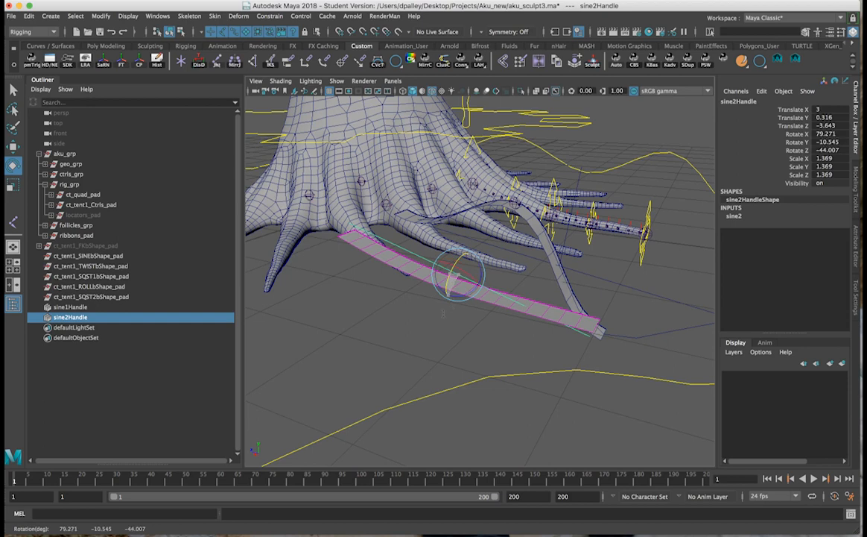
pyautogui.hotkey('ctrl', 'z')
# Rotate the sineY ribbon's sine handle to about 77.6 degrees in X to follow the ribbon
pyautogui.keyDown('alt'); pyautogui.moveTo(463, 292); pyautogui.dragTo(498, 280); pyautogui.keyUp('alt')
pyautogui.moveTo(477, 243); pyautogui.dragTo(475, 244)
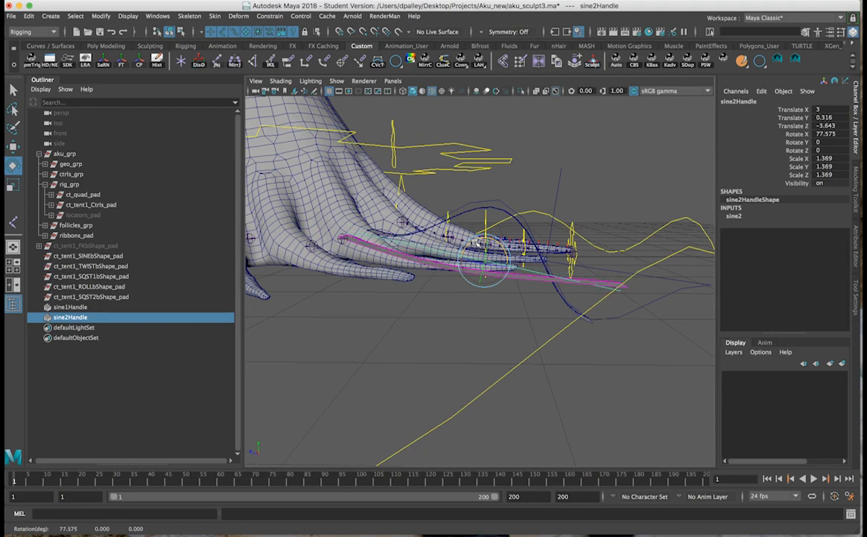
pyautogui.keyDown('alt'); pyautogui.moveTo(434, 220); pyautogui.dragTo(579, 246); pyautogui.keyUp('alt')
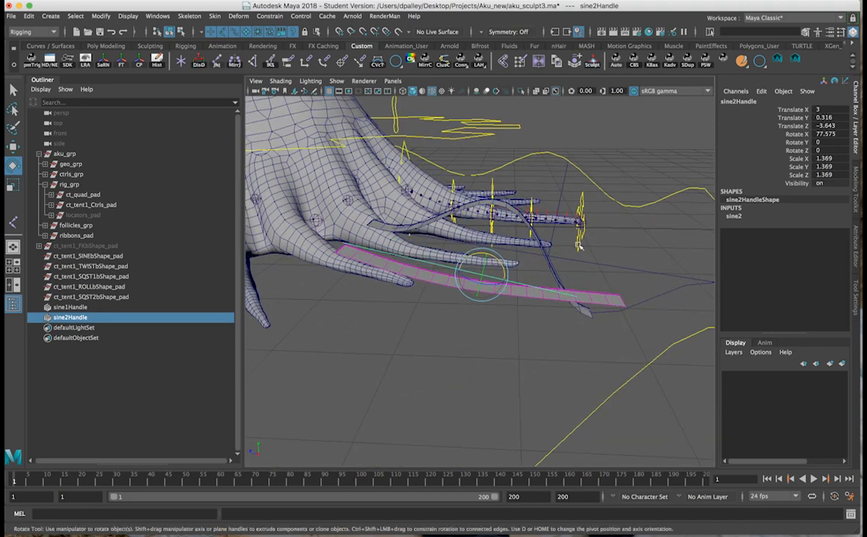
# Examine the translate and scale values of the first ribbon's sine1Handle and its placement along the ribbon
pyautogui.click(566, 259)
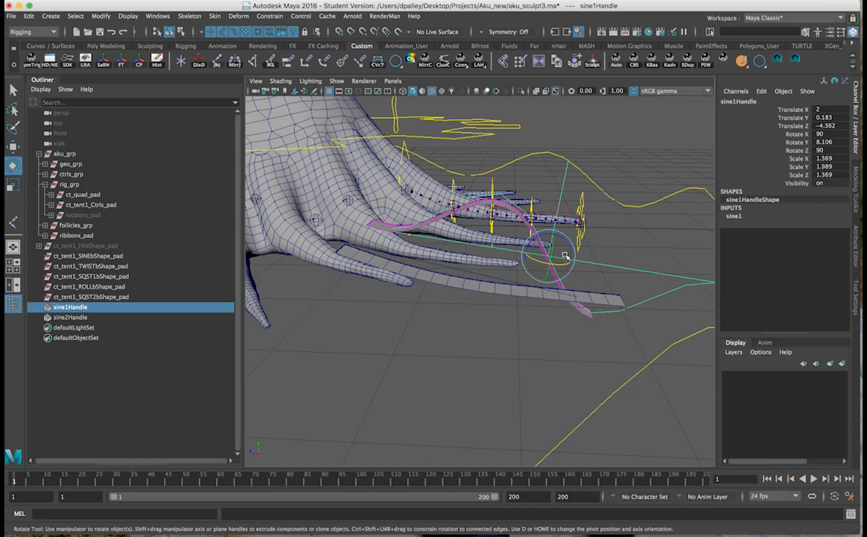
pyautogui.moveTo(822, 158); pyautogui.dragTo(833, 175)
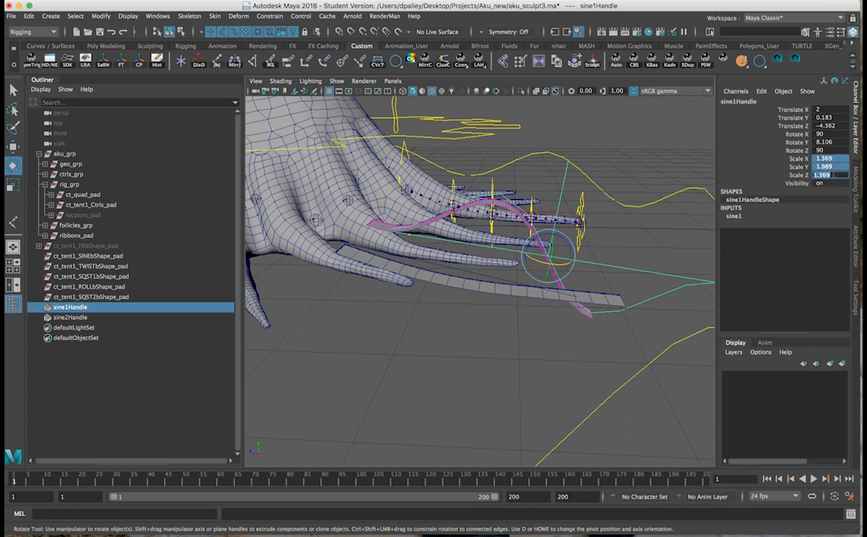
pyautogui.click(833, 160)
pyautogui.click(835, 167)
pyautogui.click(836, 174)
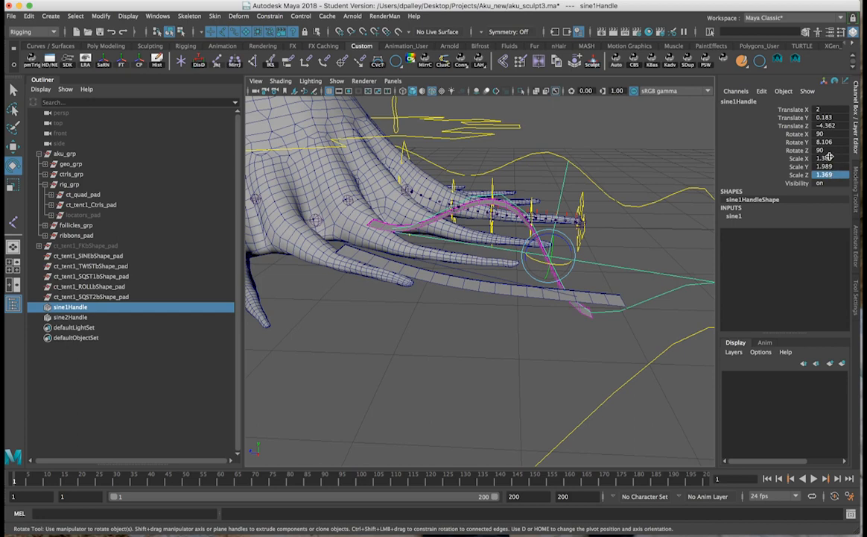
pyautogui.doubleClick(825, 125)
pyautogui.click(827, 118)
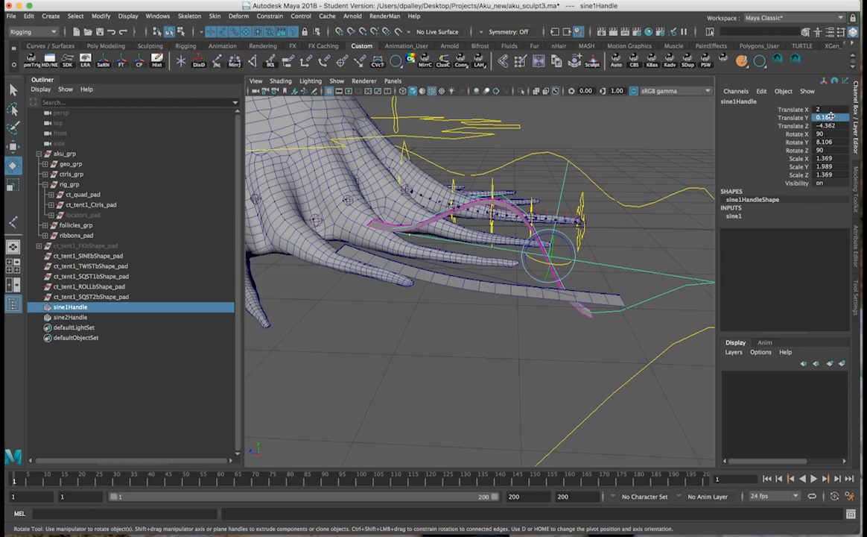
pyautogui.keyDown('alt'); pyautogui.moveTo(674, 231); pyautogui.dragTo(646, 234, button='middle'); pyautogui.keyUp('alt')
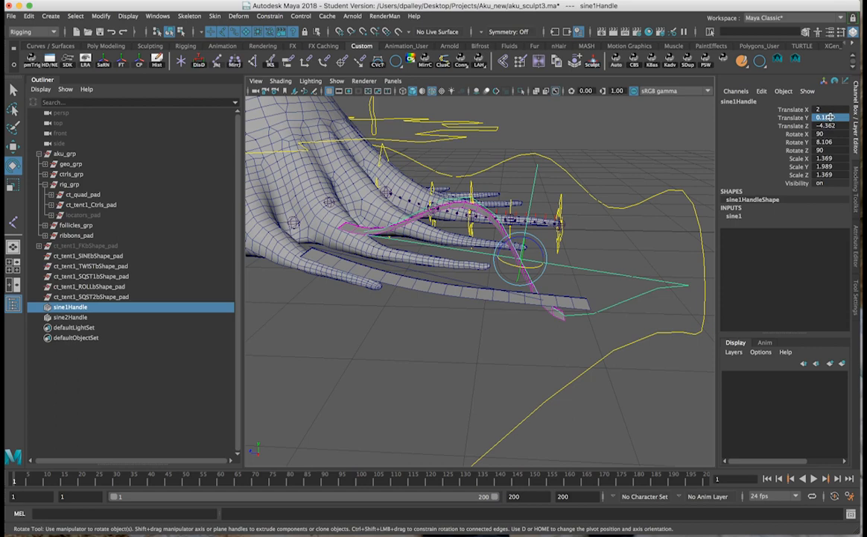
pyautogui.keyDown('alt'); pyautogui.moveTo(497, 296); pyautogui.dragTo(511, 270); pyautogui.keyUp('alt')
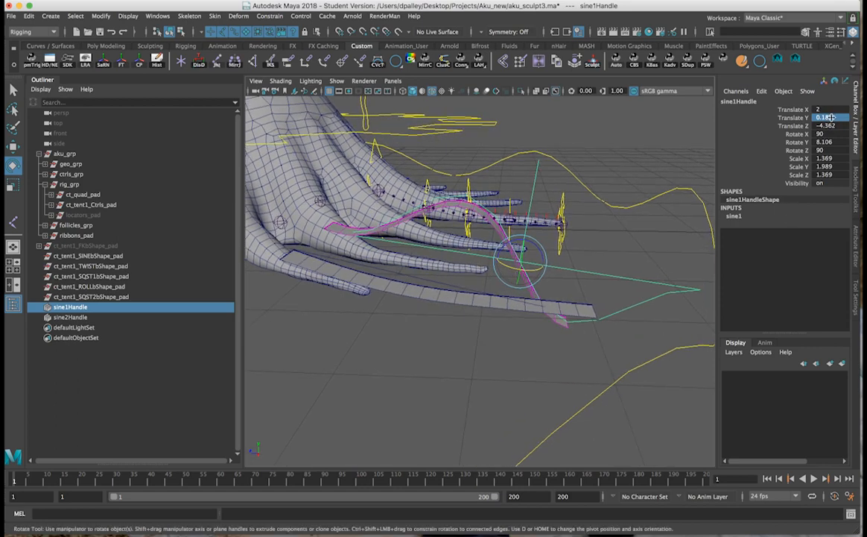
pyautogui.keyDown('alt'); pyautogui.moveTo(522, 253); pyautogui.dragTo(538, 260); pyautogui.keyUp('alt')
pyautogui.keyDown('alt'); pyautogui.moveTo(424, 254); pyautogui.dragTo(415, 281); pyautogui.keyUp('alt')
# Set the sineY ribbon's sine handle to Translate Y 0.183 and Translate Z -4.362
pyautogui.click(415, 284)
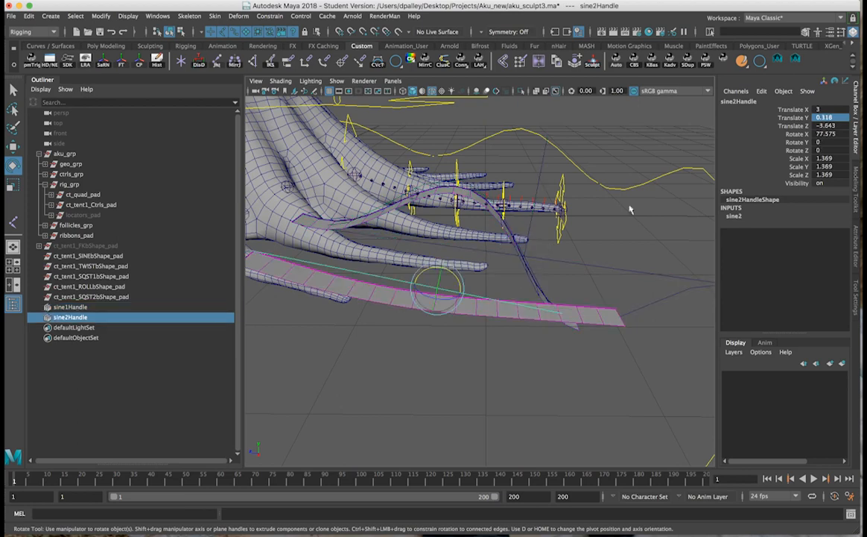
pyautogui.click(832, 117)
pyautogui.press('Return')
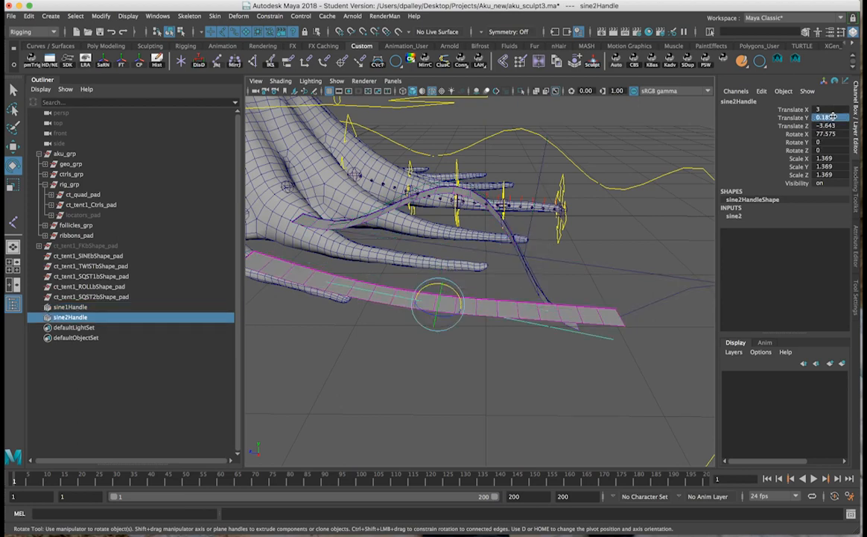
pyautogui.click(592, 265)
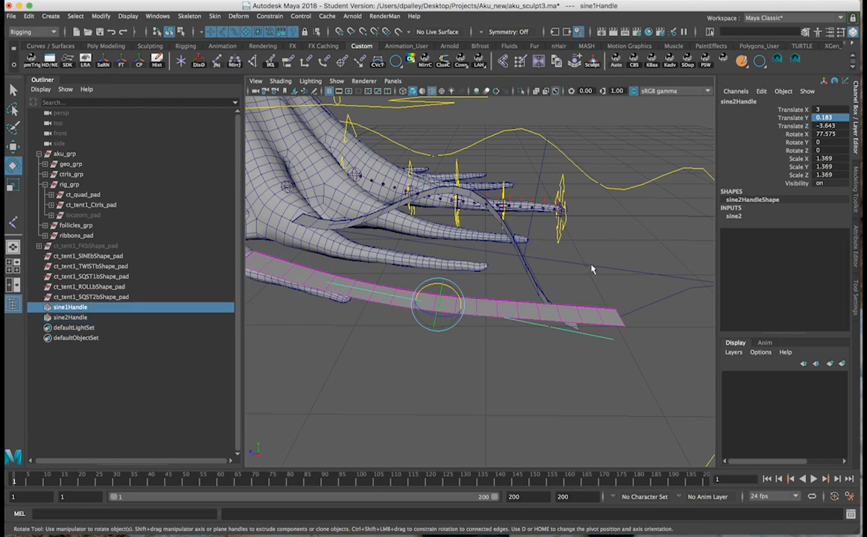
pyautogui.hotkey('ctrl', 'z')
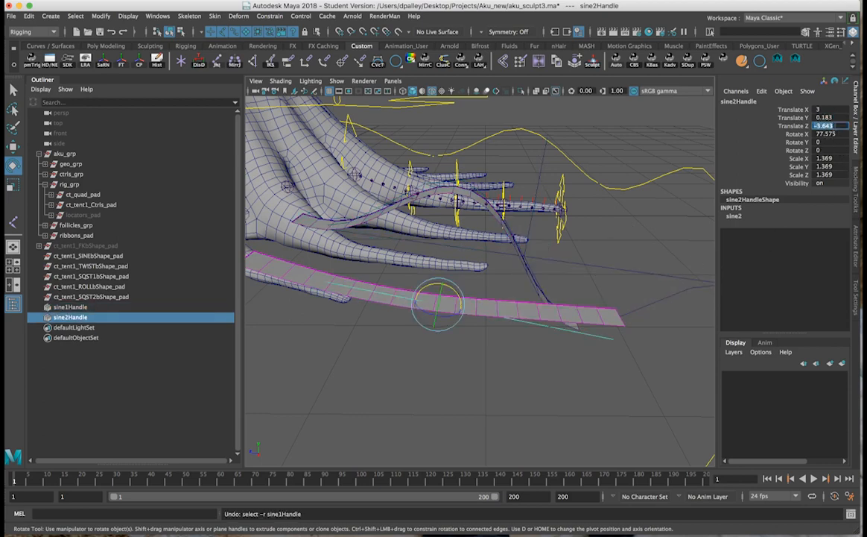
pyautogui.write('-4.362')
pyautogui.press('Return')
pyautogui.keyDown('alt'); pyautogui.moveTo(514, 303); pyautogui.dragTo(499, 264); pyautogui.keyUp('alt')
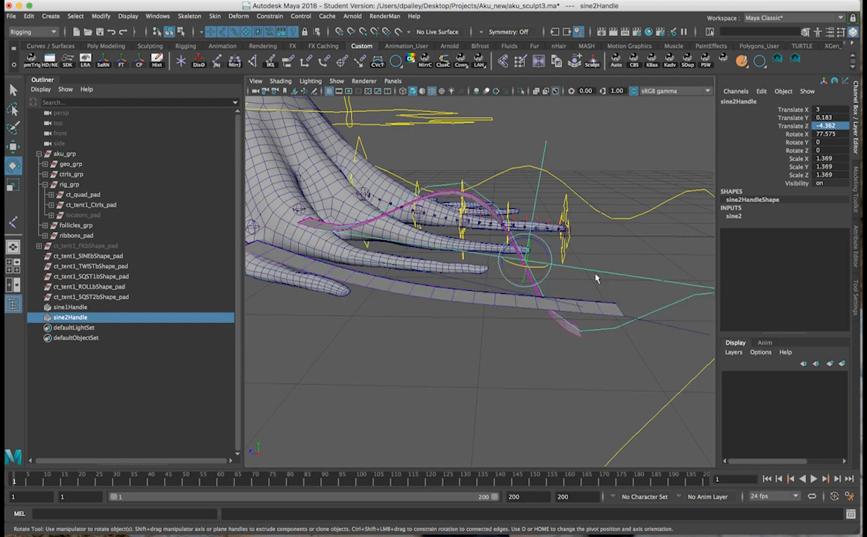
# Set the Scale Y of the sineY ribbon's sine handle to 1.989
pyautogui.click(596, 275)
pyautogui.click(691, 330)
pyautogui.click(818, 166)
pyautogui.write('1')
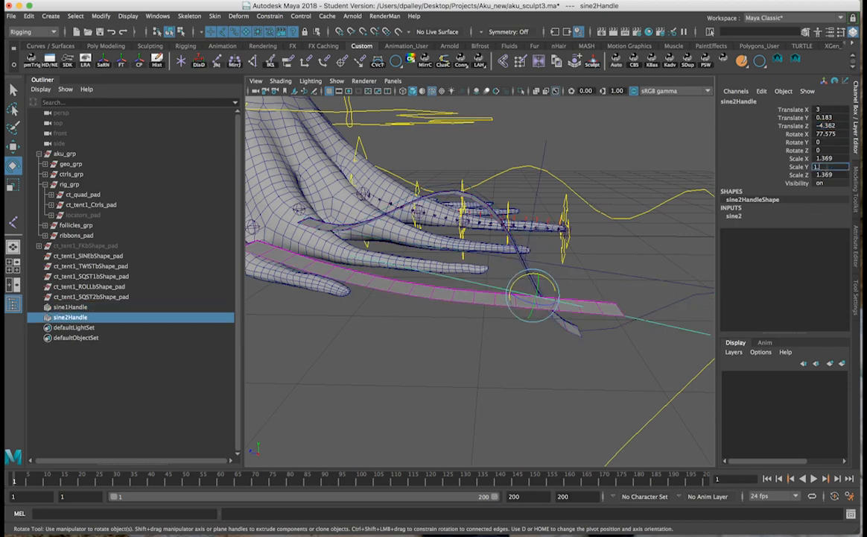
pyautogui.write('.98')
pyautogui.press('Return')
# Set the sineY deformer's Dropoff to 1 and adjust its Amplitude to 0.5 to bend the ribbon sideways
pyautogui.click(735, 217)
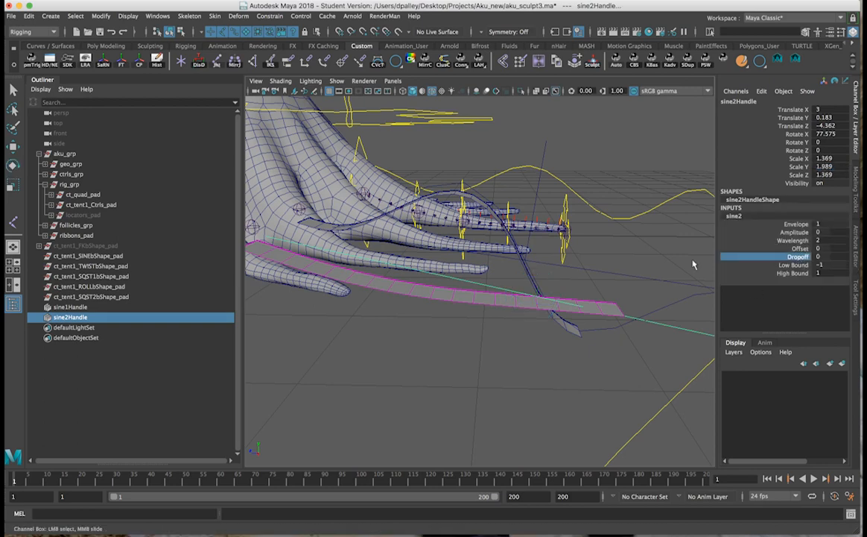
pyautogui.keyDown('alt'); pyautogui.moveTo(513, 270); pyautogui.dragTo(470, 259, button='right'); pyautogui.keyUp('alt')
pyautogui.click(799, 232)
pyautogui.moveTo(566, 251); pyautogui.dragTo(624, 250, button='middle')
pyautogui.keyDown('alt'); pyautogui.moveTo(534, 261); pyautogui.dragTo(482, 269); pyautogui.keyUp('alt')
pyautogui.moveTo(482, 269); pyautogui.dragTo(476, 268, button='middle')
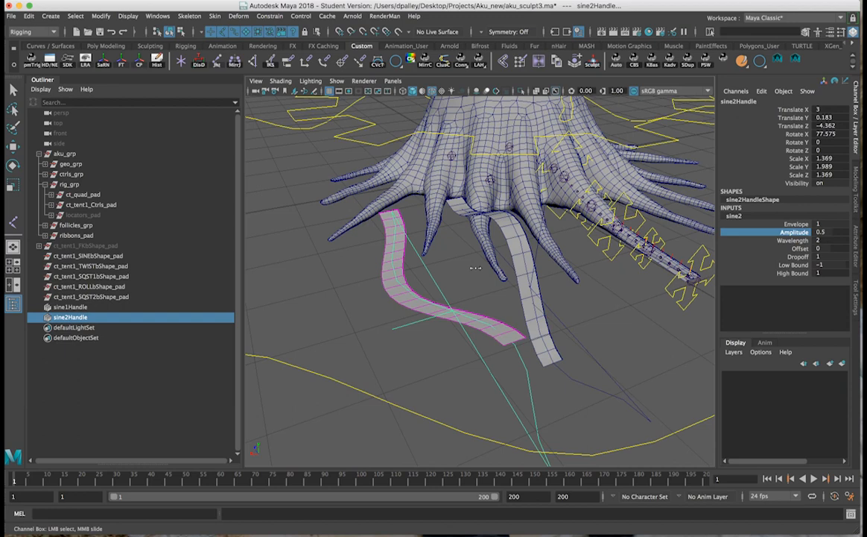
pyautogui.keyDown('alt'); pyautogui.moveTo(485, 274); pyautogui.dragTo(489, 278); pyautogui.keyUp('alt')
pyautogui.keyDown('alt'); pyautogui.moveTo(522, 272); pyautogui.dragTo(526, 273); pyautogui.keyUp('alt')
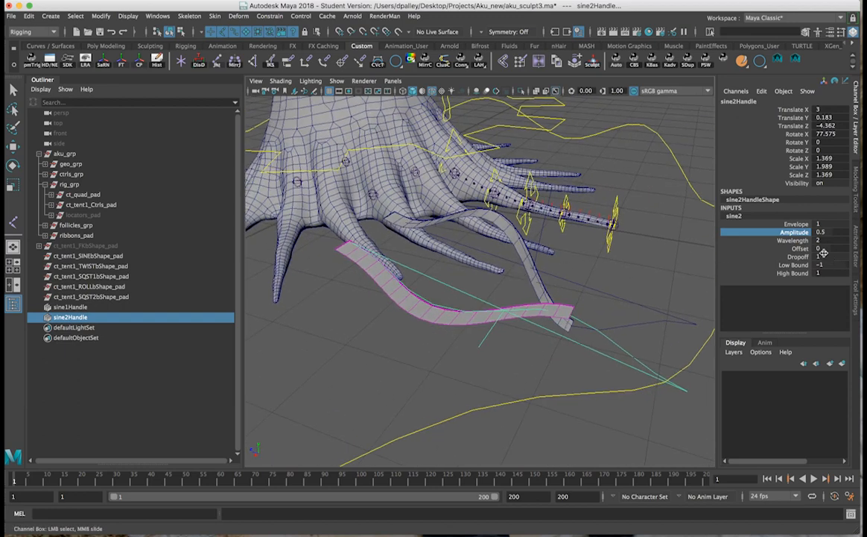
# Try sliding the Offset up to 1.1 on the sineY ribbon's deformer and undo the change
pyautogui.click(799, 248)
pyautogui.moveTo(626, 255); pyautogui.dragTo(680, 257, button='middle')
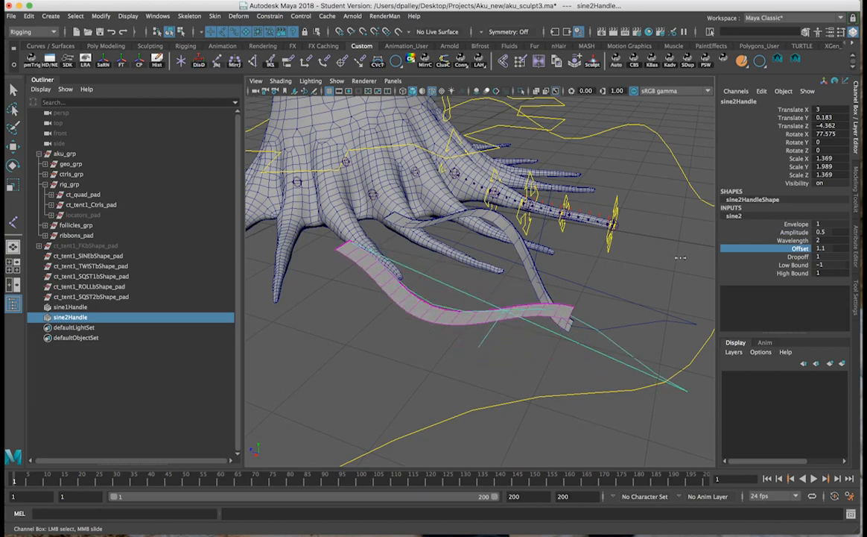
pyautogui.hotkey('ctrl', 'z')
# In the side view, rotate the sineY ribbon's sine handle to about 81.4 degrees in X
pyautogui.keyDown('alt'); pyautogui.moveTo(544, 275); pyautogui.dragTo(495, 271); pyautogui.keyUp('alt')
pyautogui.press('w')
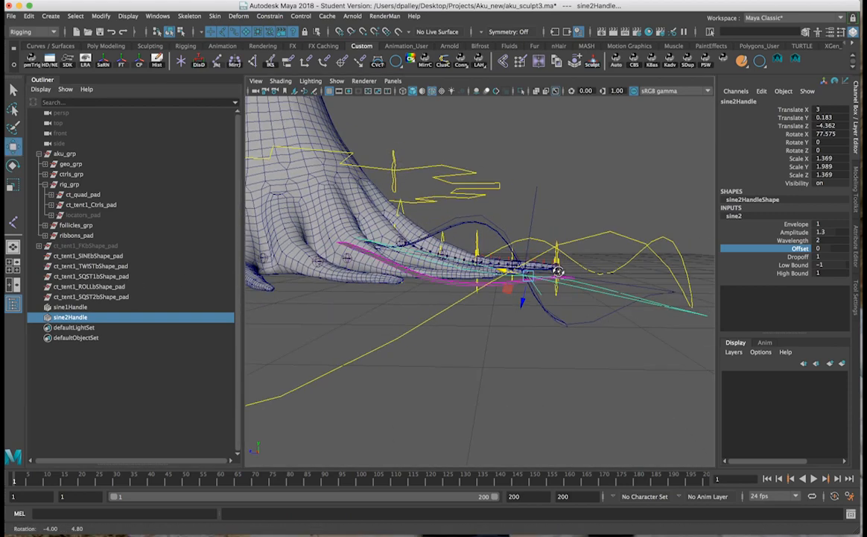
pyautogui.click(15, 269)
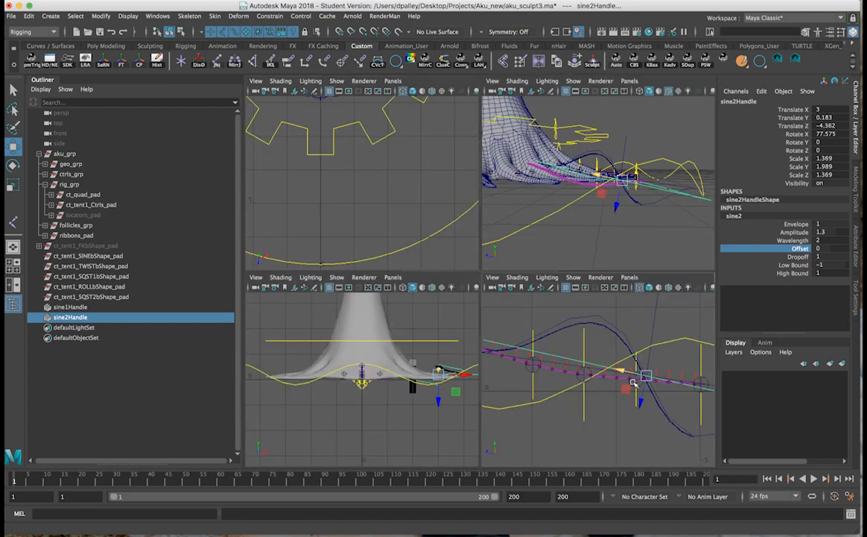
pyautogui.press('space')
pyautogui.scroll(-5, 467, 317)
pyautogui.keyDown('alt'); pyautogui.moveTo(468, 316); pyautogui.dragTo(628, 325, button='right'); pyautogui.keyUp('alt')
pyautogui.keyDown('alt'); pyautogui.moveTo(599, 310); pyautogui.dragTo(497, 300, button='middle'); pyautogui.keyUp('alt')
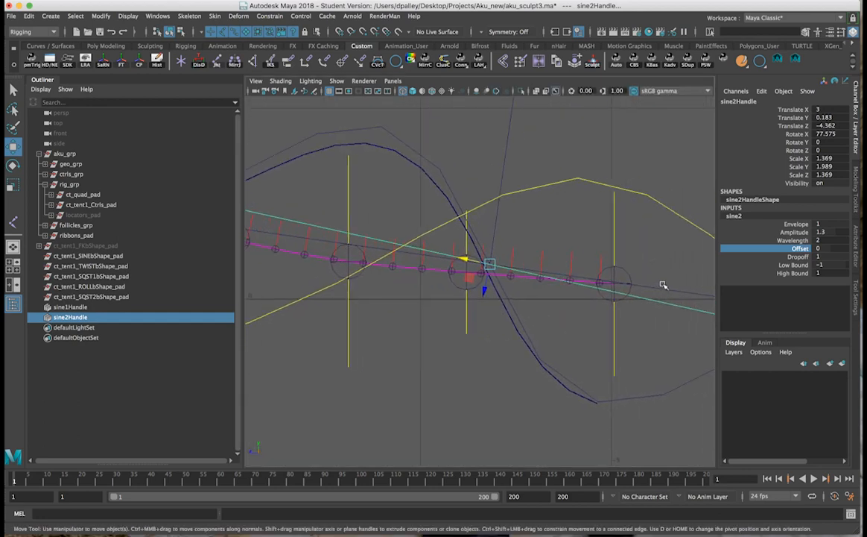
pyautogui.press('e')
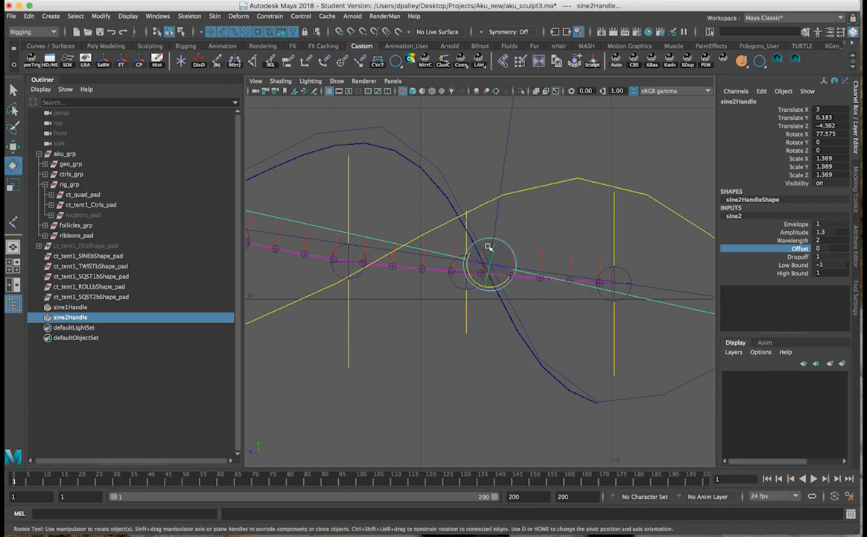
pyautogui.moveTo(468, 266); pyautogui.dragTo(468, 267)
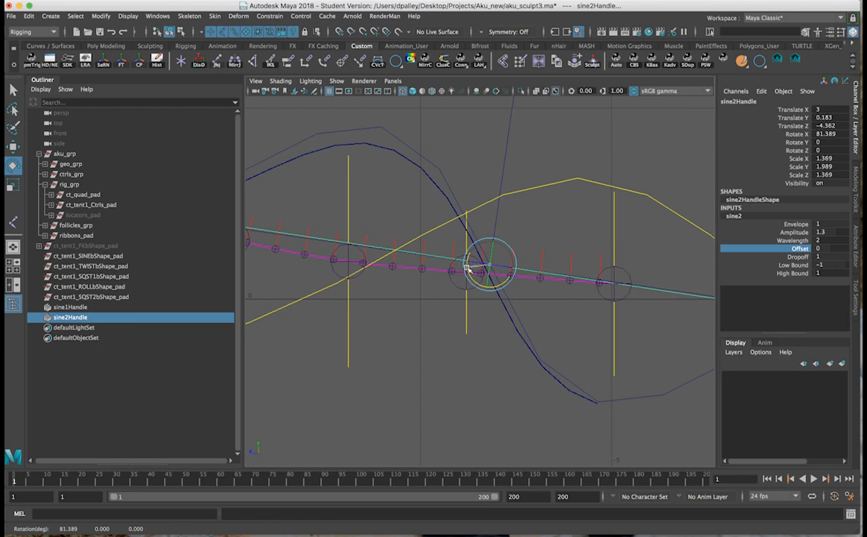
# Fine-tune the sineY handle's Rotate X to about 81.85 so it runs parallel to the ribbon in side view
pyautogui.click(794, 135)
pyautogui.moveTo(598, 194); pyautogui.dragTo(596, 195, button='middle')
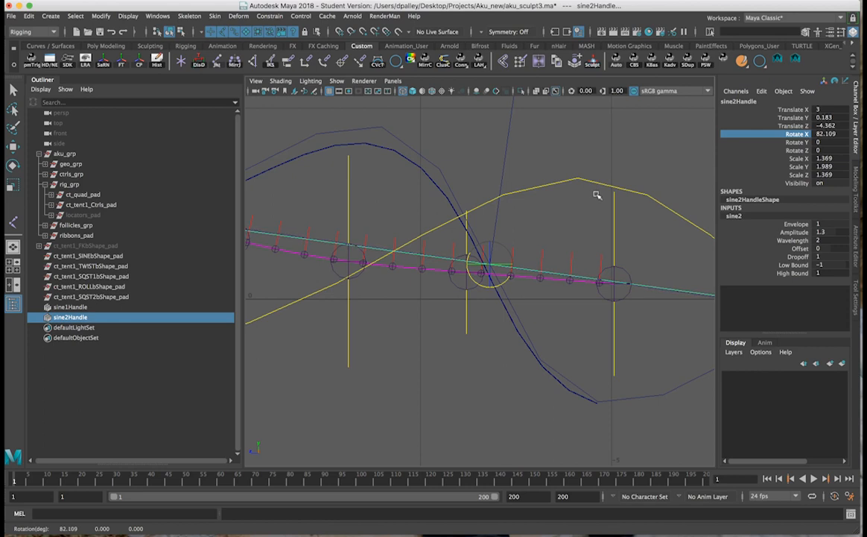
pyautogui.keyDown('alt'); pyautogui.moveTo(494, 239); pyautogui.dragTo(768, 268, button='right'); pyautogui.keyUp('alt')
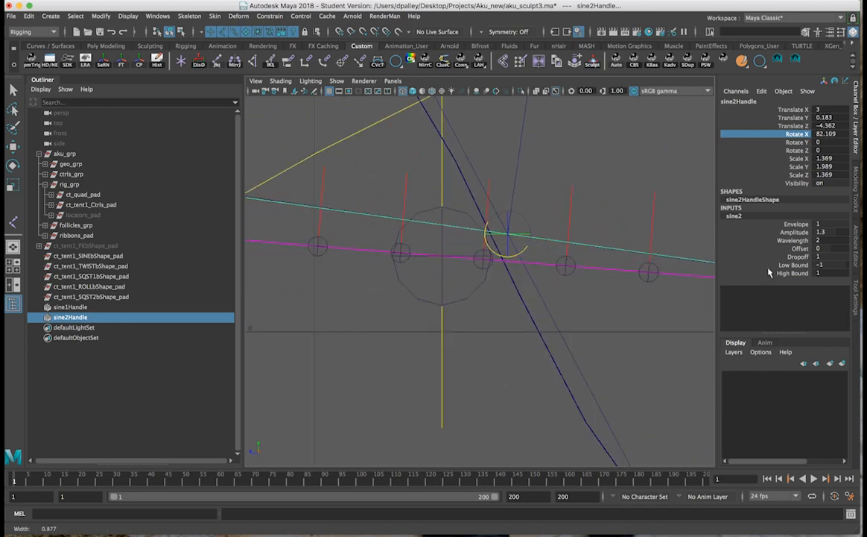
pyautogui.keyDown('alt'); pyautogui.moveTo(516, 269); pyautogui.dragTo(666, 317, button='middle'); pyautogui.keyUp('alt')
pyautogui.keyDown('alt'); pyautogui.moveTo(421, 285); pyautogui.dragTo(597, 293, button='right'); pyautogui.keyUp('alt')
pyautogui.keyDown('alt'); pyautogui.moveTo(613, 294); pyautogui.dragTo(330, 287, button='middle'); pyautogui.keyUp('alt')
pyautogui.keyDown('alt'); pyautogui.moveTo(428, 277); pyautogui.dragTo(791, 307, button='right'); pyautogui.keyUp('alt')
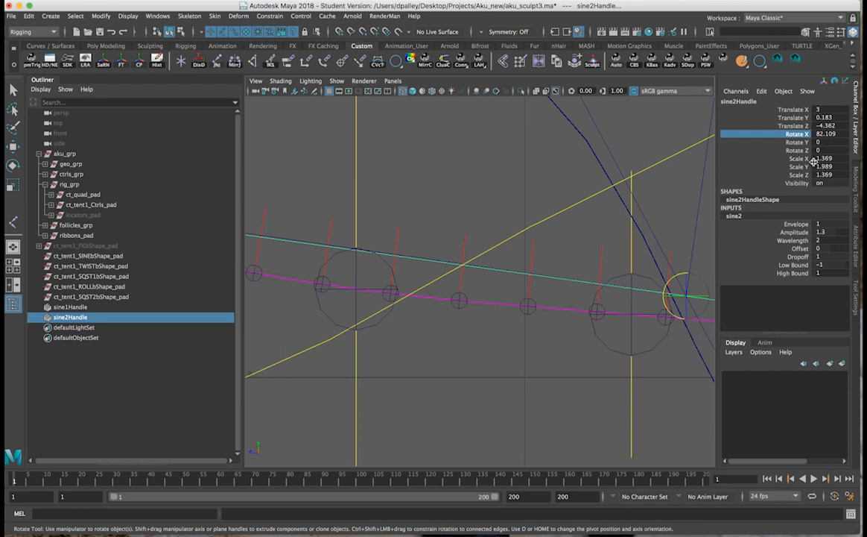
pyautogui.moveTo(552, 170); pyautogui.dragTo(549, 172, button='middle')
pyautogui.moveTo(595, 259); pyautogui.dragTo(577, 255, button='middle')
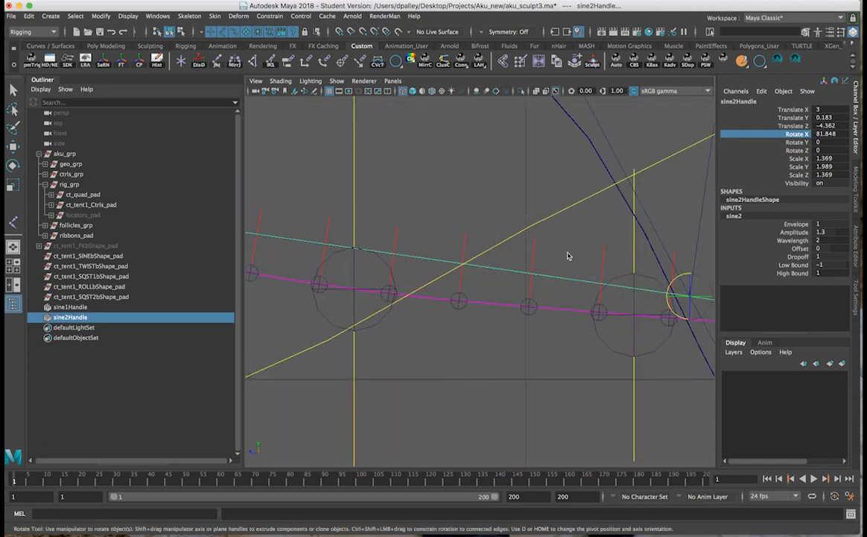
# Compare the sine1 and sine2 deformers in the perspective view and set sine2's Amplitude to 0.8
pyautogui.press('space')
pyautogui.press('space')
pyautogui.press('space')
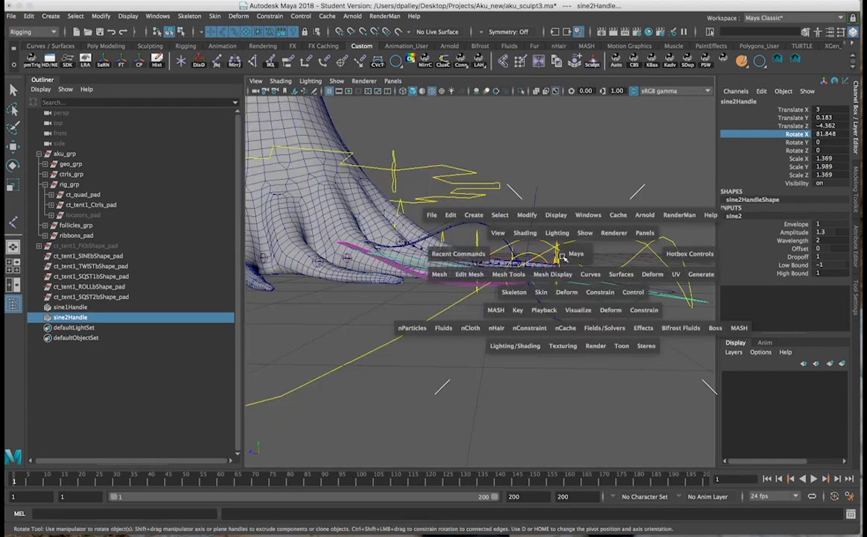
pyautogui.press('space')
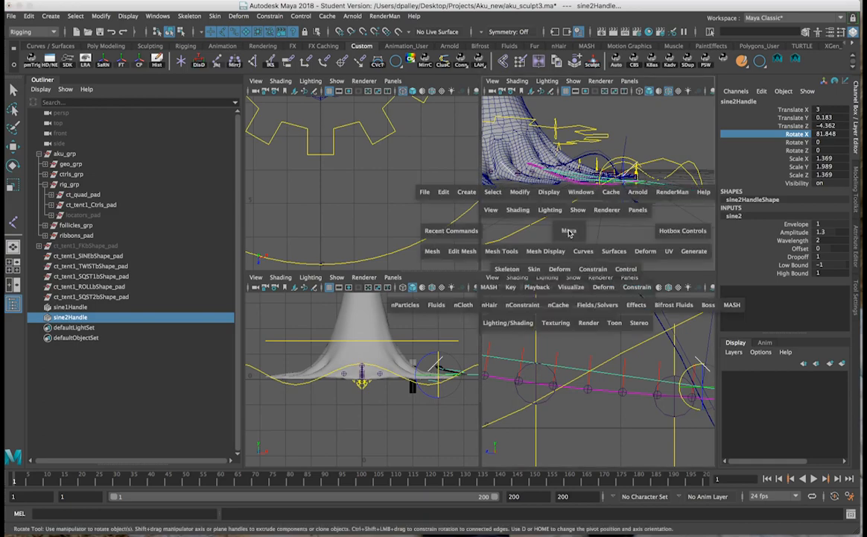
pyautogui.keyDown('alt'); pyautogui.moveTo(587, 260); pyautogui.dragTo(483, 249); pyautogui.keyUp('alt')
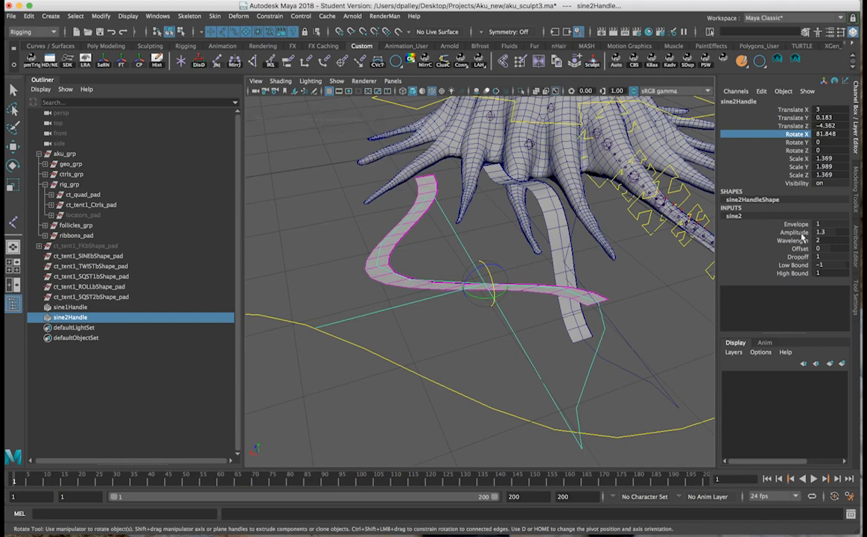
pyautogui.click(625, 332)
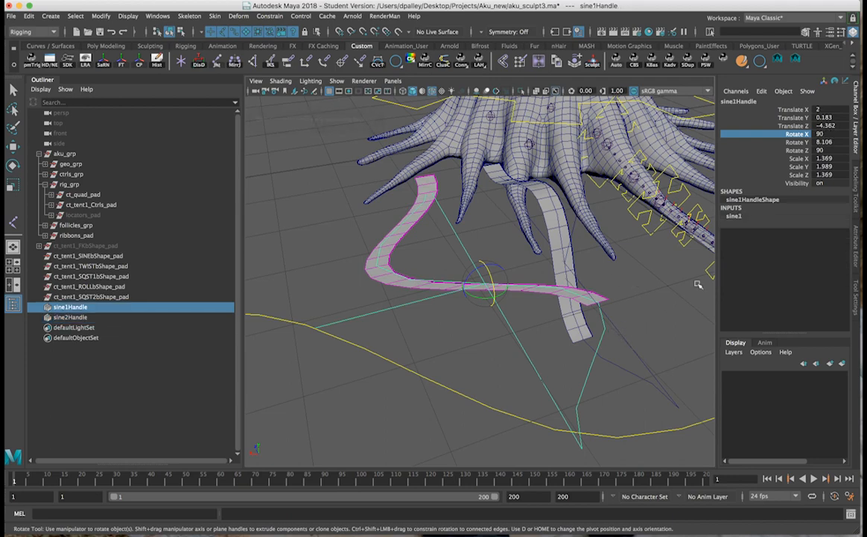
pyautogui.click(742, 215)
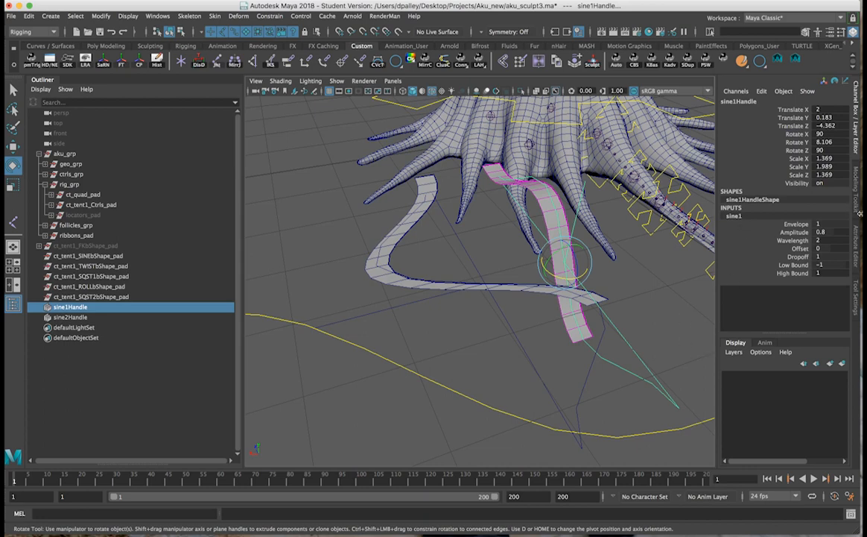
pyautogui.click(579, 380)
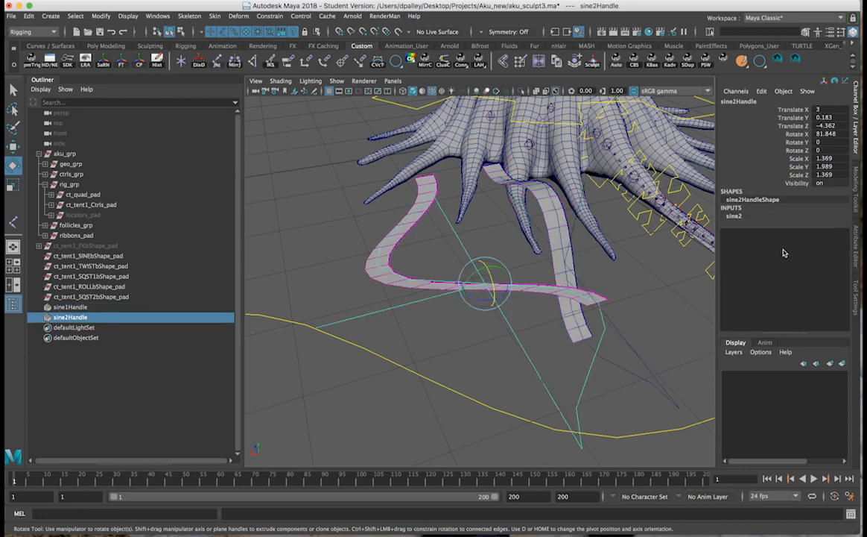
pyautogui.click(735, 216)
pyautogui.doubleClick(824, 232)
pyautogui.press('Return')
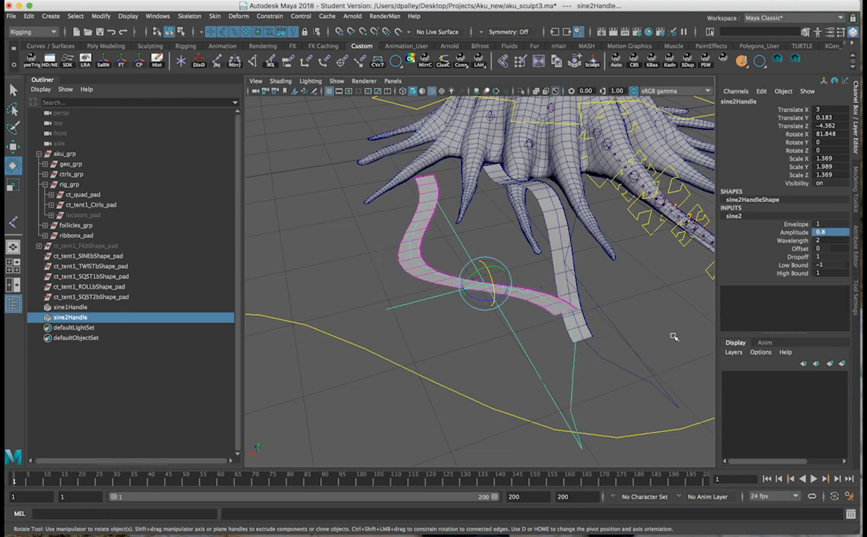
# Try sliding the Offset of the sine2 deformer and undo the change
pyautogui.keyDown('alt'); pyautogui.moveTo(615, 329); pyautogui.dragTo(642, 328); pyautogui.keyUp('alt')
pyautogui.click(797, 249)
pyautogui.moveTo(666, 258)
pyautogui.mouseDown(button='middle')
pyautogui.moveTo(685, 258)
pyautogui.moveTo(666, 258)
pyautogui.mouseUp(button='middle')
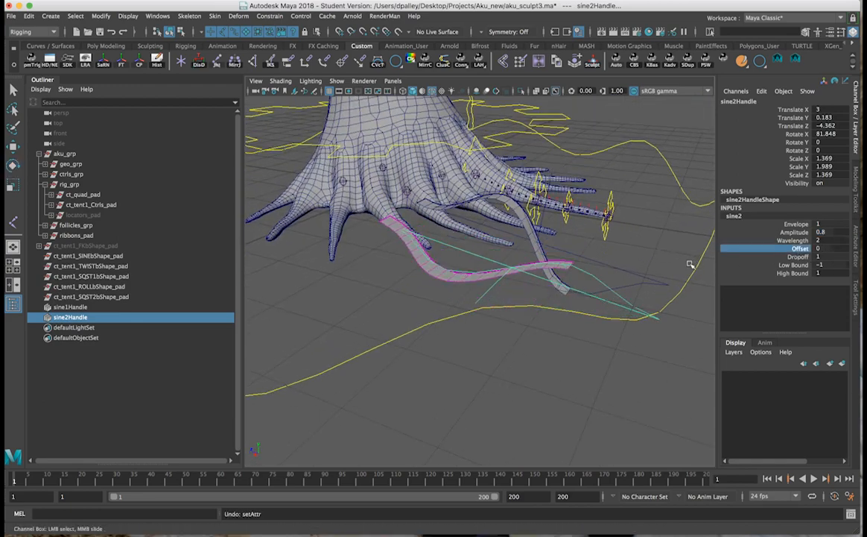
# Select the ct_tent1_indiv_icon control and examine its existing attributes and the tentacle it drives
pyautogui.keyDown('alt'); pyautogui.moveTo(581, 265); pyautogui.dragTo(519, 143); pyautogui.keyUp('alt')
pyautogui.click(494, 119)
pyautogui.press('e')
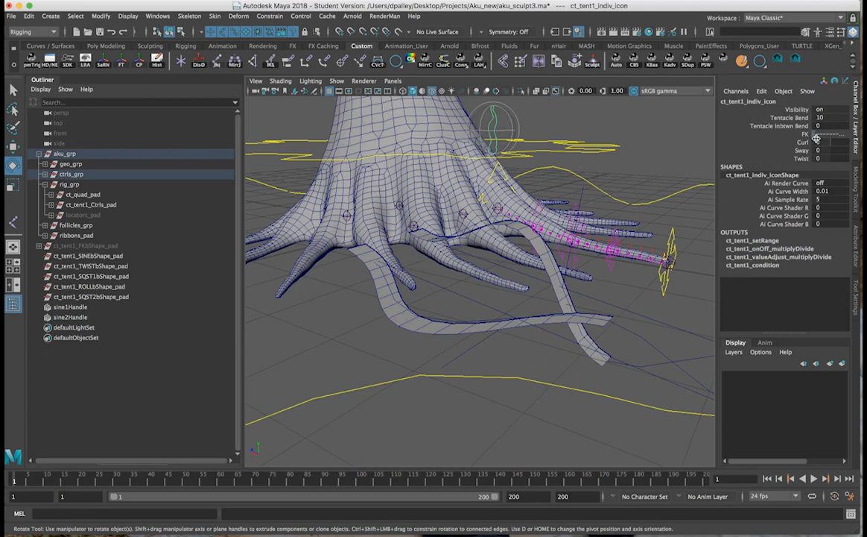
pyautogui.moveTo(653, 348)
pyautogui.keyDown('alt'); pyautogui.mouseDown()
pyautogui.moveTo(610, 343)
pyautogui.moveTo(648, 341)
pyautogui.mouseUp(); pyautogui.keyUp('alt')
pyautogui.keyDown('alt'); pyautogui.moveTo(648, 340); pyautogui.dragTo(547, 338, button='middle'); pyautogui.keyUp('alt')
pyautogui.keyDown('alt'); pyautogui.moveTo(547, 338); pyautogui.dragTo(537, 344); pyautogui.keyUp('alt')
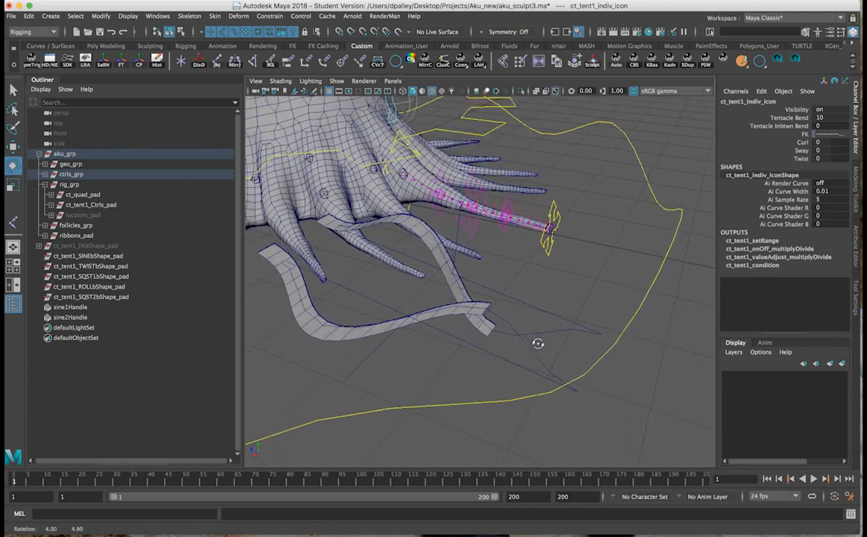
# Try moving sine1Handle along the ribbon to about -6.3 in Translate Z and sliding its Offset, and undo both changes
pyautogui.click(542, 334)
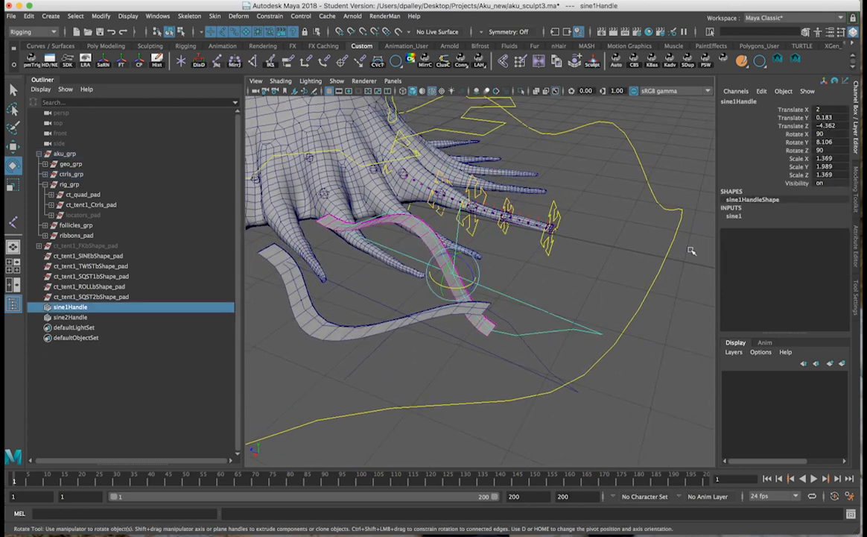
pyautogui.click(734, 217)
pyautogui.keyDown('alt'); pyautogui.moveTo(589, 315); pyautogui.dragTo(555, 319); pyautogui.keyUp('alt')
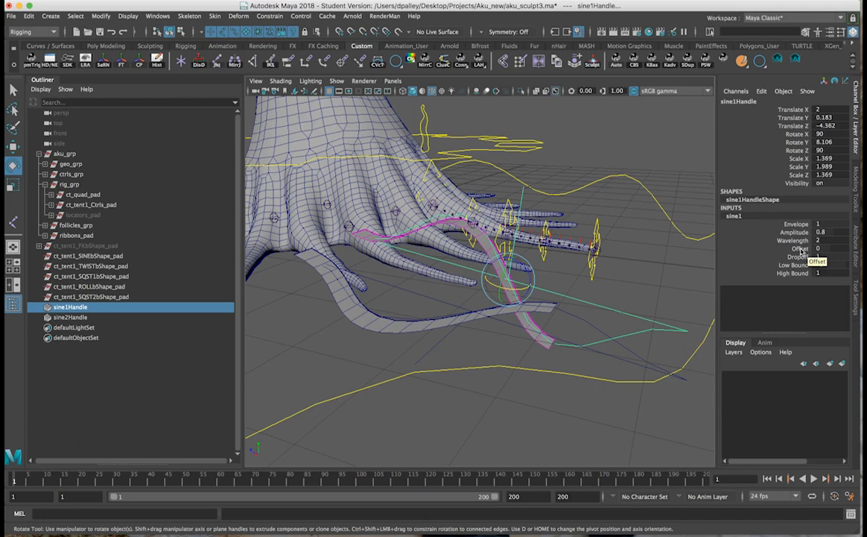
pyautogui.keyDown('alt'); pyautogui.moveTo(626, 271); pyautogui.dragTo(493, 286); pyautogui.keyUp('alt')
pyautogui.press('w')
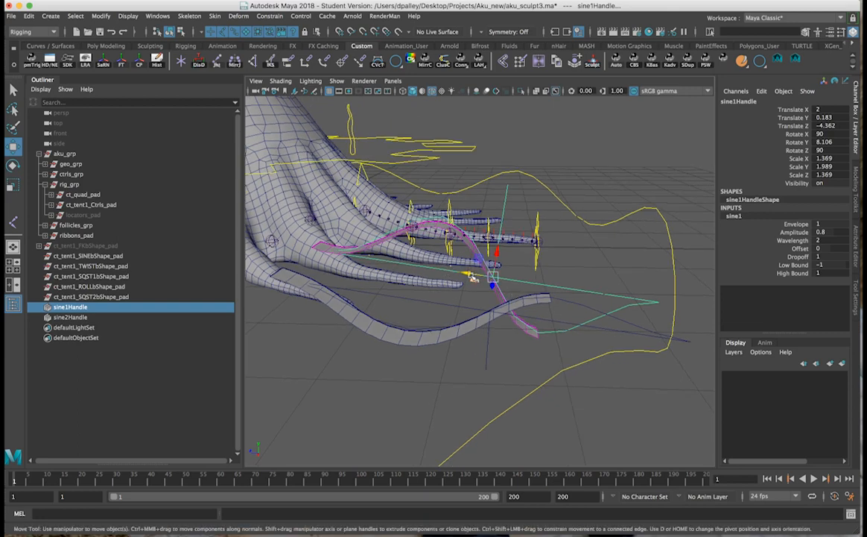
pyautogui.moveTo(468, 274); pyautogui.dragTo(628, 304)
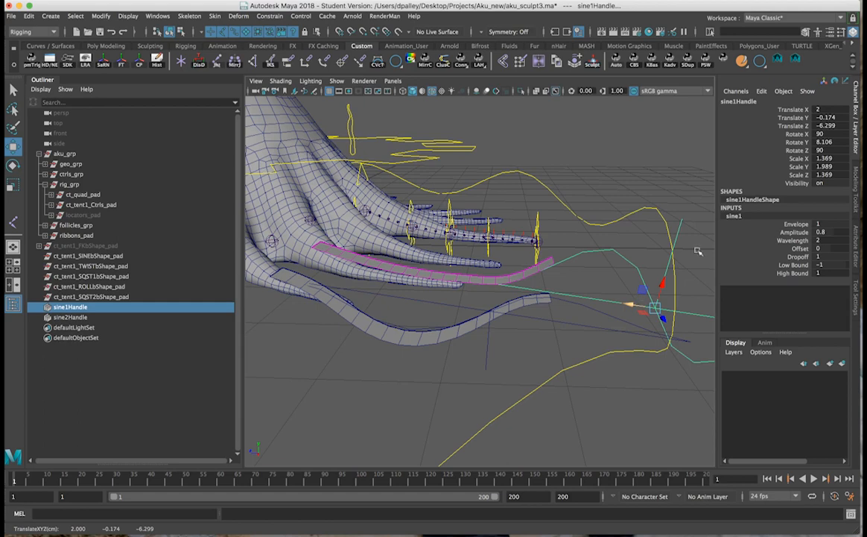
pyautogui.click(800, 248)
pyautogui.moveTo(624, 256); pyautogui.dragTo(635, 259, button='middle')
pyautogui.hotkey('ctrl', 'z')
pyautogui.hotkey('ctrl', 'z')
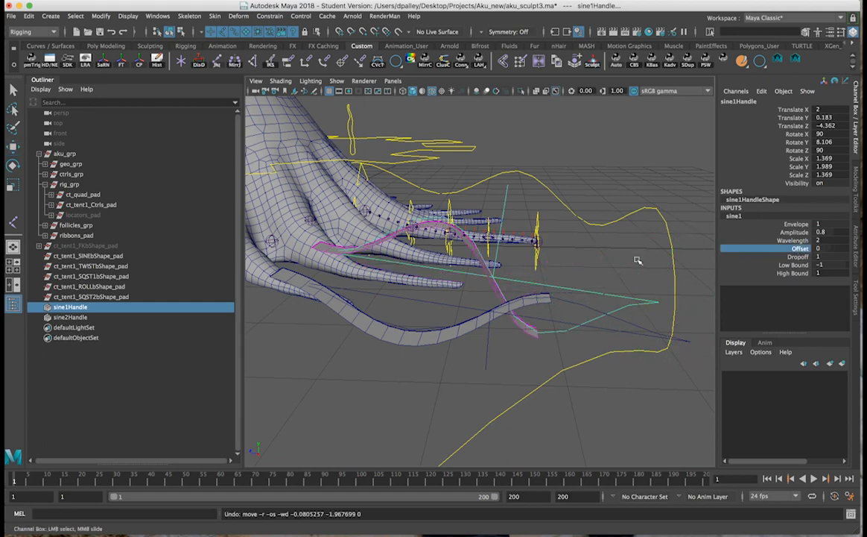
# Try moving sine1Handle outward along its ribbon again and undo the move
pyautogui.keyDown('alt'); pyautogui.moveTo(467, 268); pyautogui.dragTo(475, 272); pyautogui.keyUp('alt')
pyautogui.keyDown('alt'); pyautogui.moveTo(475, 271); pyautogui.dragTo(538, 275, button='middle'); pyautogui.keyUp('alt')
pyautogui.keyDown('alt'); pyautogui.moveTo(538, 275); pyautogui.dragTo(540, 277); pyautogui.keyUp('alt')
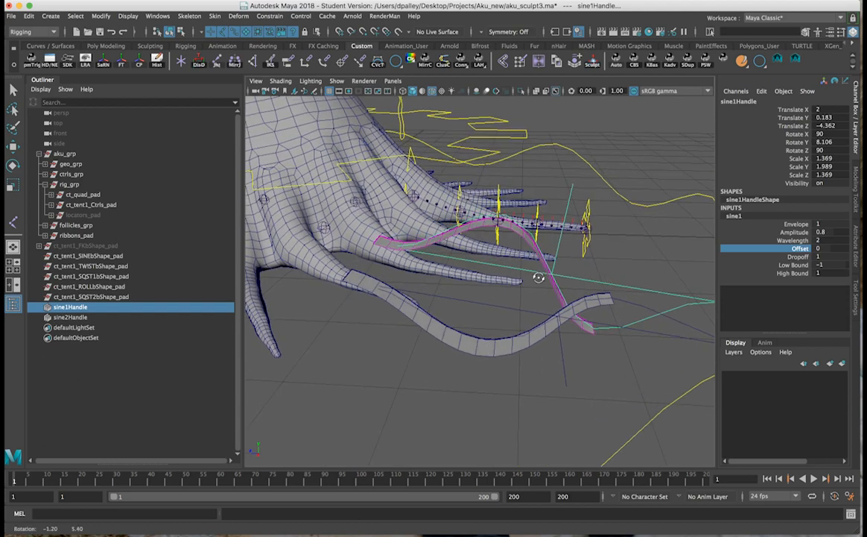
pyautogui.press('w')
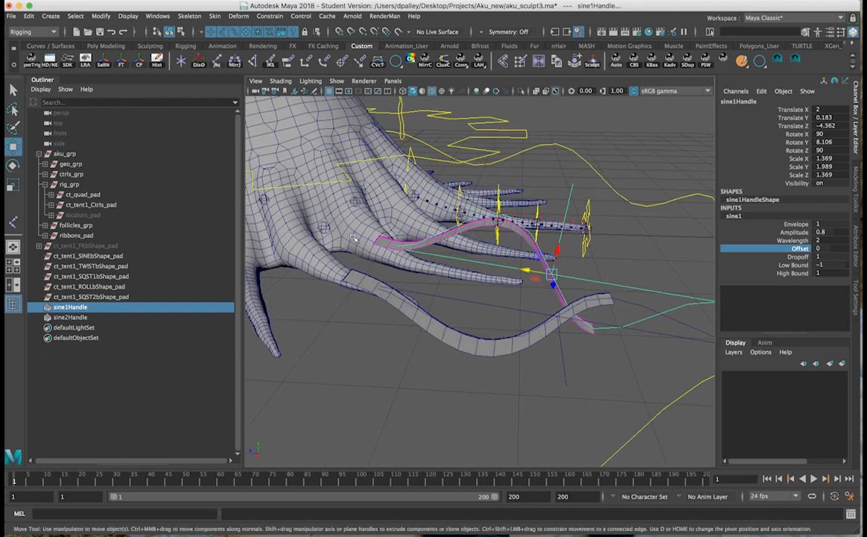
pyautogui.keyDown('alt'); pyautogui.moveTo(431, 219); pyautogui.dragTo(326, 275); pyautogui.keyUp('alt')
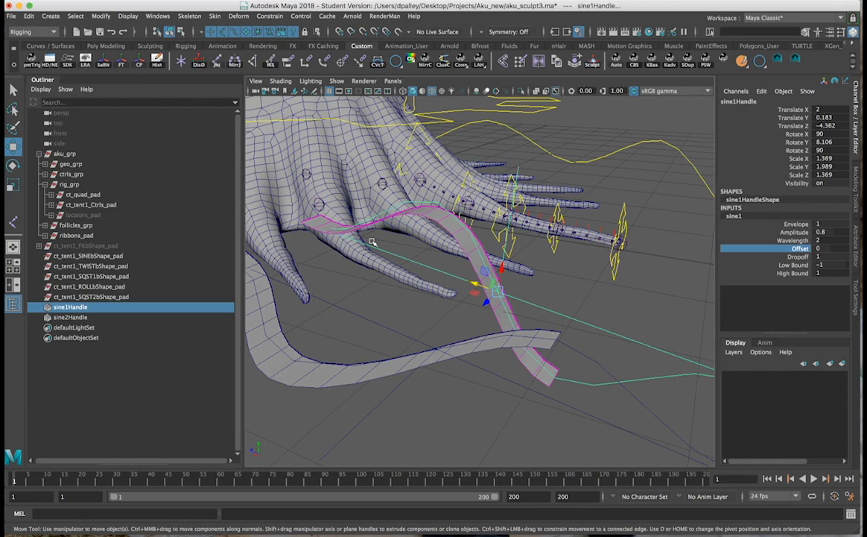
pyautogui.keyDown('alt'); pyautogui.moveTo(415, 222); pyautogui.dragTo(429, 250); pyautogui.keyUp('alt')
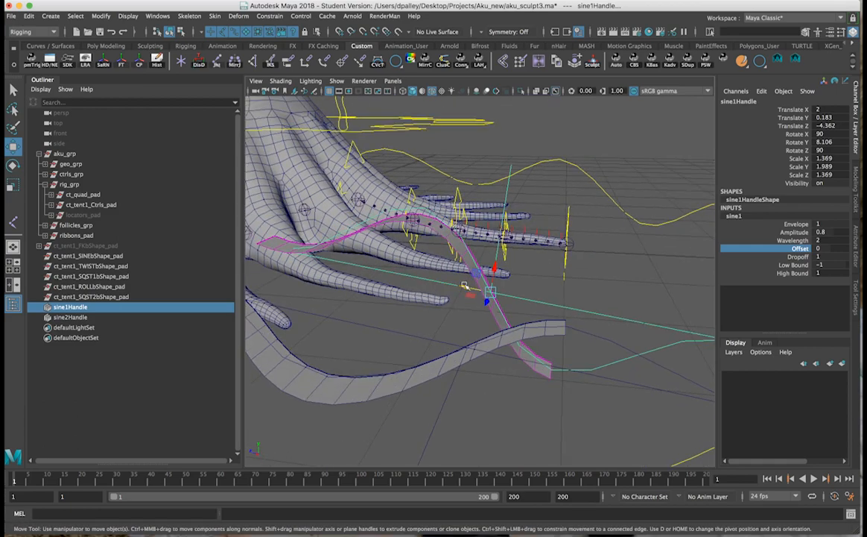
pyautogui.moveTo(468, 289); pyautogui.dragTo(590, 295)
pyautogui.hotkey('ctrl', 'z')
pyautogui.keyDown('alt'); pyautogui.moveTo(463, 248); pyautogui.dragTo(518, 259); pyautogui.keyUp('alt')
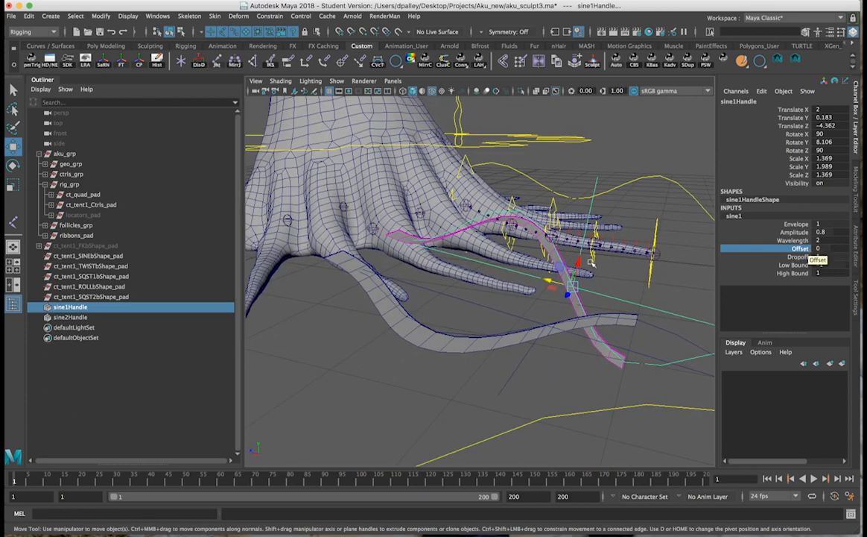
pyautogui.keyDown('alt'); pyautogui.moveTo(531, 292); pyautogui.dragTo(697, 301); pyautogui.keyUp('alt')
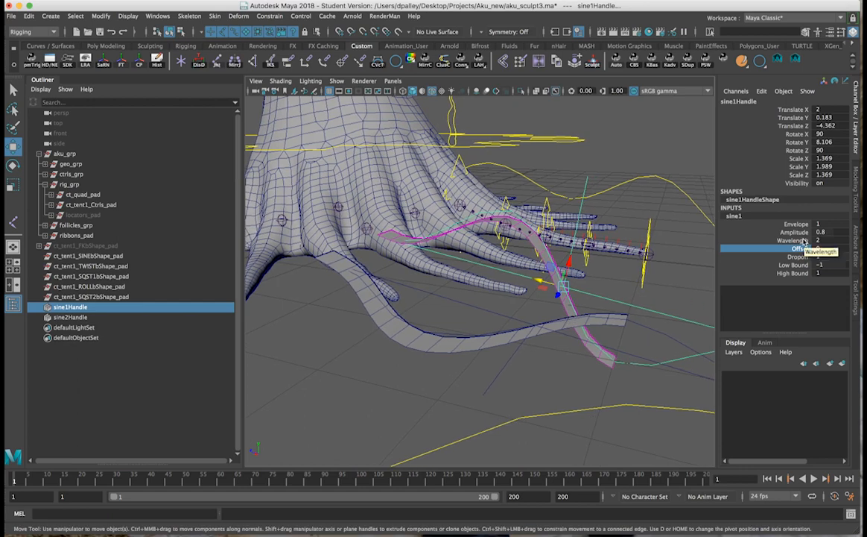
pyautogui.keyDown('alt'); pyautogui.moveTo(511, 251); pyautogui.dragTo(520, 260); pyautogui.keyUp('alt')
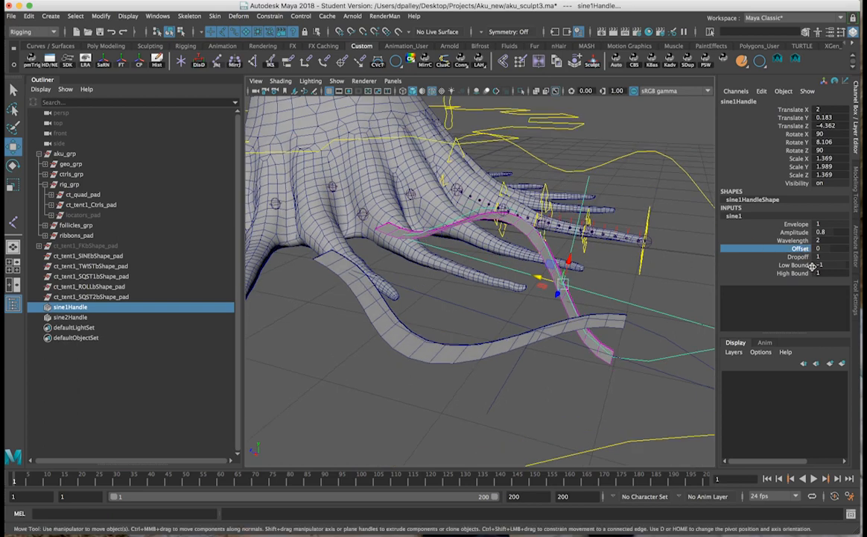
pyautogui.keyDown('alt'); pyautogui.moveTo(448, 289); pyautogui.dragTo(579, 302); pyautogui.keyUp('alt')
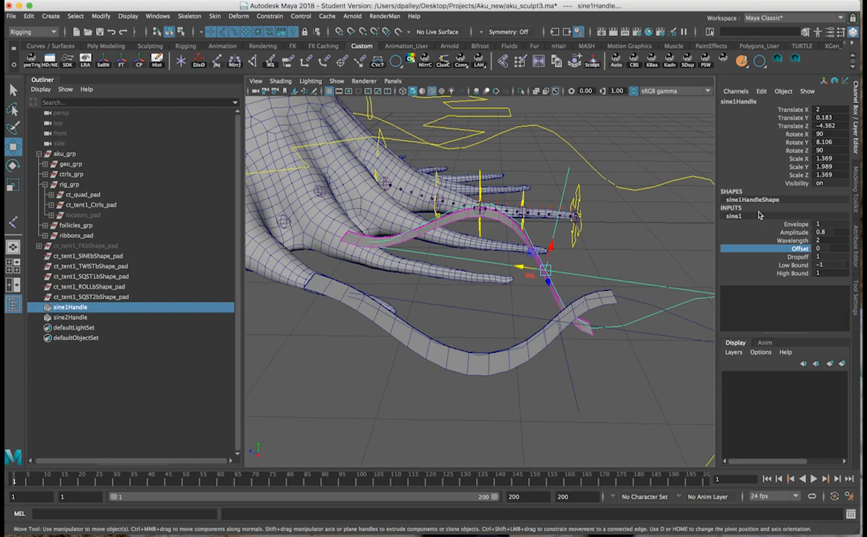
pyautogui.keyDown('alt'); pyautogui.moveTo(485, 307); pyautogui.dragTo(476, 298); pyautogui.keyUp('alt')
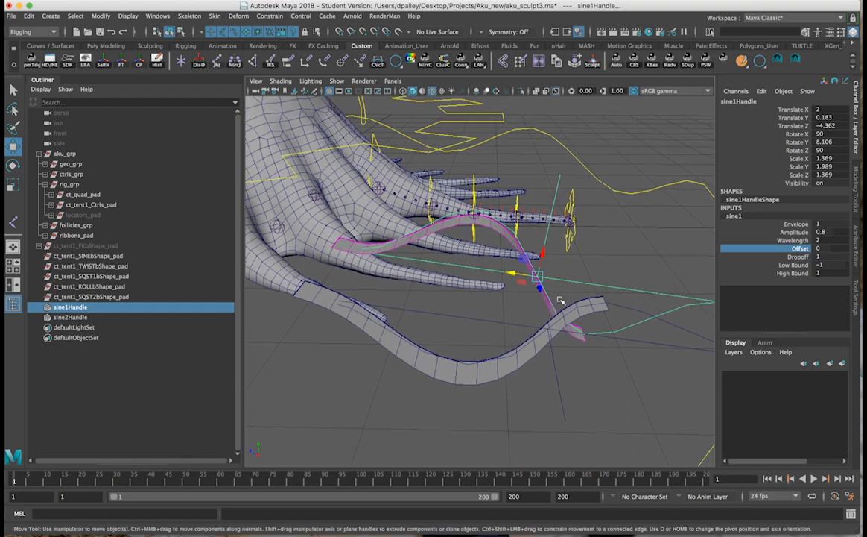
pyautogui.keyDown('alt'); pyautogui.moveTo(563, 300); pyautogui.dragTo(493, 304); pyautogui.keyUp('alt')
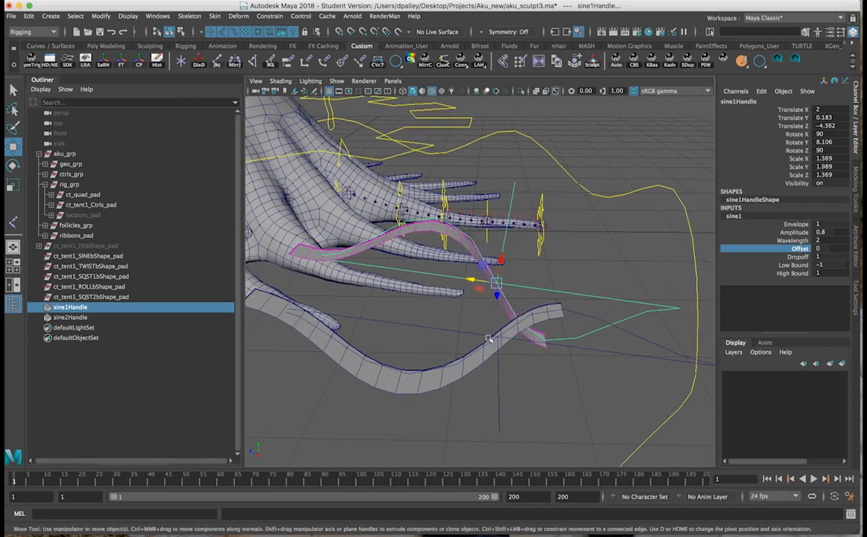
# Add a separator attribute named SINE_Z to the ct_tent1_indiv_icon control with the DP Autorigger's Attr Maker
pyautogui.keyDown('alt'); pyautogui.moveTo(443, 275); pyautogui.dragTo(410, 200); pyautogui.keyUp('alt')
pyautogui.click(389, 110)
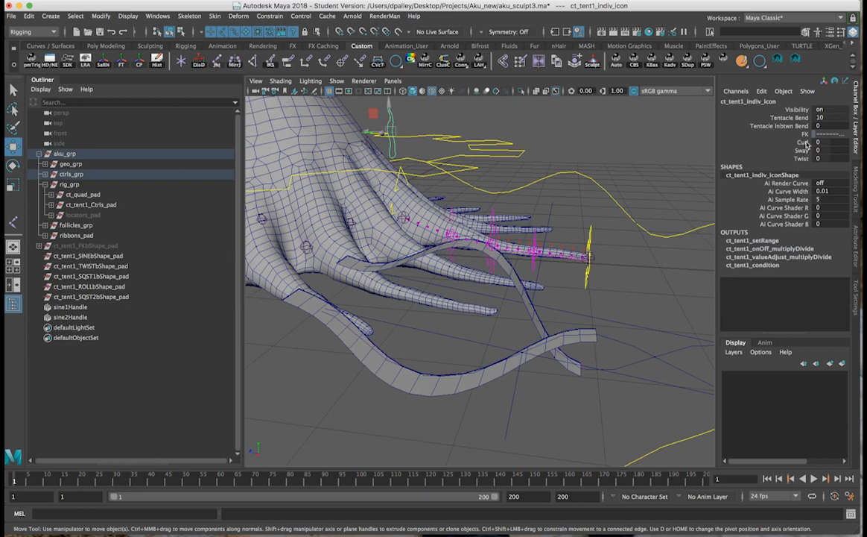
pyautogui.click(762, 91)
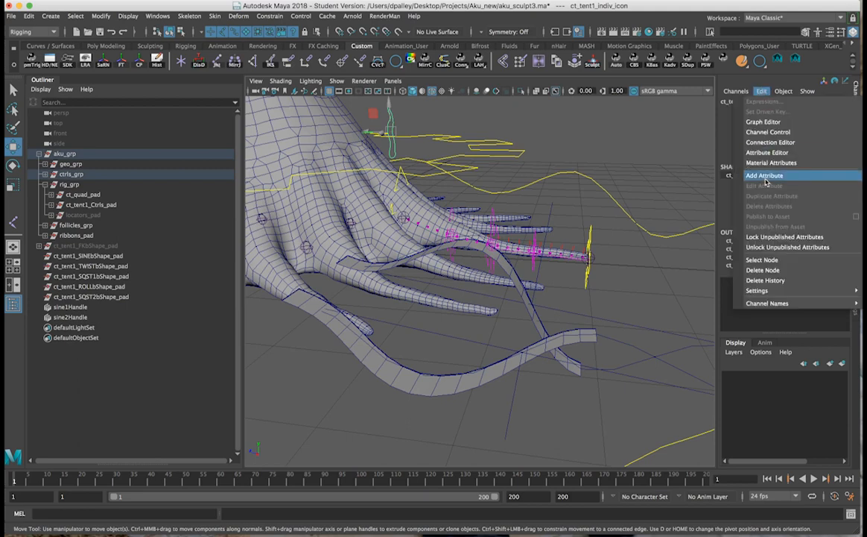
pyautogui.click(655, 232)
pyautogui.click(617, 61)
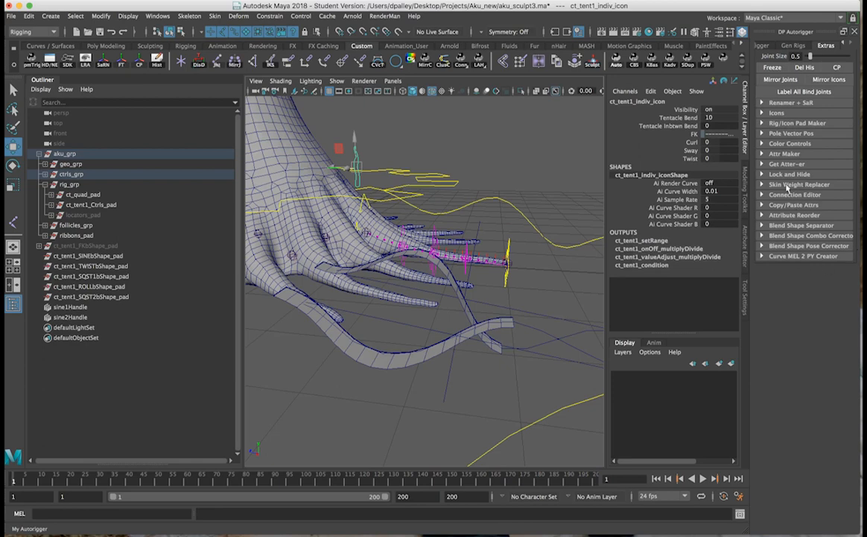
pyautogui.click(787, 153)
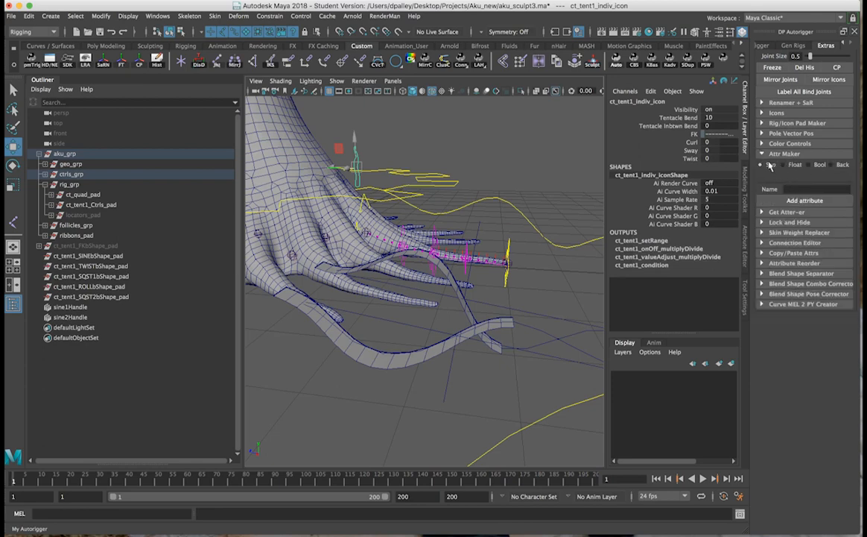
pyautogui.click(789, 188)
pyautogui.click(794, 201)
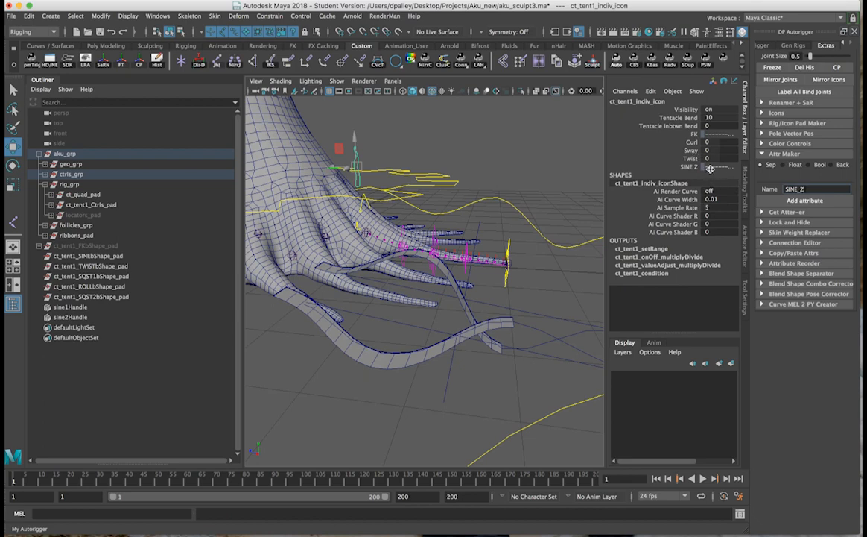
# Configure the Attr Maker for a float attribute with a minimum of -10 and a maximum of 10
pyautogui.click(788, 164)
pyautogui.click(769, 175)
pyautogui.click(847, 176)
pyautogui.click(795, 175)
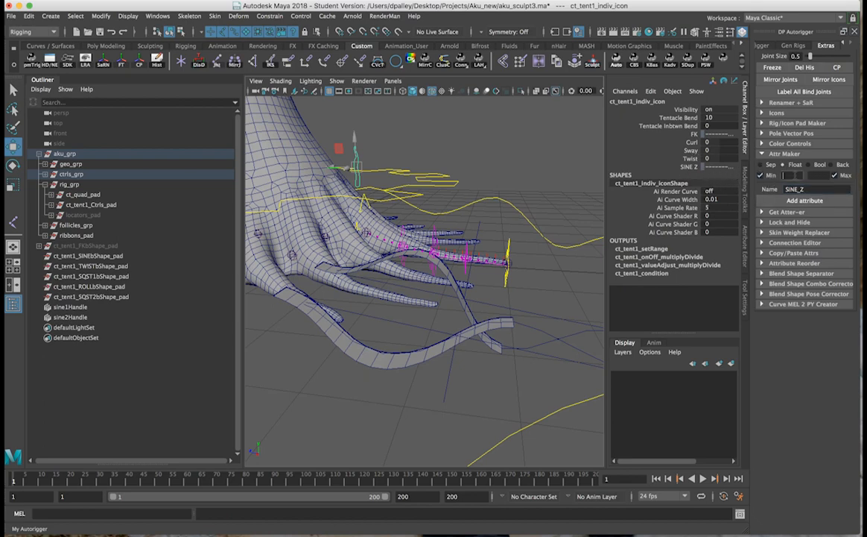
pyautogui.write('-10')
pyautogui.press('Tab')
pyautogui.press('Tab')
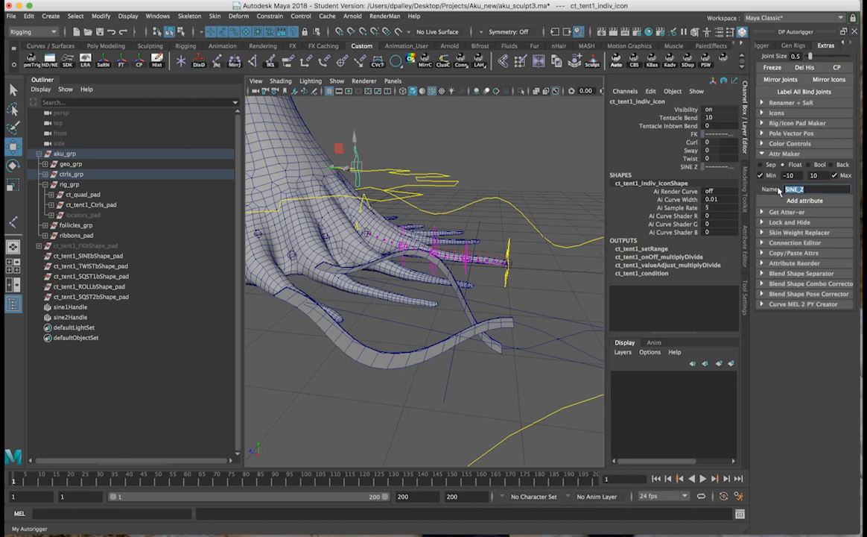
# Name the float attribute Amp and add it to the ct_tent1_indiv_icon control under the SINE Z separator
pyautogui.write('O')
pyautogui.press('BackSpace')
pyautogui.press('BackSpace')
pyautogui.press('BackSpace')
pyautogui.press('BackSpace')
pyautogui.click(833, 201)
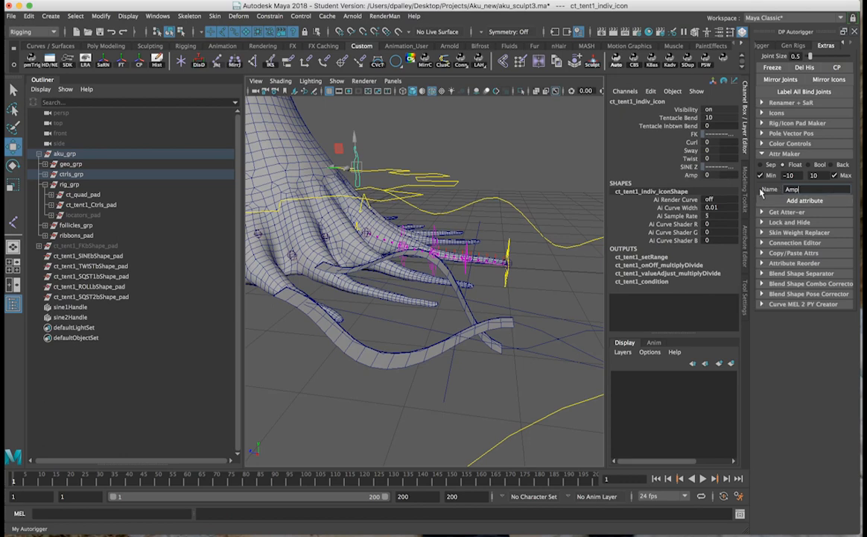
# Undo adding the Amp attribute and add it again with its minimum set to 0
pyautogui.moveTo(498, 235)
pyautogui.keyDown('alt'); pyautogui.mouseDown()
pyautogui.moveTo(454, 213)
pyautogui.moveTo(522, 230)
pyautogui.moveTo(501, 228)
pyautogui.mouseUp(); pyautogui.keyUp('alt')
pyautogui.press('super+z')
pyautogui.click(796, 175)
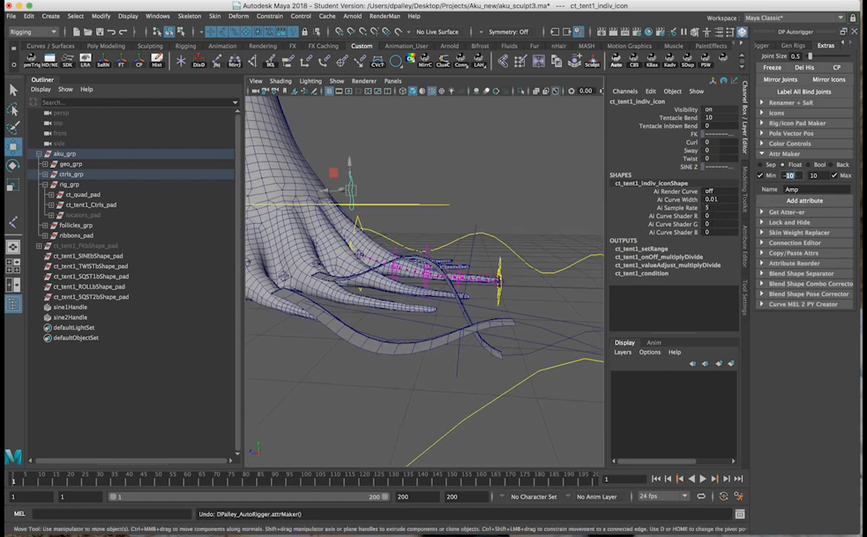
pyautogui.press('BackSpace')
pyautogui.click(805, 200)
pyautogui.keyDown('alt'); pyautogui.moveTo(525, 250); pyautogui.dragTo(452, 209); pyautogui.keyUp('alt')
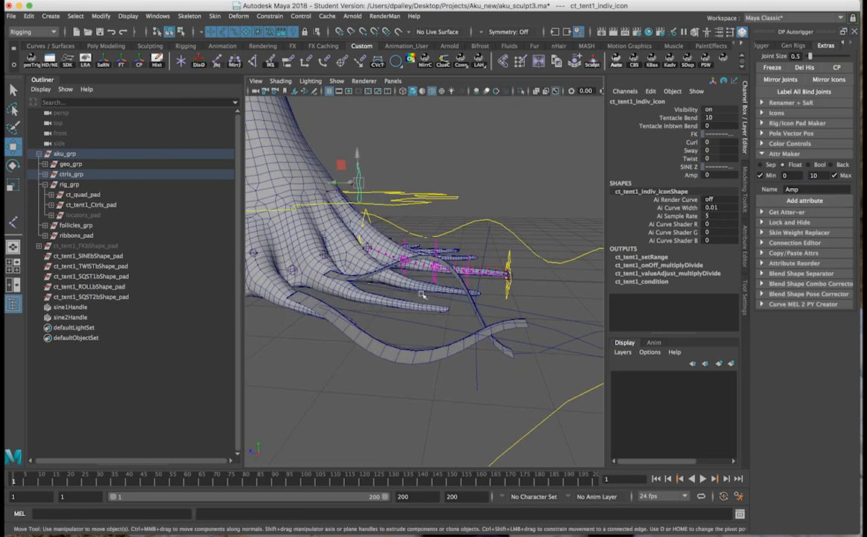
# Add a float attribute named Freq with a minimum of 0 and a maximum of 10 to the ct_tent1_indiv_icon control
pyautogui.keyDown('alt'); pyautogui.moveTo(414, 253); pyautogui.dragTo(448, 253); pyautogui.keyUp('alt')
pyautogui.moveTo(813, 188); pyautogui.dragTo(712, 182)
pyautogui.write('Freq')
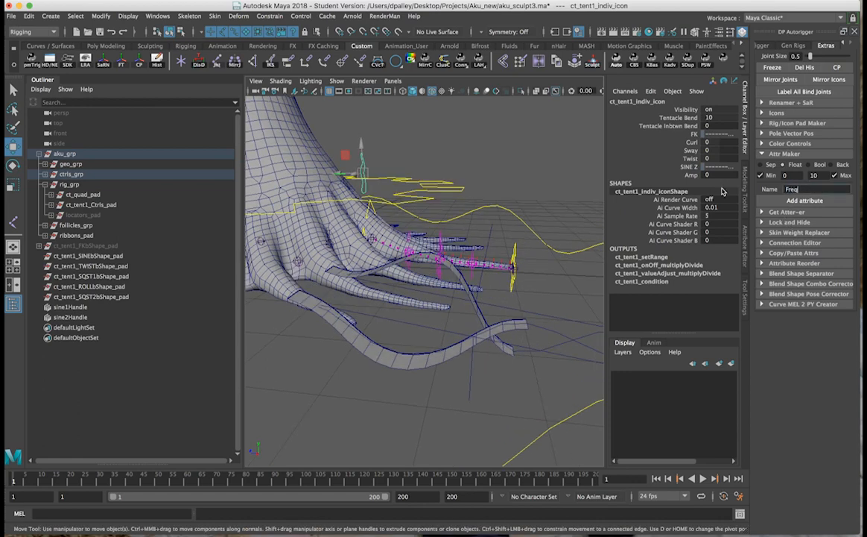
pyautogui.click(786, 202)
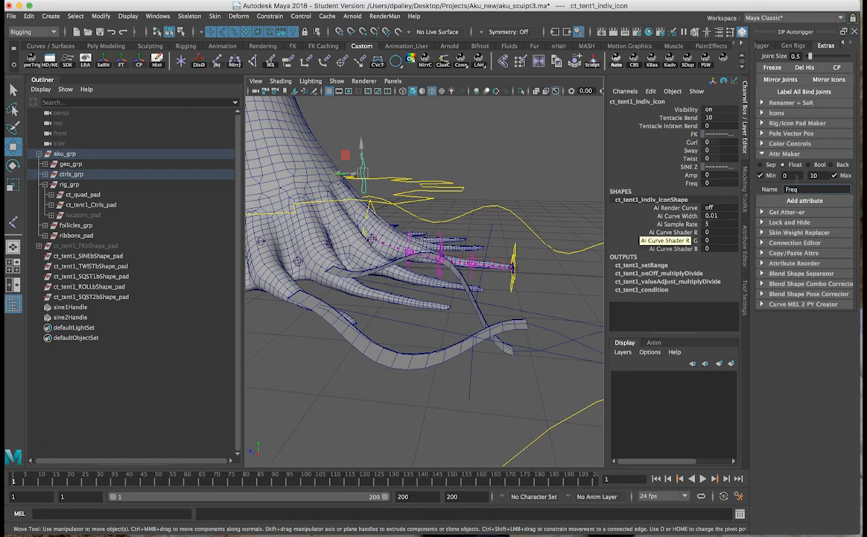
# Examine the sine1 deformer's input channels on sine1Handle to see which ones need a control attribute
pyautogui.keyDown('alt'); pyautogui.moveTo(363, 209); pyautogui.dragTo(348, 217); pyautogui.keyUp('alt')
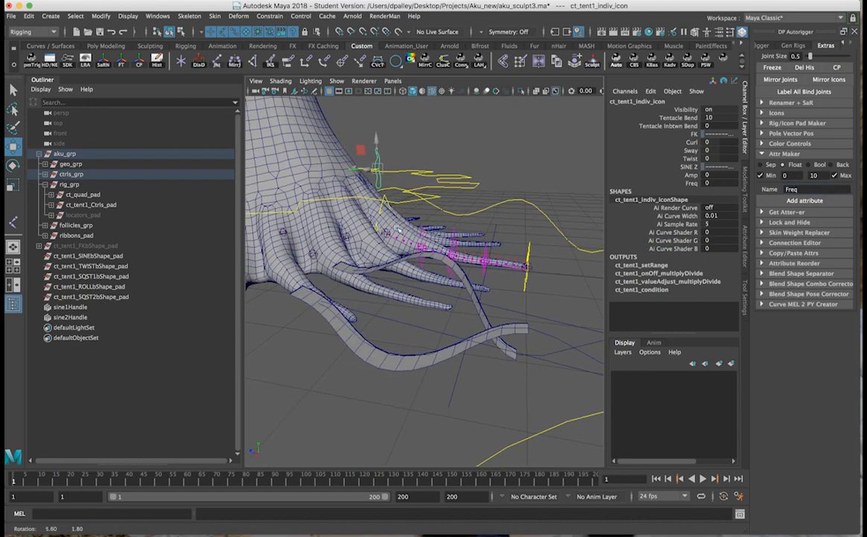
pyautogui.click(554, 321)
pyautogui.click(628, 216)
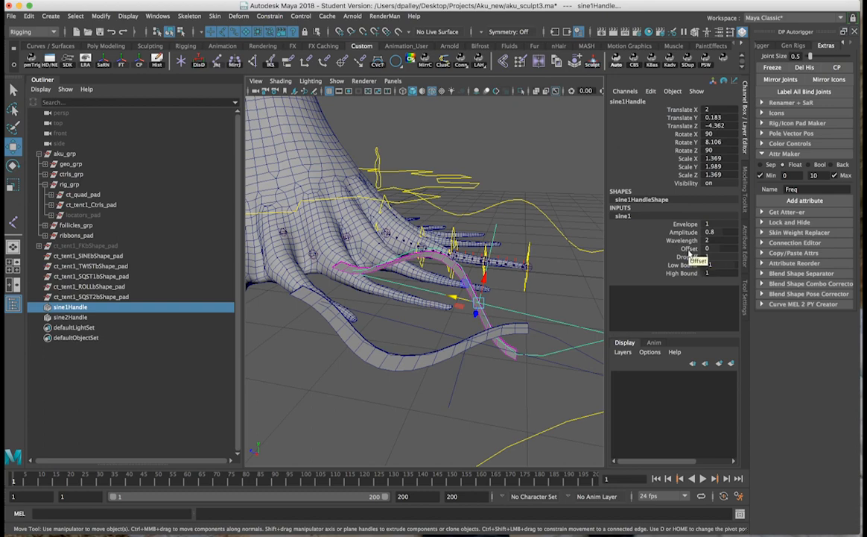
pyautogui.keyDown('alt'); pyautogui.moveTo(556, 249); pyautogui.dragTo(567, 254); pyautogui.keyUp('alt')
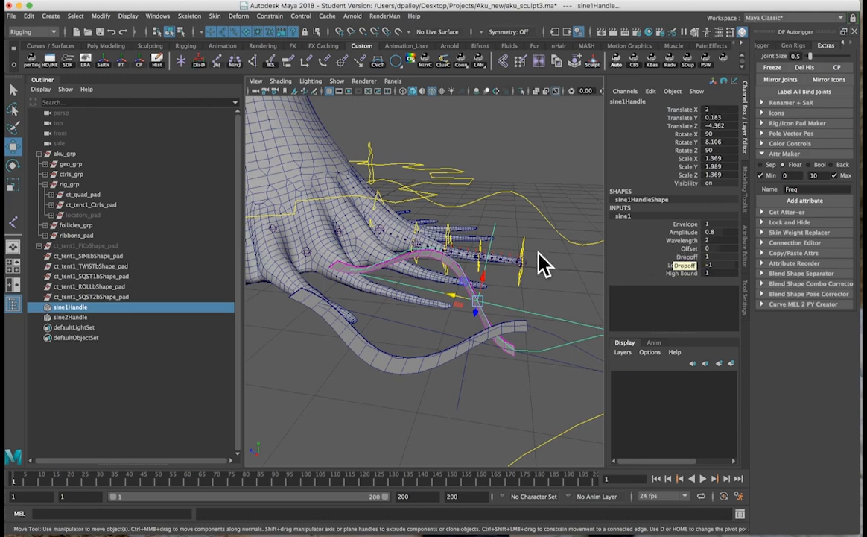
pyautogui.keyDown('alt'); pyautogui.moveTo(499, 306); pyautogui.dragTo(499, 202); pyautogui.keyUp('alt')
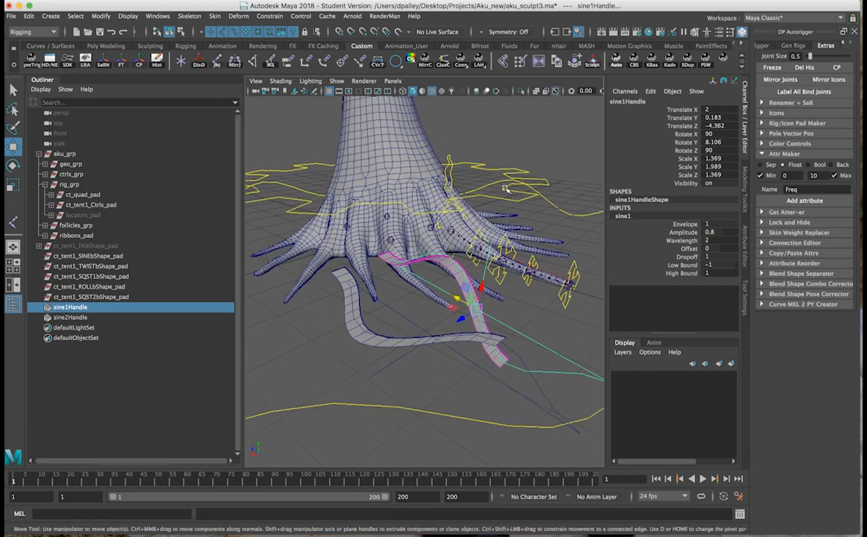
pyautogui.keyDown('alt'); pyautogui.moveTo(451, 177); pyautogui.dragTo(567, 196); pyautogui.keyUp('alt')
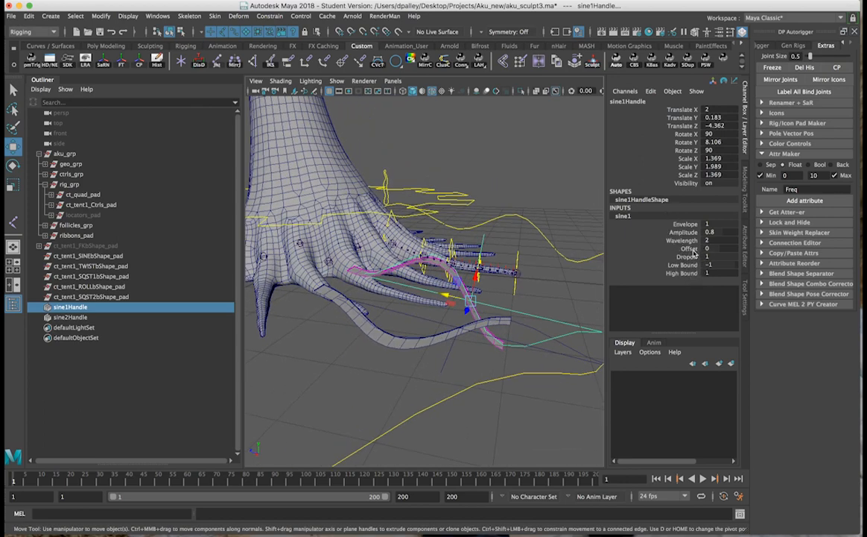
pyautogui.keyDown('alt'); pyautogui.moveTo(455, 235); pyautogui.dragTo(502, 202); pyautogui.keyUp('alt')
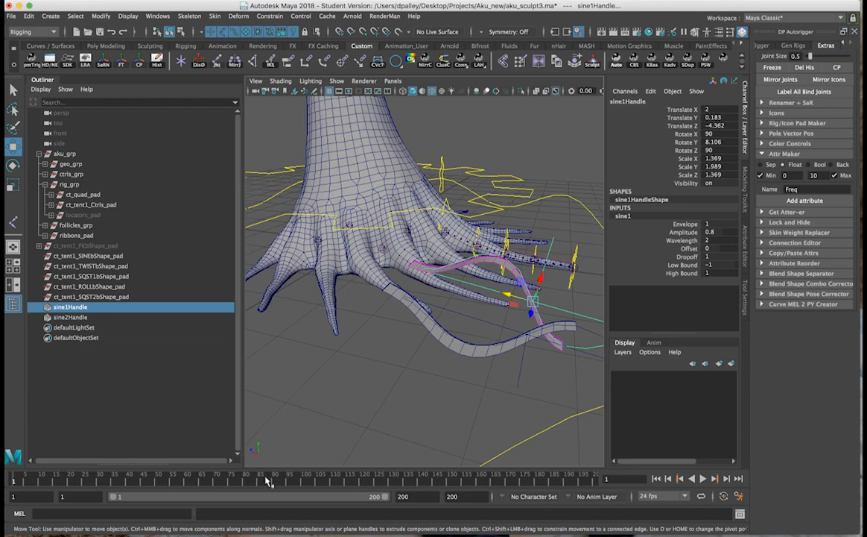
# Add a float attribute named Falloff to the ct_tent1_indiv_icon control with the same 0 to 10 range
pyautogui.click(460, 166)
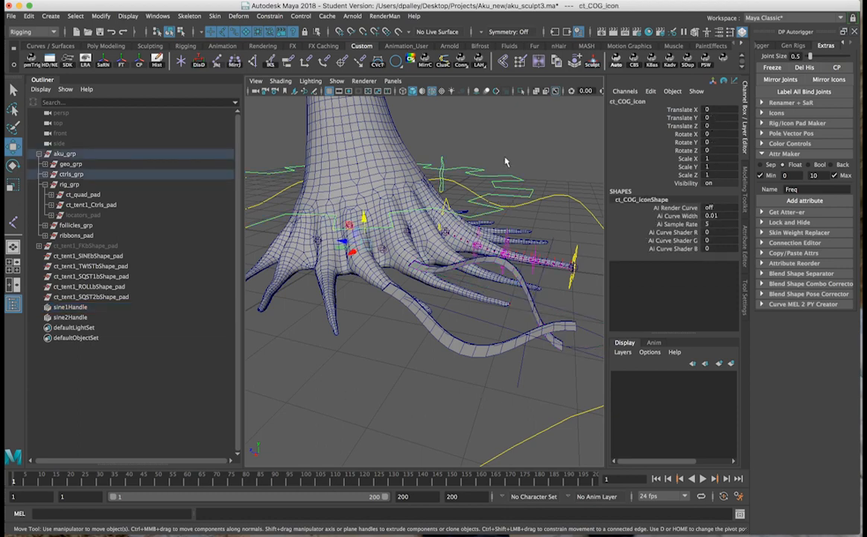
pyautogui.click(496, 243)
pyautogui.keyDown('alt'); pyautogui.moveTo(497, 239); pyautogui.dragTo(525, 216); pyautogui.keyUp('alt')
pyautogui.click(360, 139)
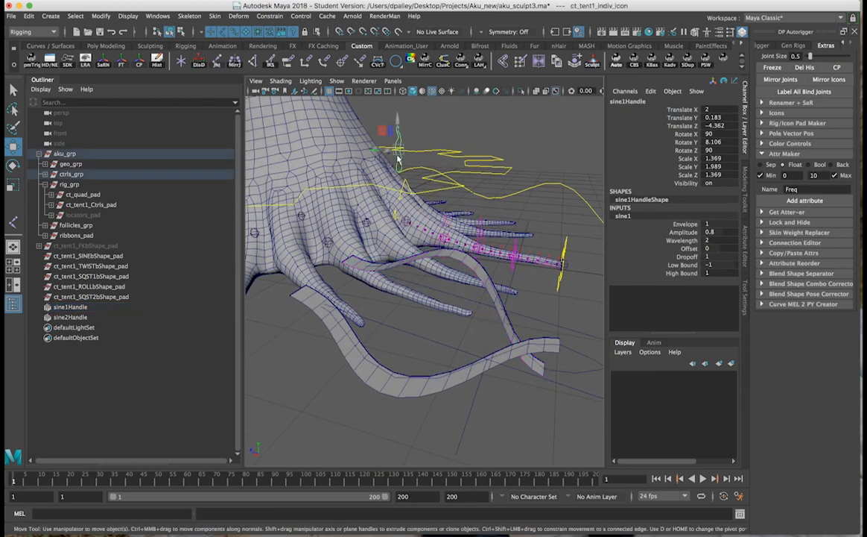
pyautogui.keyDown('alt'); pyautogui.moveTo(470, 151); pyautogui.dragTo(511, 146); pyautogui.keyUp('alt')
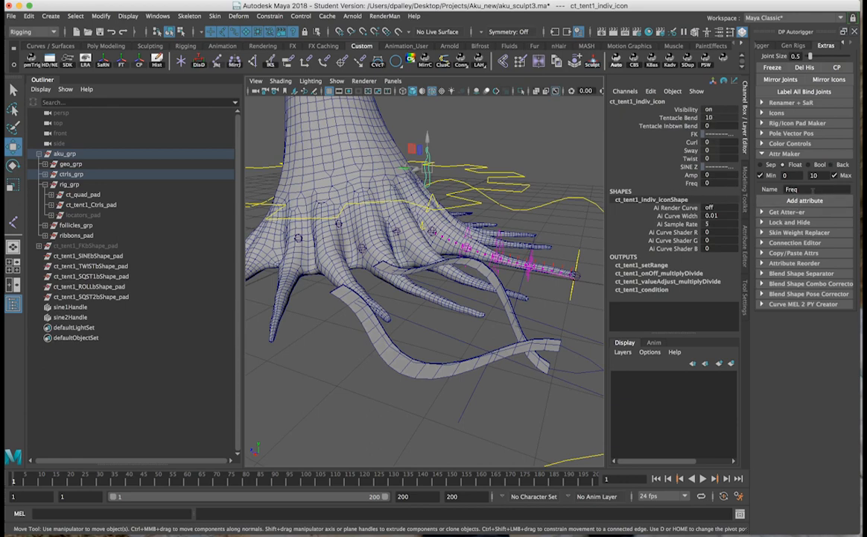
pyautogui.moveTo(812, 190); pyautogui.dragTo(765, 194)
pyautogui.write('Falloff')
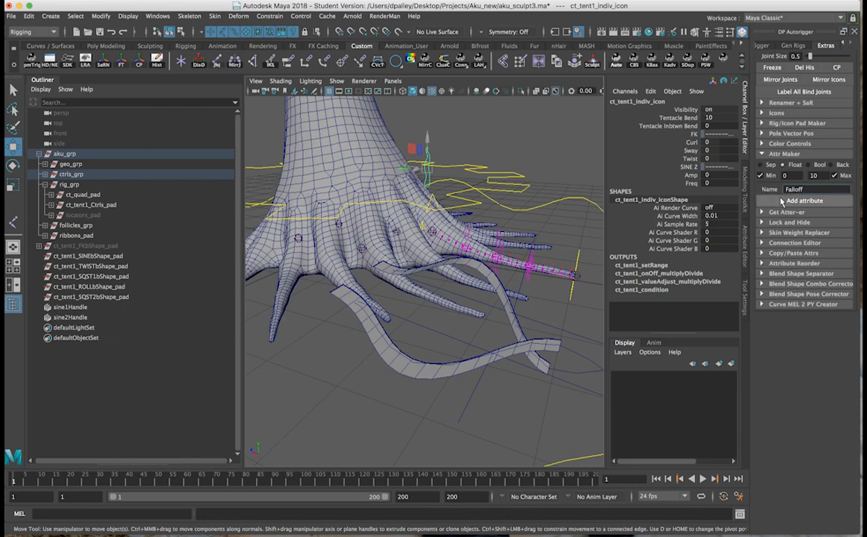
pyautogui.click(782, 200)
pyautogui.keyDown('alt'); pyautogui.moveTo(439, 247); pyautogui.dragTo(406, 265, button='right'); pyautogui.keyUp('alt')
pyautogui.keyDown('alt'); pyautogui.moveTo(406, 265); pyautogui.dragTo(437, 422); pyautogui.keyUp('alt')
pyautogui.press('super+z')
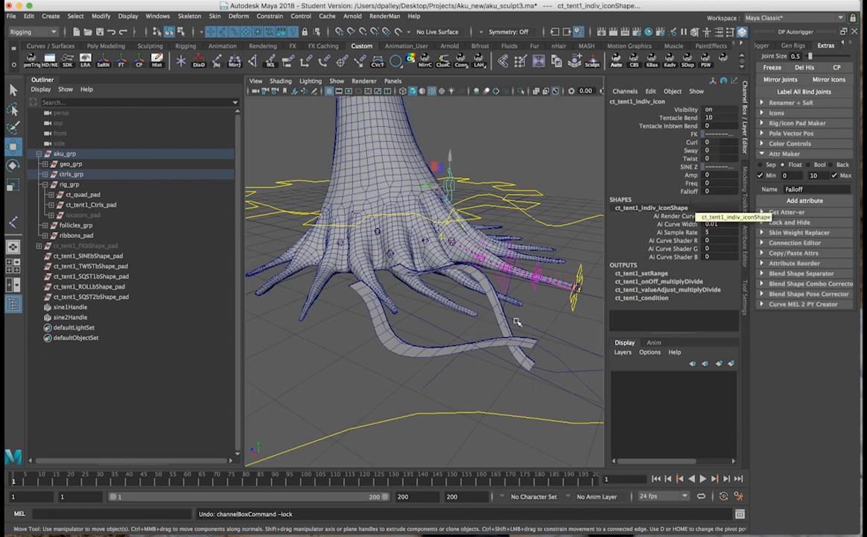
# Compare the sine1 deformer's input channels with the sine attributes on the ct_tent1_indiv_icon control
pyautogui.click(471, 291)
pyautogui.click(642, 217)
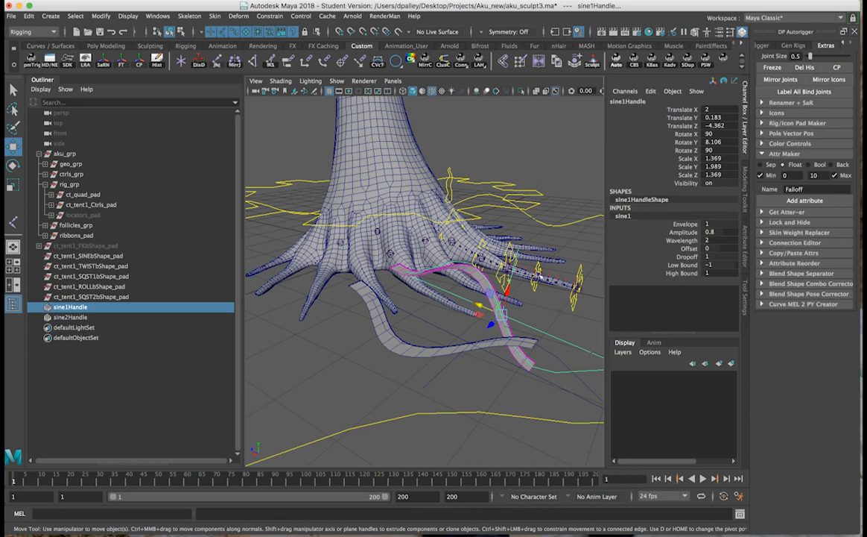
pyautogui.click(450, 193)
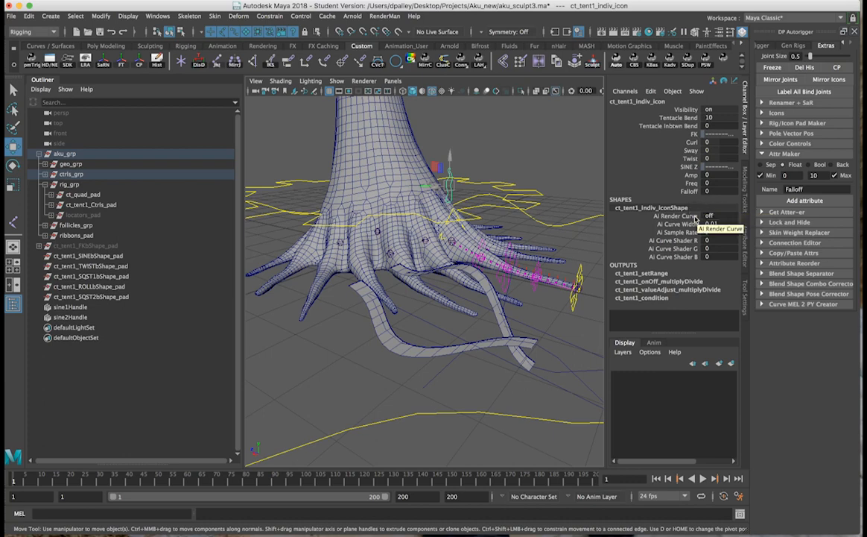
pyautogui.click(524, 323)
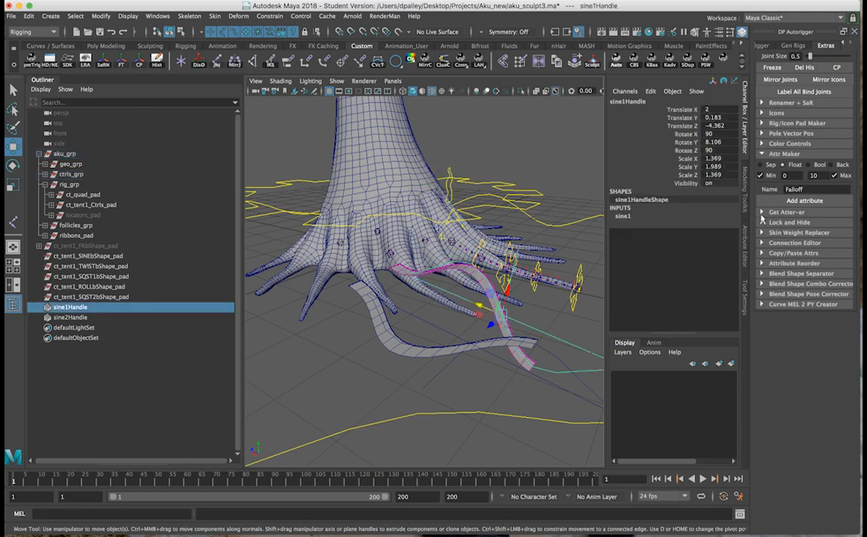
pyautogui.click(631, 217)
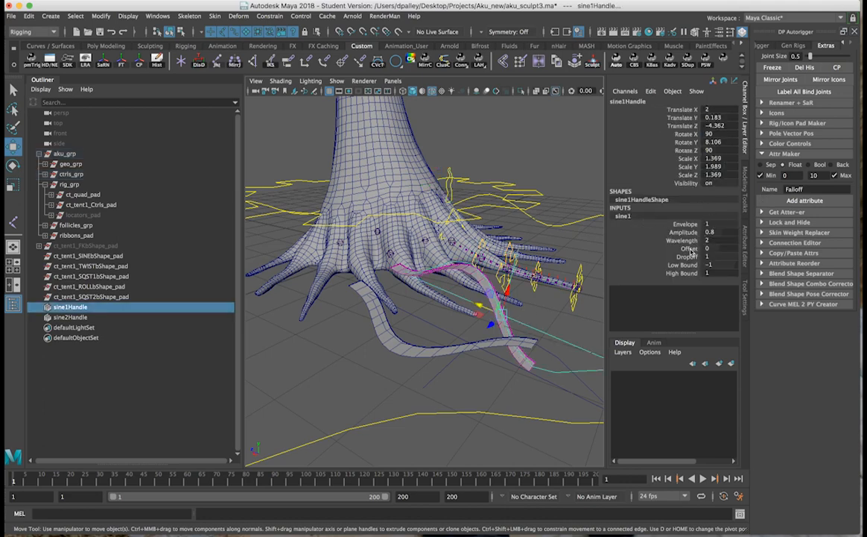
pyautogui.click(542, 234)
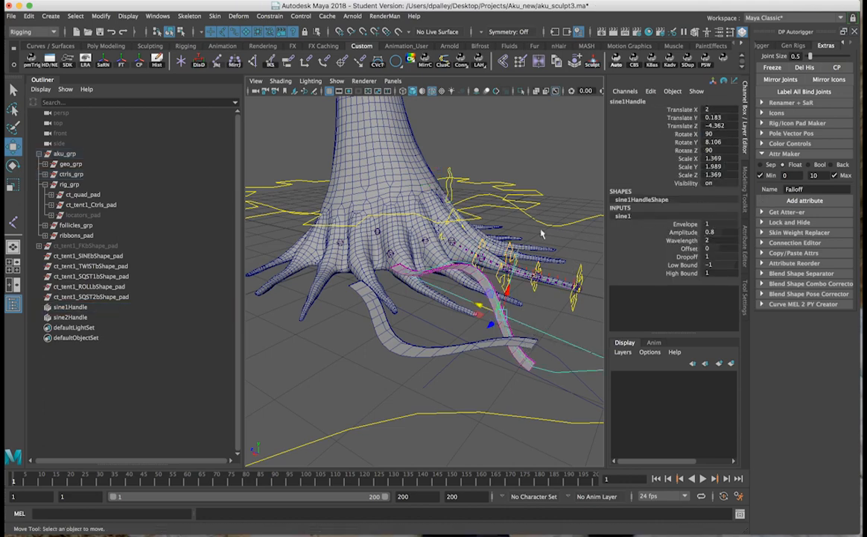
# Add a float attribute named Anim to the ct_tent1_indiv_icon control with a minimum of 0 and no maximum limit
pyautogui.click(421, 177)
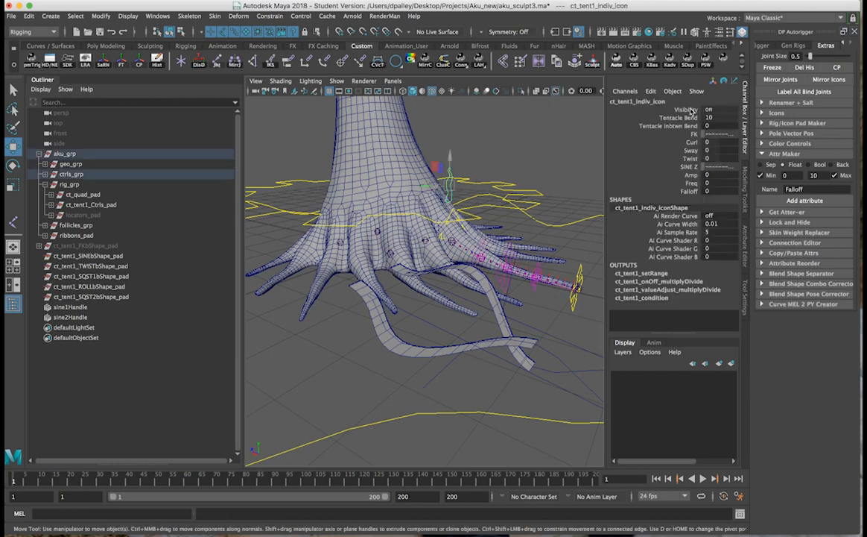
pyautogui.moveTo(814, 189); pyautogui.dragTo(748, 187)
pyautogui.write('Offs')
pyautogui.press('BackSpace')
pyautogui.press('BackSpace')
pyautogui.press('BackSpace')
pyautogui.press('BackSpace')
pyautogui.write('Anim')
pyautogui.click(835, 175)
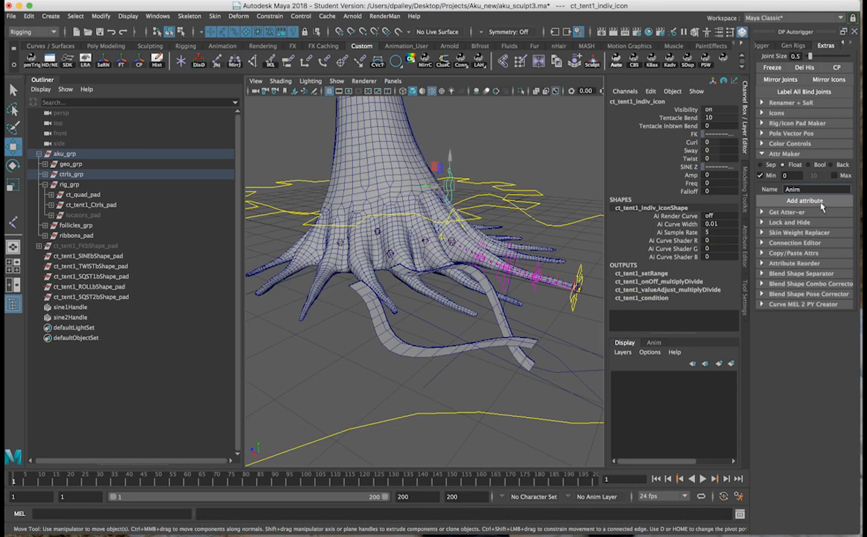
pyautogui.click(819, 200)
# Scrub the Anim attribute through increasing values to test its range, and reset it to 0
pyautogui.moveTo(376, 190); pyautogui.dragTo(464, 181, button='middle')
pyautogui.moveTo(558, 184); pyautogui.dragTo(562, 184, button='middle')
pyautogui.moveTo(472, 190); pyautogui.dragTo(561, 193, button='middle')
pyautogui.press('z')
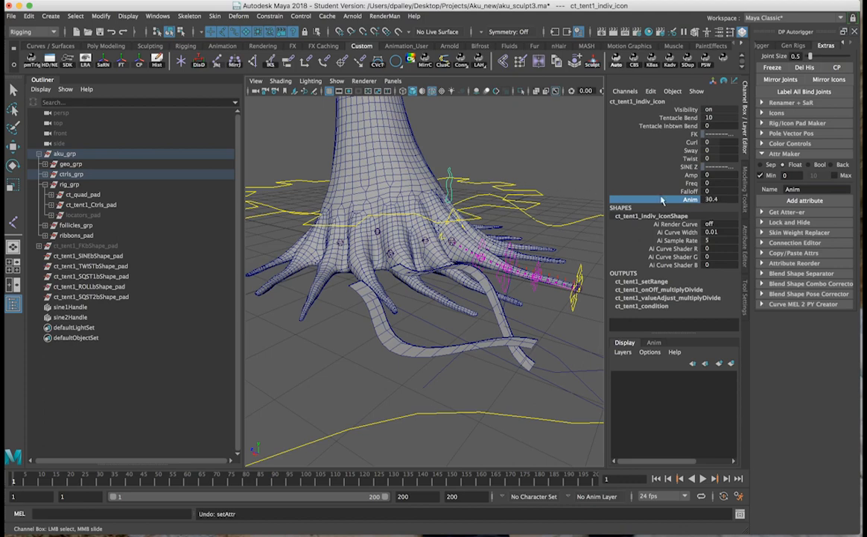
pyautogui.click(727, 199)
pyautogui.write('0')
pyautogui.press('Return')
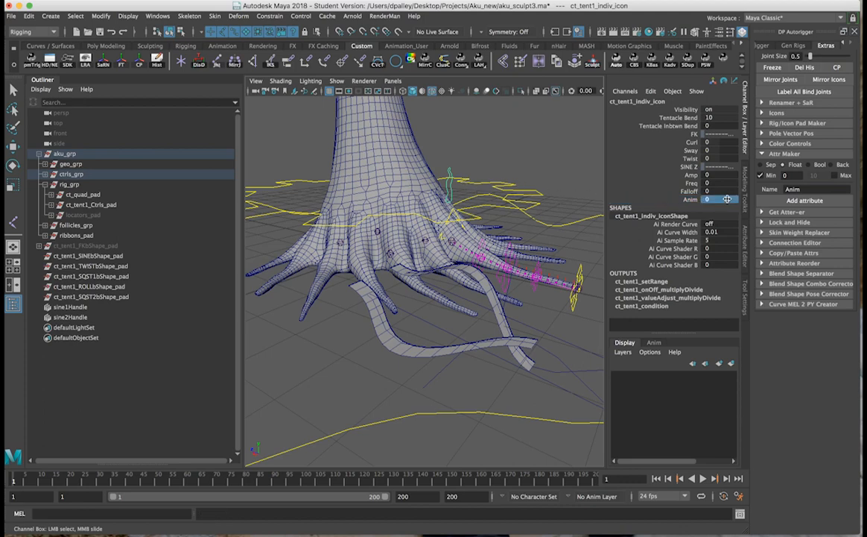
# Select the sine1Handle deformer and load it into the Node Editor
pyautogui.moveTo(452, 263)
pyautogui.keyDown('alt'); pyautogui.mouseDown()
pyautogui.moveTo(476, 263)
pyautogui.moveTo(441, 276)
pyautogui.mouseUp(); pyautogui.keyUp('alt')
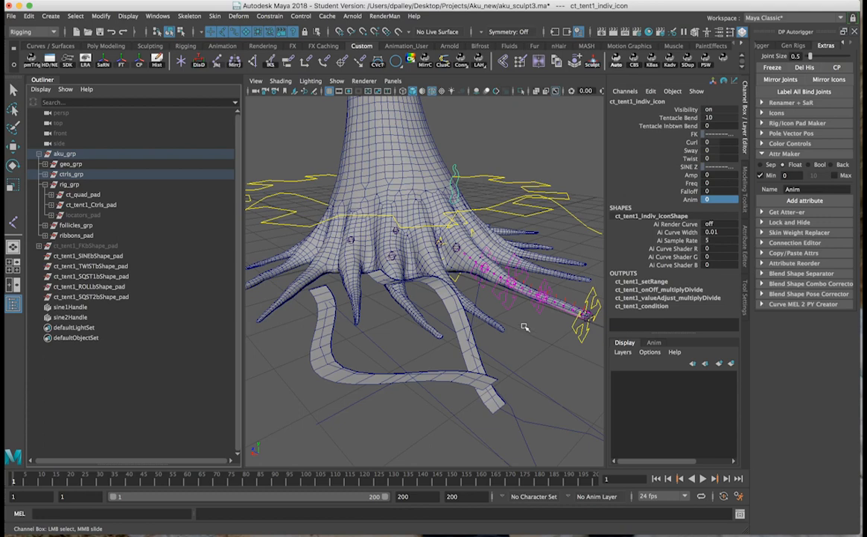
pyautogui.click(491, 366)
pyautogui.press('w')
pyautogui.keyDown('alt'); pyautogui.moveTo(480, 372); pyautogui.dragTo(503, 366); pyautogui.keyUp('alt')
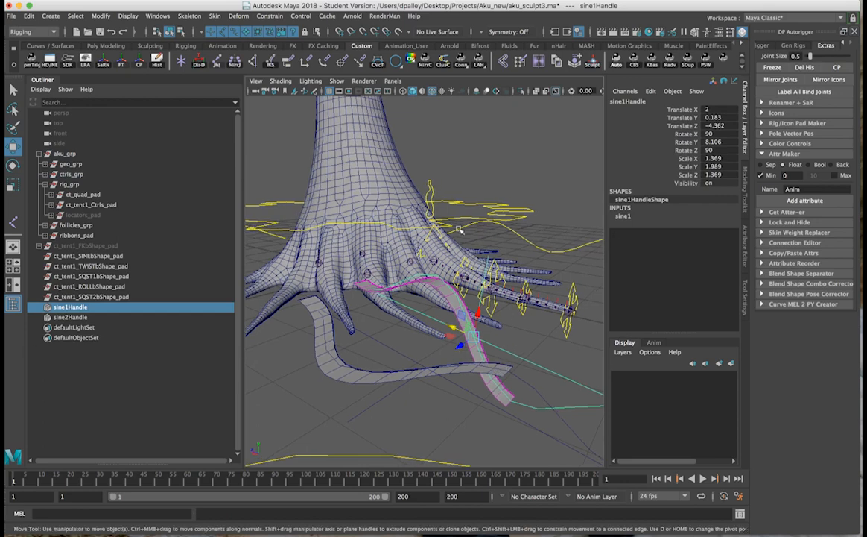
pyautogui.click(623, 217)
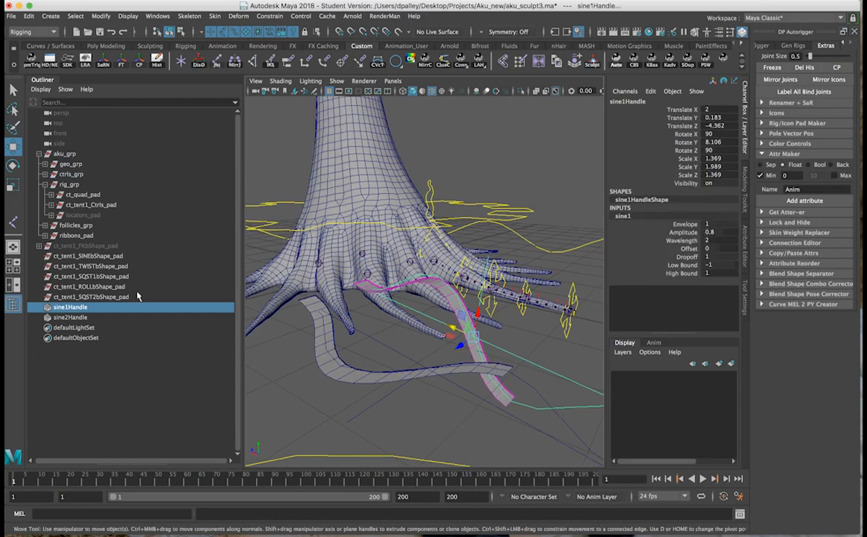
pyautogui.click(70, 310)
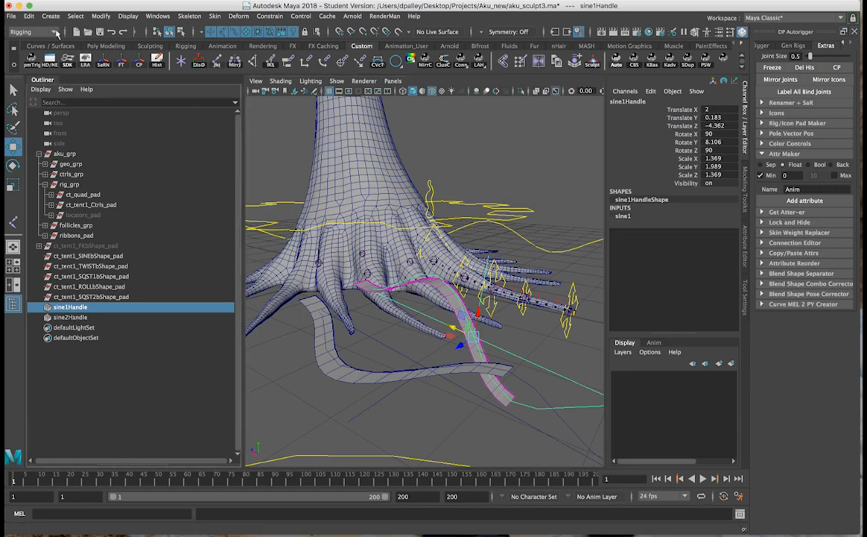
pyautogui.click(50, 54)
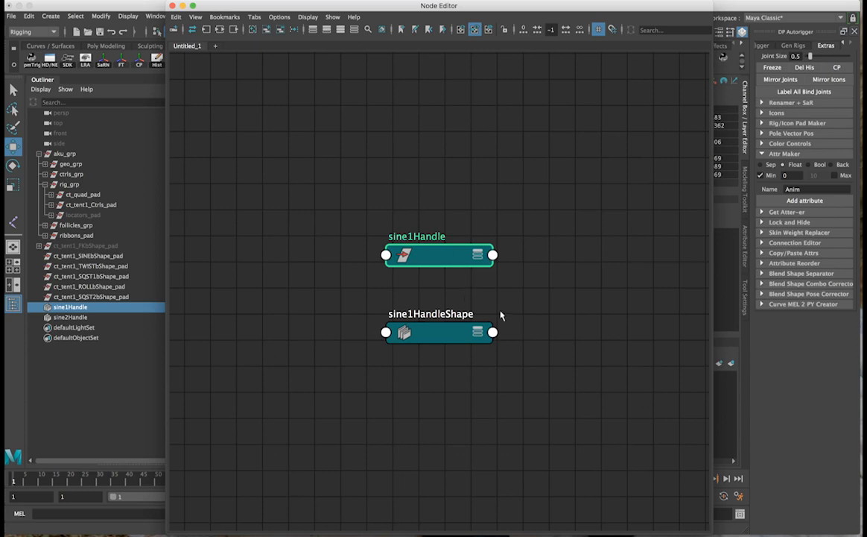
# Remove the sine1Handle transform node from the graph and expand sine1HandleShape to show all its attributes
pyautogui.click(447, 333)
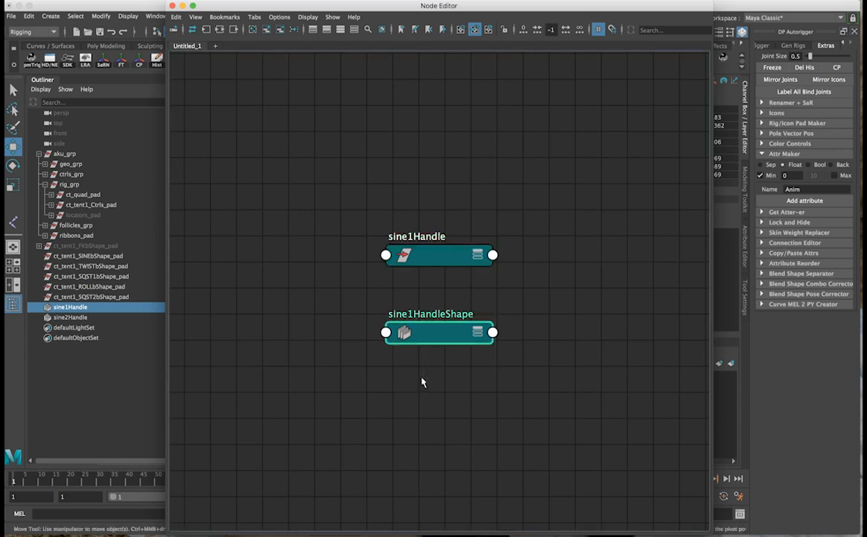
pyautogui.click(478, 256)
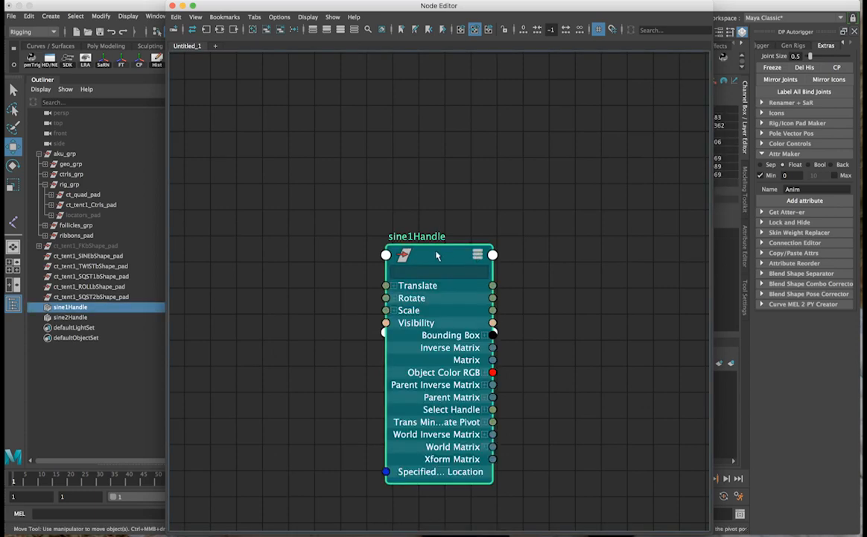
pyautogui.click(254, 29)
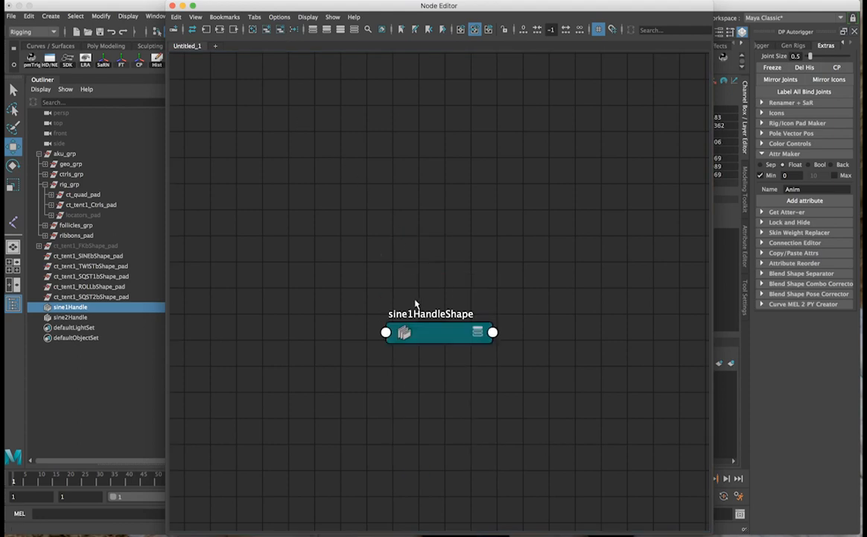
pyautogui.click(478, 332)
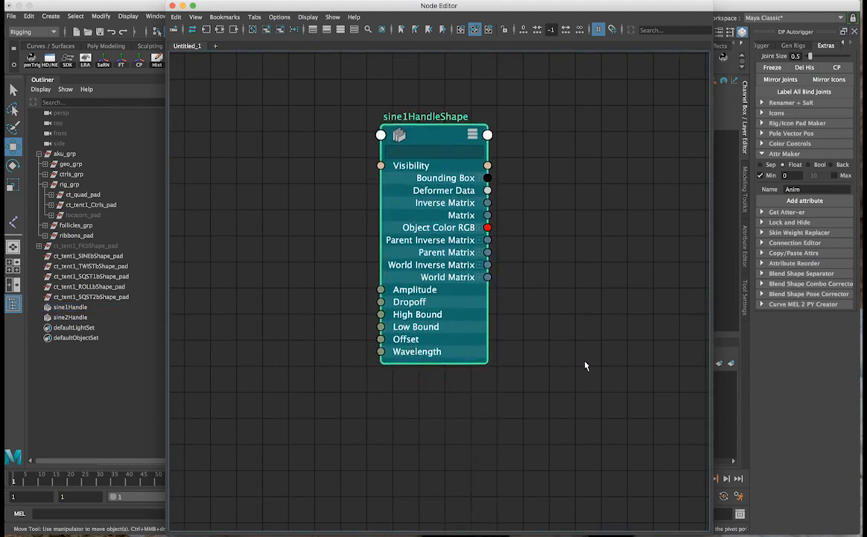
# Reposition the sine1HandleShape node to leave room for an input node, and move the Node Editor window to uncover the viewport
pyautogui.scroll(-3, 567, 358)
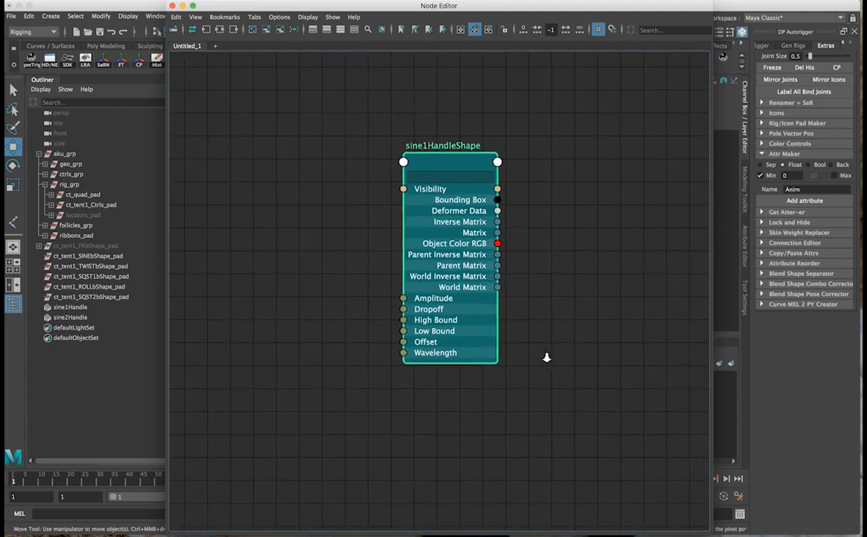
pyautogui.moveTo(447, 167); pyautogui.dragTo(526, 179)
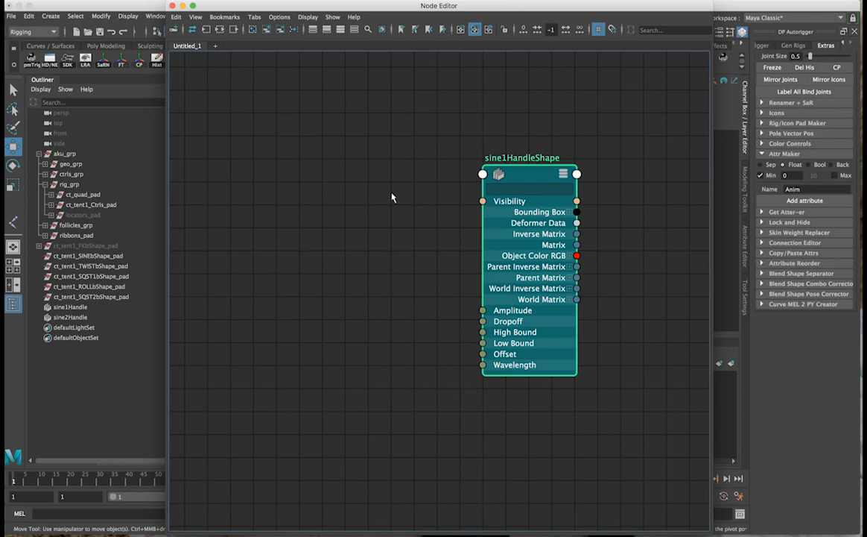
pyautogui.click(310, 198)
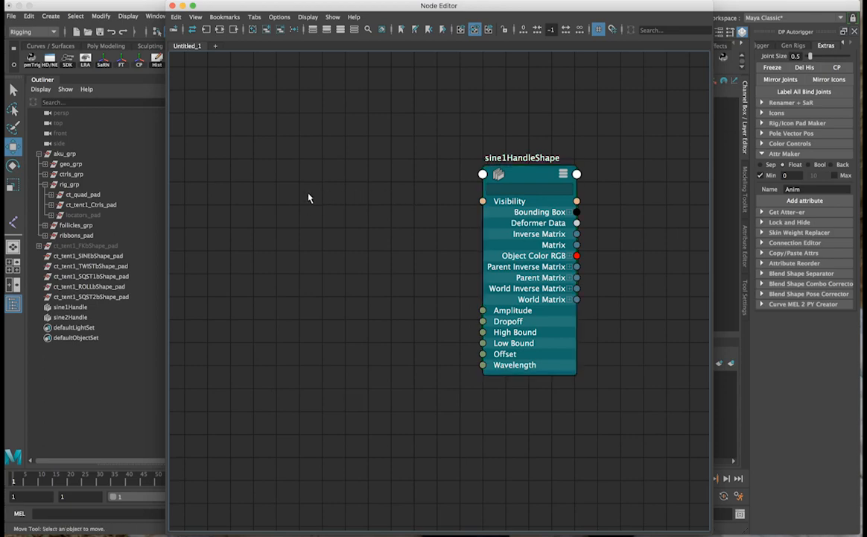
pyautogui.moveTo(318, 7); pyautogui.dragTo(548, 283)
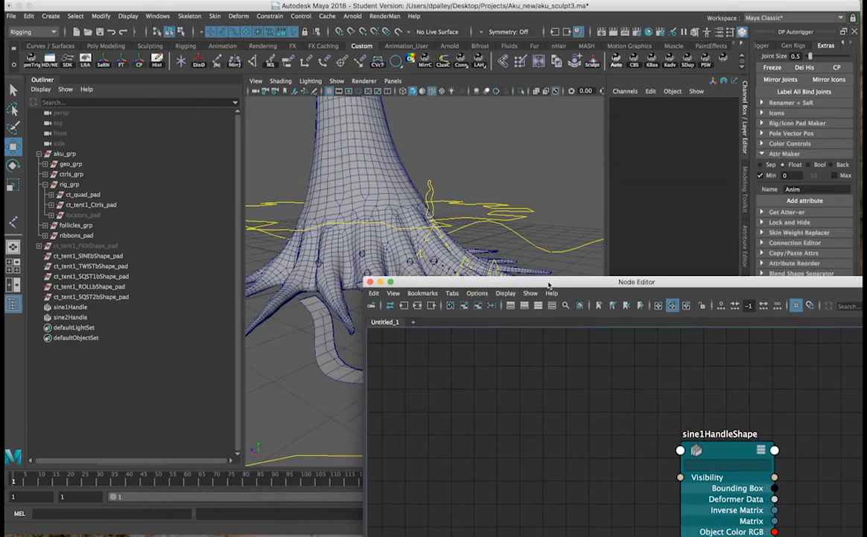
# Add tentacle 1's individual control icon to the node graph beside sine1HandleShape, and remove its iconShape node from the graph
pyautogui.click(432, 188)
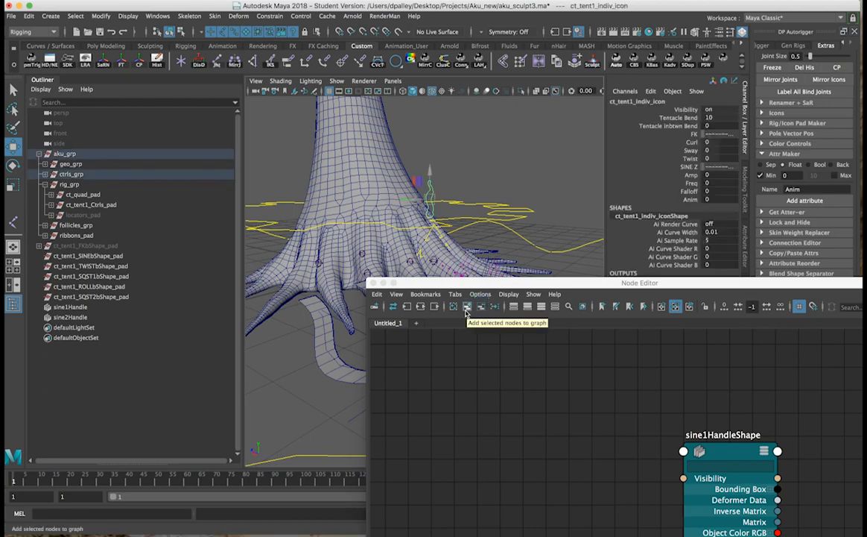
pyautogui.click(468, 308)
pyautogui.moveTo(484, 284); pyautogui.dragTo(260, 53)
pyautogui.scroll(-3, 429, 380)
pyautogui.click(351, 394)
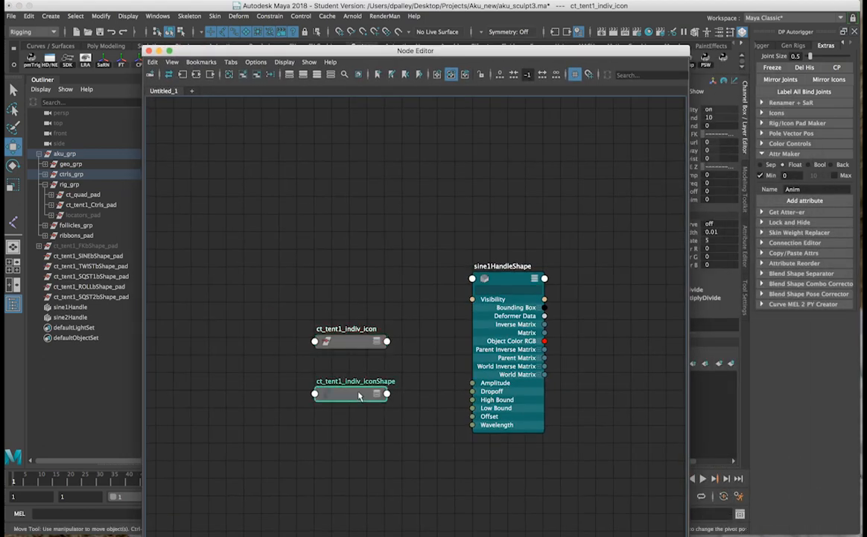
pyautogui.click(270, 77)
# Expand the ct_tent1_indiv_icon node to show all its attributes, and position it well apart from sine1HandleShape
pyautogui.moveTo(347, 343); pyautogui.dragTo(279, 326)
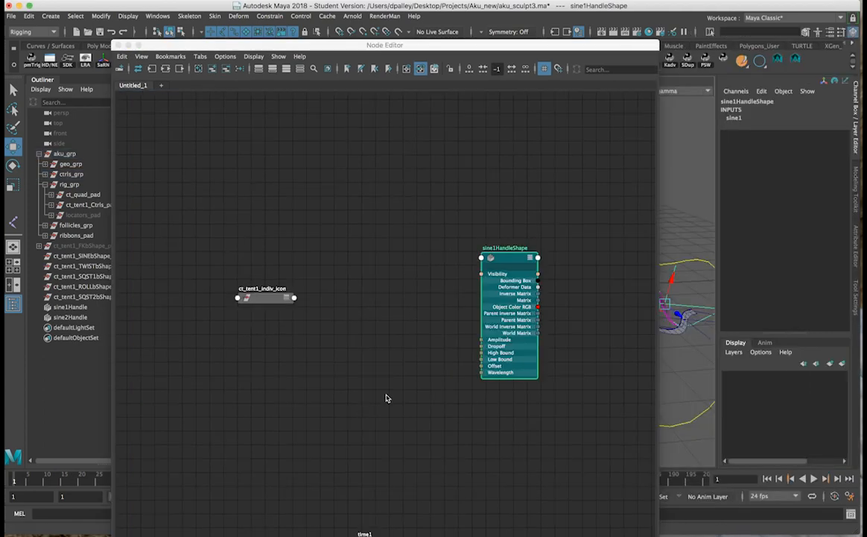
pyautogui.click(378, 366)
pyautogui.click(287, 301)
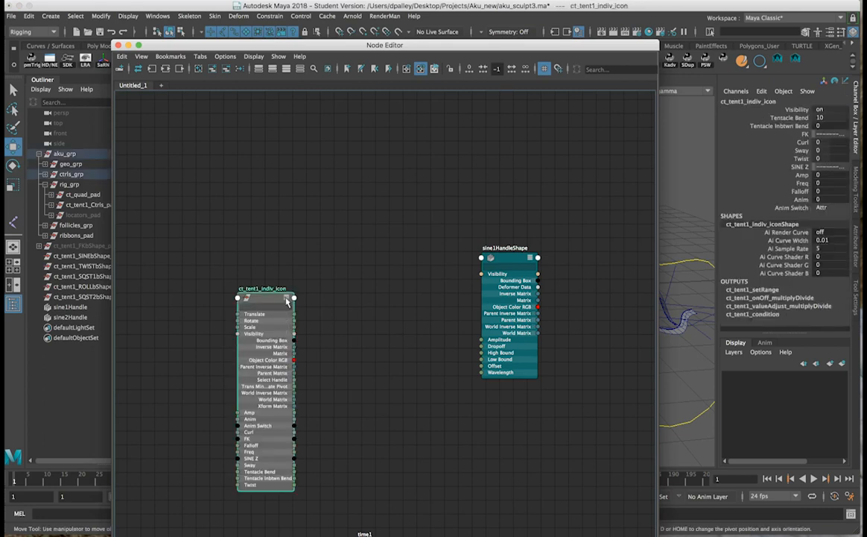
pyautogui.moveTo(265, 302); pyautogui.dragTo(267, 262)
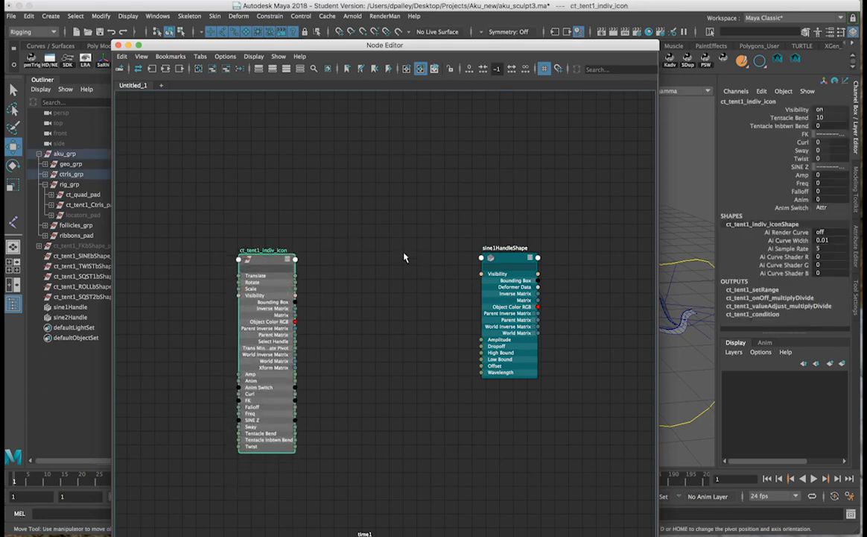
# Create a condition node in the open area of the graph between the control icon and sine1HandleShape nodes
pyautogui.click(389, 203)
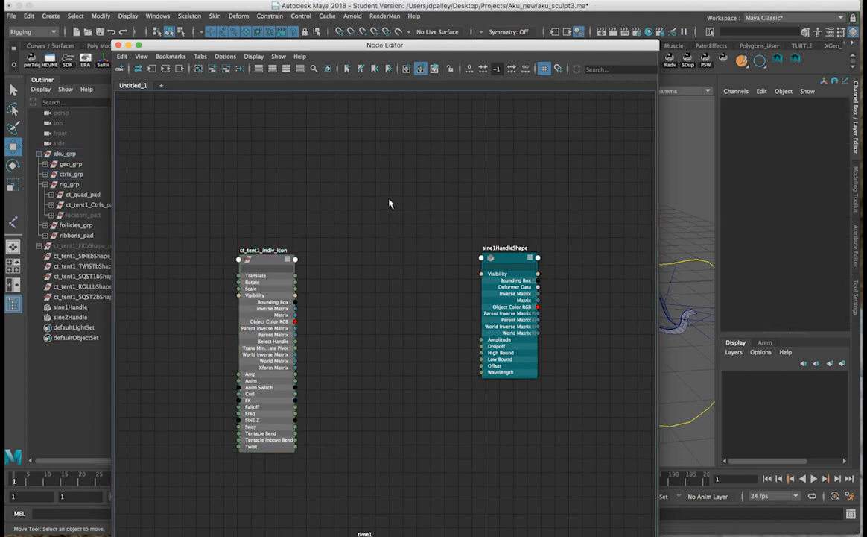
pyautogui.press('Tab')
pyautogui.press('Escape')
pyautogui.press('t')
pyautogui.press('Tab')
pyautogui.press('Tab')
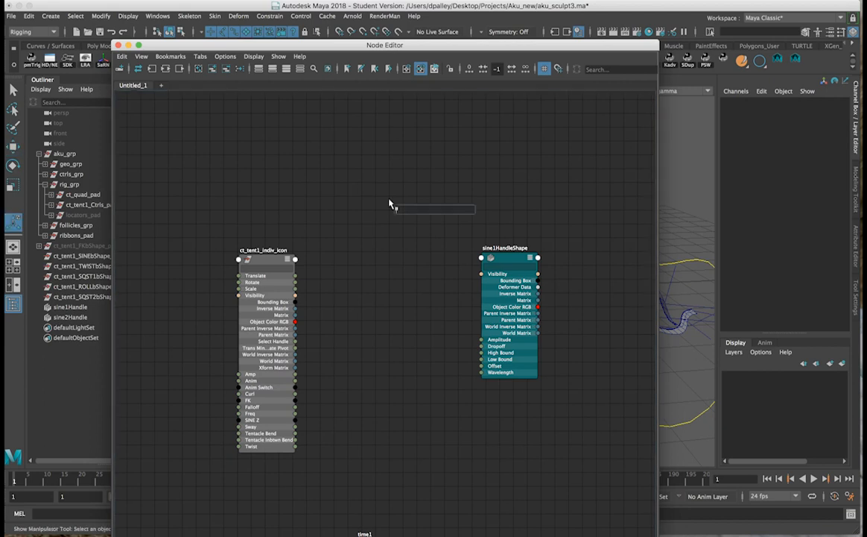
pyautogui.write('condi')
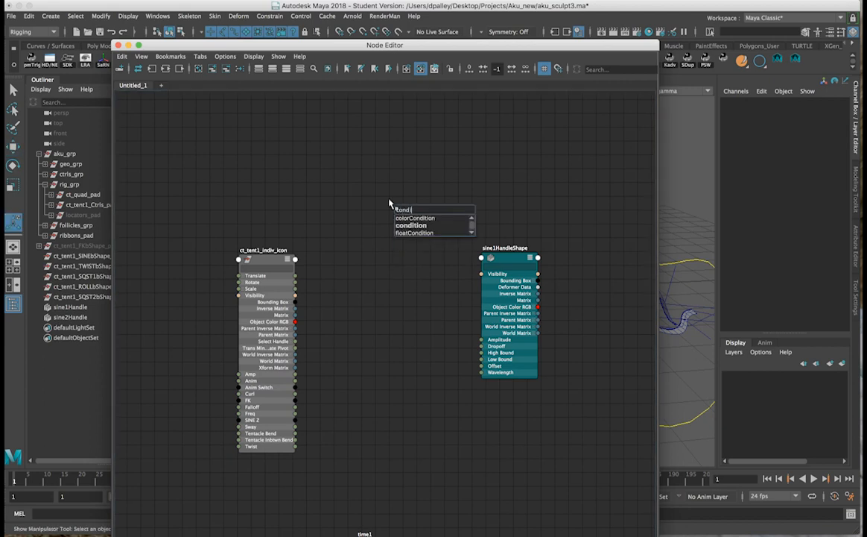
pyautogui.press('Return')
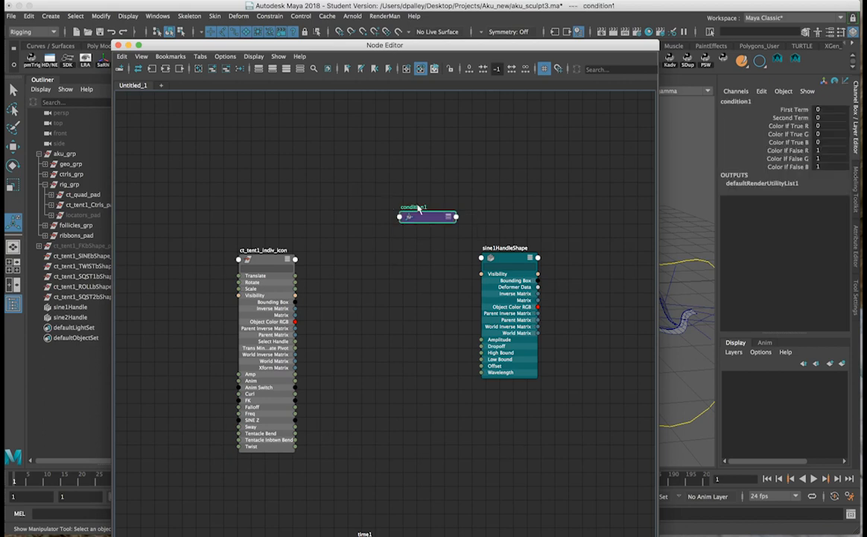
# Expand condition1 to show its attributes, and move it up above the control icon and sine1HandleShape nodes
pyautogui.click(454, 215)
pyautogui.click(450, 217)
pyautogui.click(449, 216)
pyautogui.click(449, 216)
pyautogui.moveTo(435, 237); pyautogui.dragTo(409, 177)
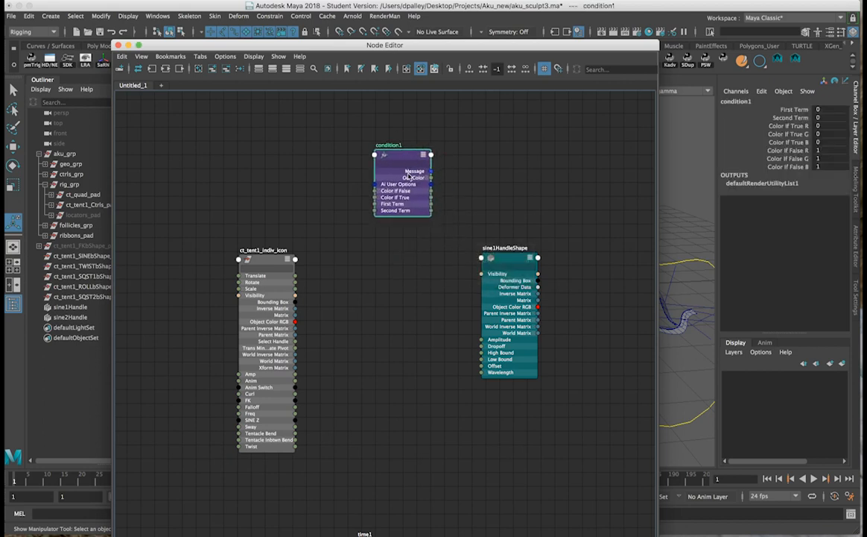
# Duplicate condition1, expand the copy's attributes, and place it directly below the original
pyautogui.hotkey('ctrl', 'd')
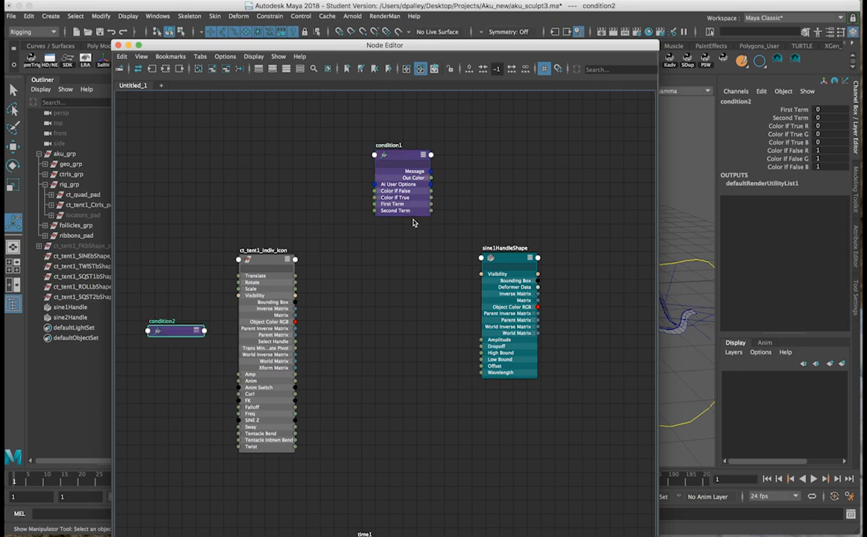
pyautogui.click(197, 332)
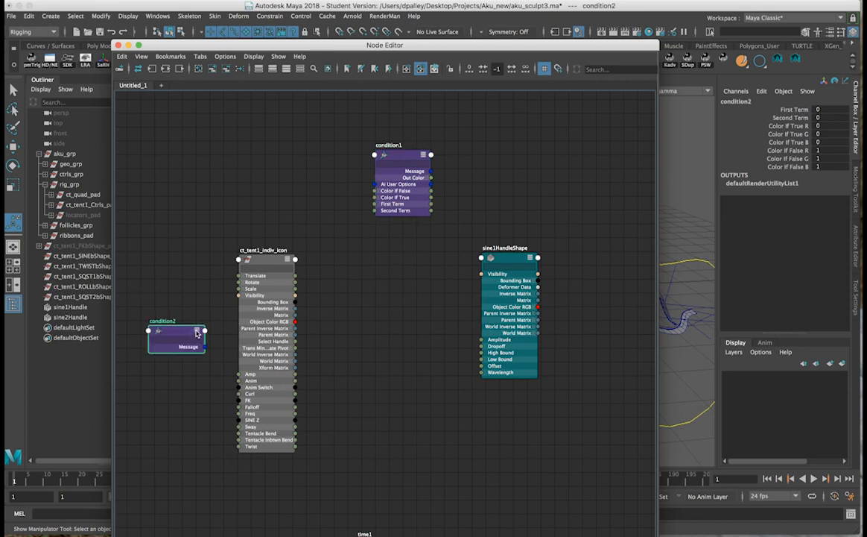
pyautogui.press('3')
pyautogui.moveTo(182, 331); pyautogui.dragTo(407, 284)
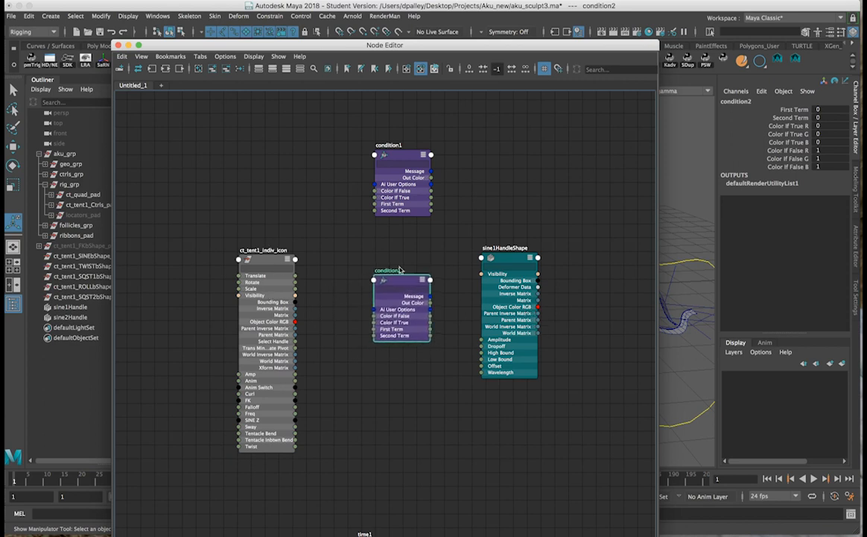
# Duplicate condition2, expand the new node's attributes, and place it below to complete a column of three condition nodes
pyautogui.click(422, 363)
pyautogui.hotkey('ctrl', 'd')
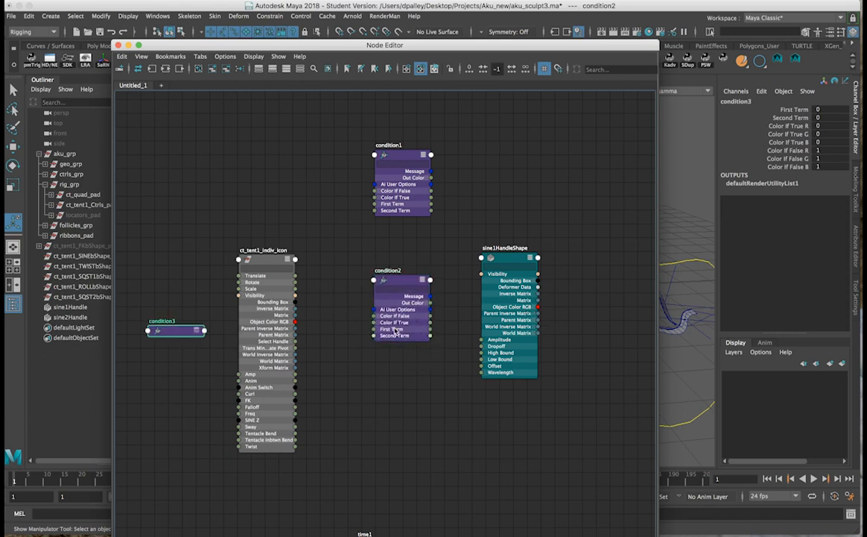
pyautogui.click(197, 333)
pyautogui.click(196, 333)
pyautogui.moveTo(185, 334); pyautogui.dragTo(416, 401)
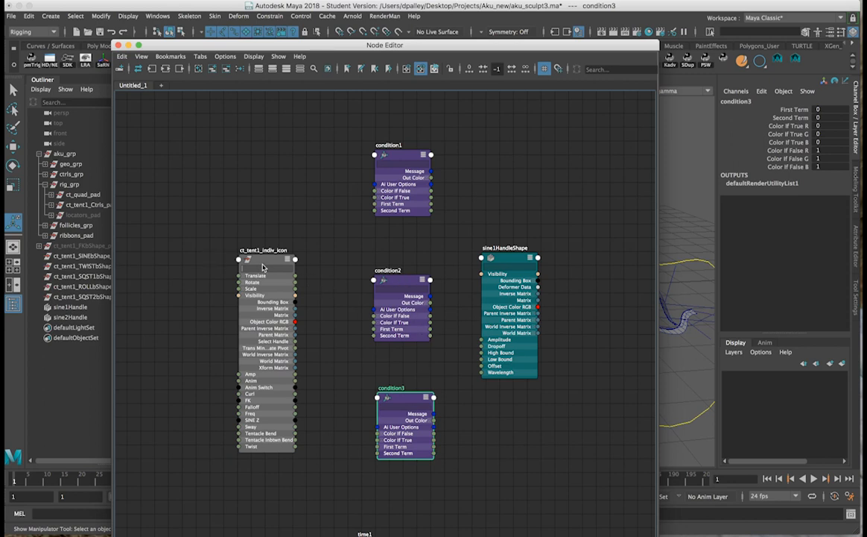
# Move the control icon node farther from the condition nodes, and pin all five nodes in the graph
pyautogui.moveTo(265, 263); pyautogui.dragTo(249, 238)
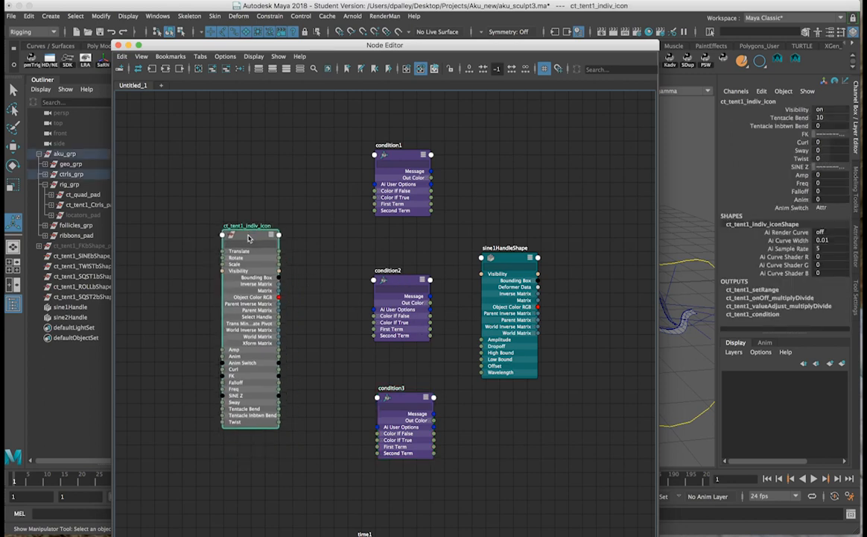
pyautogui.click(404, 156)
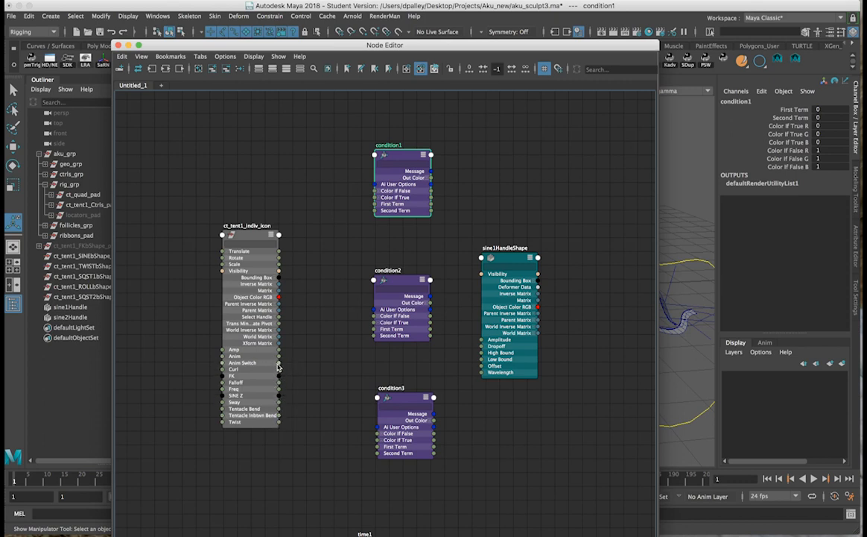
pyautogui.moveTo(278, 363); pyautogui.dragTo(365, 204)
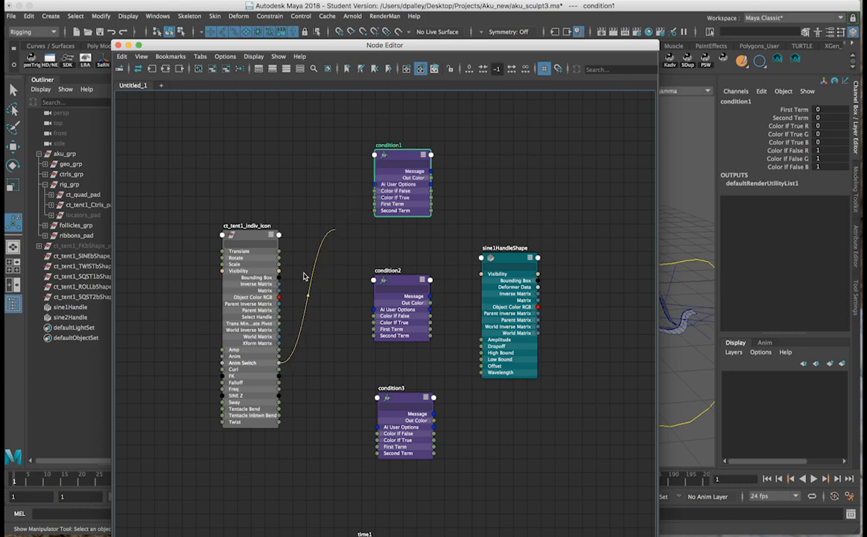
pyautogui.moveTo(158, 114); pyautogui.dragTo(579, 458)
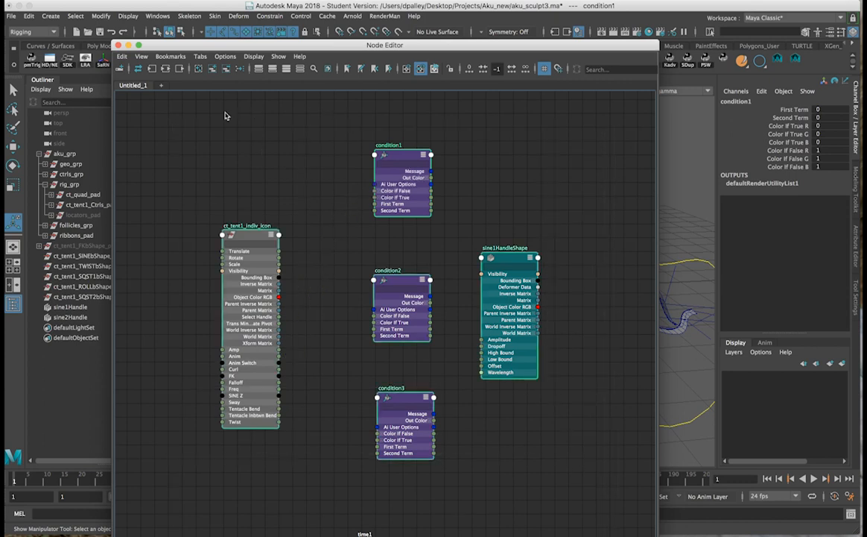
pyautogui.click(122, 56)
pyautogui.click(124, 108)
pyautogui.click(348, 233)
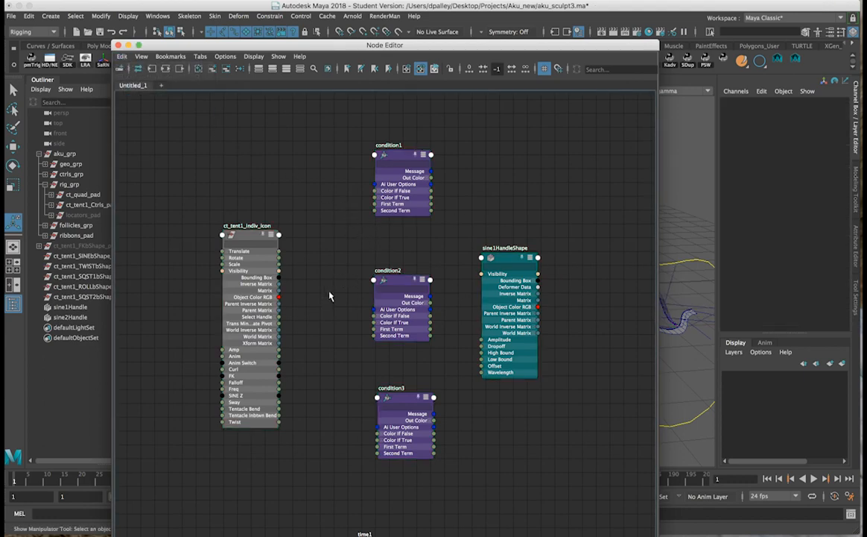
# Connect the control icon's Anim Switch output to the First Term of condition1, condition2 and condition3
pyautogui.moveTo(279, 363); pyautogui.dragTo(375, 207)
pyautogui.moveTo(279, 363); pyautogui.dragTo(373, 330)
pyautogui.moveTo(280, 362); pyautogui.dragTo(378, 448)
# Set the Second Term to 1 on condition2 and to 2 on condition3
pyautogui.click(399, 157)
pyautogui.hotkey('ctrl', 'a')
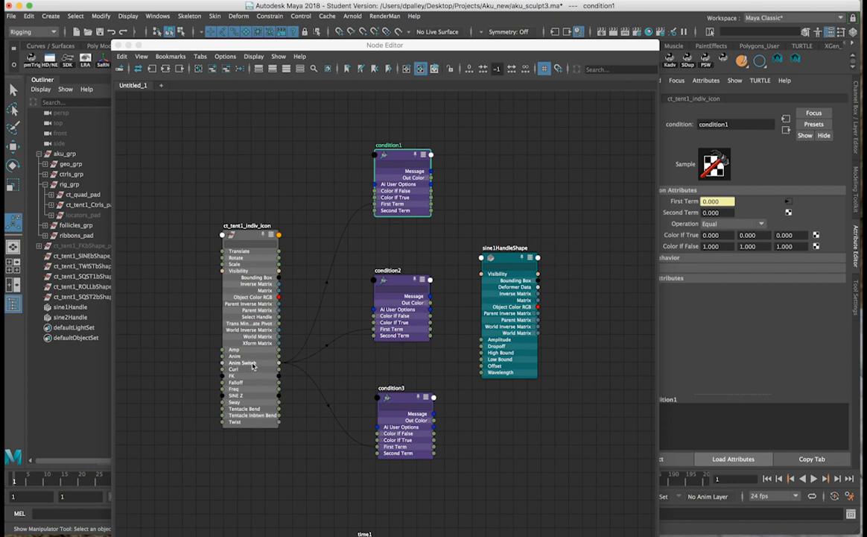
pyautogui.click(398, 284)
pyautogui.click(714, 212)
pyautogui.write('1')
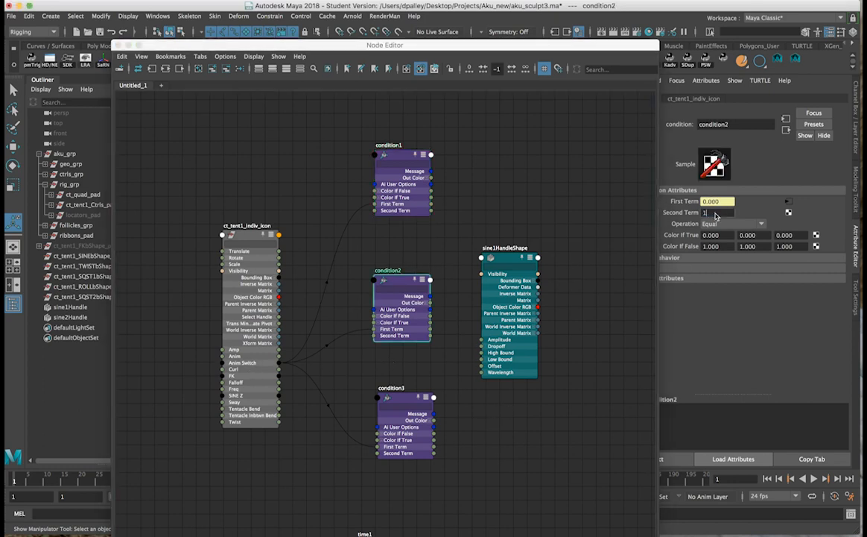
pyautogui.click(403, 404)
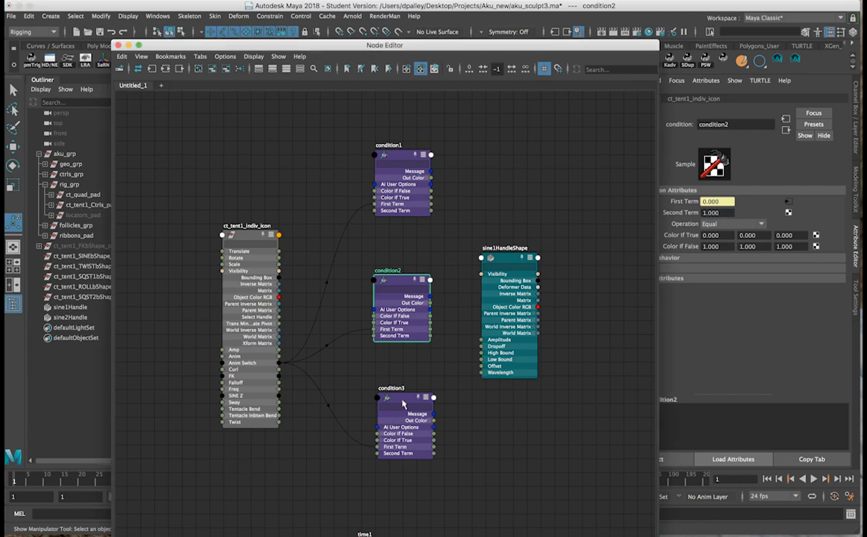
pyautogui.click(727, 214)
pyautogui.write('2')
pyautogui.press('Return')
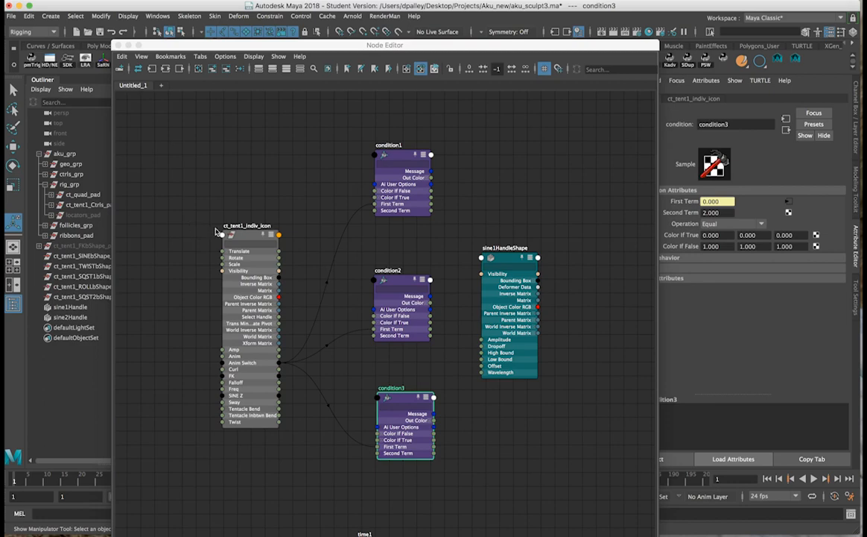
# Check the order of the options in the control icon's Anim Switch attribute
pyautogui.click(226, 228)
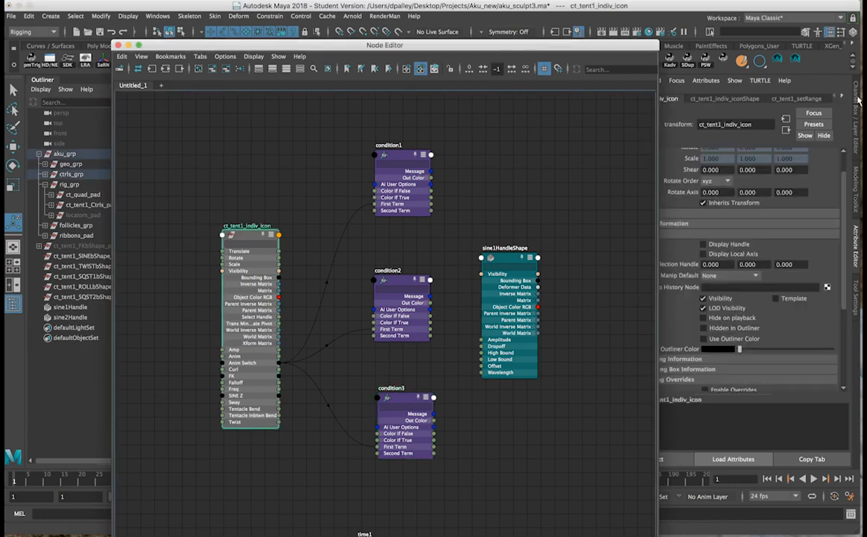
pyautogui.click(857, 105)
pyautogui.click(818, 207)
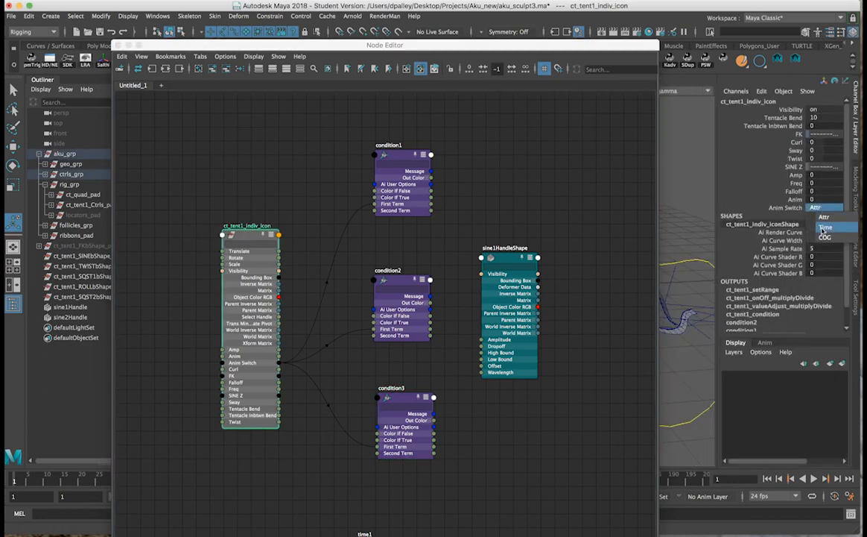
pyautogui.click(585, 181)
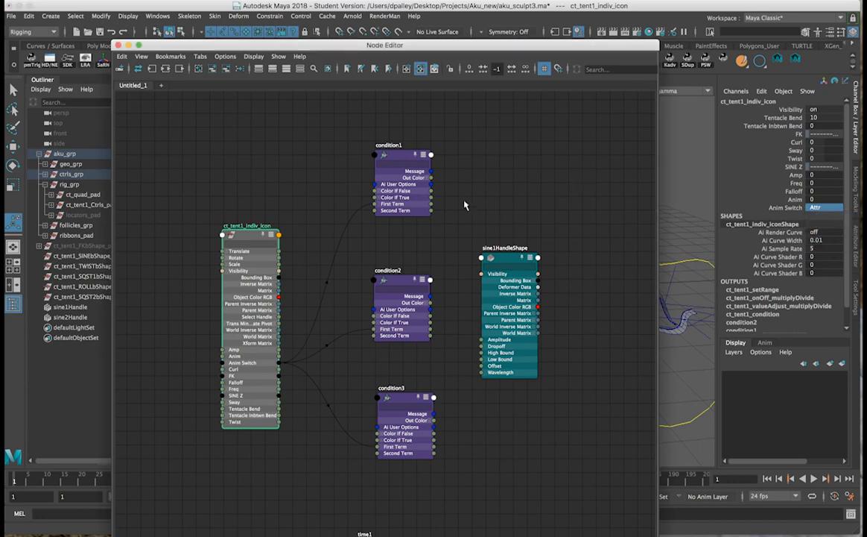
# Connect the control icon's Anim output to condition1's Color If True R, and zero condition1's Color If False values
pyautogui.click(407, 164)
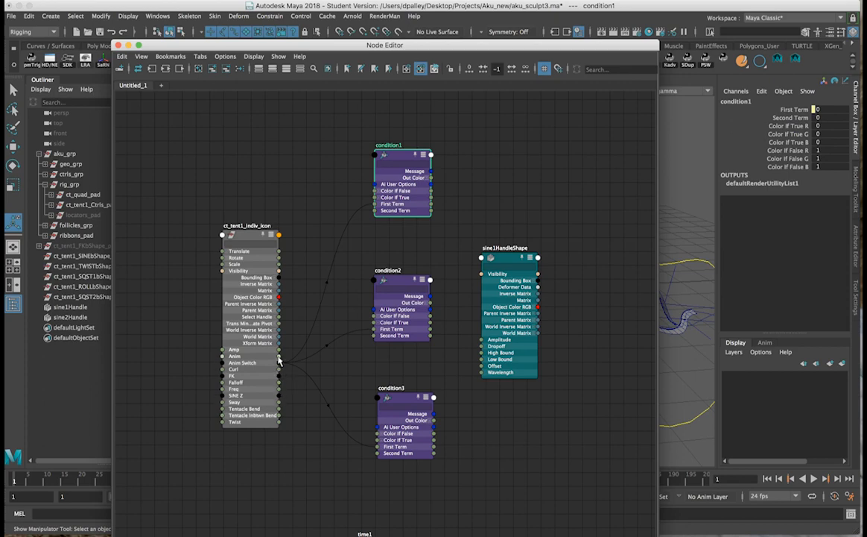
pyautogui.moveTo(280, 358); pyautogui.dragTo(375, 203)
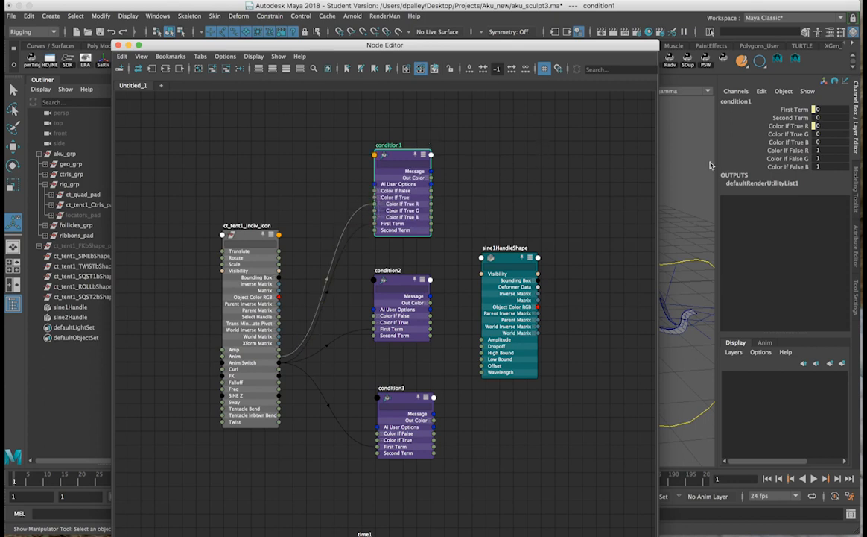
pyautogui.moveTo(828, 150); pyautogui.dragTo(826, 166)
pyautogui.press('Return')
# Set Color If False R, G and B to 0 on condition2 and condition3 together
pyautogui.moveTo(450, 258); pyautogui.dragTo(404, 437)
pyautogui.moveTo(818, 150); pyautogui.dragTo(818, 166)
pyautogui.write('0')
pyautogui.press('Return')
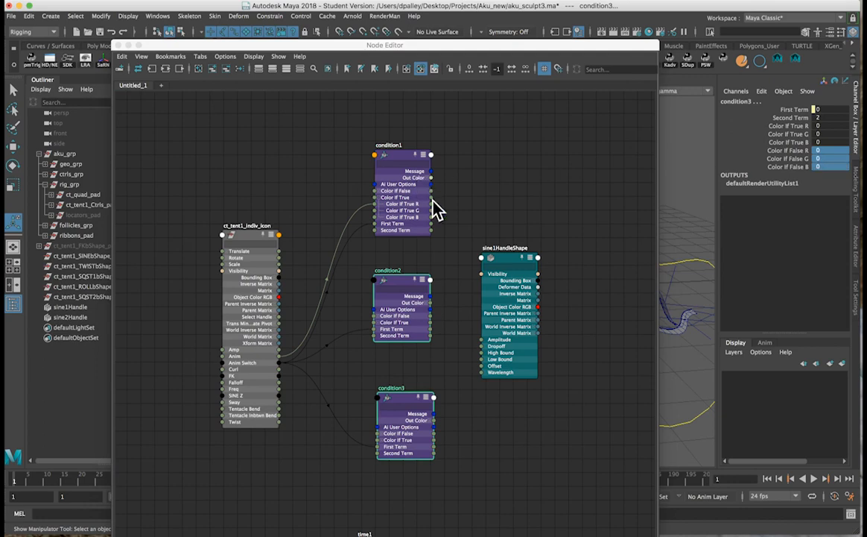
# Align the condition2 node with condition3 between the other condition nodes in the graph
pyautogui.click(414, 243)
pyautogui.moveTo(403, 281); pyautogui.dragTo(406, 279)
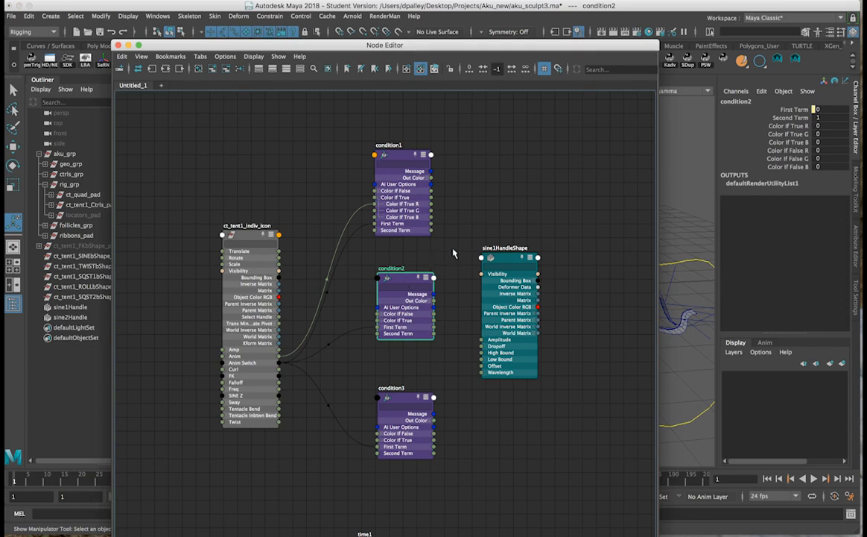
pyautogui.keyDown('alt'); pyautogui.moveTo(386, 313); pyautogui.dragTo(414, 310, button='middle'); pyautogui.keyUp('alt')
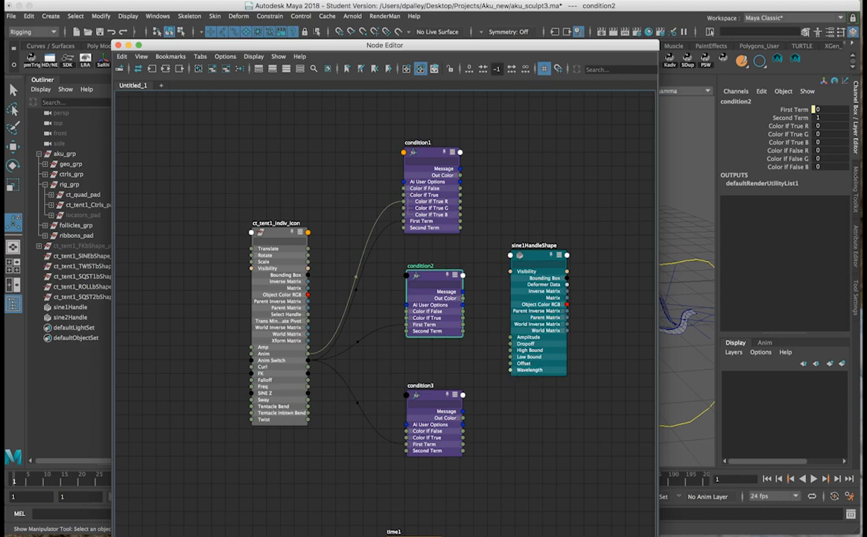
# Select the time1 node using the name pattern *time* and place it beneath the ct_tent1_indiv_icon node
pyautogui.click(760, 37)
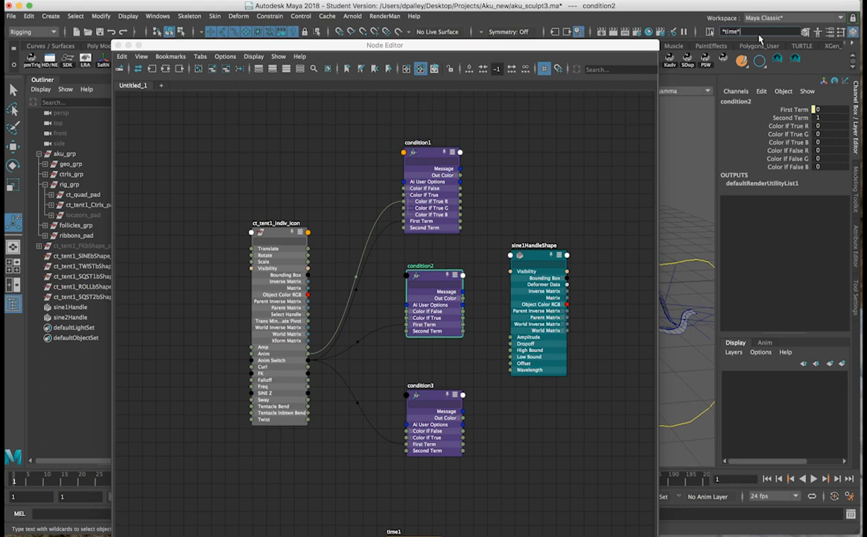
pyautogui.press('Return')
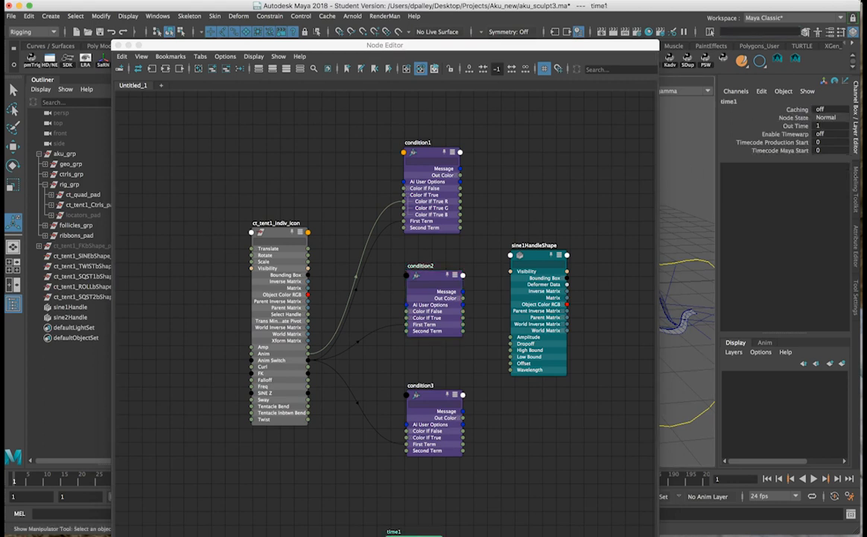
pyautogui.moveTo(456, 48); pyautogui.dragTo(454, 34)
pyautogui.moveTo(421, 525); pyautogui.dragTo(253, 440)
# Try adding another time node beside time1 in the graph and delete it again
pyautogui.click(356, 441)
pyautogui.click(347, 449)
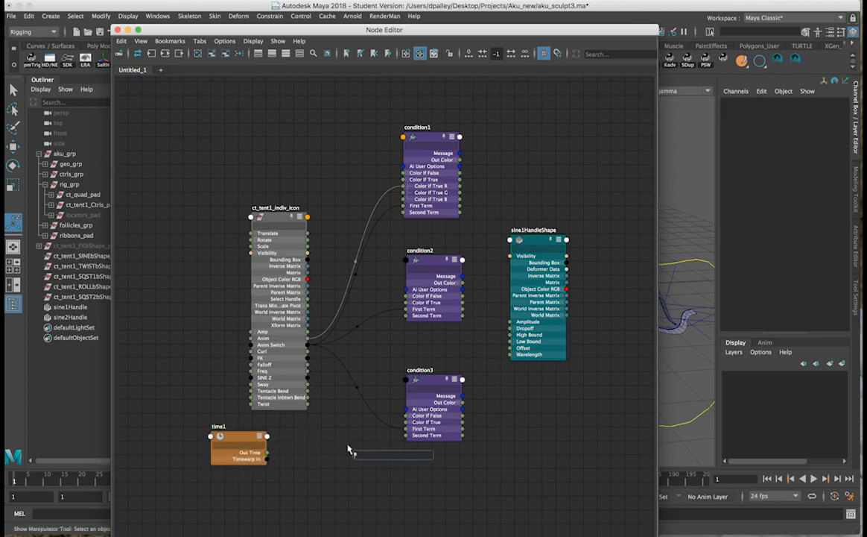
pyautogui.press('Tab')
pyautogui.write('time')
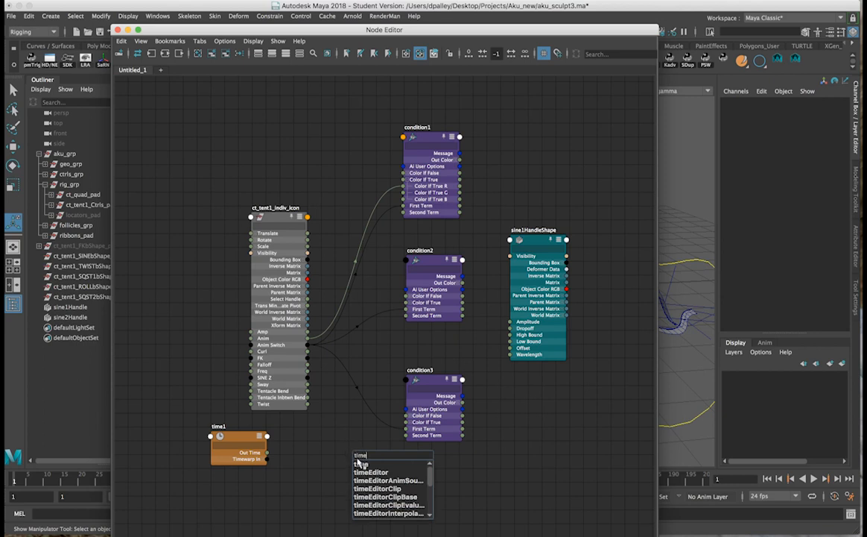
pyautogui.click(362, 464)
pyautogui.moveTo(384, 463); pyautogui.dragTo(340, 443)
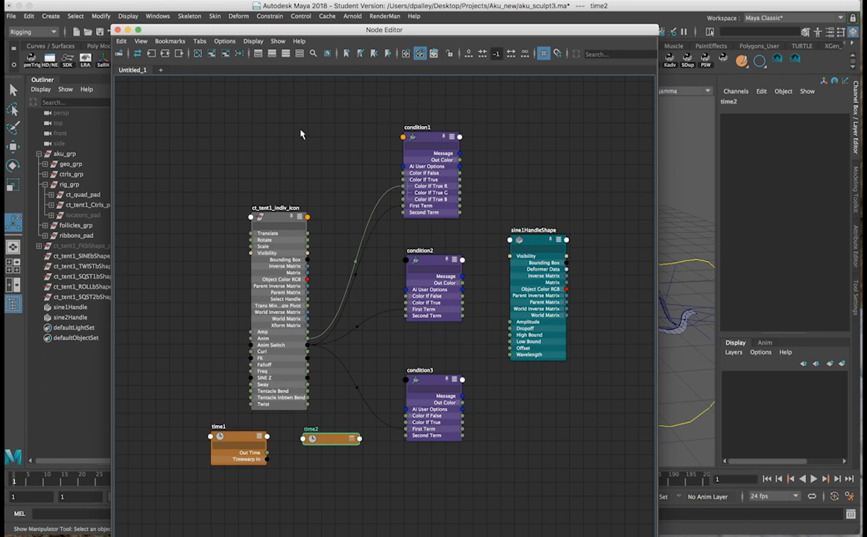
pyautogui.press('Delete')
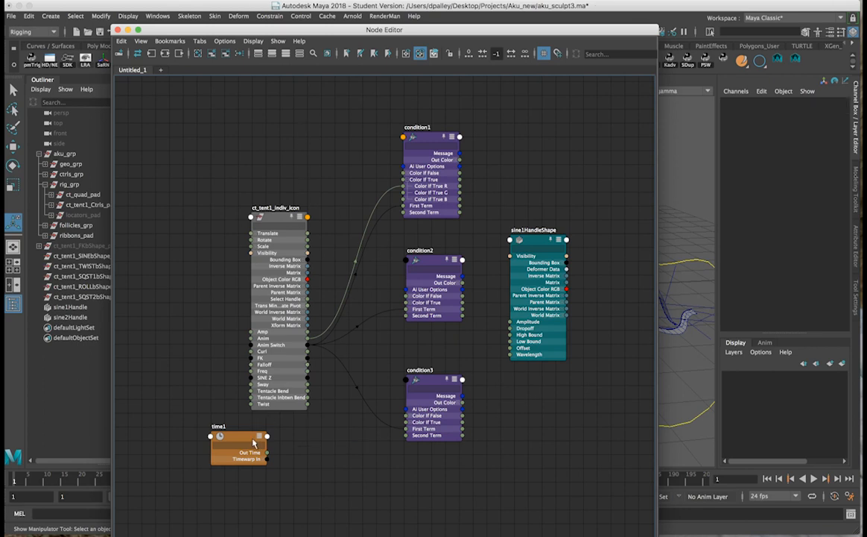
# Move time1 closer under ct_tent1_indiv_icon and connect its Out Time to condition2's Color If True R
pyautogui.moveTo(255, 441); pyautogui.dragTo(278, 436)
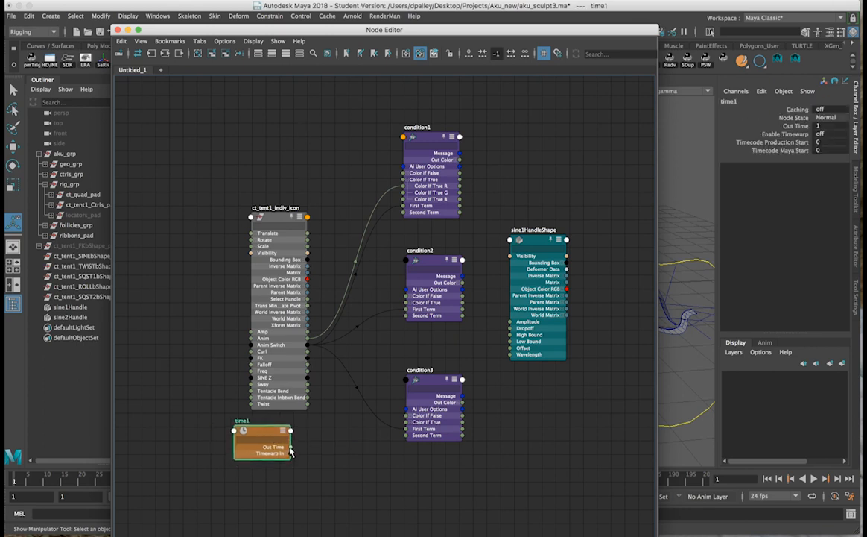
pyautogui.click(412, 304)
pyautogui.moveTo(291, 447); pyautogui.dragTo(410, 307)
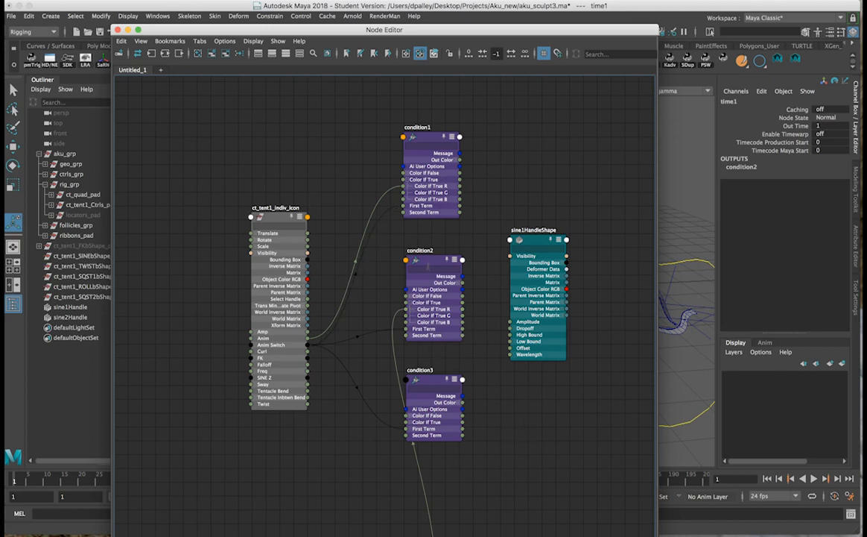
pyautogui.click(433, 260)
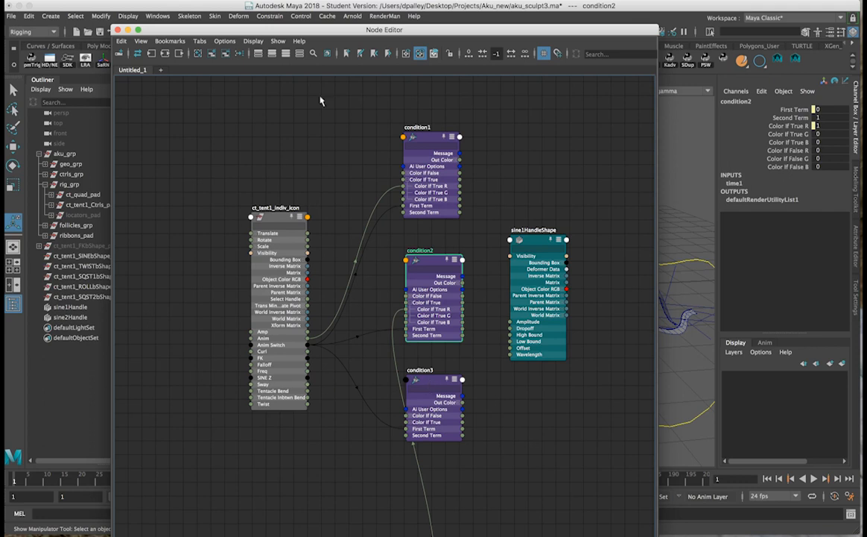
# Select the ct_COG_icon control in the viewport and add it to the node graph, removing its shape node from the graph
pyautogui.moveTo(585, 31); pyautogui.dragTo(470, 32)
pyautogui.click(613, 250)
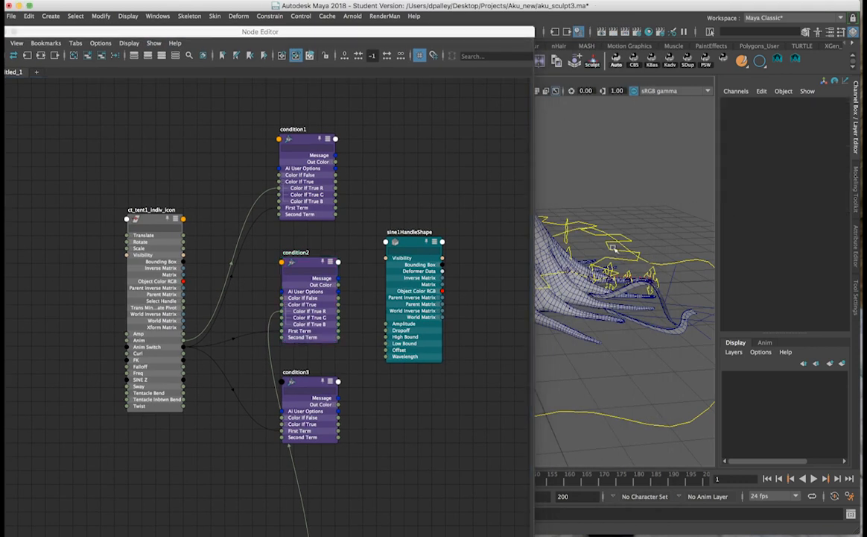
pyautogui.moveTo(347, 33); pyautogui.dragTo(481, 47)
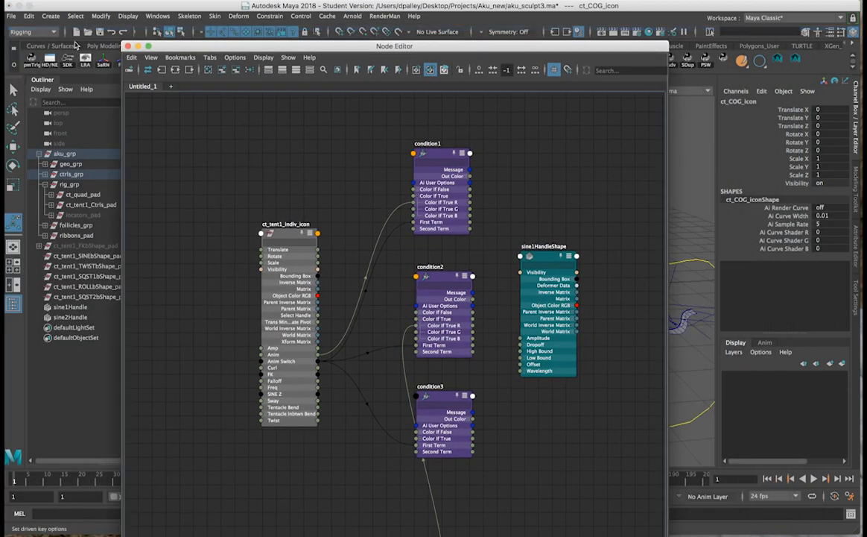
pyautogui.click(222, 71)
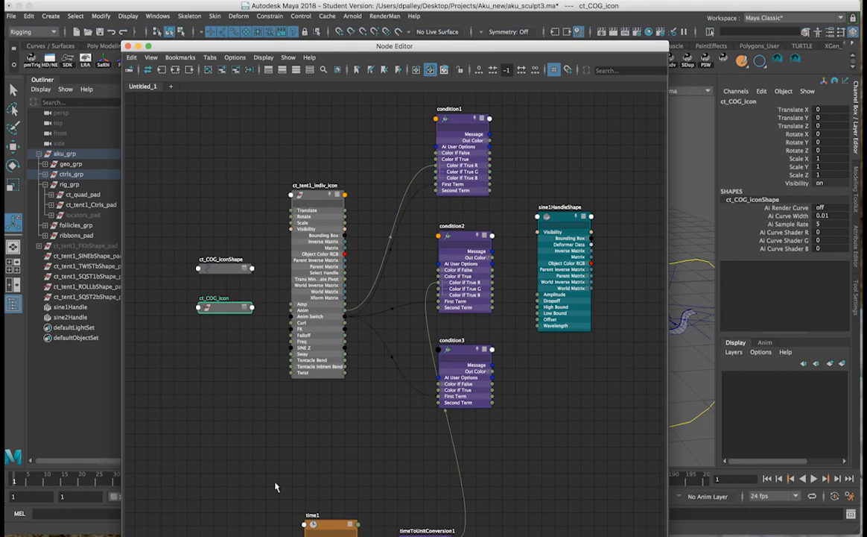
pyautogui.click(233, 270)
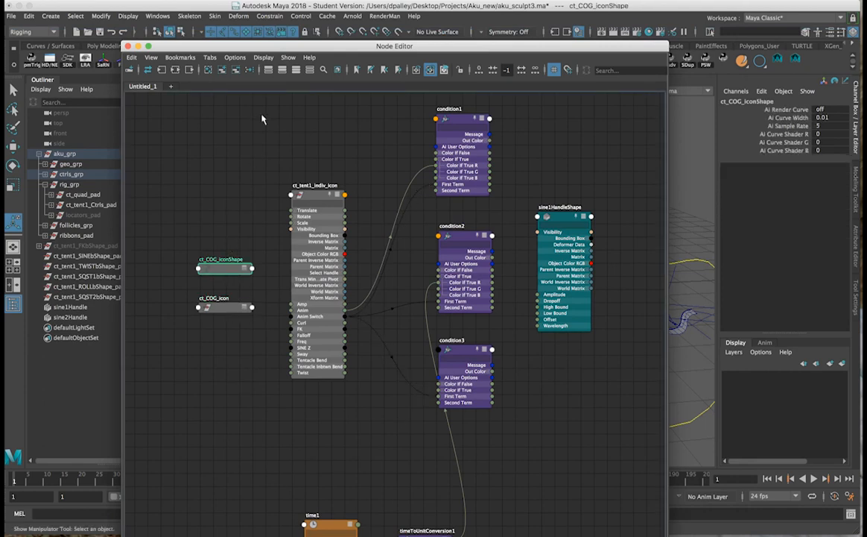
pyautogui.click(236, 69)
# Show the ct_COG_icon node's attributes, place it beside ct_tent1_indiv_icon and expand its Translate attribute
pyautogui.click(243, 307)
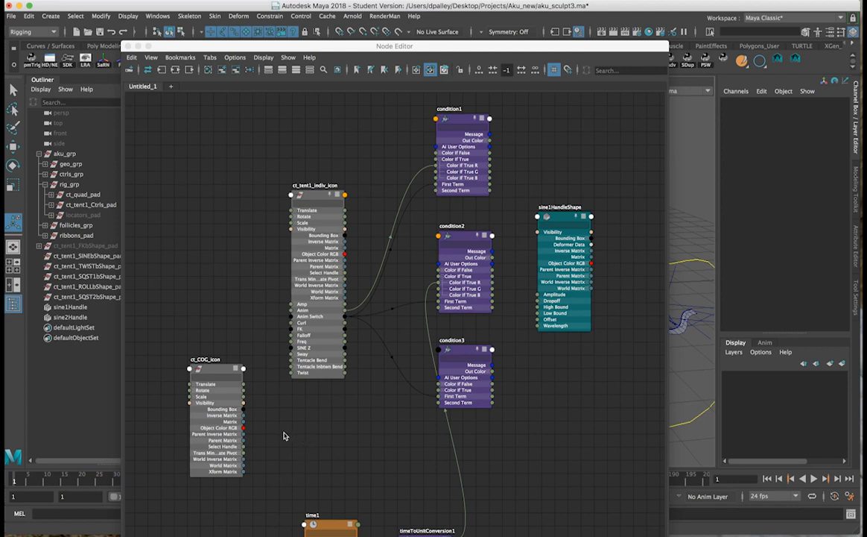
pyautogui.click(285, 433)
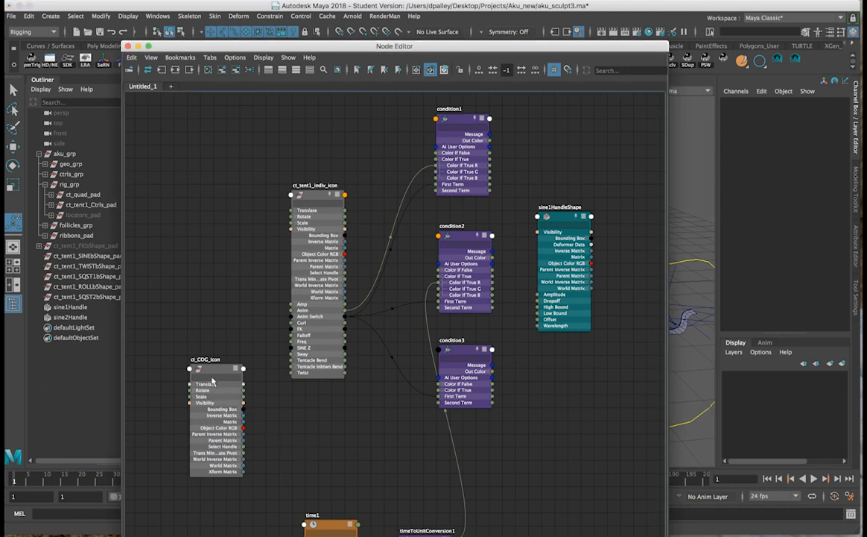
pyautogui.moveTo(214, 373); pyautogui.dragTo(202, 332)
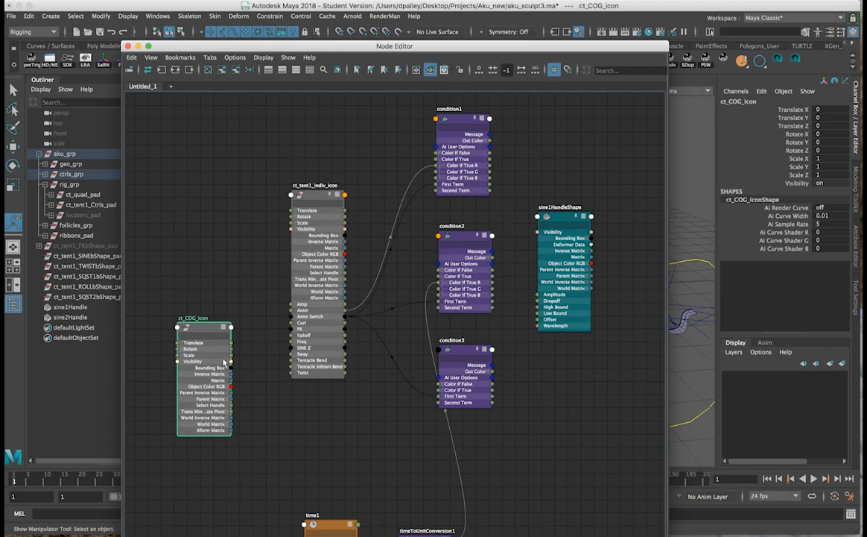
pyautogui.click(181, 344)
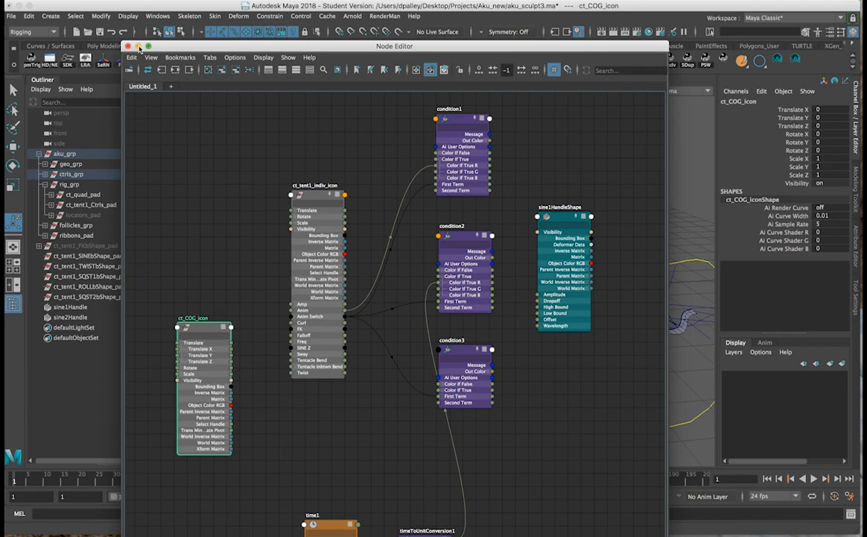
# Move the Node Editor clear of the viewport and inspect the ct_moveAll_icon control around the creature's base
pyautogui.moveTo(140, 49); pyautogui.dragTo(249, 458)
pyautogui.click(465, 375)
pyautogui.keyDown('alt'); pyautogui.moveTo(465, 374); pyautogui.dragTo(417, 266); pyautogui.keyUp('alt')
pyautogui.click(392, 263)
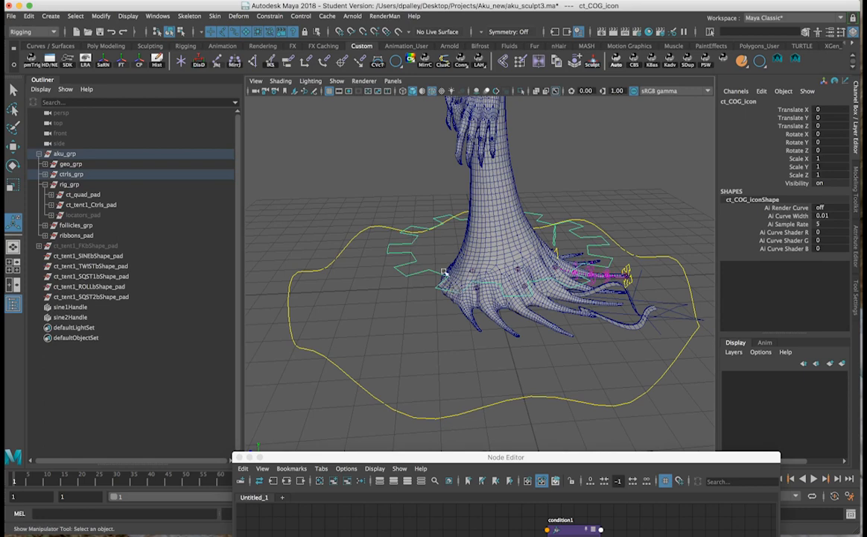
pyautogui.moveTo(309, 204); pyautogui.dragTo(367, 335)
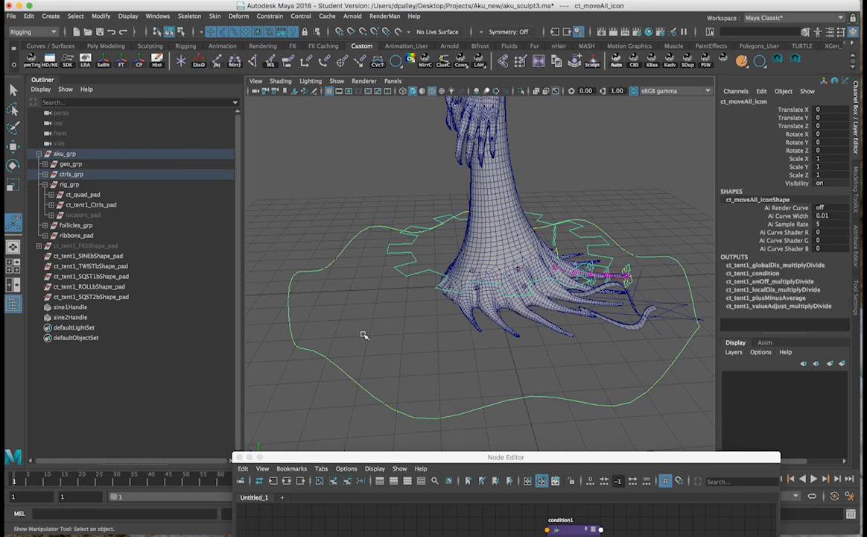
pyautogui.moveTo(501, 328)
pyautogui.keyDown('alt'); pyautogui.mouseDown()
pyautogui.moveTo(497, 342)
pyautogui.moveTo(455, 333)
pyautogui.moveTo(486, 337)
pyautogui.mouseUp(); pyautogui.keyUp('alt')
pyautogui.keyDown('alt'); pyautogui.moveTo(486, 336); pyautogui.dragTo(556, 350, button='right'); pyautogui.keyUp('alt')
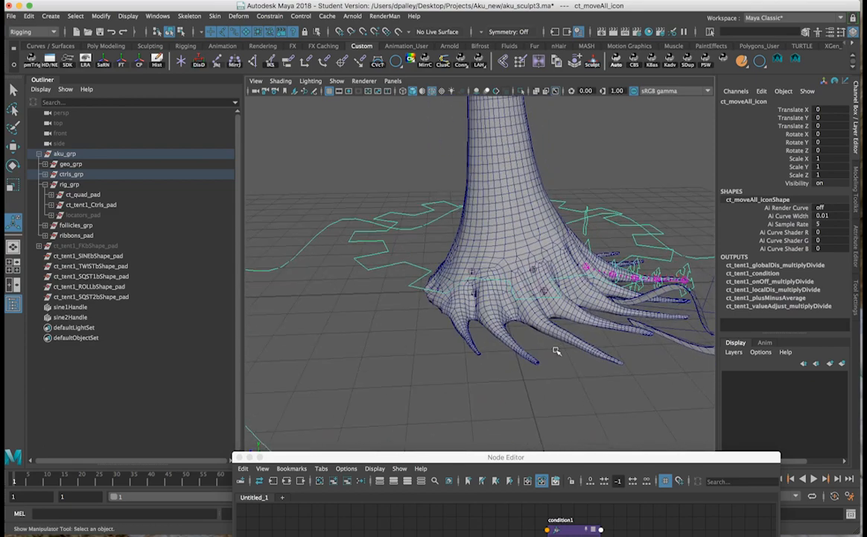
pyautogui.click(452, 341)
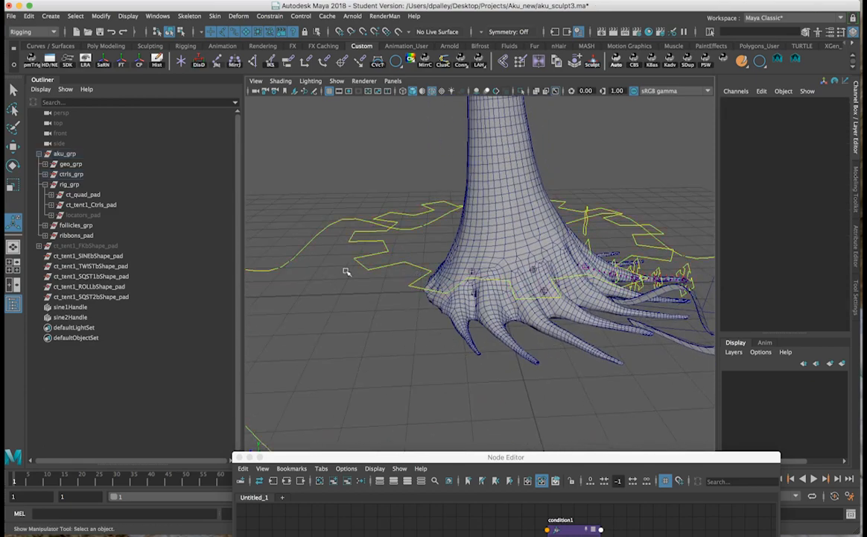
# Create a distance measurement between two points on the ground in front of the creature with the Distance Tool
pyautogui.keyDown('alt'); pyautogui.moveTo(349, 207); pyautogui.dragTo(350, 221); pyautogui.keyUp('alt')
pyautogui.click(200, 61)
pyautogui.keyDown('alt'); pyautogui.moveTo(376, 335); pyautogui.dragTo(355, 350); pyautogui.keyUp('alt')
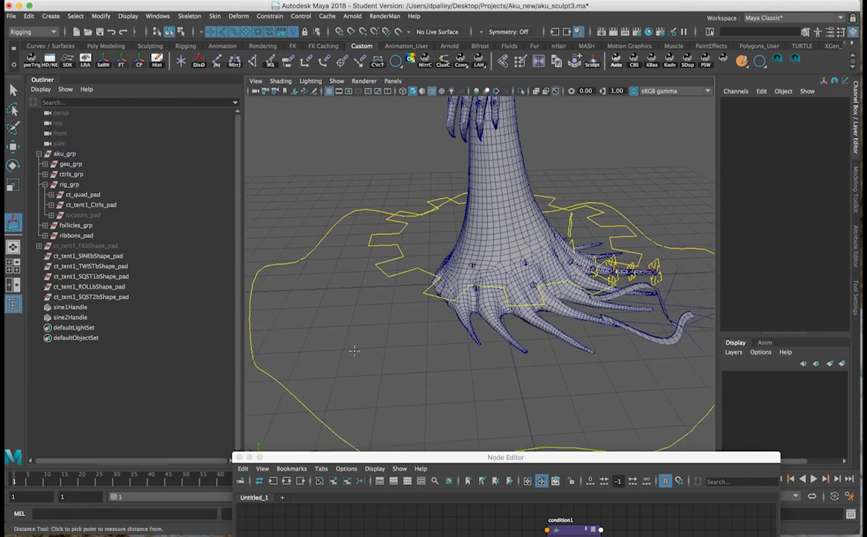
pyautogui.click(342, 349)
pyautogui.click(469, 367)
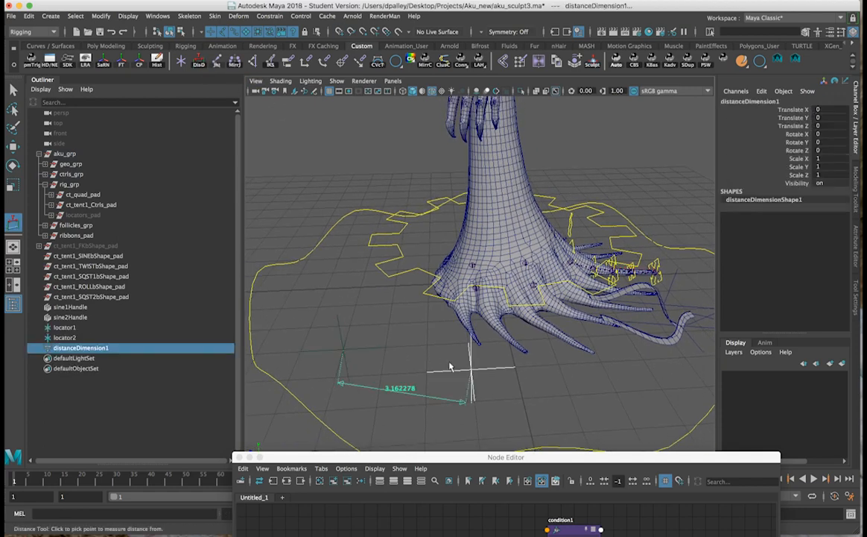
# Select both distance locators and snap them to the grid origin
pyautogui.keyDown('alt'); pyautogui.moveTo(447, 360); pyautogui.dragTo(392, 341); pyautogui.keyUp('alt')
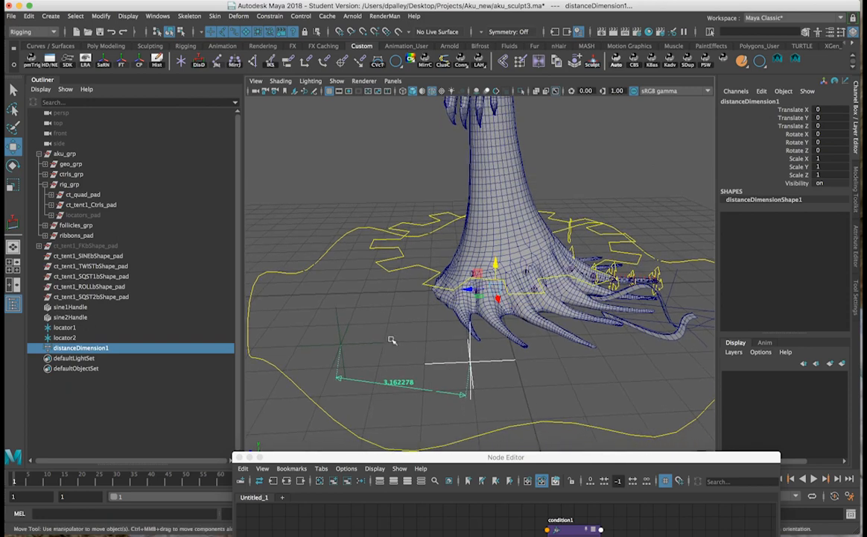
pyautogui.click(469, 345)
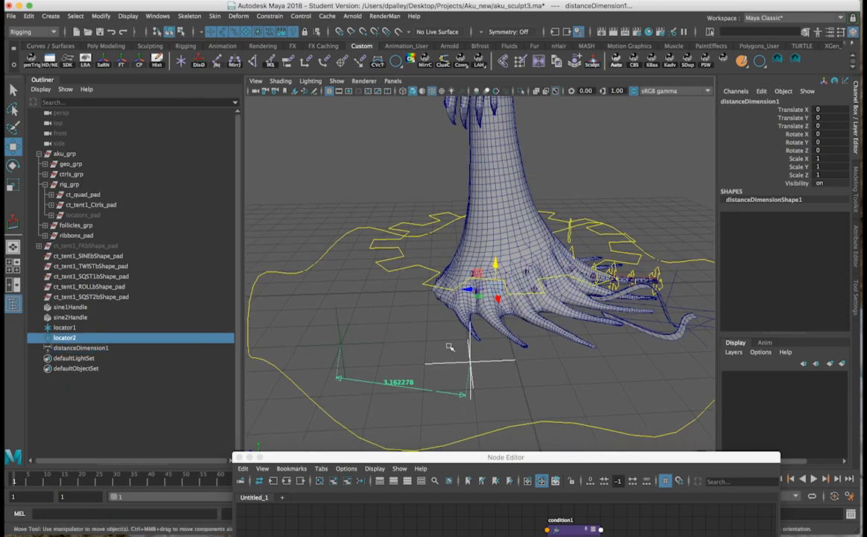
pyautogui.keyDown('shift'); pyautogui.click(339, 333); pyautogui.keyUp('shift')
pyautogui.keyDown('alt'); pyautogui.moveTo(432, 335); pyautogui.dragTo(426, 339); pyautogui.keyUp('alt')
pyautogui.press('x')
pyautogui.moveTo(340, 344); pyautogui.dragTo(520, 301)
pyautogui.click(93, 328)
pyautogui.click(87, 337)
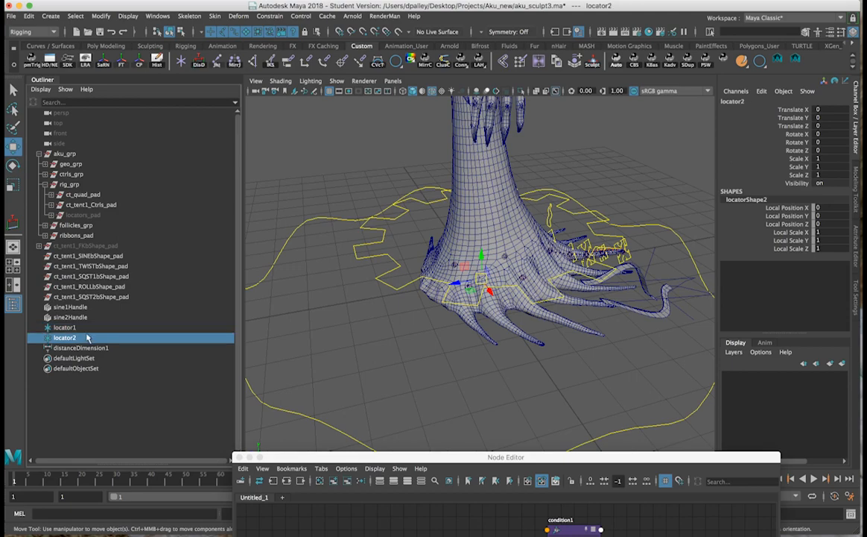
# Switch the viewport to wireframe display to see the locators inside the creature's base
pyautogui.keyDown('alt'); pyautogui.moveTo(494, 325); pyautogui.dragTo(462, 327); pyautogui.keyUp('alt')
pyautogui.press('4')
pyautogui.keyDown('alt'); pyautogui.moveTo(477, 326); pyautogui.dragTo(440, 323, button='right'); pyautogui.keyUp('alt')
pyautogui.keyDown('alt'); pyautogui.moveTo(448, 323); pyautogui.dragTo(505, 349); pyautogui.keyUp('alt')
pyautogui.keyDown('alt'); pyautogui.moveTo(505, 348); pyautogui.dragTo(417, 335, button='right'); pyautogui.keyUp('alt')
pyautogui.keyDown('alt'); pyautogui.moveTo(403, 328); pyautogui.dragTo(305, 300); pyautogui.keyUp('alt')
# Try moving locator1 away from the origin and undo the move
pyautogui.click(67, 327)
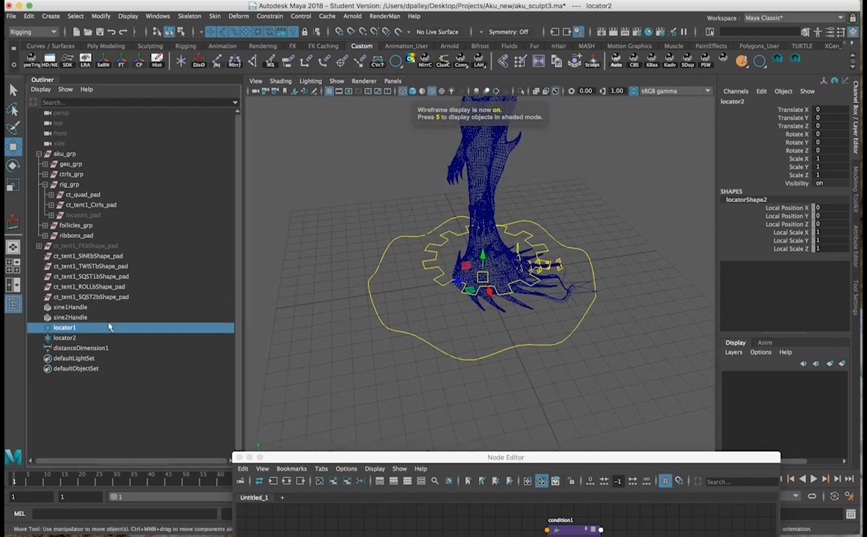
pyautogui.moveTo(471, 285); pyautogui.dragTo(442, 286)
pyautogui.press('super+z')
pyautogui.keyDown('alt'); pyautogui.moveTo(544, 294); pyautogui.dragTo(663, 305, button='right'); pyautogui.keyUp('alt')
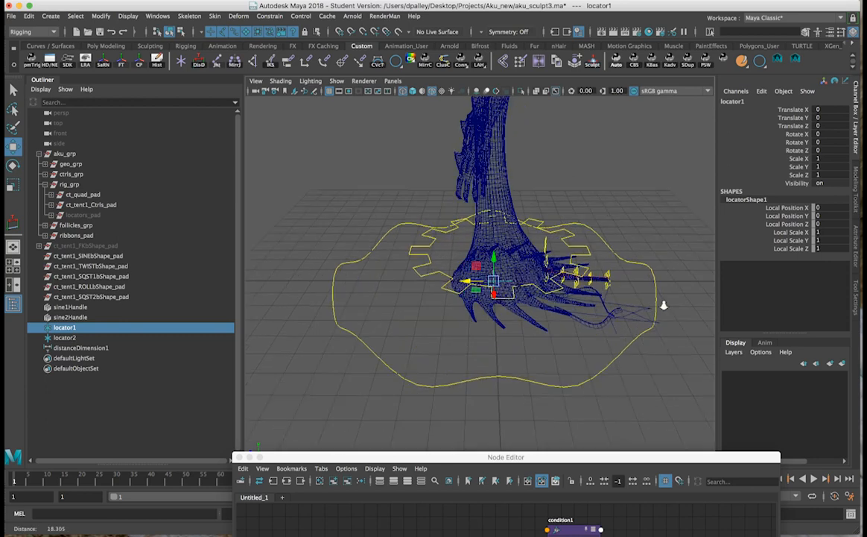
pyautogui.keyDown('alt'); pyautogui.moveTo(663, 306); pyautogui.dragTo(592, 298); pyautogui.keyUp('alt')
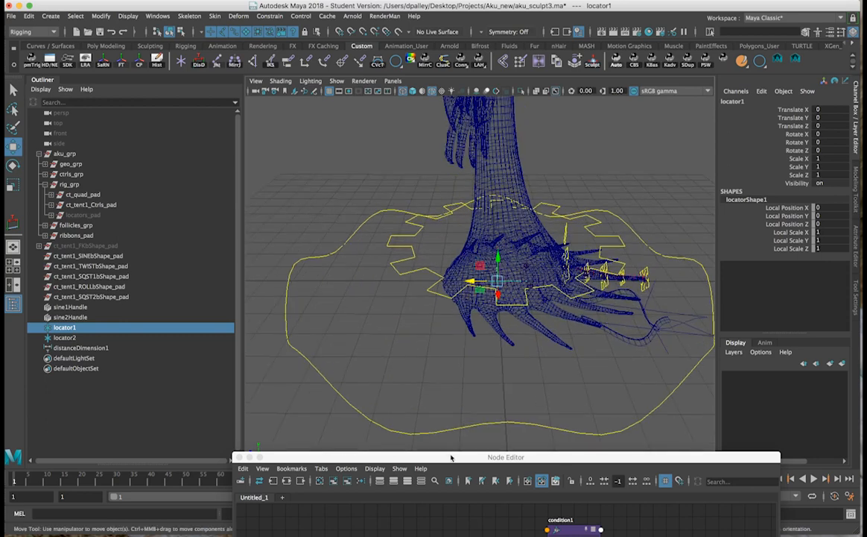
# Rename locator1 to sineDis_COG_loc
pyautogui.doubleClick(63, 328)
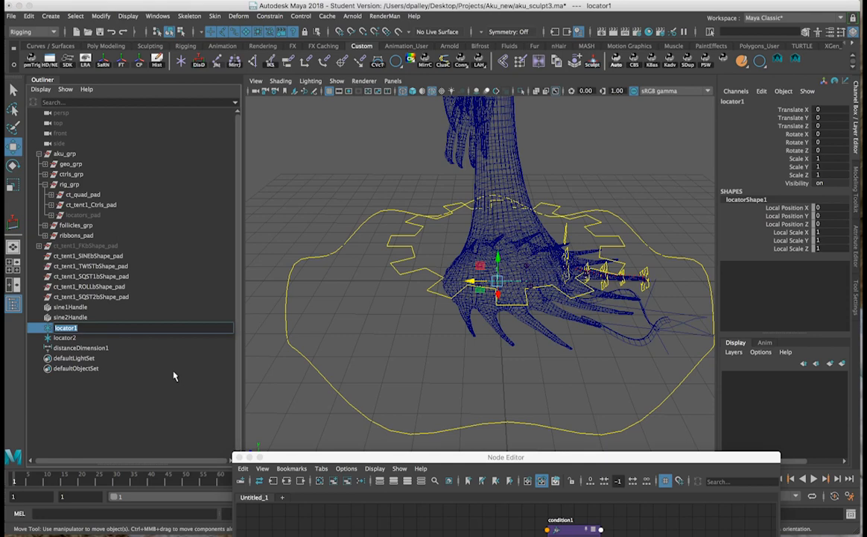
pyautogui.write('sl')
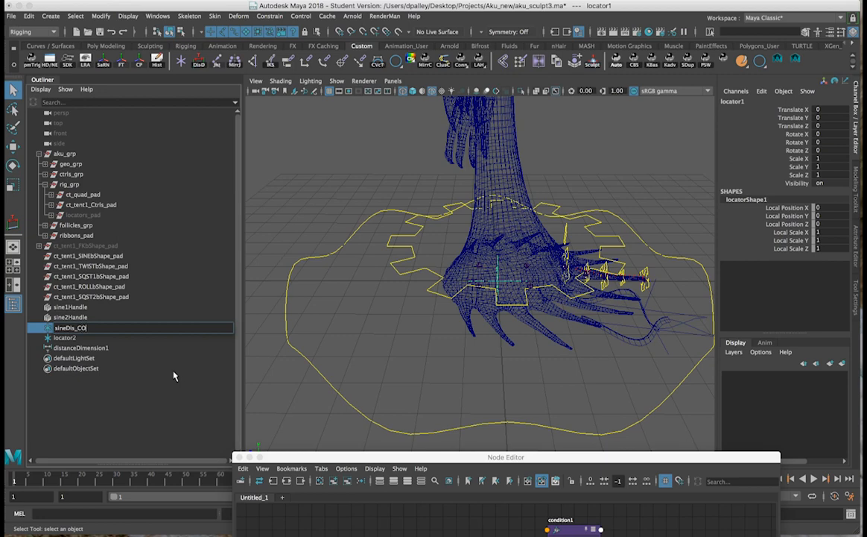
pyautogui.write('neDis_COG_loc')
pyautogui.press('Return')
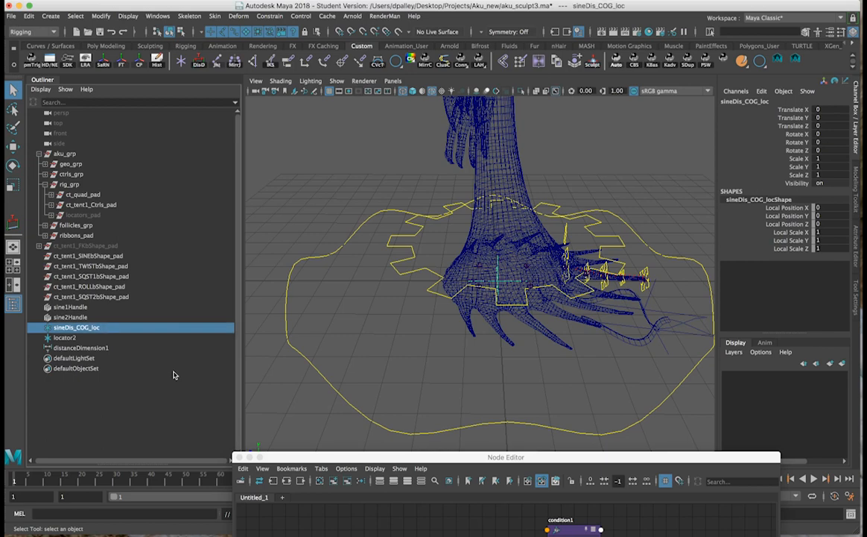
# Rename locator2 to sineDis_Master_loc
pyautogui.click(67, 337)
pyautogui.doubleClick(67, 338)
pyautogui.write('sineDis_COG_loc')
pyautogui.moveTo(77, 337); pyautogui.dragTo(86, 338)
pyautogui.write('Master')
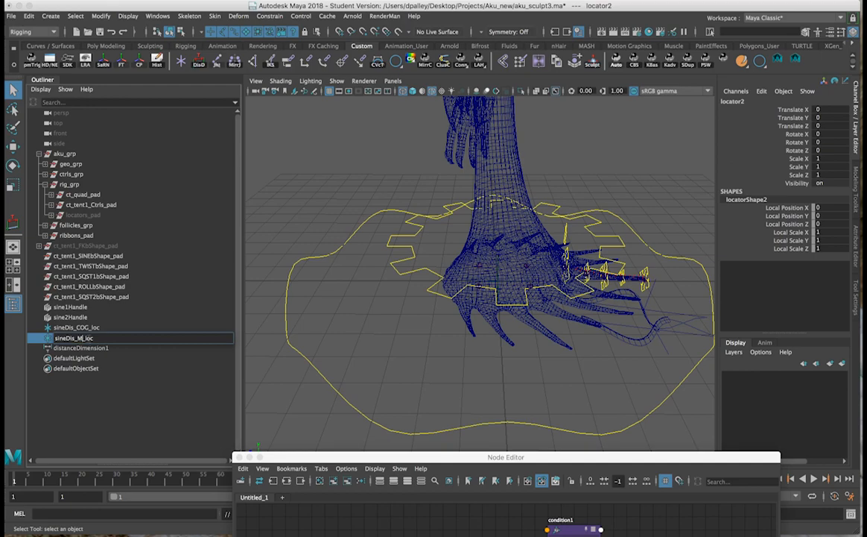
pyautogui.press('Return')
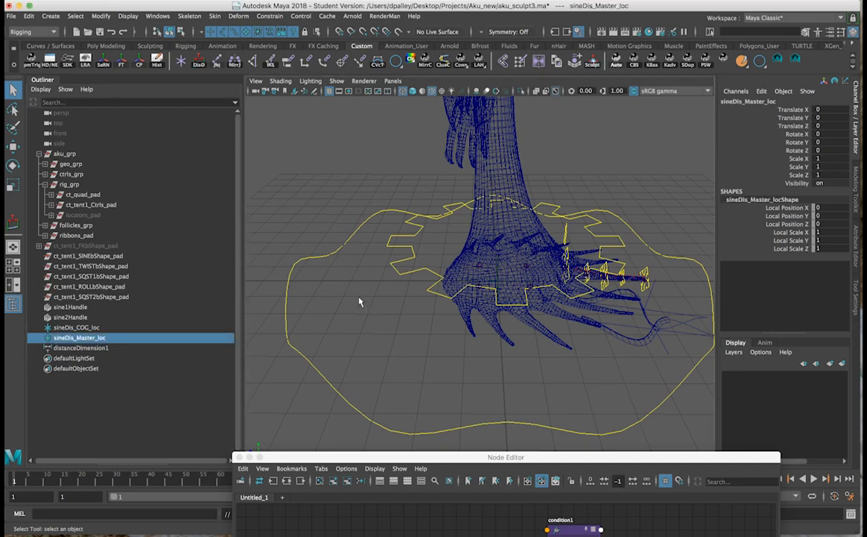
# Make the hidden locators_pad group visible
pyautogui.keyDown('alt'); pyautogui.moveTo(362, 301); pyautogui.dragTo(495, 236); pyautogui.keyUp('alt')
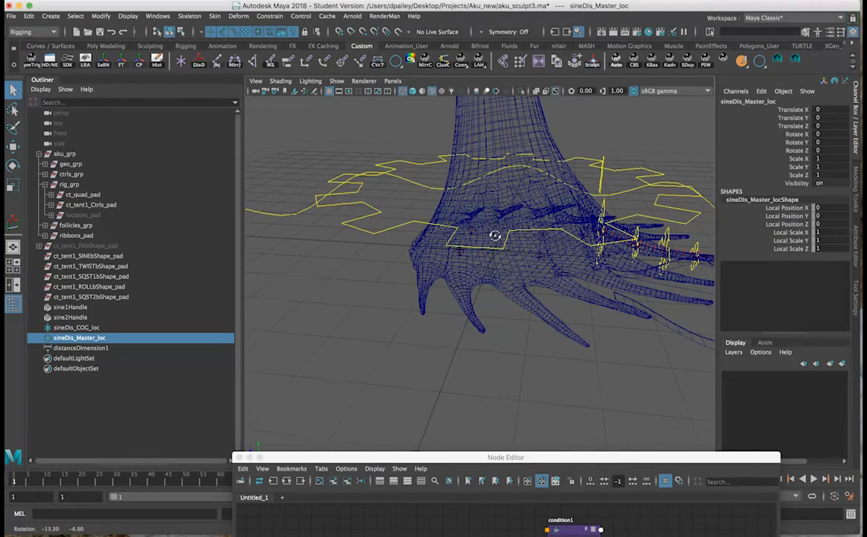
pyautogui.click(390, 228)
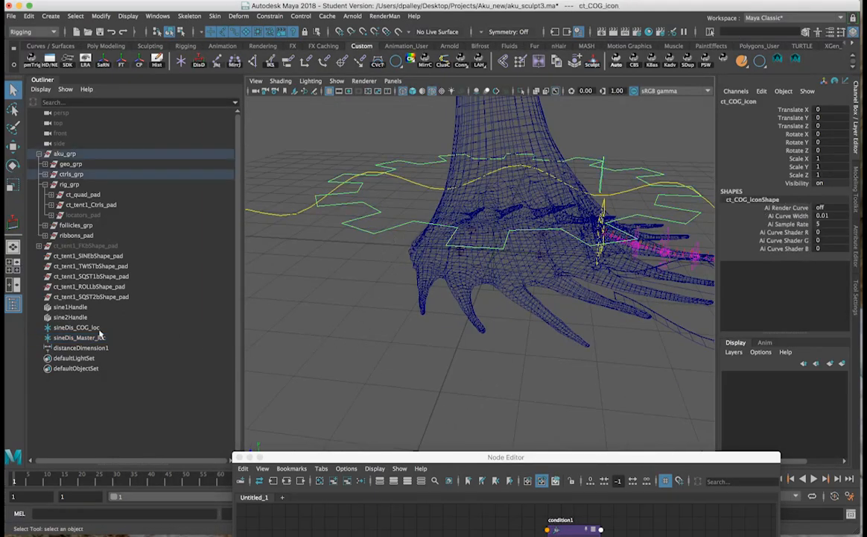
pyautogui.click(94, 329)
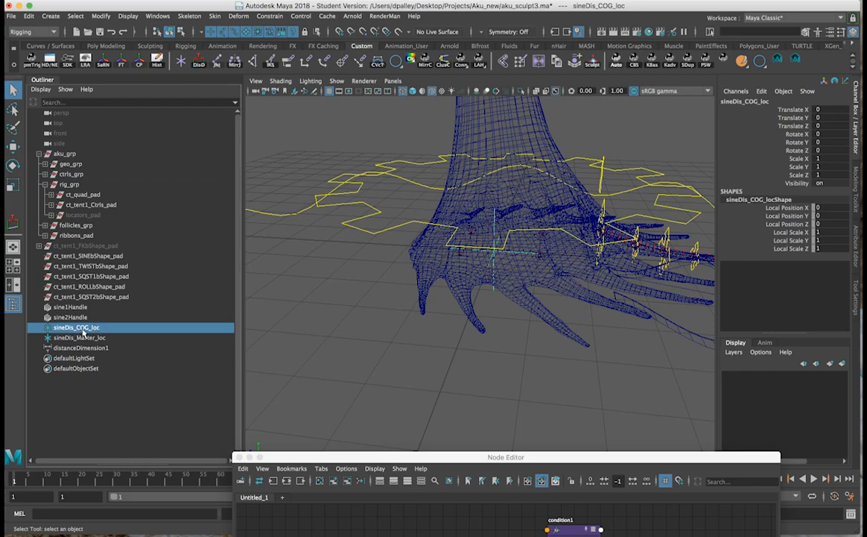
pyautogui.keyDown('alt'); pyautogui.moveTo(451, 331); pyautogui.dragTo(393, 233); pyautogui.keyUp('alt')
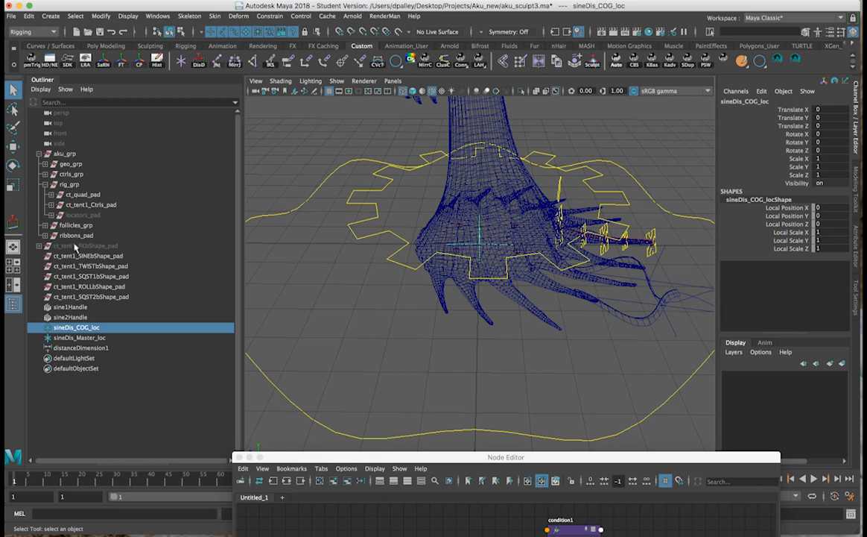
pyautogui.click(79, 215)
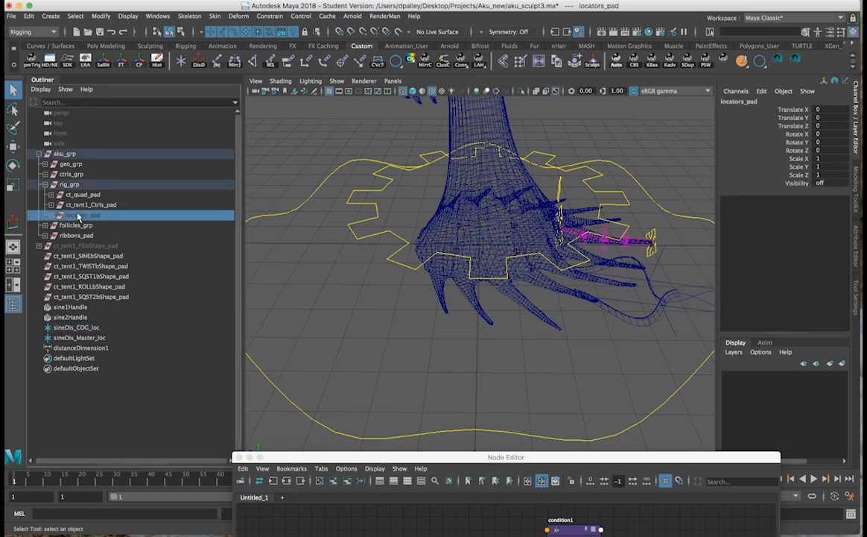
pyautogui.keyDown('alt'); pyautogui.moveTo(419, 313); pyautogui.dragTo(422, 329, button='middle'); pyautogui.keyUp('alt')
pyautogui.scroll(3, 426, 329)
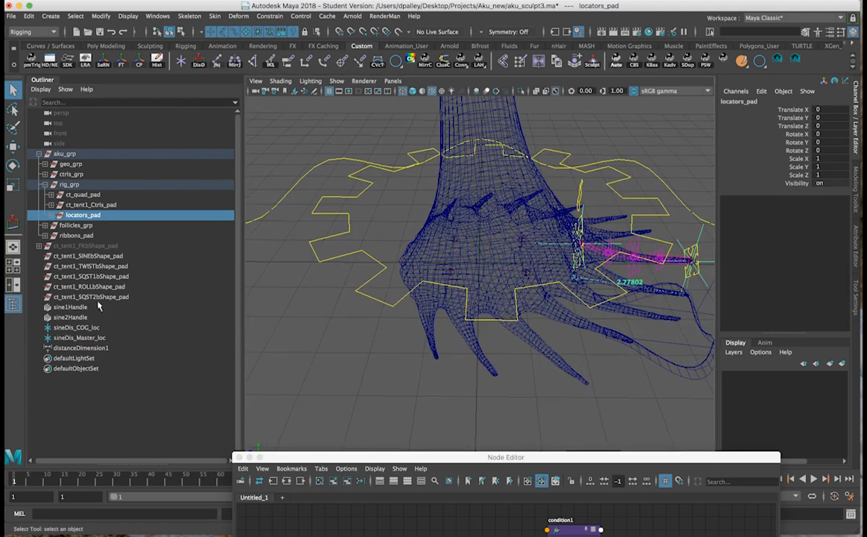
# Parent-constrain sineDis_COG_loc to the ct_COG_icon control
pyautogui.click(325, 256)
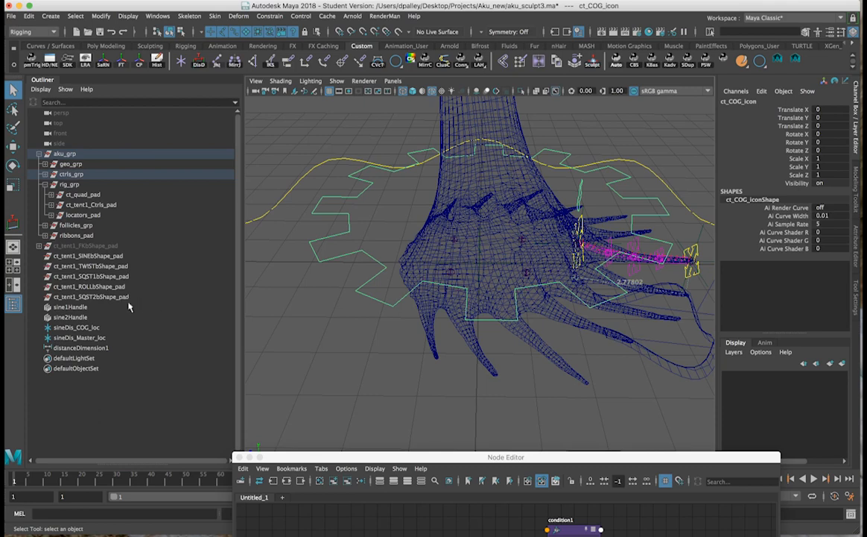
pyautogui.click(62, 329)
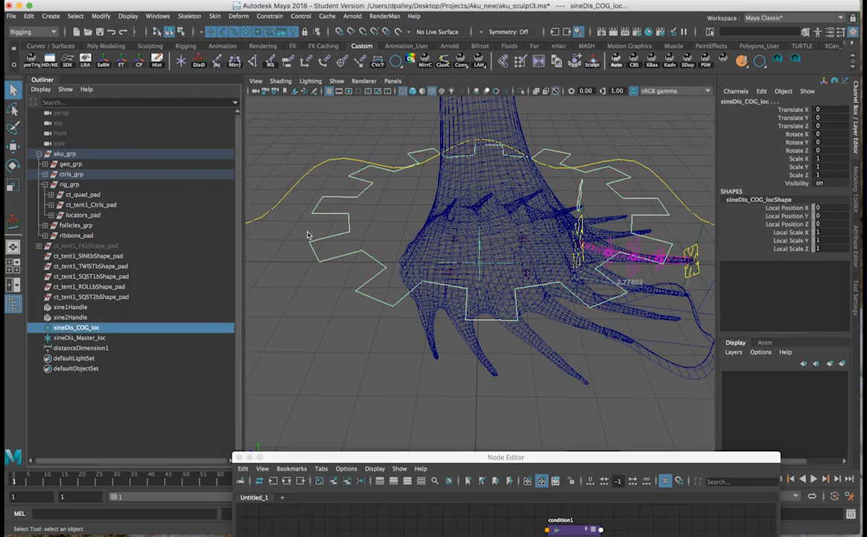
pyautogui.click(348, 223)
pyautogui.click(79, 327)
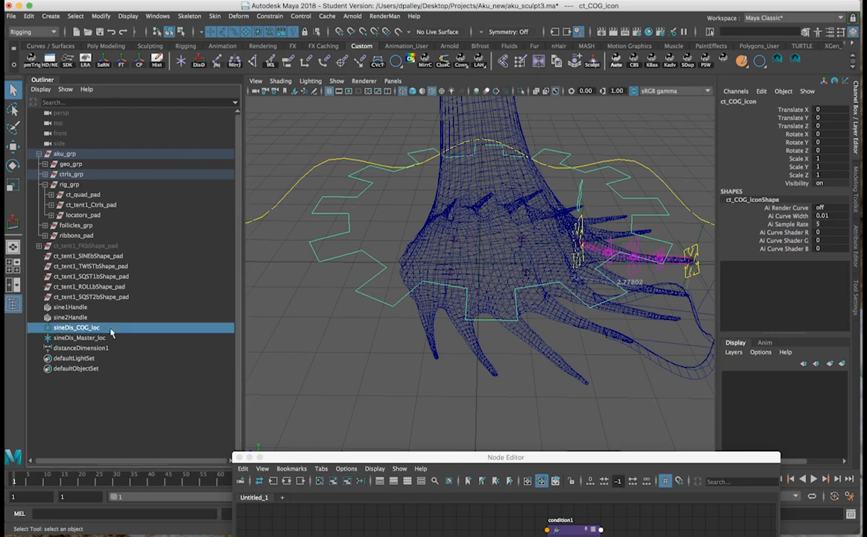
pyautogui.click(287, 61)
pyautogui.keyDown('alt'); pyautogui.moveTo(453, 324); pyautogui.dragTo(433, 322); pyautogui.keyUp('alt')
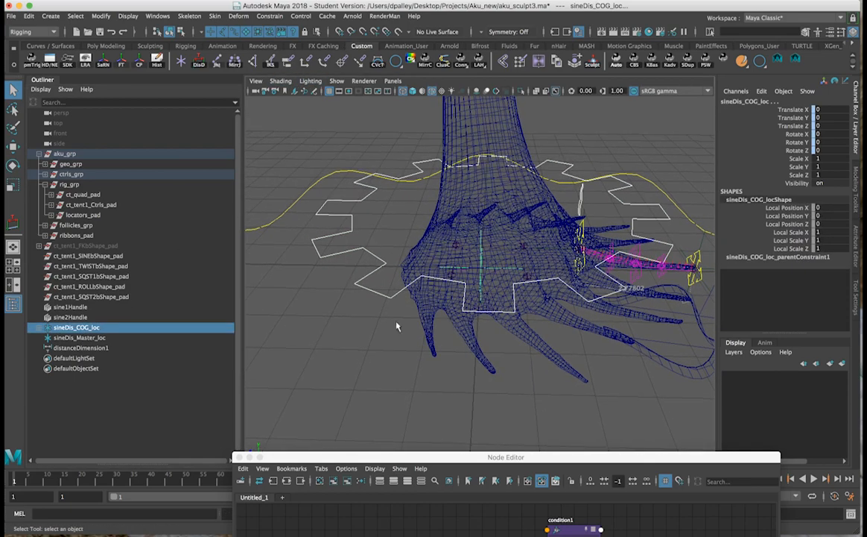
# Parent-constrain sineDis_Master_loc to the outer move-all control curve around the creature's base
pyautogui.click(104, 339)
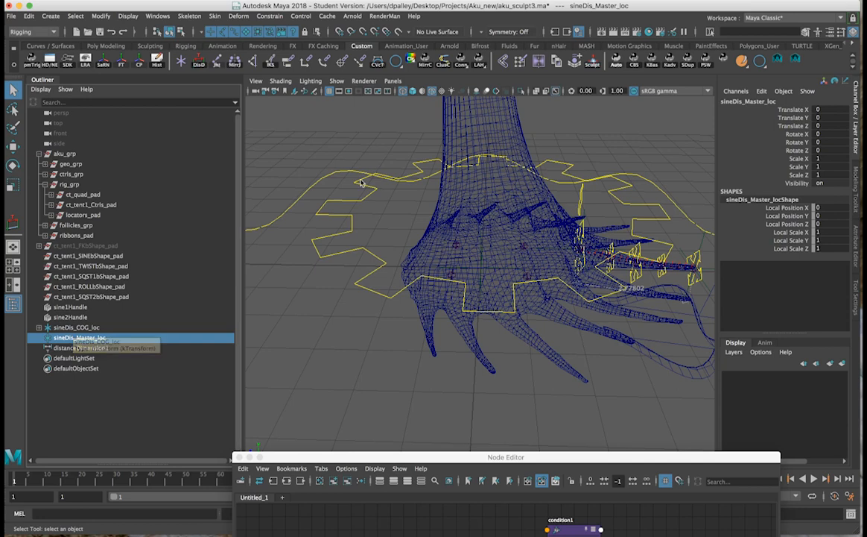
pyautogui.click(298, 195)
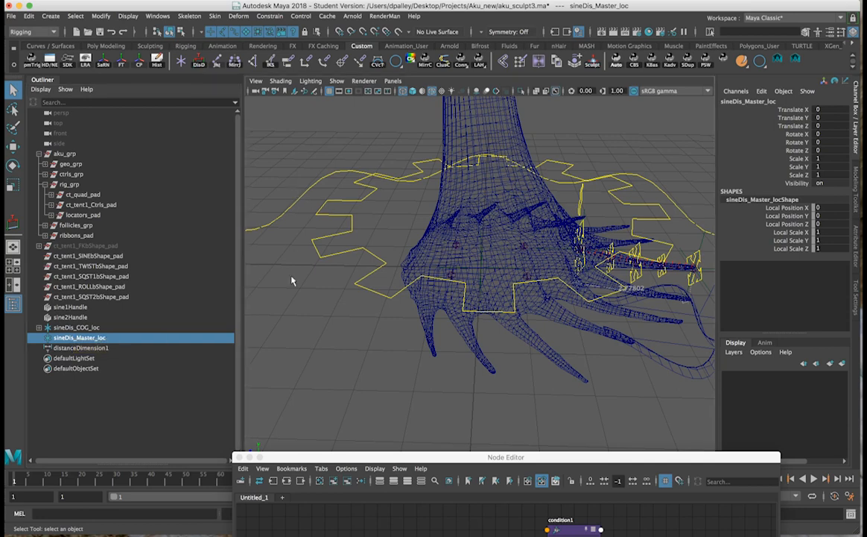
pyautogui.keyDown('ctrl'); pyautogui.click(66, 338); pyautogui.keyUp('ctrl')
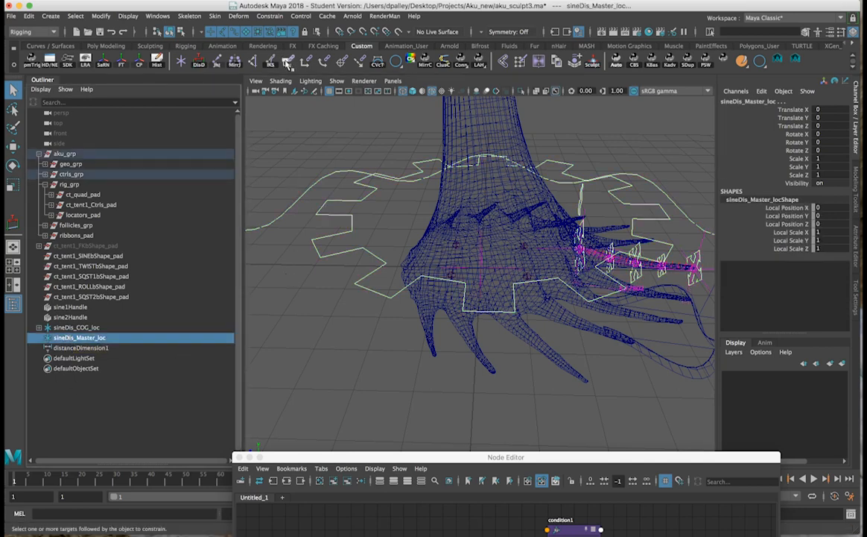
pyautogui.click(288, 65)
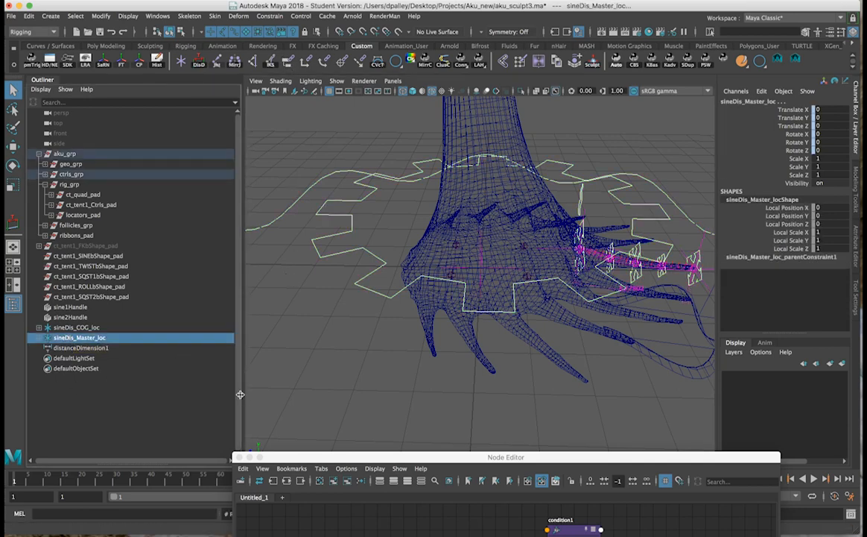
# Rename distanceDimension1 to sineDis_distanceDimension, reusing the sineDis_ prefix from the master locator's name
pyautogui.doubleClick(80, 338)
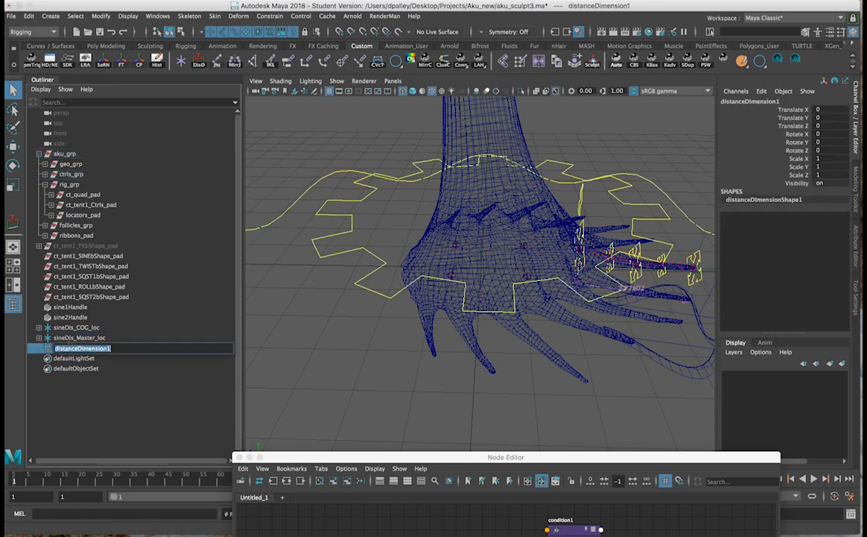
pyautogui.moveTo(76, 337); pyautogui.dragTo(37, 341)
pyautogui.press('super+c')
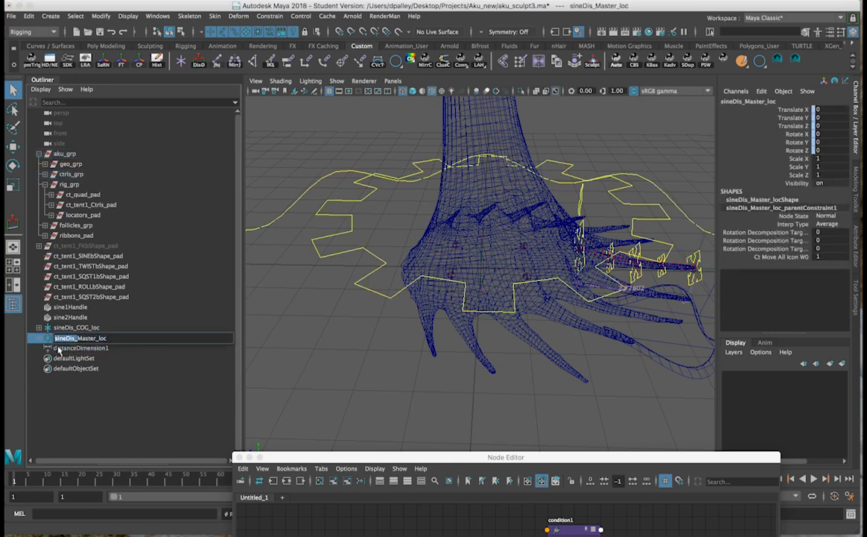
pyautogui.doubleClick(59, 348)
pyautogui.click(55, 348)
pyautogui.press('super+v')
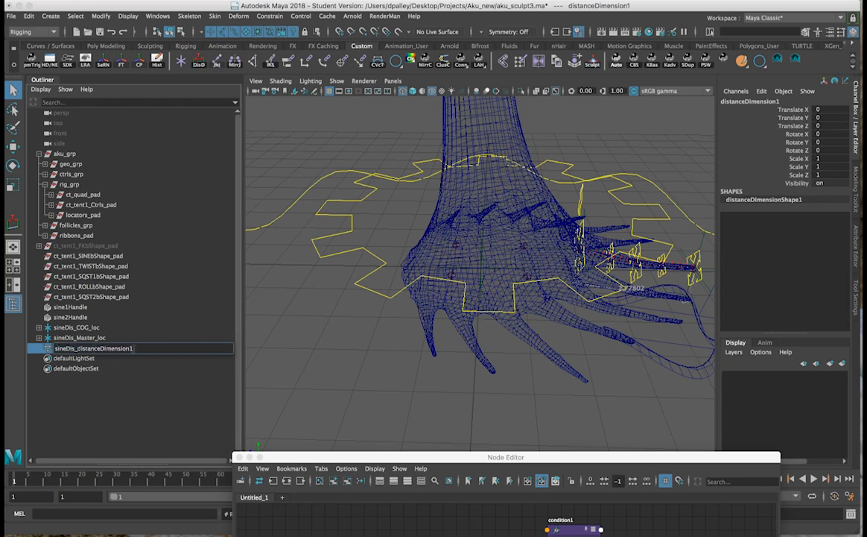
pyautogui.press('Return')
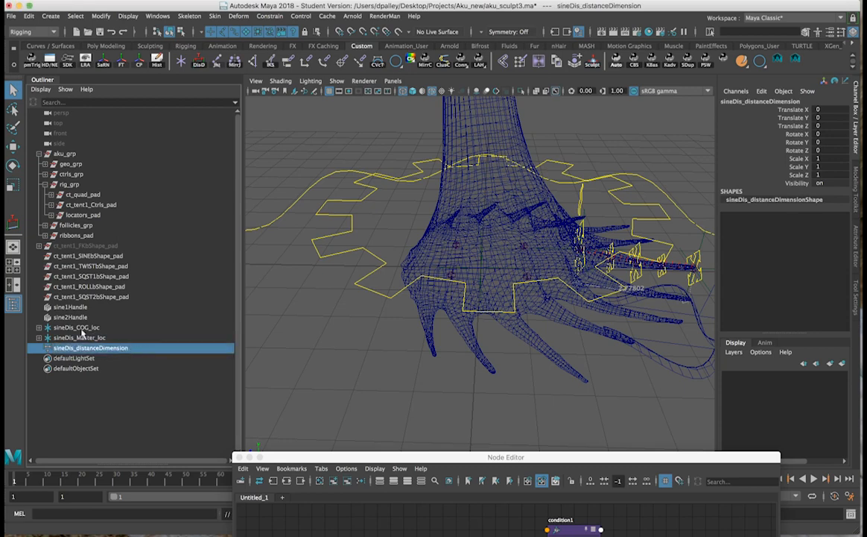
# Parent sineDis_COG_loc, sineDis_Master_loc and sineDis_distanceDimension under the locators_pad group
pyautogui.moveTo(82, 331); pyautogui.dragTo(83, 344)
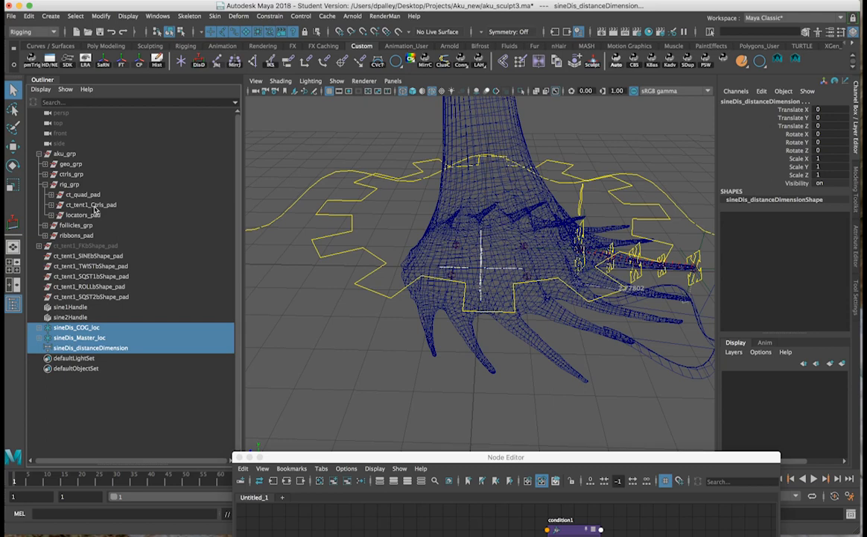
pyautogui.keyDown('super'); pyautogui.click(92, 216); pyautogui.keyUp('super')
pyautogui.press('p')
pyautogui.keyDown('alt'); pyautogui.moveTo(502, 342); pyautogui.dragTo(466, 344, button='middle'); pyautogui.keyUp('alt')
# Try moving ct_COG_icon away from the origin to test the distance measurement, and undo the move
pyautogui.moveTo(345, 251); pyautogui.dragTo(334, 283)
pyautogui.scroll(-3, 455, 267)
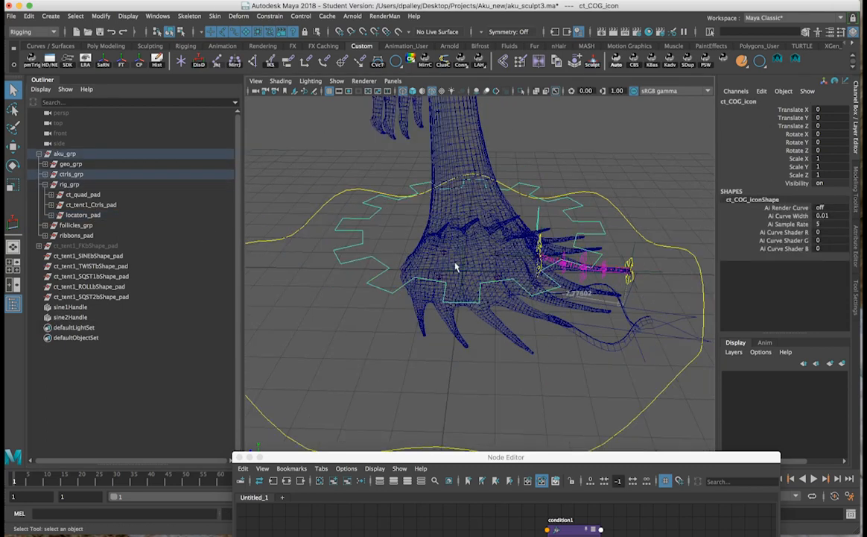
pyautogui.press('w')
pyautogui.moveTo(416, 269); pyautogui.dragTo(281, 268)
pyautogui.keyDown('alt'); pyautogui.moveTo(474, 310); pyautogui.dragTo(465, 292); pyautogui.keyUp('alt')
pyautogui.moveTo(423, 267)
pyautogui.mouseDown()
pyautogui.moveTo(402, 342)
pyautogui.moveTo(471, 350)
pyautogui.moveTo(415, 195)
pyautogui.moveTo(401, 257)
pyautogui.moveTo(412, 201)
pyautogui.moveTo(424, 262)
pyautogui.moveTo(451, 294)
pyautogui.moveTo(409, 260)
pyautogui.moveTo(386, 258)
pyautogui.moveTo(429, 262)
pyautogui.mouseUp()
pyautogui.press('z')
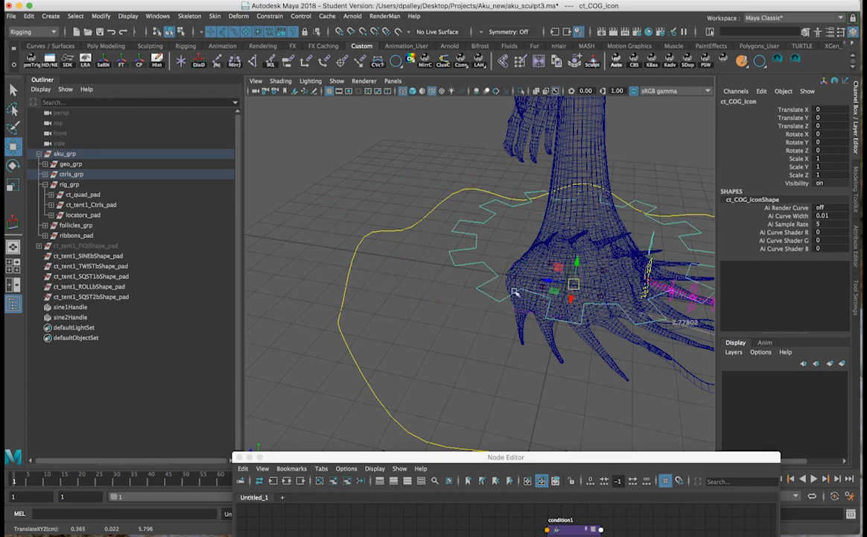
# Select the shape node of sineDis_distanceDimension inside locators_pad and bring up the Node Editor graph with its nodes
pyautogui.moveTo(630, 329)
pyautogui.keyDown('alt'); pyautogui.mouseDown()
pyautogui.moveTo(542, 330)
pyautogui.moveTo(537, 321)
pyautogui.moveTo(565, 321)
pyautogui.moveTo(559, 326)
pyautogui.moveTo(557, 311)
pyautogui.mouseUp(); pyautogui.keyUp('alt')
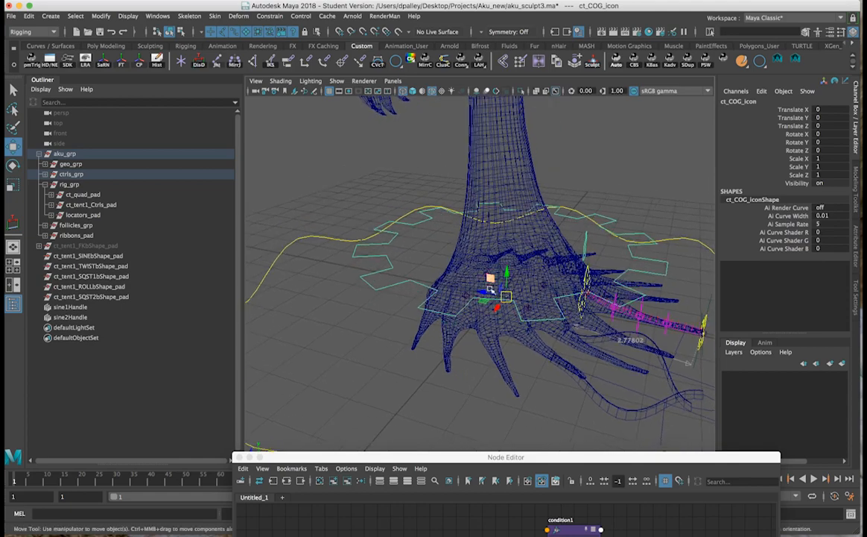
pyautogui.keyDown('alt'); pyautogui.moveTo(516, 310); pyautogui.dragTo(476, 287, button='middle'); pyautogui.keyUp('alt')
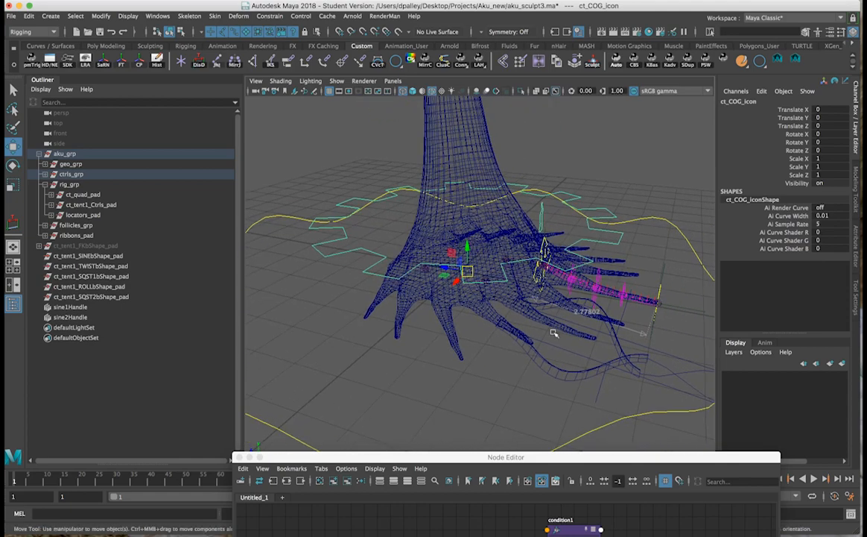
pyautogui.click(50, 214)
pyautogui.click(105, 277)
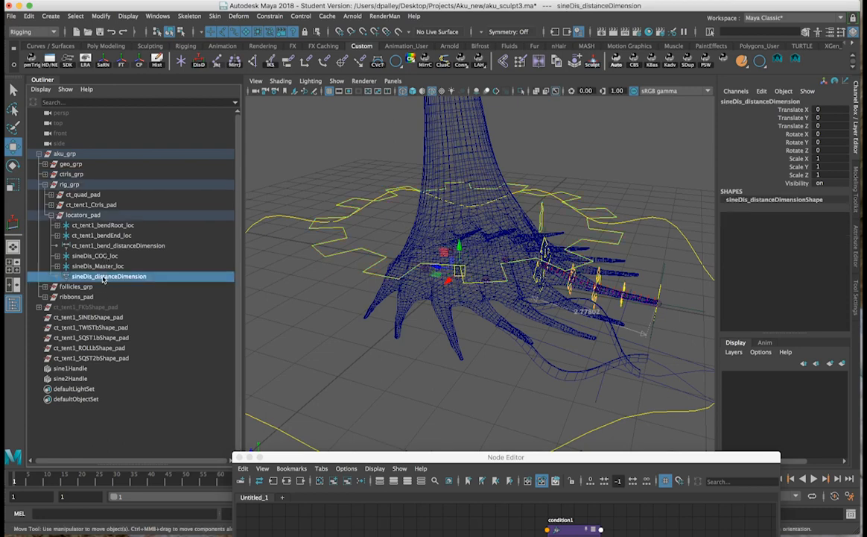
pyautogui.press('Down')
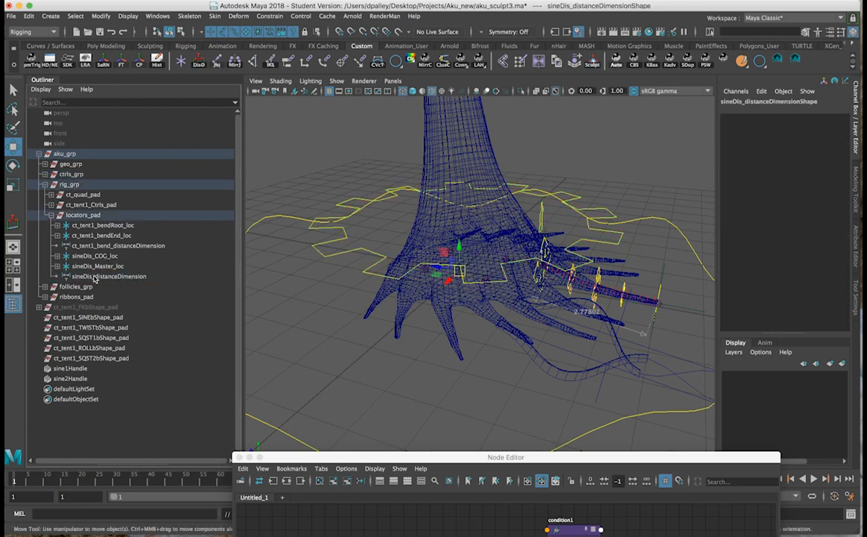
pyautogui.moveTo(538, 463); pyautogui.dragTo(428, 94)
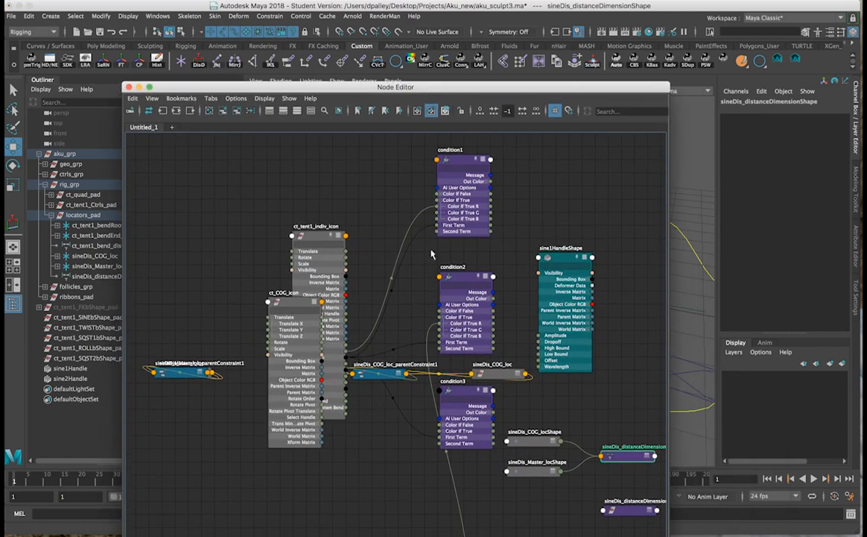
pyautogui.keyDown('alt'); pyautogui.moveTo(385, 196); pyautogui.dragTo(371, 128, button='middle'); pyautogui.keyUp('alt')
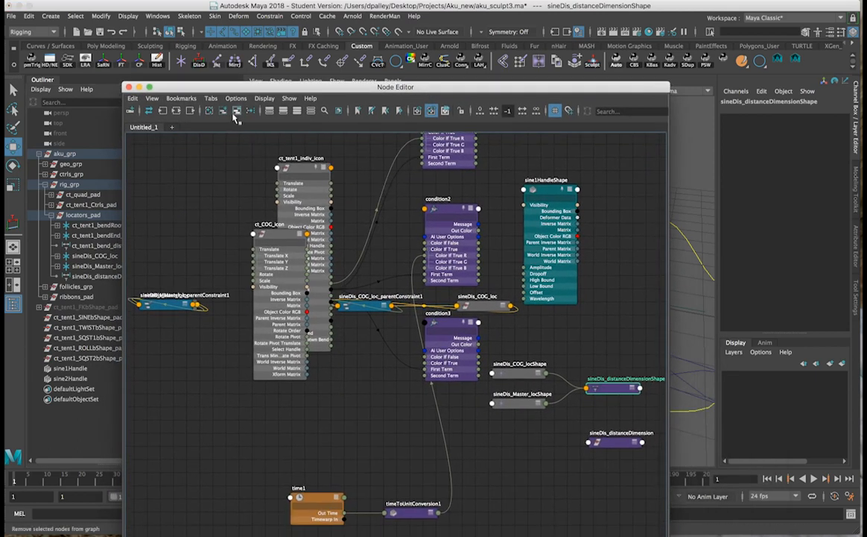
# Move the distance nodes beside the control nodes and remove the locator, constraint and distance transform nodes from the graph, keeping sineDis_distanceDimensionShape
pyautogui.moveTo(585, 411); pyautogui.dragTo(257, 208)
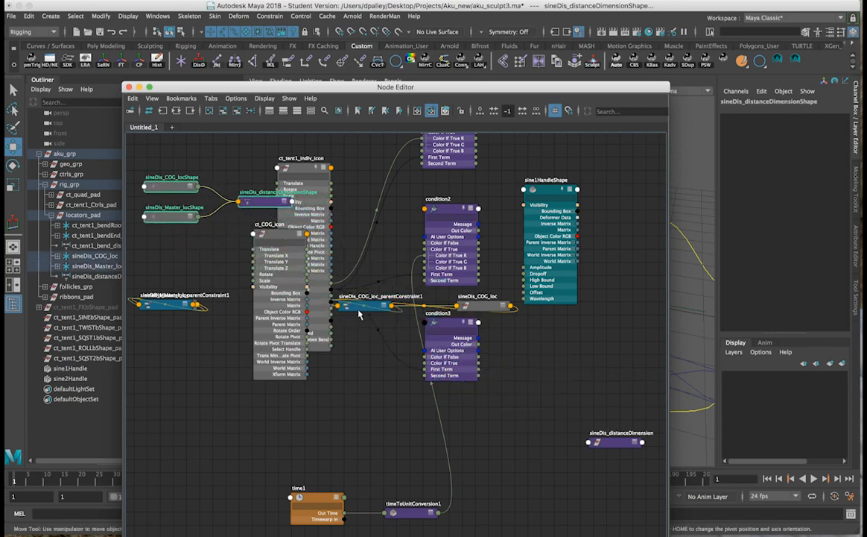
pyautogui.click(395, 304)
pyautogui.click(494, 307)
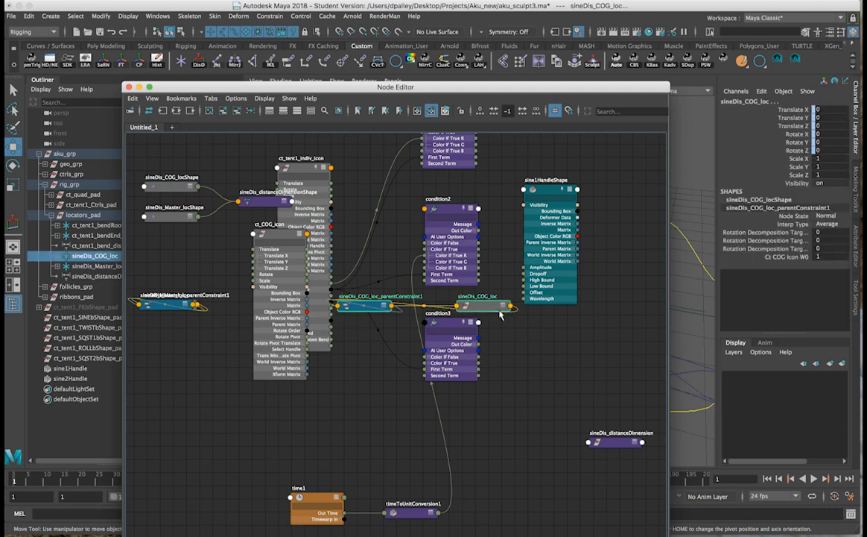
pyautogui.keyDown('shift'); pyautogui.click(160, 302); pyautogui.keyUp('shift')
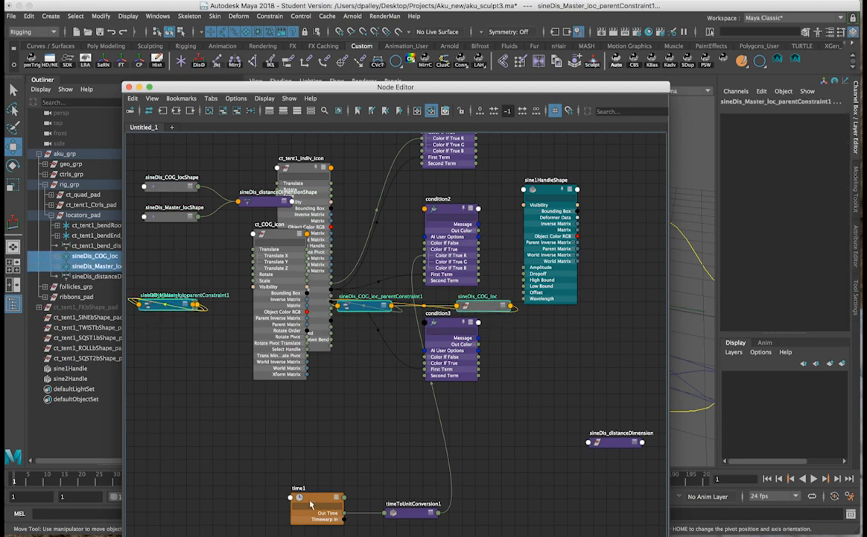
pyautogui.keyDown('shift'); pyautogui.click(615, 442); pyautogui.keyUp('shift')
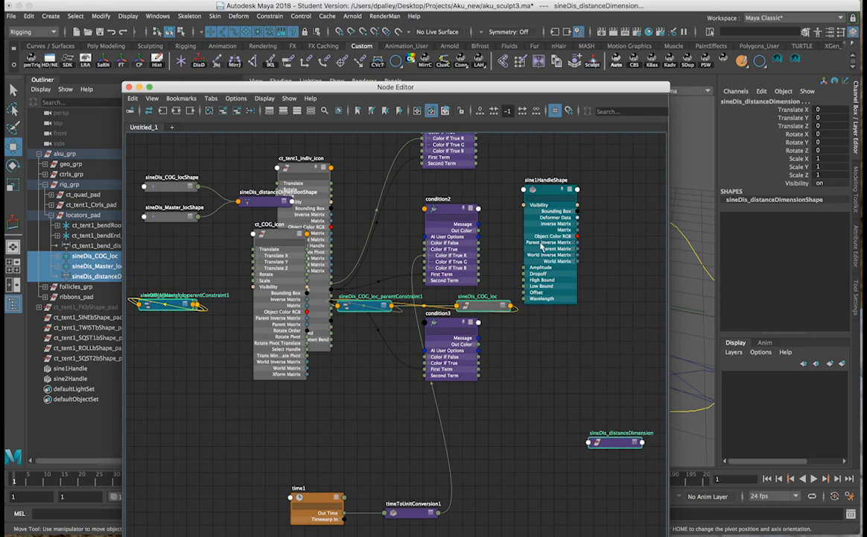
pyautogui.click(223, 110)
pyautogui.keyDown('alt'); pyautogui.moveTo(415, 393); pyautogui.dragTo(547, 488, button='middle'); pyautogui.keyUp('alt')
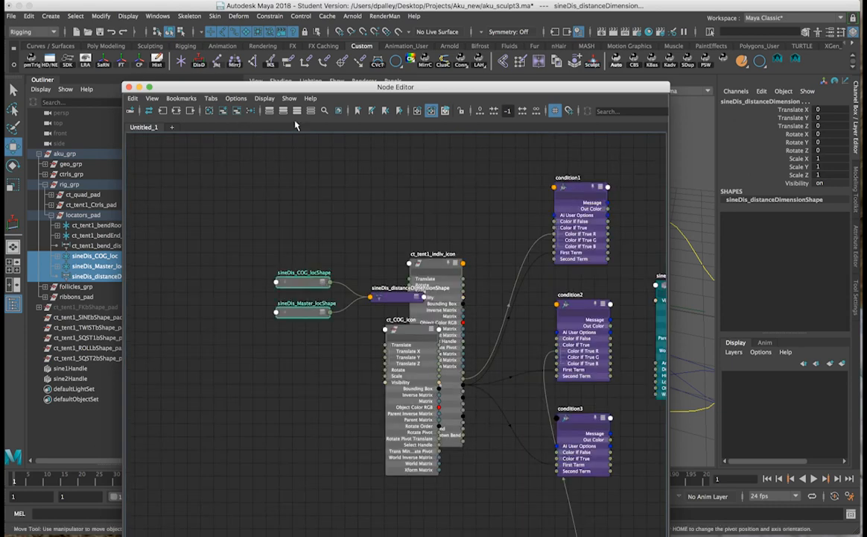
pyautogui.click(223, 110)
# Arrange ct_COG_icon and sineDis_distanceDimensionShape to the left of ct_tent1_indiv_icon and expand the distance node's attributes
pyautogui.moveTo(405, 305); pyautogui.dragTo(477, 499)
pyautogui.moveTo(395, 335); pyautogui.dragTo(246, 257)
pyautogui.moveTo(468, 494); pyautogui.dragTo(319, 426)
pyautogui.click(326, 422)
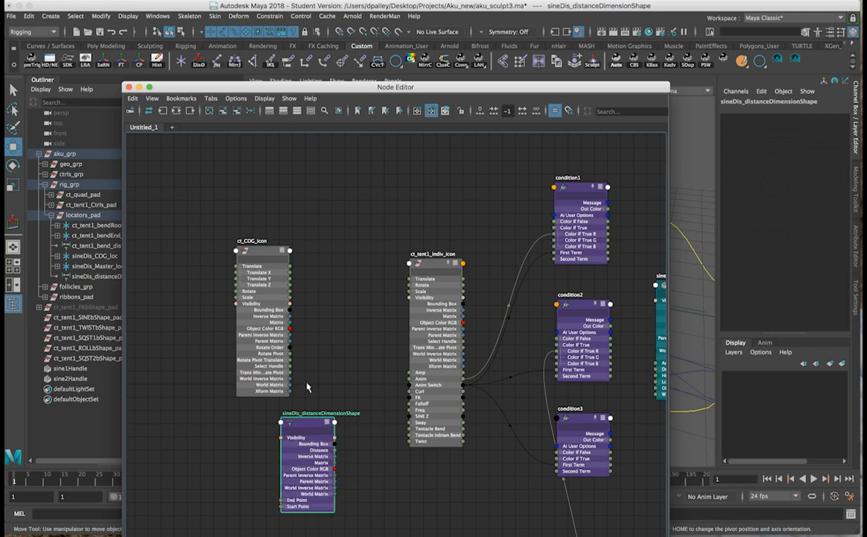
# Remove ct_COG_icon from the graph and connect Distance of sineDis_distanceDimensionShape to condition3's Color If True R
pyautogui.click(252, 244)
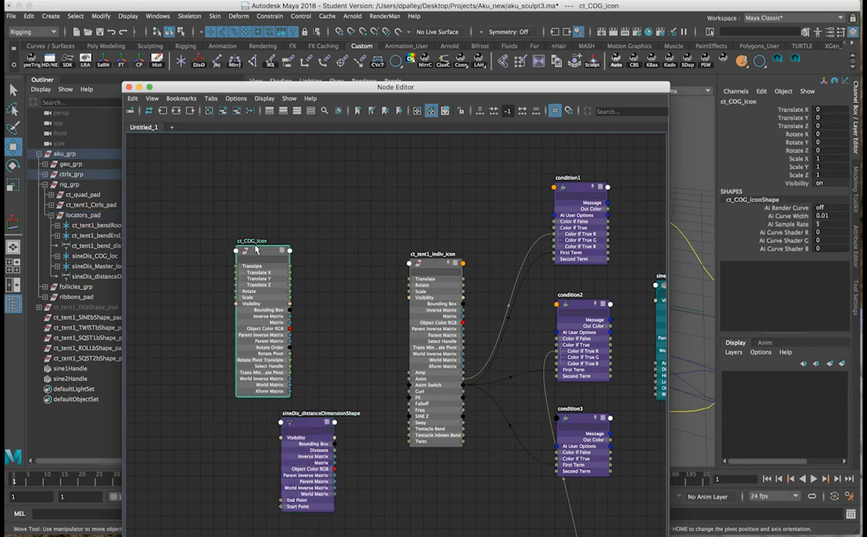
pyautogui.click(237, 111)
pyautogui.keyDown('alt'); pyautogui.moveTo(347, 398); pyautogui.dragTo(265, 332, button='middle'); pyautogui.keyUp('alt')
pyautogui.moveTo(252, 386); pyautogui.dragTo(474, 400)
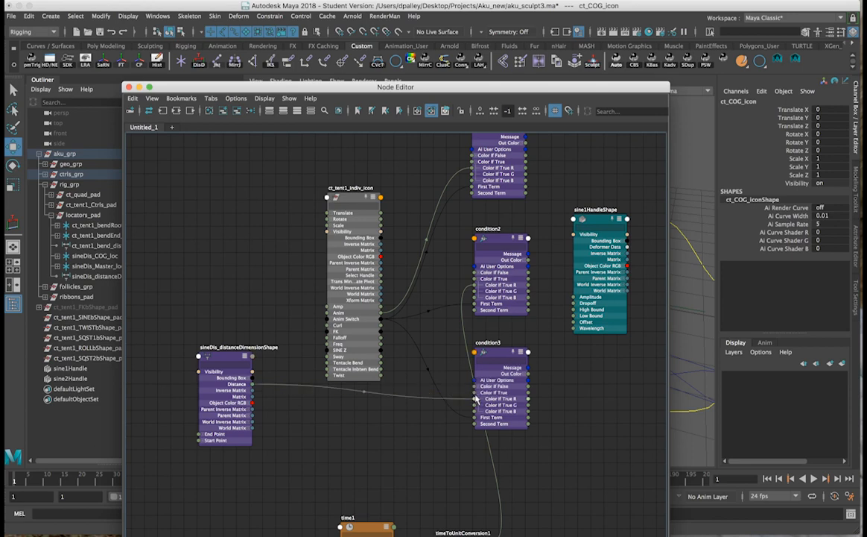
# Move sine1HandleShape aside and add a plusMinusAverage node with expanded attributes between it and the condition nodes
pyautogui.keyDown('alt'); pyautogui.moveTo(550, 423); pyautogui.dragTo(481, 419, button='middle'); pyautogui.keyUp('alt')
pyautogui.scroll(-3, 479, 419)
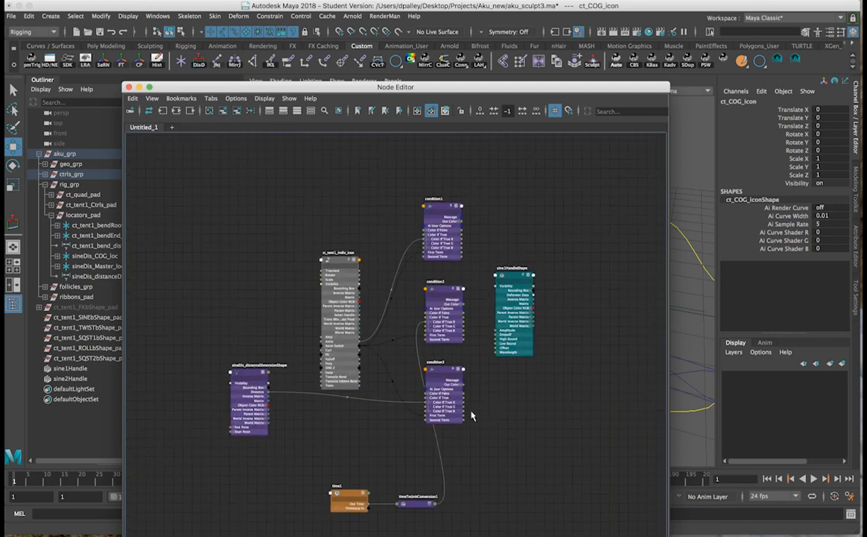
pyautogui.scroll(5, 471, 416)
pyautogui.scroll(-4, 437, 413)
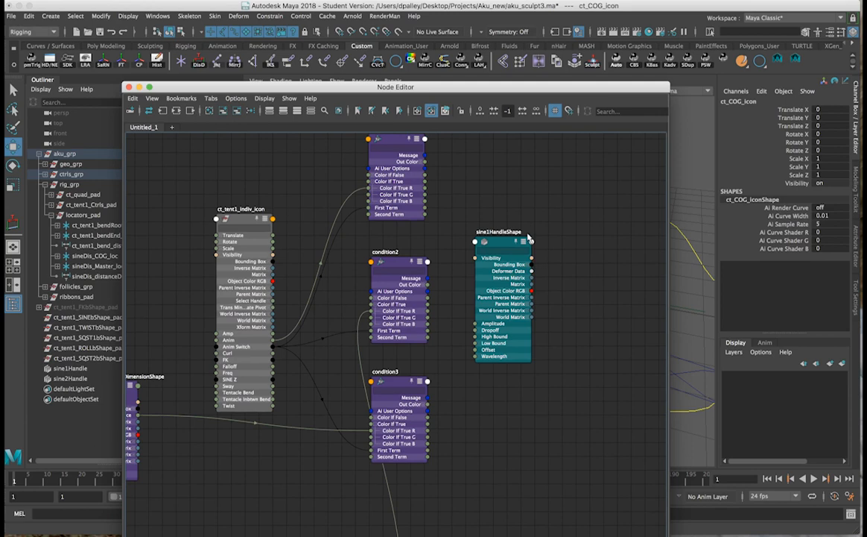
pyautogui.moveTo(501, 243); pyautogui.dragTo(591, 236)
pyautogui.click(467, 305)
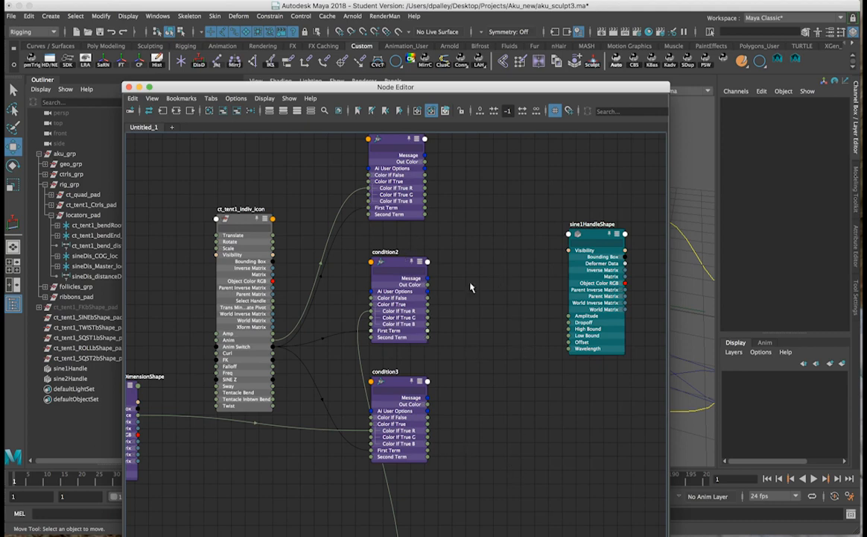
pyautogui.press('Tab')
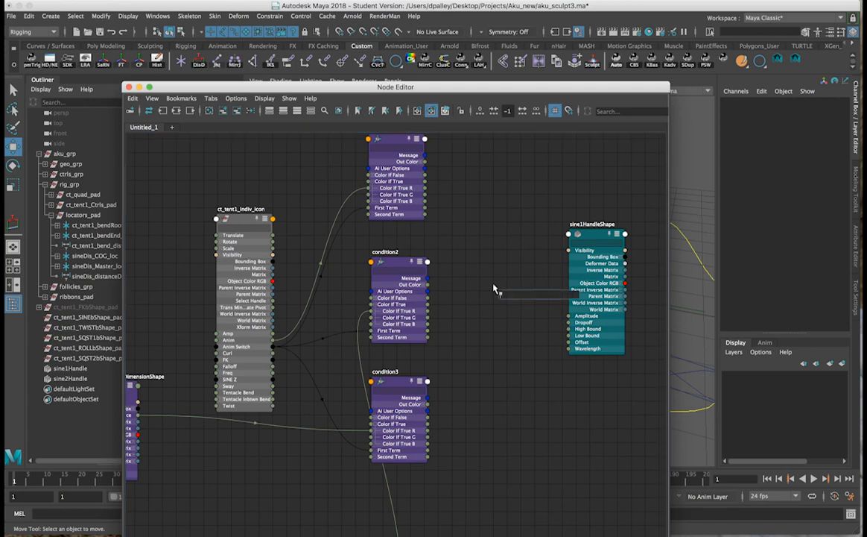
pyautogui.write('plu')
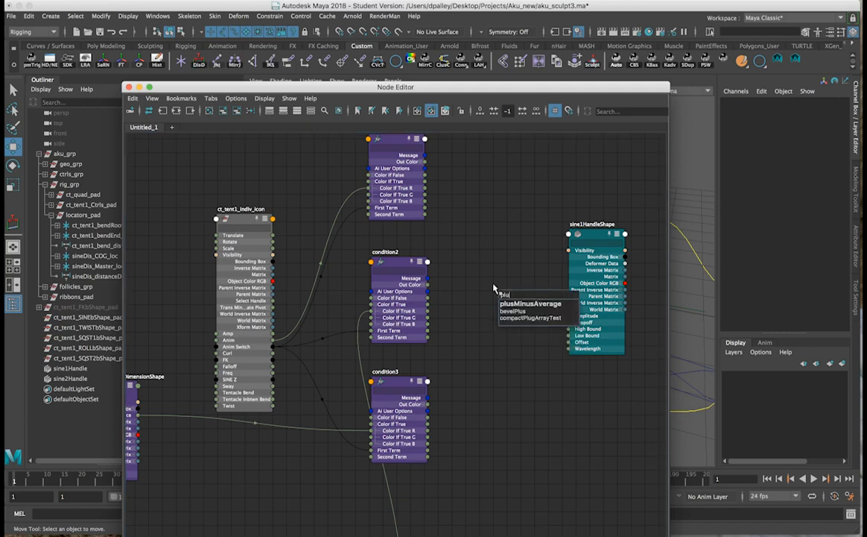
pyautogui.press('Down')
pyautogui.press('Return')
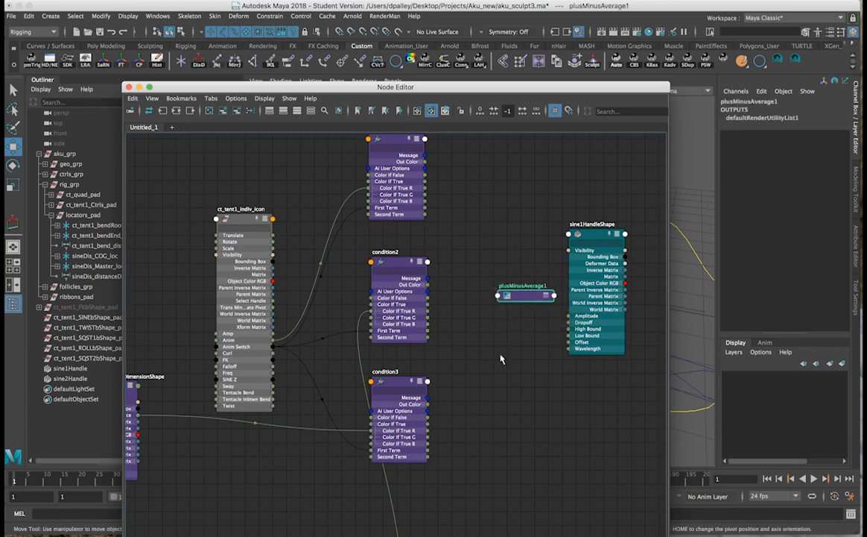
pyautogui.click(547, 297)
pyautogui.moveTo(535, 300); pyautogui.dragTo(511, 264)
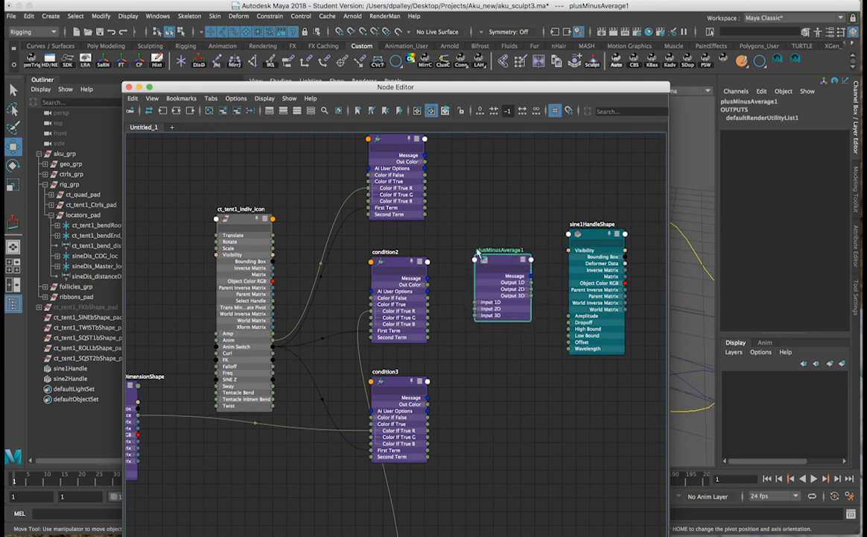
# Connect Out Color R of condition1, condition2 and condition3 to plusMinusAverage1's Input 1D[0], [1] and [2], and Output 1D to sine1HandleShape's Offset
pyautogui.click(422, 162)
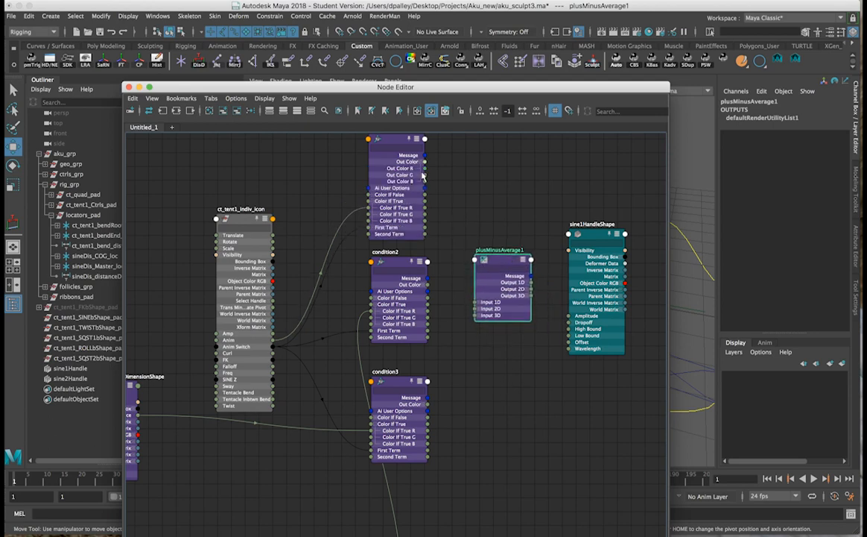
pyautogui.click(480, 304)
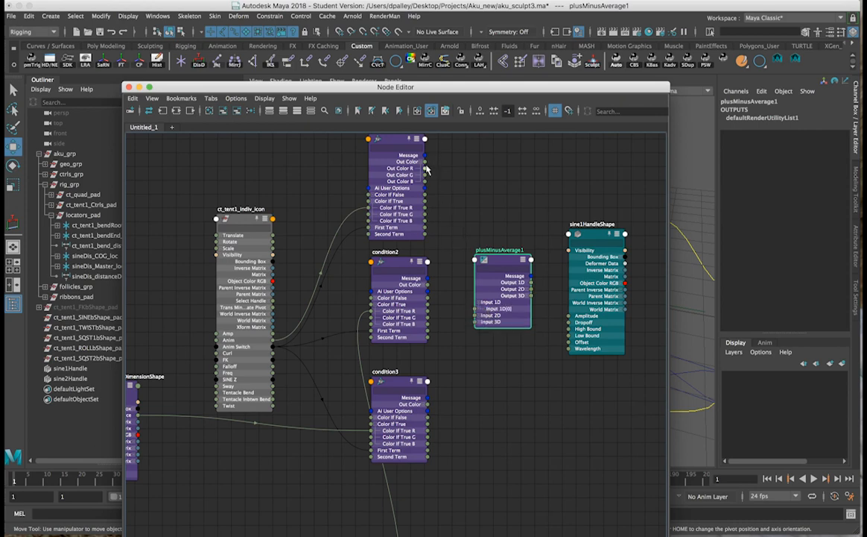
pyautogui.moveTo(425, 170); pyautogui.dragTo(475, 313)
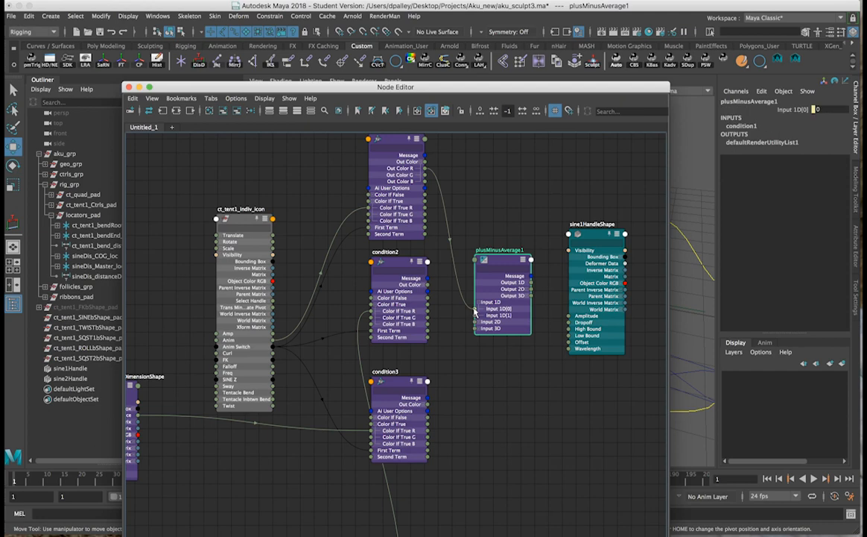
pyautogui.click(426, 285)
pyautogui.moveTo(428, 292); pyautogui.dragTo(474, 316)
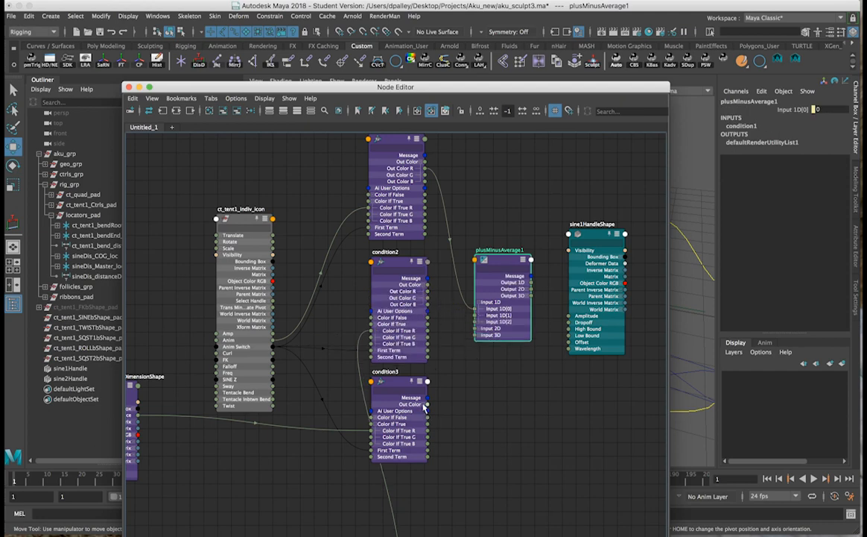
pyautogui.click(427, 405)
pyautogui.moveTo(428, 411); pyautogui.dragTo(474, 322)
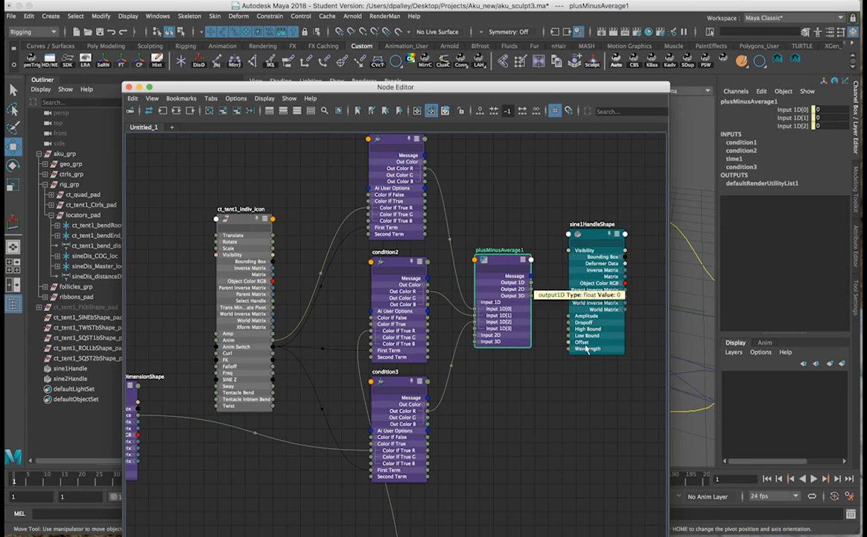
pyautogui.moveTo(556, 325); pyautogui.dragTo(570, 342)
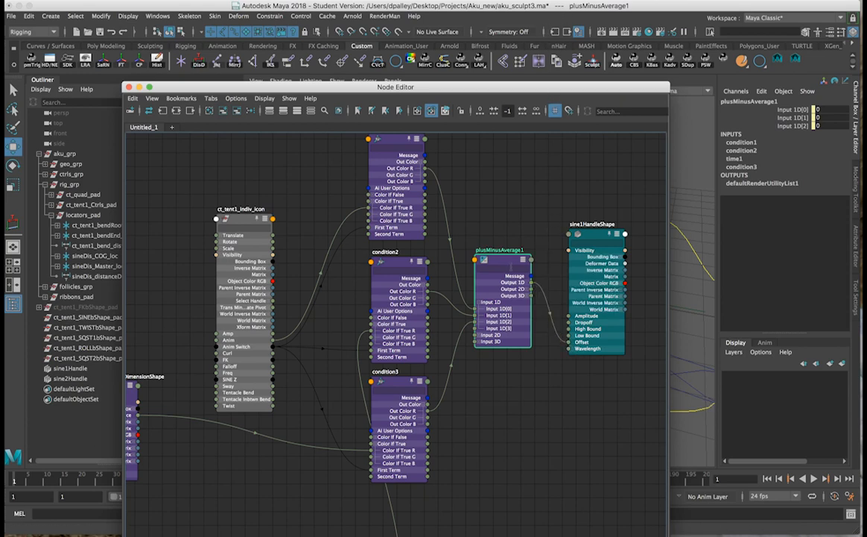
# Move the Node Editor window off the viewport and turn on shaded display around the tentacles
pyautogui.moveTo(542, 94); pyautogui.dragTo(534, 467)
pyautogui.moveTo(620, 333)
pyautogui.keyDown('alt'); pyautogui.mouseDown()
pyautogui.moveTo(632, 329)
pyautogui.moveTo(627, 316)
pyautogui.moveTo(563, 319)
pyautogui.moveTo(611, 325)
pyautogui.moveTo(545, 305)
pyautogui.moveTo(619, 294)
pyautogui.moveTo(417, 162)
pyautogui.mouseUp(); pyautogui.keyUp('alt')
pyautogui.press('5')
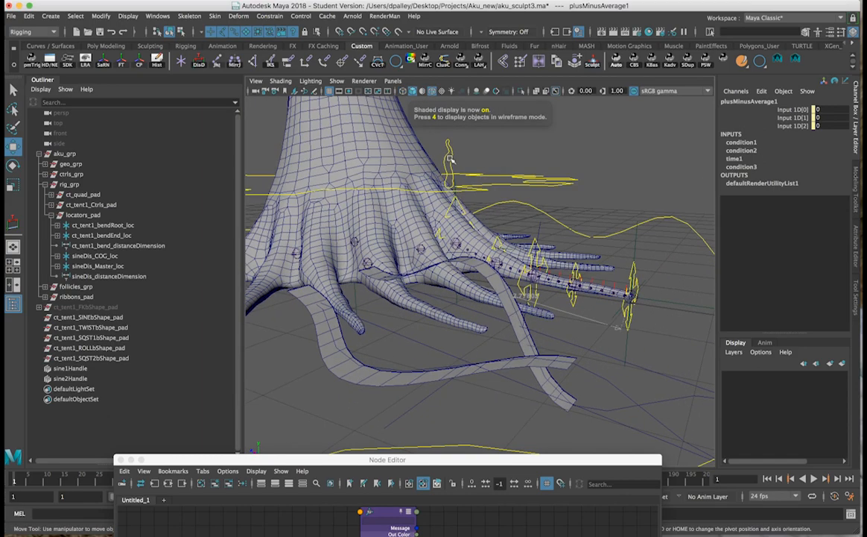
# Try scrubbing the Anim attribute of ct_tent1_indiv_icon with Anim Switch on Attr, and undo the change
pyautogui.click(448, 155)
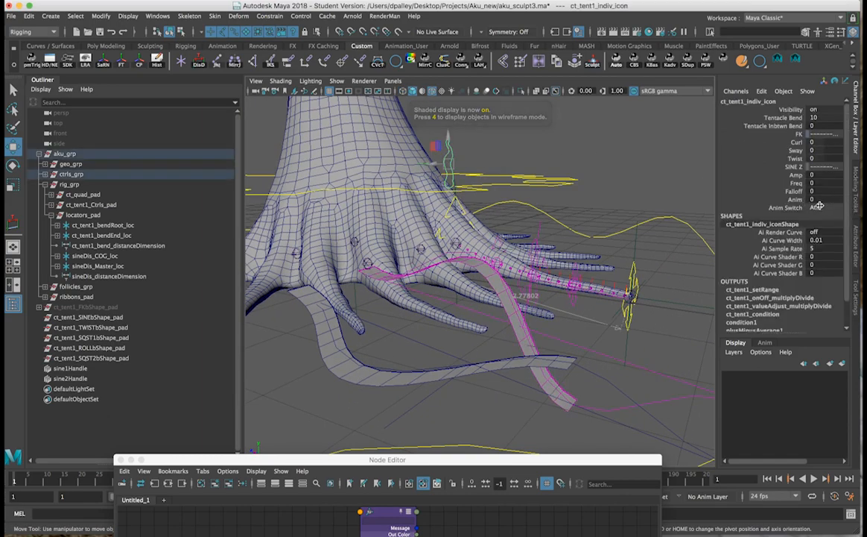
pyautogui.click(796, 200)
pyautogui.moveTo(572, 183); pyautogui.dragTo(658, 197, button='middle')
pyautogui.press('super+z')
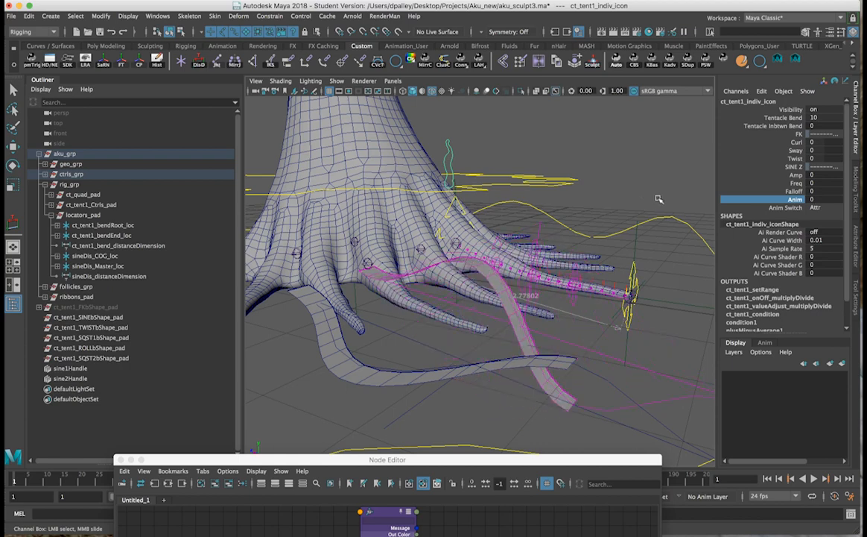
# Test the Time option of Anim Switch on ct_tent1_indiv_icon by playing the timeline, and return to frame 1
pyautogui.keyDown('alt'); pyautogui.moveTo(600, 181); pyautogui.dragTo(602, 204, button='right'); pyautogui.keyUp('alt')
pyautogui.keyDown('alt'); pyautogui.moveTo(602, 203); pyautogui.dragTo(588, 205); pyautogui.keyUp('alt')
pyautogui.click(823, 208)
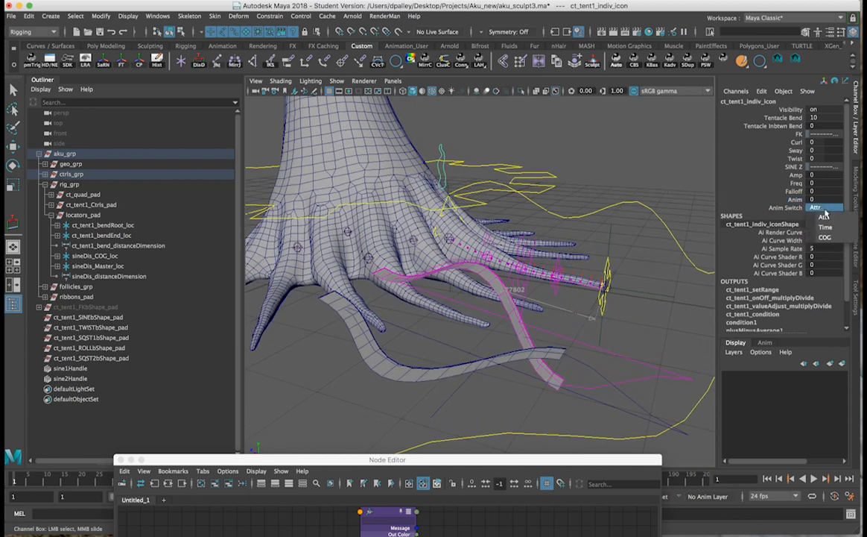
pyautogui.click(825, 226)
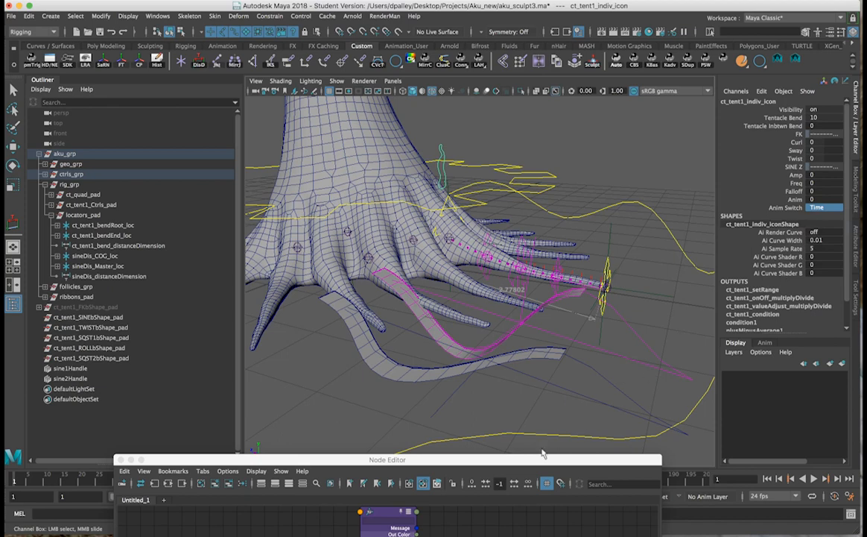
pyautogui.moveTo(547, 454); pyautogui.dragTo(532, 516)
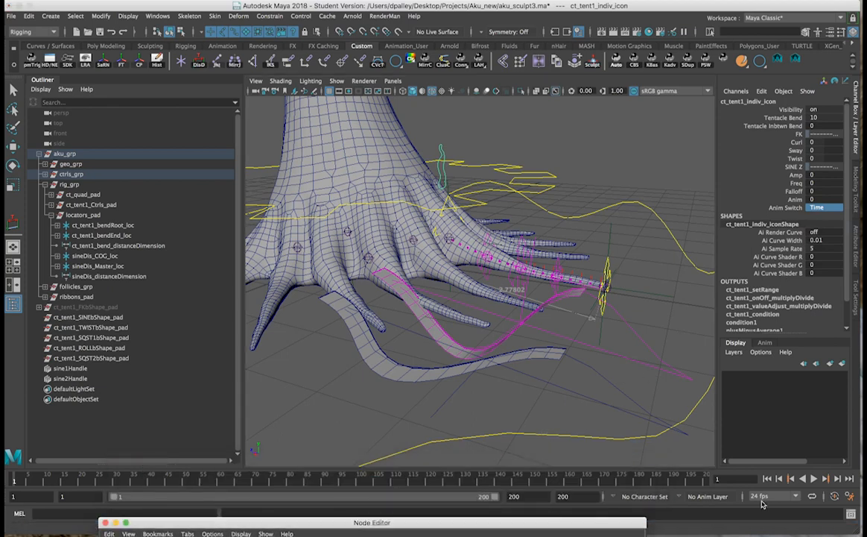
pyautogui.click(814, 479)
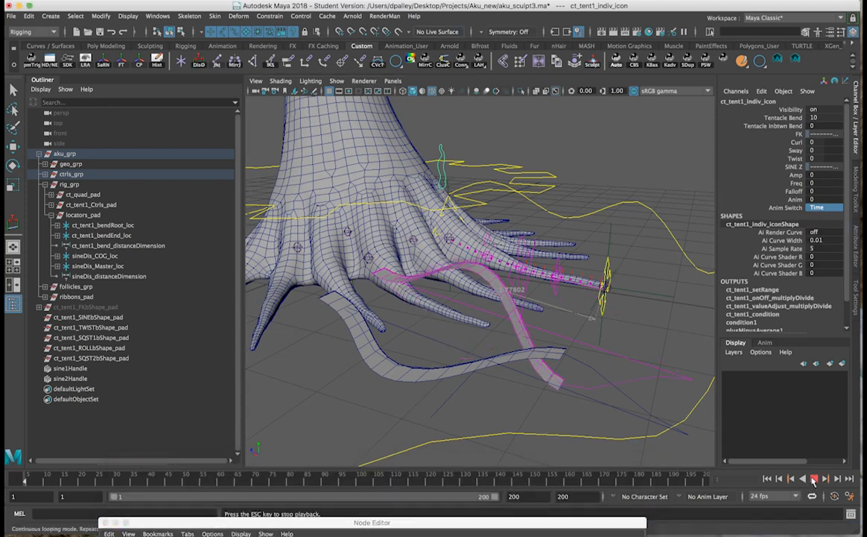
pyautogui.click(813, 481)
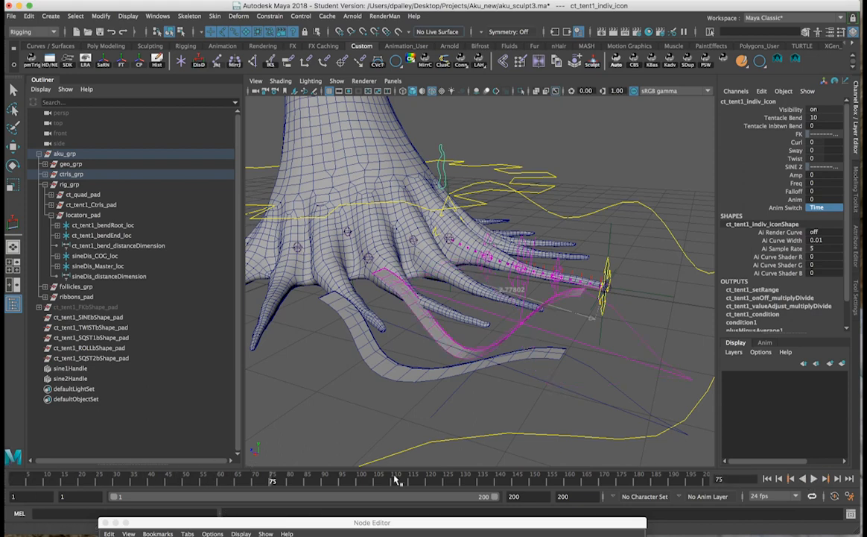
pyautogui.click(769, 479)
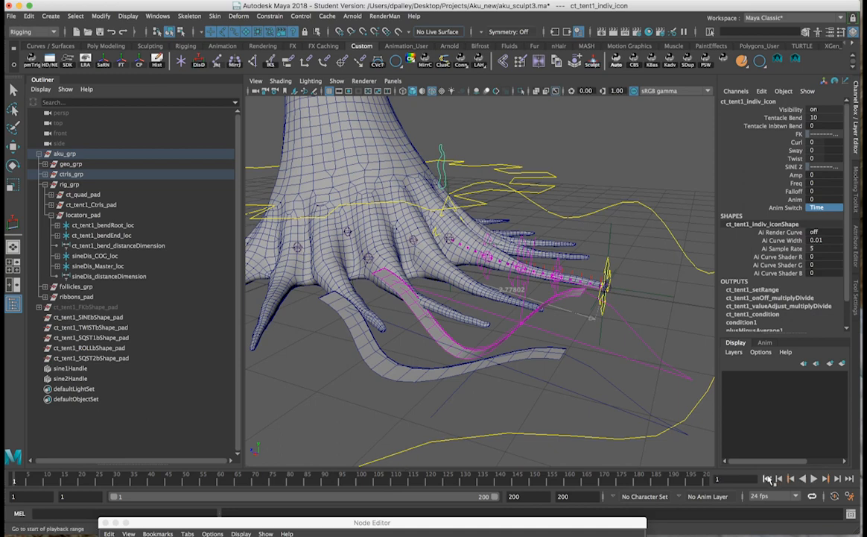
# Set Anim Switch on ct_tent1_indiv_icon to COG
pyautogui.keyDown('alt'); pyautogui.moveTo(555, 382); pyautogui.dragTo(561, 387); pyautogui.keyUp('alt')
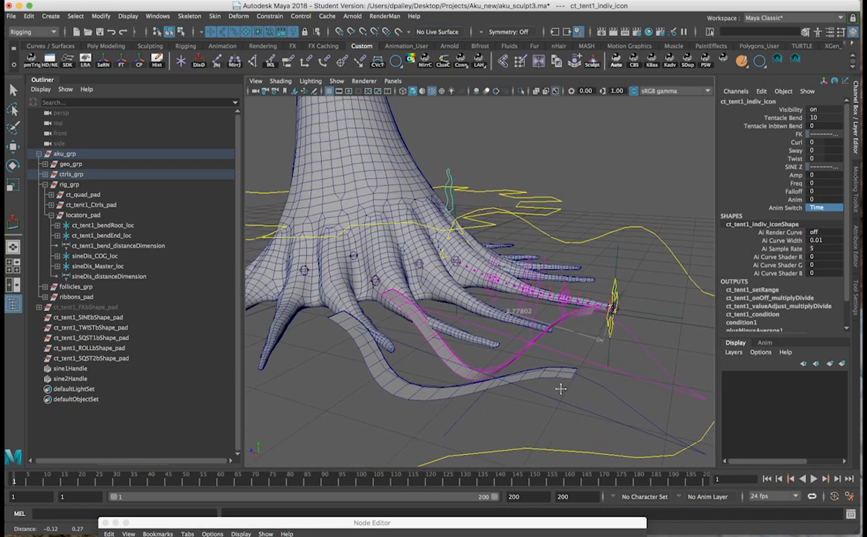
pyautogui.click(826, 208)
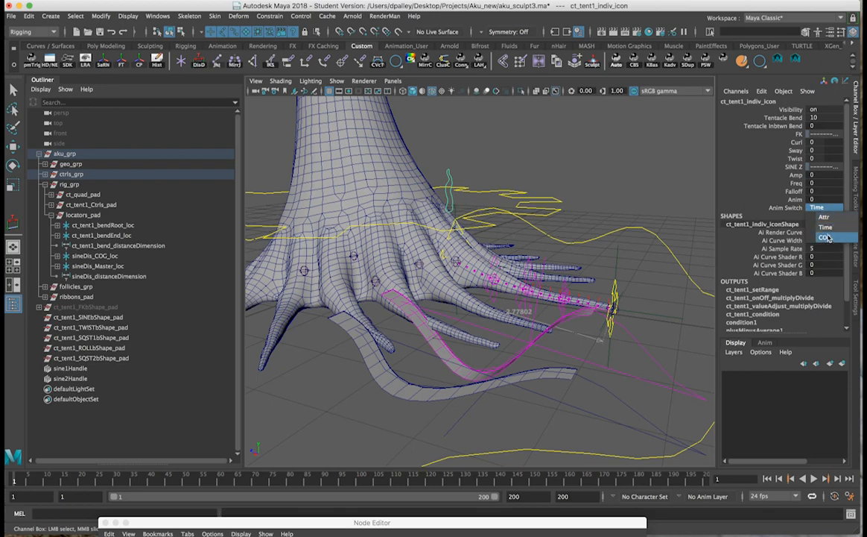
pyautogui.click(827, 237)
# Try moving ct_COG_icon away from the origin to test the distance-driven sine, and undo the move
pyautogui.scroll(-2, 458, 237)
pyautogui.keyDown('alt'); pyautogui.moveTo(461, 249); pyautogui.dragTo(323, 242); pyautogui.keyUp('alt')
pyautogui.click(352, 252)
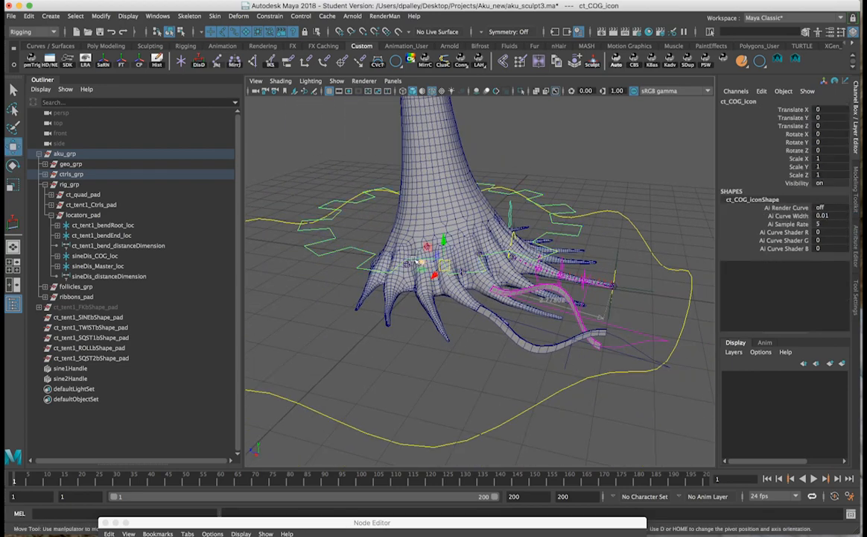
pyautogui.moveTo(418, 260); pyautogui.dragTo(258, 252)
pyautogui.press('z')
# Try moving ct_COG_icon along Z to about 7.164 and farther to test the tentacle's sine motion, and undo both moves
pyautogui.keyDown('alt'); pyautogui.moveTo(426, 292); pyautogui.dragTo(414, 297); pyautogui.keyUp('alt')
pyautogui.keyDown('alt'); pyautogui.moveTo(511, 347); pyautogui.dragTo(465, 337); pyautogui.keyUp('alt')
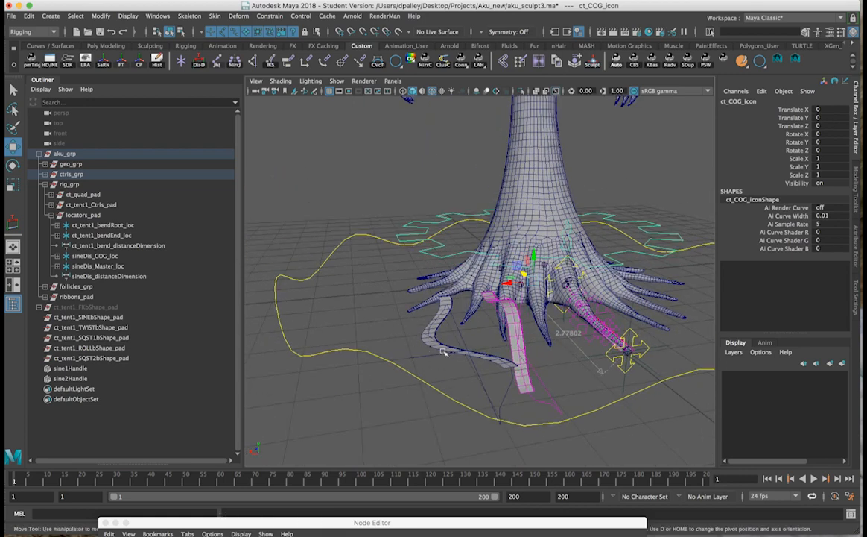
pyautogui.keyDown('alt'); pyautogui.moveTo(554, 299); pyautogui.dragTo(444, 305); pyautogui.keyUp('alt')
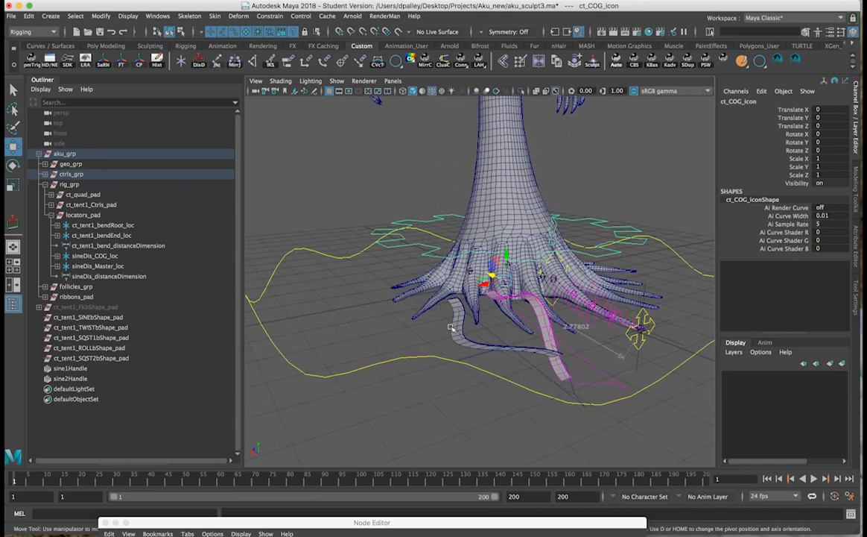
pyautogui.keyDown('alt'); pyautogui.moveTo(468, 307); pyautogui.dragTo(524, 297); pyautogui.keyUp('alt')
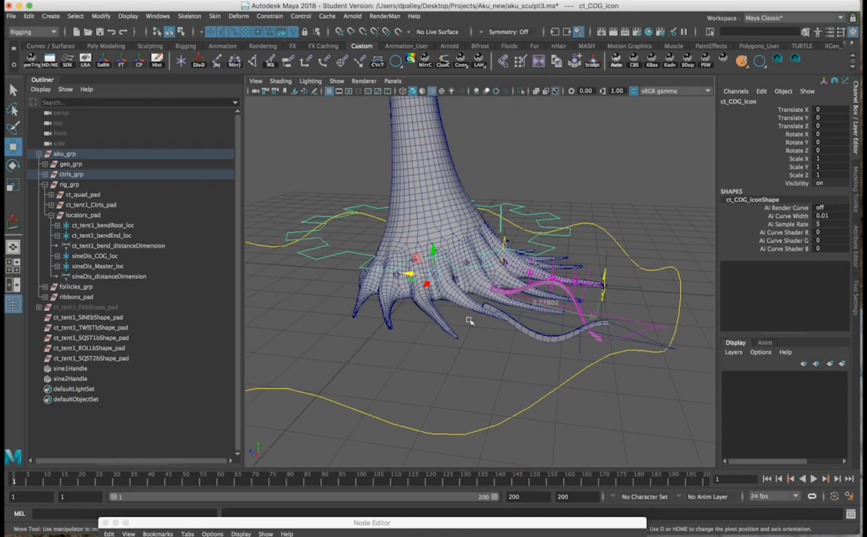
pyautogui.moveTo(409, 273); pyautogui.dragTo(198, 285)
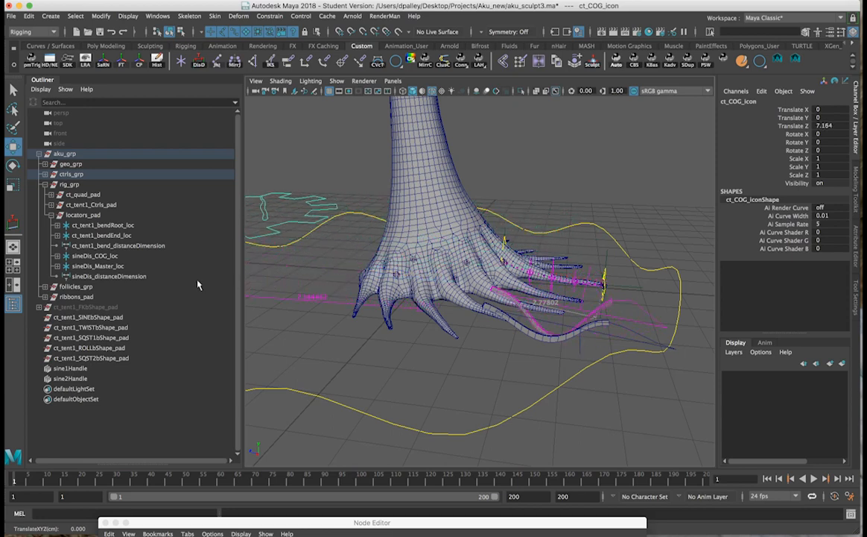
pyautogui.keyDown('alt'); pyautogui.moveTo(403, 261); pyautogui.dragTo(363, 277); pyautogui.keyUp('alt')
pyautogui.keyDown('alt'); pyautogui.moveTo(364, 277); pyautogui.dragTo(321, 277, button='right'); pyautogui.keyUp('alt')
pyautogui.keyDown('alt'); pyautogui.moveTo(320, 277); pyautogui.dragTo(433, 284, button='middle'); pyautogui.keyUp('alt')
pyautogui.moveTo(401, 294); pyautogui.dragTo(314, 289)
pyautogui.press('z')
pyautogui.press('z')
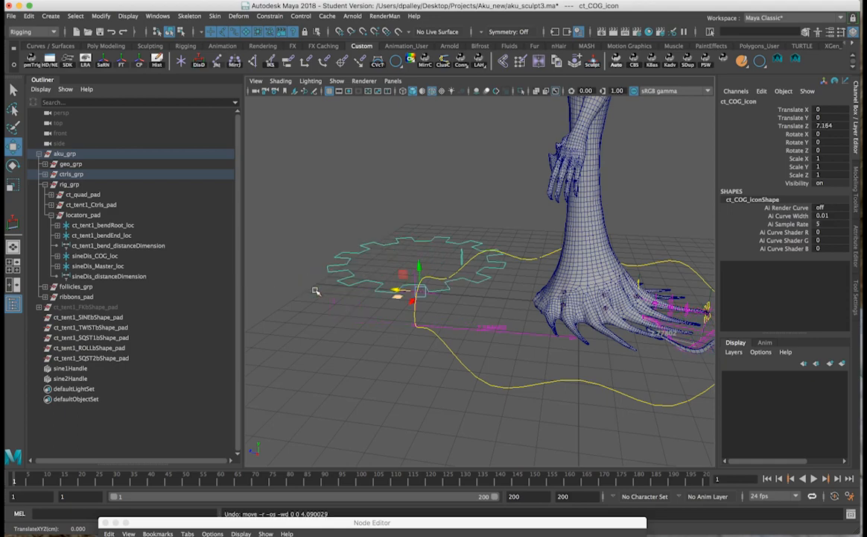
# Set Anim Switch on ct_tent1_indiv_icon to Time
pyautogui.keyDown('alt'); pyautogui.moveTo(515, 293); pyautogui.dragTo(446, 317); pyautogui.keyUp('alt')
pyautogui.keyDown('alt'); pyautogui.moveTo(447, 316); pyautogui.dragTo(582, 261, button='right'); pyautogui.keyUp('alt')
pyautogui.keyDown('alt'); pyautogui.moveTo(611, 231); pyautogui.dragTo(563, 222); pyautogui.keyUp('alt')
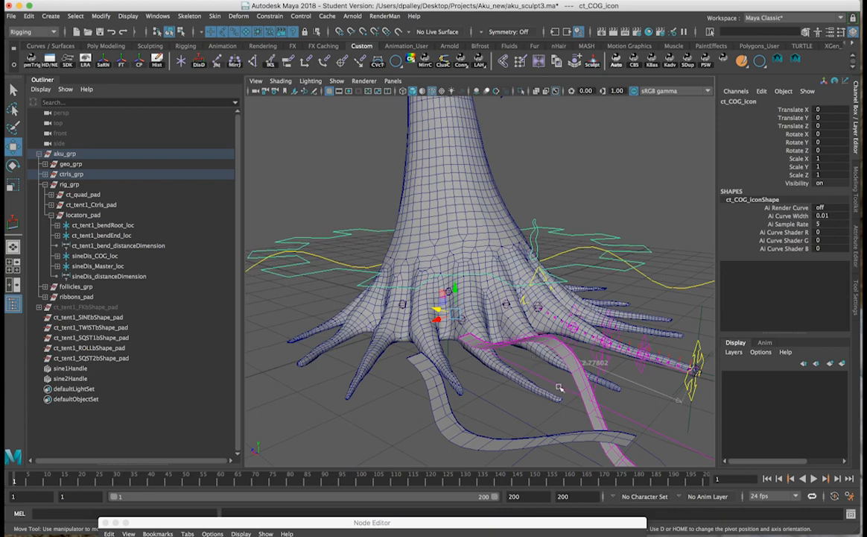
pyautogui.keyDown('alt'); pyautogui.moveTo(583, 390); pyautogui.dragTo(477, 301); pyautogui.keyUp('alt')
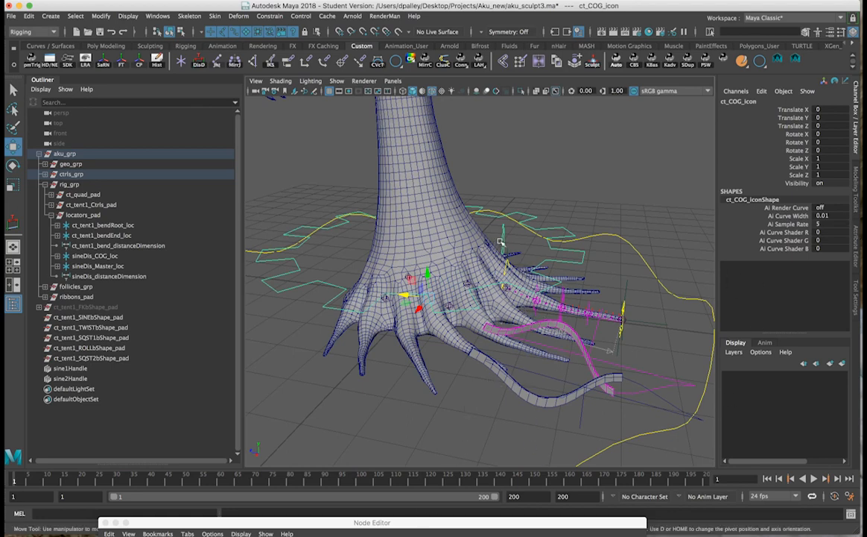
pyautogui.click(501, 243)
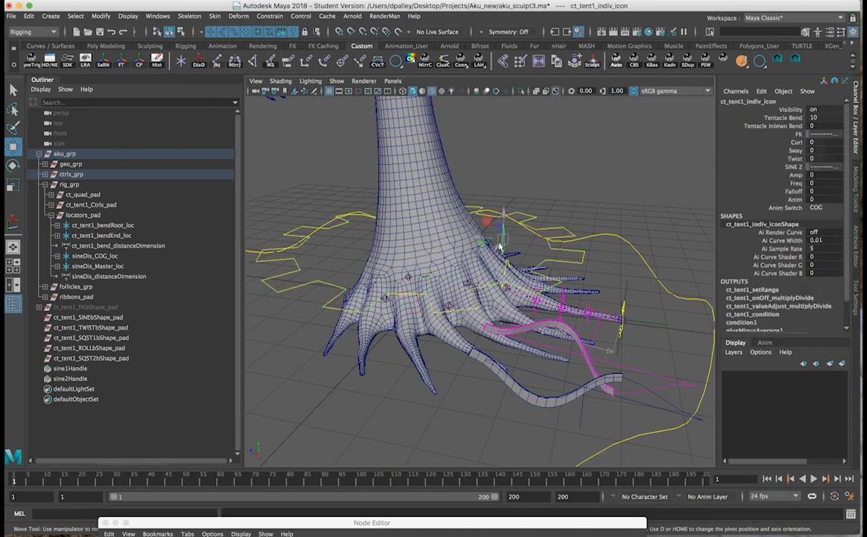
pyautogui.click(821, 206)
pyautogui.click(827, 228)
pyautogui.keyDown('alt'); pyautogui.moveTo(409, 307); pyautogui.dragTo(353, 294); pyautogui.keyUp('alt')
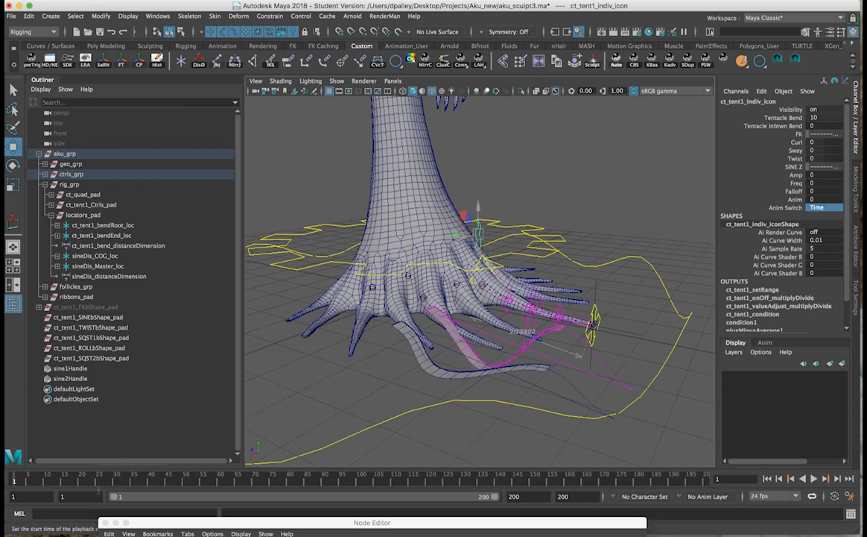
pyautogui.rightClick(100, 487)
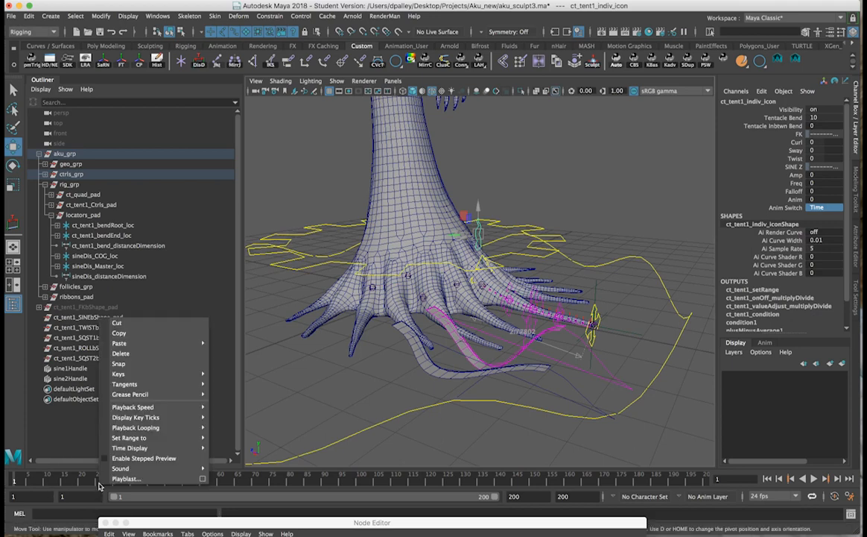
pyautogui.keyDown('alt'); pyautogui.moveTo(463, 382); pyautogui.dragTo(472, 386); pyautogui.keyUp('alt')
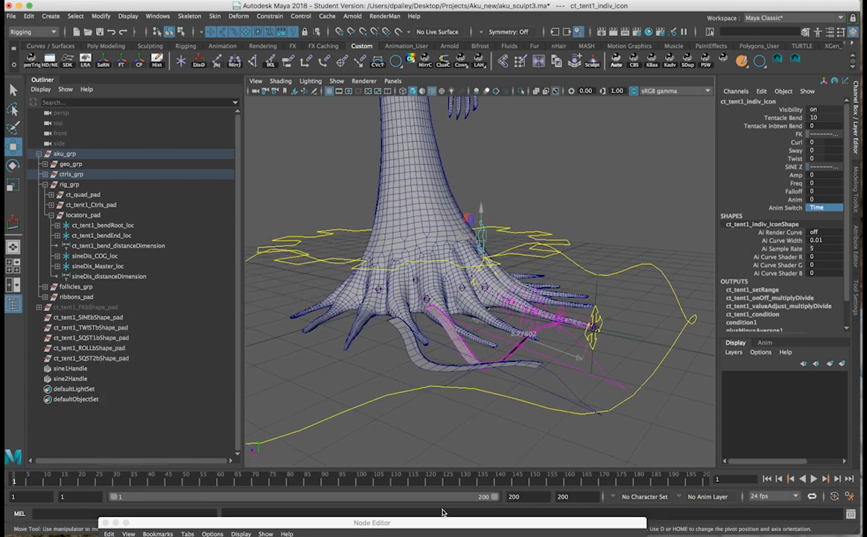
# Bring up the node network and reposition timeToUnitConversion1 and time1 beneath the condition and distance nodes
pyautogui.moveTo(446, 525); pyautogui.dragTo(471, 121)
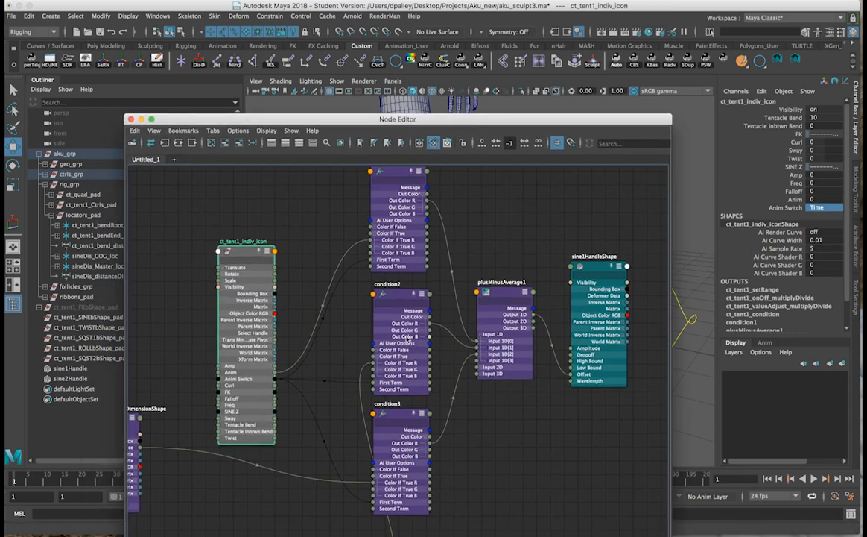
pyautogui.scroll(-1, 431, 344)
pyautogui.keyDown('alt'); pyautogui.moveTo(448, 276); pyautogui.dragTo(522, 163, button='middle'); pyautogui.keyUp('alt')
pyautogui.click(438, 486)
pyautogui.moveTo(433, 482); pyautogui.dragTo(383, 409)
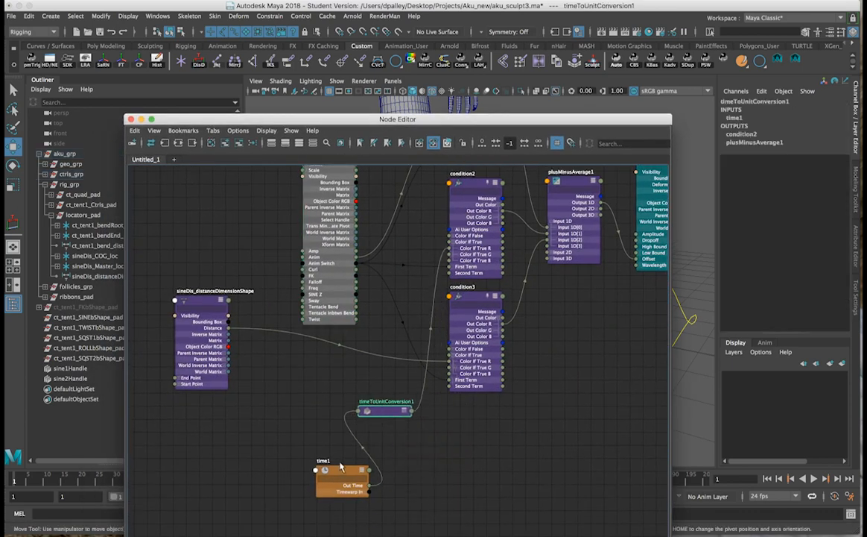
pyautogui.moveTo(342, 471); pyautogui.dragTo(273, 428)
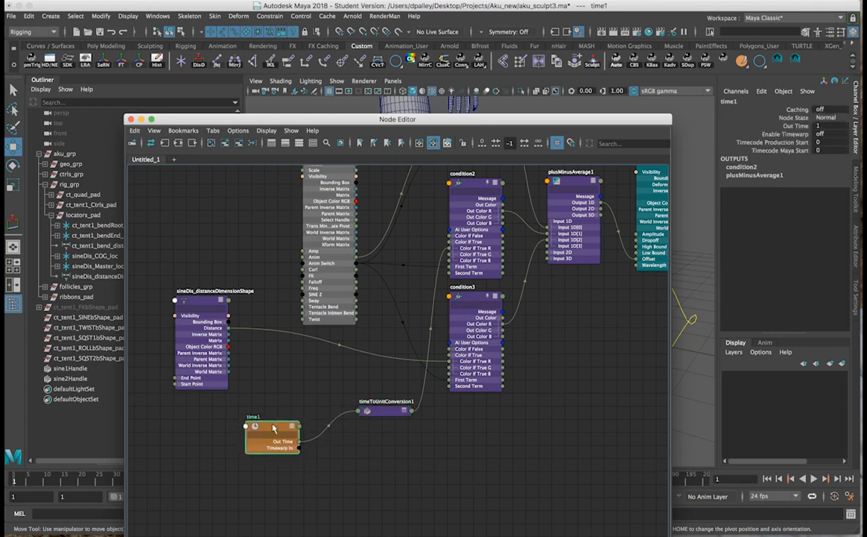
# Try setting the Conversion Factor of timeToUnitConversion1 to 1
pyautogui.click(375, 413)
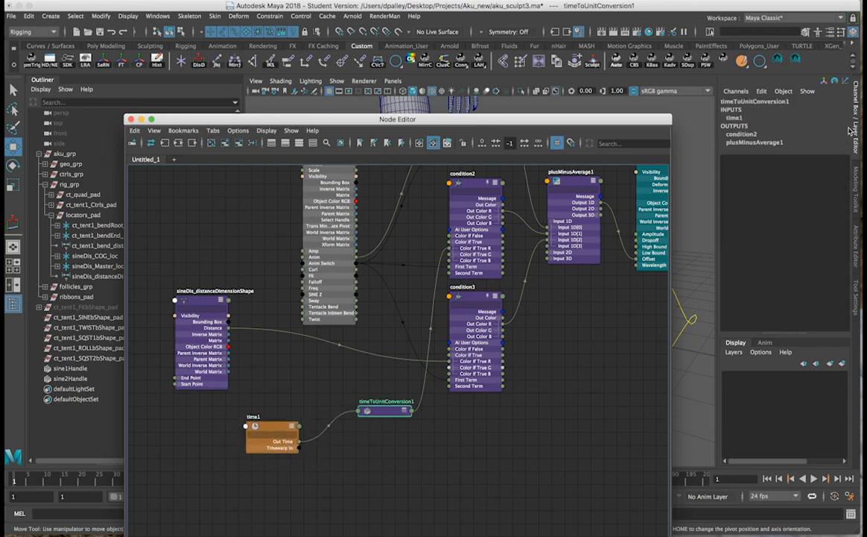
pyautogui.click(855, 240)
pyautogui.moveTo(621, 121); pyautogui.dragTo(553, 376)
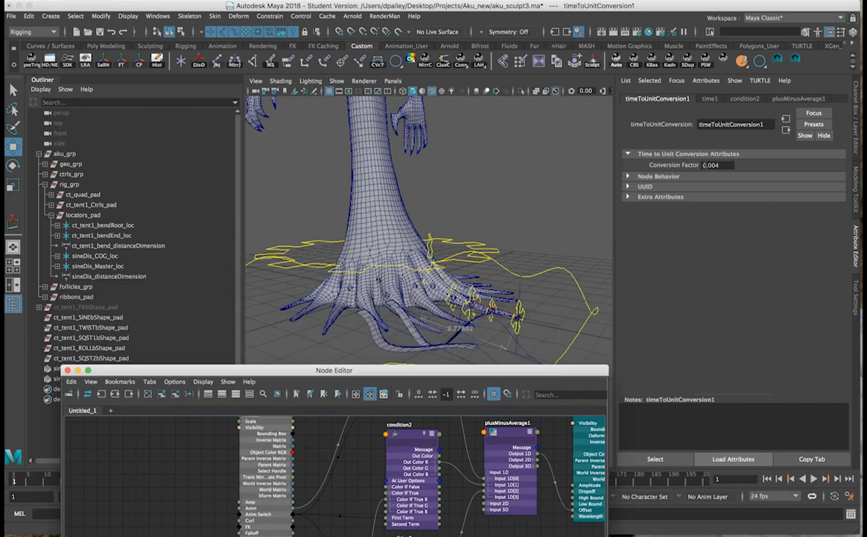
pyautogui.click(716, 165)
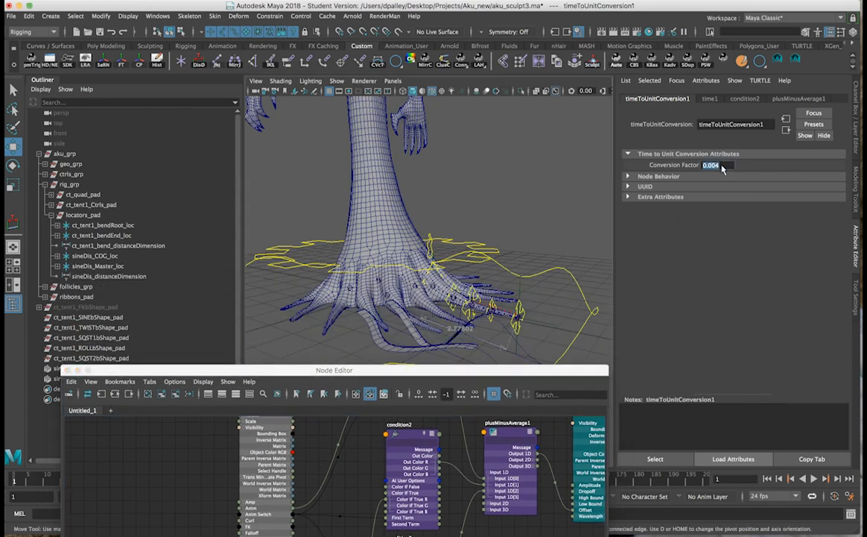
pyautogui.write('1')
pyautogui.press('Return')
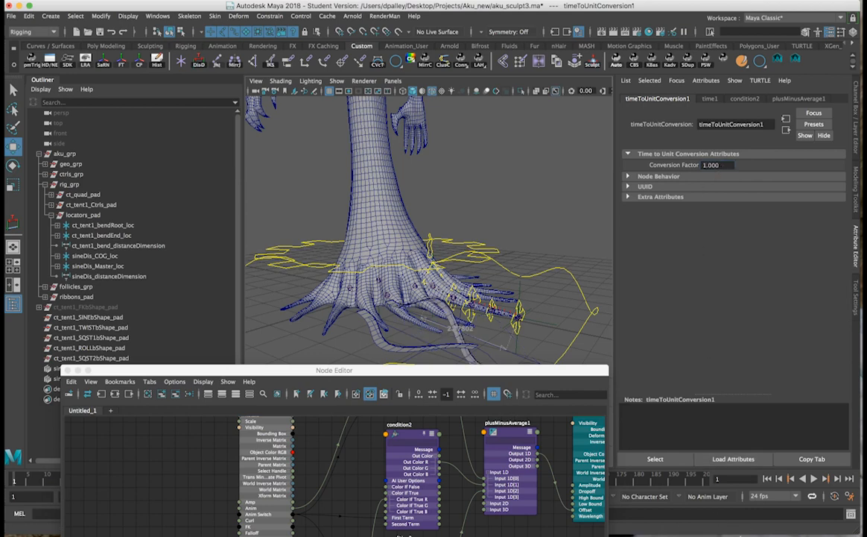
# Play the timeline to test the tentacle's sine speed, and undo the conversion factor change
pyautogui.click(814, 479)
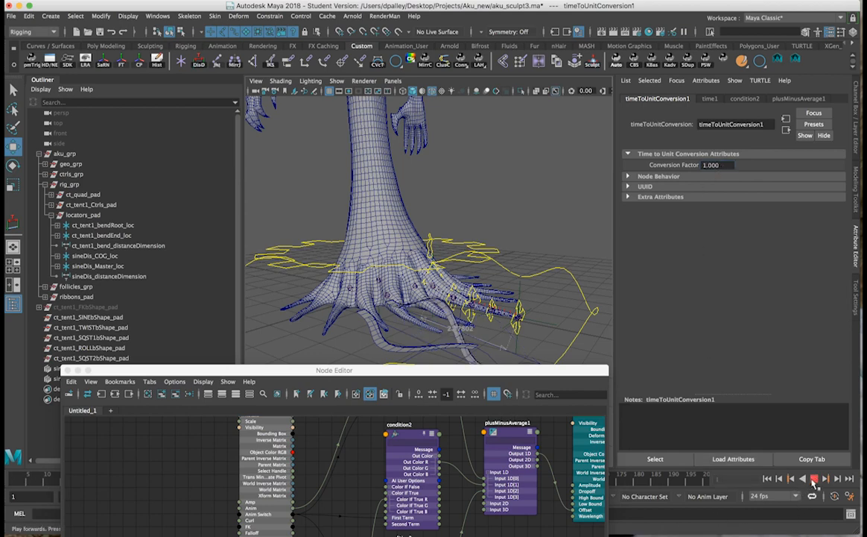
pyautogui.press('Escape')
pyautogui.click(564, 183)
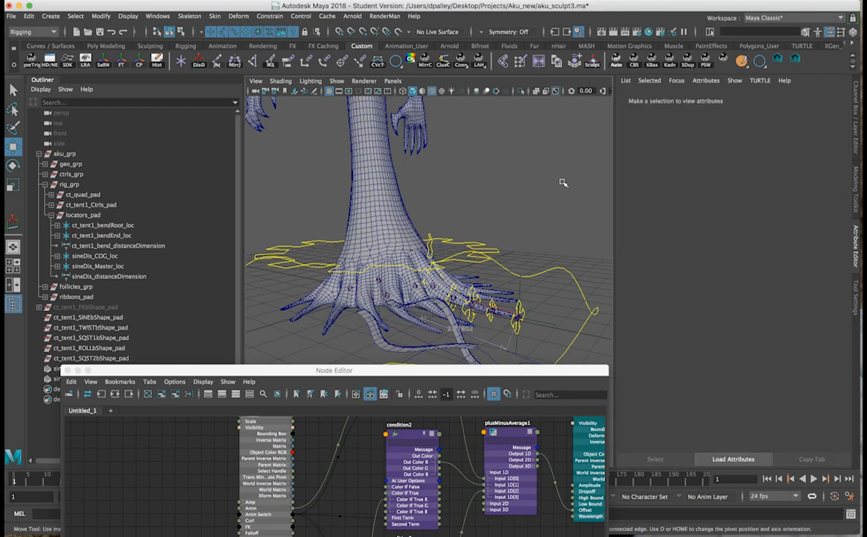
pyautogui.press('z')
pyautogui.press('z')
# Create a multiplyDivide node, expand its attributes and place it between timeToUnitConversion1 and condition3
pyautogui.doubleClick(412, 370)
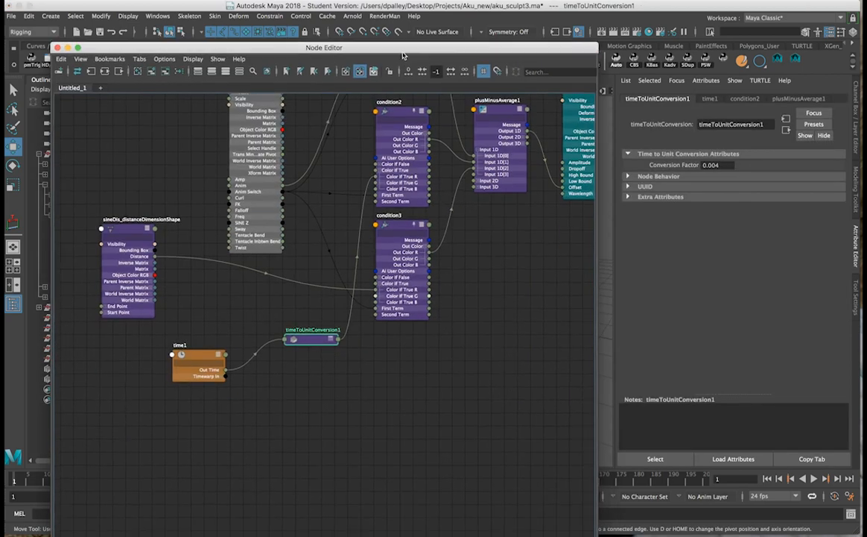
pyautogui.moveTo(332, 328); pyautogui.dragTo(255, 303)
pyautogui.click(300, 343)
pyautogui.write('m')
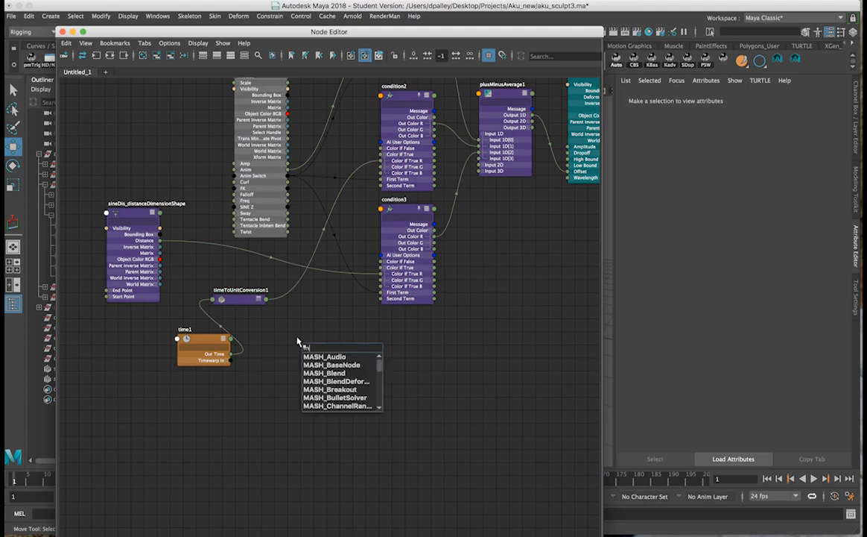
pyautogui.write('ul')
pyautogui.press('Down')
pyautogui.press('Down')
pyautogui.press('Down')
pyautogui.press('Down')
pyautogui.press('Down')
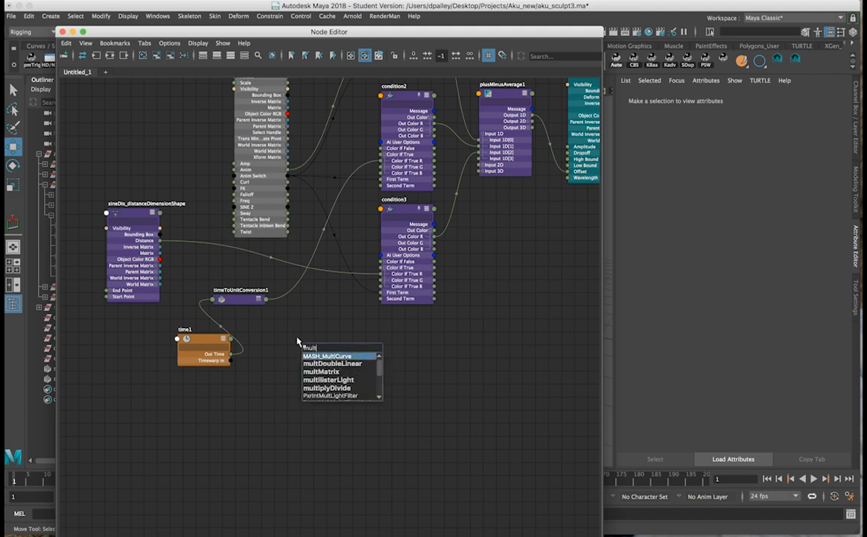
pyautogui.press('Return')
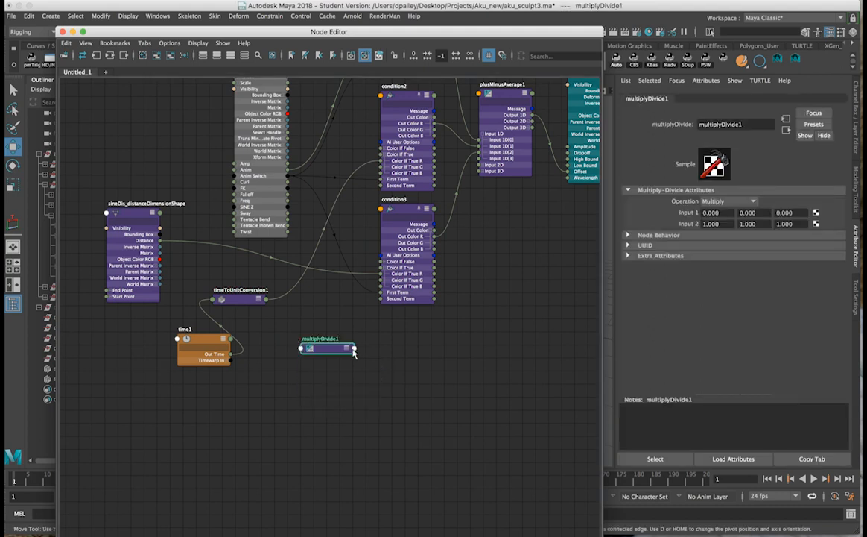
pyautogui.click(347, 349)
pyautogui.moveTo(336, 352); pyautogui.dragTo(338, 263)
pyautogui.scroll(2, 272, 300)
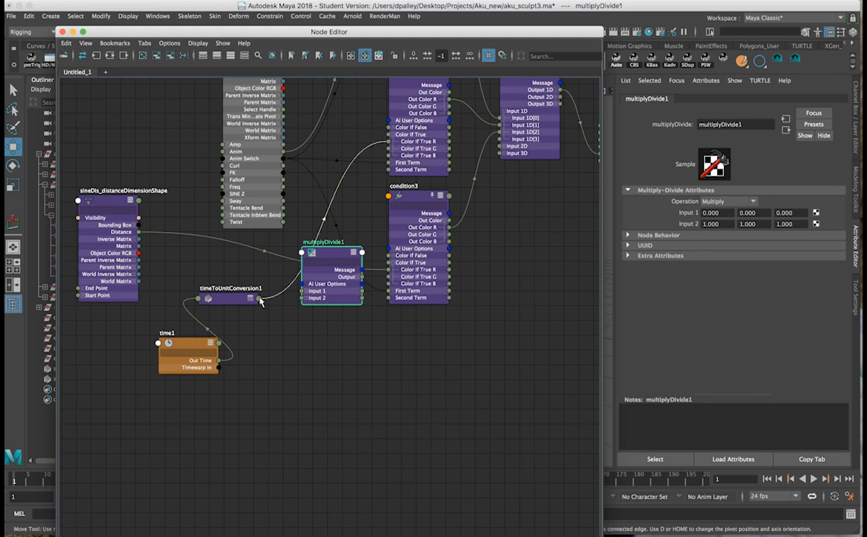
# Connect timeToUnitConversion1's Output to multiplyDivide1's Input 1X and remove its direct connection to condition2's Color If True R
pyautogui.click(251, 298)
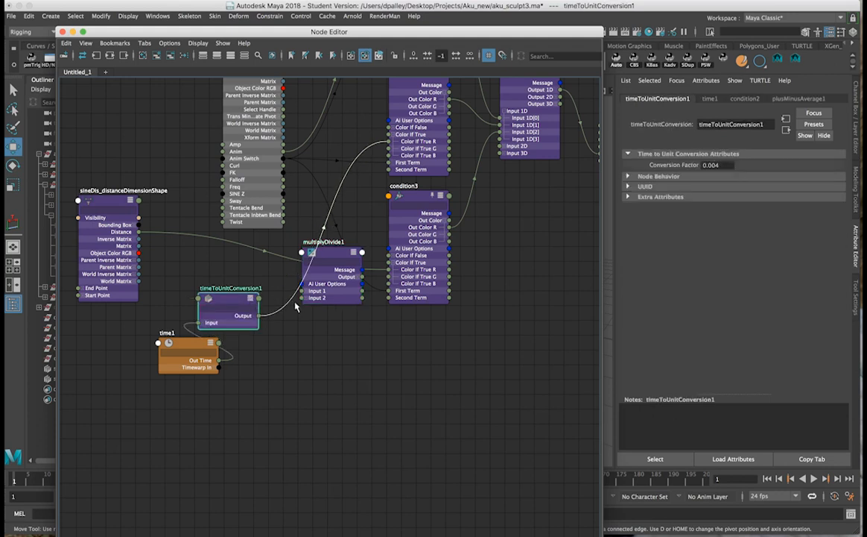
pyautogui.moveTo(306, 295)
pyautogui.mouseDown()
pyautogui.moveTo(297, 313)
pyautogui.moveTo(303, 297)
pyautogui.mouseUp()
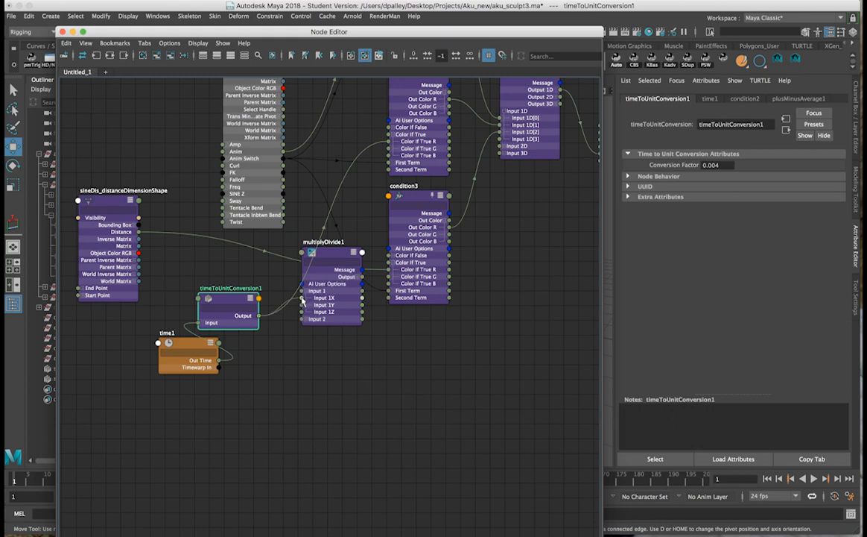
pyautogui.click(857, 110)
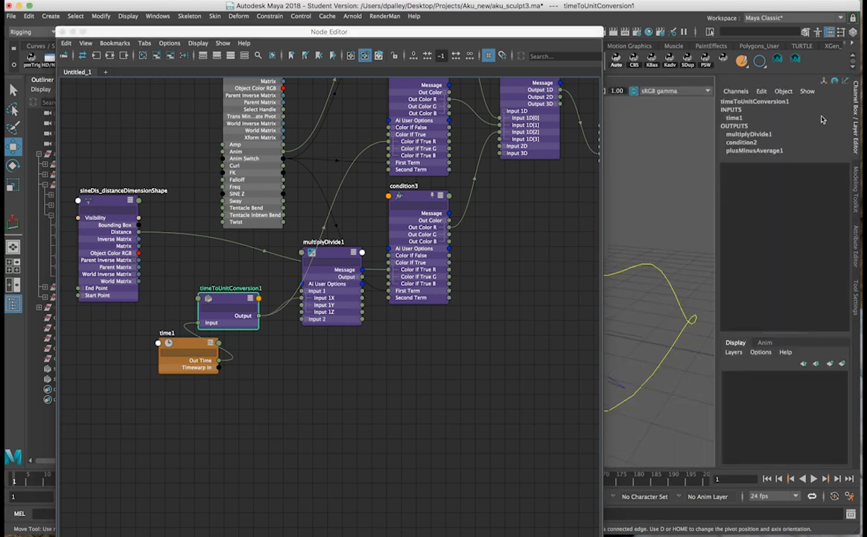
pyautogui.click(374, 134)
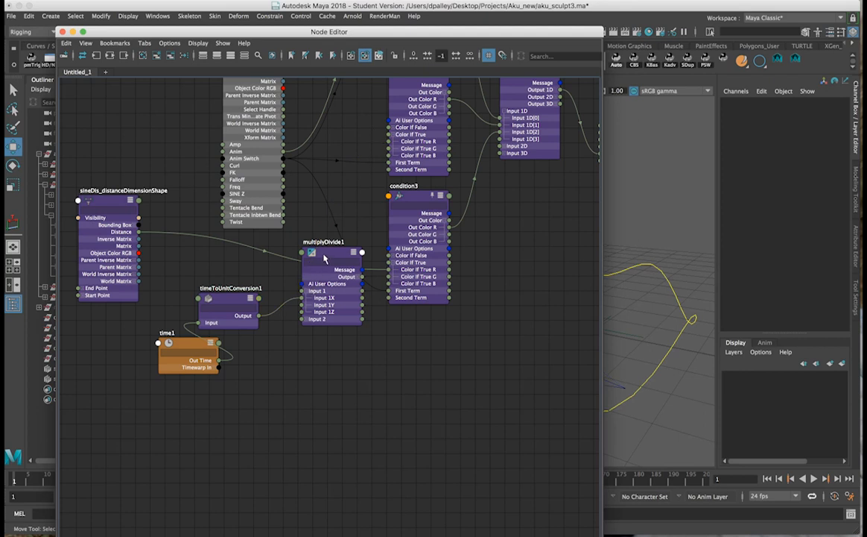
# Set Input 2X of multiplyDivide1 to 0.001
pyautogui.click(324, 259)
pyautogui.click(819, 135)
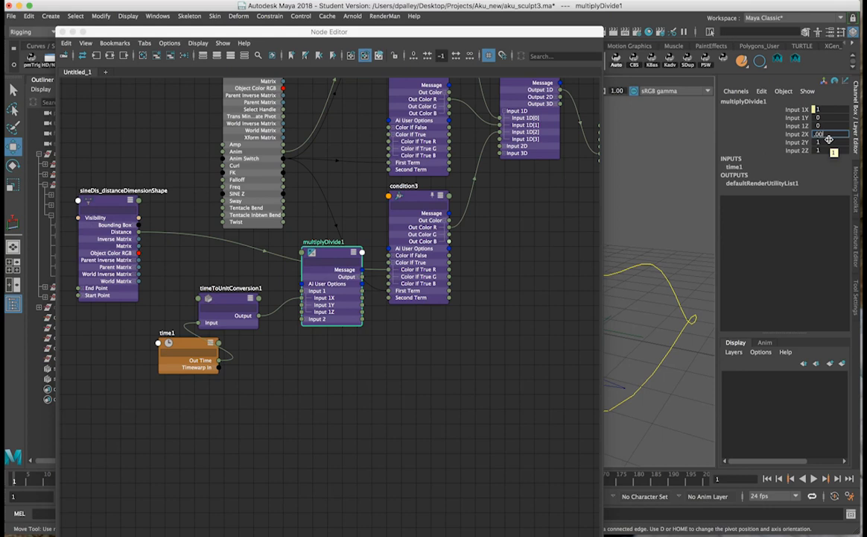
pyautogui.press('Return')
# Connect multiplyDivide1's Output X to condition2's Color If True R
pyautogui.scroll(-5, 358, 231)
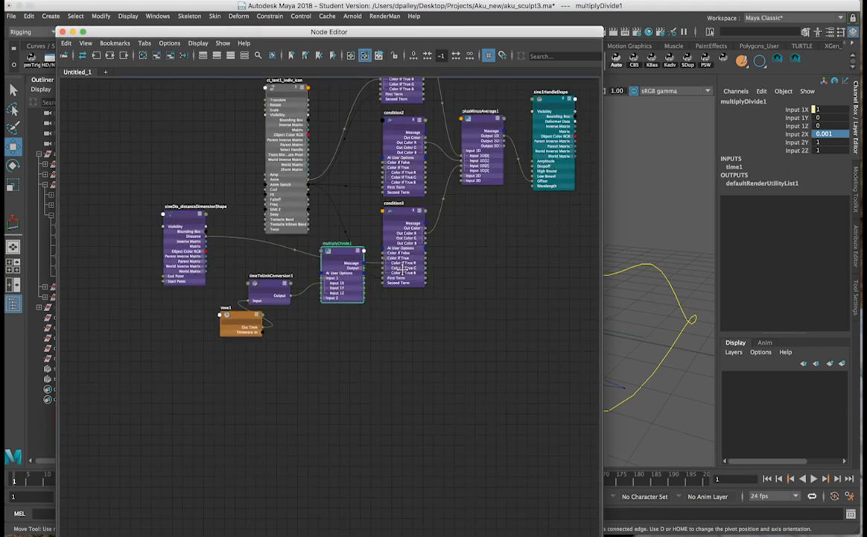
pyautogui.scroll(4, 479, 300)
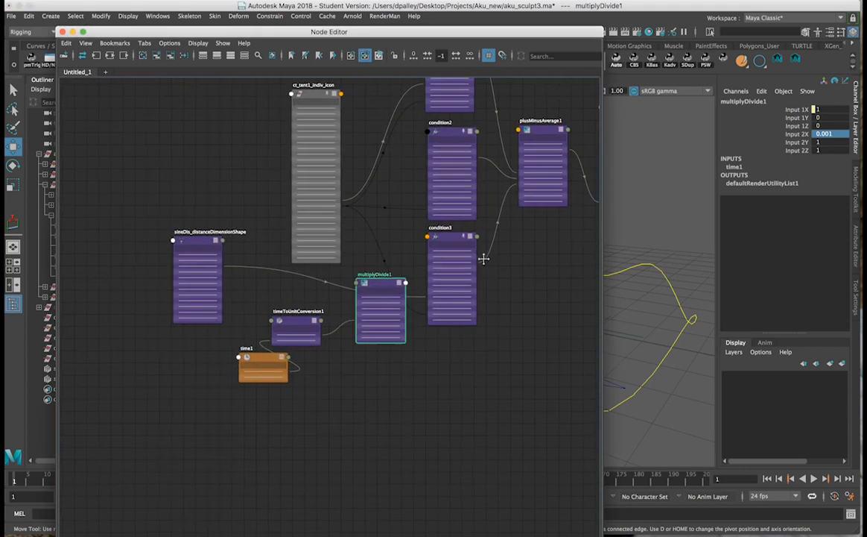
pyautogui.scroll(3, 501, 265)
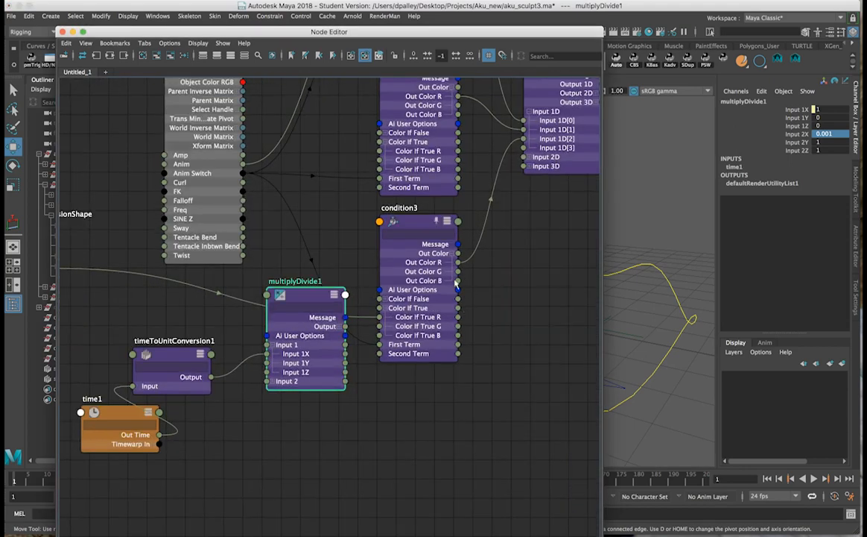
pyautogui.click(341, 329)
pyautogui.scroll(-2, 507, 291)
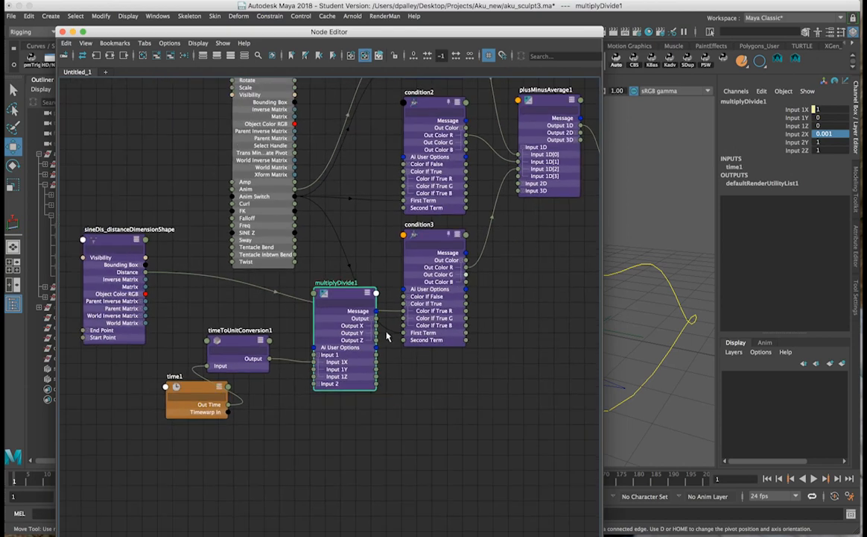
pyautogui.moveTo(390, 243); pyautogui.dragTo(402, 177)
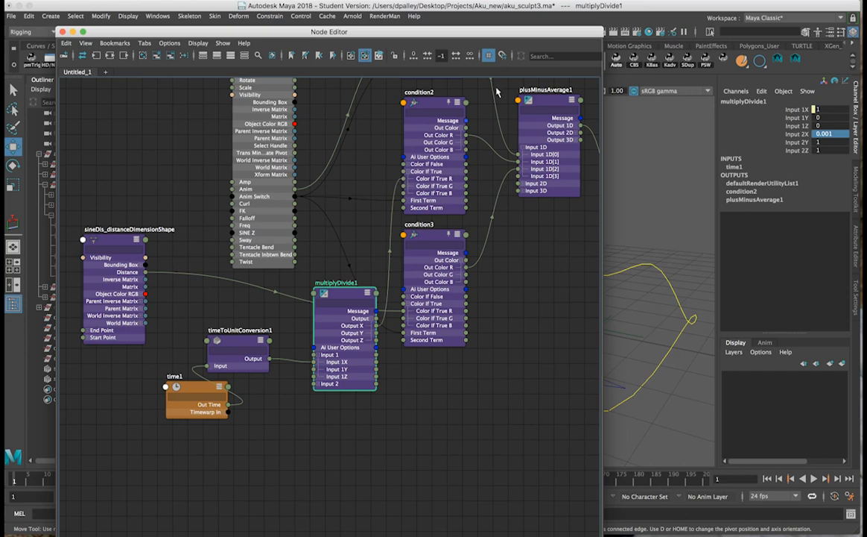
# Play the timeline to test the scaled time-driven sine, stop it, and bring the node network back into view
pyautogui.moveTo(513, 33); pyautogui.dragTo(496, 456)
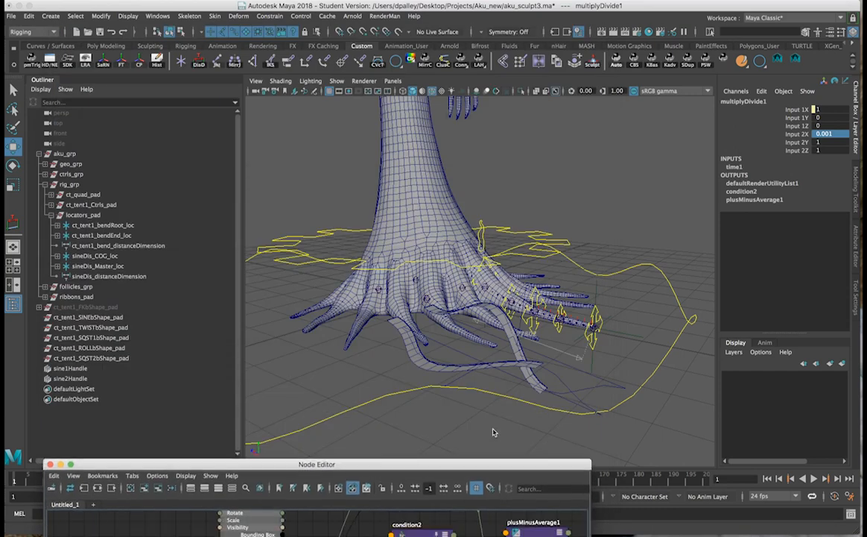
pyautogui.keyDown('alt'); pyautogui.moveTo(548, 421); pyautogui.dragTo(617, 421); pyautogui.keyUp('alt')
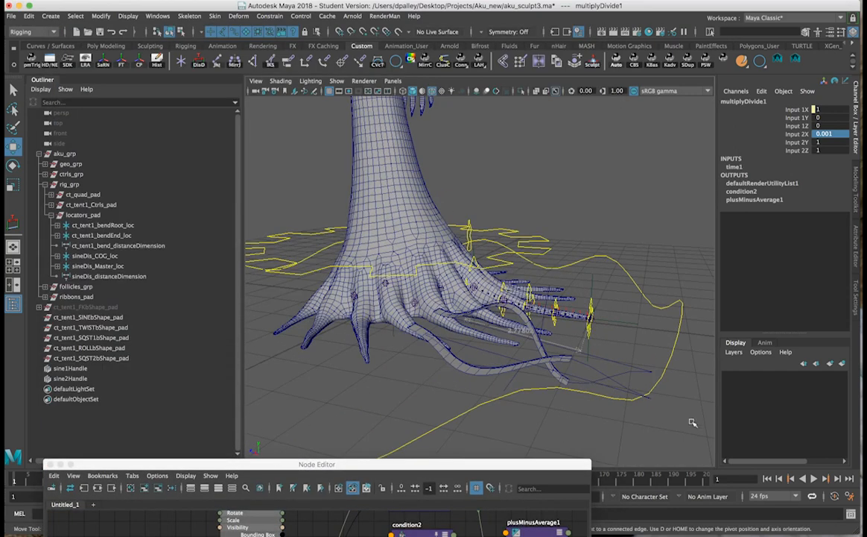
pyautogui.click(814, 478)
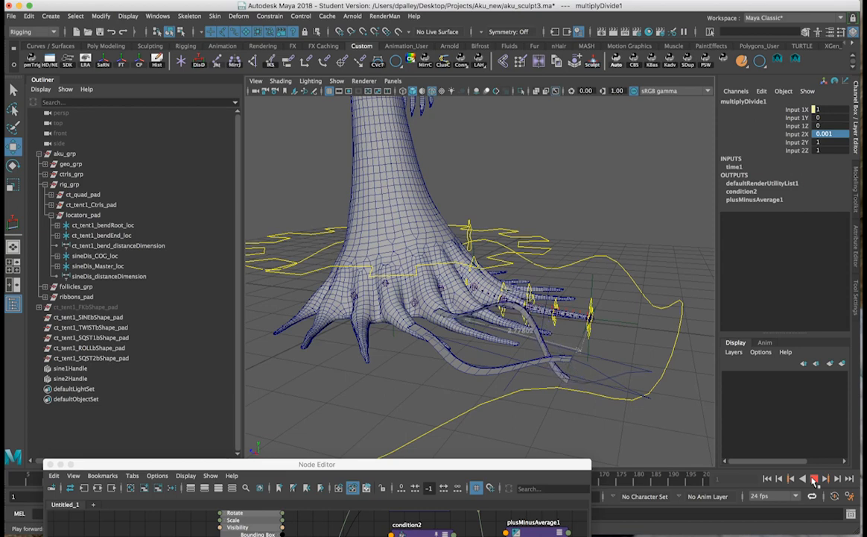
pyautogui.click(815, 479)
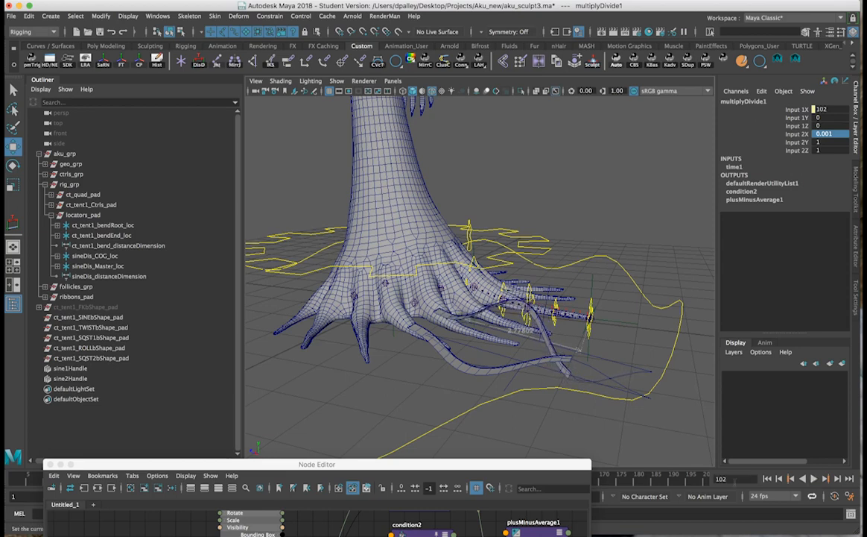
pyautogui.moveTo(550, 468); pyautogui.dragTo(550, 134)
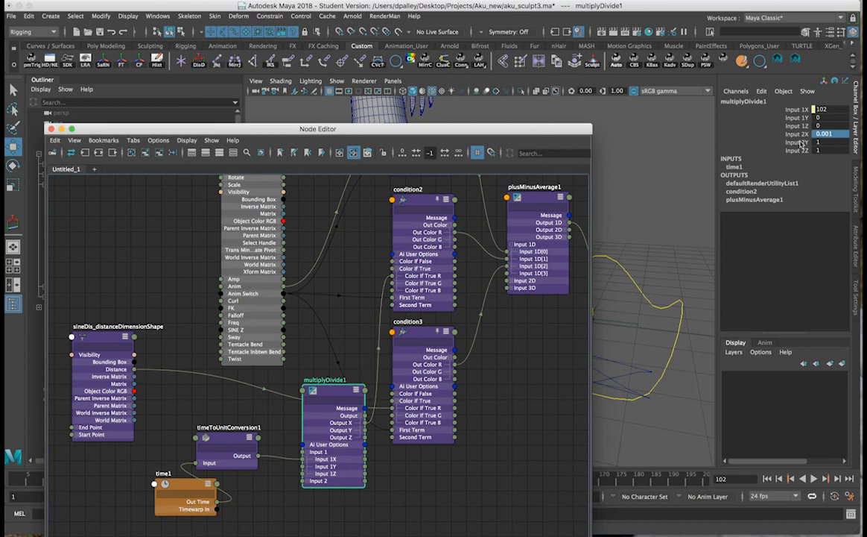
# Try an Input 2X value of 0.1 on multiplyDivide1 and play the timeline from the start to test the sine speed
pyautogui.doubleClick(834, 134)
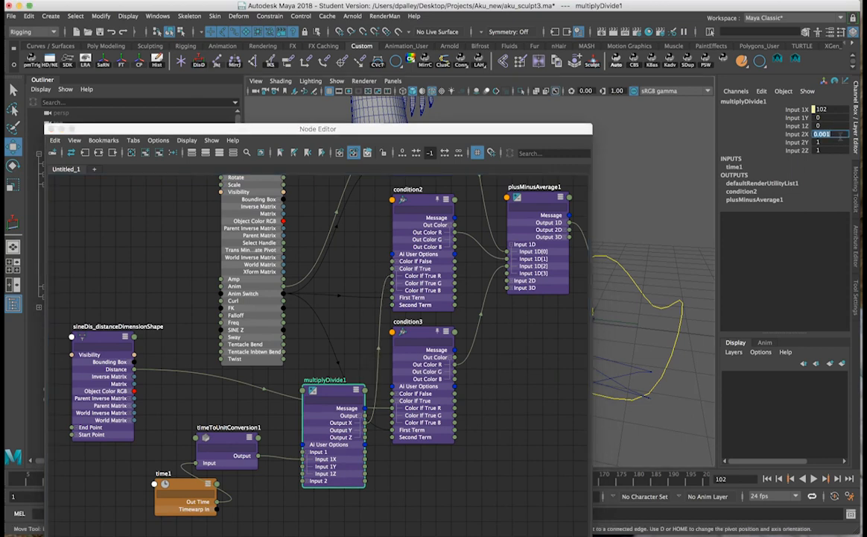
pyautogui.write('0.1')
pyautogui.press('Return')
pyautogui.moveTo(532, 130); pyautogui.dragTo(499, 492)
pyautogui.click(767, 479)
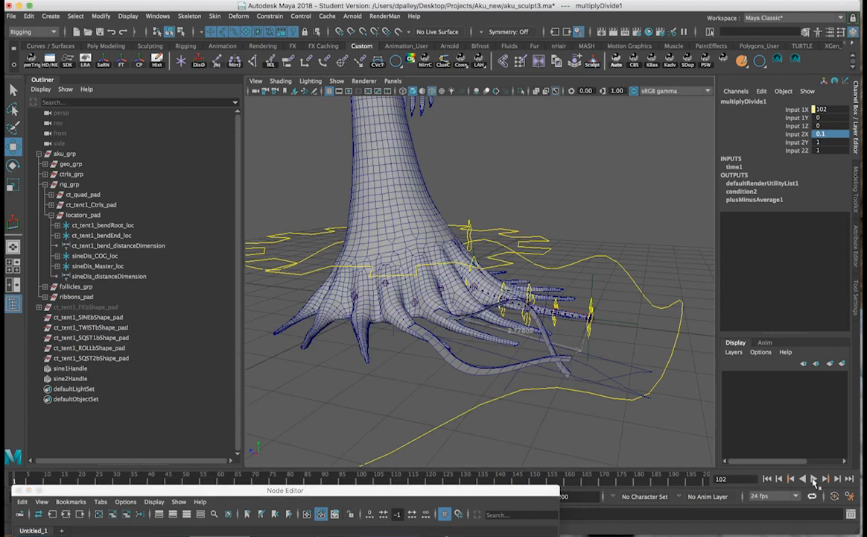
pyautogui.click(816, 480)
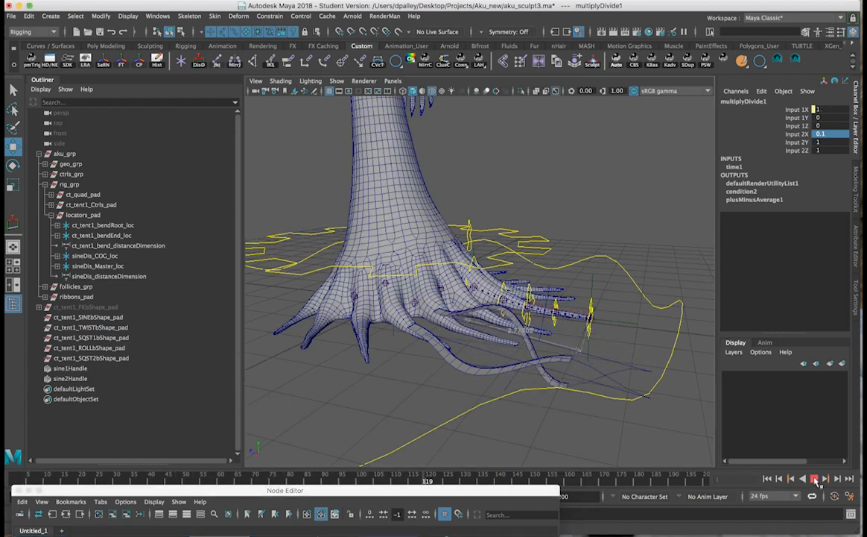
pyautogui.click(815, 479)
pyautogui.moveTo(512, 491); pyautogui.dragTo(535, 210)
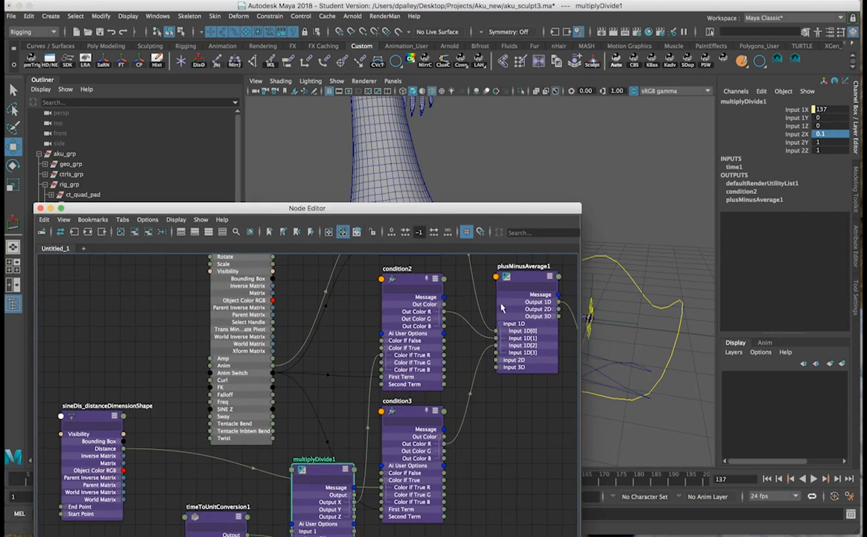
# Set multiplyDivide1's Input 2X to 0.05 and play the timeline to test the sine speed, finishing back at the first frame
pyautogui.click(822, 134)
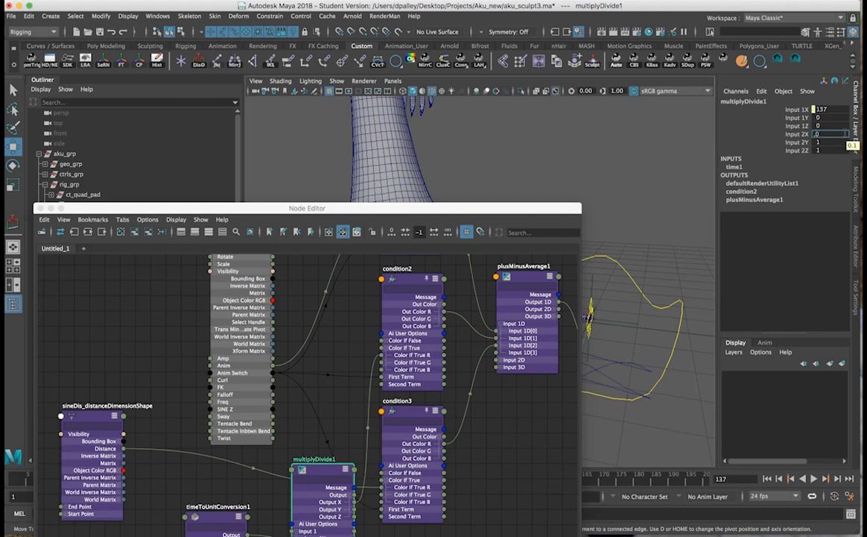
pyautogui.press('Return')
pyautogui.moveTo(542, 214); pyautogui.dragTo(534, 464)
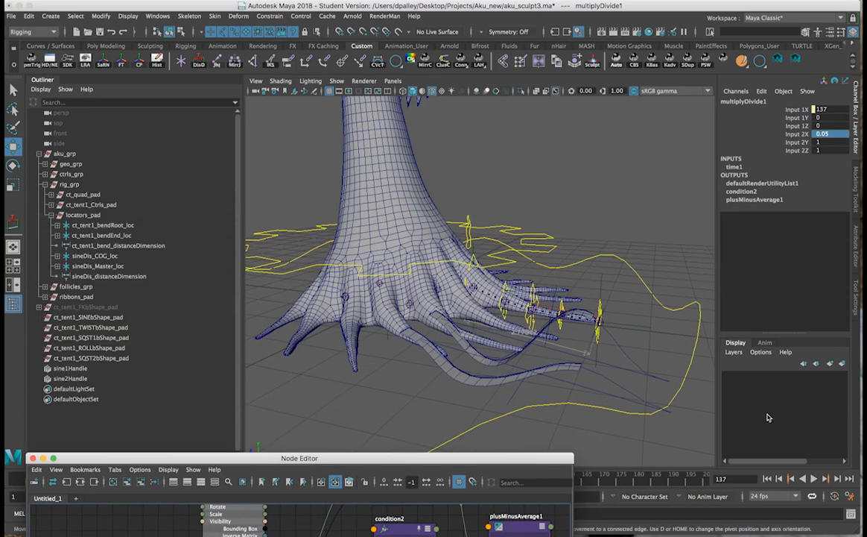
pyautogui.click(814, 479)
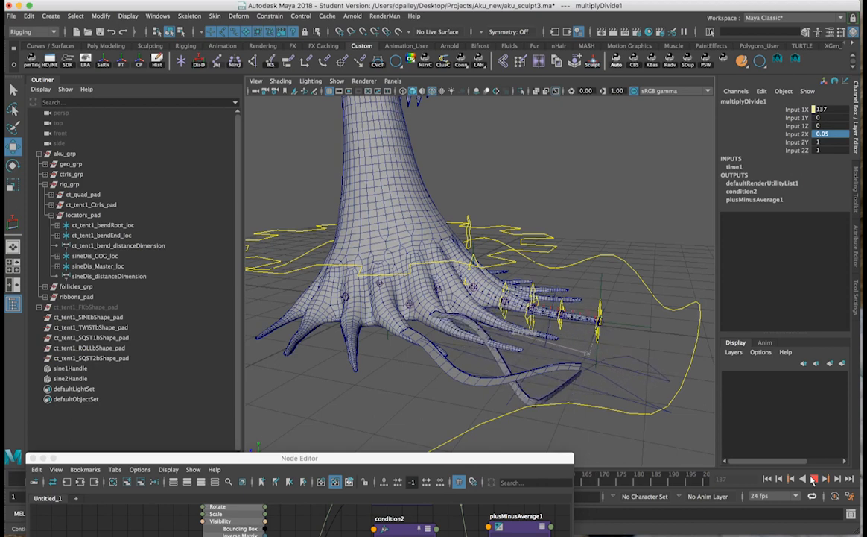
pyautogui.moveTo(480, 463); pyautogui.dragTo(489, 505)
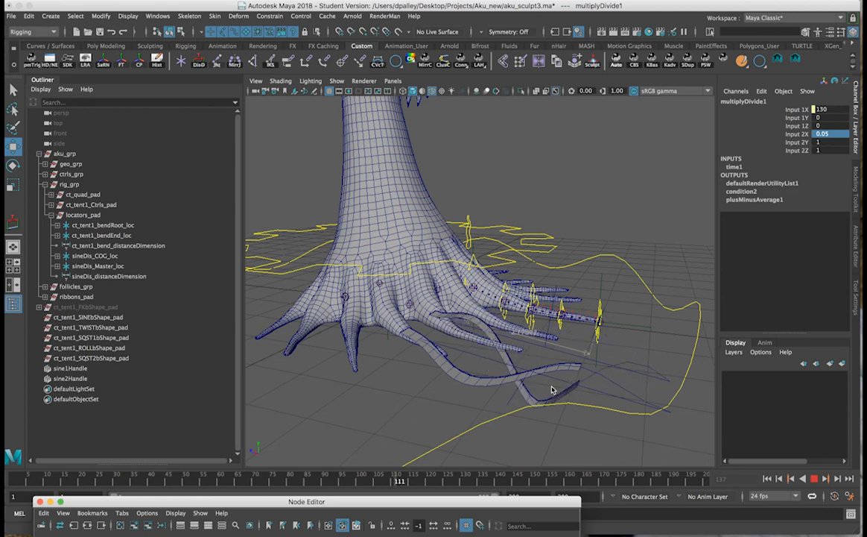
pyautogui.press('Escape')
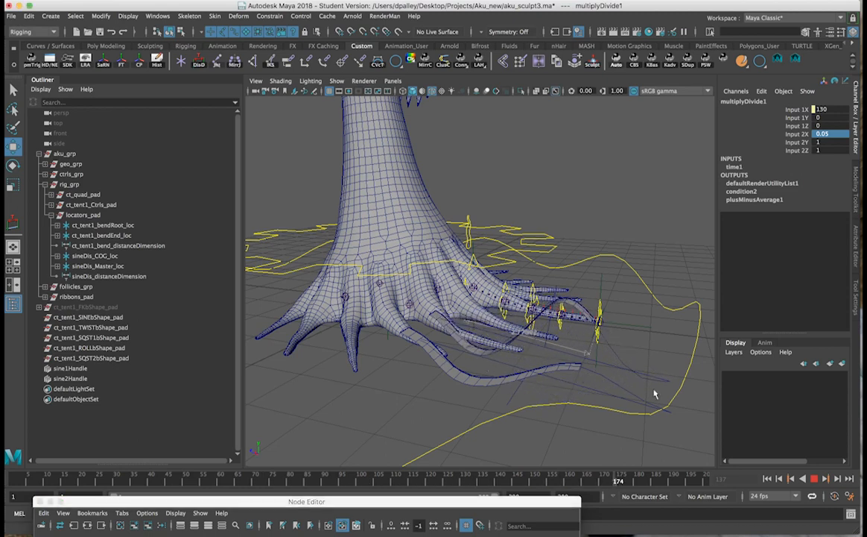
pyautogui.click(769, 479)
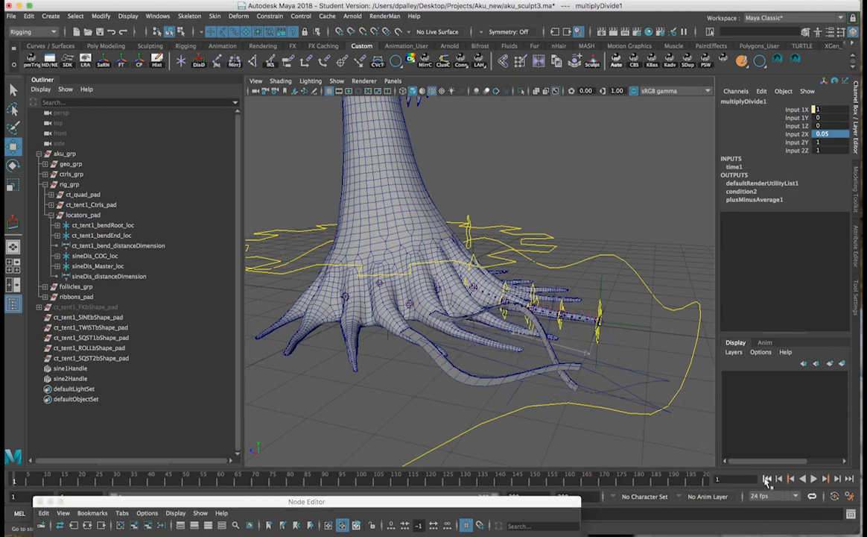
# Select the ct_tent1_indiv_icon control, inspect the tentacle up close, and bring the node network back over the viewport
pyautogui.click(466, 229)
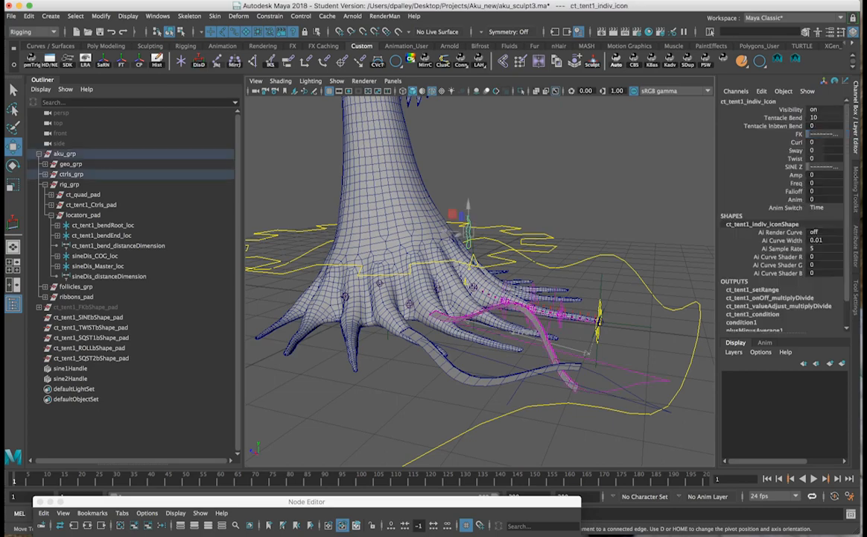
pyautogui.keyDown('alt'); pyautogui.moveTo(647, 182); pyautogui.dragTo(488, 447); pyautogui.keyUp('alt')
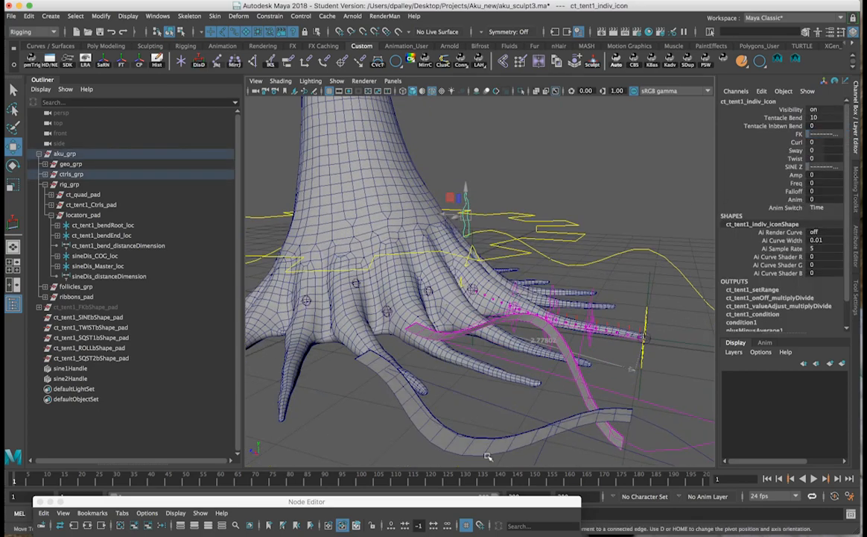
pyautogui.moveTo(497, 502); pyautogui.dragTo(533, 140)
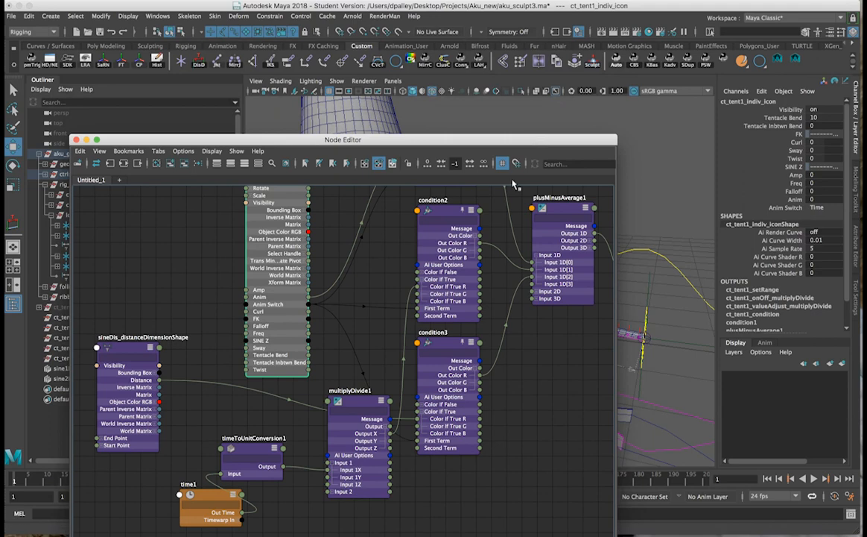
# Rename the condition1 node to ct_tent1_sineZSwitch_Attr_condition
pyautogui.keyDown('alt'); pyautogui.moveTo(469, 309); pyautogui.dragTo(422, 282, button='right'); pyautogui.keyUp('alt')
pyautogui.keyDown('alt'); pyautogui.moveTo(423, 282); pyautogui.dragTo(429, 361, button='middle'); pyautogui.keyUp('alt')
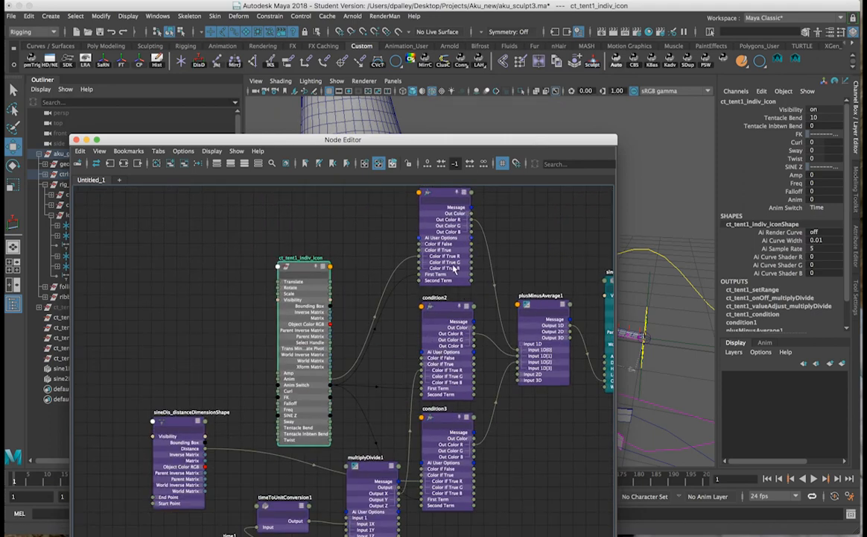
pyautogui.keyDown('alt'); pyautogui.moveTo(453, 266); pyautogui.dragTo(442, 277, button='middle'); pyautogui.keyUp('alt')
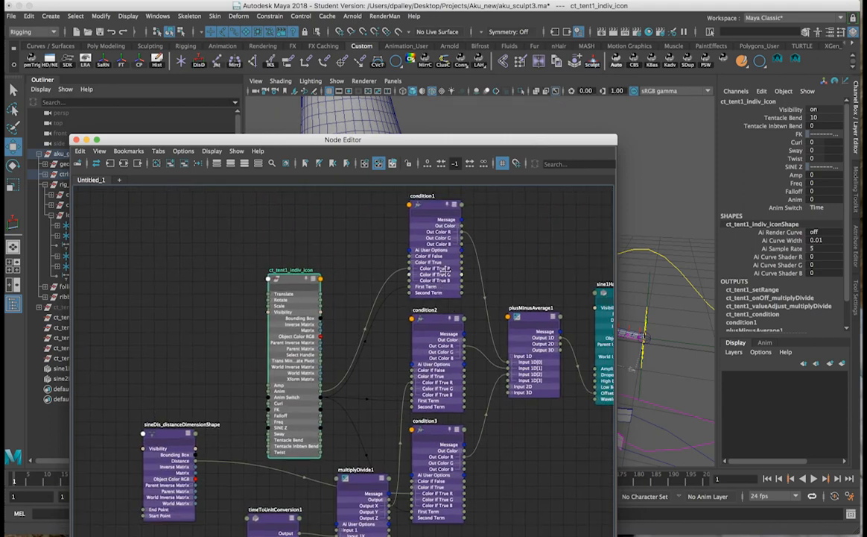
pyautogui.click(431, 203)
pyautogui.click(754, 102)
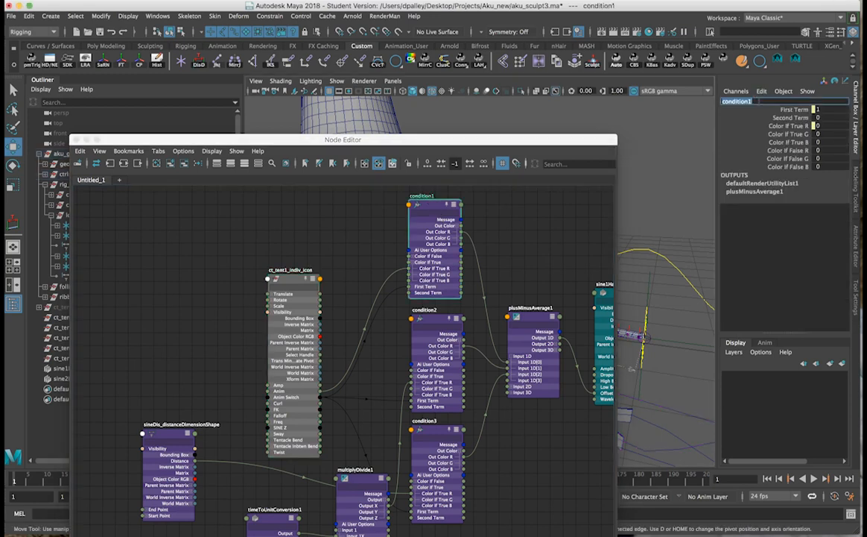
pyautogui.click(753, 102)
pyautogui.write('ct_tem')
pyautogui.write('t1_sine2Switch')
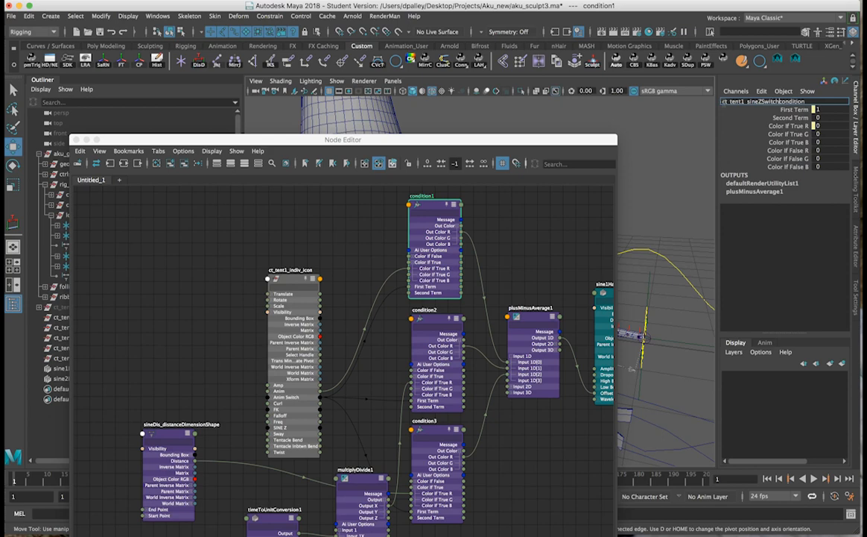
pyautogui.write('_Attr_')
pyautogui.press('Return')
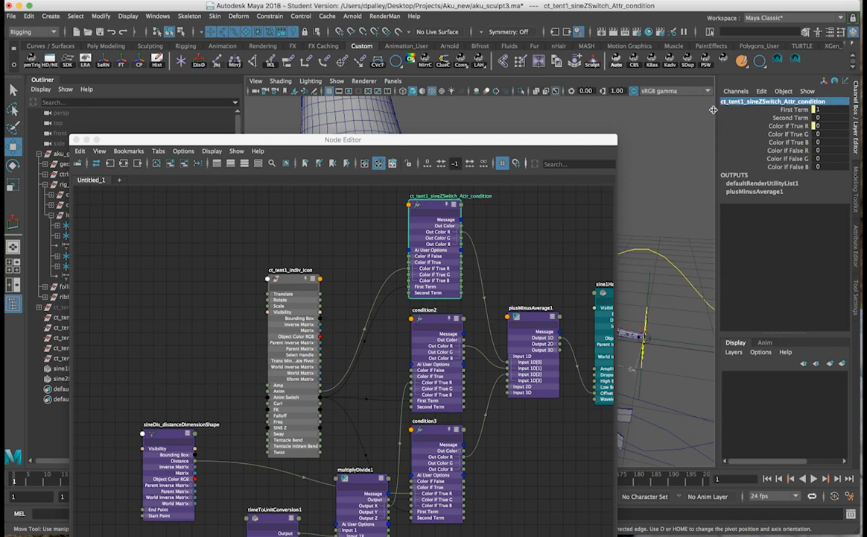
# Copy the renamed Attr condition node's name and reuse it to rename condition2 as ct_tent1_sineZSwitch_Time_condition
pyautogui.click(761, 102)
pyautogui.press('super+c')
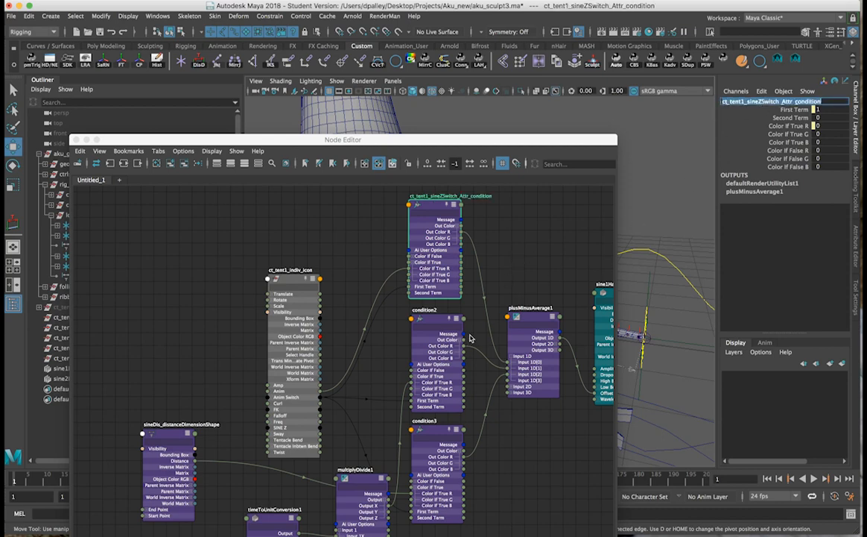
pyautogui.click(442, 320)
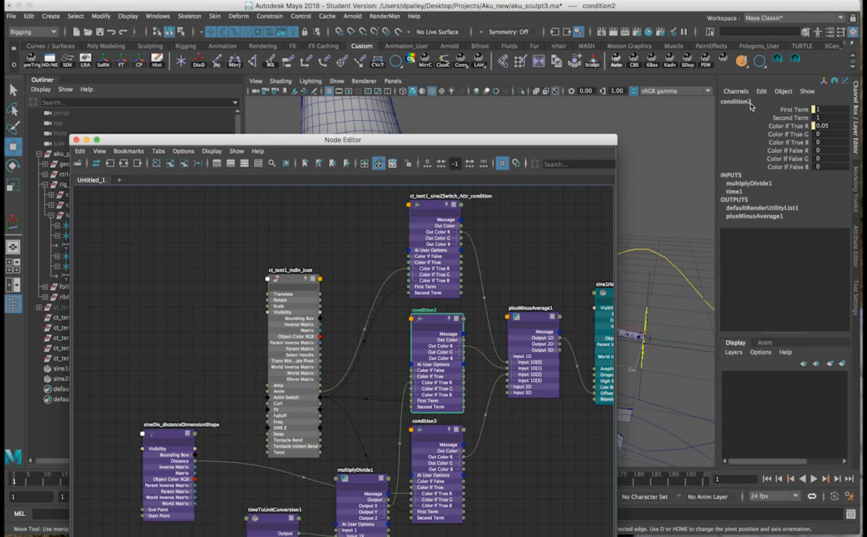
pyautogui.click(751, 104)
pyautogui.press('super+v')
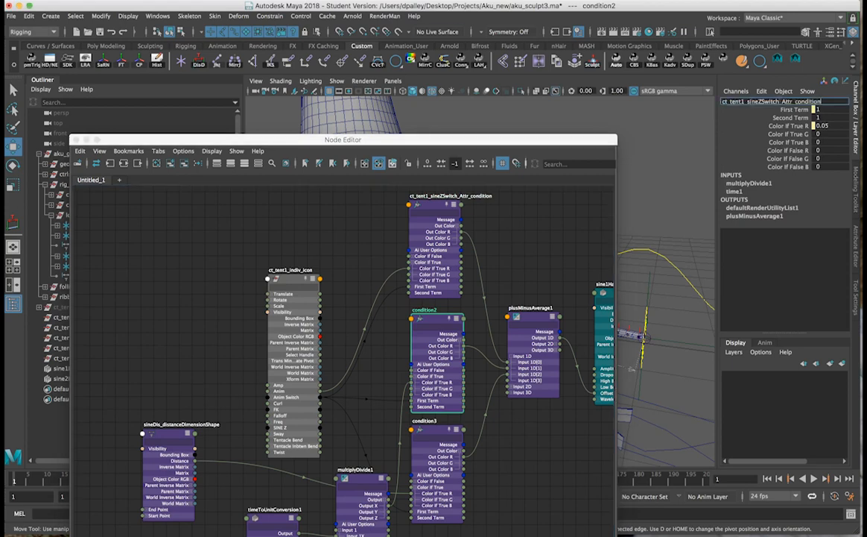
pyautogui.write('Time')
pyautogui.press('Return')
# Rename the condition3 node to ct_tent1_sineZSwitch_COG_condition, reusing the copied name
pyautogui.click(440, 420)
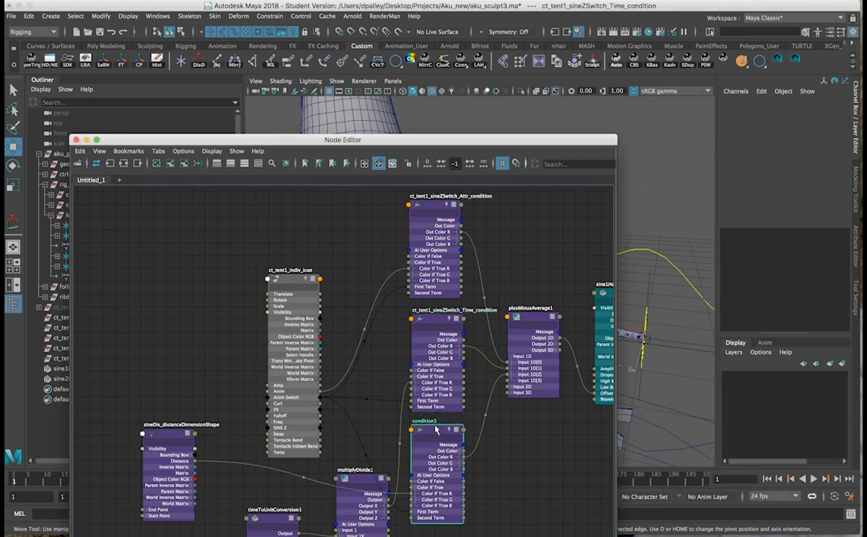
pyautogui.click(751, 104)
pyautogui.press('super+v')
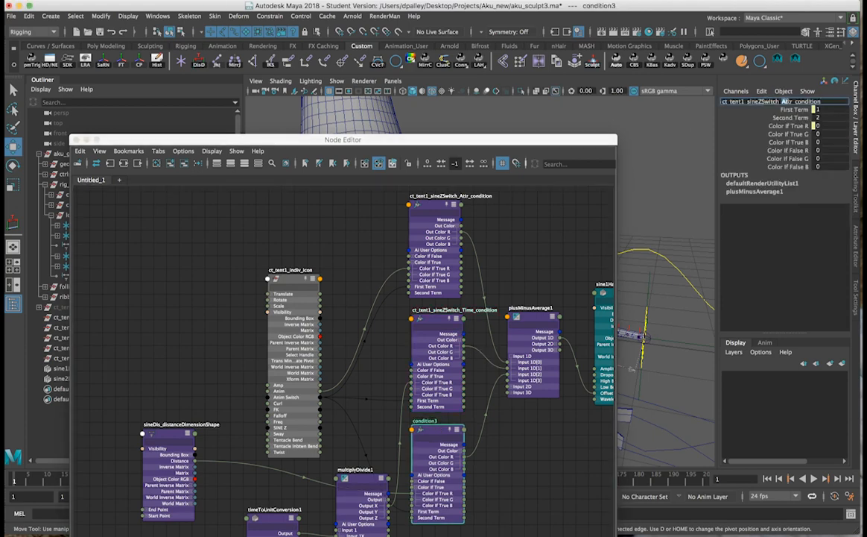
pyautogui.write('C')
pyautogui.write('OG')
pyautogui.press('Return')
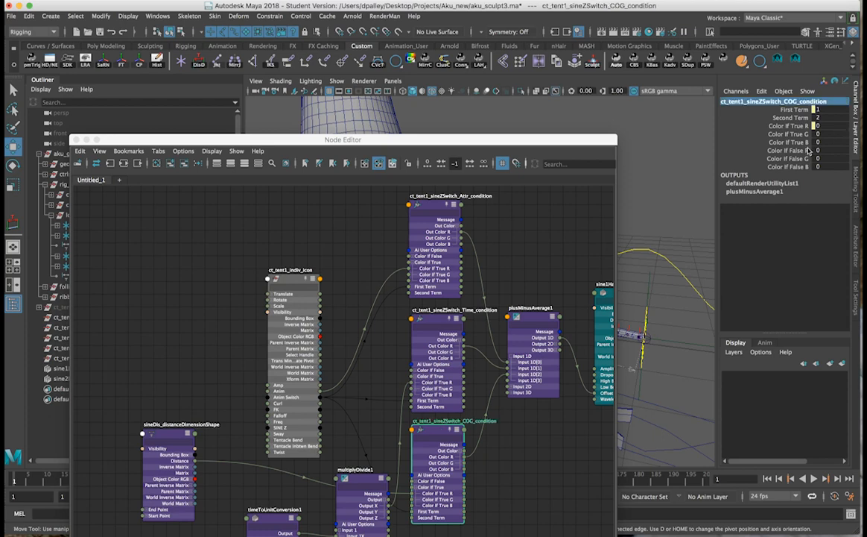
# Rename plusMinusAverage1 to ct_tent1_sineZSwitch_plusMinusAverage, reusing the prefix of the COG condition node's name
pyautogui.keyDown('alt'); pyautogui.moveTo(394, 421); pyautogui.dragTo(330, 400, button='middle'); pyautogui.keyUp('alt')
pyautogui.keyDown('alt'); pyautogui.moveTo(387, 365); pyautogui.dragTo(356, 388, button='middle'); pyautogui.keyUp('alt')
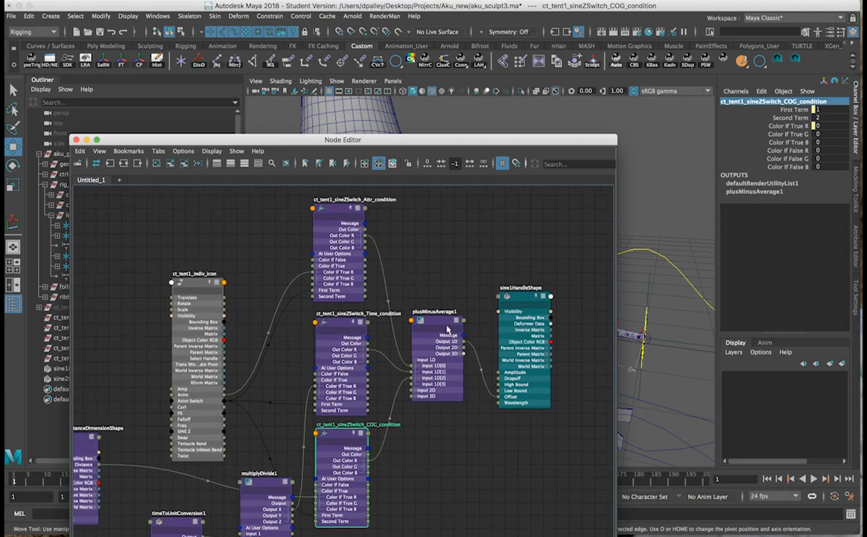
pyautogui.click(822, 100)
pyautogui.moveTo(781, 102); pyautogui.dragTo(730, 101)
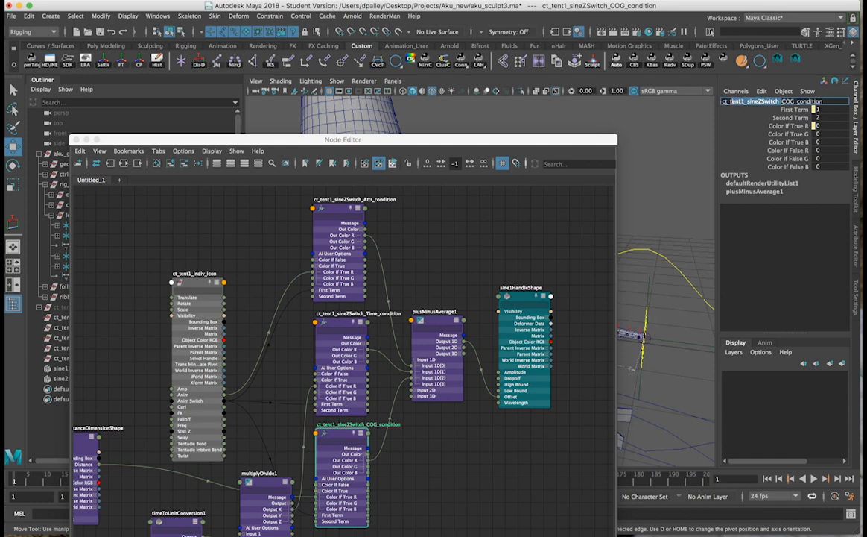
pyautogui.click(435, 322)
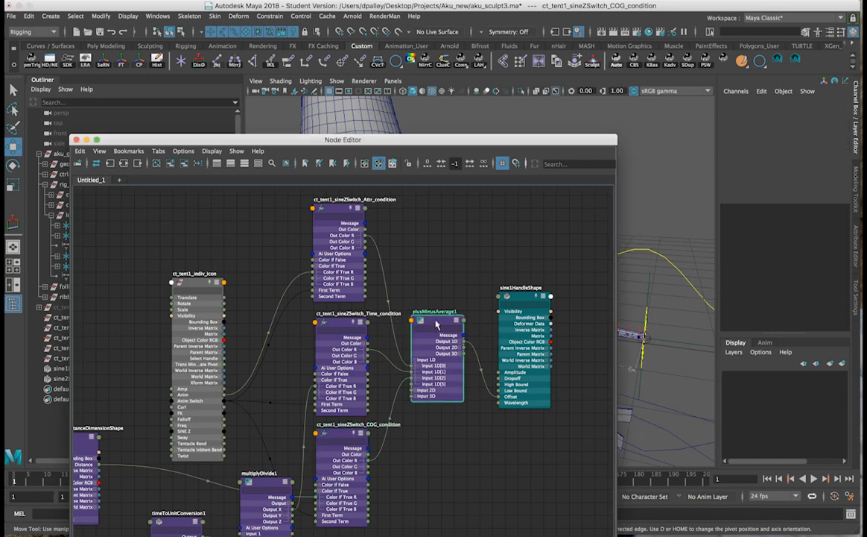
pyautogui.click(775, 102)
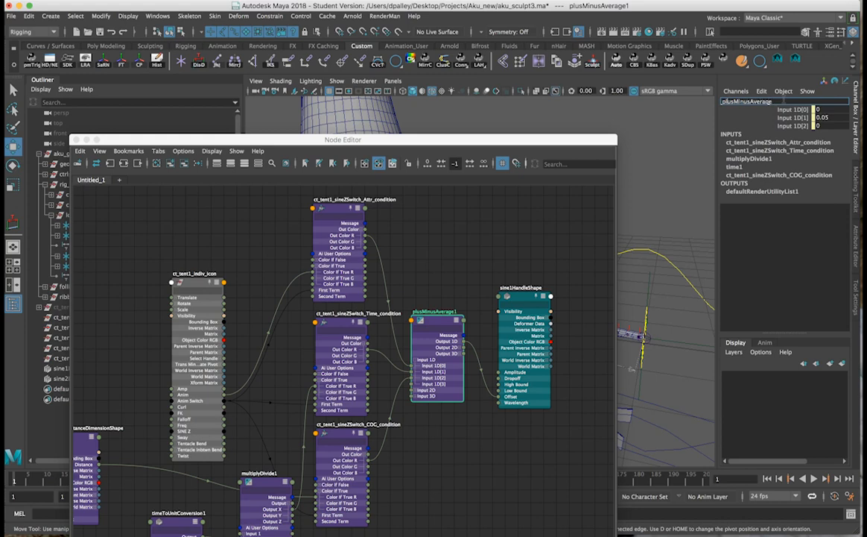
pyautogui.write('ct_tent1_sineZSwitch_')
pyautogui.press('Return')
# Rename multiplyDivide1 to ct_tent1_sineZSwitch_TimeAdj_multiplyDivide, dismissing the Siri prompt
pyautogui.keyDown('alt'); pyautogui.moveTo(317, 426); pyautogui.dragTo(446, 328, button='middle'); pyautogui.keyUp('alt')
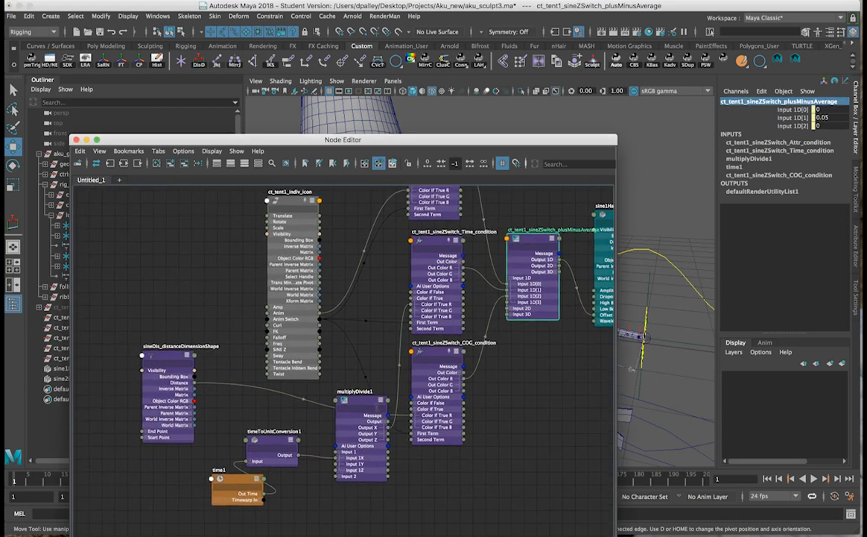
pyautogui.click(370, 403)
pyautogui.click(743, 101)
pyautogui.click(772, 101)
pyautogui.press('super+space')
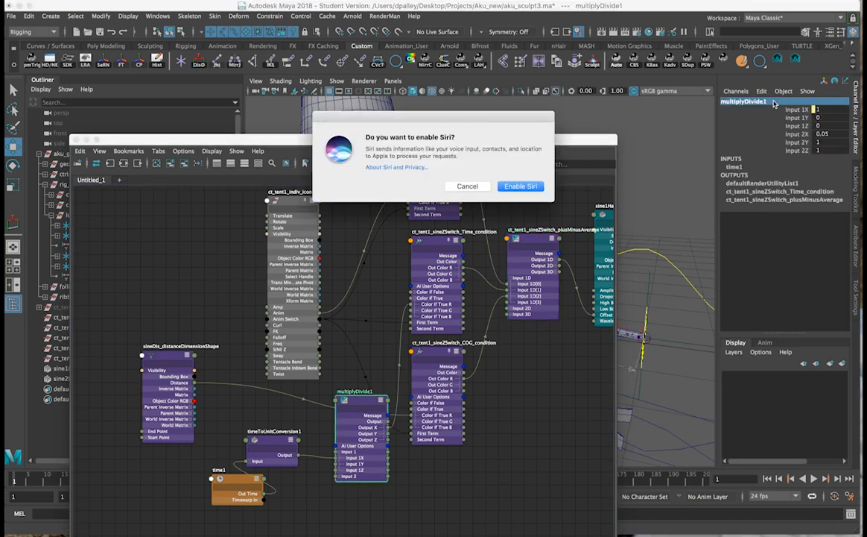
pyautogui.click(468, 186)
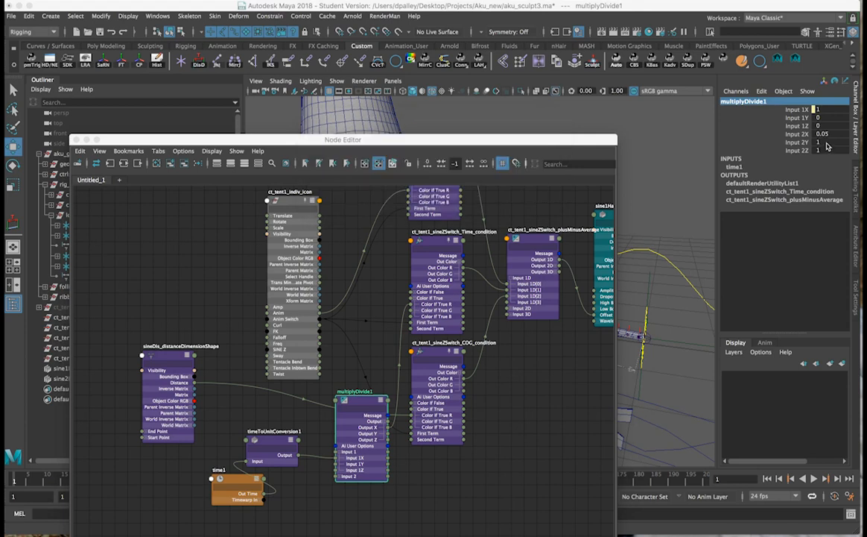
pyautogui.click(772, 101)
pyautogui.click(780, 100)
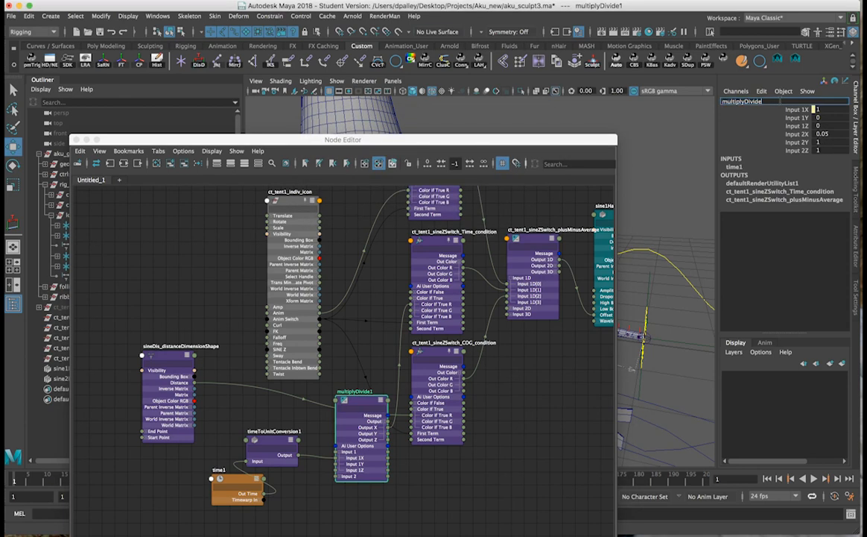
pyautogui.write('ct_tent1_sineZSwitch_')
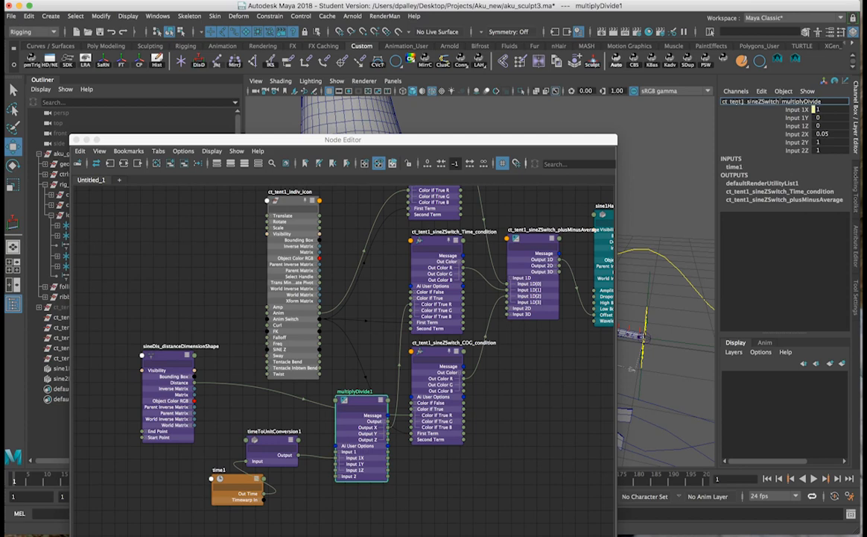
pyautogui.write('TimeAdj_')
pyautogui.press('Return')
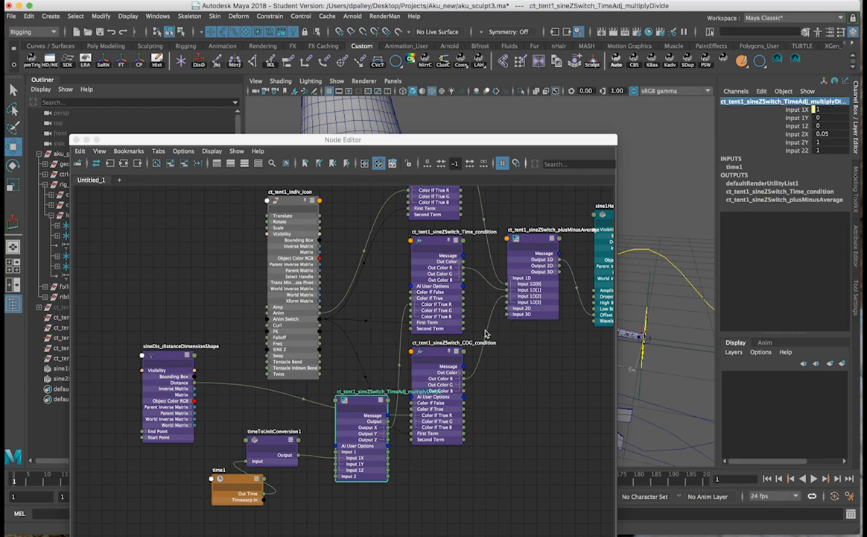
pyautogui.moveTo(485, 333)
pyautogui.keyDown('alt'); pyautogui.mouseDown(button='middle')
pyautogui.moveTo(451, 328)
pyautogui.moveTo(412, 304)
pyautogui.moveTo(488, 341)
pyautogui.mouseUp(button='middle'); pyautogui.keyUp('alt')
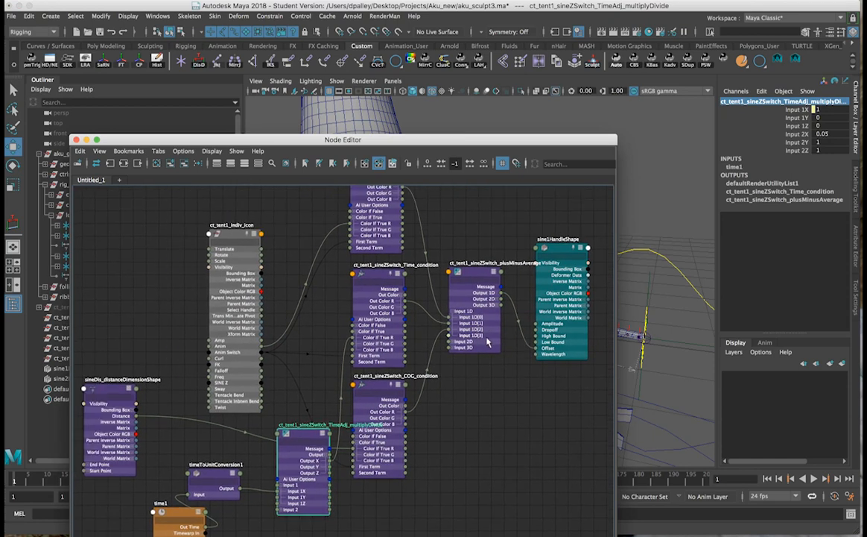
# Examine the channels of ct_tent1_indiv_icon, the two sine handles and sine1HandleShape
pyautogui.keyDown('alt'); pyautogui.moveTo(485, 342); pyautogui.dragTo(512, 342, button='right'); pyautogui.keyUp('alt')
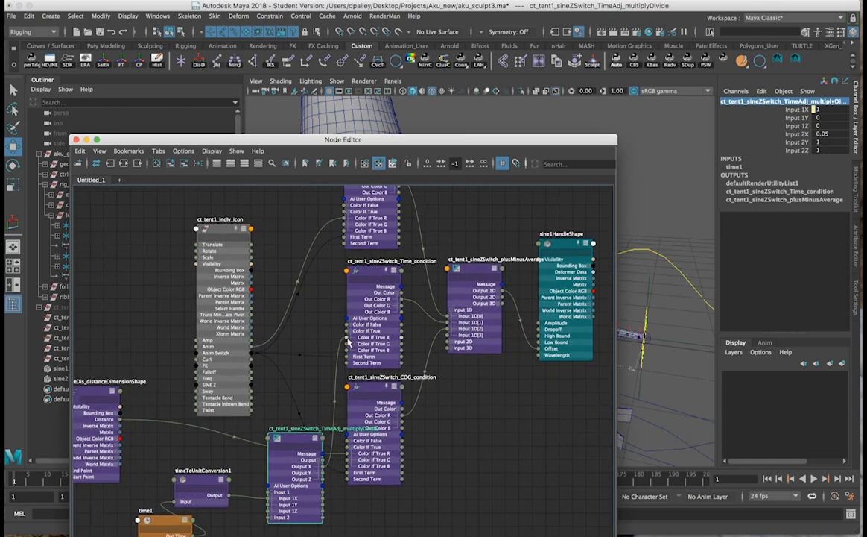
pyautogui.keyDown('alt'); pyautogui.moveTo(330, 311); pyautogui.dragTo(304, 310, button='middle'); pyautogui.keyUp('alt')
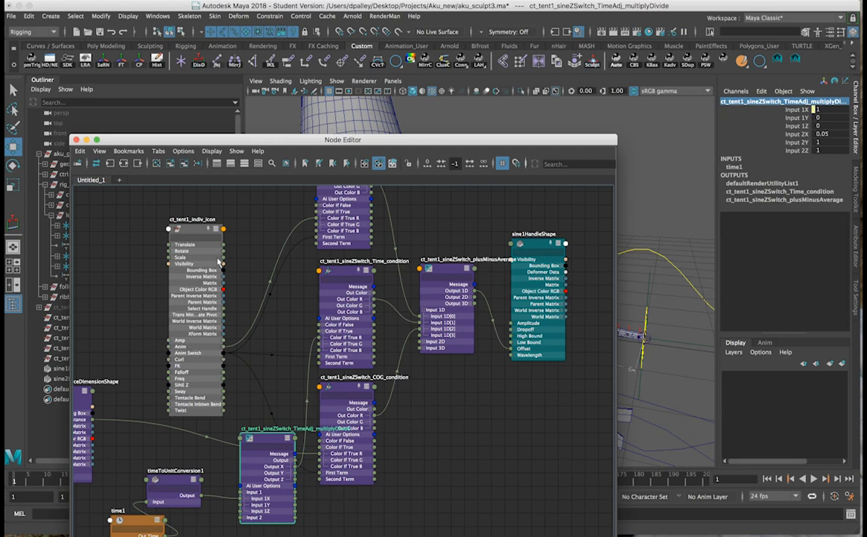
pyautogui.click(199, 232)
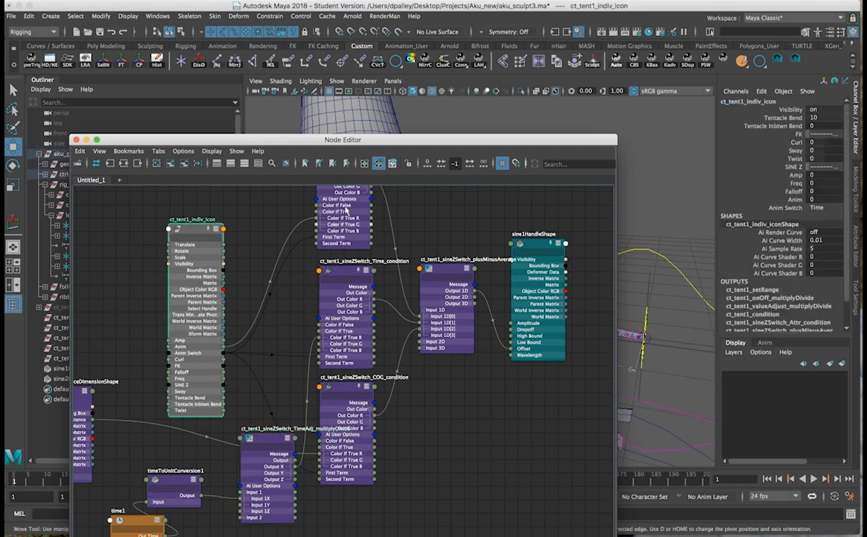
pyautogui.moveTo(410, 142); pyautogui.dragTo(487, 454)
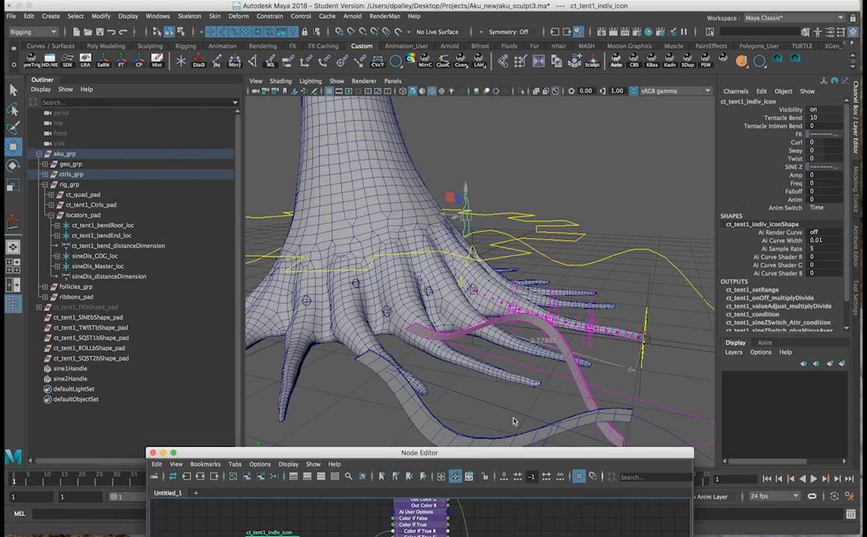
pyautogui.moveTo(628, 395); pyautogui.dragTo(631, 421)
pyautogui.moveTo(396, 457); pyautogui.dragTo(365, 166)
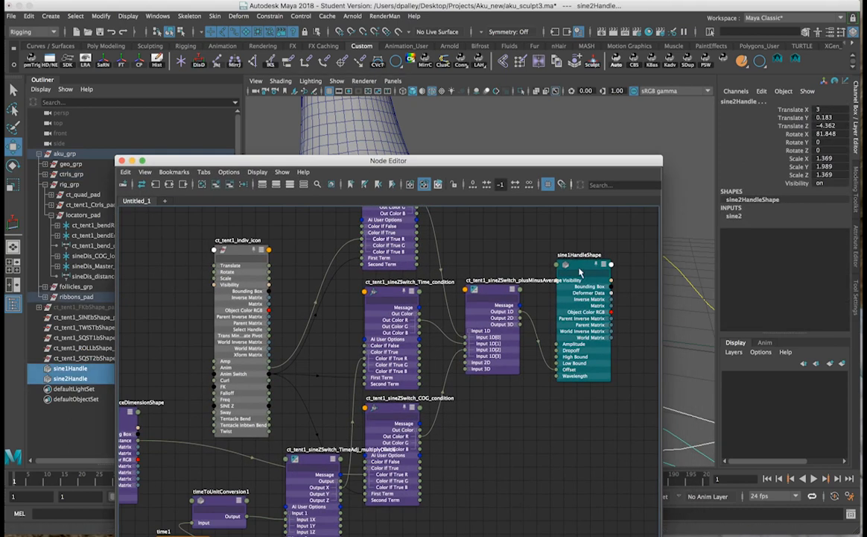
pyautogui.click(580, 272)
pyautogui.moveTo(541, 164); pyautogui.dragTo(547, 351)
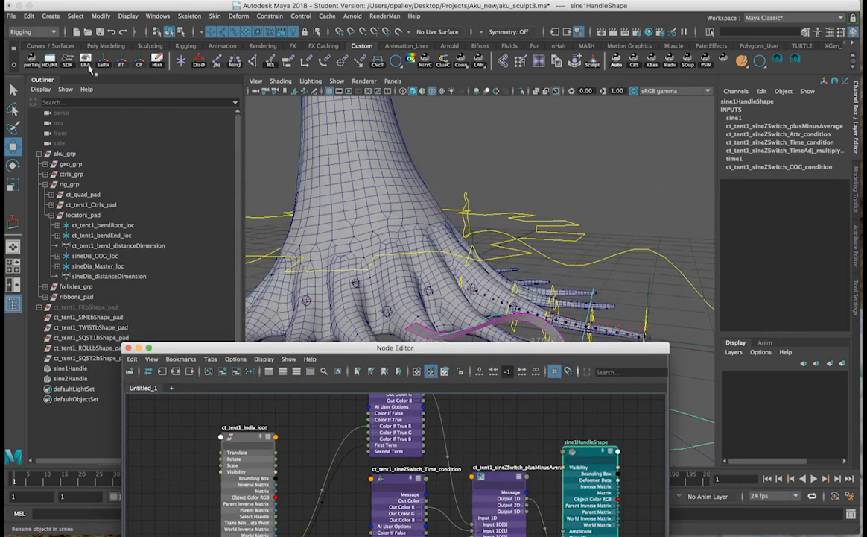
# Try setting up Set Driven Key with sine1HandleShape as driven, then load sine1Handle as both driver and driven
pyautogui.click(67, 60)
pyautogui.moveTo(502, 352); pyautogui.dragTo(515, 463)
pyautogui.click(301, 415)
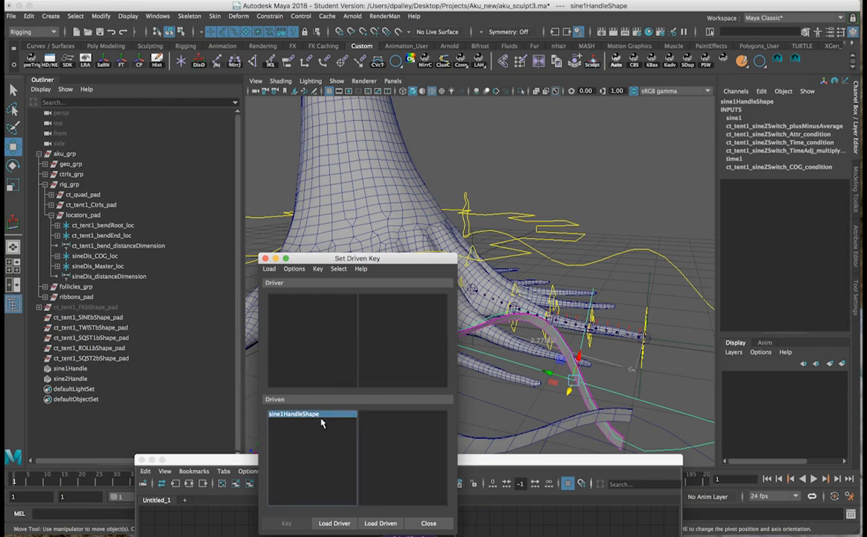
pyautogui.click(627, 395)
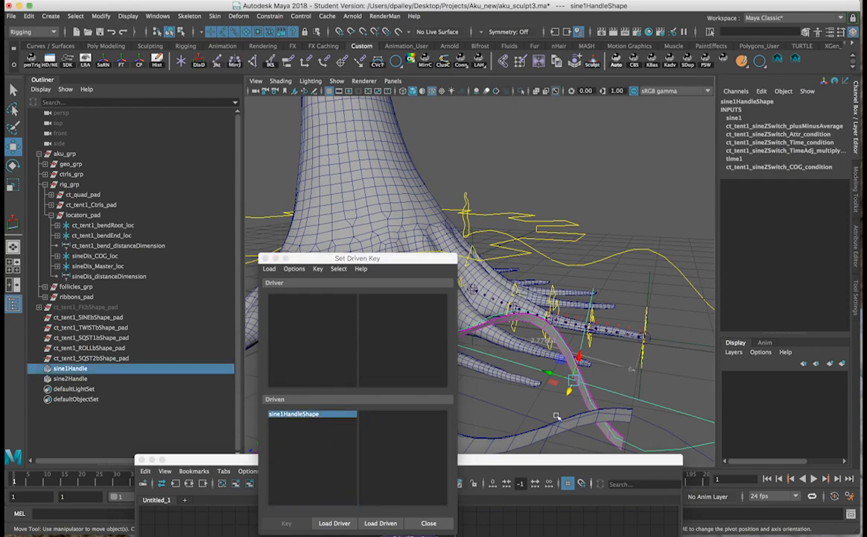
pyautogui.click(335, 523)
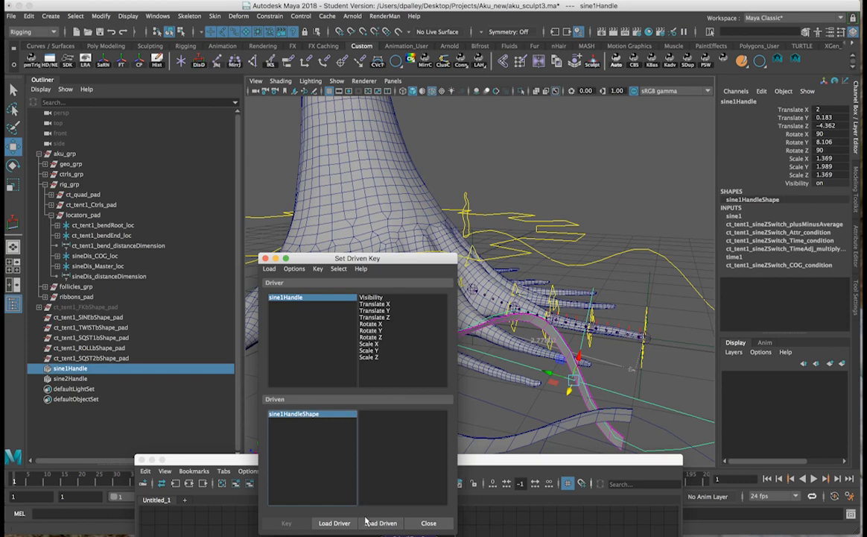
pyautogui.click(381, 523)
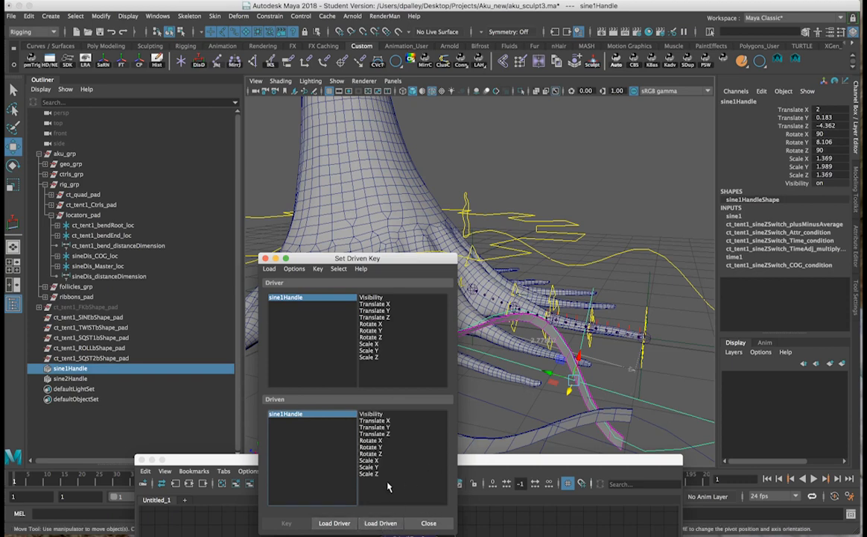
# Try replacing the driven object in Set Driven Key with the sine1HandleShape node selected in the Node Editor
pyautogui.moveTo(567, 462); pyautogui.dragTo(718, 290)
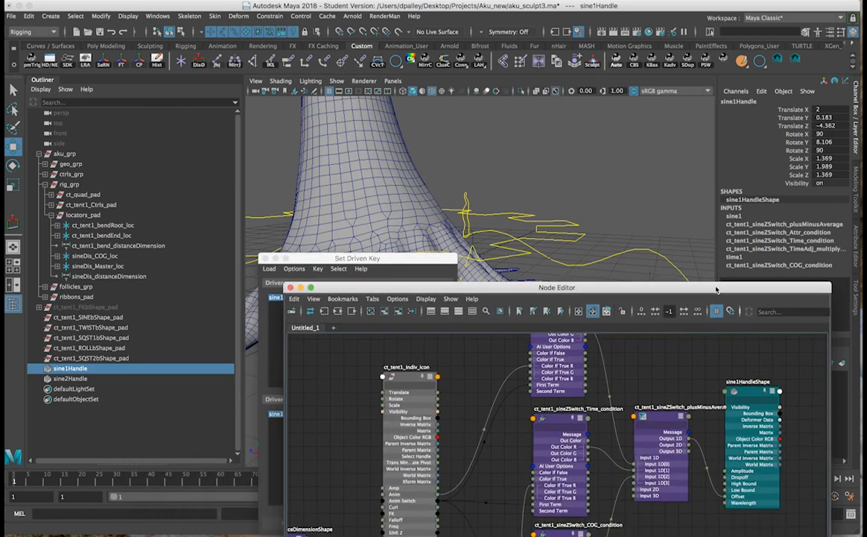
pyautogui.click(751, 393)
pyautogui.click(411, 364)
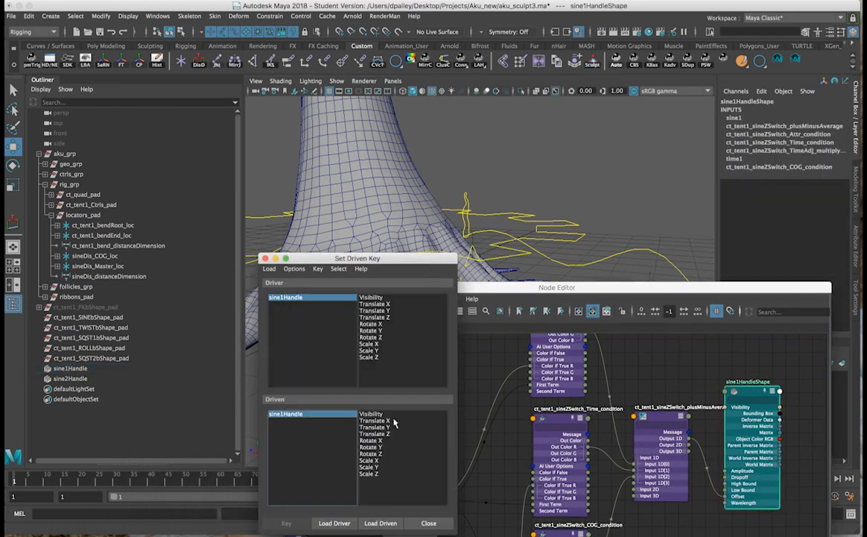
pyautogui.click(379, 522)
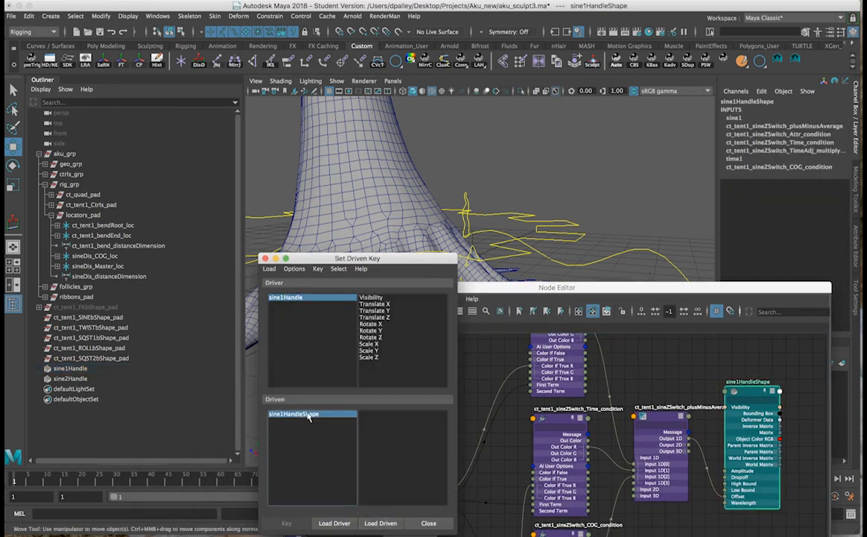
# Try loading sine1Handle as the driven object, then step down to its shape and load that as driven instead
pyautogui.moveTo(338, 258); pyautogui.dragTo(235, 182)
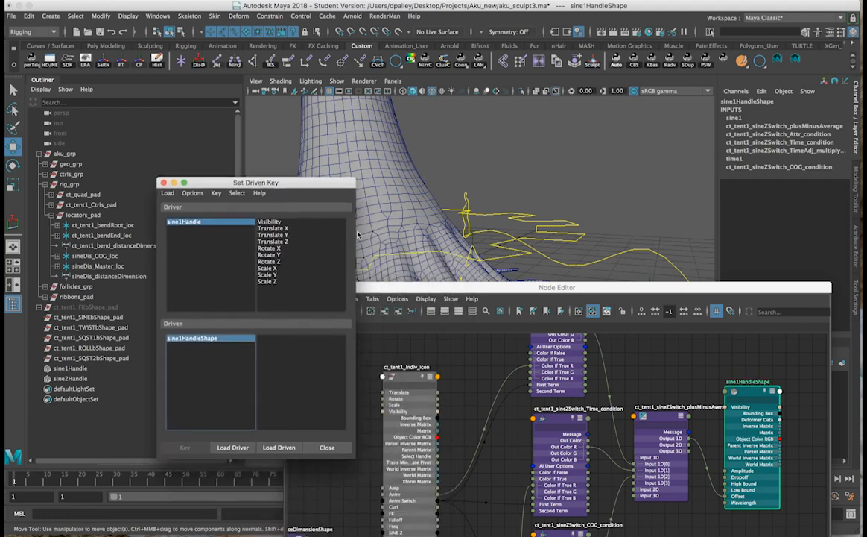
pyautogui.moveTo(601, 289); pyautogui.dragTo(598, 476)
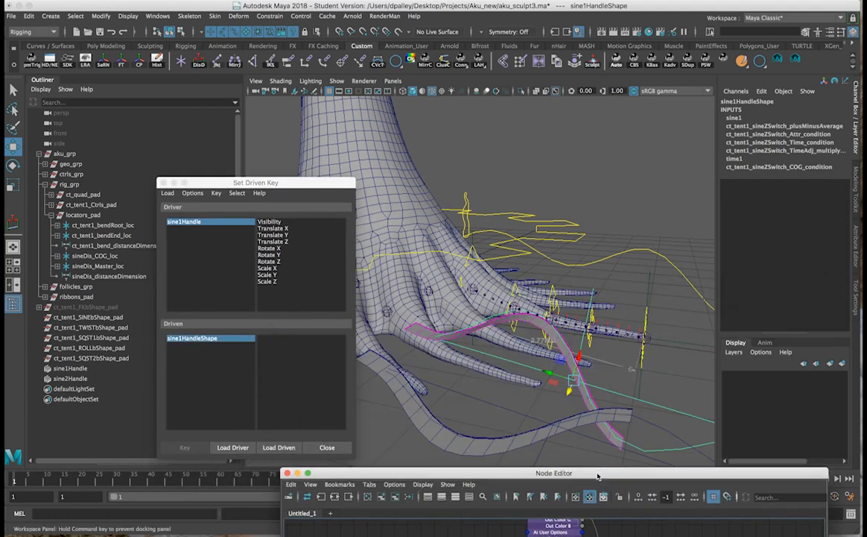
pyautogui.click(675, 421)
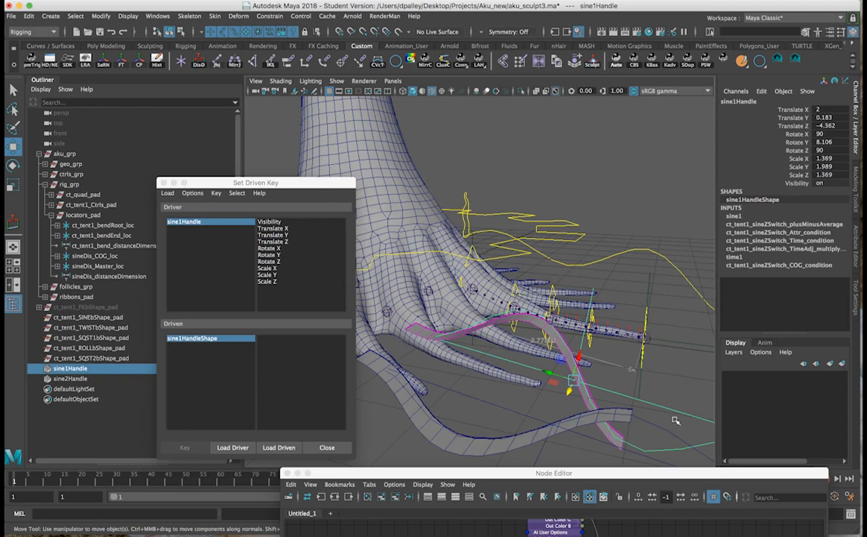
pyautogui.click(276, 447)
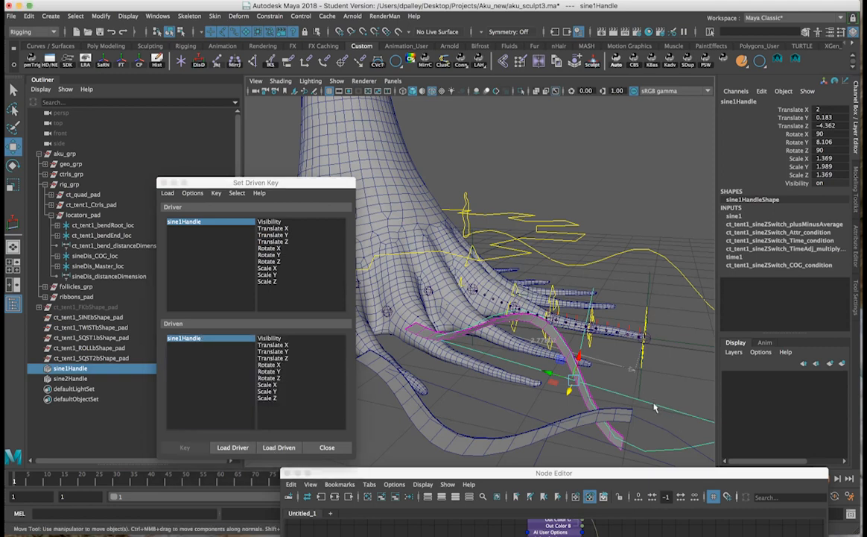
pyautogui.press('Down')
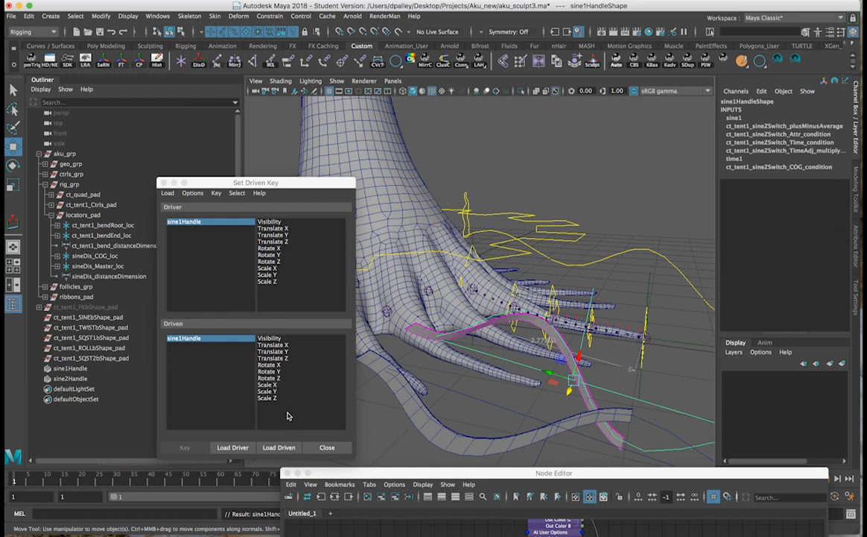
pyautogui.click(277, 446)
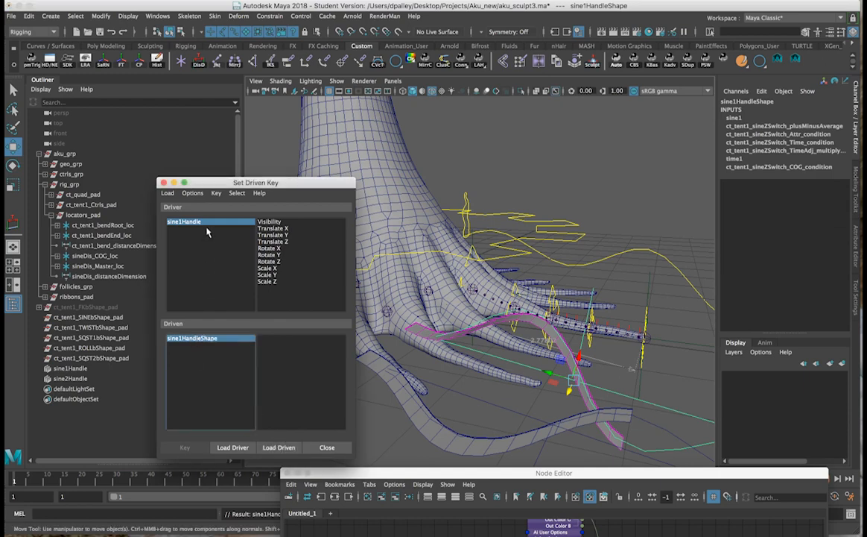
# Load ct_tent1_indiv_icon as the driver in Set Driven Key and choose sine1HandleShape in the driven list
pyautogui.click(467, 223)
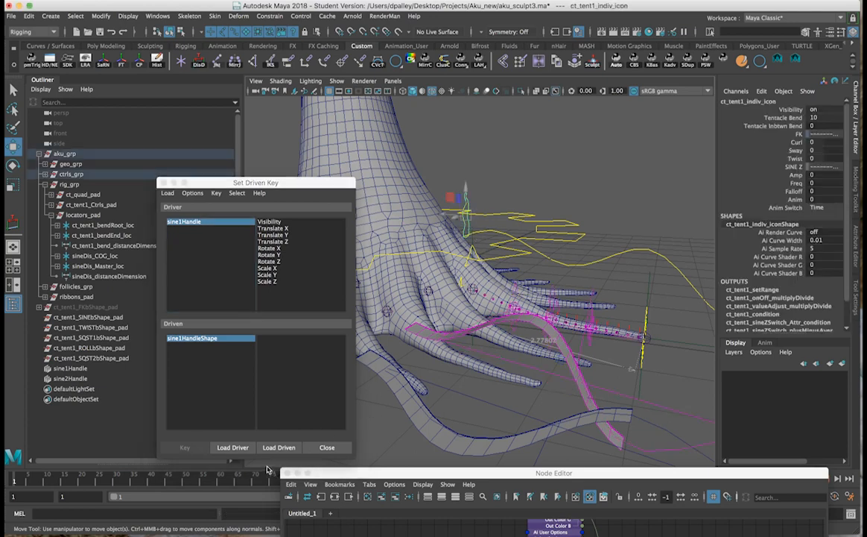
pyautogui.click(235, 449)
pyautogui.click(227, 339)
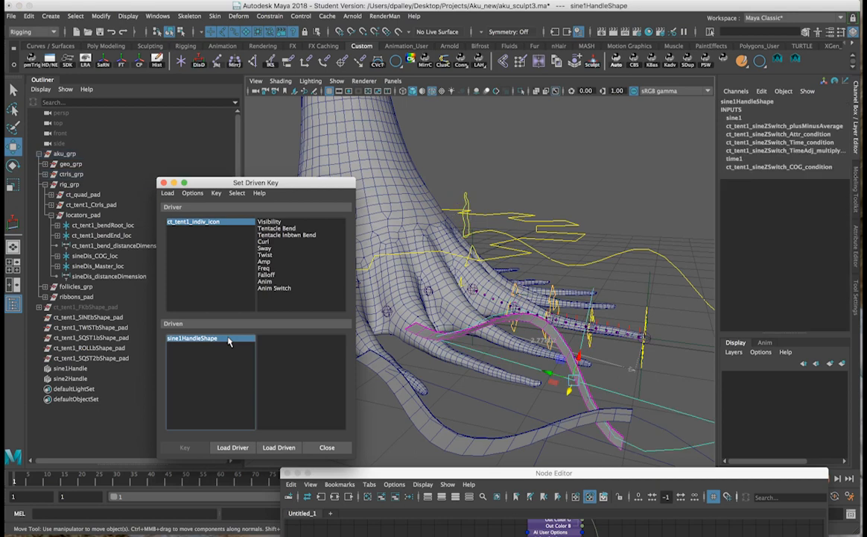
# Reselect sine1HandleShape in the node network, try reloading it as driven, and load it as driver to look through its attributes
pyautogui.moveTo(603, 480); pyautogui.dragTo(589, 243)
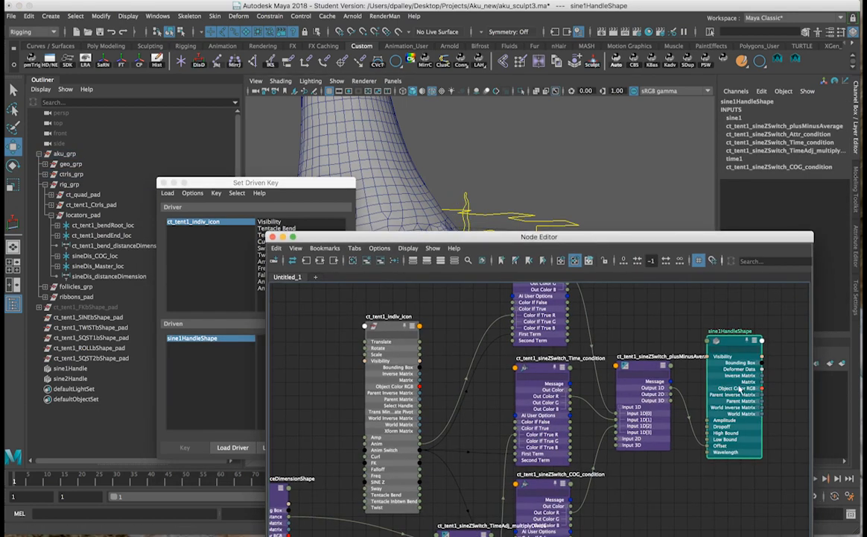
pyautogui.click(735, 309)
pyautogui.click(735, 345)
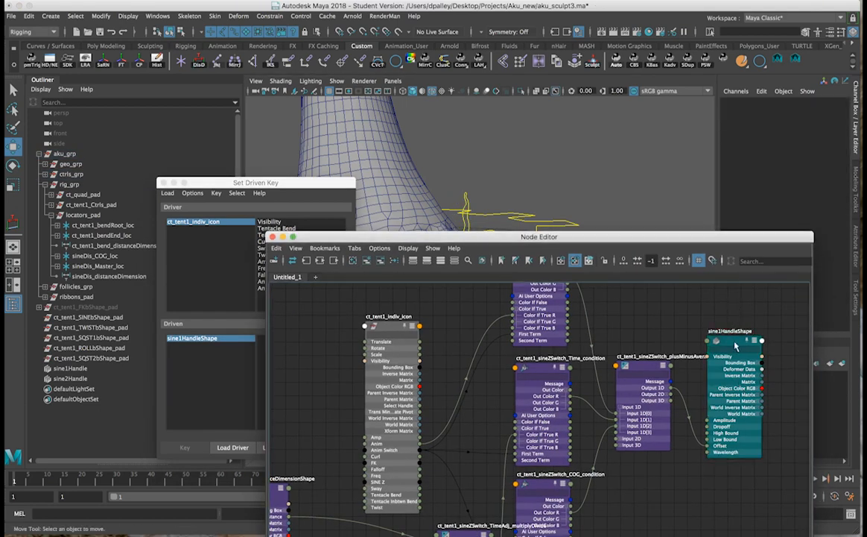
pyautogui.click(267, 184)
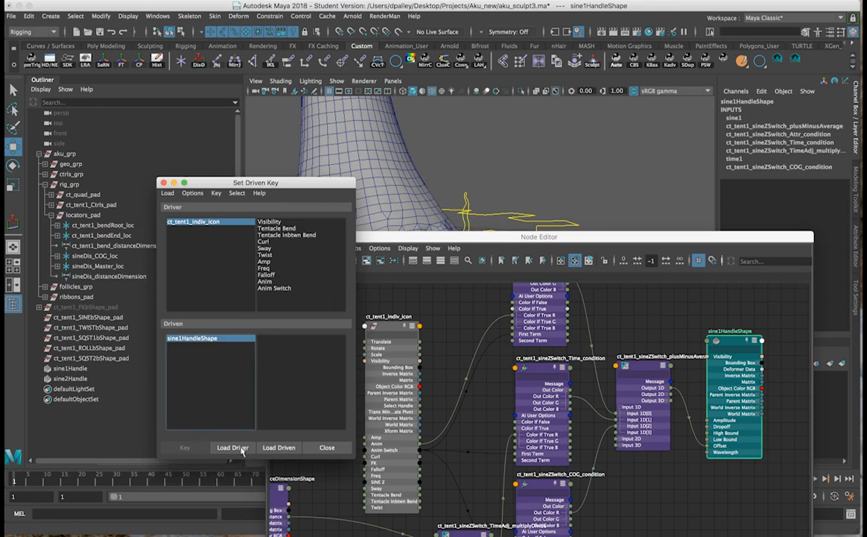
pyautogui.click(269, 447)
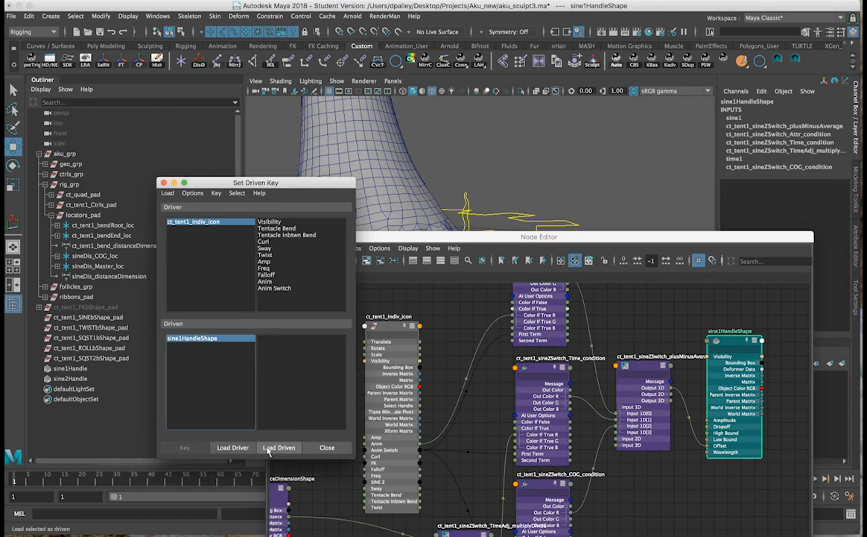
pyautogui.click(232, 446)
pyautogui.scroll(-3, 305, 261)
pyautogui.scroll(-10, 304, 262)
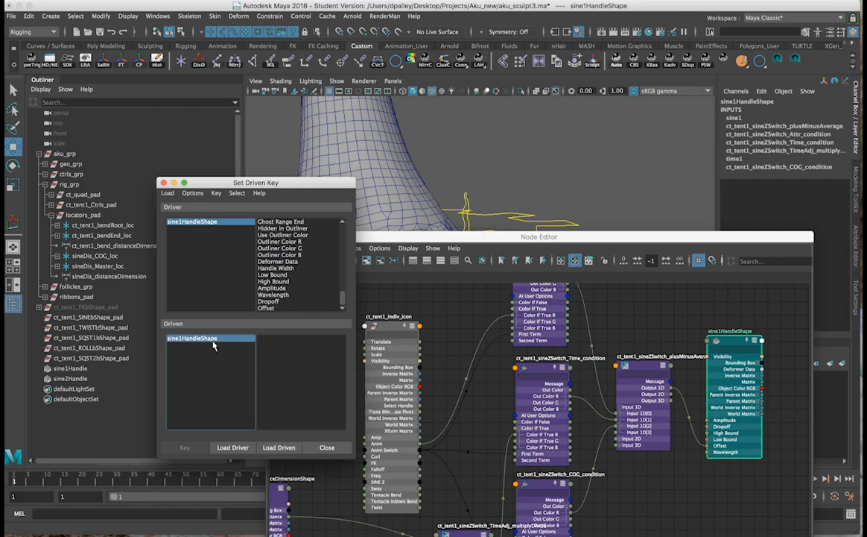
# Try loading the sine2 and sine1 handle shapes together as driven objects, check each for attributes, and close Set Driven Key
pyautogui.moveTo(635, 237); pyautogui.dragTo(635, 515)
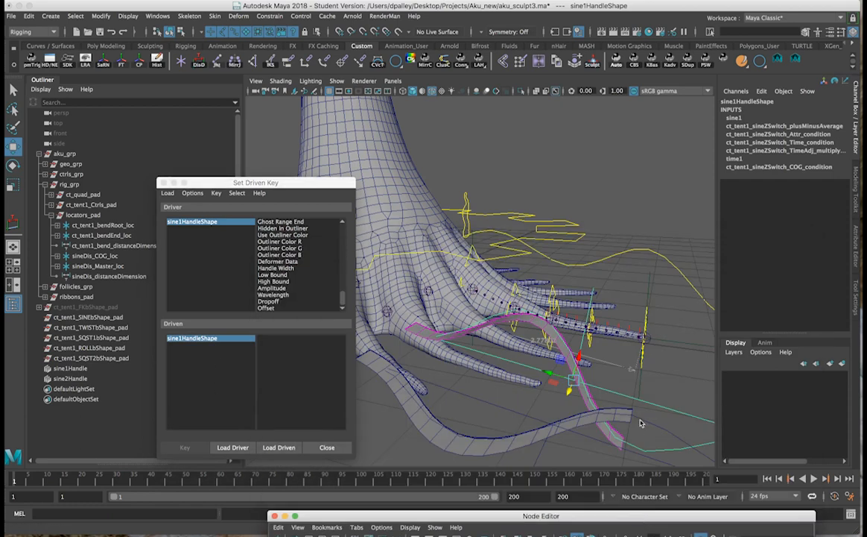
pyautogui.click(618, 447)
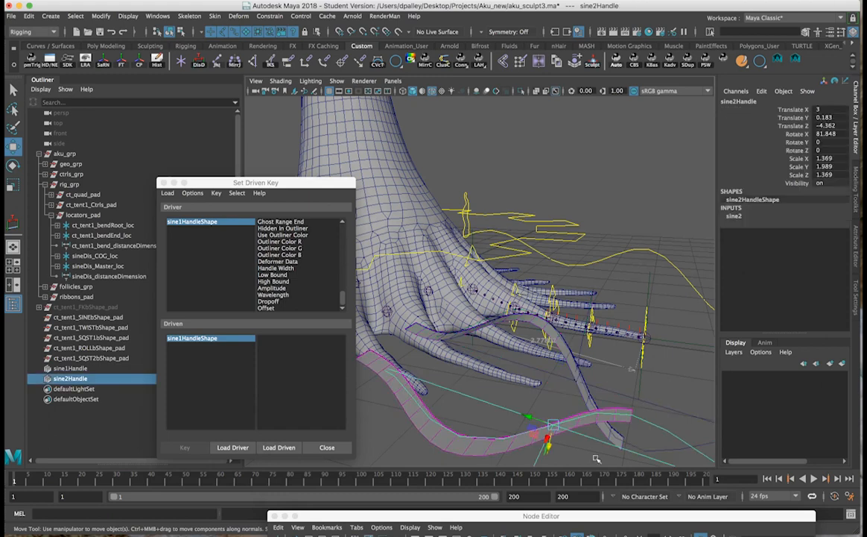
pyautogui.keyDown('shift'); pyautogui.click(644, 403); pyautogui.keyUp('shift')
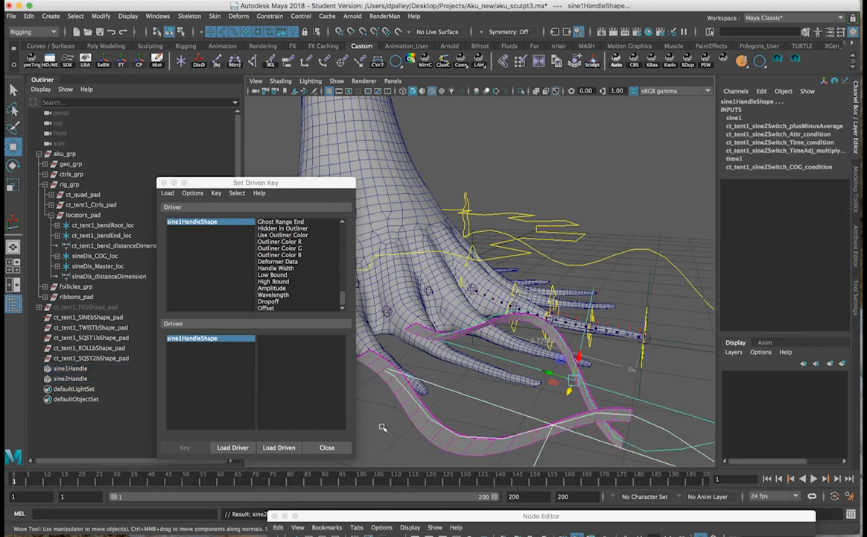
pyautogui.click(279, 447)
pyautogui.click(212, 345)
pyautogui.click(196, 338)
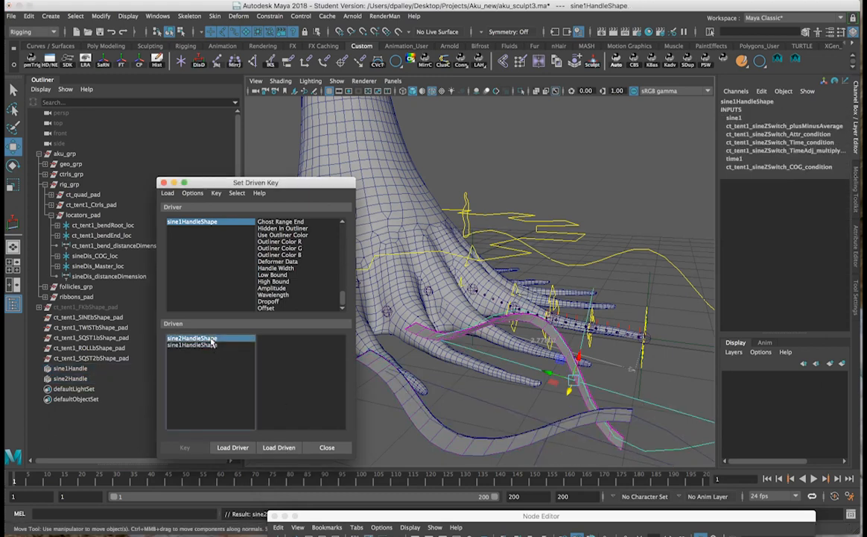
pyautogui.click(212, 346)
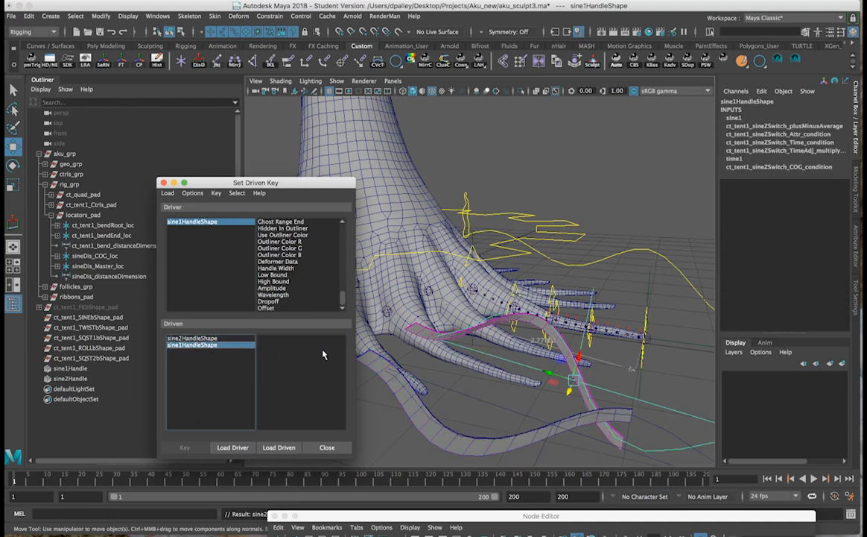
pyautogui.click(331, 447)
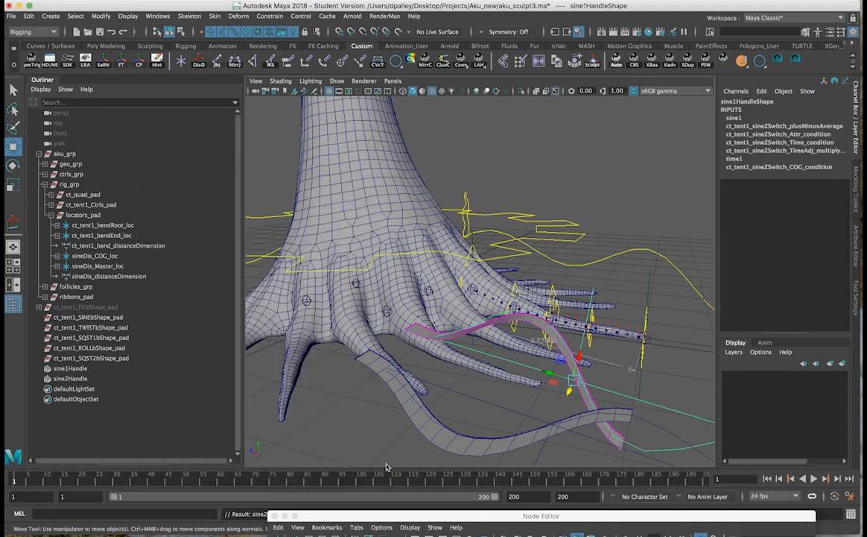
# Bring the node network back into view, add a setRange node beside the COG condition node, and expand its attributes
pyautogui.moveTo(430, 516); pyautogui.dragTo(205, 79)
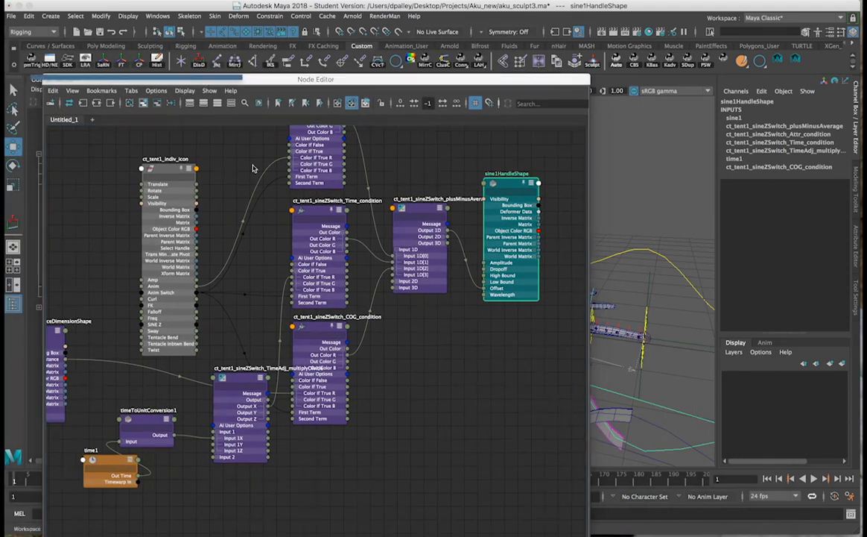
pyautogui.click(426, 329)
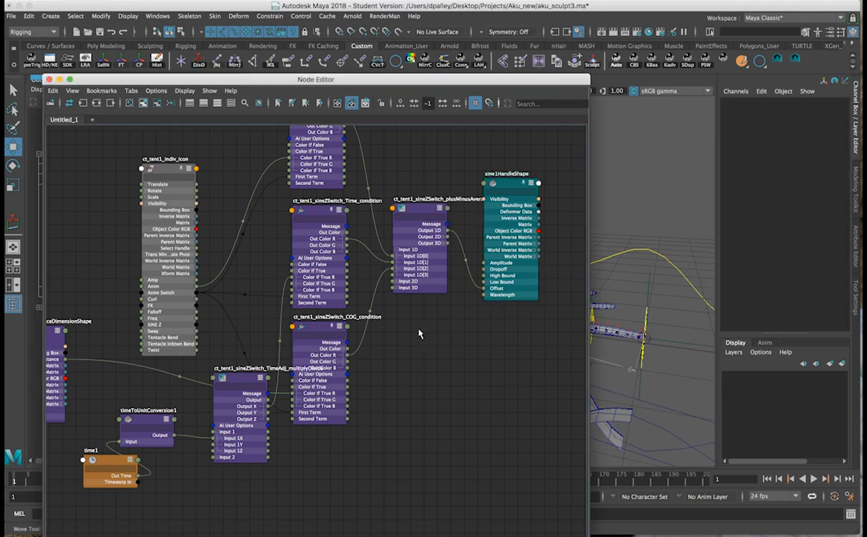
pyautogui.press('Tab')
pyautogui.write('set')
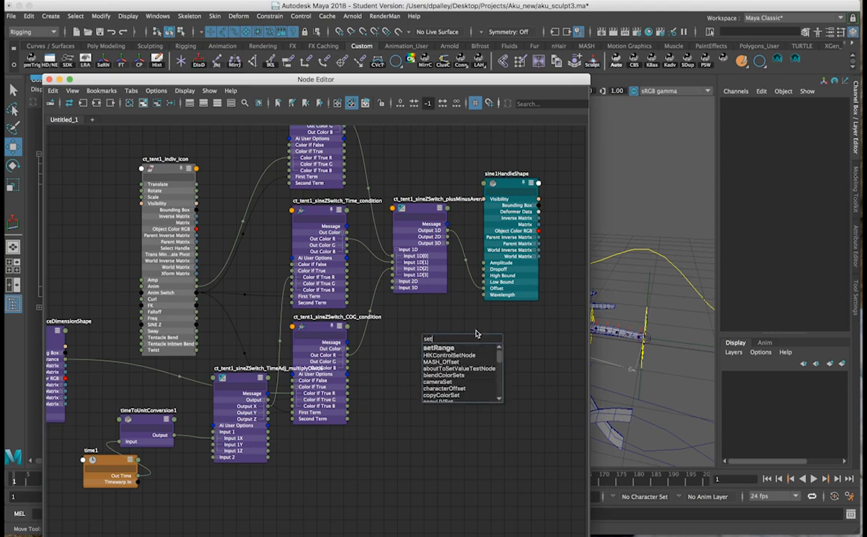
pyautogui.press('Return')
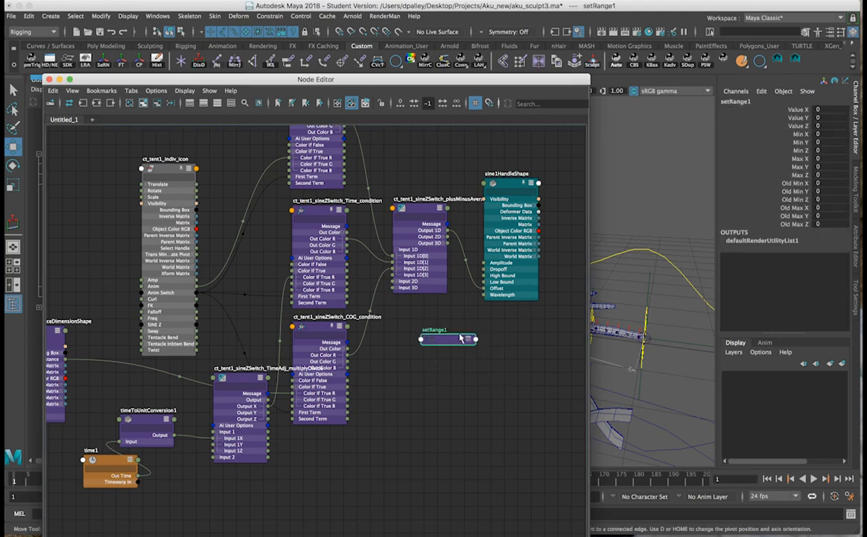
pyautogui.click(469, 340)
pyautogui.moveTo(454, 345); pyautogui.dragTo(436, 325)
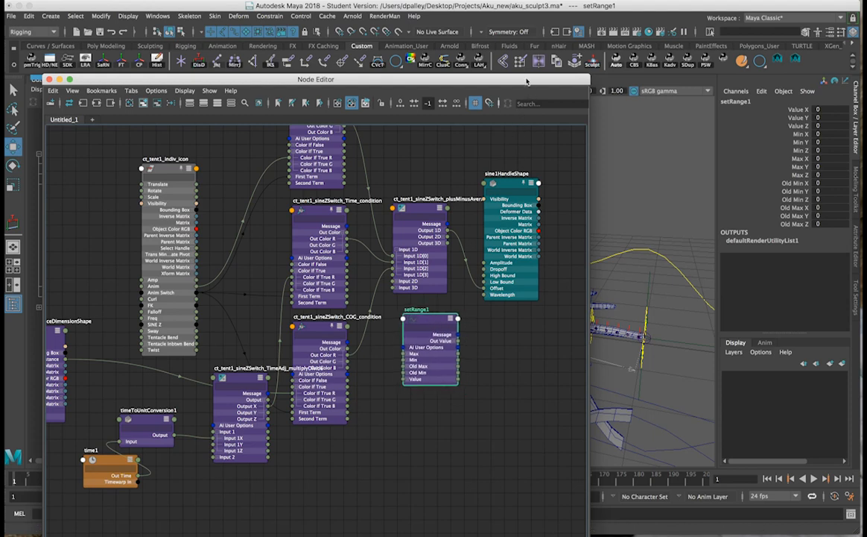
pyautogui.moveTo(527, 79); pyautogui.dragTo(489, 47)
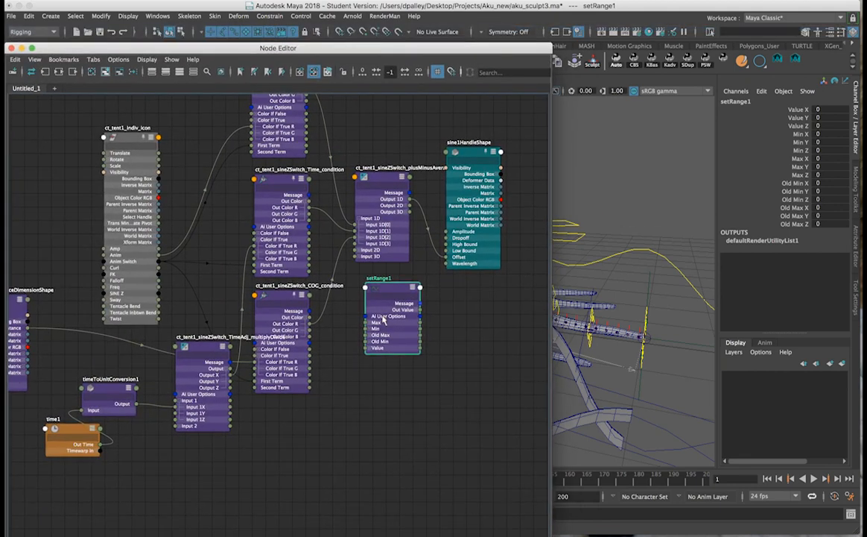
# Connect the control's Amp, Freq and Falloff attributes to Value X, Value Y and Value Z of the setRange node respectively
pyautogui.click(371, 348)
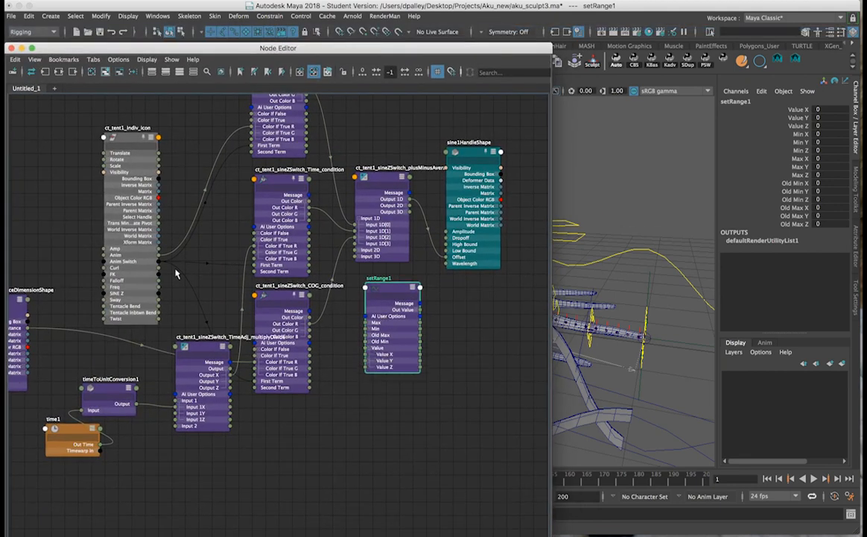
pyautogui.moveTo(159, 249); pyautogui.dragTo(365, 354)
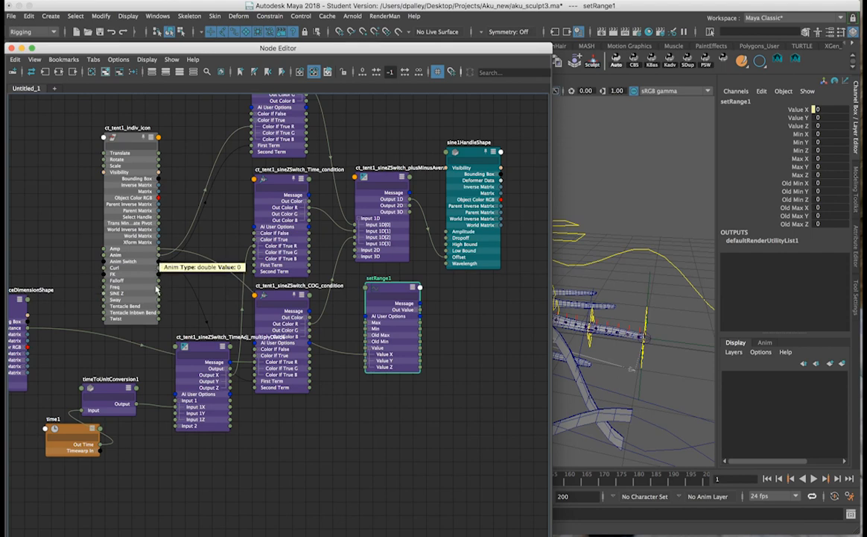
pyautogui.moveTo(158, 289); pyautogui.dragTo(365, 360)
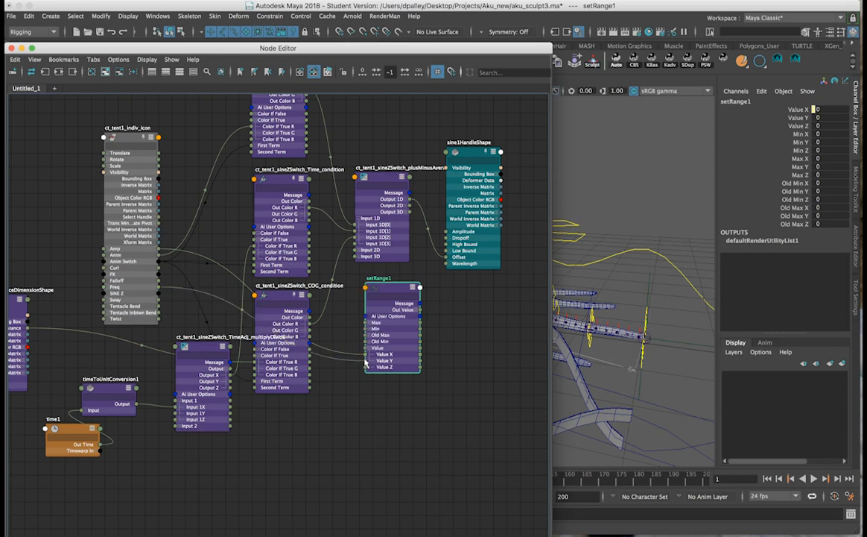
pyautogui.moveTo(158, 283); pyautogui.dragTo(364, 368)
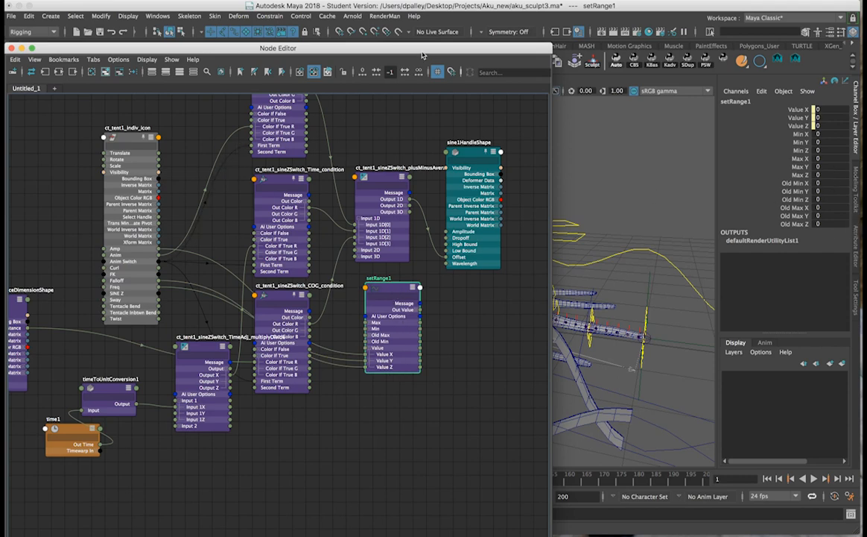
# Scrub Amp and Freq on ct_tent1_indiv_icon up to 10 and back to 0 to check the range of the sine attributes
pyautogui.moveTo(397, 48); pyautogui.dragTo(258, 33)
pyautogui.click(509, 226)
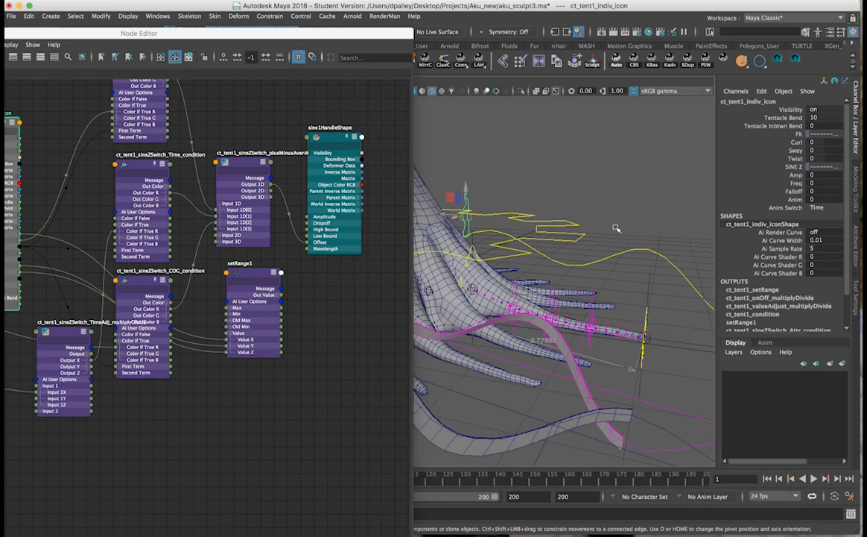
pyautogui.click(797, 176)
pyautogui.moveTo(596, 184); pyautogui.dragTo(704, 185, button='middle')
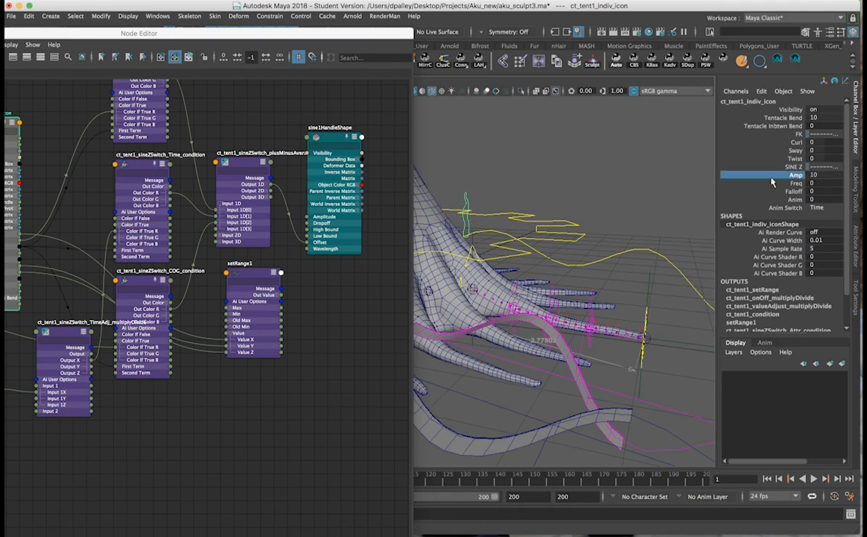
pyautogui.moveTo(521, 184); pyautogui.dragTo(492, 184, button='middle')
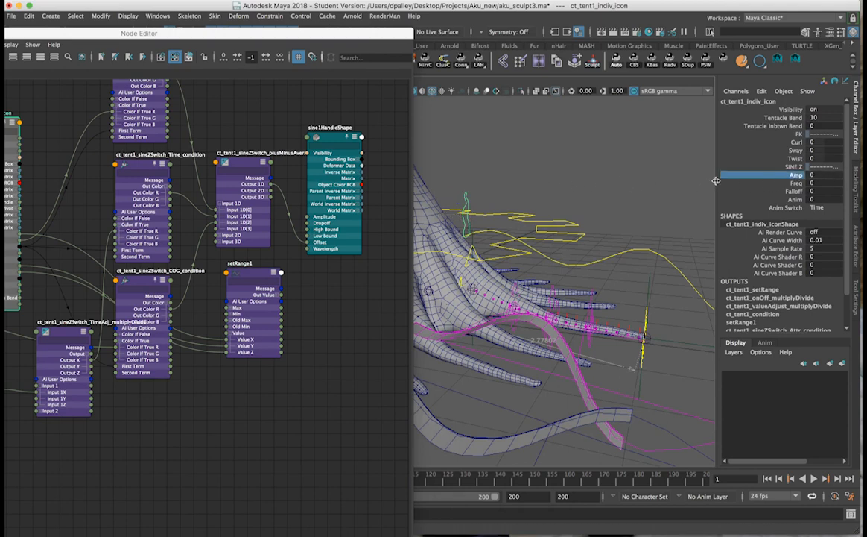
pyautogui.click(796, 183)
pyautogui.press('z')
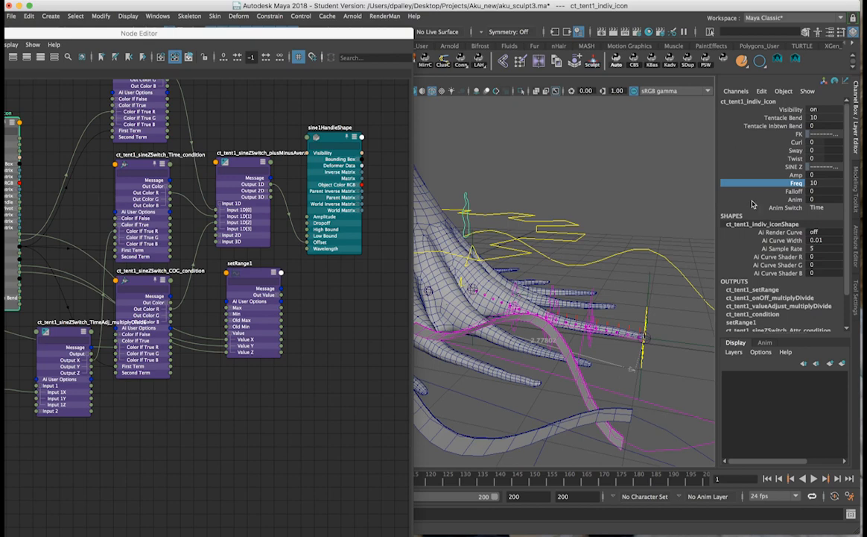
pyautogui.click(794, 191)
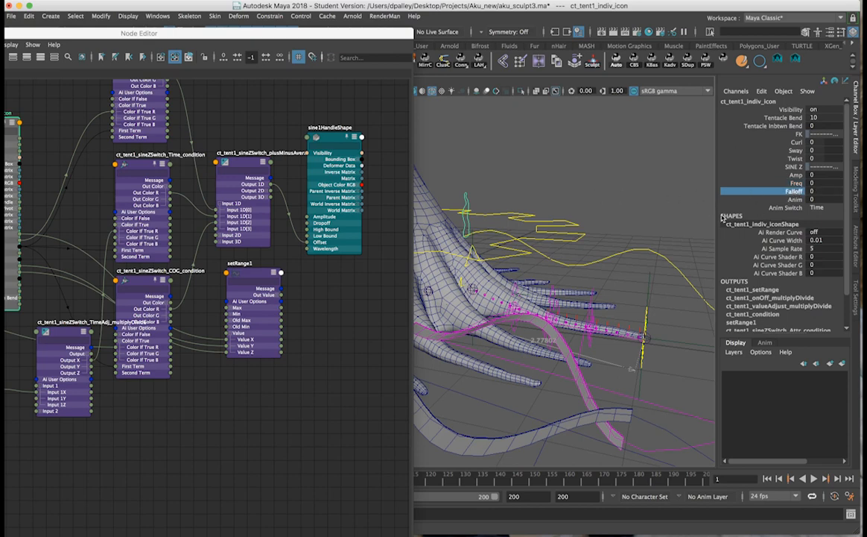
# Set Old Max X, Y and Z of setRange1 to 10
pyautogui.click(240, 275)
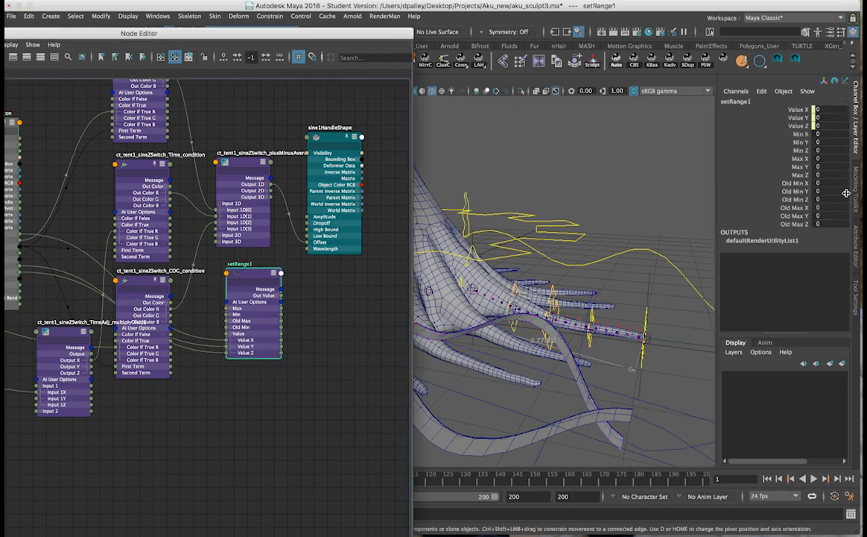
pyautogui.moveTo(829, 207); pyautogui.dragTo(832, 223)
pyautogui.write('10')
pyautogui.press('Return')
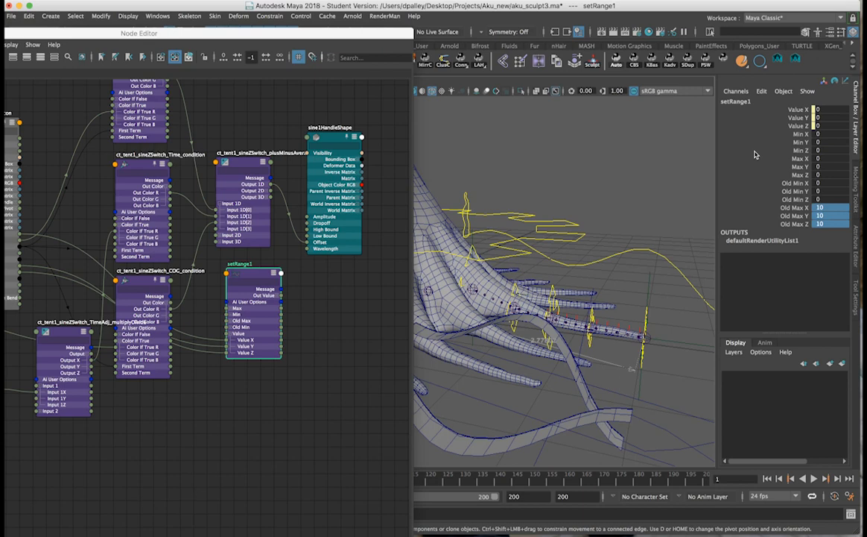
# Try a sine1 Amplitude of 1.5 on sine1Handle and inspect the wave's height from several angles
pyautogui.keyDown('alt'); pyautogui.moveTo(507, 262); pyautogui.dragTo(567, 249); pyautogui.keyUp('alt')
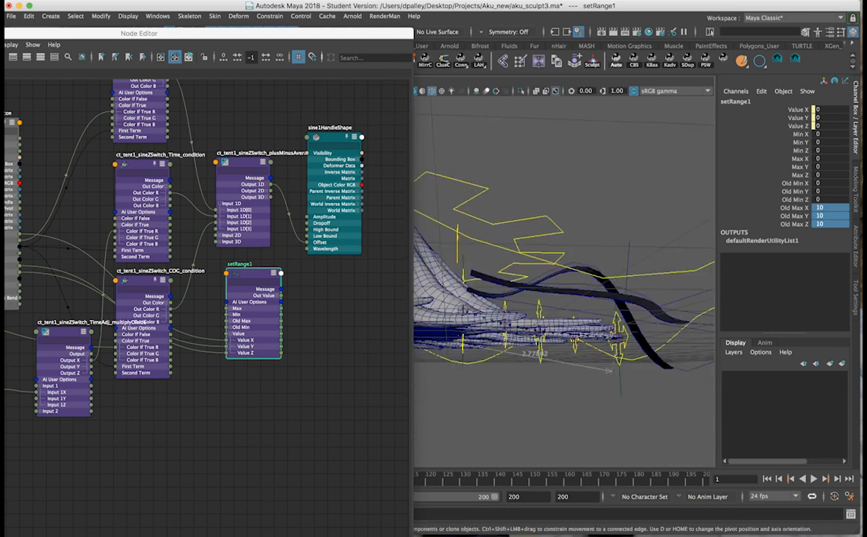
pyautogui.moveTo(758, 182); pyautogui.dragTo(745, 192)
pyautogui.keyDown('alt'); pyautogui.moveTo(627, 210); pyautogui.dragTo(567, 262); pyautogui.keyUp('alt')
pyautogui.click(629, 286)
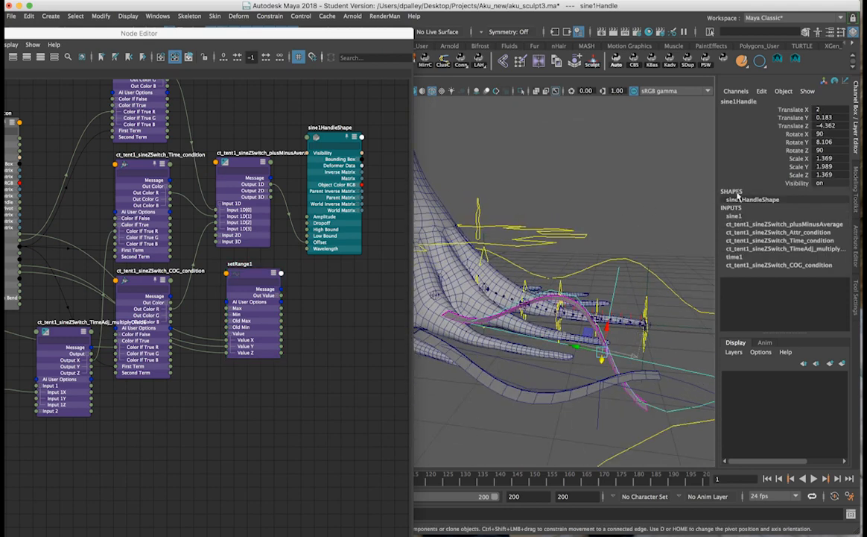
pyautogui.click(735, 217)
pyautogui.click(789, 232)
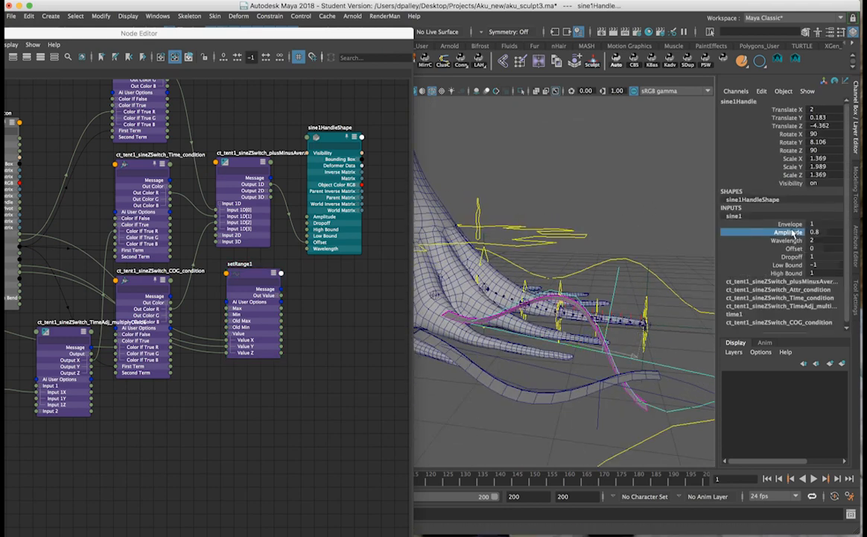
pyautogui.moveTo(658, 240); pyautogui.dragTo(647, 241, button='middle')
pyautogui.keyDown('alt'); pyautogui.moveTo(624, 247); pyautogui.dragTo(592, 242); pyautogui.keyUp('alt')
pyautogui.moveTo(594, 243); pyautogui.dragTo(596, 243, button='middle')
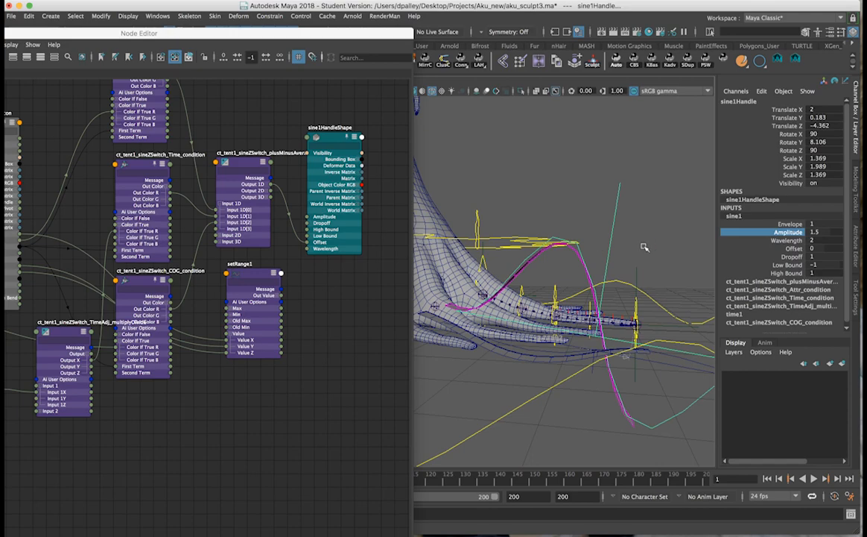
pyautogui.keyDown('alt'); pyautogui.moveTo(643, 257); pyautogui.dragTo(578, 246); pyautogui.keyUp('alt')
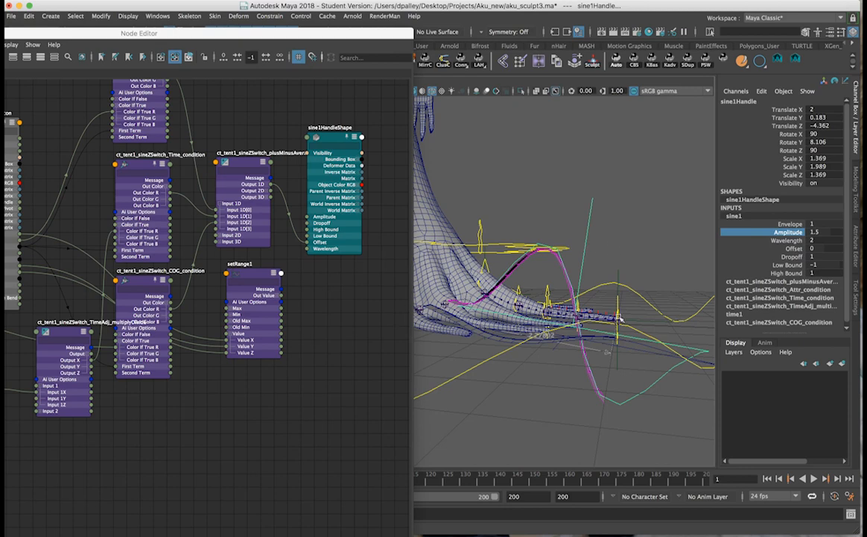
pyautogui.keyDown('alt'); pyautogui.moveTo(549, 246); pyautogui.dragTo(653, 279); pyautogui.keyUp('alt')
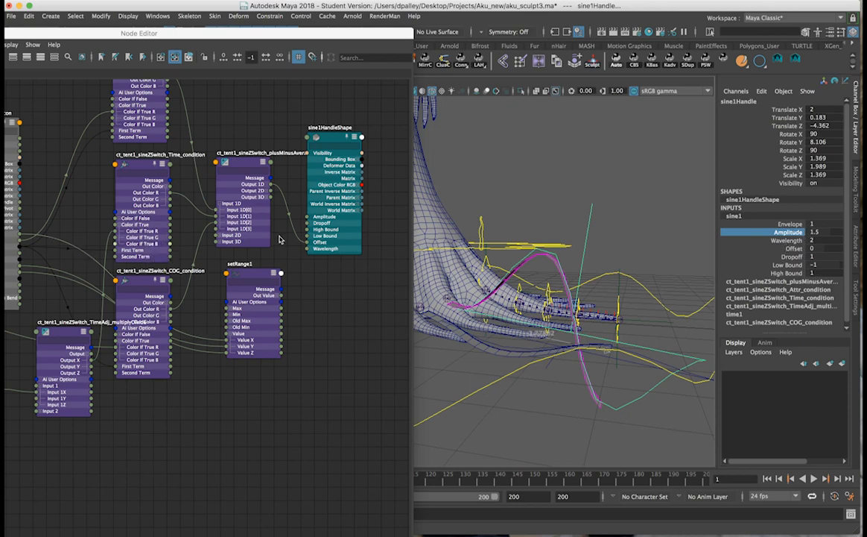
# Set Max X of setRange1 to 1.5
pyautogui.click(335, 138)
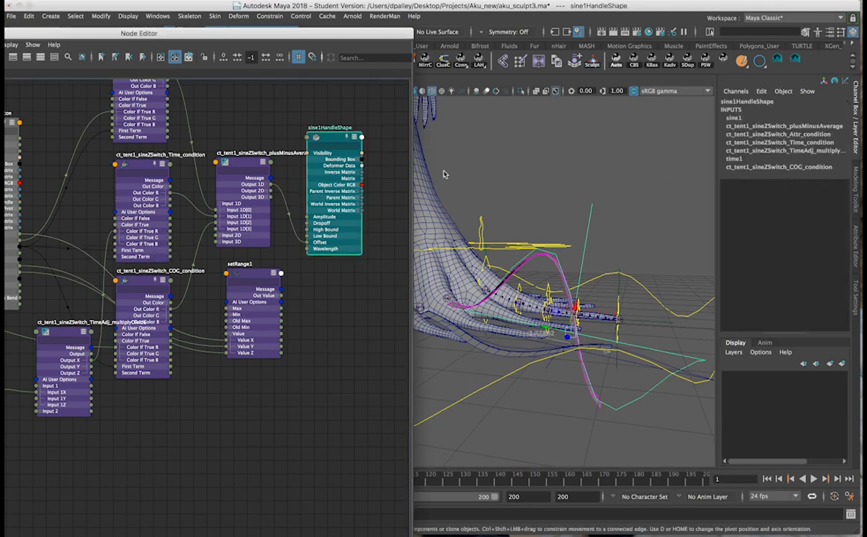
pyautogui.click(243, 277)
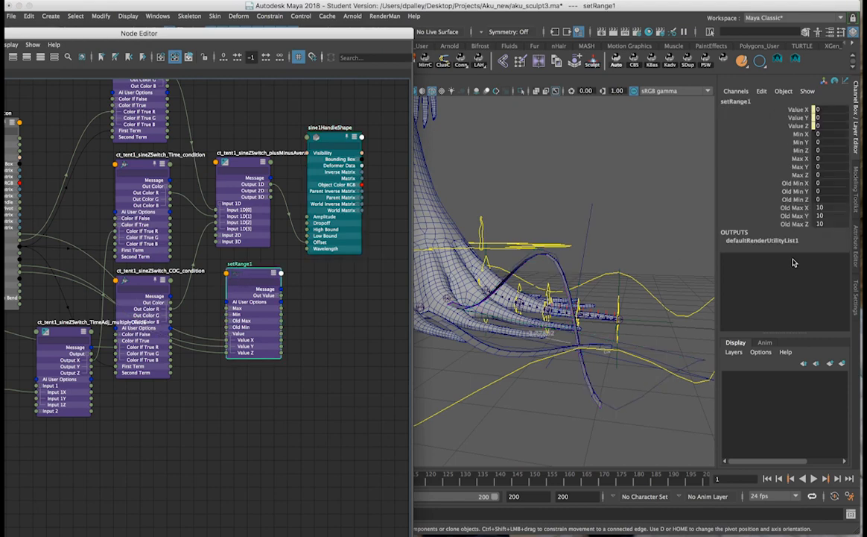
pyautogui.click(833, 161)
pyautogui.write('1.5')
pyautogui.press('Return')
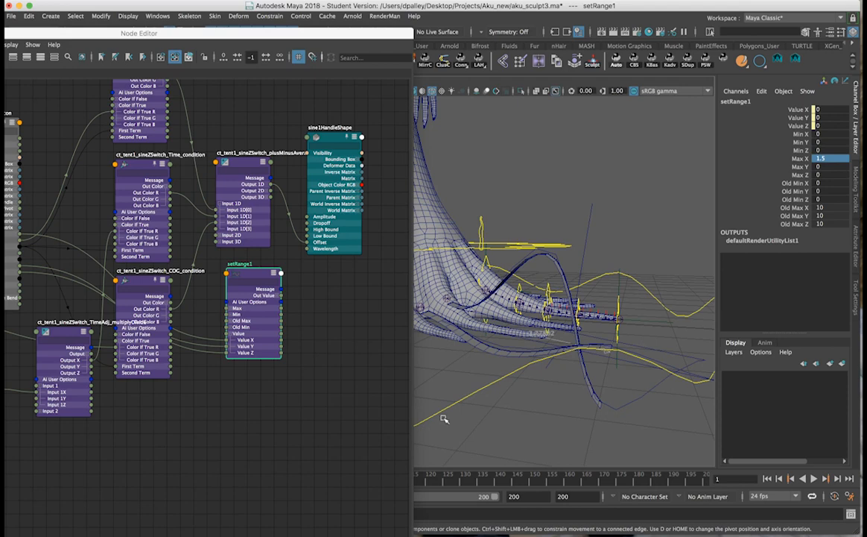
# Set the Amplitude of the sine1 deformer on sine1Handle to 0.8
pyautogui.click(585, 237)
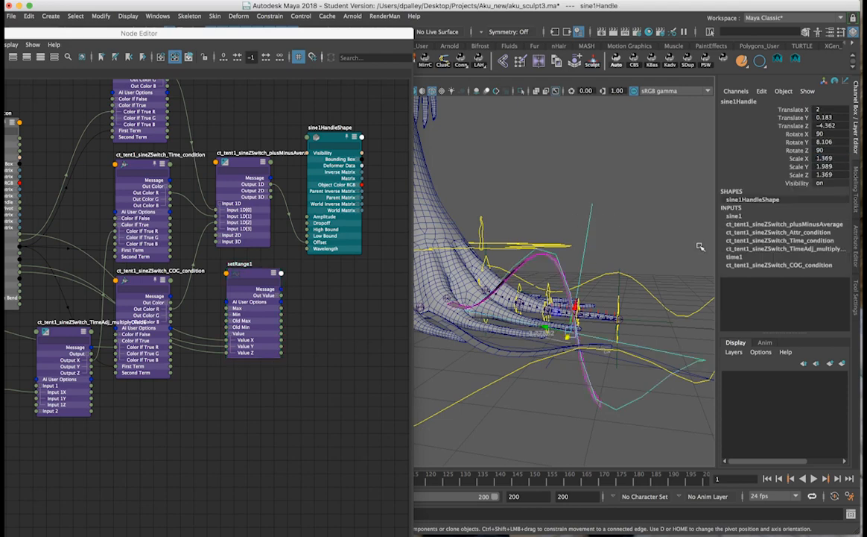
pyautogui.click(742, 217)
pyautogui.click(727, 232)
pyautogui.moveTo(611, 225); pyautogui.dragTo(600, 224, button='middle')
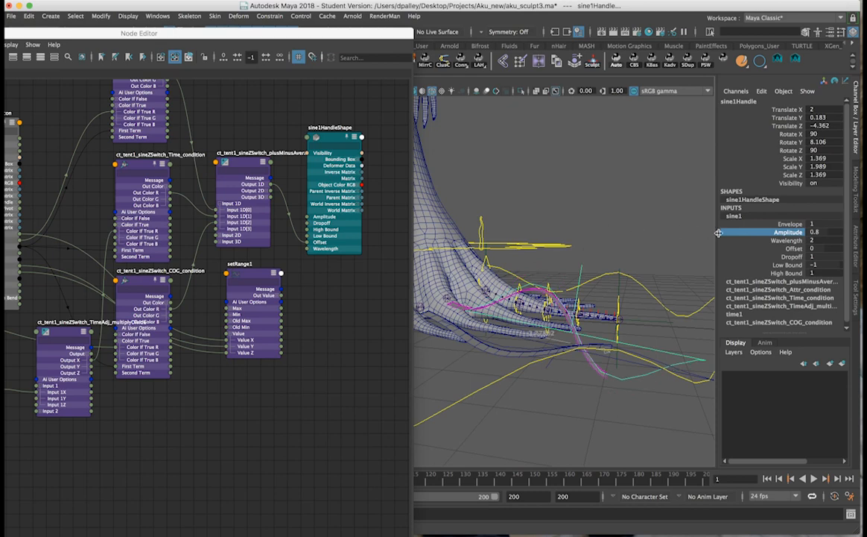
# Try low sine1 Wavelength values of 0.2 and 0.3, and play the animation to judge the tight wave
pyautogui.click(787, 242)
pyautogui.moveTo(585, 235); pyautogui.dragTo(574, 235, button='middle')
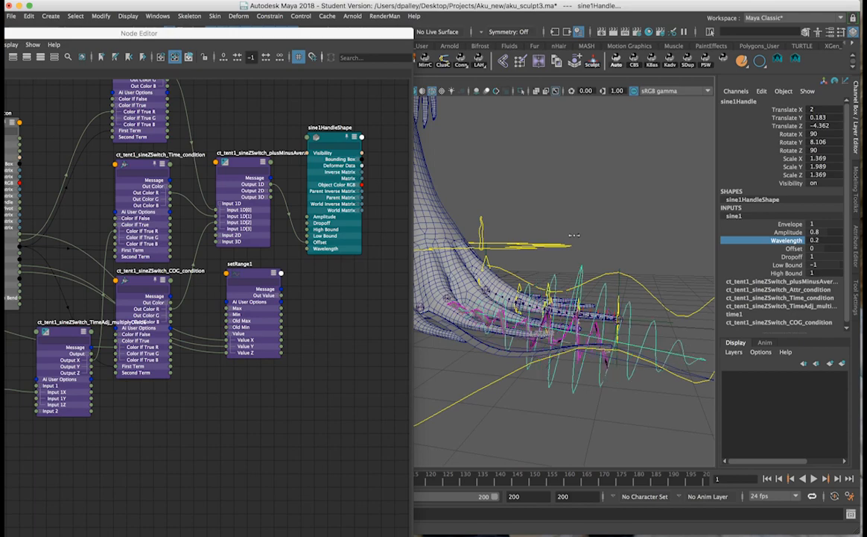
pyautogui.keyDown('alt'); pyautogui.moveTo(576, 237); pyautogui.dragTo(653, 307); pyautogui.keyUp('alt')
pyautogui.moveTo(621, 292); pyautogui.dragTo(626, 292, button='middle')
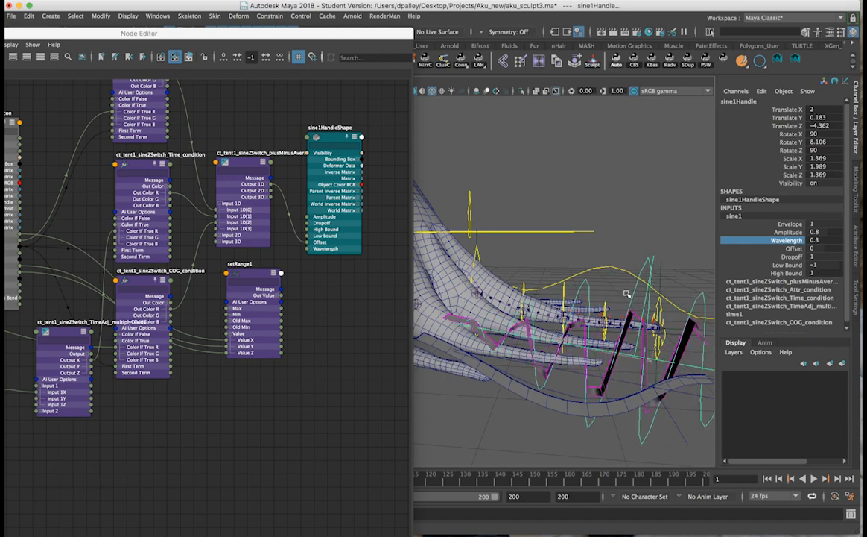
pyautogui.click(814, 479)
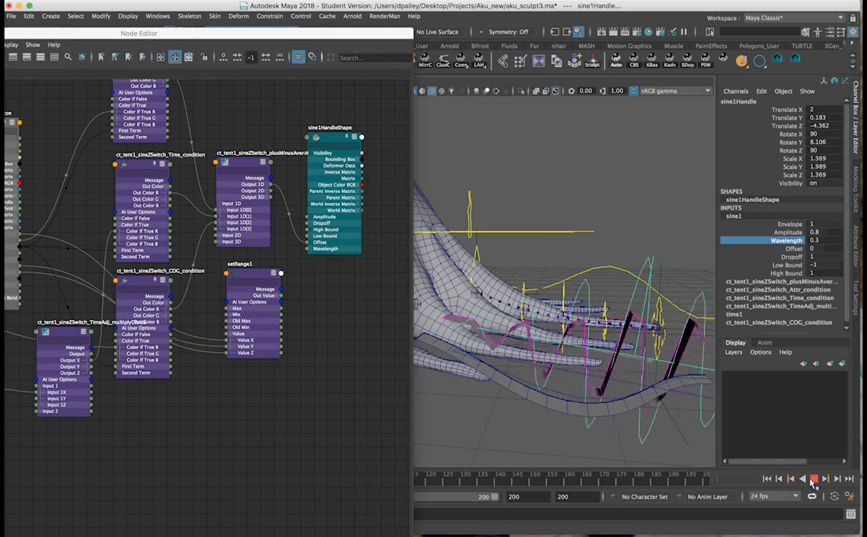
pyautogui.click(813, 480)
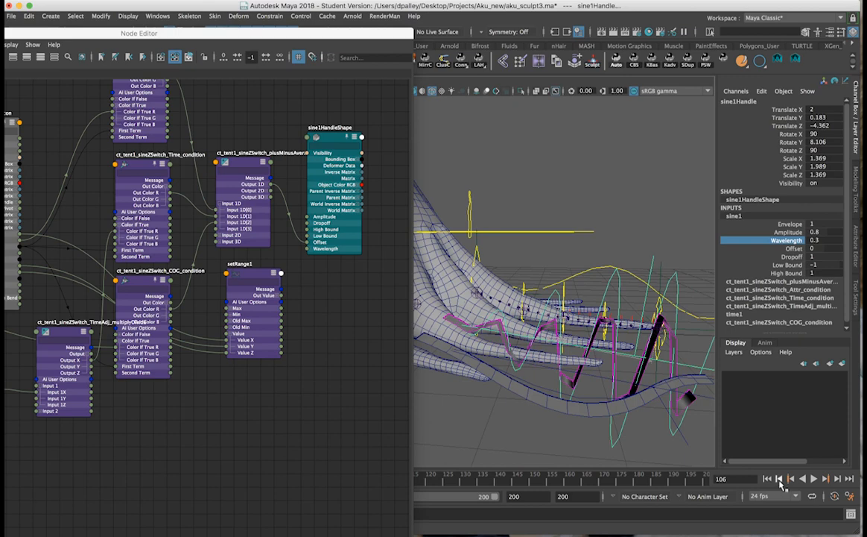
# Set the sine1 Wavelength to 5 and play the animation to judge the long wave
pyautogui.moveTo(566, 247); pyautogui.dragTo(591, 246, button='middle')
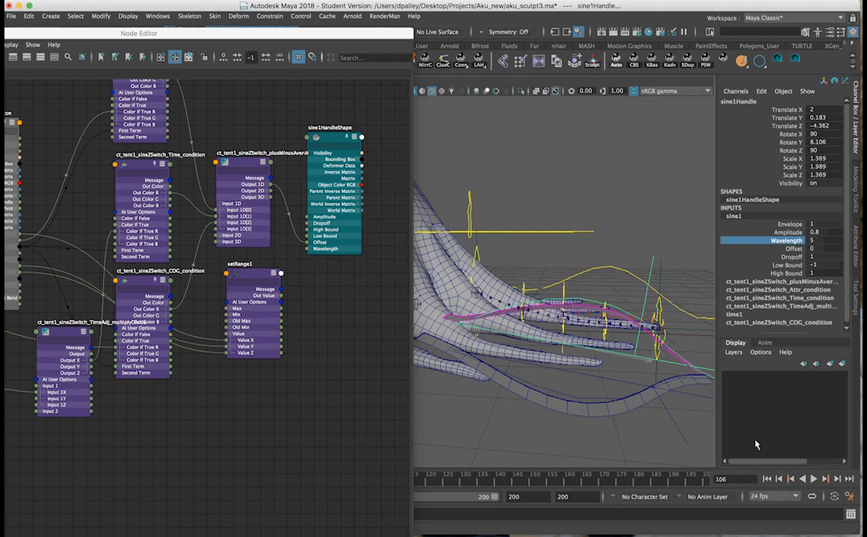
pyautogui.click(814, 479)
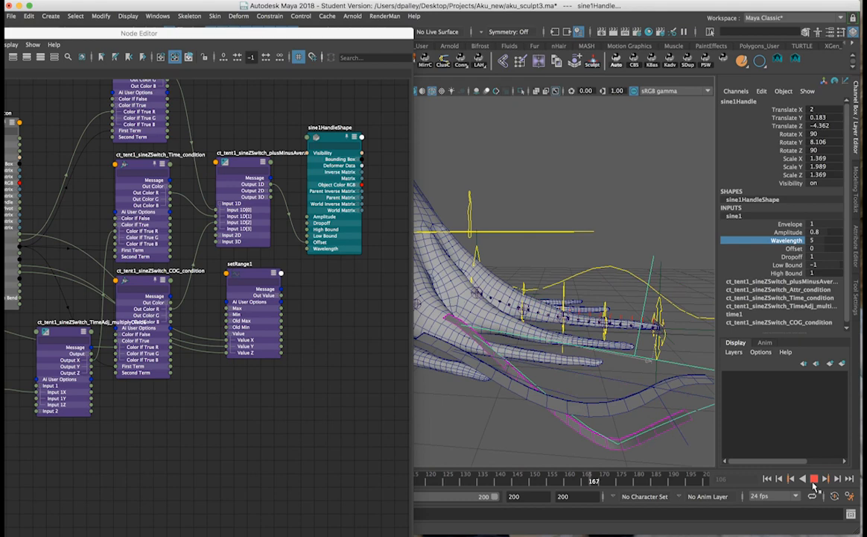
pyautogui.click(815, 481)
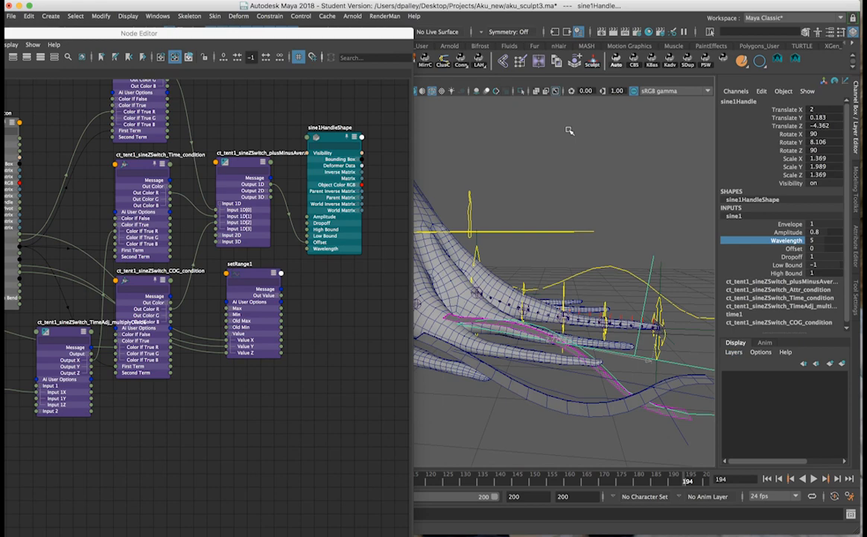
# Set Min Y of setRange1 to 0.3 and Max Y to 5
pyautogui.click(243, 277)
pyautogui.doubleClick(820, 143)
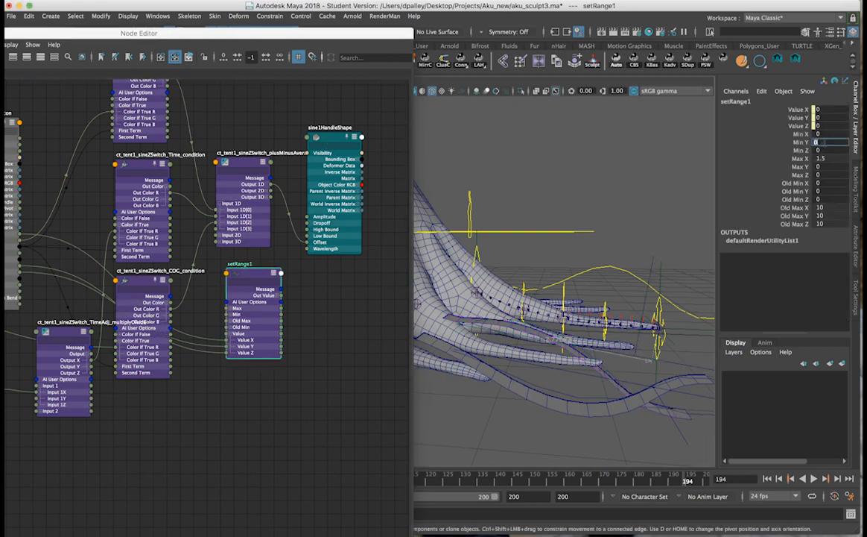
pyautogui.press('Return')
pyautogui.doubleClick(820, 167)
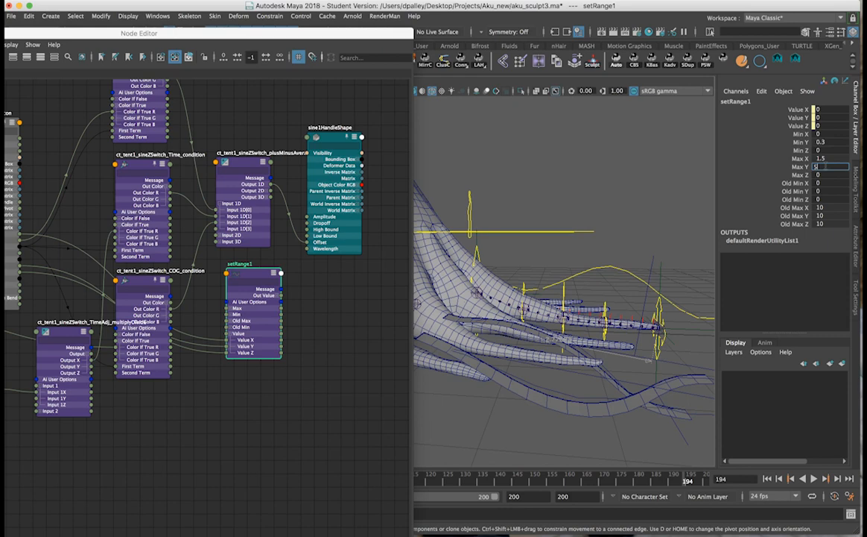
pyautogui.press('Return')
pyautogui.doubleClick(823, 175)
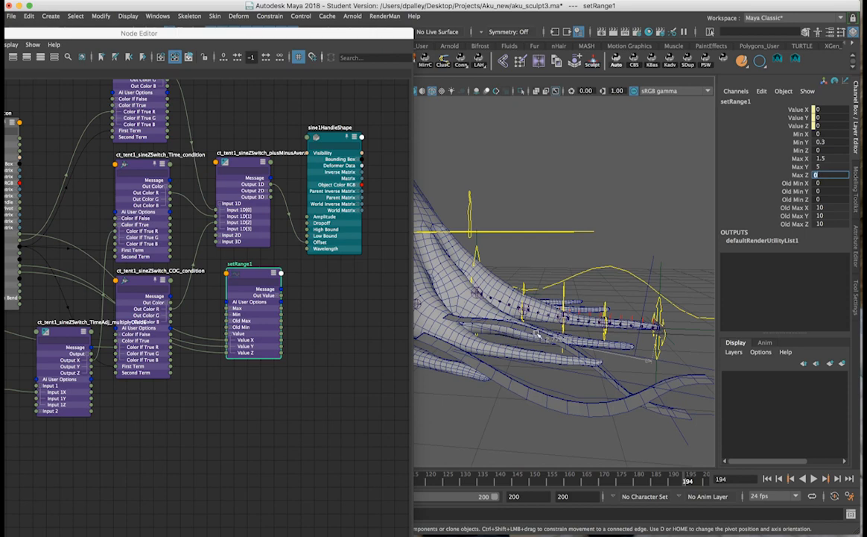
# Try moving sine1Handle along Translate Z to test its effect on the tentacle's wave, and undo the move
pyautogui.keyDown('alt'); pyautogui.moveTo(435, 312); pyautogui.dragTo(661, 333); pyautogui.keyUp('alt')
pyautogui.click(622, 327)
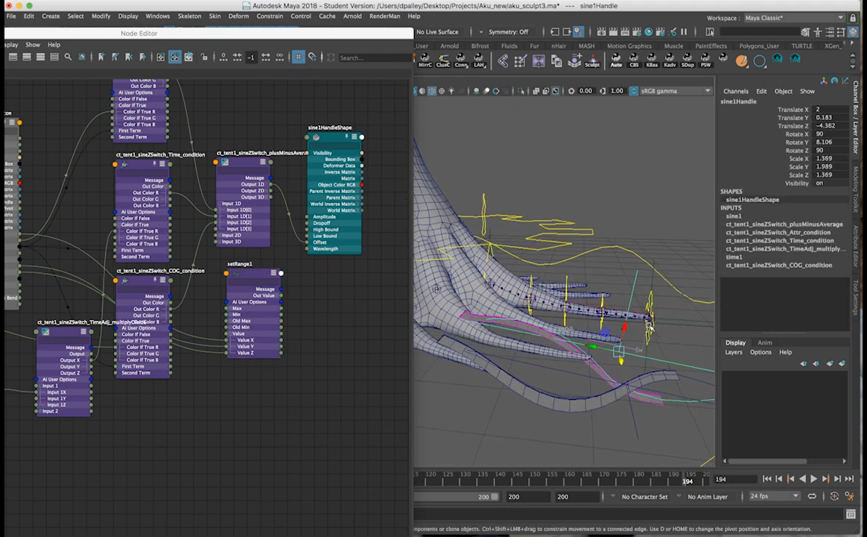
pyautogui.keyDown('alt'); pyautogui.moveTo(652, 327); pyautogui.dragTo(632, 327, button='middle'); pyautogui.keyUp('alt')
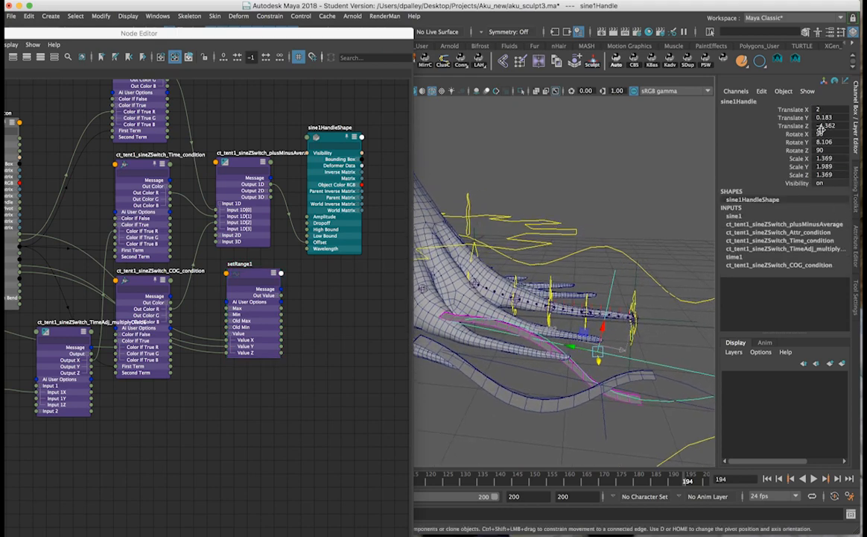
pyautogui.click(822, 118)
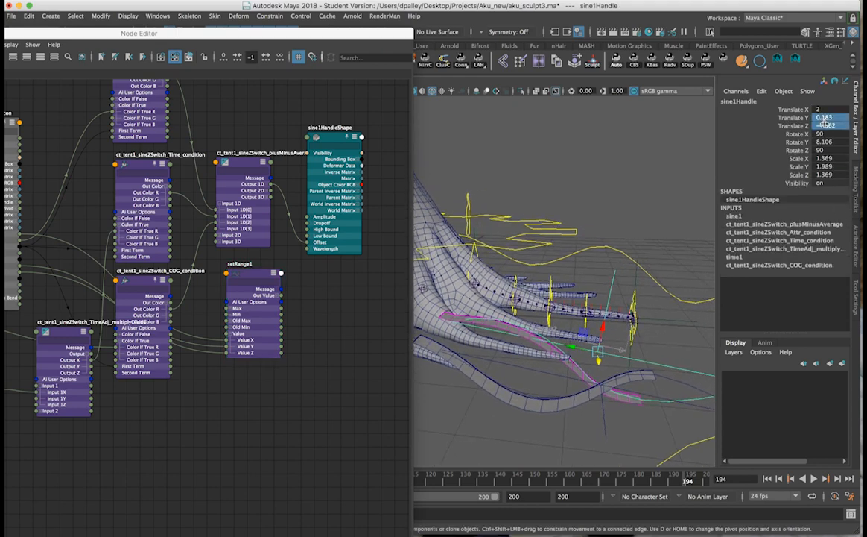
pyautogui.press('Return')
pyautogui.click(800, 119)
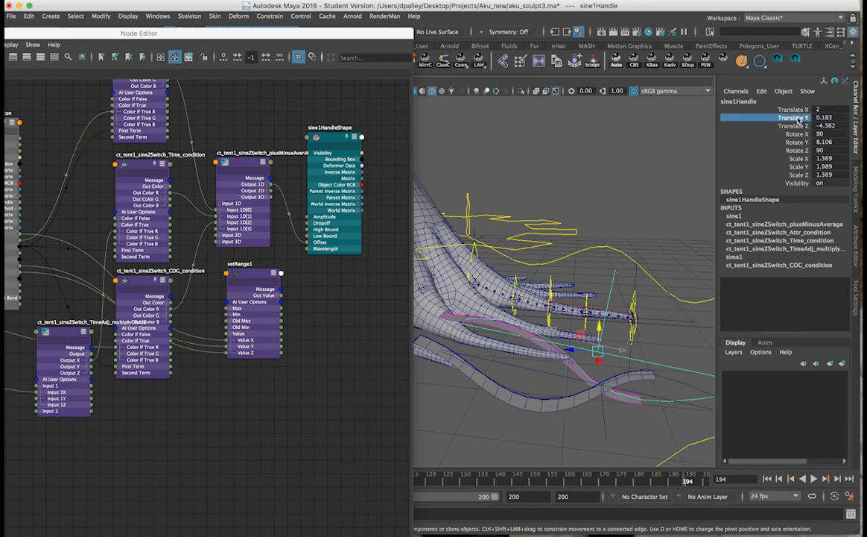
pyautogui.keyDown('alt'); pyautogui.moveTo(568, 180); pyautogui.dragTo(666, 201); pyautogui.keyUp('alt')
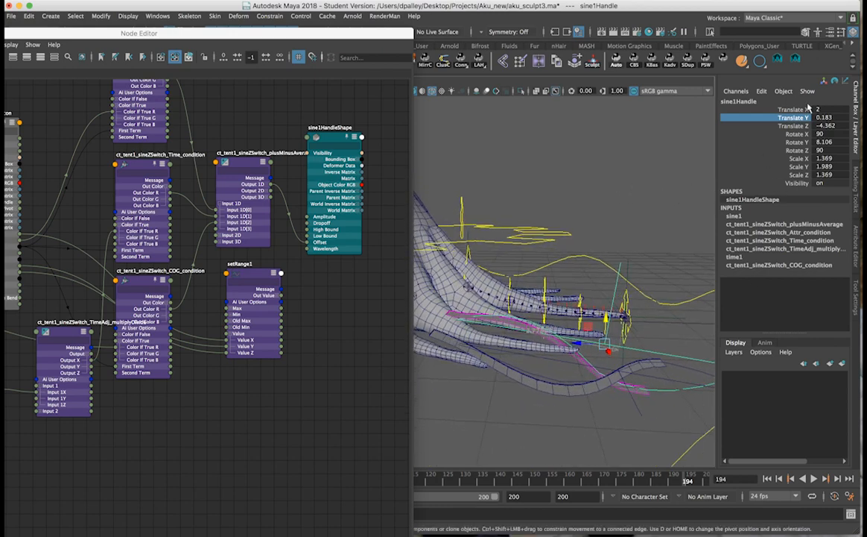
pyautogui.click(827, 126)
pyautogui.click(793, 128)
pyautogui.moveTo(574, 156); pyautogui.dragTo(617, 158, button='middle')
pyautogui.keyDown('alt'); pyautogui.moveTo(650, 255); pyautogui.dragTo(642, 236); pyautogui.keyUp('alt')
pyautogui.press('z')
pyautogui.moveTo(629, 240); pyautogui.dragTo(684, 244, button='middle')
# Try moving sine1Handle along Translate Y, and undo the move
pyautogui.click(794, 117)
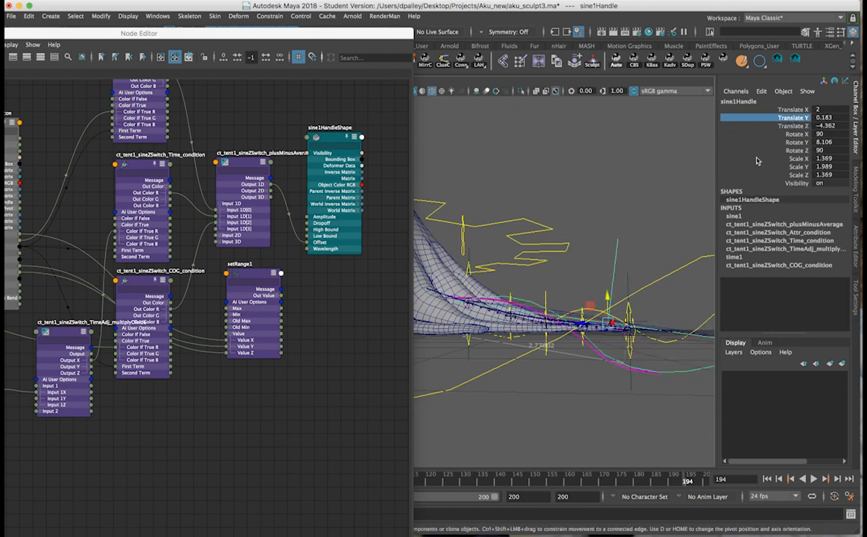
pyautogui.moveTo(555, 237); pyautogui.dragTo(641, 267, button='middle')
pyautogui.press('z')
pyautogui.press('z')
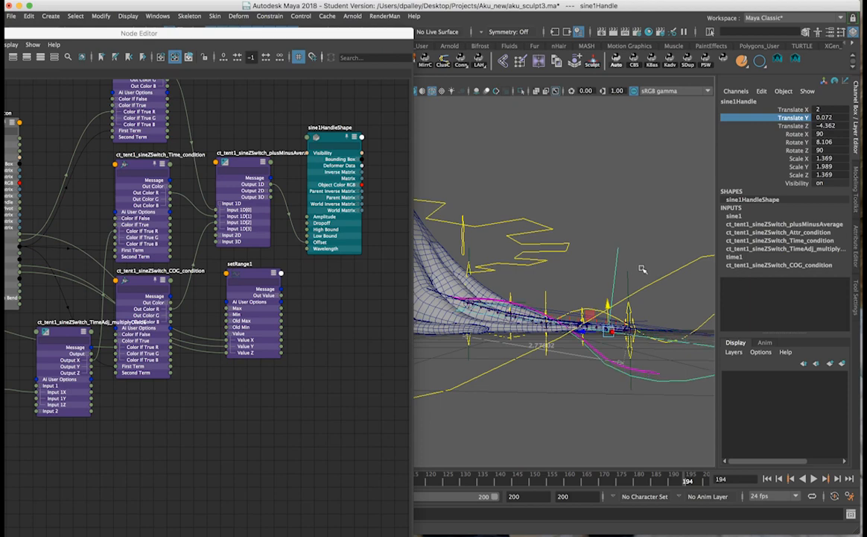
pyautogui.keyDown('alt'); pyautogui.moveTo(620, 275); pyautogui.dragTo(619, 283); pyautogui.keyUp('alt')
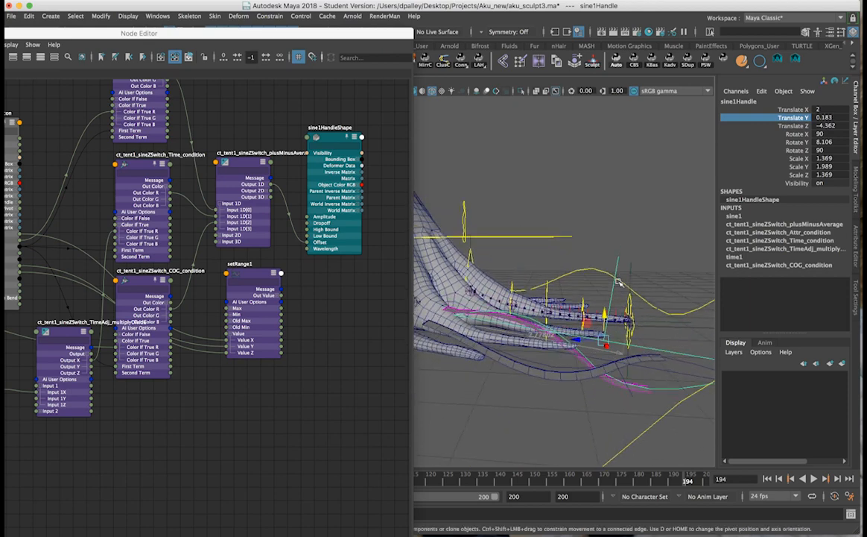
# Disconnect the control's Falloff from Value Z of setRange1
pyautogui.click(208, 355)
pyautogui.moveTo(208, 355); pyautogui.dragTo(288, 460)
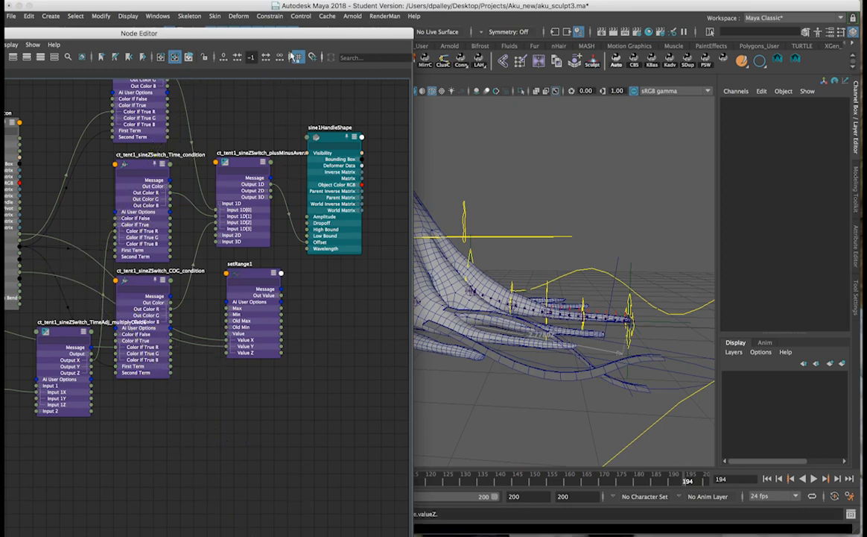
# Move the Node Editor aside and open Set Driven Key with sine1Handle loaded as the driven object
pyautogui.moveTo(292, 32); pyautogui.dragTo(360, 430)
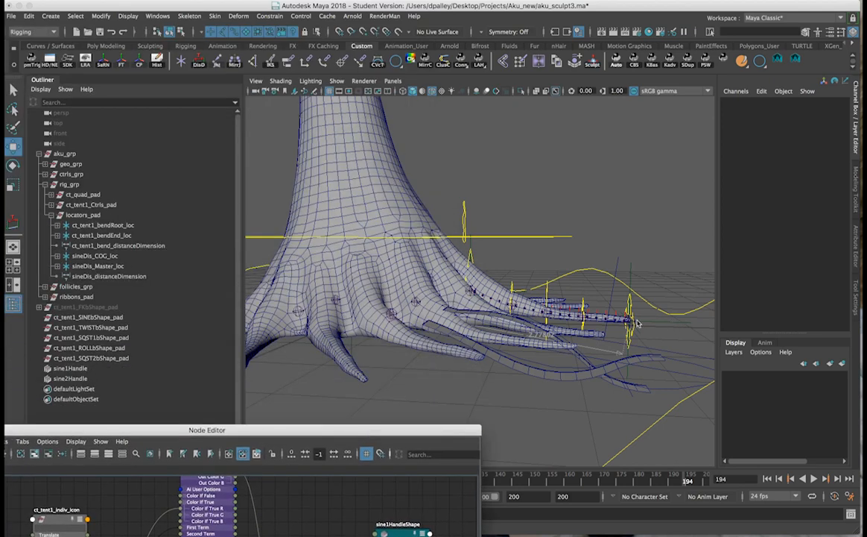
pyautogui.click(70, 368)
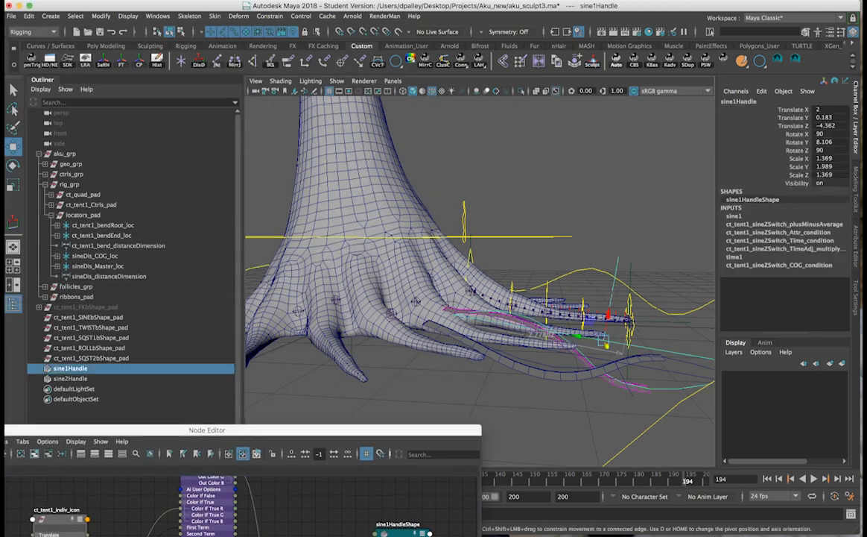
pyautogui.click(67, 60)
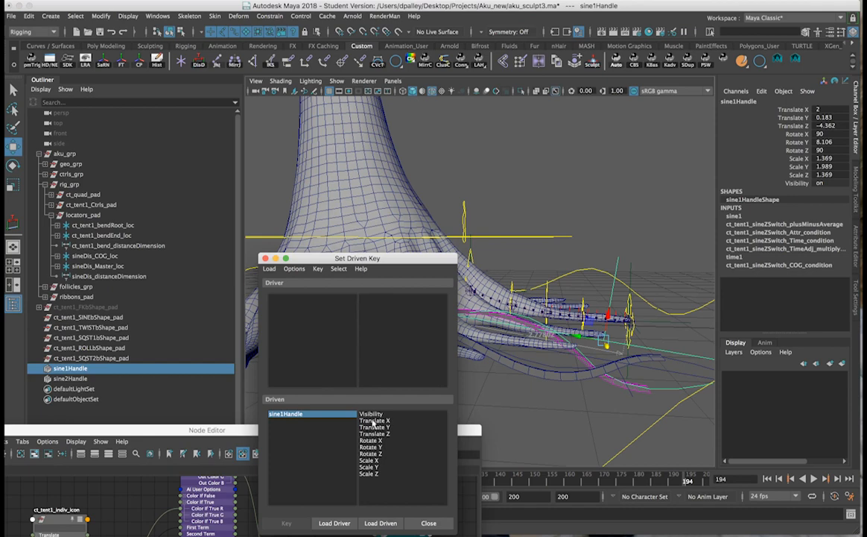
pyautogui.moveTo(393, 252); pyautogui.dragTo(213, 84)
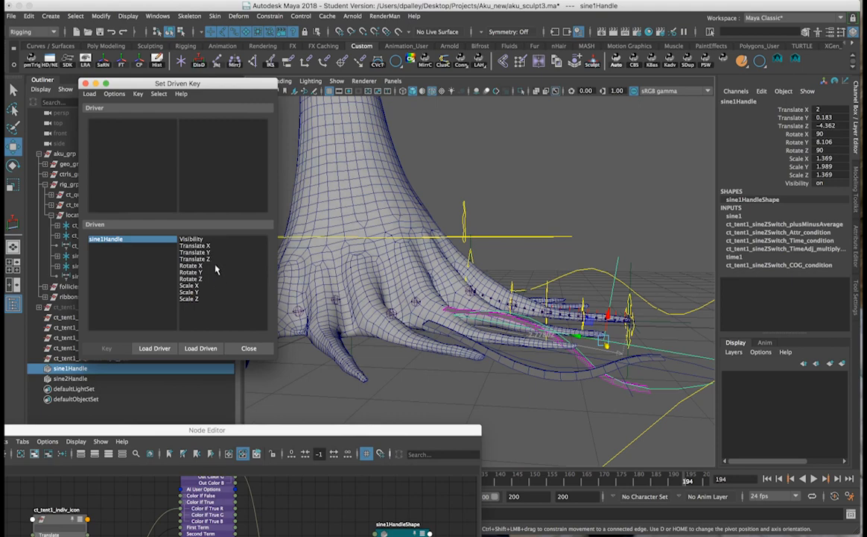
pyautogui.keyDown('alt'); pyautogui.moveTo(468, 330); pyautogui.dragTo(499, 364); pyautogui.keyUp('alt')
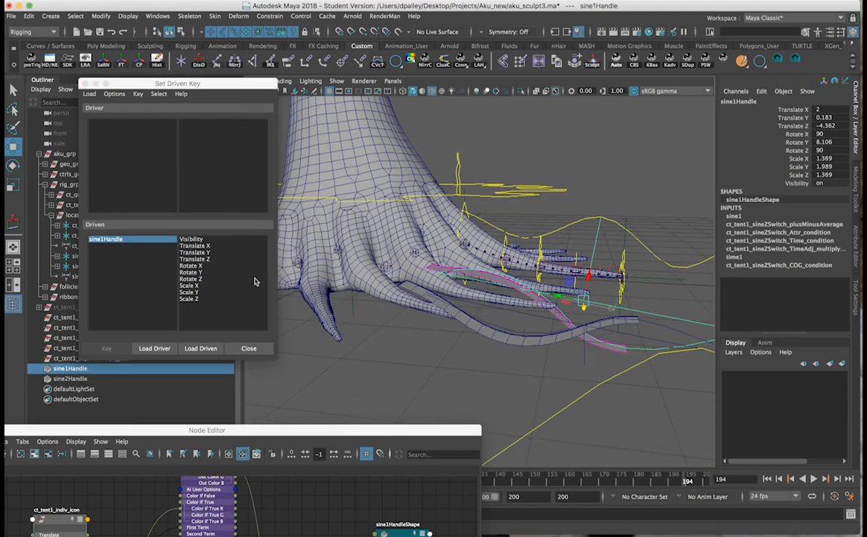
# Bring back the Node Editor and copy the prefix ct_tent1_sineZSwitch_ from the plusMinusAverage node's name
pyautogui.moveTo(281, 433); pyautogui.dragTo(273, 146)
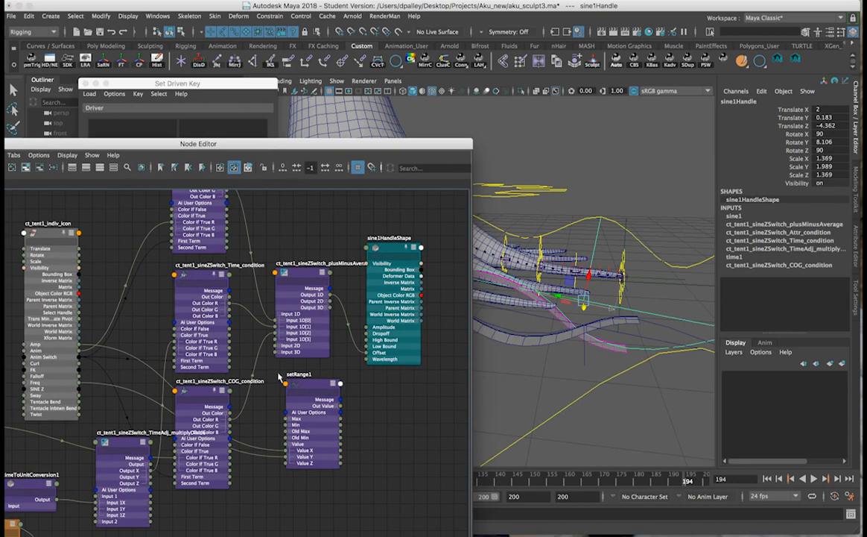
pyautogui.click(313, 386)
pyautogui.doubleClick(311, 264)
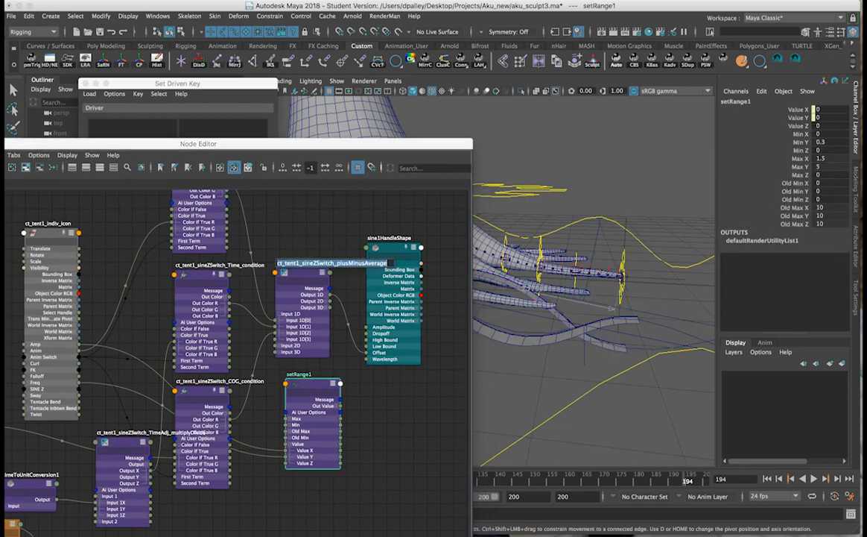
pyautogui.moveTo(336, 263); pyautogui.dragTo(266, 265)
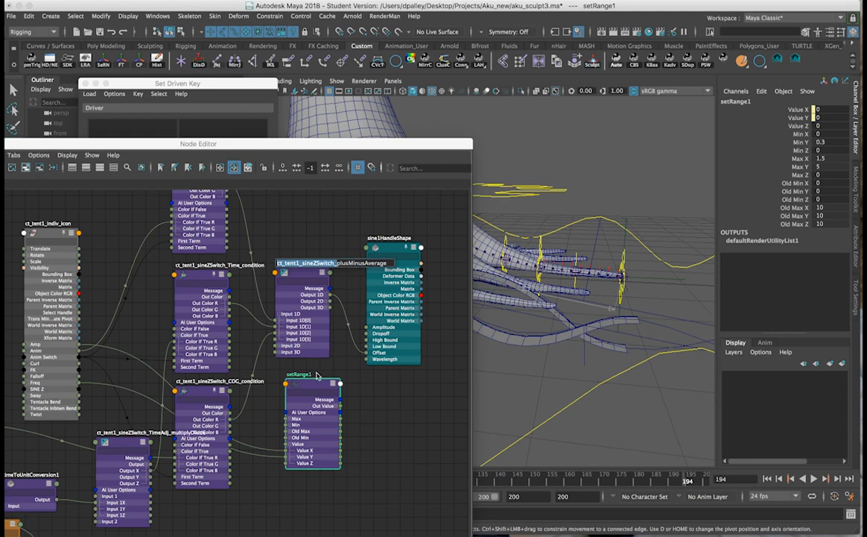
# Rename the setRange1 node to ct_tent1_sineZSwitch_setRange
pyautogui.doubleClick(305, 375)
pyautogui.click(288, 373)
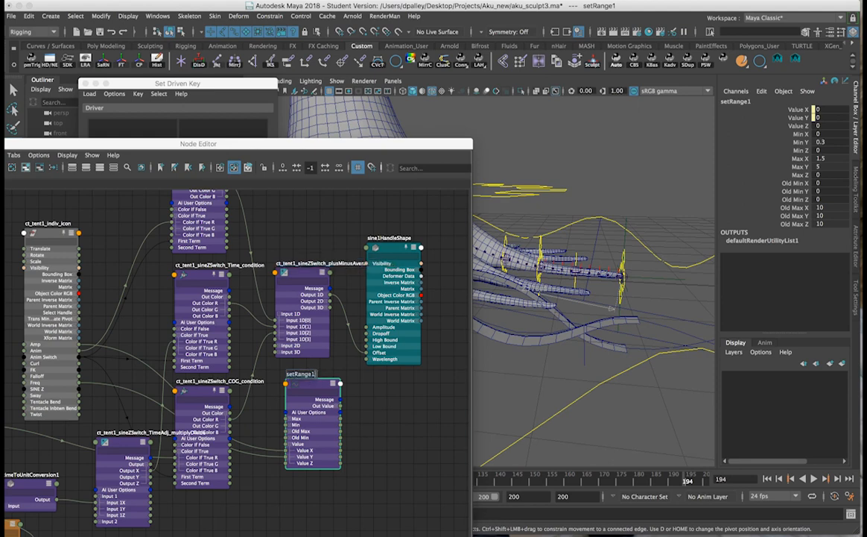
pyautogui.press('super+space')
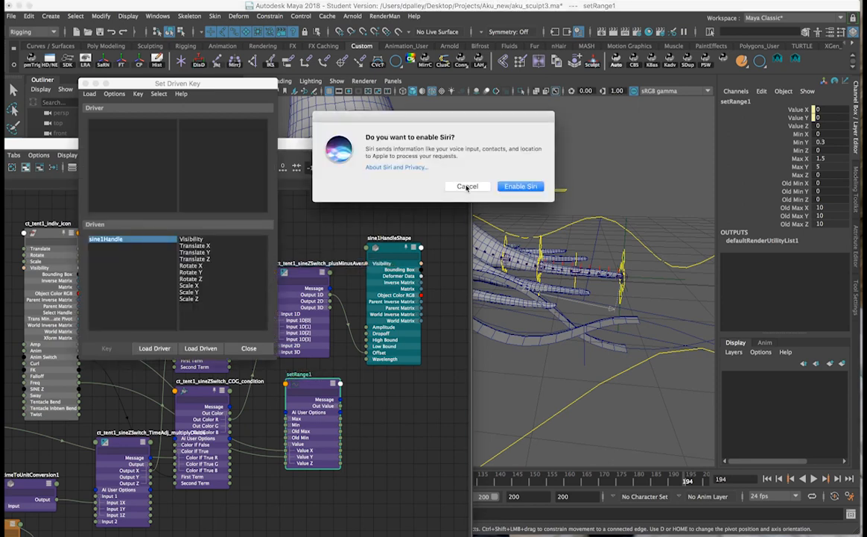
pyautogui.click(467, 186)
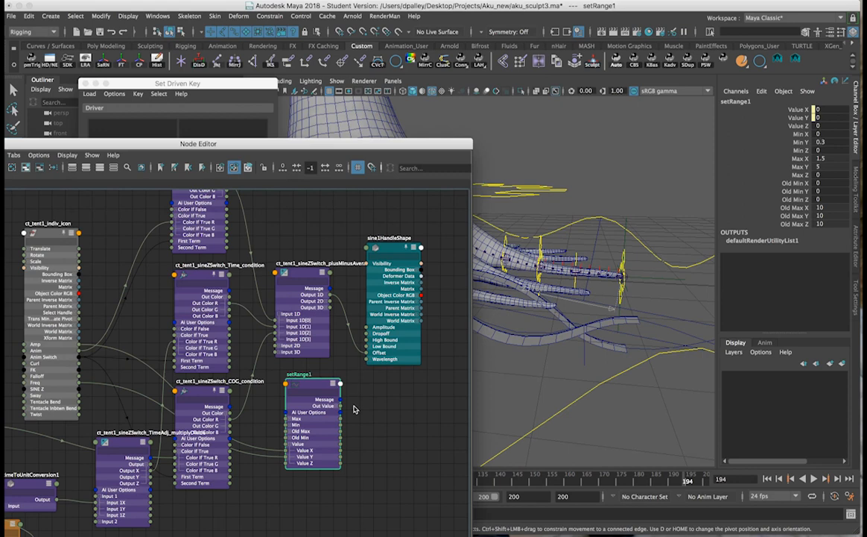
pyautogui.doubleClick(303, 374)
pyautogui.click(288, 373)
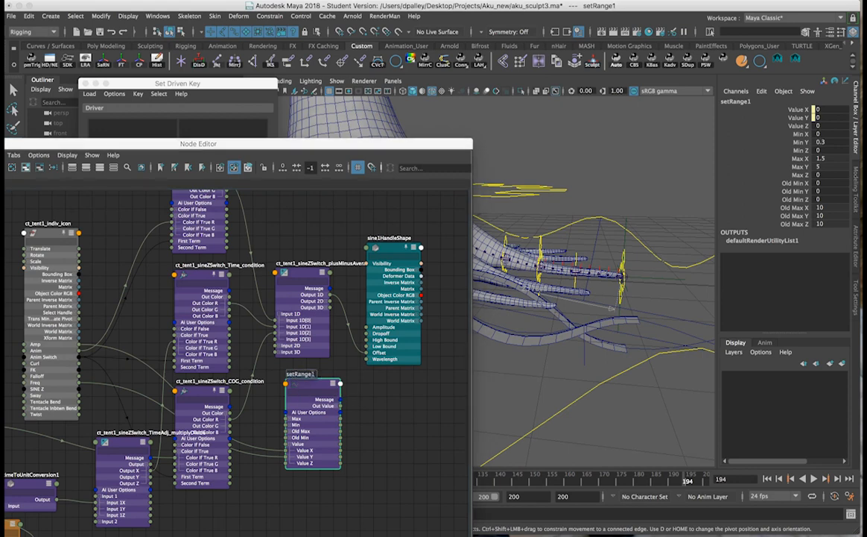
pyautogui.press('BackSpace')
pyautogui.press('super+v')
pyautogui.press('Return')
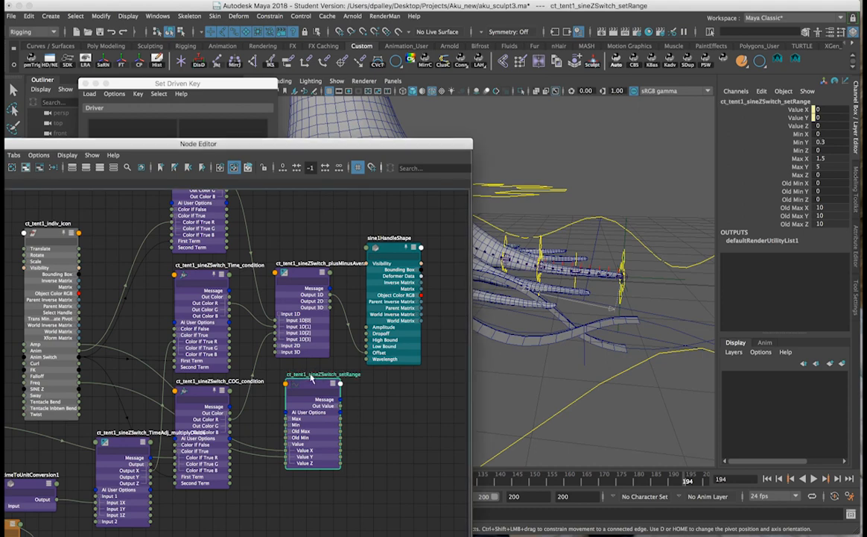
# Connect the setRange node's Out Value X to Amplitude and Out Value Y to Wavelength of sine1HandleShape
pyautogui.click(336, 406)
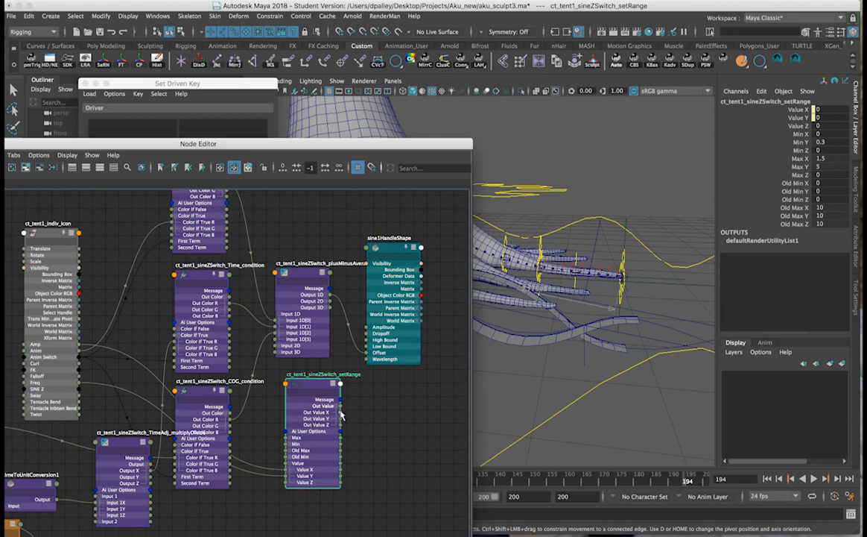
pyautogui.moveTo(340, 412); pyautogui.dragTo(368, 331)
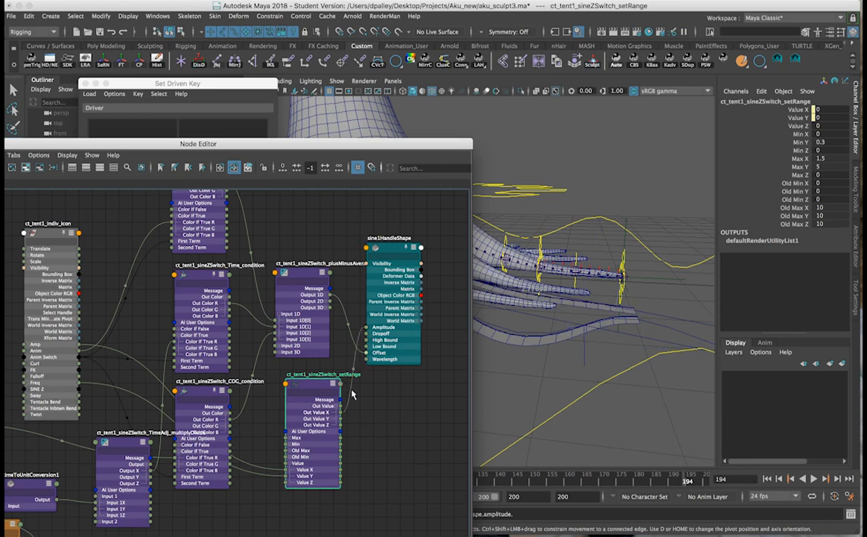
pyautogui.moveTo(340, 418); pyautogui.dragTo(368, 358)
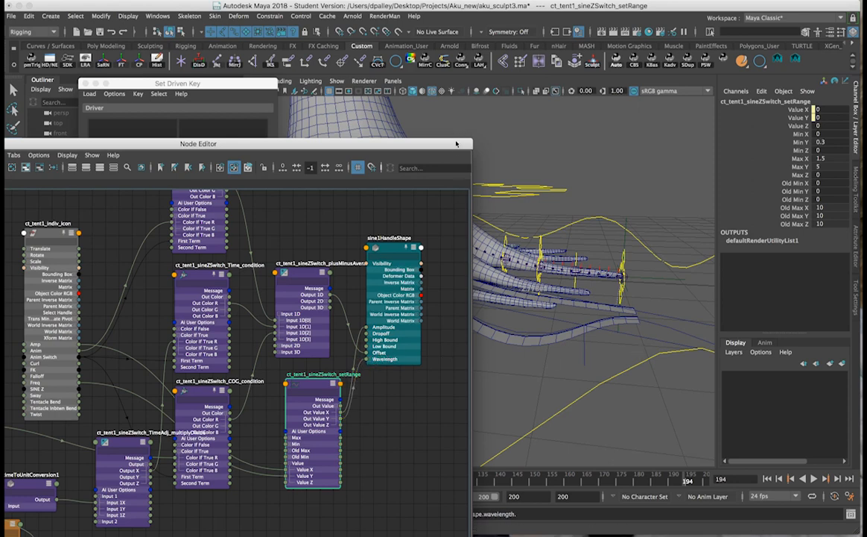
# Set Amp to 1.6 and Freq to 1.5 on the ct_tent1_indiv_icon control, and play the animation to test the wave
pyautogui.moveTo(457, 143); pyautogui.dragTo(451, 262)
pyautogui.click(459, 164)
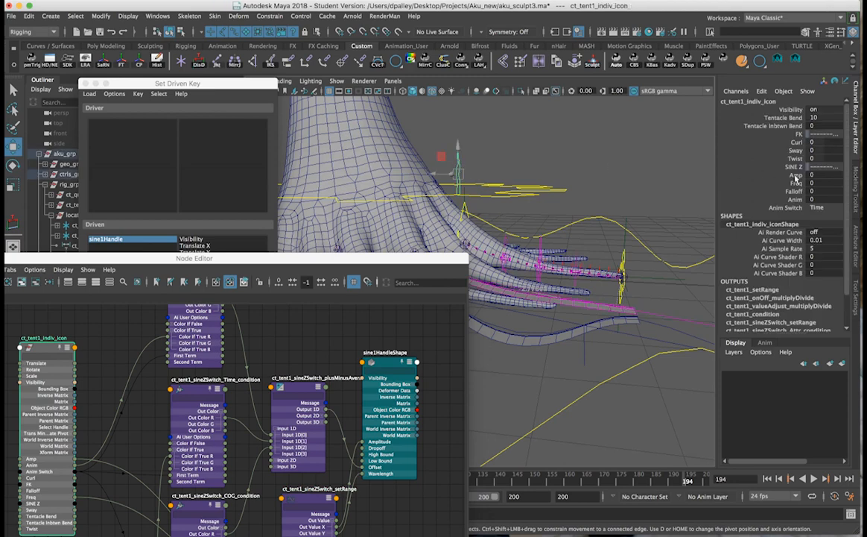
pyautogui.moveTo(604, 177); pyautogui.dragTo(656, 196, button='middle')
pyautogui.click(745, 183)
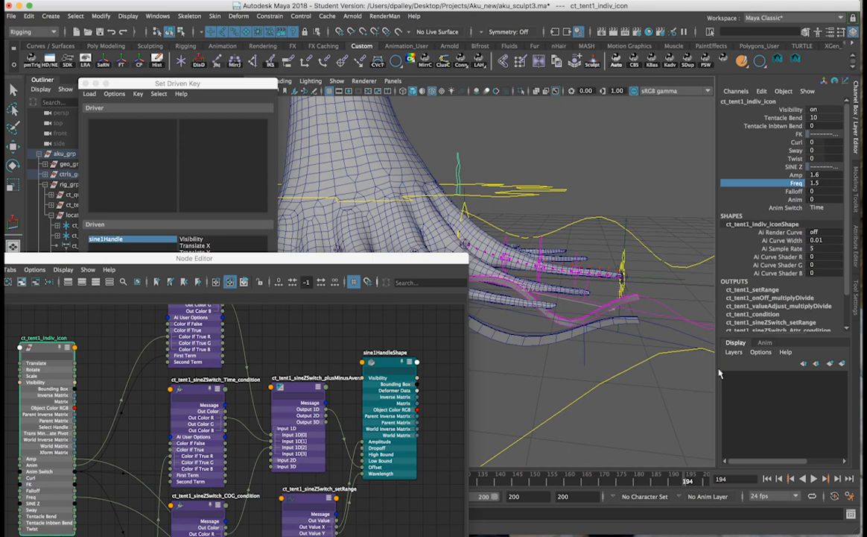
pyautogui.click(812, 479)
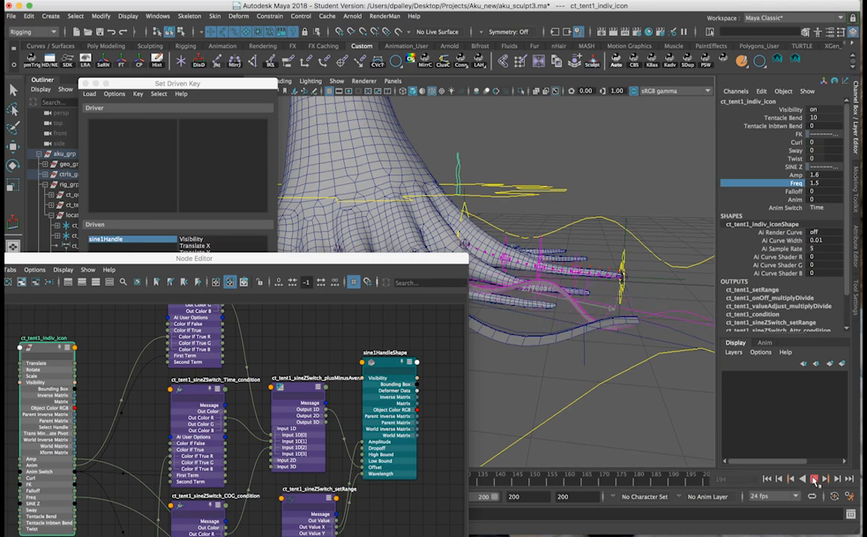
pyautogui.click(815, 479)
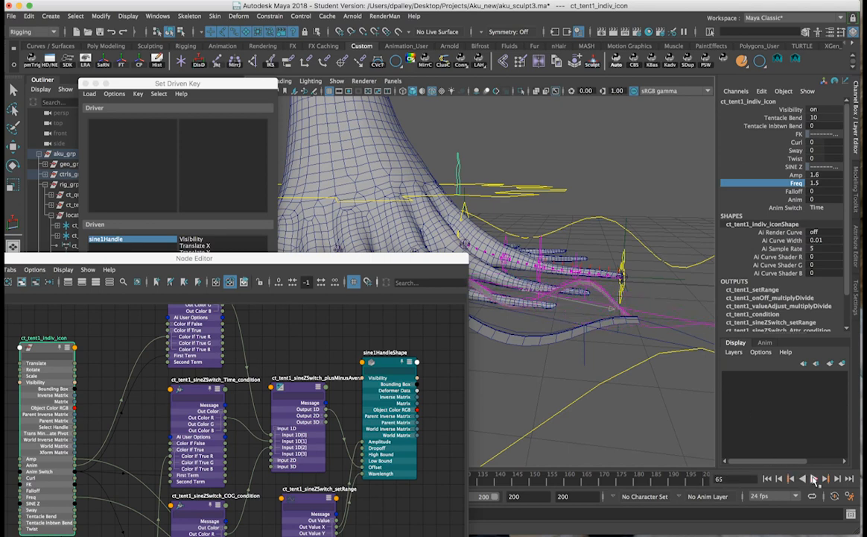
# Raise the control's Freq to 2.1 and play the animation again to check the wave
pyautogui.click(796, 175)
pyautogui.click(796, 183)
pyautogui.moveTo(659, 181); pyautogui.dragTo(663, 184, button='middle')
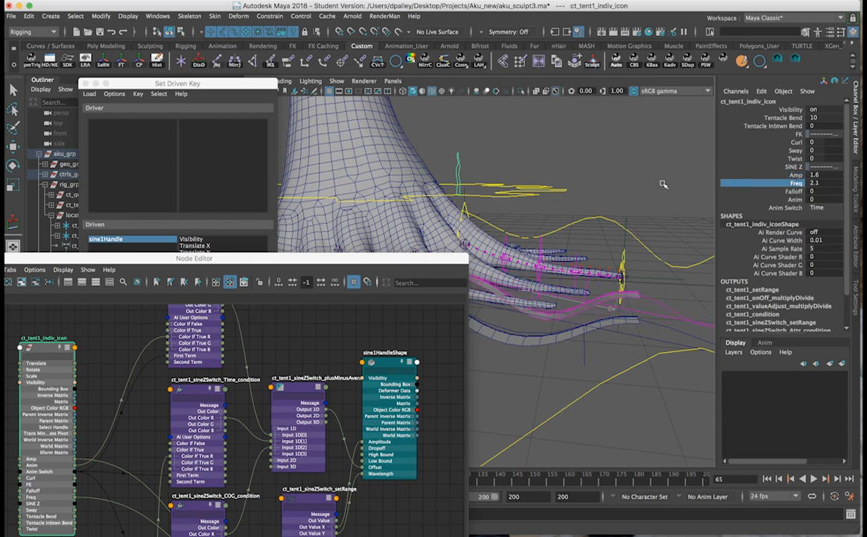
pyautogui.click(816, 479)
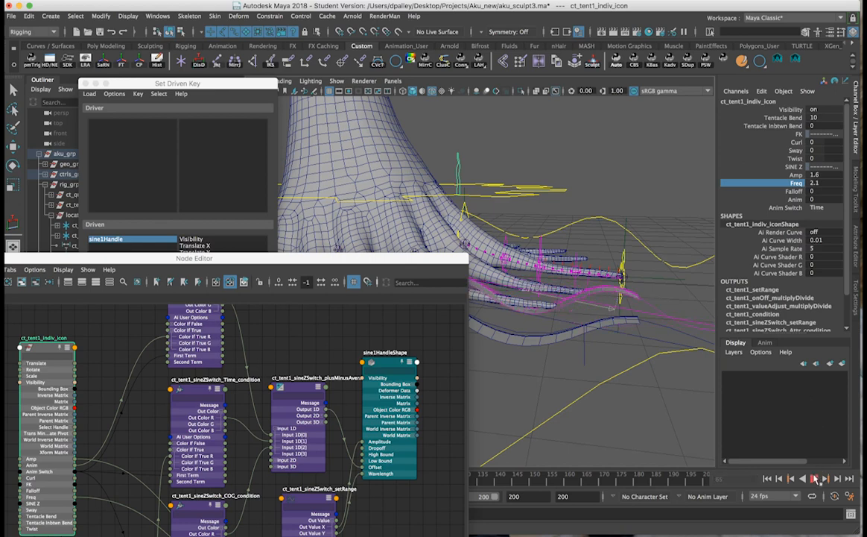
pyautogui.click(815, 478)
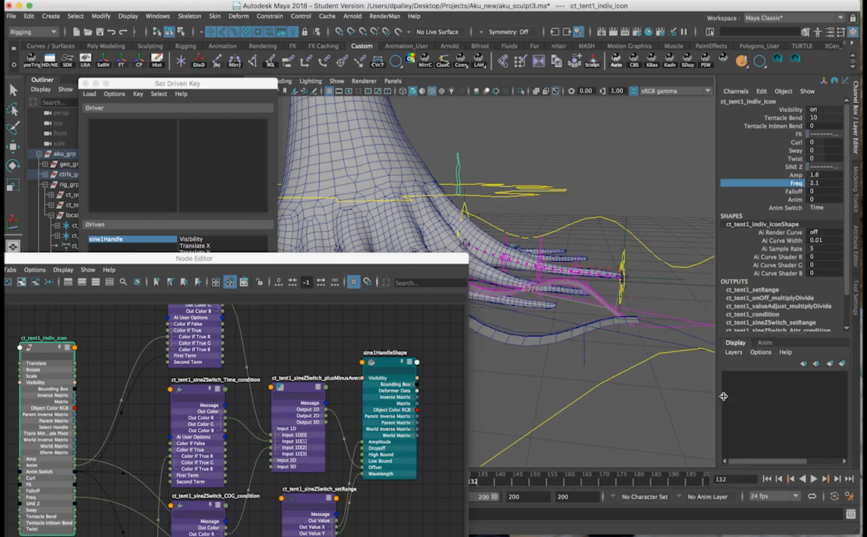
# Raise the control's Amp to 3.3, play the animation to check the wave, and return to the first frame
pyautogui.click(796, 174)
pyautogui.moveTo(579, 194); pyautogui.dragTo(541, 199, button='middle')
pyautogui.click(815, 478)
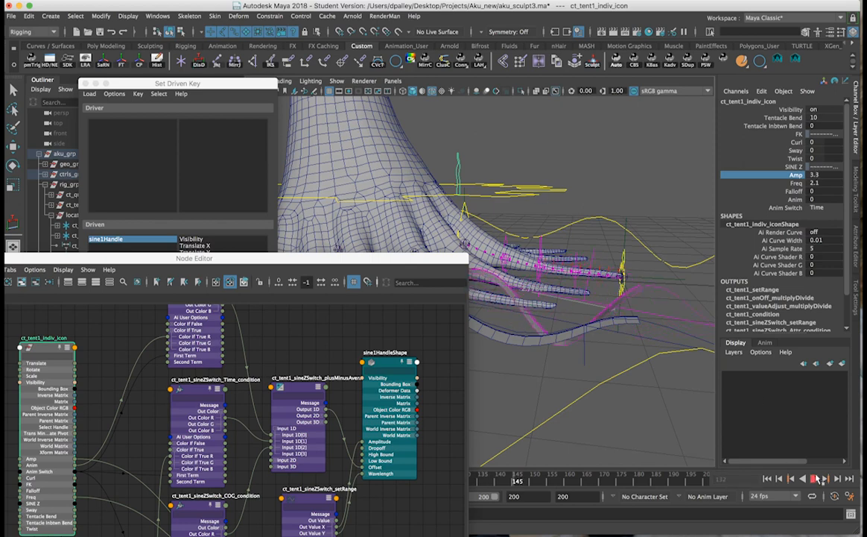
pyautogui.click(818, 479)
pyautogui.click(791, 479)
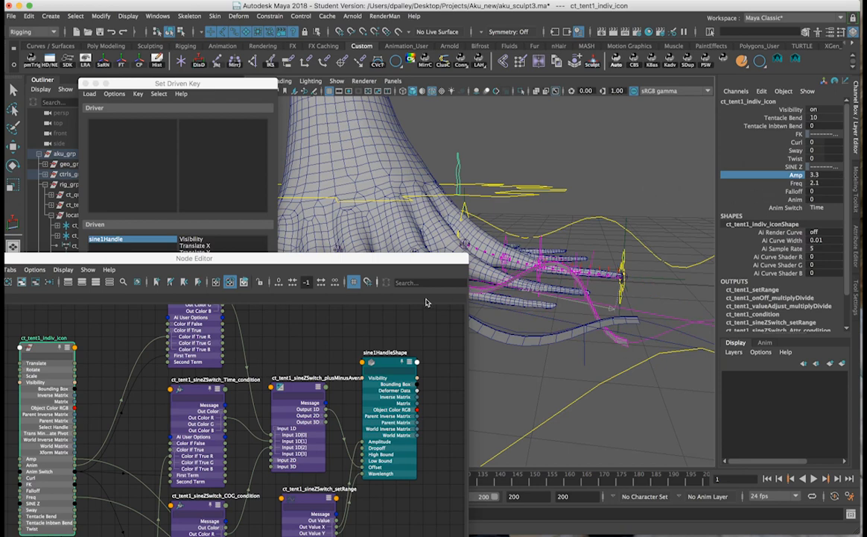
# Uncover the Set Driven Key window and load ct_tent1_indiv_icon as its driver
pyautogui.moveTo(448, 268); pyautogui.dragTo(505, 480)
pyautogui.keyDown('alt'); pyautogui.moveTo(568, 280); pyautogui.dragTo(581, 292); pyautogui.keyUp('alt')
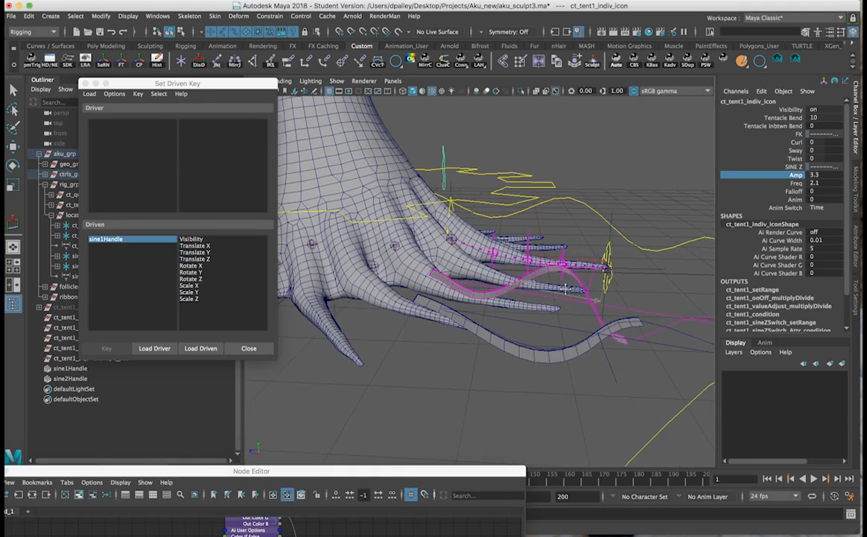
pyautogui.keyDown('alt'); pyautogui.moveTo(580, 293); pyautogui.dragTo(570, 279, button='middle'); pyautogui.keyUp('alt')
pyautogui.click(563, 279)
pyautogui.press('w')
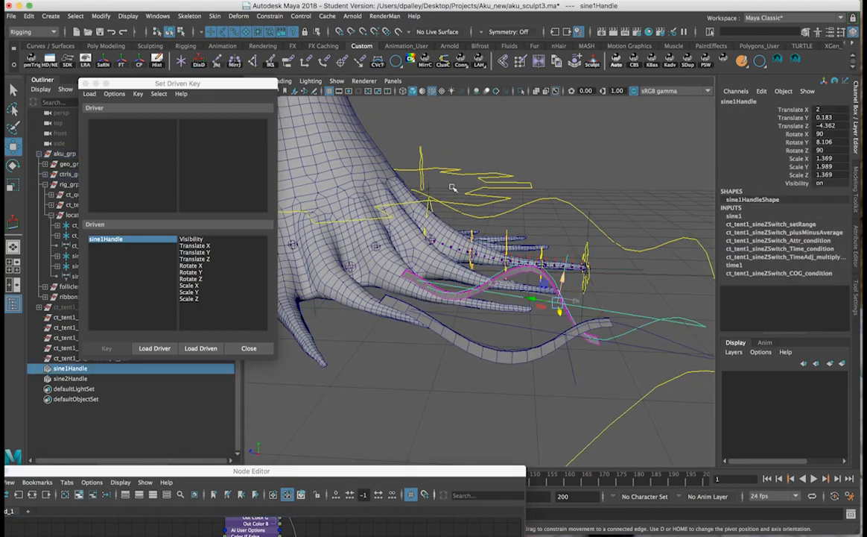
pyautogui.click(154, 349)
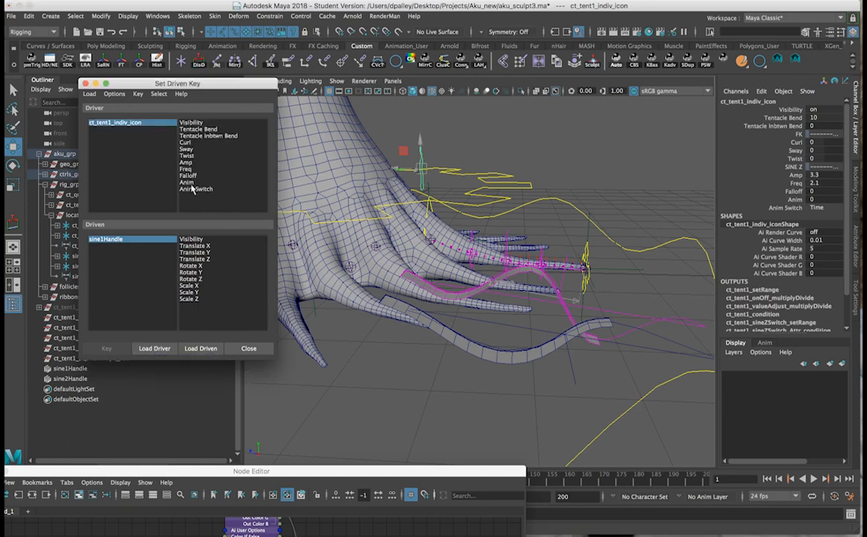
# Set a driven key from the control's Falloff at 0 to Translate X, Y and Z of sine1Handle
pyautogui.click(192, 176)
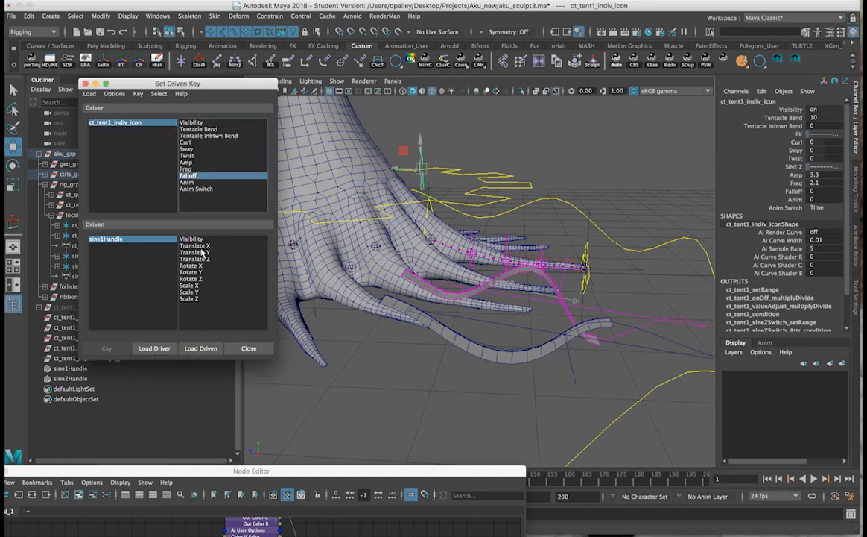
pyautogui.click(195, 253)
pyautogui.keyDown('shift'); pyautogui.click(196, 258); pyautogui.keyUp('shift')
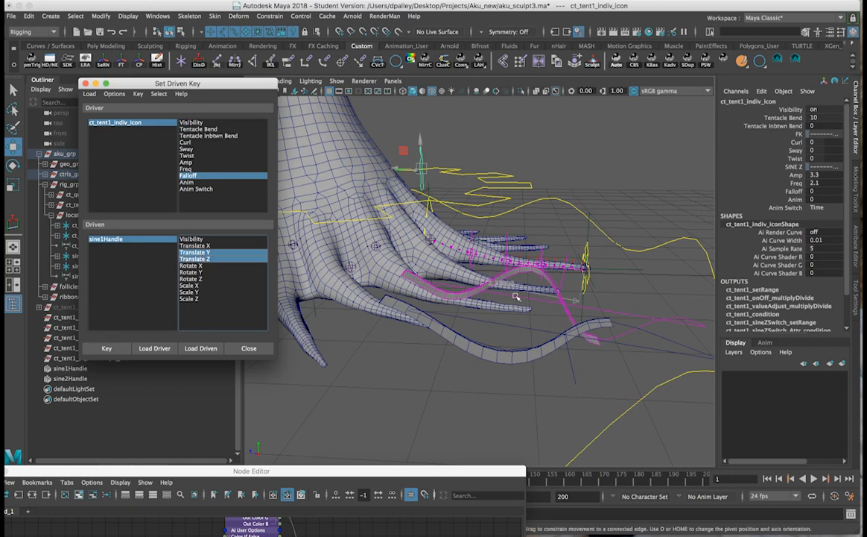
pyautogui.keyDown('ctrl'); pyautogui.click(193, 245); pyautogui.keyUp('ctrl')
pyautogui.keyDown('alt'); pyautogui.moveTo(439, 276); pyautogui.dragTo(373, 299); pyautogui.keyUp('alt')
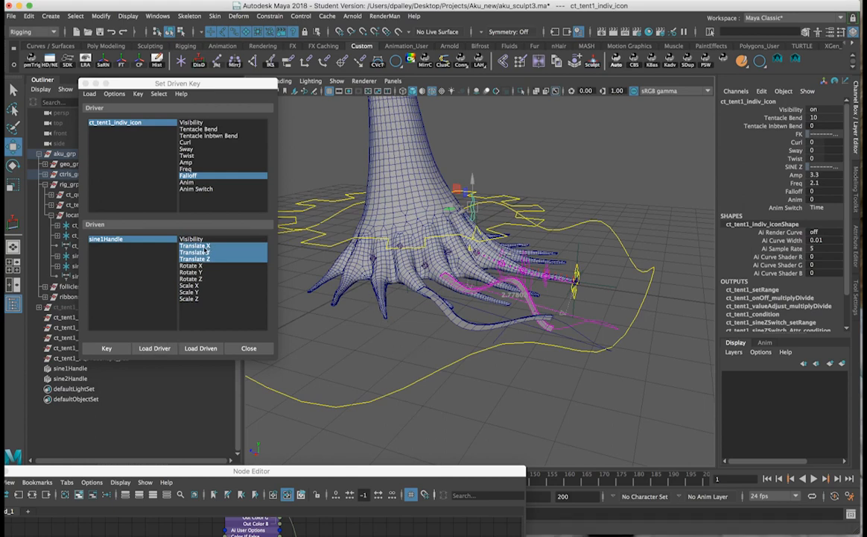
pyautogui.click(110, 350)
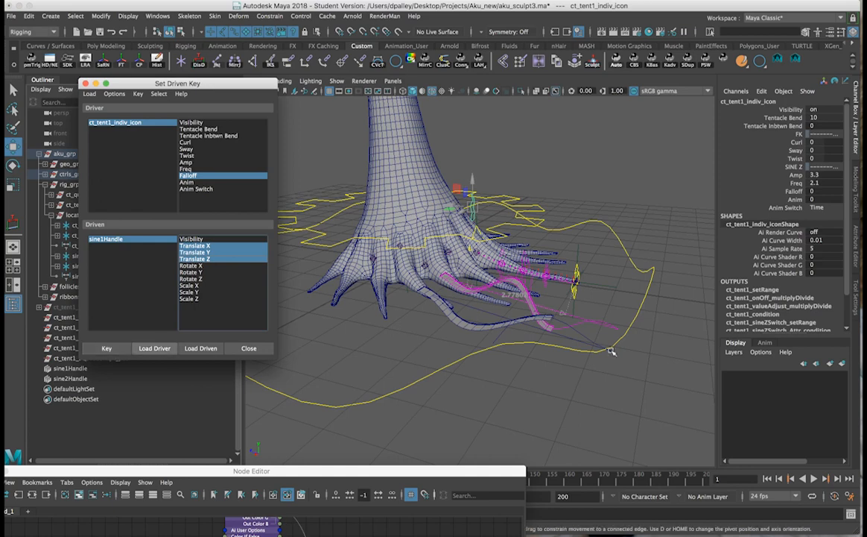
# Select the ct_tent1_indiv_icon driver and set its Falloff to 10
pyautogui.keyDown('alt'); pyautogui.moveTo(531, 340); pyautogui.dragTo(635, 343); pyautogui.keyUp('alt')
pyautogui.keyDown('alt'); pyautogui.moveTo(635, 343); pyautogui.dragTo(664, 343, button='right'); pyautogui.keyUp('alt')
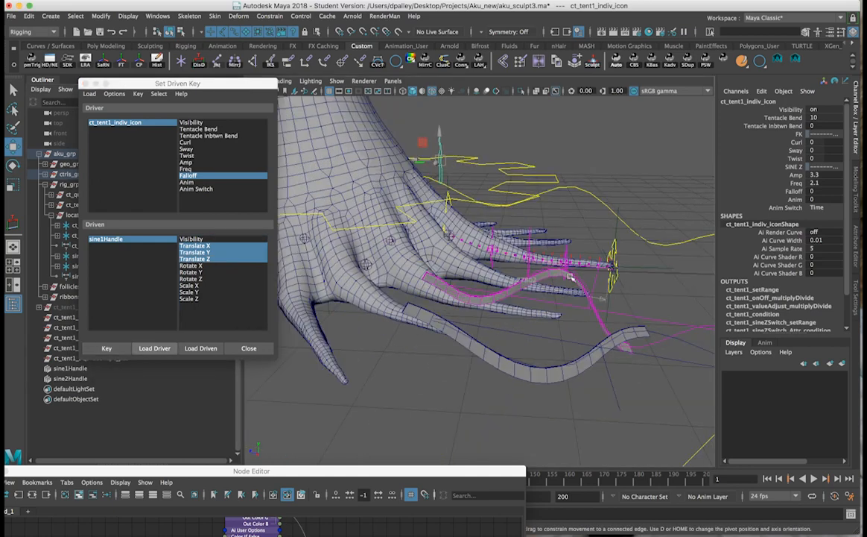
pyautogui.click(593, 287)
pyautogui.keyDown('alt'); pyautogui.moveTo(612, 264); pyautogui.dragTo(636, 269); pyautogui.keyUp('alt')
pyautogui.click(127, 123)
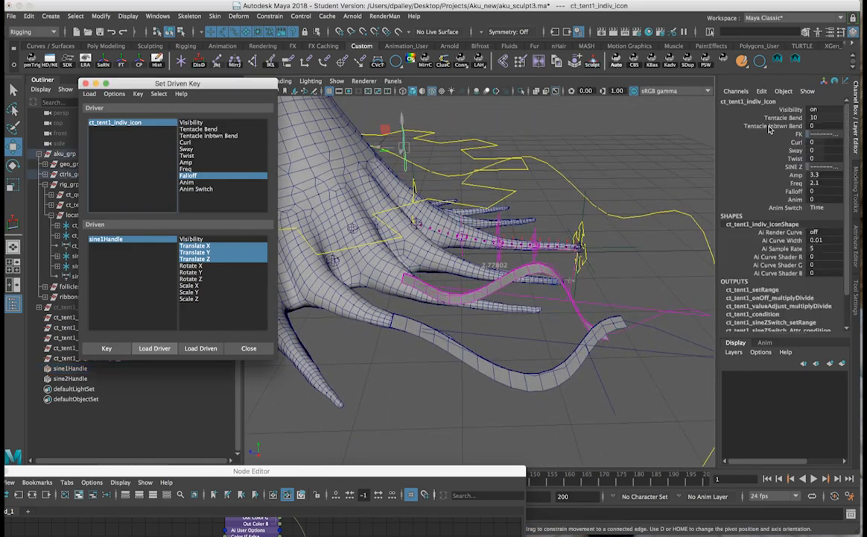
pyautogui.click(794, 192)
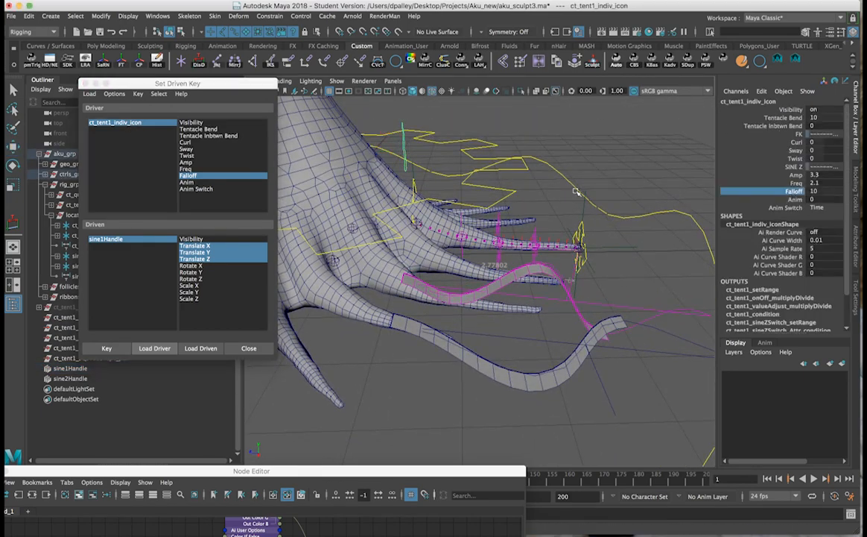
# Move sine1Handle outward past the ribbon's tip to about Translate Y -0.308 and Z -7.025, and key it against Falloff
pyautogui.keyDown('alt'); pyautogui.moveTo(648, 267); pyautogui.dragTo(556, 246); pyautogui.keyUp('alt')
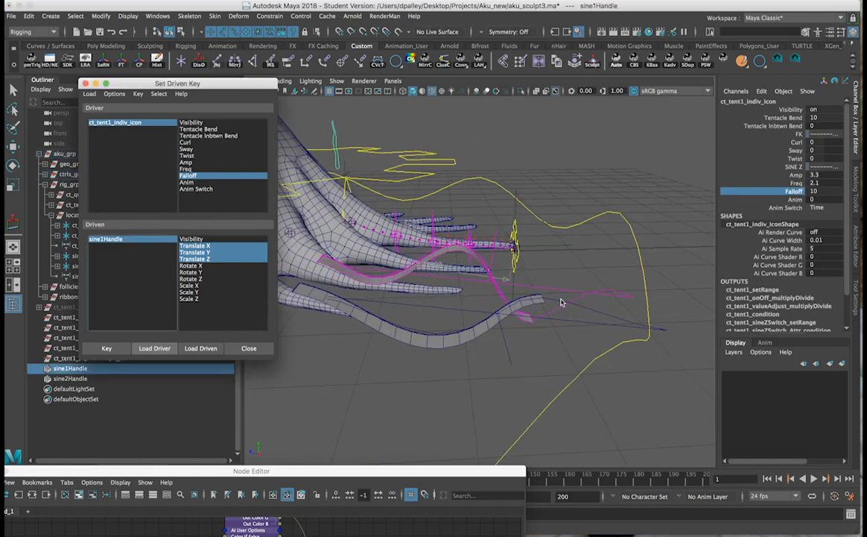
pyautogui.click(124, 240)
pyautogui.moveTo(462, 283); pyautogui.dragTo(656, 307)
pyautogui.keyDown('alt'); pyautogui.moveTo(498, 288); pyautogui.dragTo(407, 328); pyautogui.keyUp('alt')
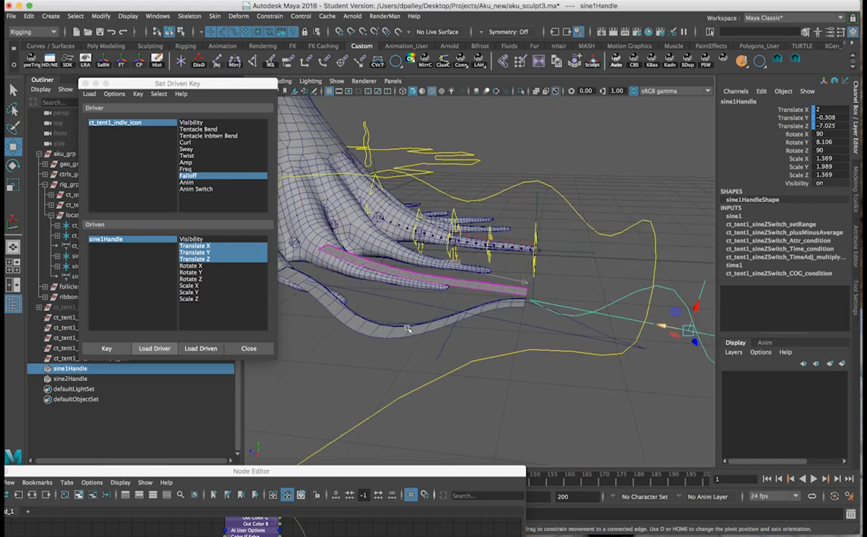
pyautogui.click(116, 350)
# Scrub the control's Falloff back to 0 to test the driven key on the ribbon, and clear the selection
pyautogui.click(125, 127)
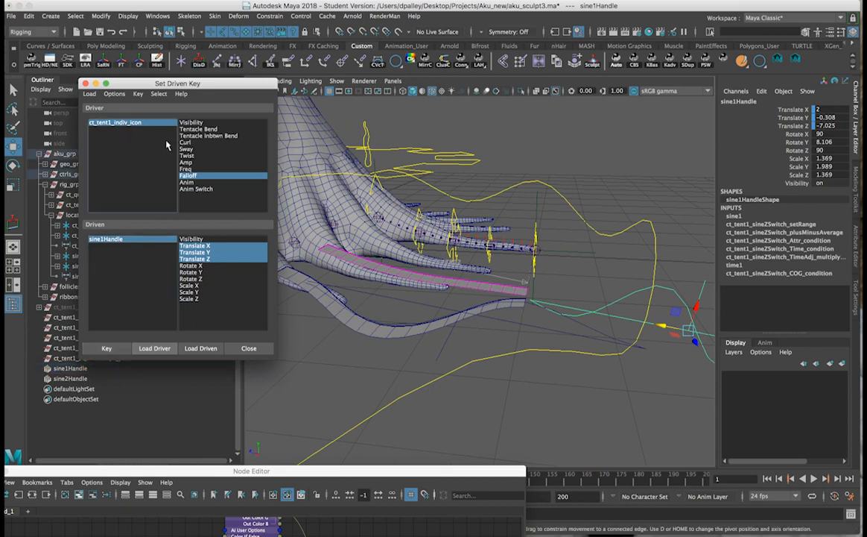
pyautogui.click(776, 193)
pyautogui.moveTo(594, 174)
pyautogui.mouseDown(button='middle')
pyautogui.moveTo(566, 179)
pyautogui.moveTo(647, 192)
pyautogui.moveTo(572, 194)
pyautogui.mouseUp(button='middle')
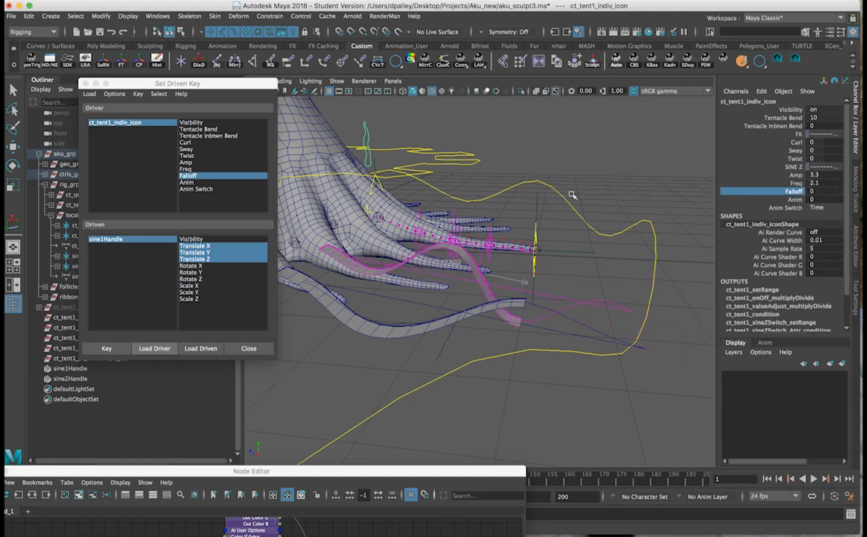
pyautogui.keyDown('alt'); pyautogui.moveTo(459, 178); pyautogui.dragTo(515, 199); pyautogui.keyUp('alt')
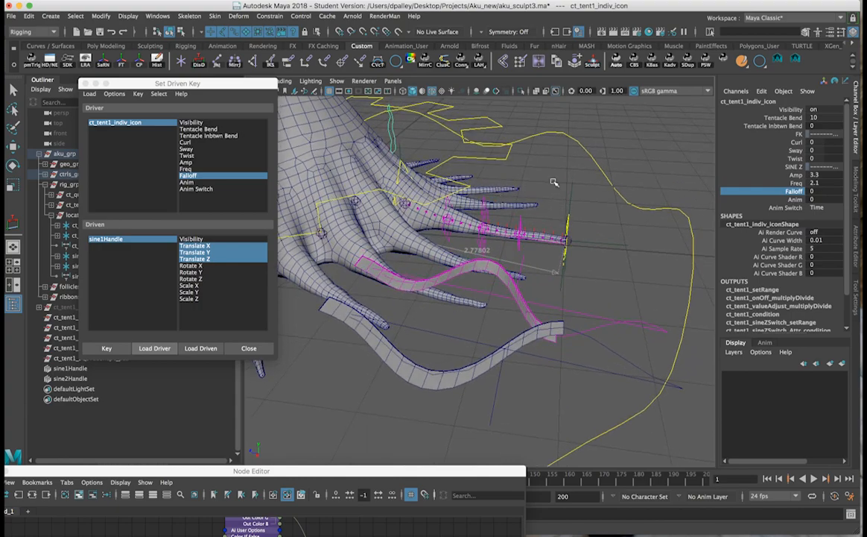
pyautogui.moveTo(594, 195)
pyautogui.keyDown('alt'); pyautogui.mouseDown()
pyautogui.moveTo(550, 186)
pyautogui.moveTo(625, 210)
pyautogui.moveTo(658, 207)
pyautogui.moveTo(581, 191)
pyautogui.moveTo(624, 201)
pyautogui.moveTo(574, 203)
pyautogui.moveTo(598, 189)
pyautogui.mouseUp(); pyautogui.keyUp('alt')
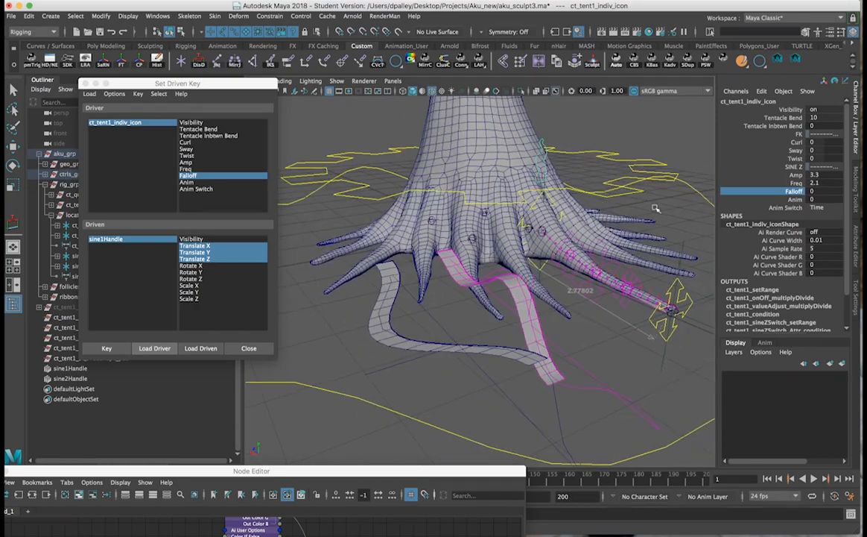
pyautogui.keyDown('alt'); pyautogui.moveTo(463, 289); pyautogui.dragTo(498, 322); pyautogui.keyUp('alt')
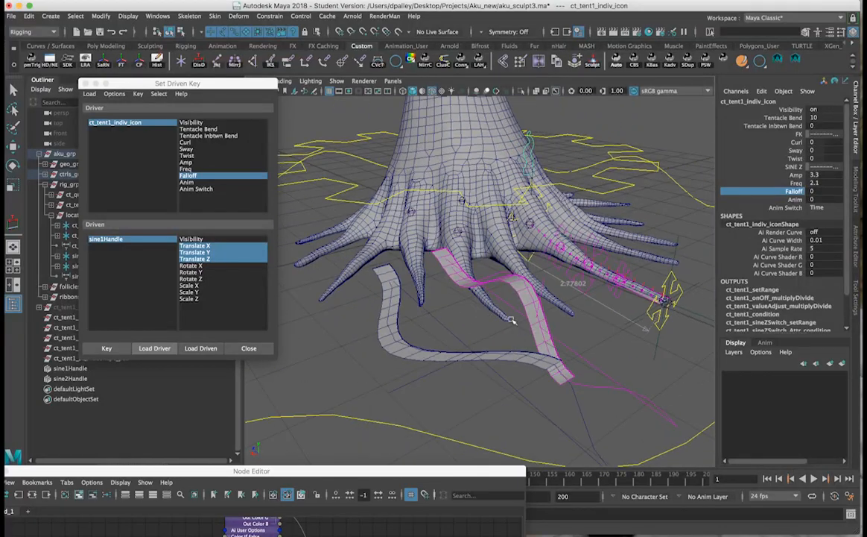
pyautogui.click(604, 357)
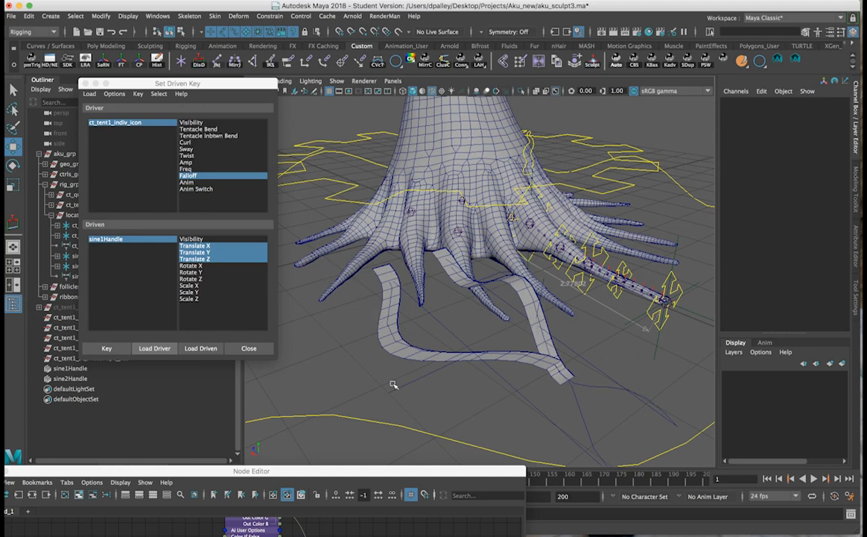
# Highlight the ct_tent1 TWIST, SQST1, ROLL and SQST2 bShape pads in the Outliner to review them
pyautogui.keyDown('alt'); pyautogui.moveTo(451, 381); pyautogui.dragTo(344, 332); pyautogui.keyUp('alt')
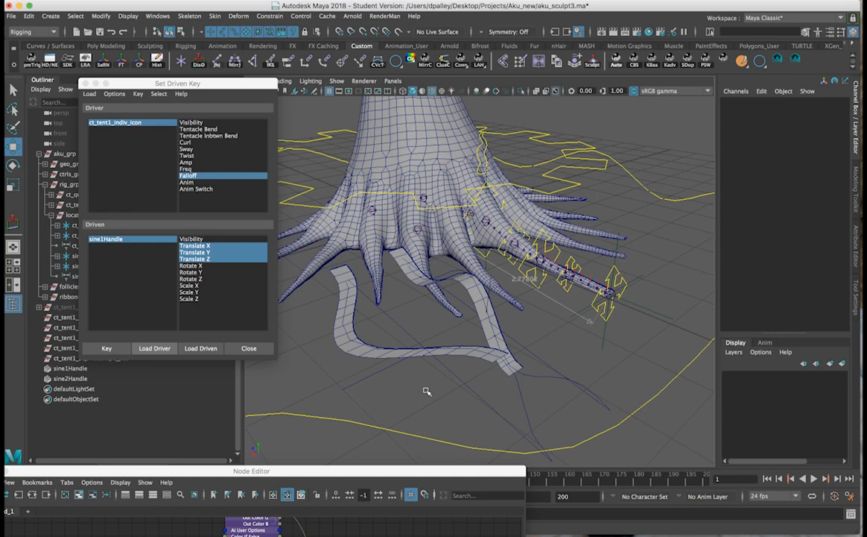
pyautogui.keyDown('alt'); pyautogui.moveTo(425, 390); pyautogui.dragTo(350, 313); pyautogui.keyUp('alt')
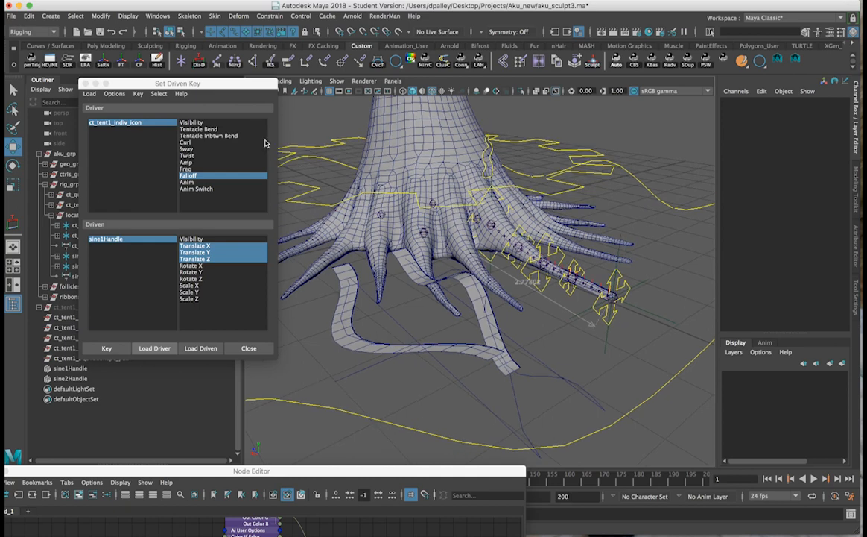
pyautogui.moveTo(210, 87); pyautogui.dragTo(289, 63)
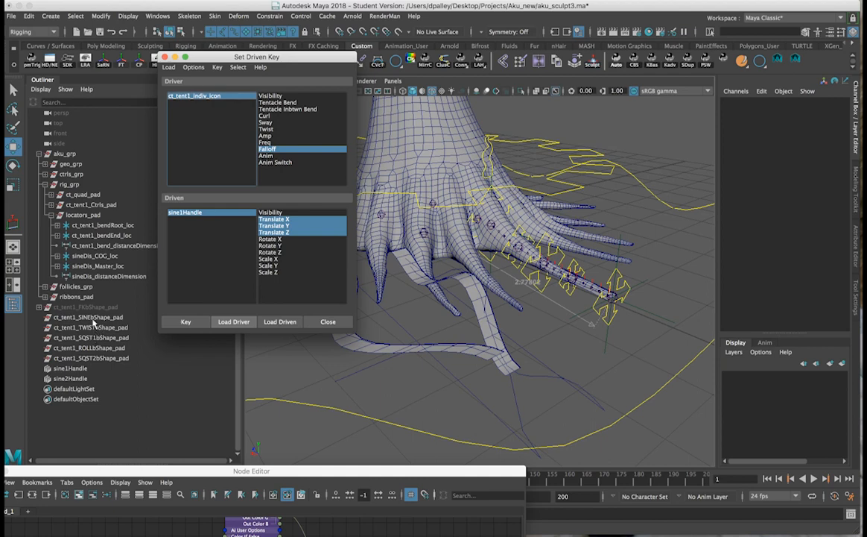
pyautogui.moveTo(95, 319); pyautogui.dragTo(98, 359)
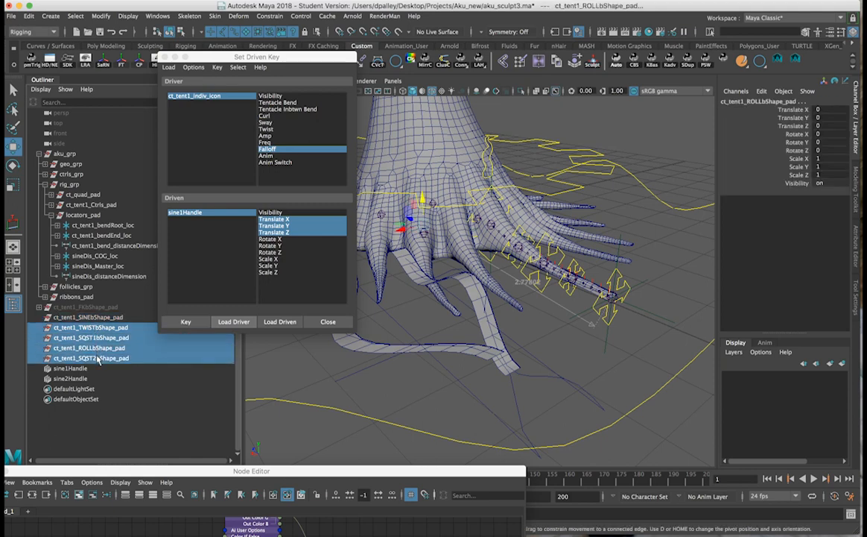
# Close the Set Driven Key and Node Editor windows and deselect everything
pyautogui.click(321, 321)
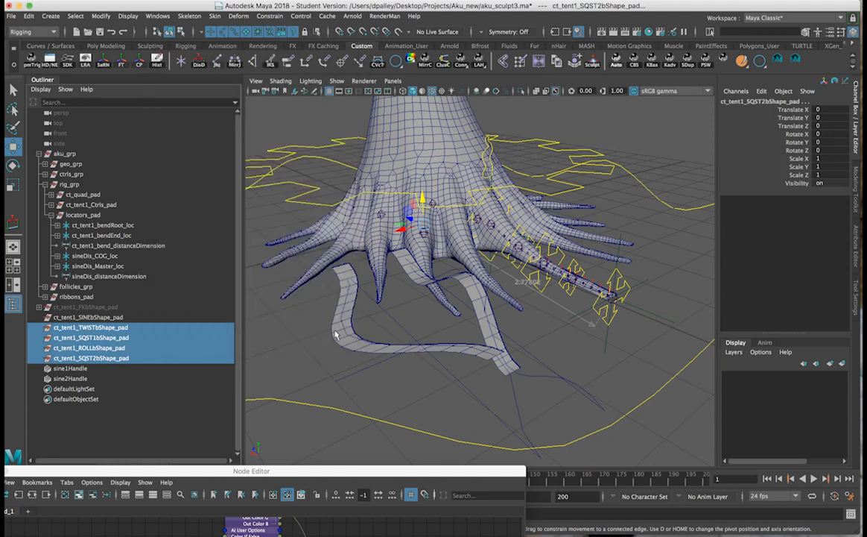
pyautogui.moveTo(259, 481); pyautogui.dragTo(442, 461)
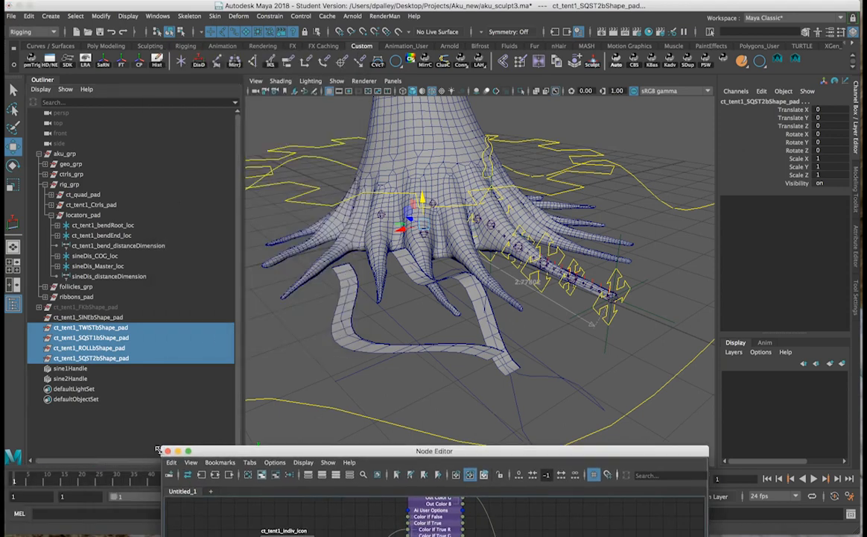
pyautogui.click(169, 451)
pyautogui.click(435, 395)
pyautogui.keyDown('alt'); pyautogui.moveTo(434, 395); pyautogui.dragTo(436, 387); pyautogui.keyUp('alt')
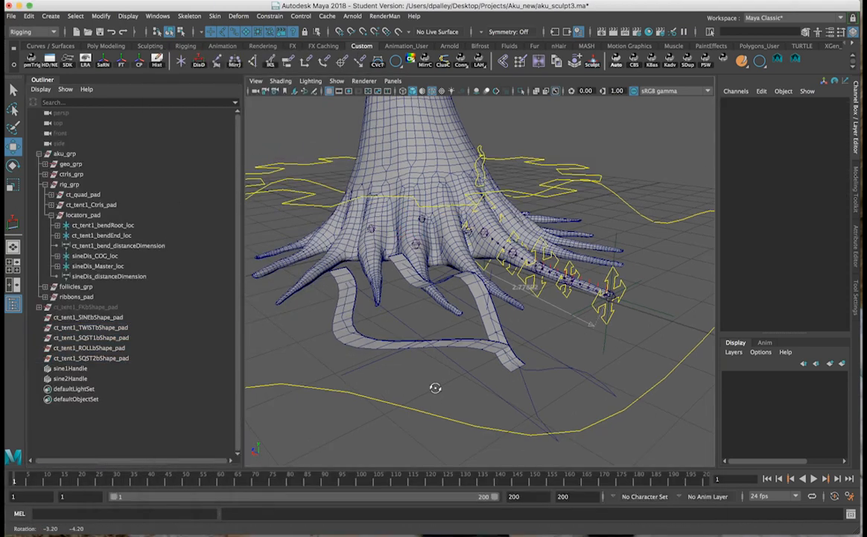
pyautogui.keyDown('alt'); pyautogui.moveTo(436, 388); pyautogui.dragTo(411, 430, button='middle'); pyautogui.keyUp('alt')
pyautogui.keyDown('alt'); pyautogui.moveTo(410, 430); pyautogui.dragTo(376, 415, button='right'); pyautogui.keyUp('alt')
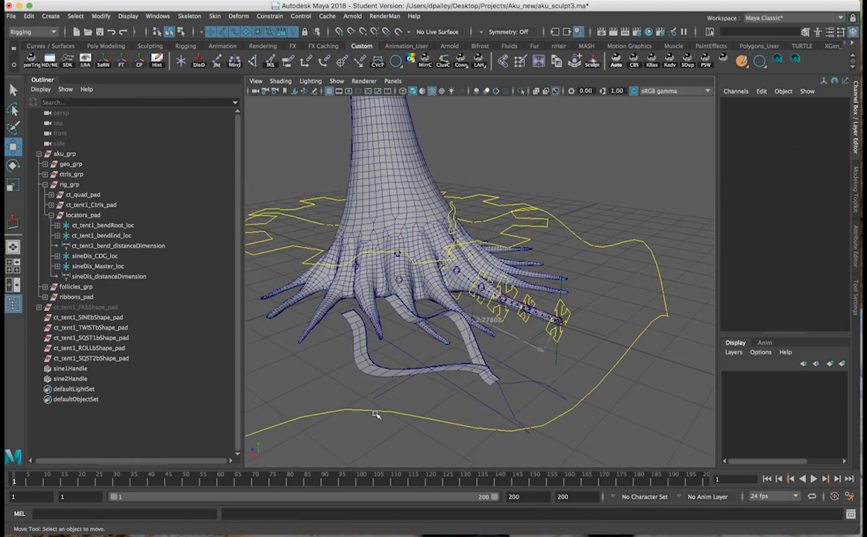